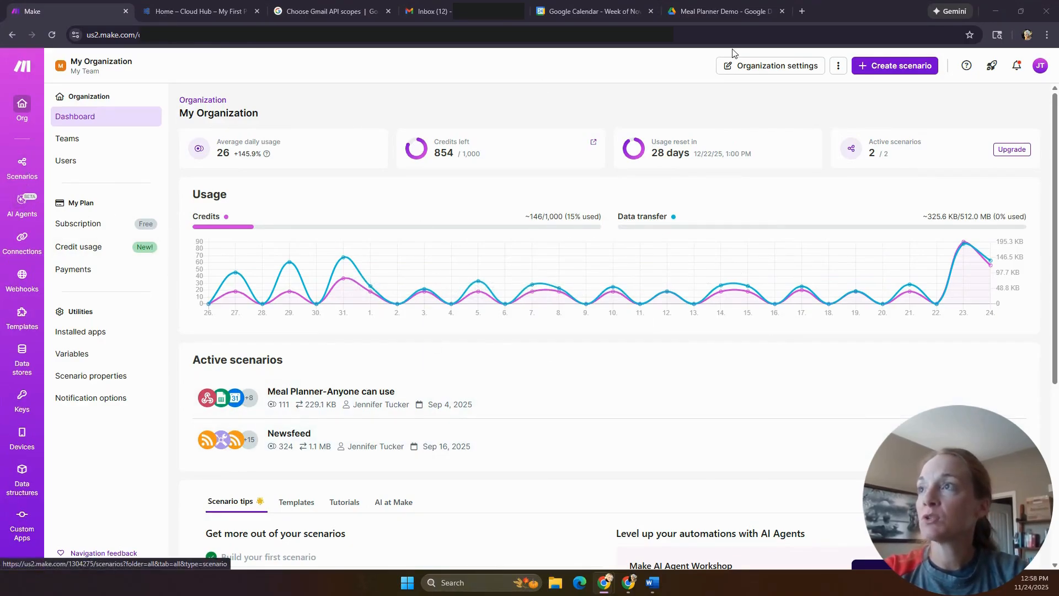
# - Create a new scenario and pick Webhooks as the first module's app
pyautogui.click(924, 71)
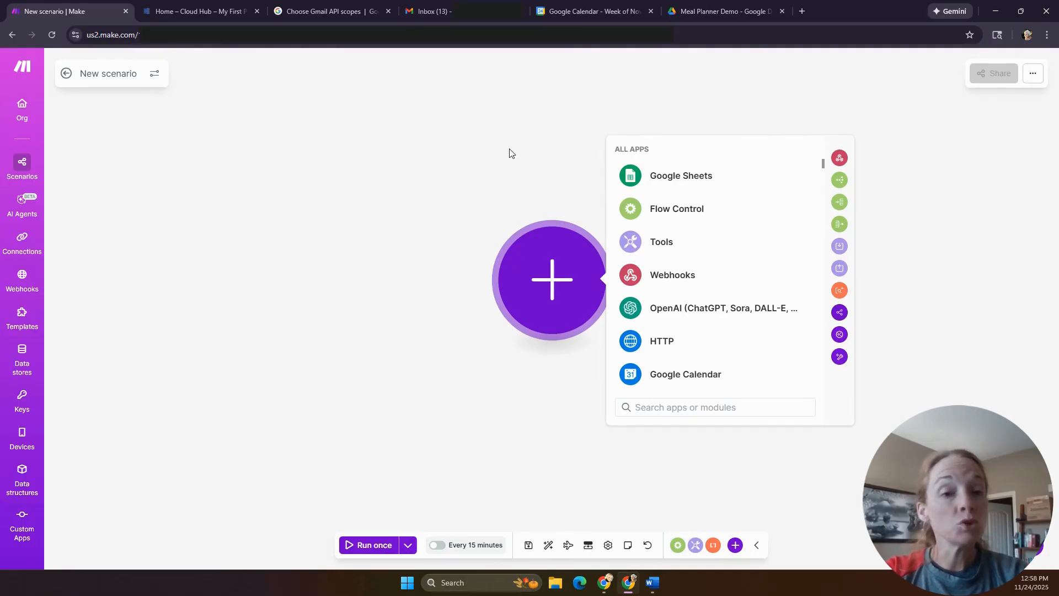
pyautogui.click(693, 280)
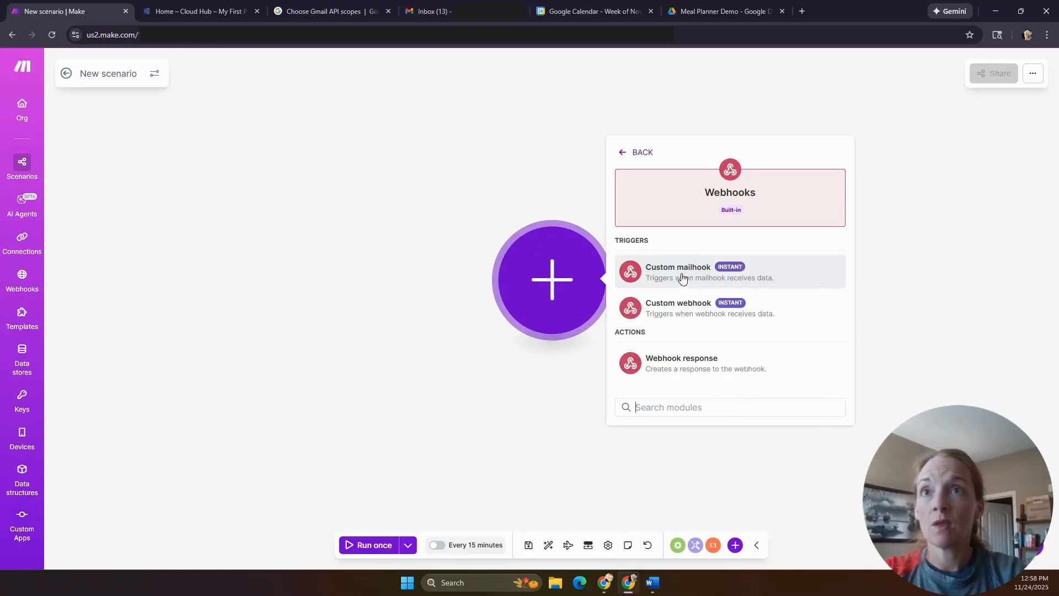
# - Add a custom webhook trigger named 'Demo Meal Planner Start' and copy its address
pyautogui.click(709, 314)
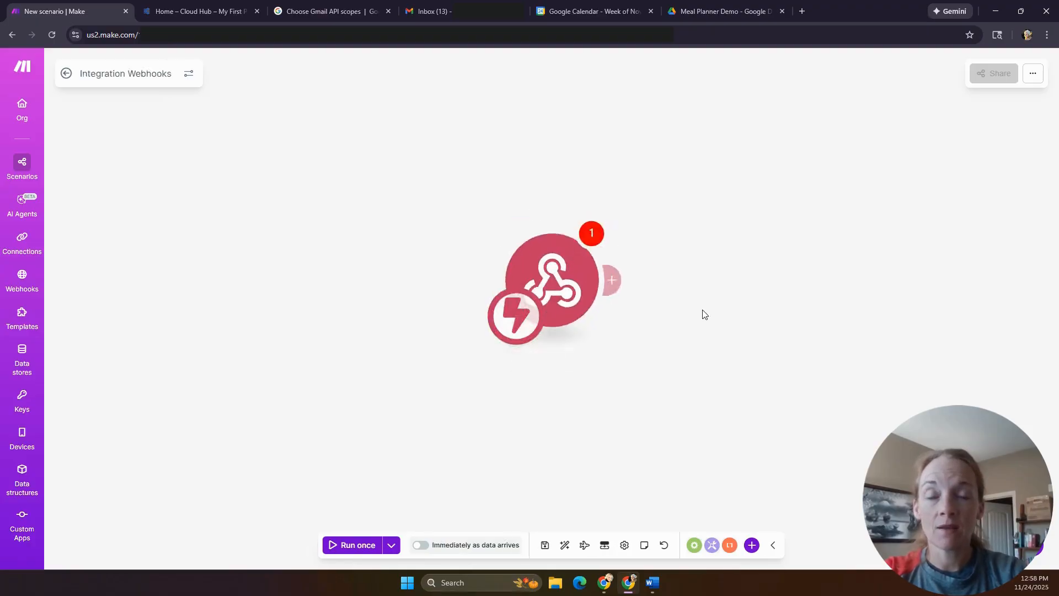
pyautogui.click(844, 297)
pyautogui.moveTo(738, 217); pyautogui.dragTo(593, 222)
pyautogui.write('Demo')
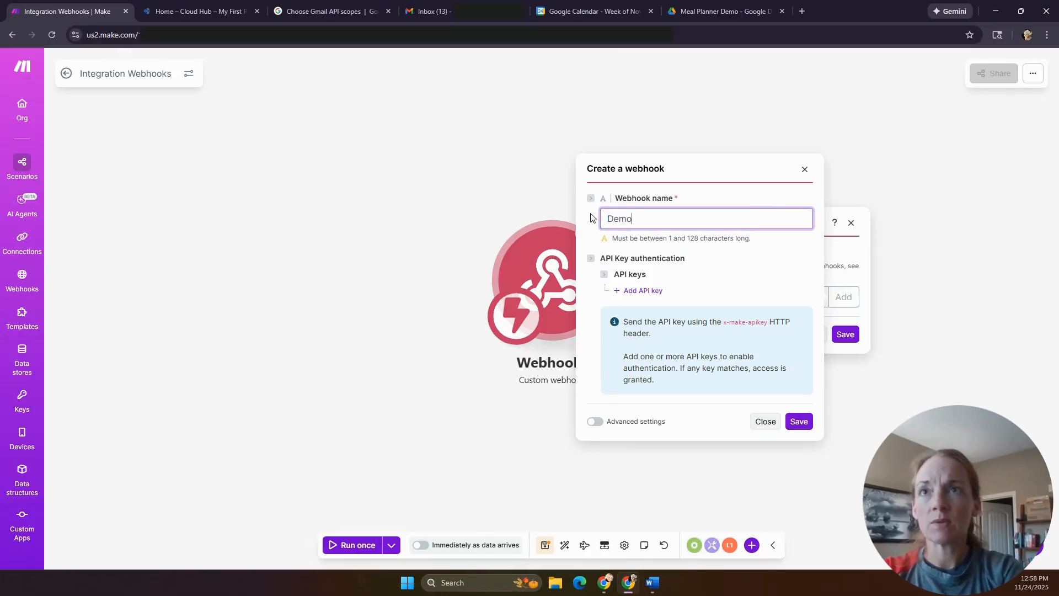
pyautogui.write(' Meal Planner Start')
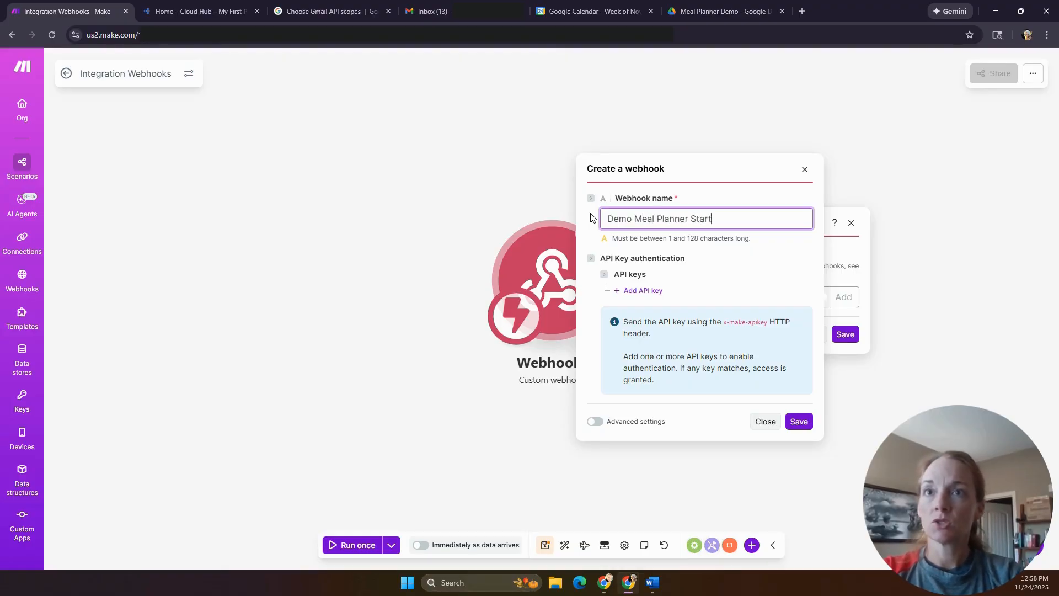
pyautogui.click(799, 421)
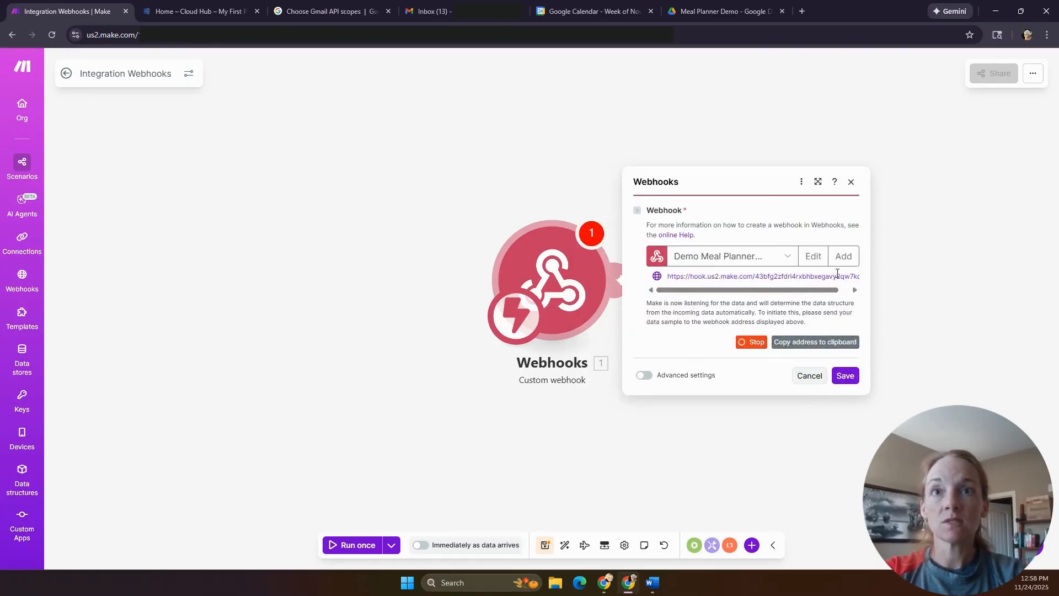
pyautogui.click(828, 343)
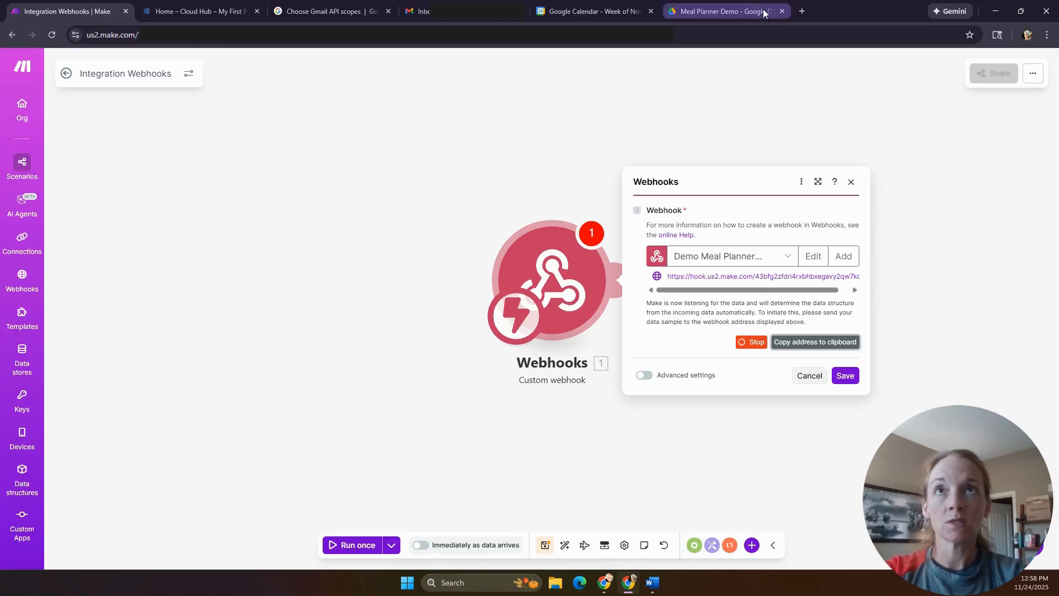
# - Send test data by loading the webhook address in a new Chrome tab, then return to Make
pyautogui.click(803, 11)
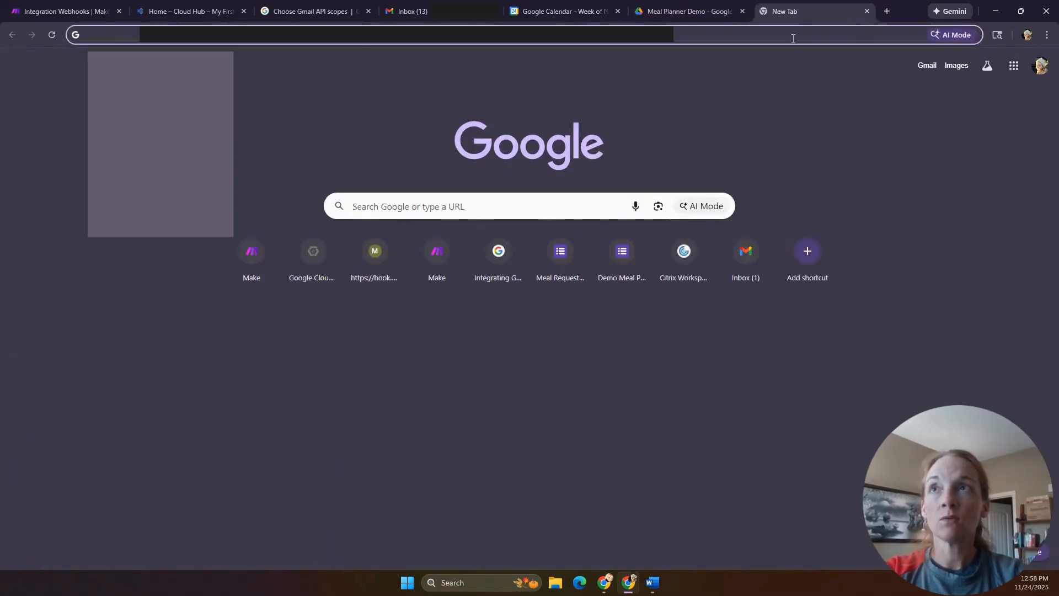
pyautogui.hotkey('ctrl', 'v')
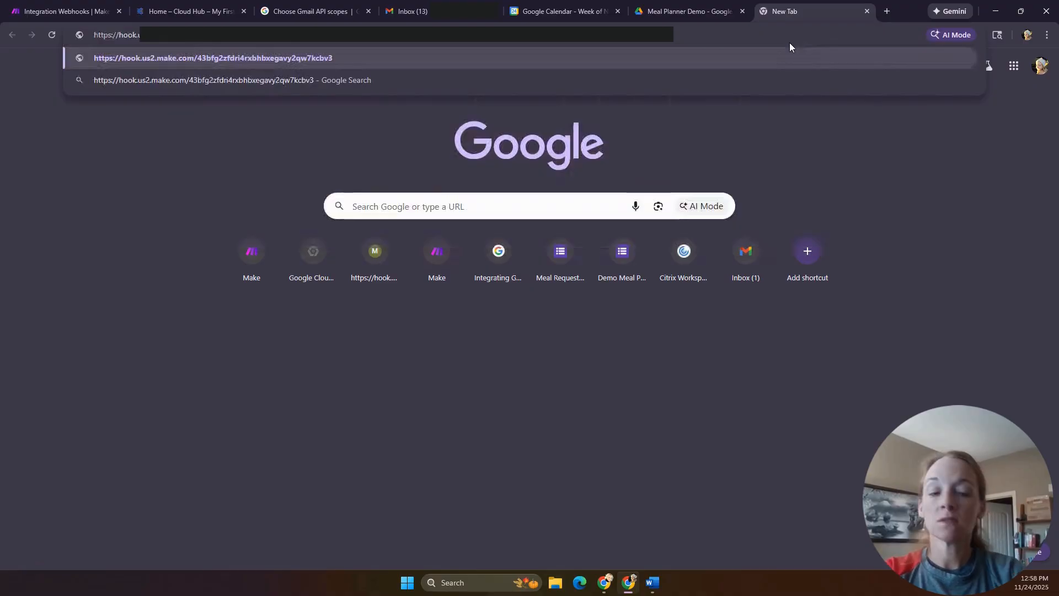
pyautogui.press('Return')
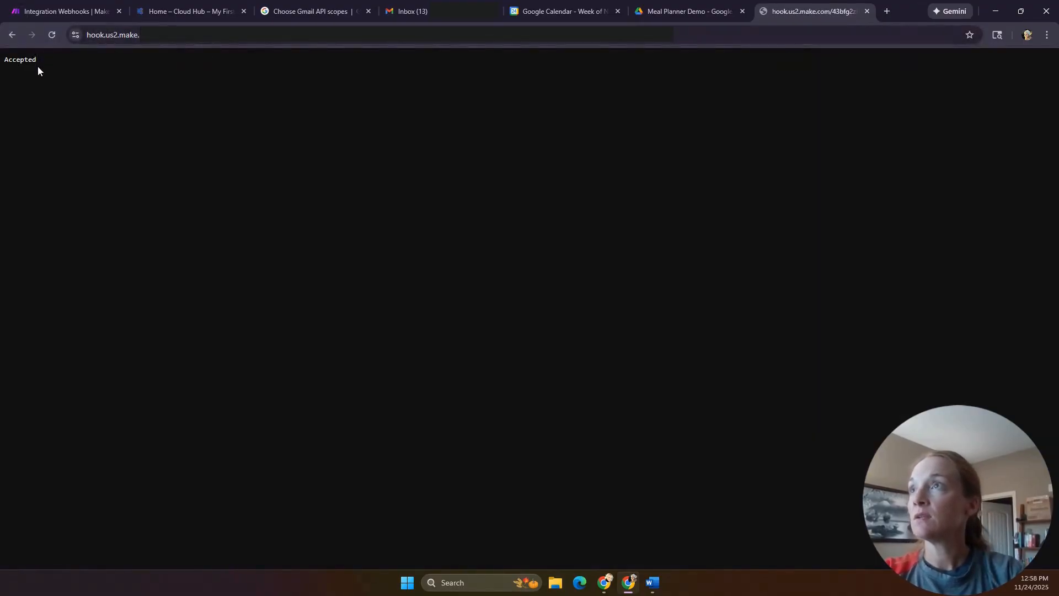
pyautogui.click(59, 12)
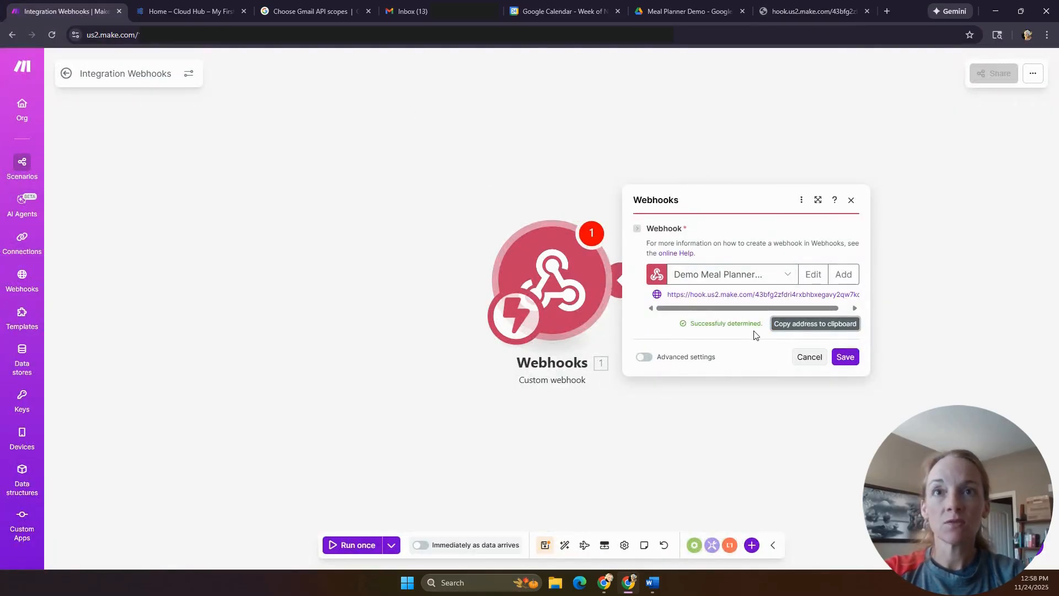
# - Save the webhook settings and move the Webhooks module to the canvas's left side
pyautogui.click(845, 357)
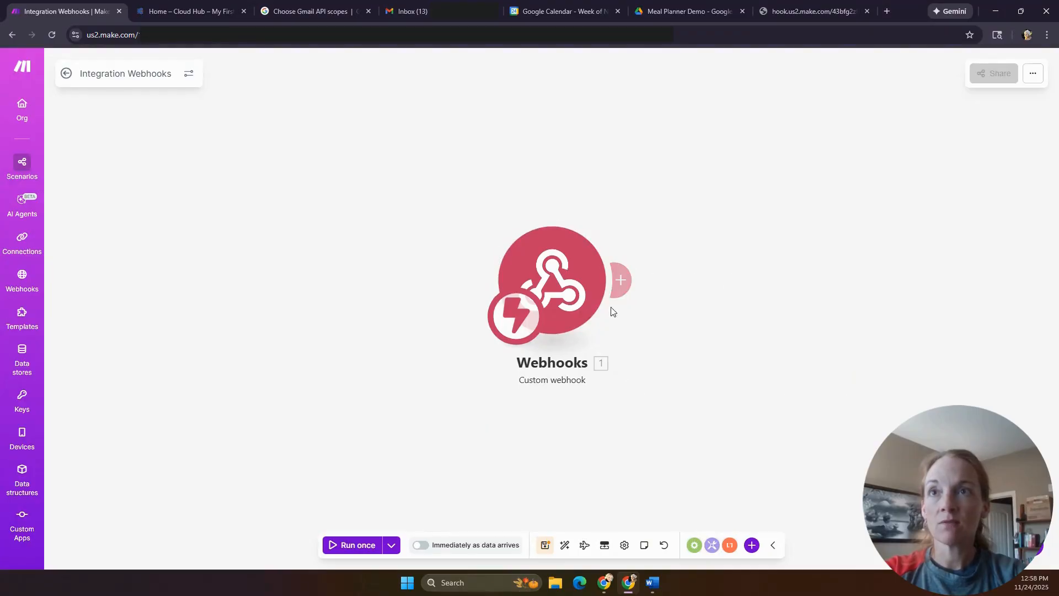
pyautogui.moveTo(576, 298); pyautogui.dragTo(270, 274)
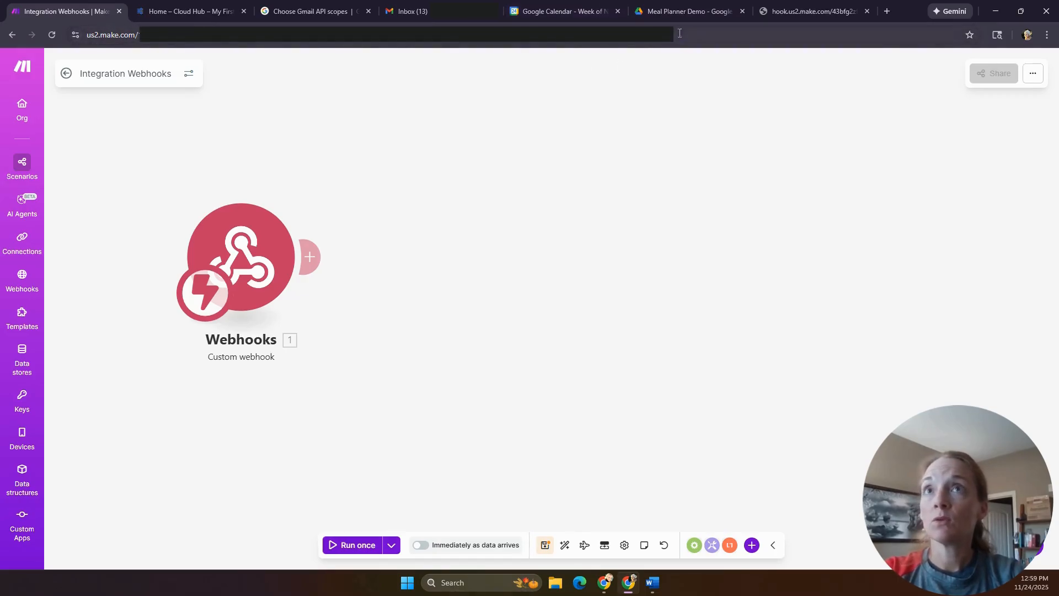
# - Create a new Google Form inside the shared Meal Planner Demo Drive folder
pyautogui.click(687, 12)
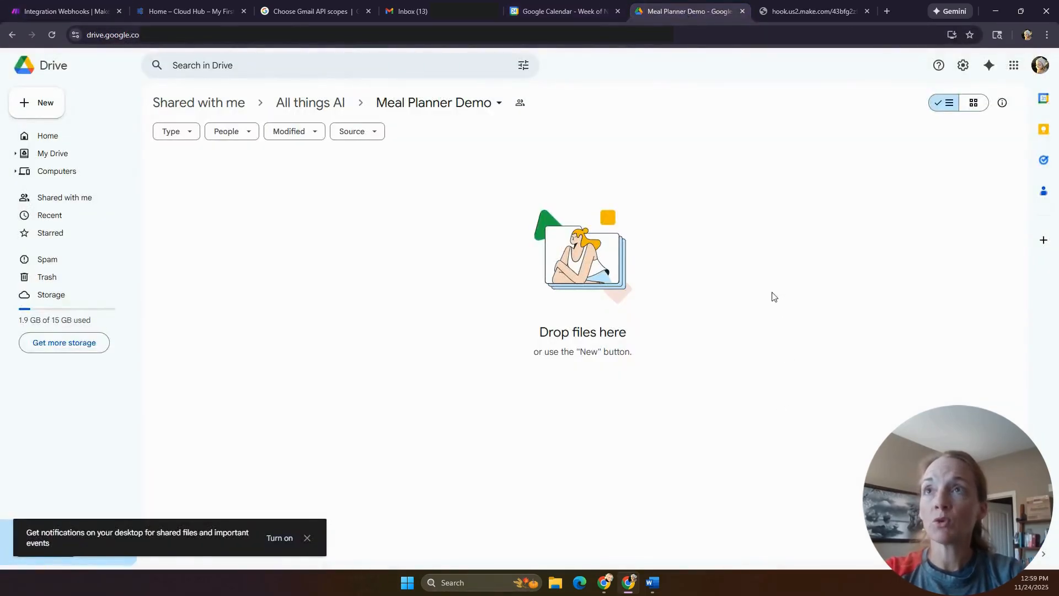
pyautogui.click(44, 103)
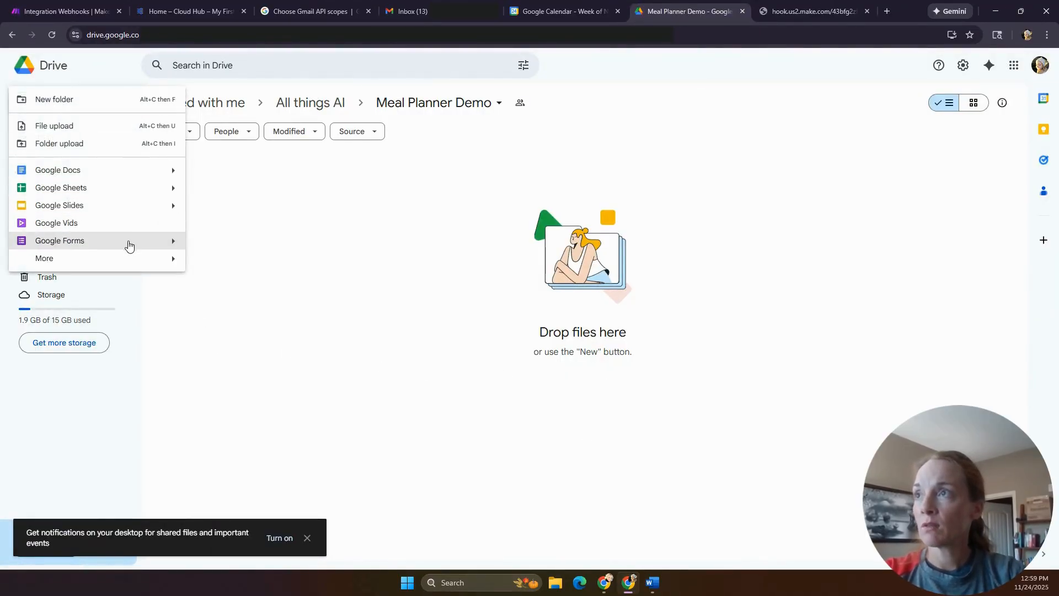
pyautogui.click(147, 241)
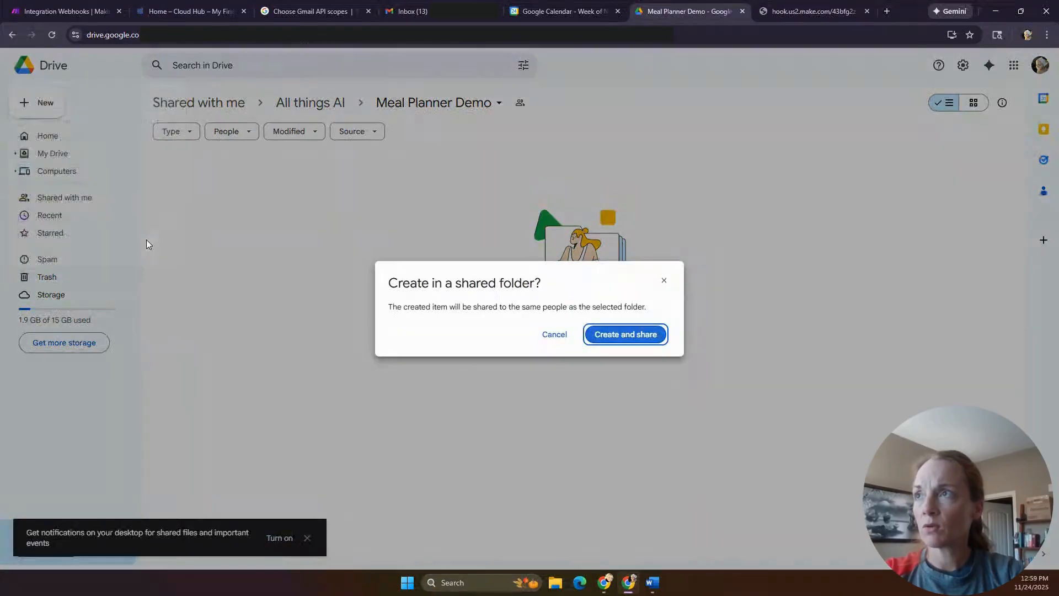
pyautogui.click(609, 338)
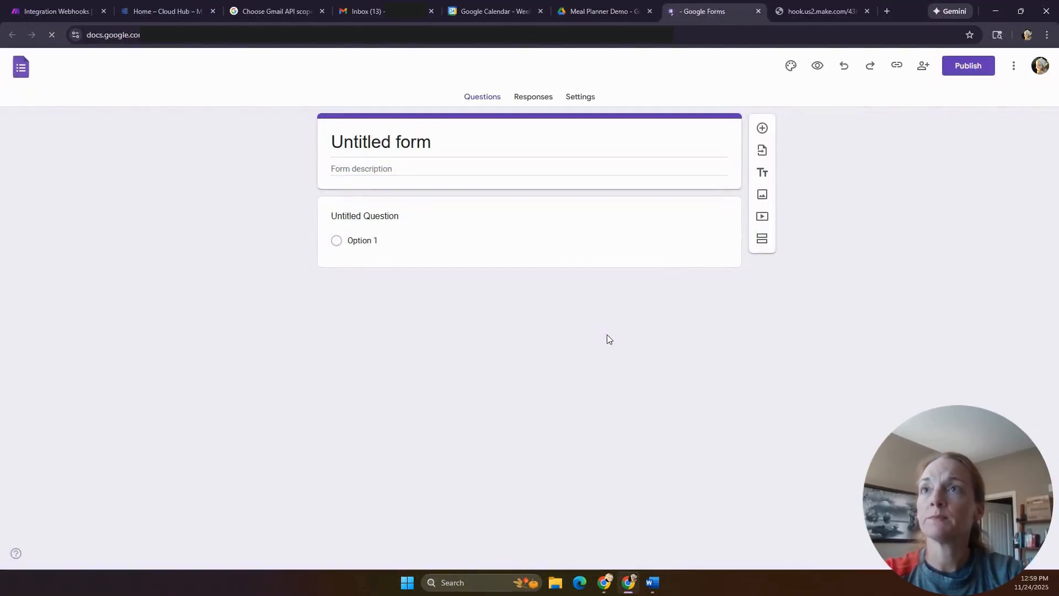
# - Title the form 'Demo Meal Planner'
pyautogui.moveTo(446, 143); pyautogui.dragTo(234, 142)
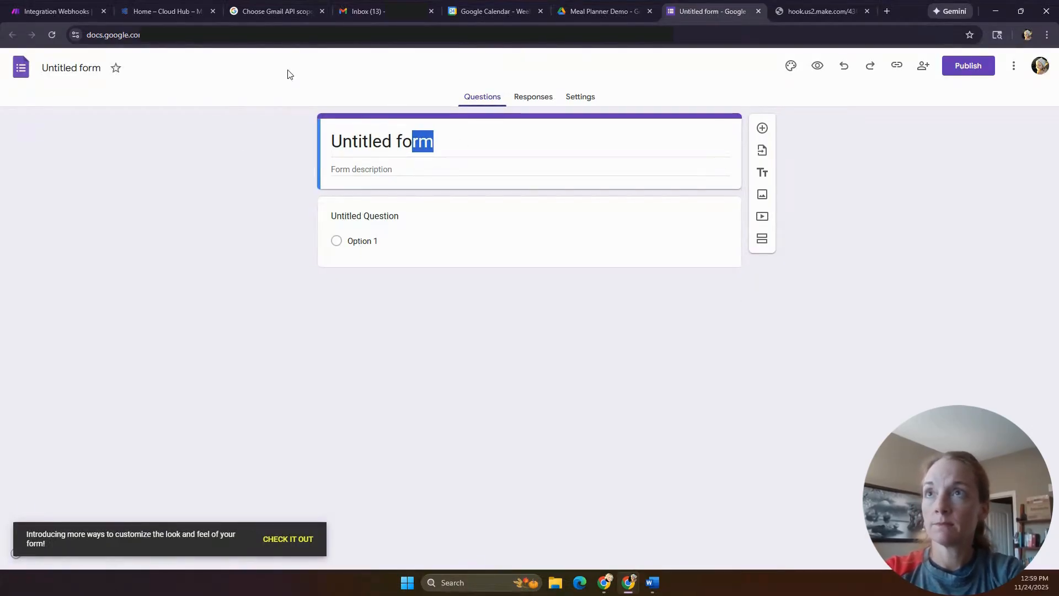
pyautogui.click(437, 142)
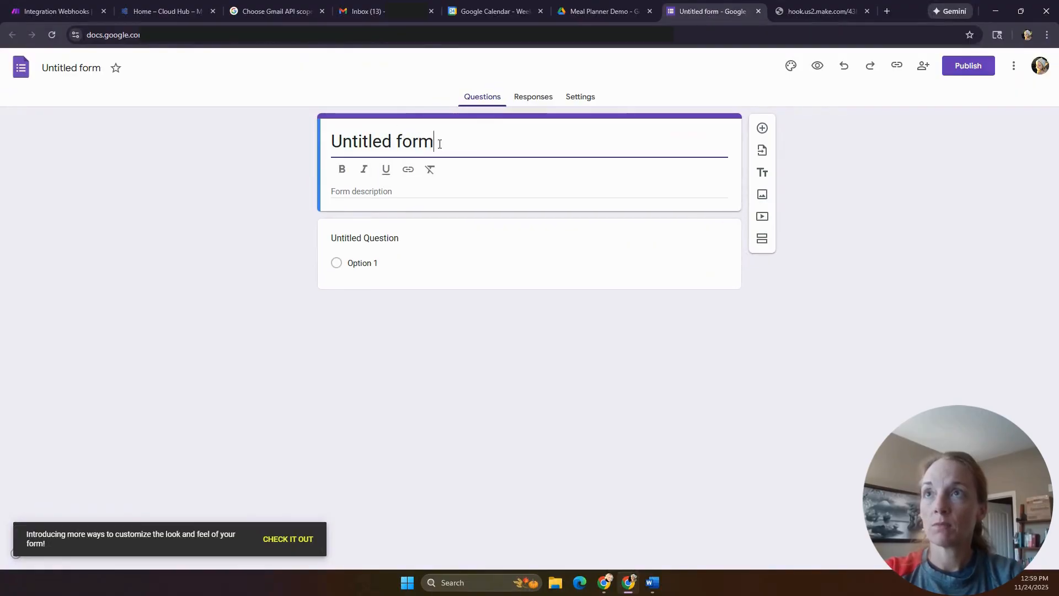
pyautogui.moveTo(437, 141); pyautogui.dragTo(289, 144)
pyautogui.write('Demo ')
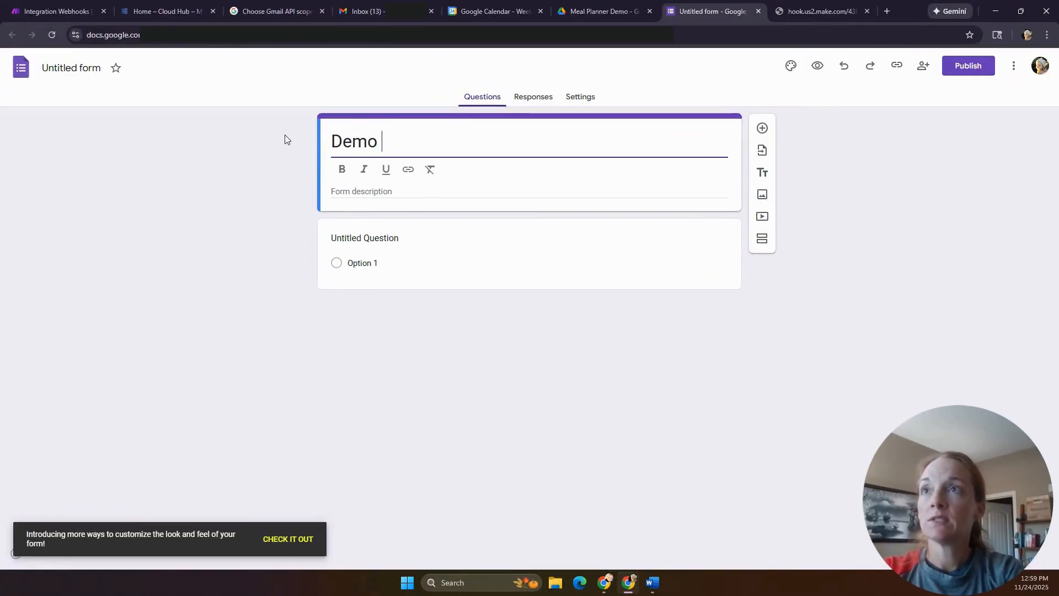
pyautogui.write('Meal Planner')
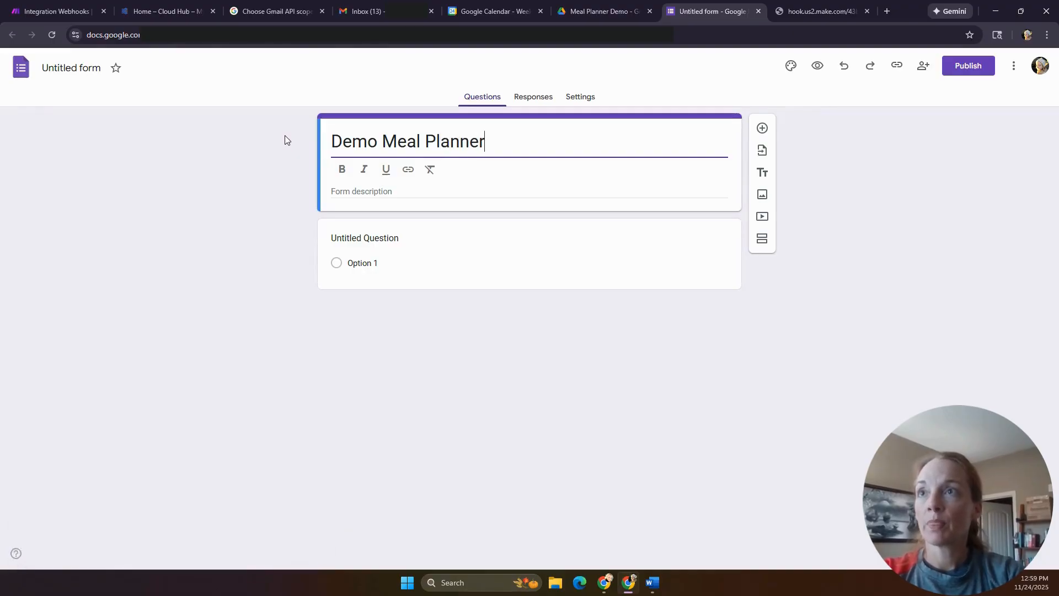
# - Add required questions 'What is the date of your first meal ?' and 'What is the date of the last meal?', plus a blank third
pyautogui.click(354, 241)
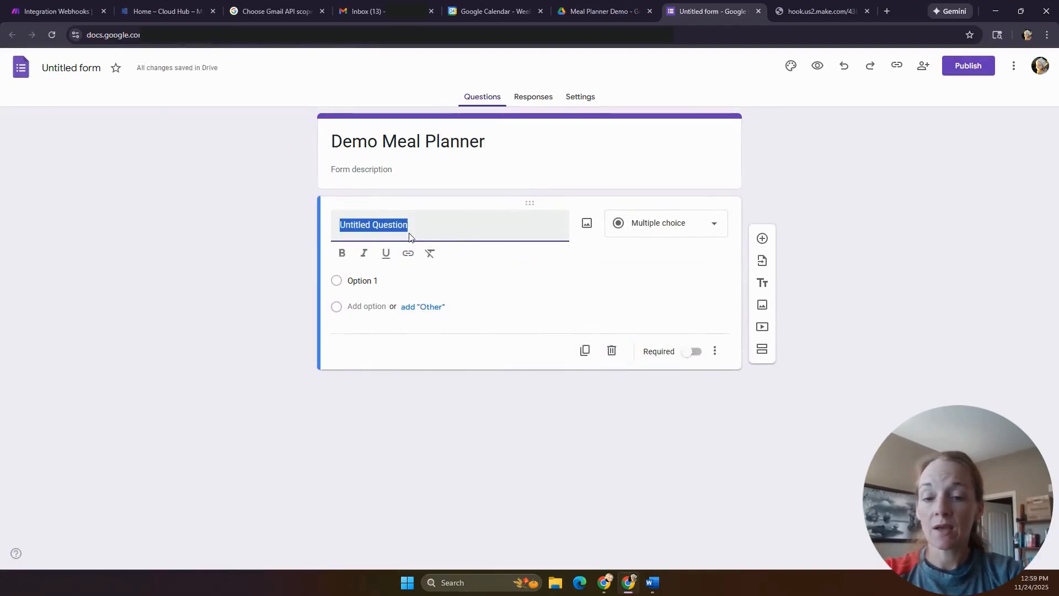
pyautogui.write('Wh')
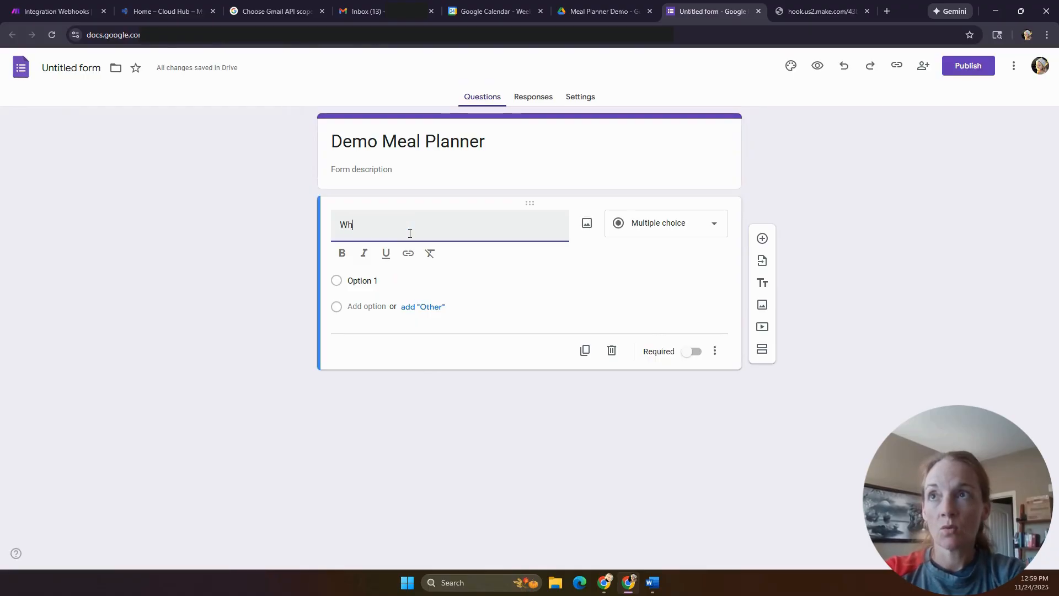
pyautogui.write('at is the date of your first meal ?')
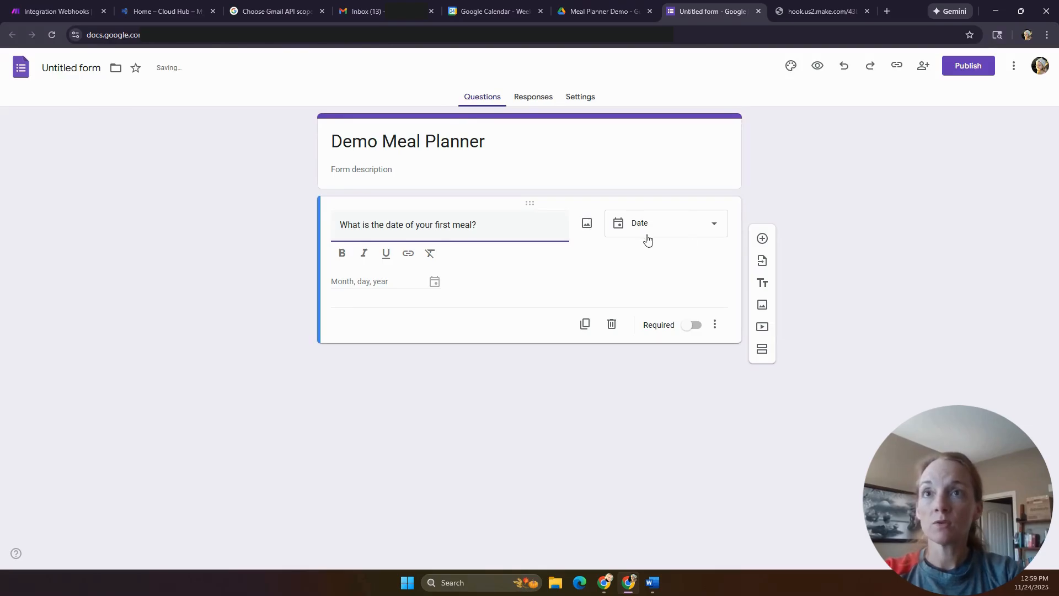
pyautogui.click(693, 325)
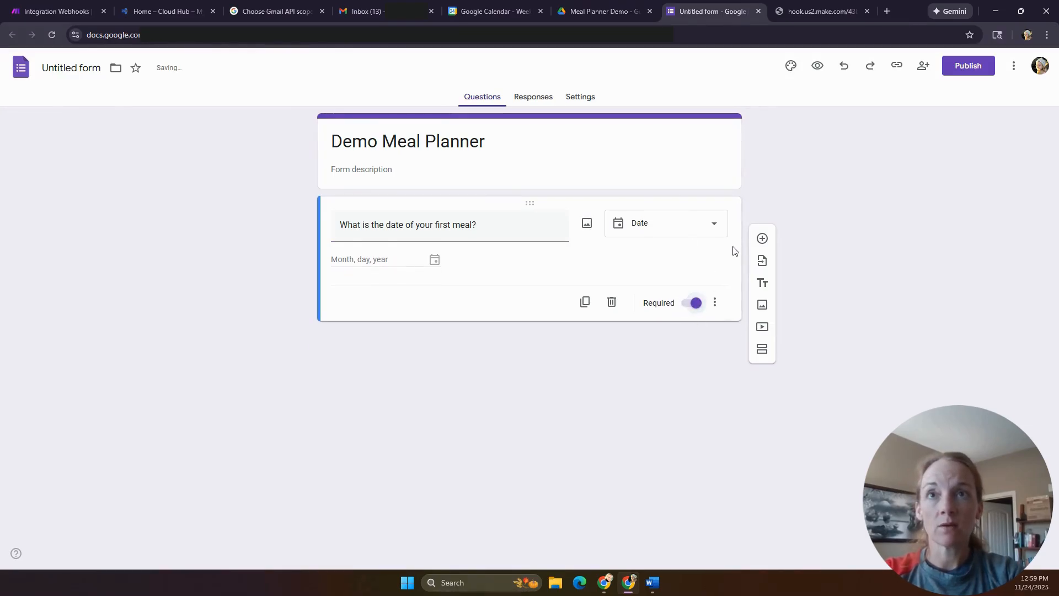
pyautogui.click(762, 238)
pyautogui.write('What is the date of the last meal?')
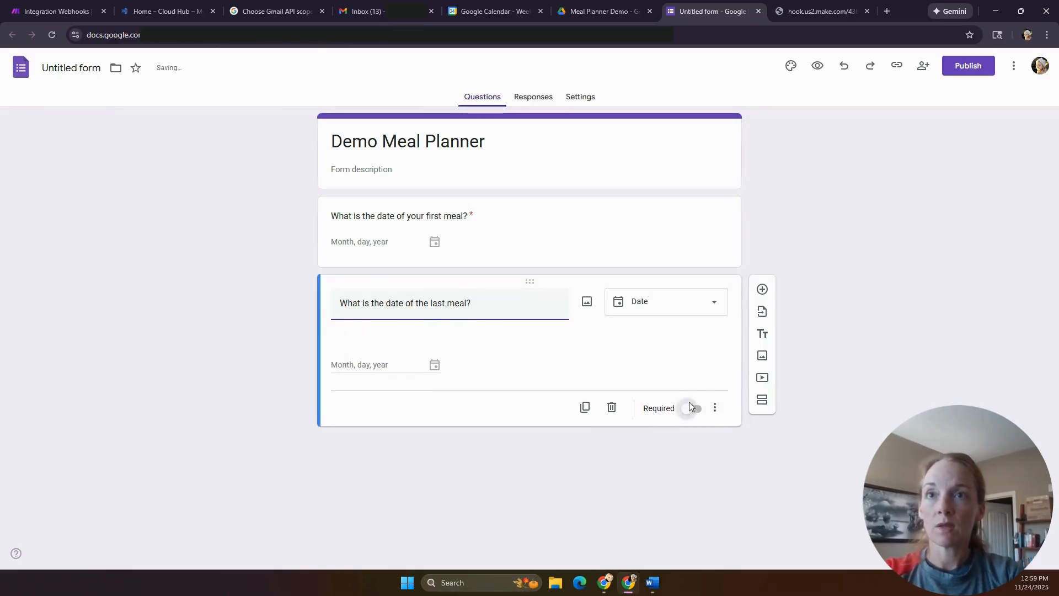
pyautogui.click(691, 404)
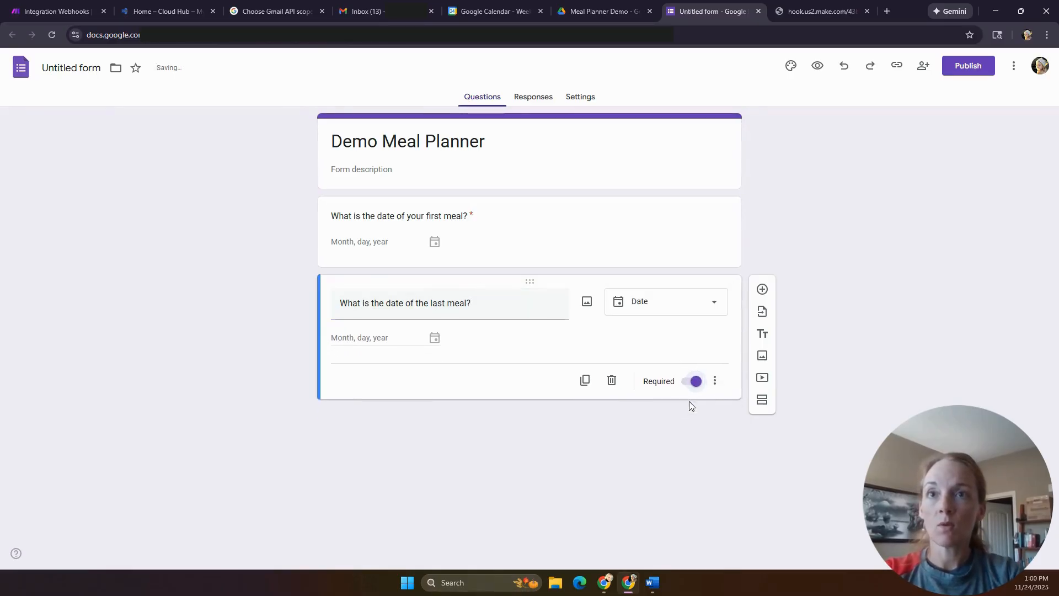
pyautogui.click(762, 291)
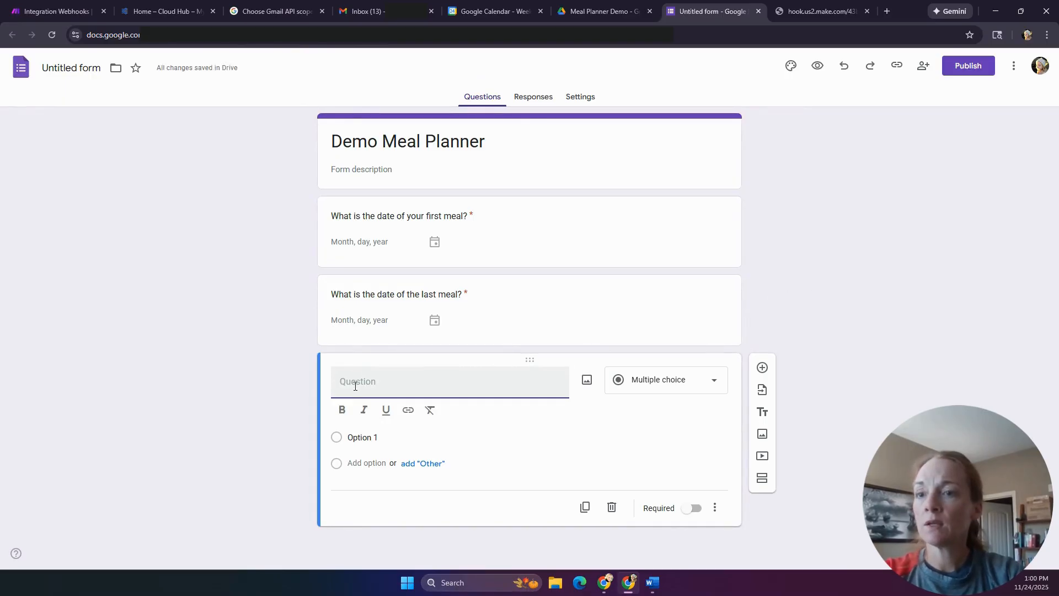
# - Word the third question 'Are there any ingredients you need to use?' as a short answer
pyautogui.write('Are there any ingredients you need to')
pyautogui.press('BackSpace')
pyautogui.write('to use?')
pyautogui.click(688, 383)
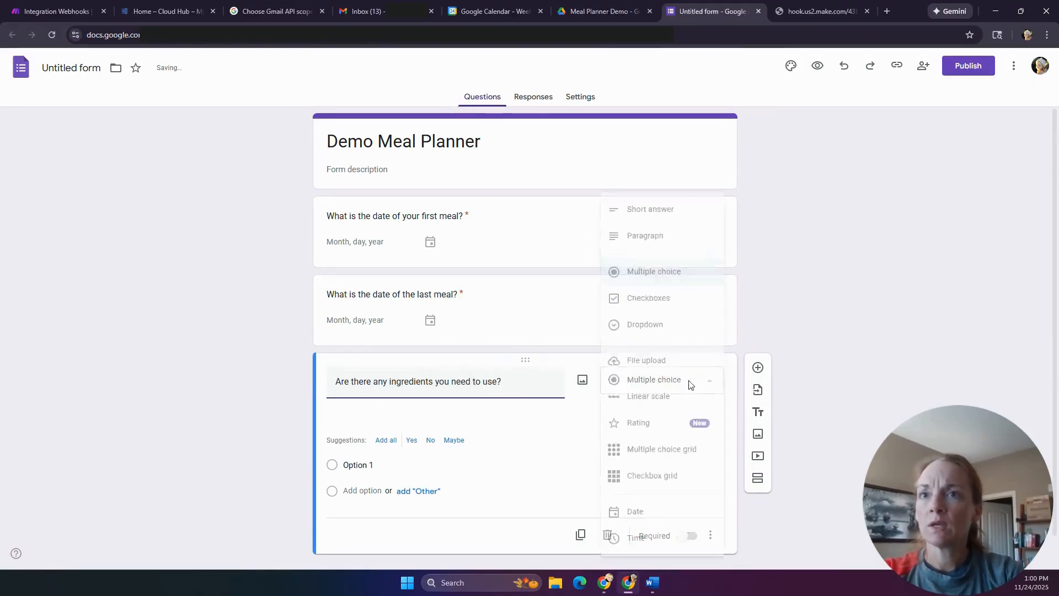
pyautogui.click(668, 210)
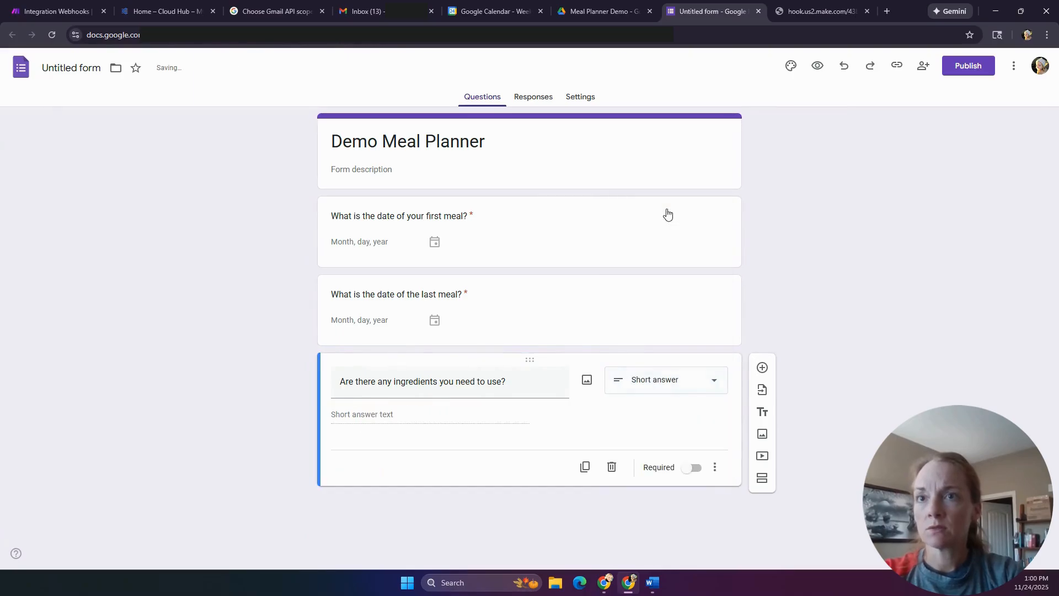
# - Add the 'Are there any meal requests?' question and a special instructions question
pyautogui.click(762, 367)
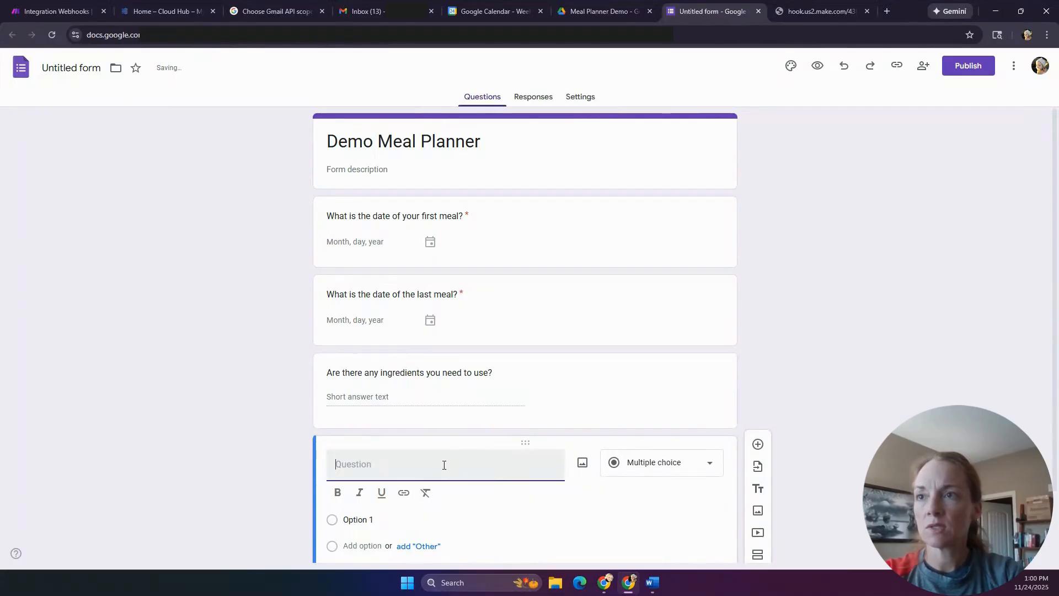
pyautogui.write('Are there any meal requests?')
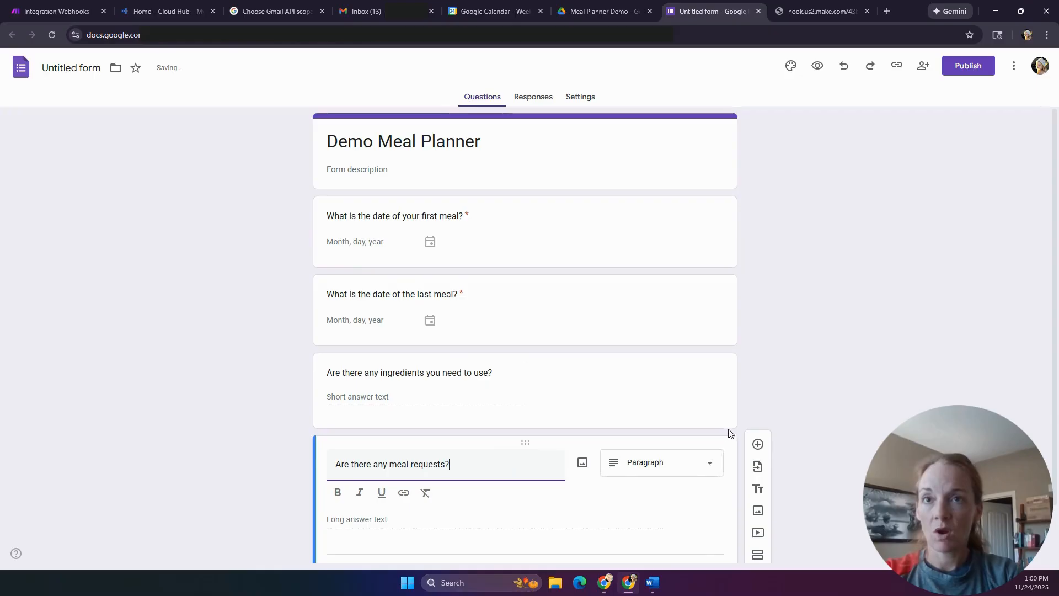
pyautogui.scroll(-2, 712, 468)
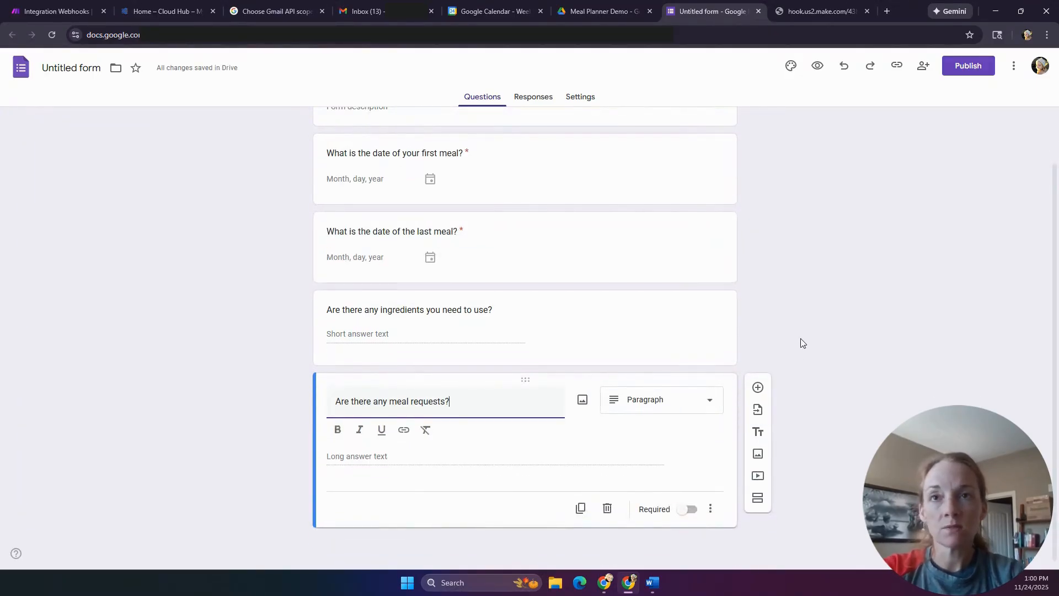
pyautogui.click(758, 388)
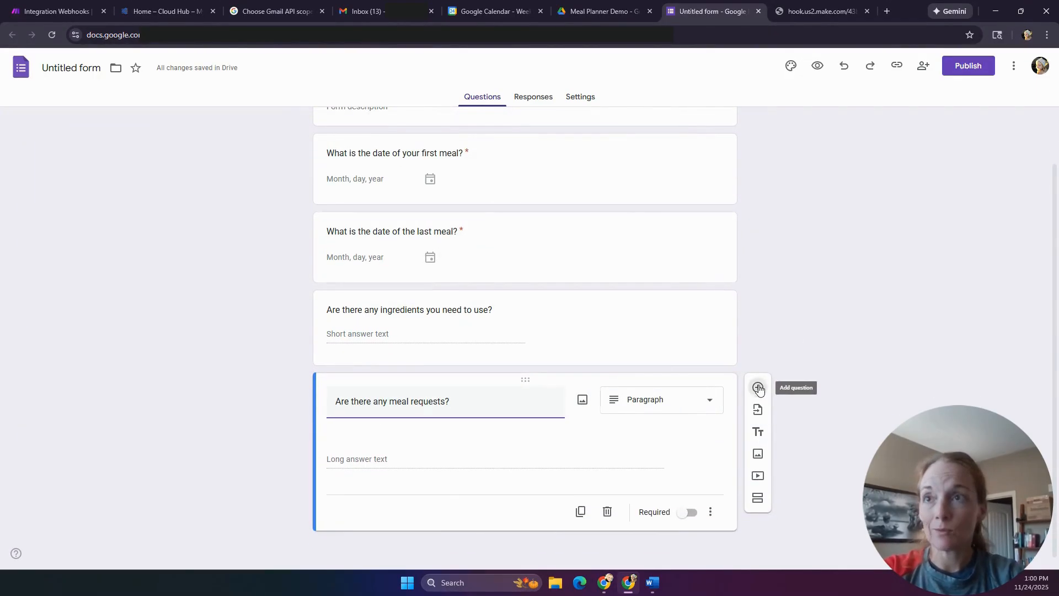
pyautogui.write('Any al')
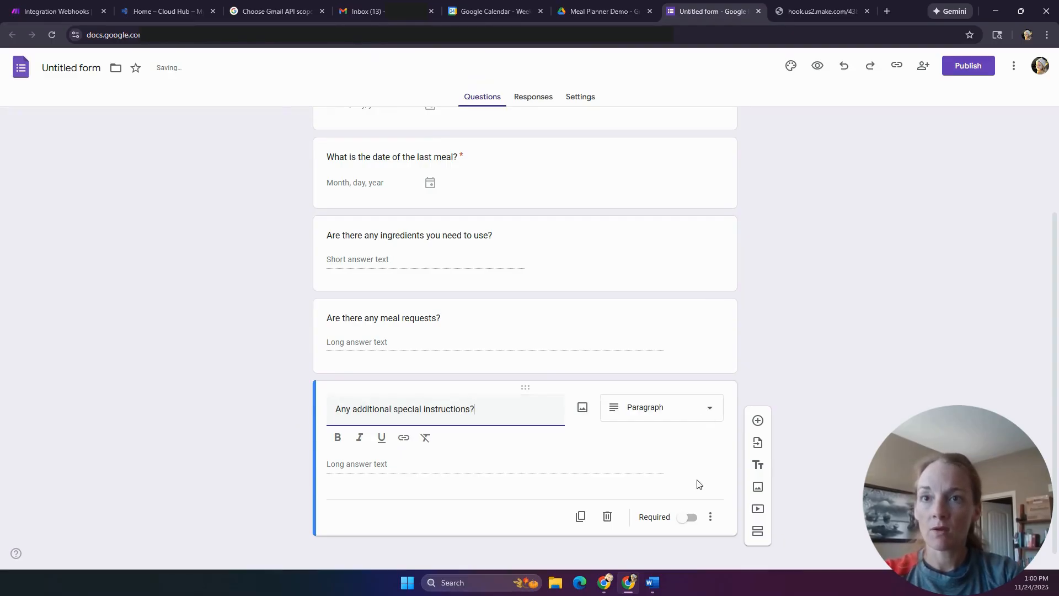
# - Add the question 'What e-mail do you want this sent to? Otheriwise it will go to the default'
pyautogui.click(758, 420)
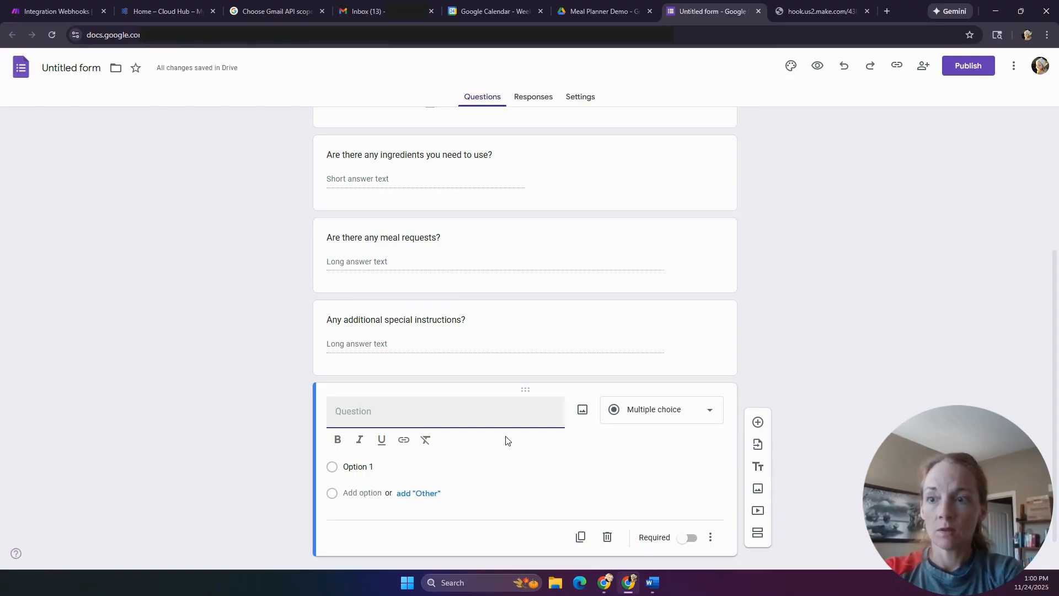
pyautogui.write('Do you have an email')
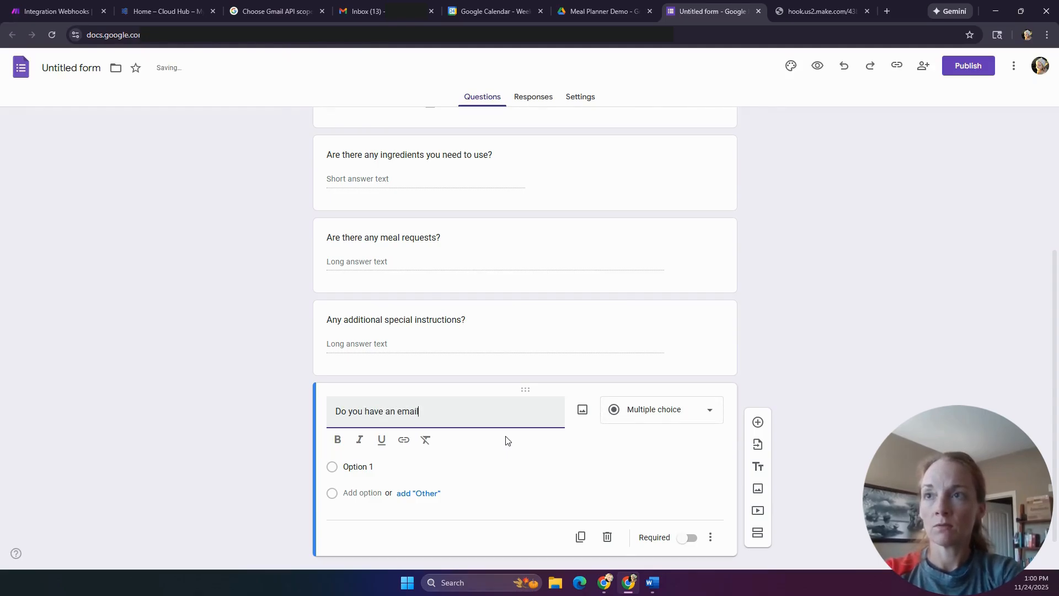
pyautogui.press('BackSpace')
pyautogui.press('BackSpace')
pyautogui.press('BackSpace')
pyautogui.press('BackSpace')
pyautogui.press('BackSpace')
pyautogui.press('BackSpace')
pyautogui.press('BackSpace')
pyautogui.press('BackSpace')
pyautogui.press('BackSpace')
pyautogui.press('BackSpace')
pyautogui.press('BackSpace')
pyautogui.press('BackSpace')
pyautogui.press('BackSpace')
pyautogui.press('BackSpace')
pyautogui.press('BackSpace')
pyautogui.press('BackSpace')
pyautogui.press('BackSpace')
pyautogui.press('BackSpace')
pyautogui.press('BackSpace')
pyautogui.press('BackSpace')
pyautogui.write('What e-mail do you want this sent to? Otheriwise it will go to the default')
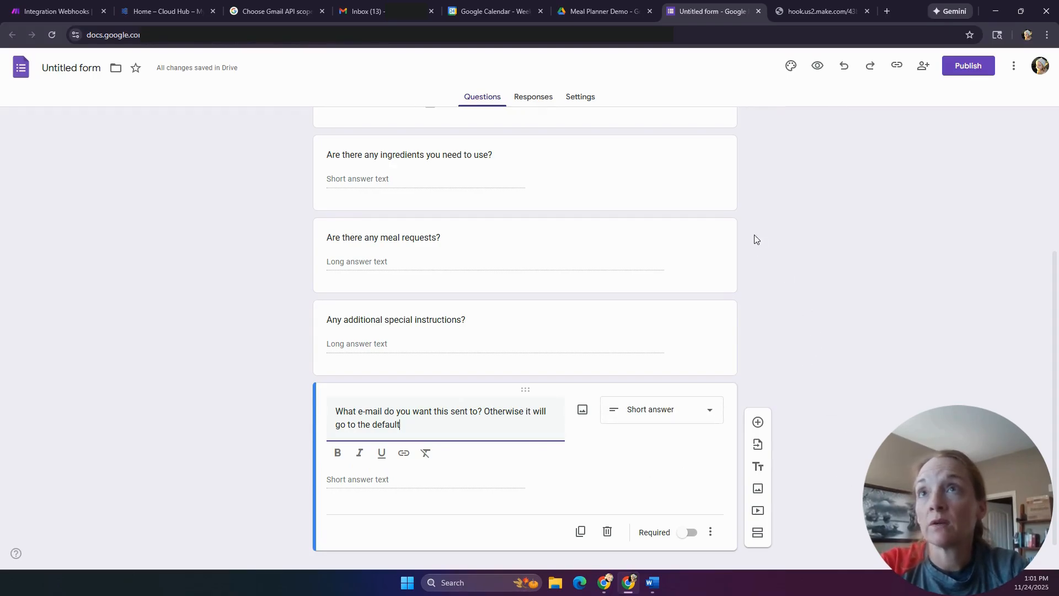
pyautogui.scroll(4, 757, 238)
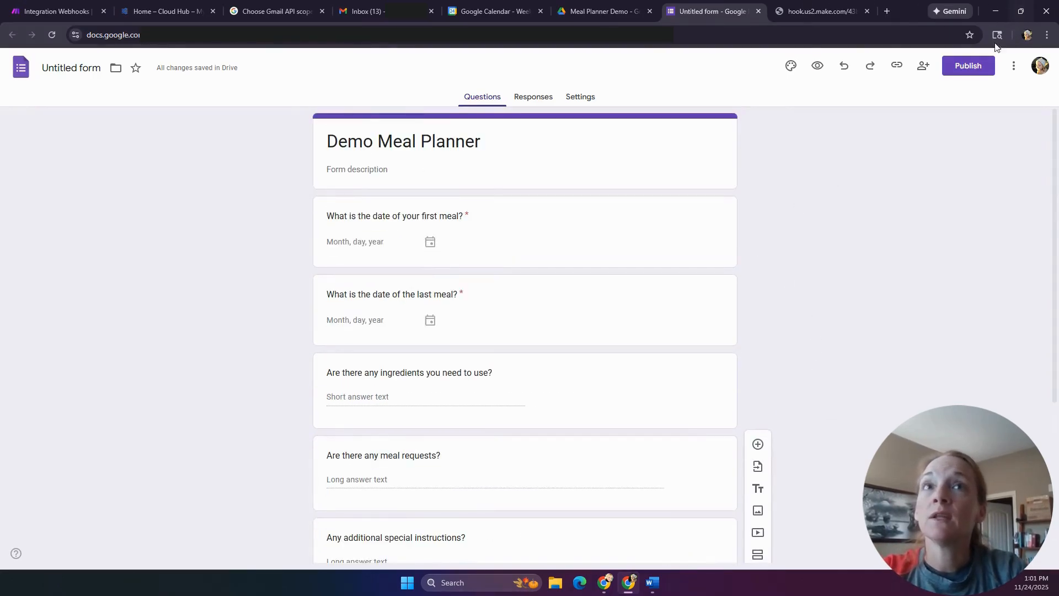
# - Publish the Demo Meal Planner form and copy its responder link
pyautogui.click(968, 65)
pyautogui.click(632, 233)
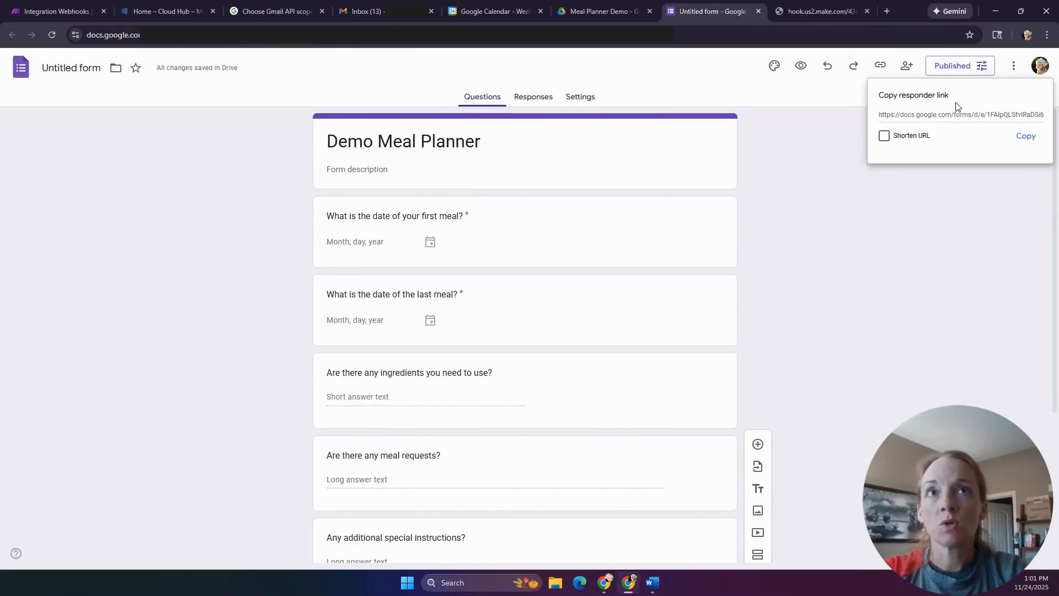
pyautogui.click(1026, 136)
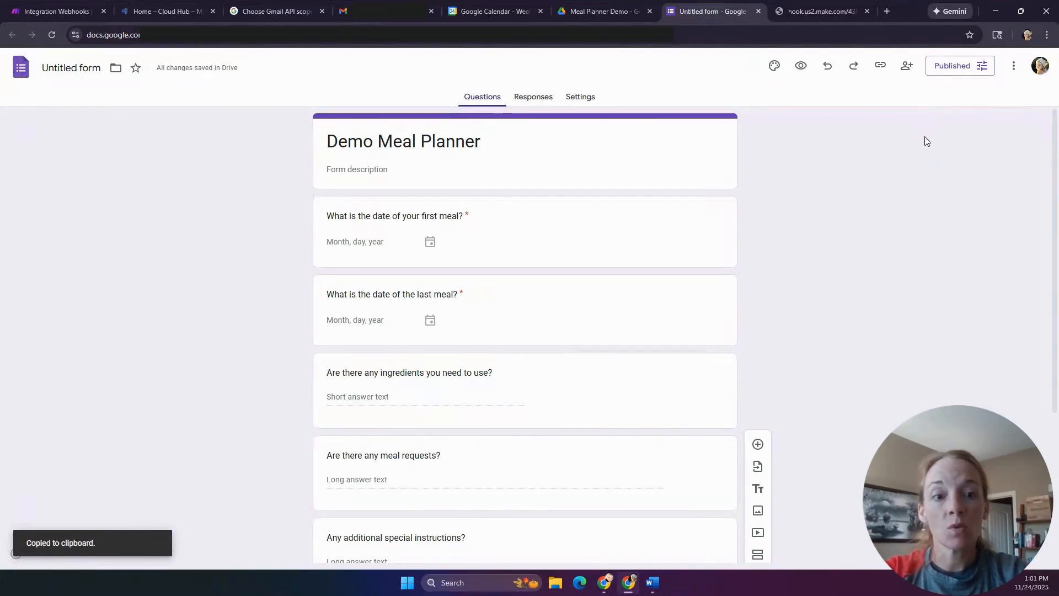
pyautogui.click(886, 11)
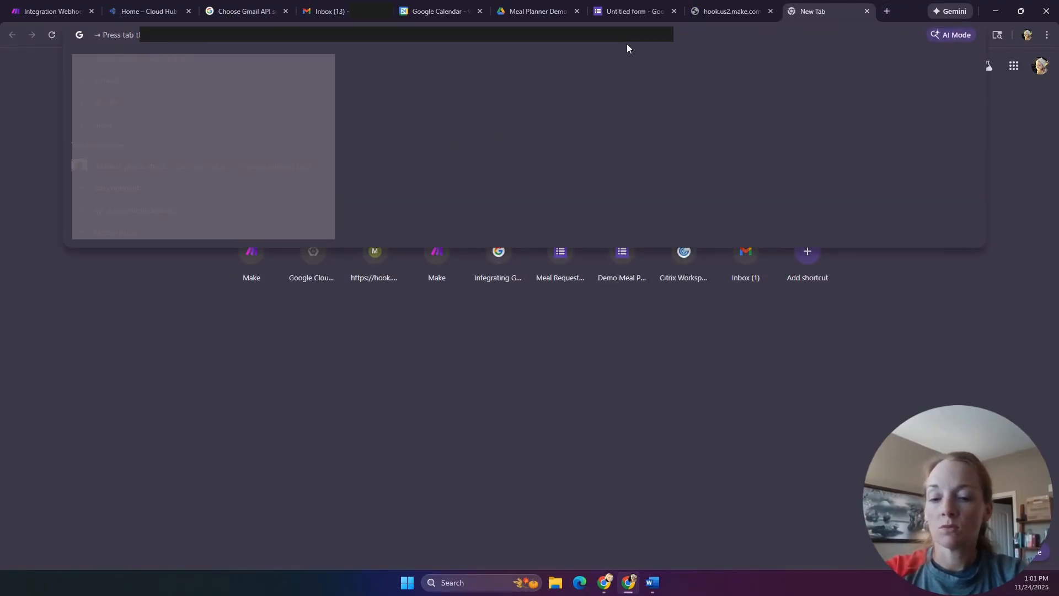
# - Open the live form and set the meal dates to November 26 through November 29
pyautogui.hotkey('ctrl', 'v')
pyautogui.press('Return')
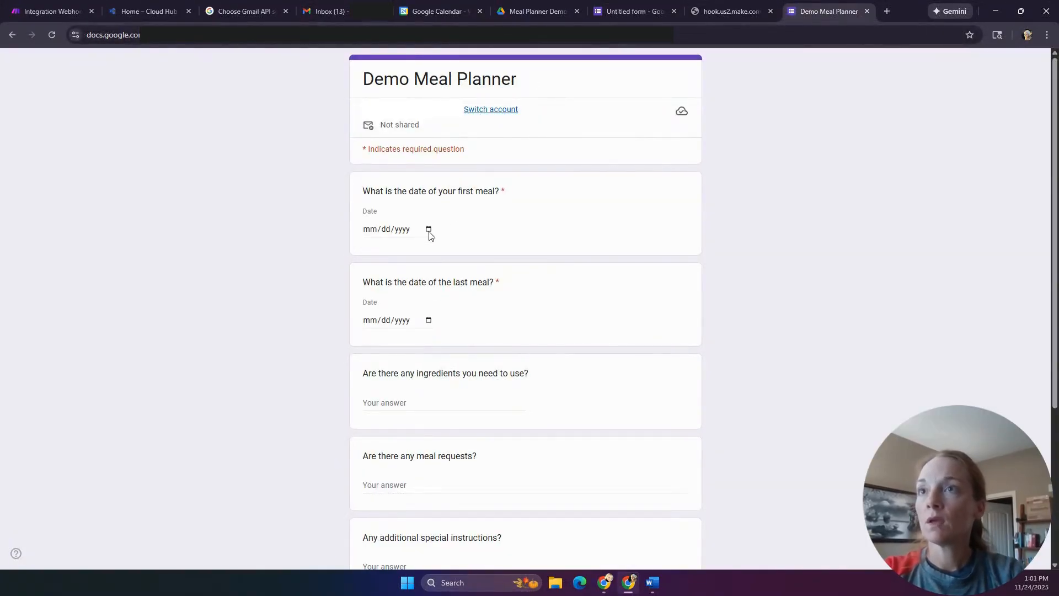
pyautogui.click(453, 13)
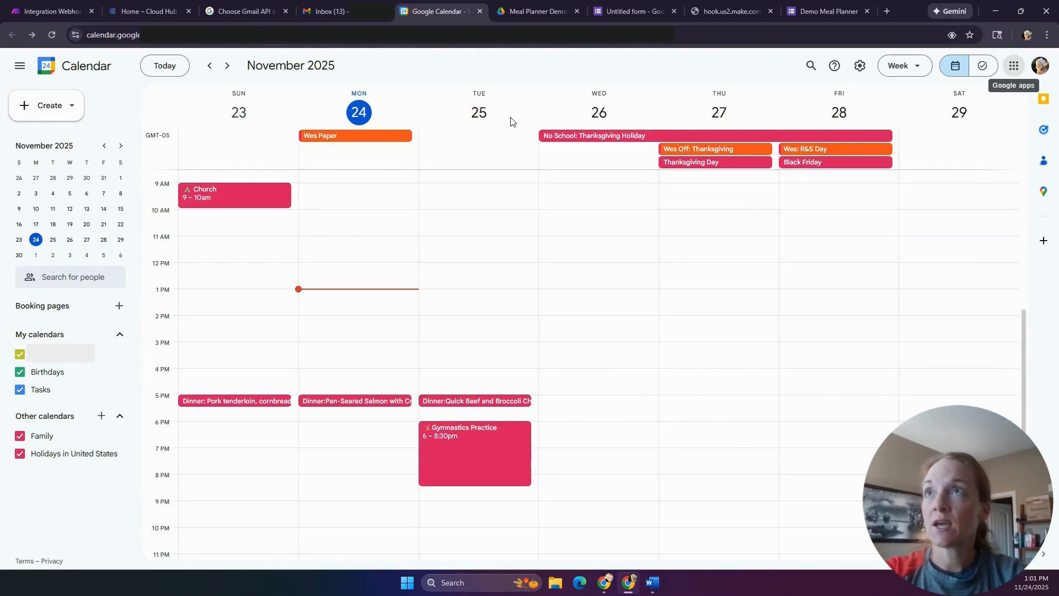
pyautogui.click(837, 11)
pyautogui.click(385, 230)
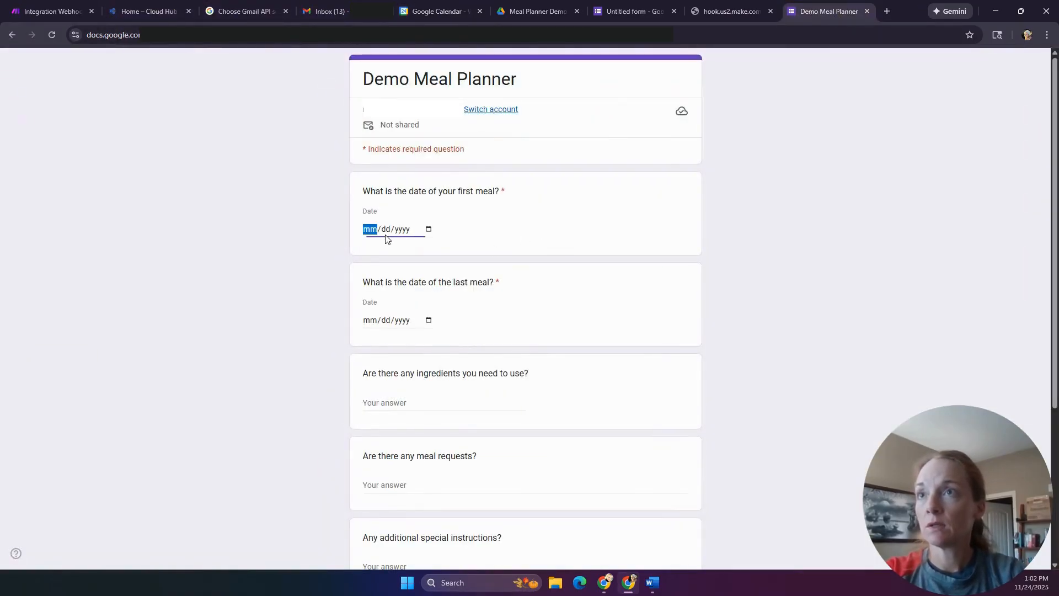
pyautogui.click(429, 230)
pyautogui.click(430, 231)
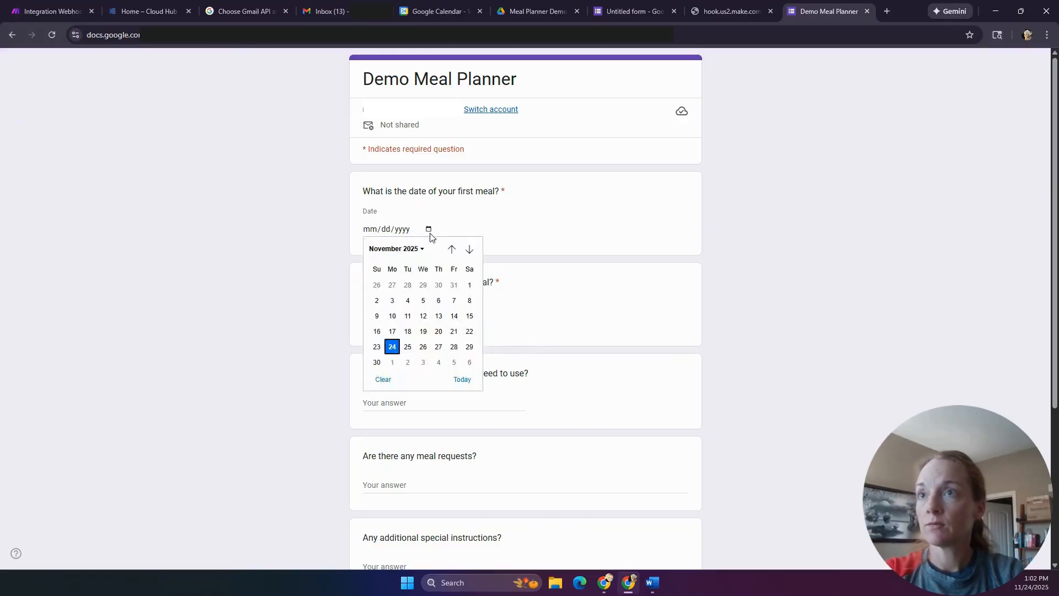
pyautogui.click(424, 348)
pyautogui.click(429, 320)
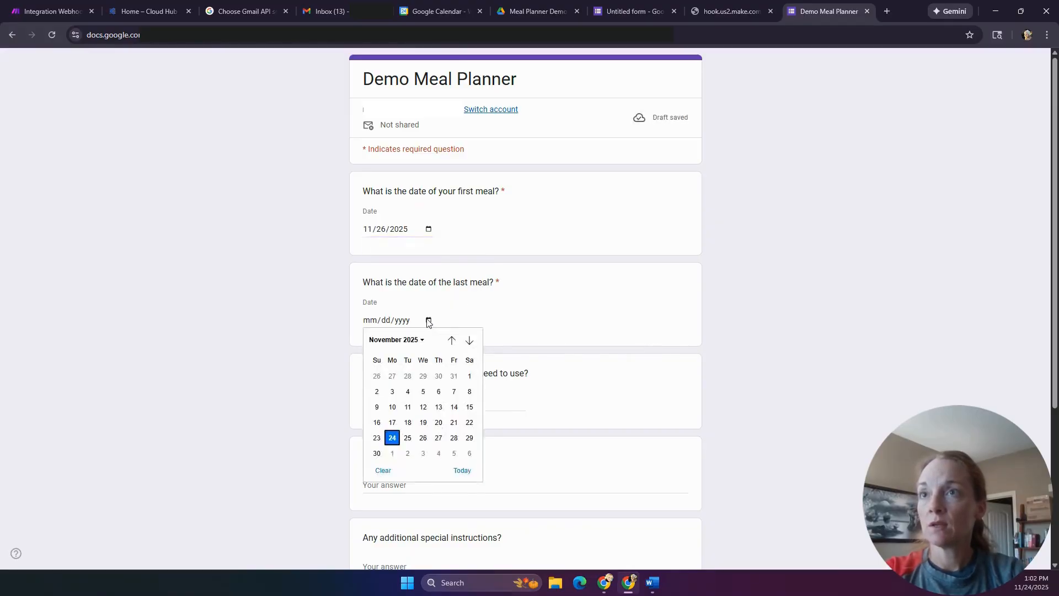
pyautogui.click(470, 438)
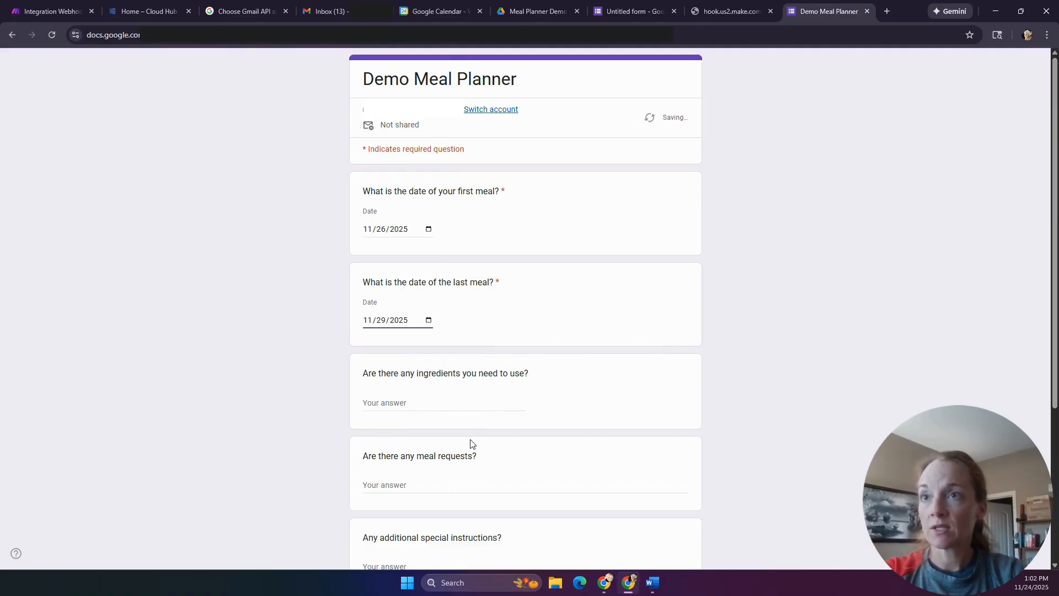
# - Answer the ingredients question with 'Turkey, cranberries, leftover pot roast'
pyautogui.click(474, 404)
pyautogui.write('Turkey, c')
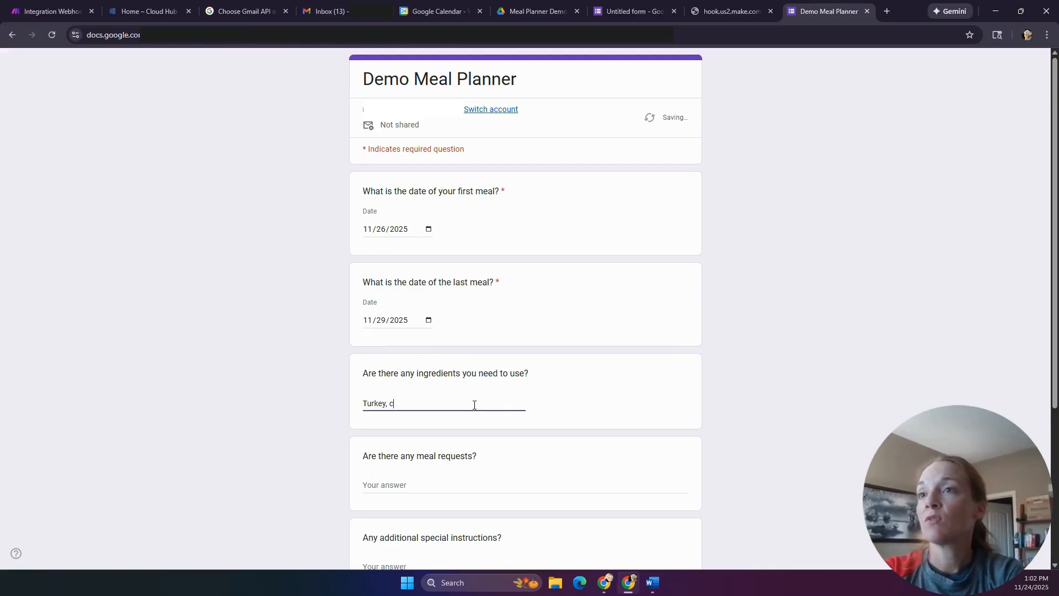
pyautogui.write('ren')
pyautogui.press('BackSpace')
pyautogui.press('BackSpace')
pyautogui.write('anberries, ')
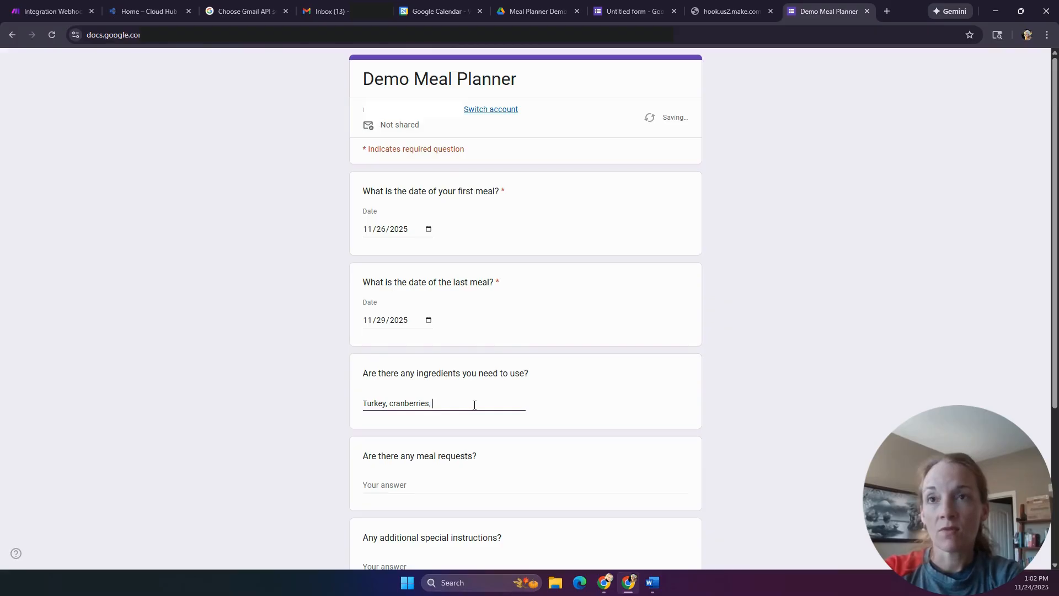
pyautogui.write('lefto')
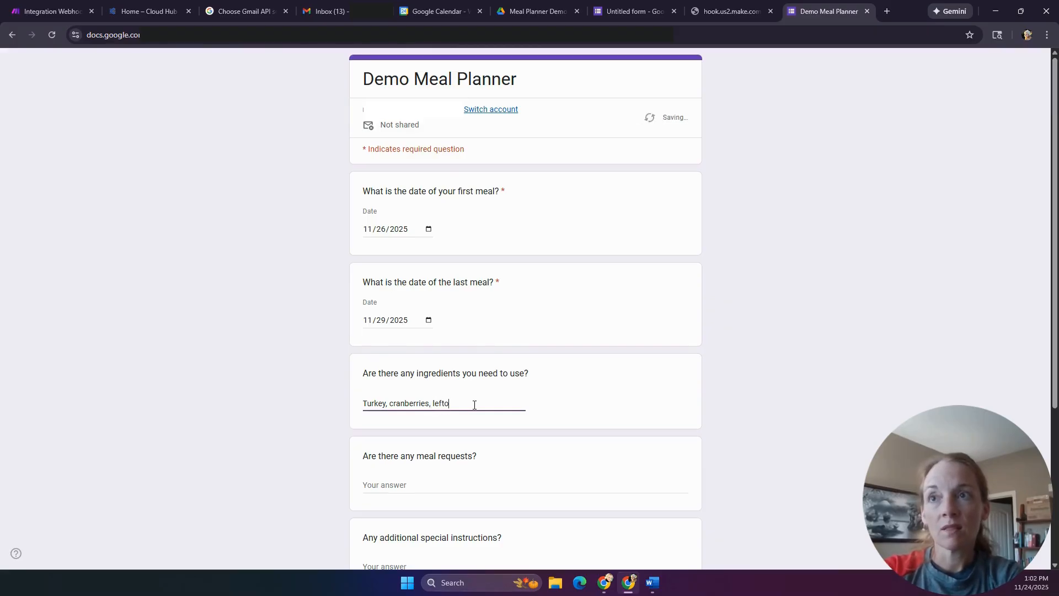
pyautogui.write('ver pot roast')
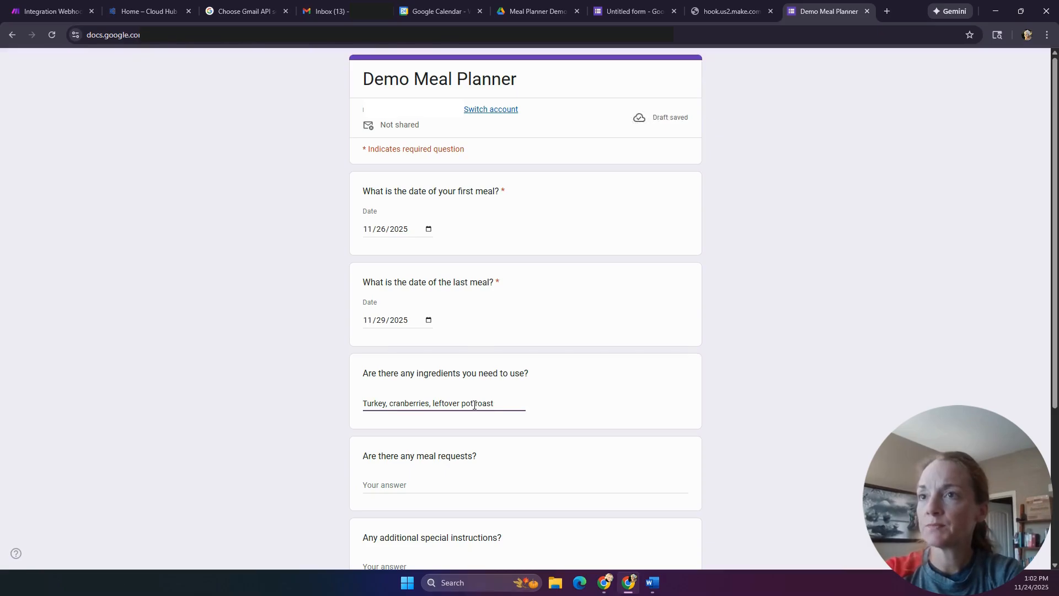
# - Answer the meal requests question asking for Thanksgiving on Thurs, 27Nov
pyautogui.click(422, 480)
pyautogui.write('Thanksgiving on 27Nov.')
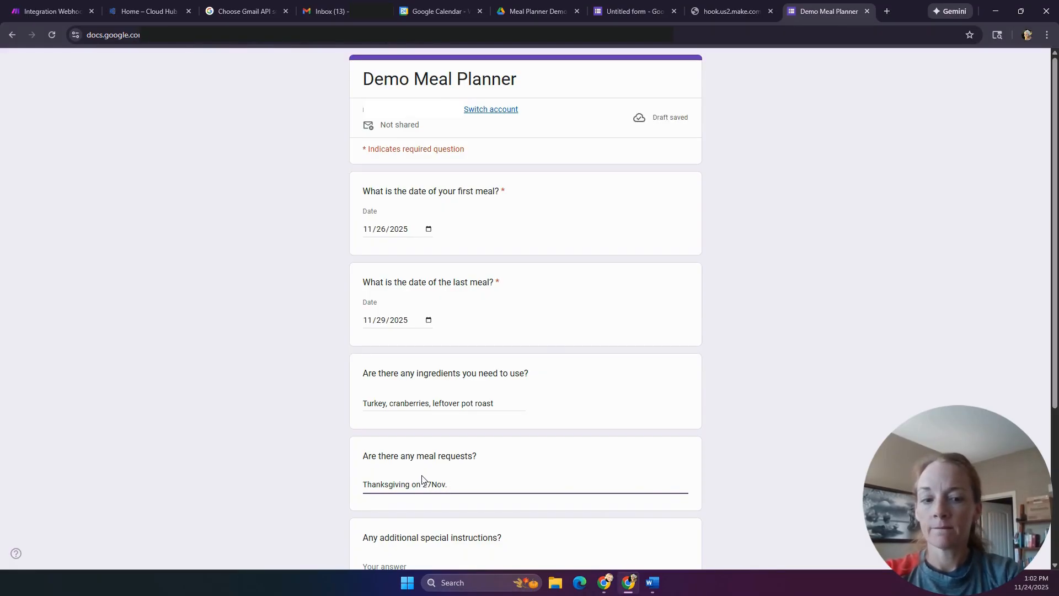
pyautogui.press('BackSpace')
pyautogui.press('BackSpace')
pyautogui.press('BackSpace')
pyautogui.press('BackSpace')
pyautogui.press('BackSpace')
pyautogui.press('BackSpace')
pyautogui.press('BackSpace')
pyautogui.press('BackSpace')
pyautogui.press('BackSpace')
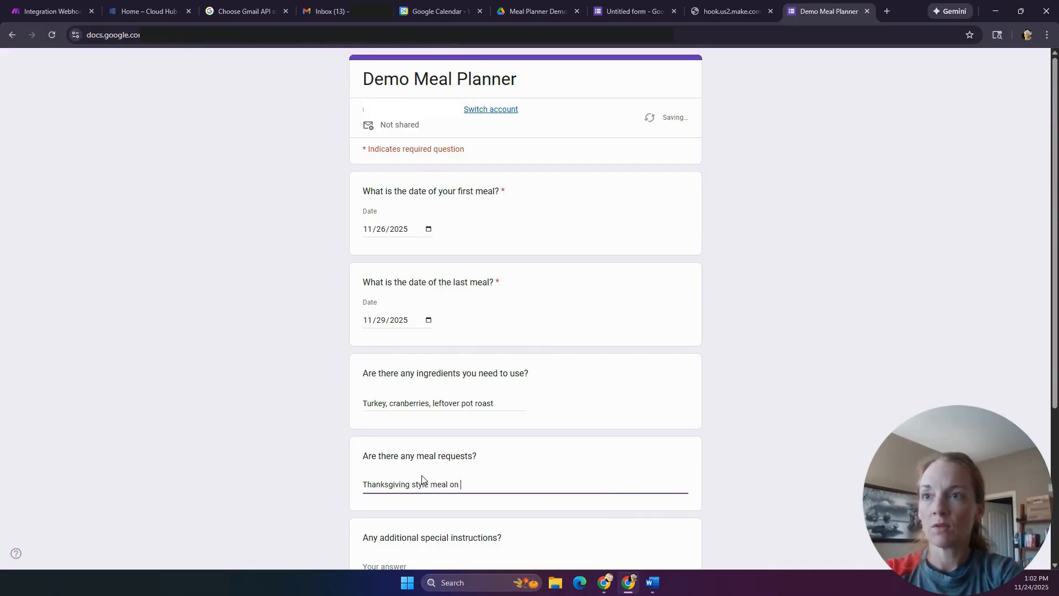
pyautogui.write('sda')
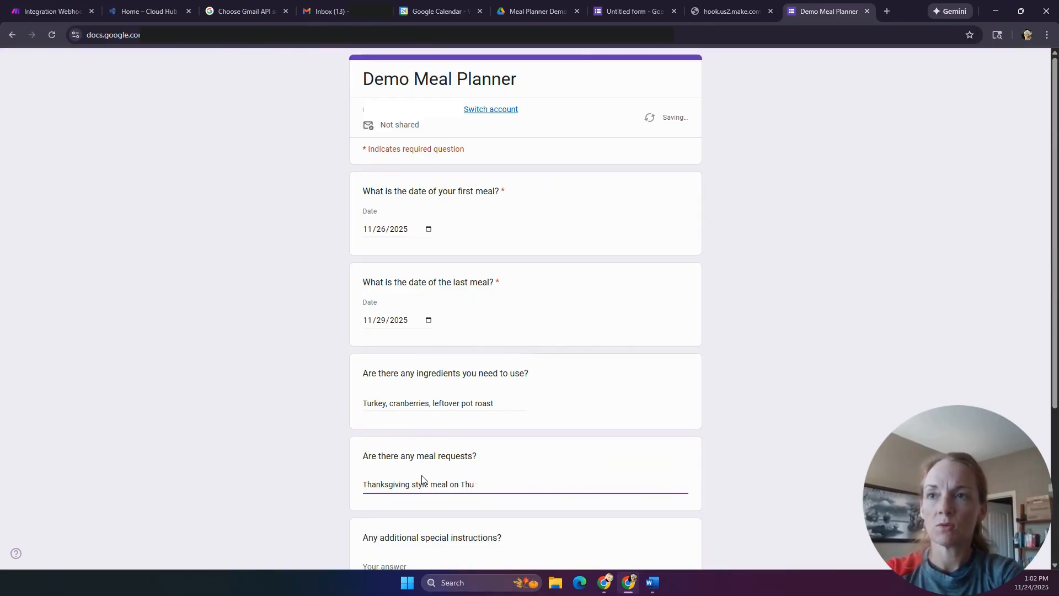
pyautogui.press('BackSpace')
pyautogui.press('BackSpace')
pyautogui.write('27Nov')
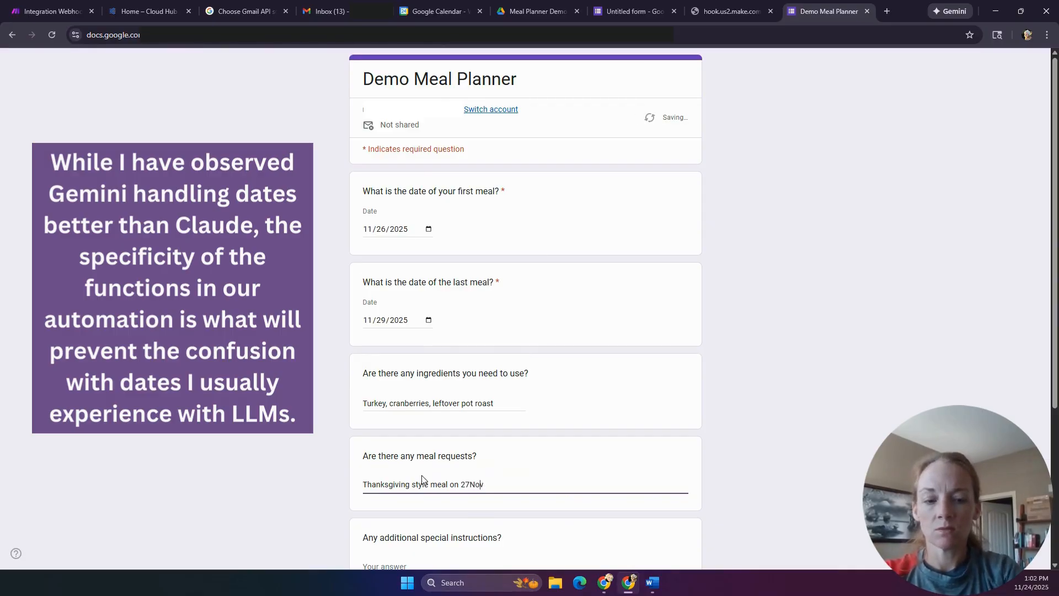
pyautogui.press('Left')
pyautogui.press('Left')
pyautogui.press('Left')
pyautogui.write('Thurs')
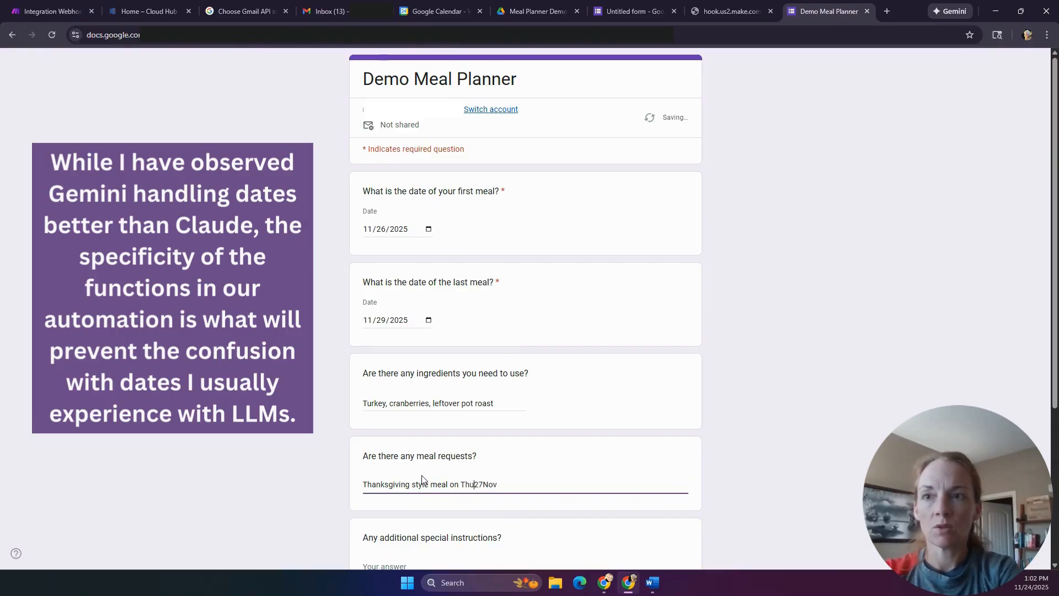
pyautogui.write(',')
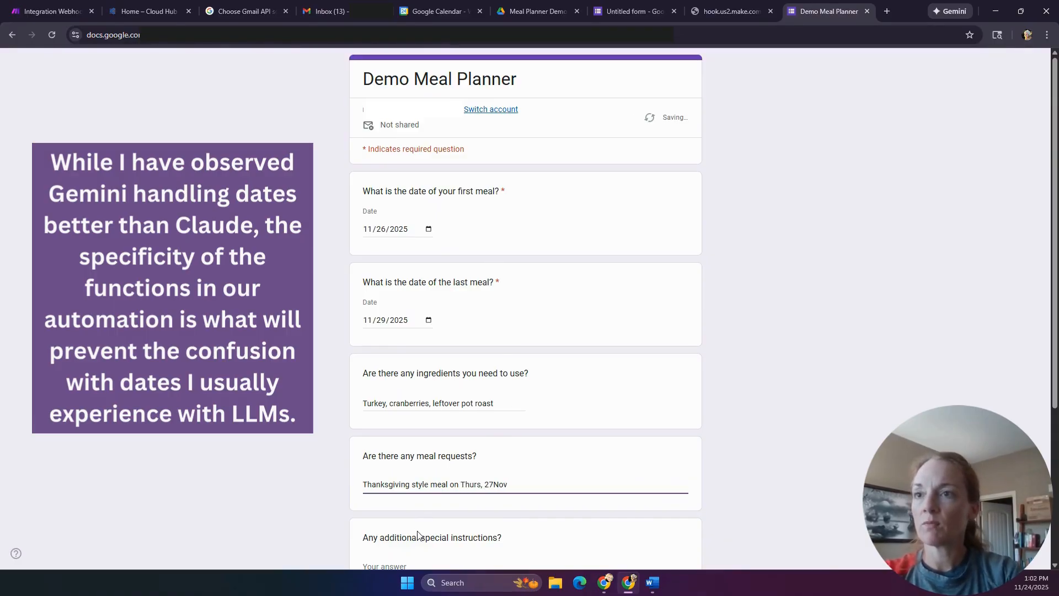
# - Enter special instructions 'No thanksgiving style meals on Friday or Saturday.'
pyautogui.scroll(-1, 422, 479)
pyautogui.click(410, 508)
pyautogui.write('N')
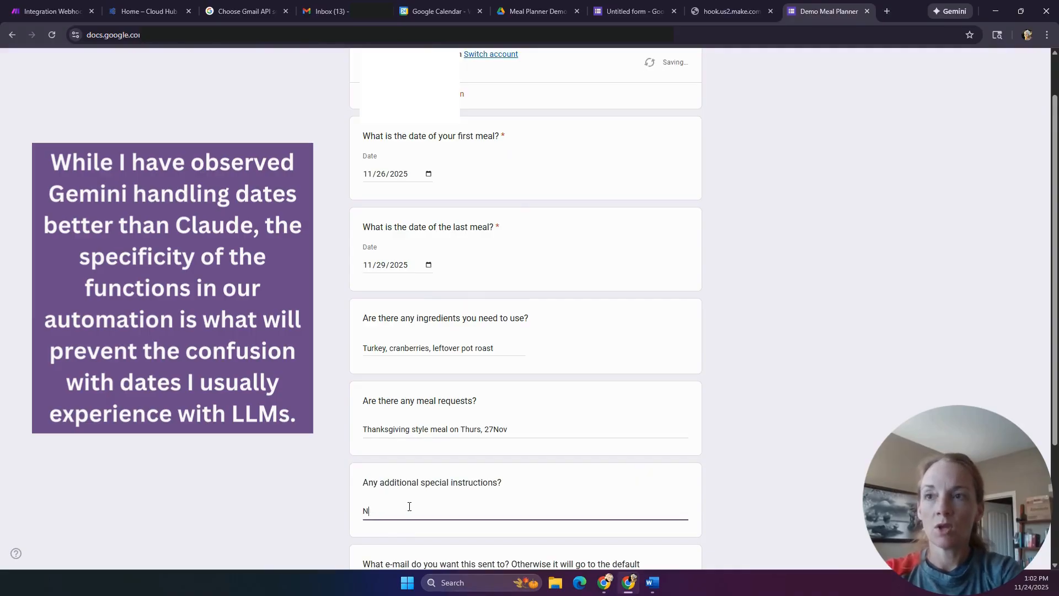
pyautogui.write('o thanksgiving style food on Friday or Saturday.')
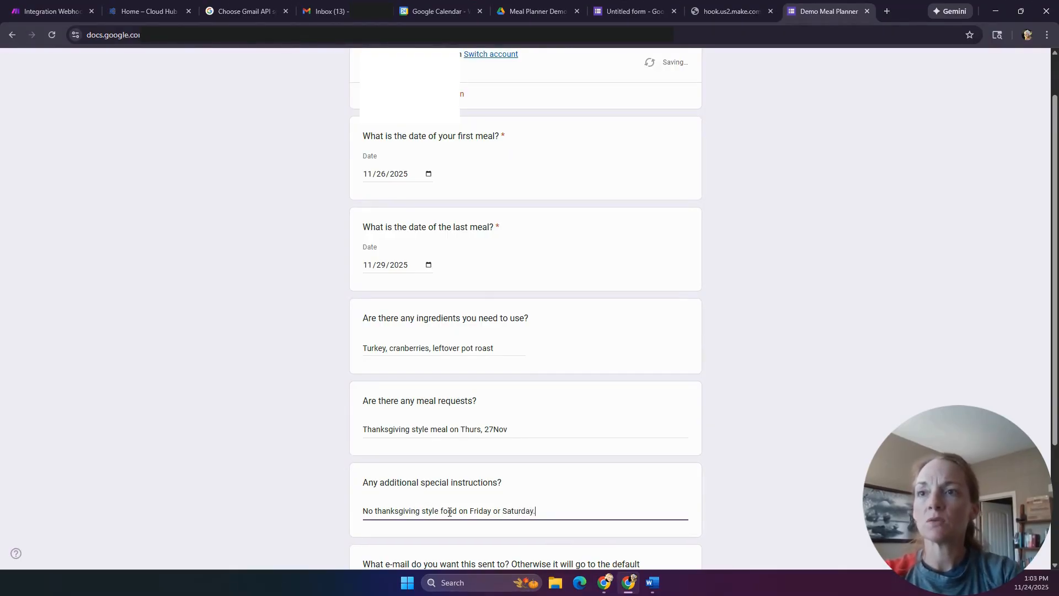
pyautogui.doubleClick(449, 511)
pyautogui.write('meals')
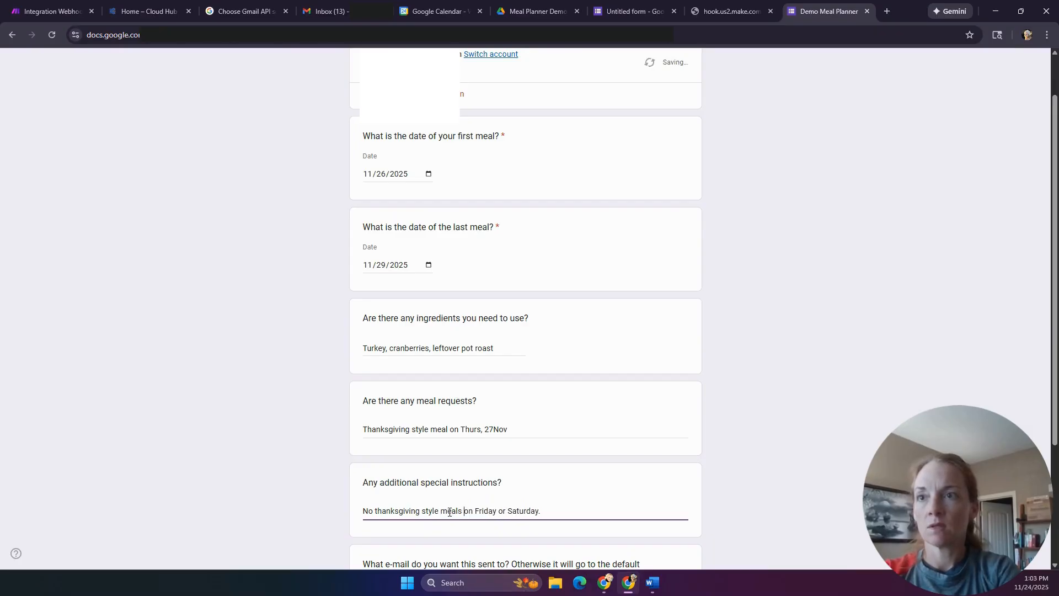
pyautogui.scroll(-3, 450, 515)
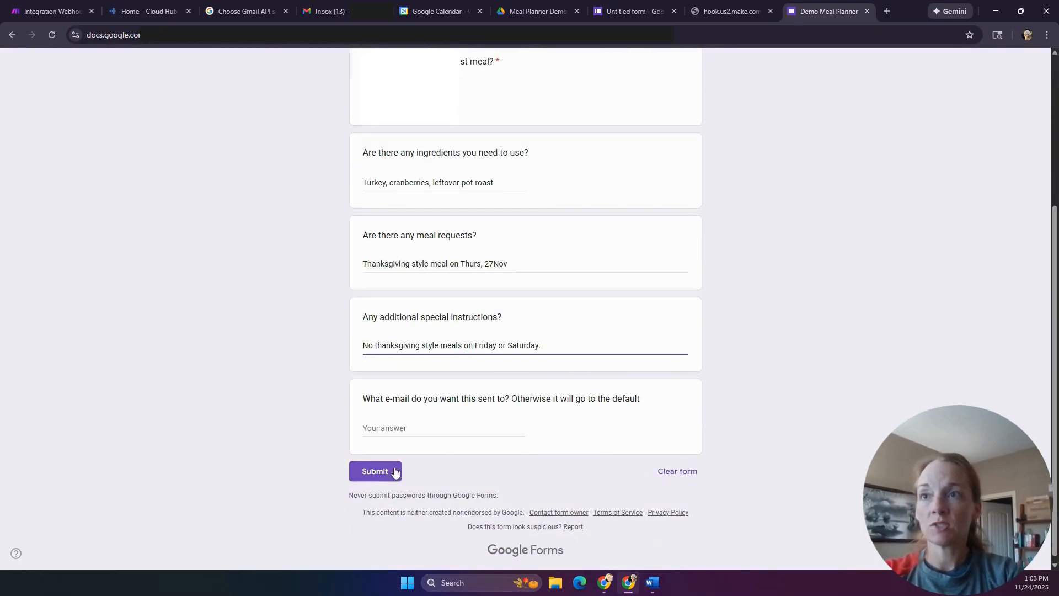
# - Submit the test response and view the form's Responses in the editor
pyautogui.click(373, 472)
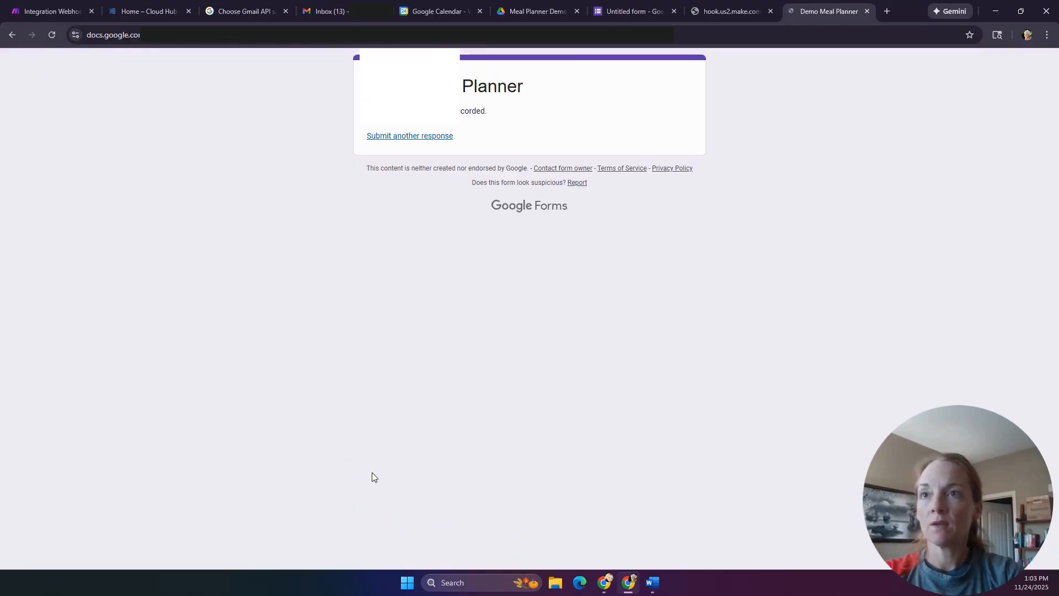
pyautogui.click(632, 8)
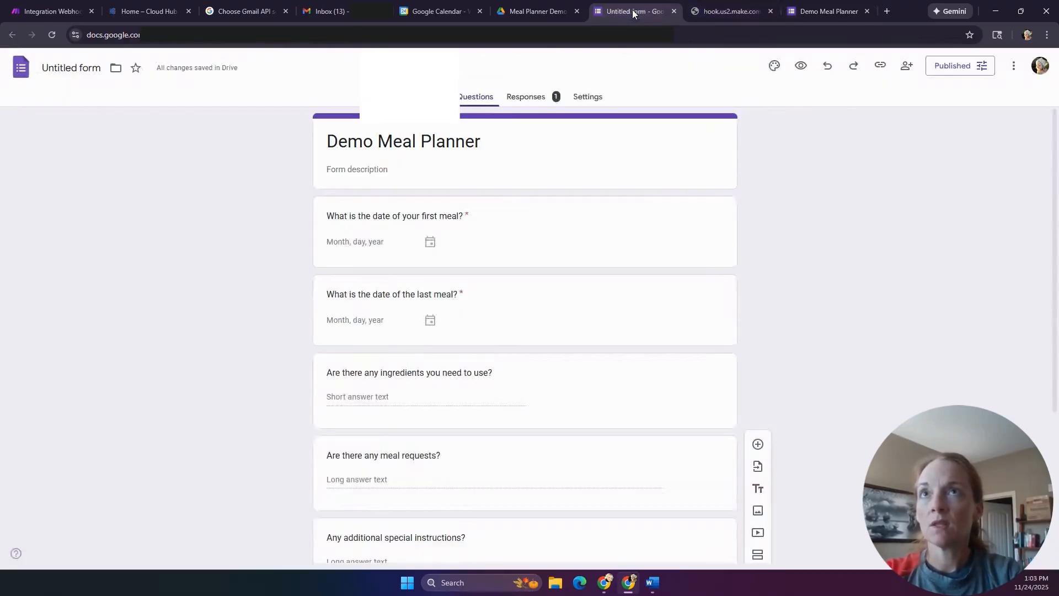
pyautogui.click(524, 98)
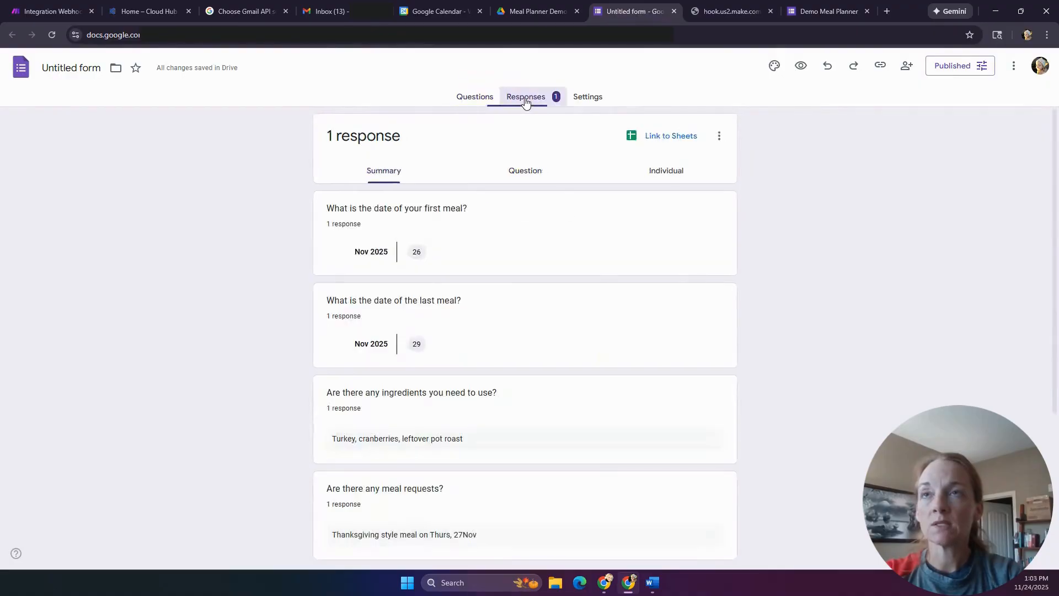
# - Link responses to a new spreadsheet named 'Demo Meal Plan Requests'
pyautogui.click(679, 139)
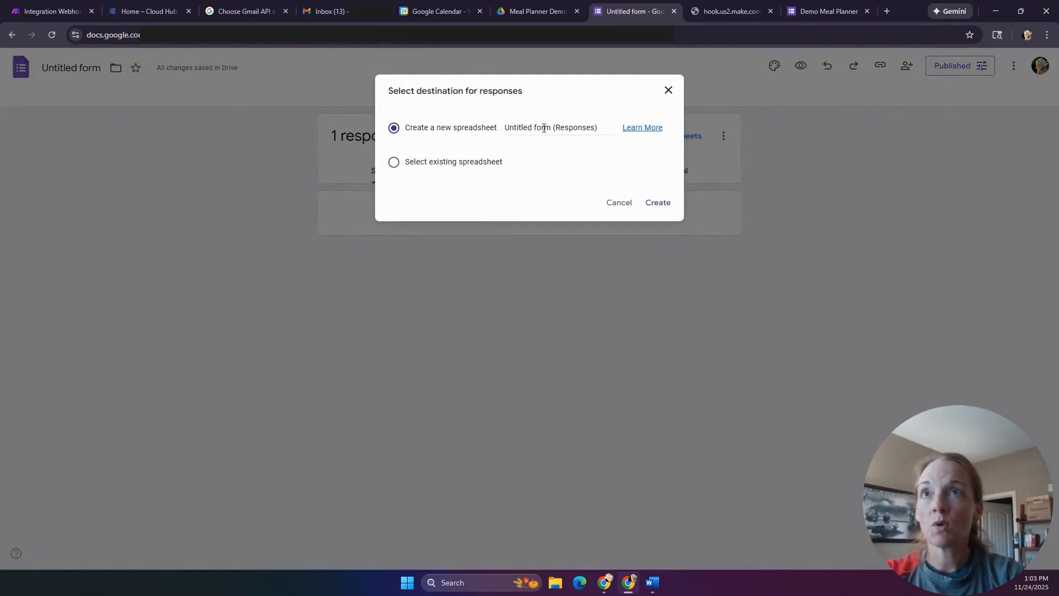
pyautogui.moveTo(551, 127); pyautogui.dragTo(499, 131)
pyautogui.write('Demo Meal Pl')
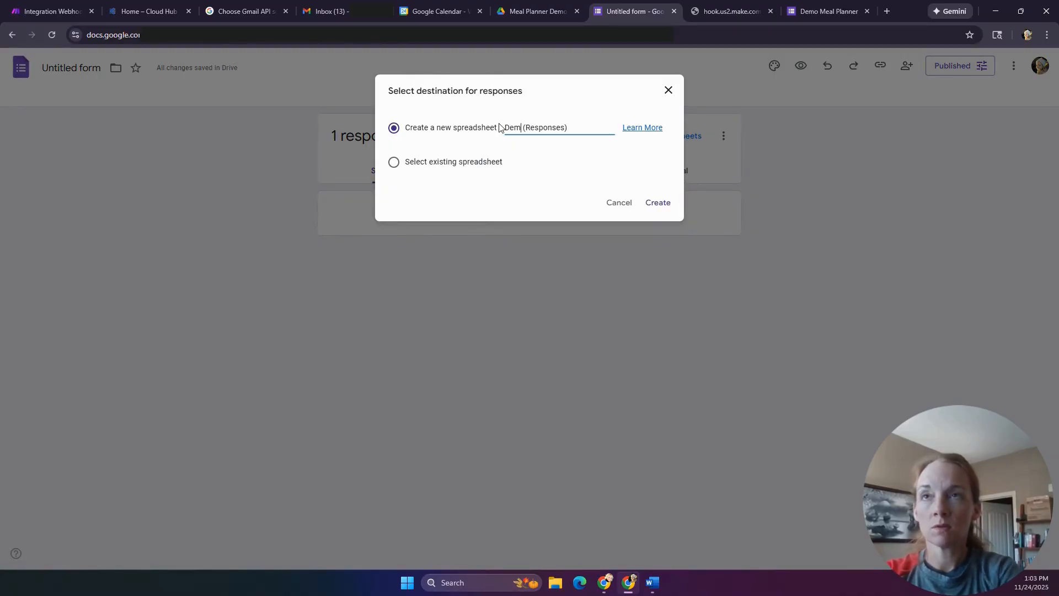
pyautogui.write('an Requests (R...')
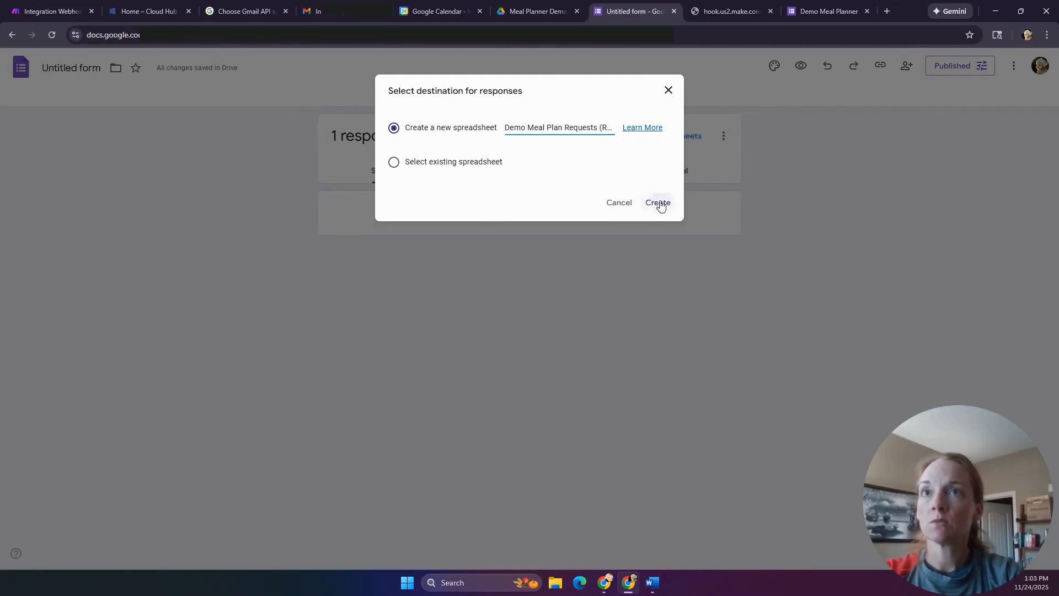
pyautogui.click(659, 202)
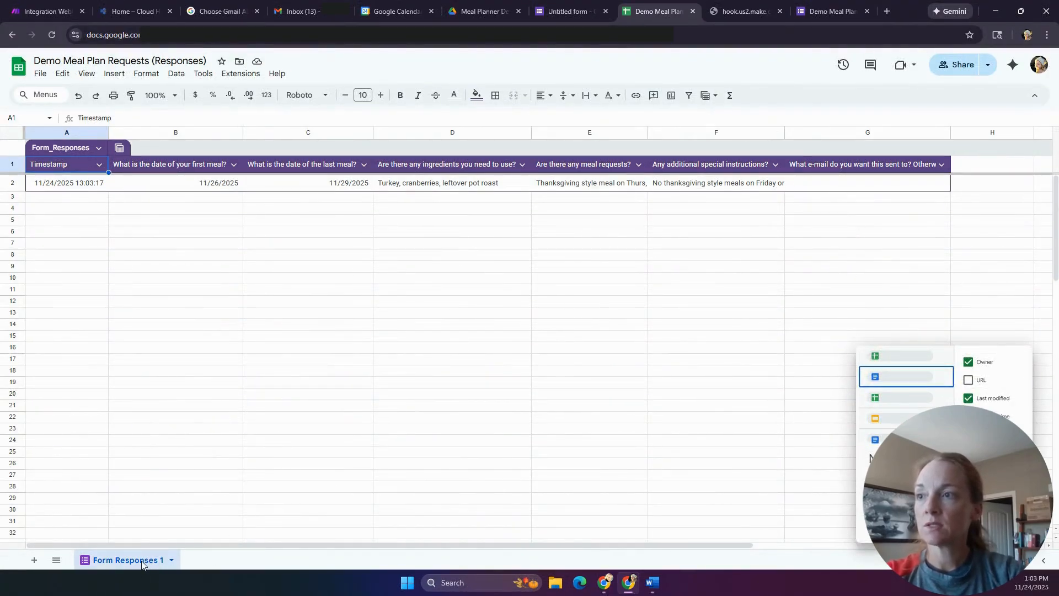
# - Rename the meal-plan responses sheet tab to 'Demo Responses', then return to the Make scenario
pyautogui.click(171, 560)
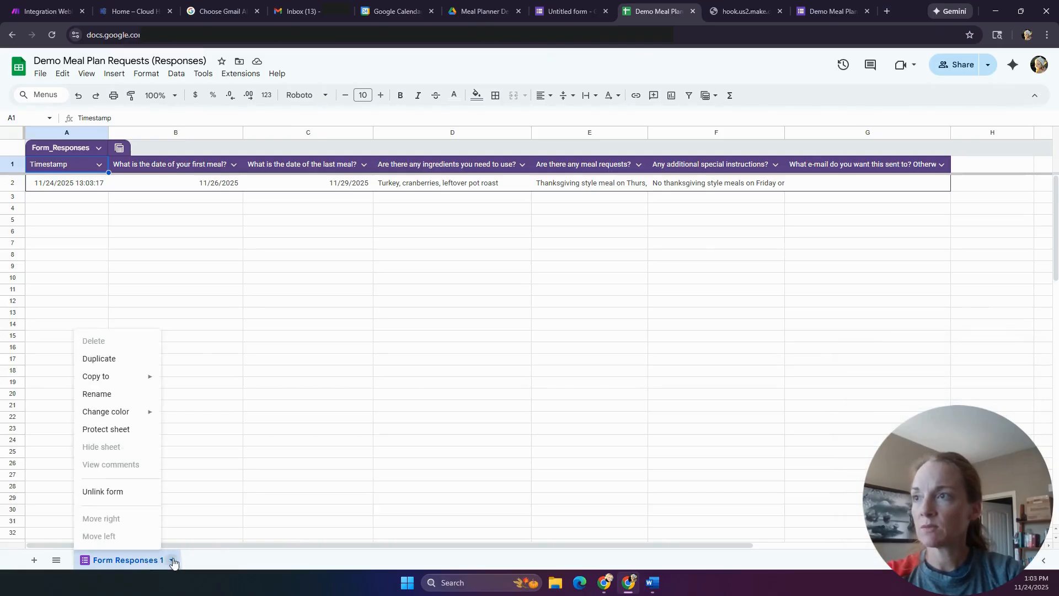
pyautogui.click(112, 398)
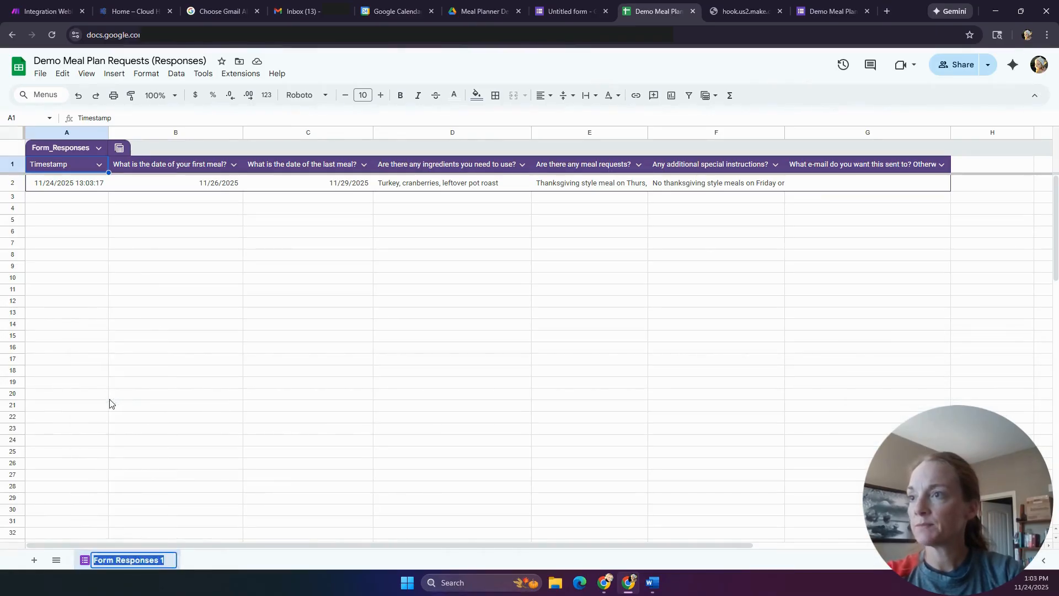
pyautogui.write('Demo Responses')
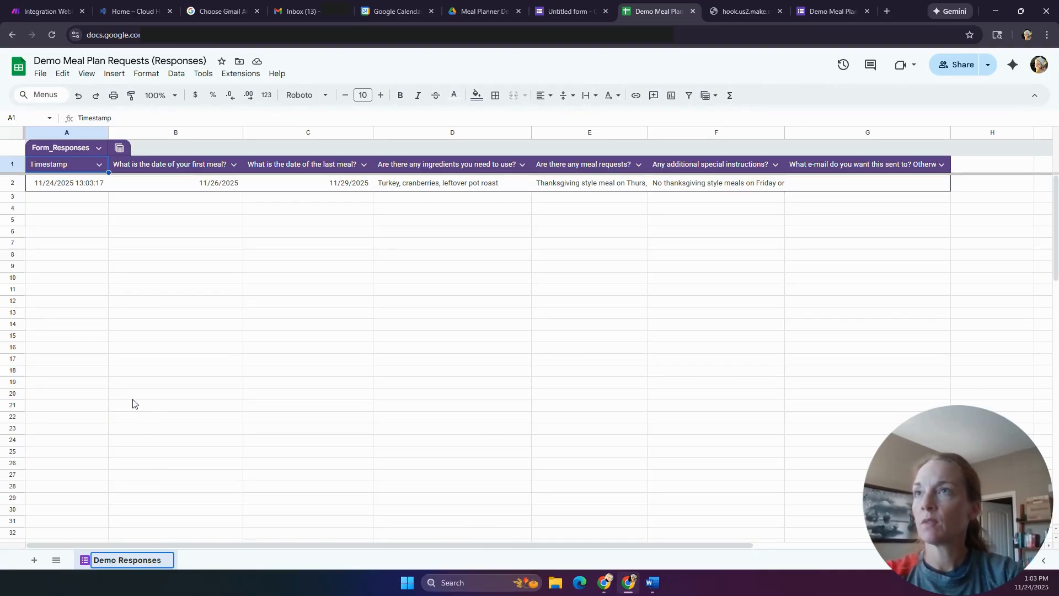
pyautogui.click(133, 398)
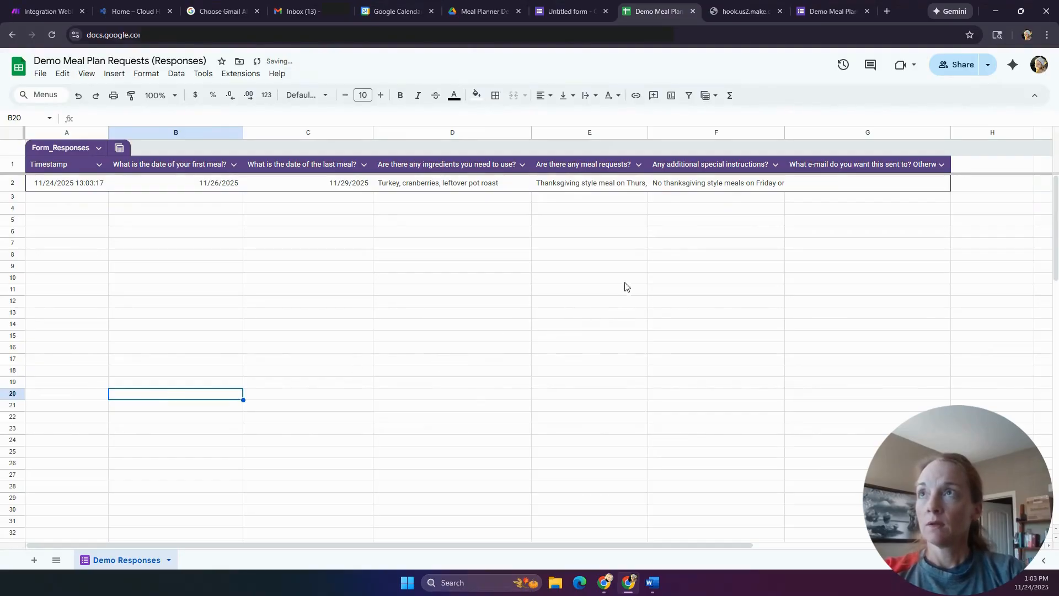
pyautogui.click(47, 11)
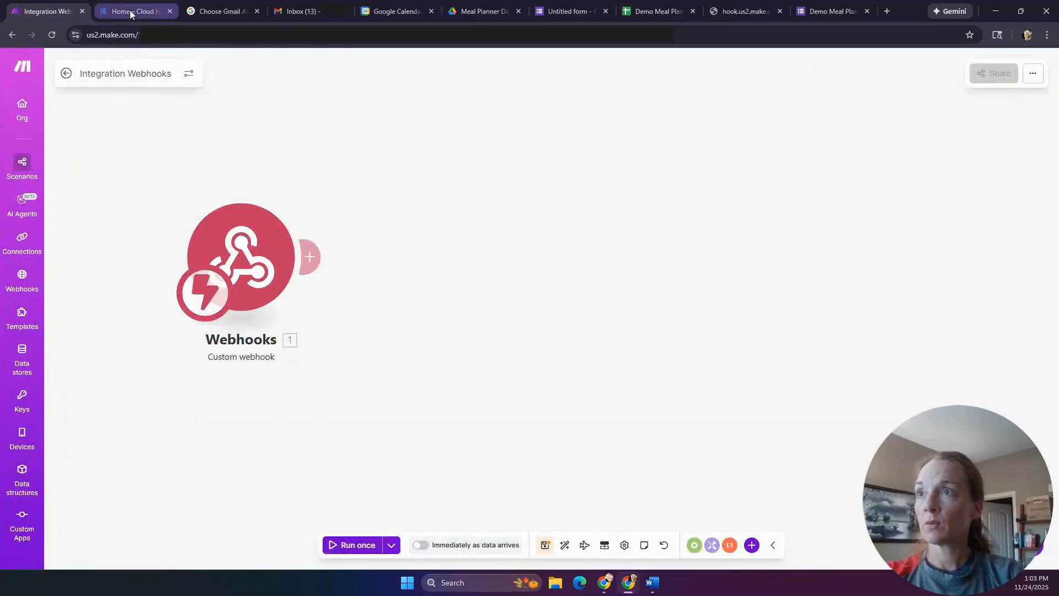
# - Add a Google Sheets Search Rows module after the webhook, then go to the Google Cloud console
pyautogui.click(310, 256)
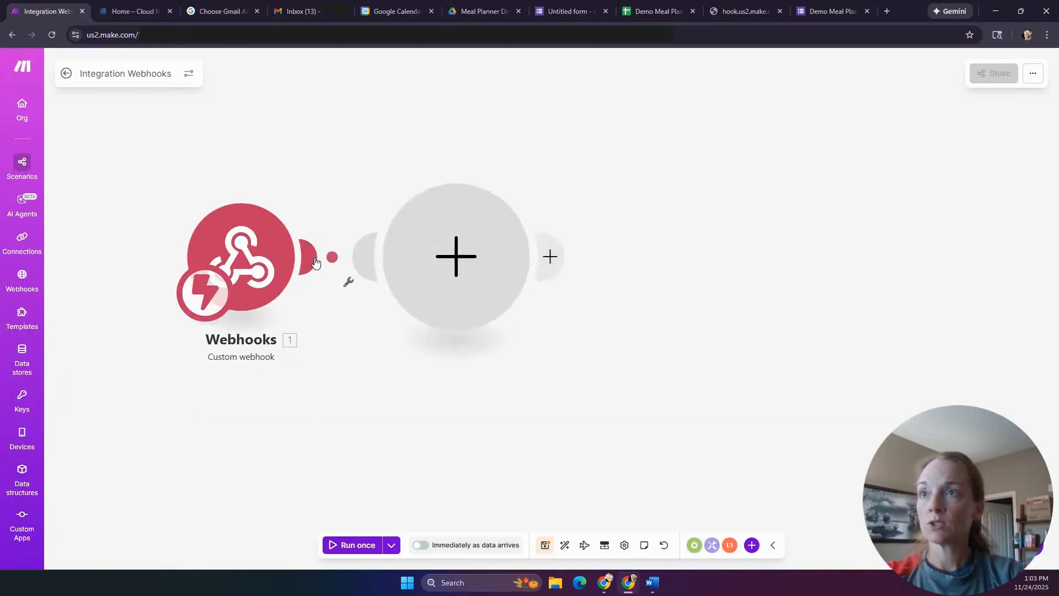
pyautogui.click(603, 207)
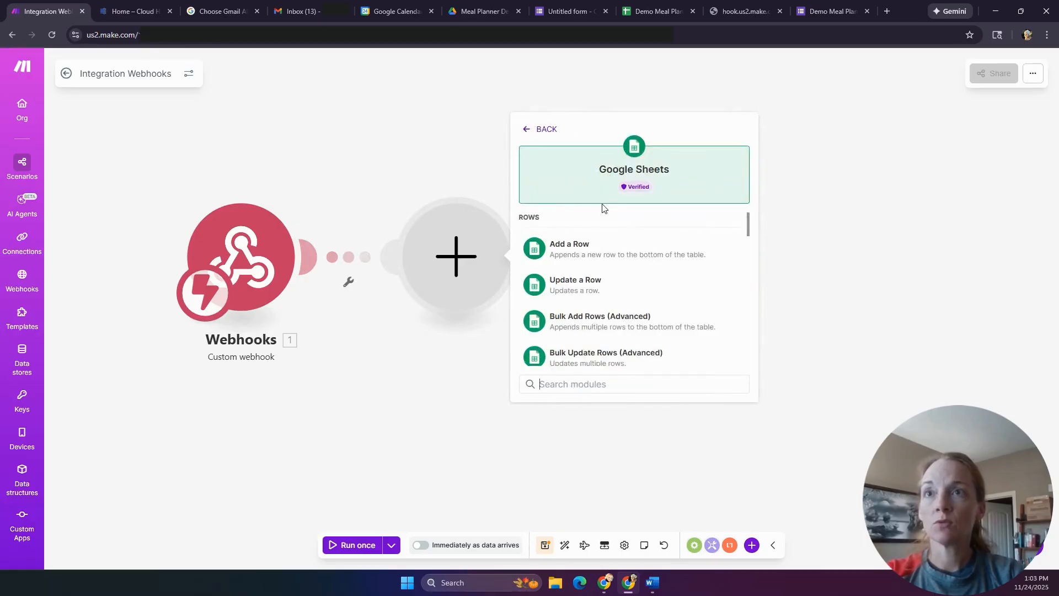
pyautogui.scroll(-5, 616, 306)
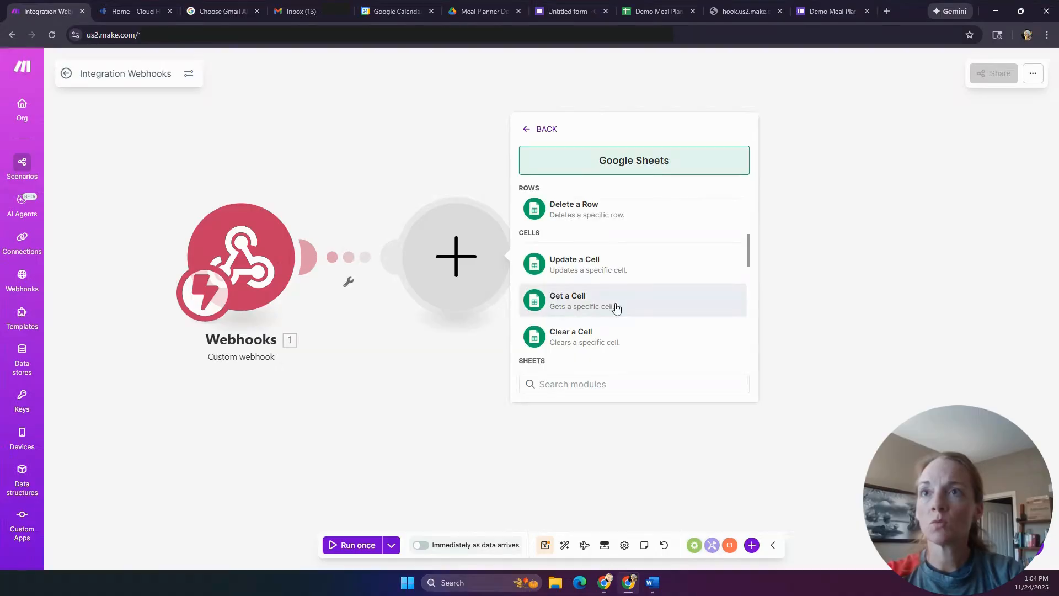
pyautogui.scroll(-5, 616, 305)
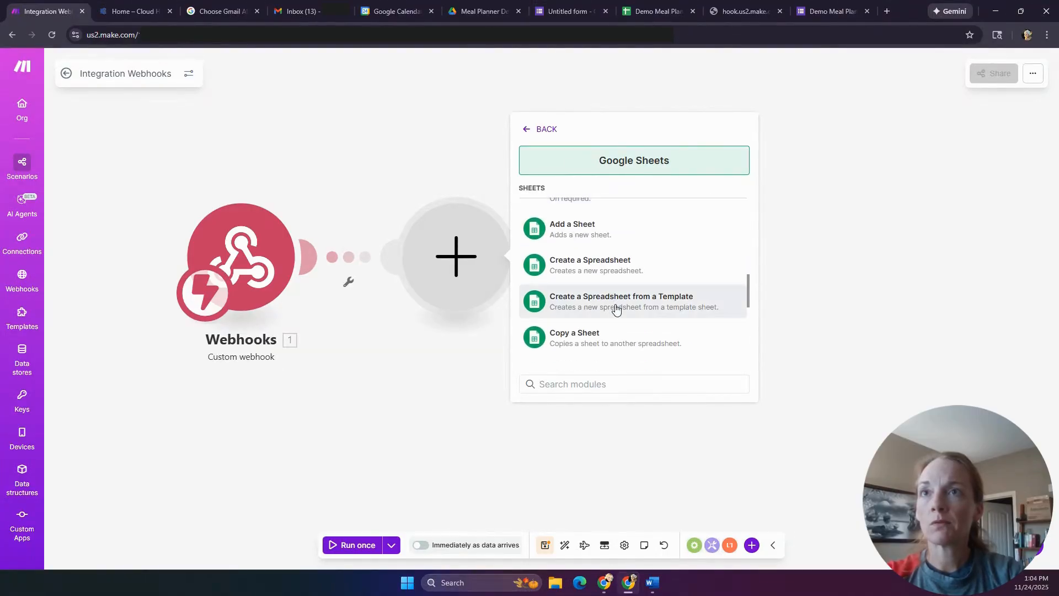
pyautogui.scroll(-5, 617, 308)
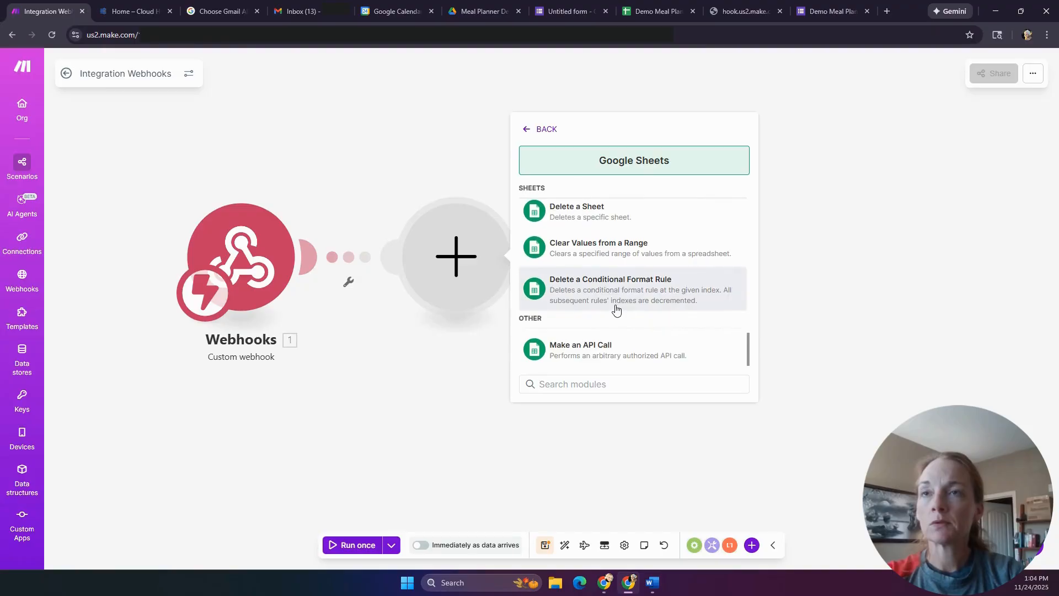
pyautogui.scroll(8, 616, 310)
pyautogui.scroll(8, 617, 310)
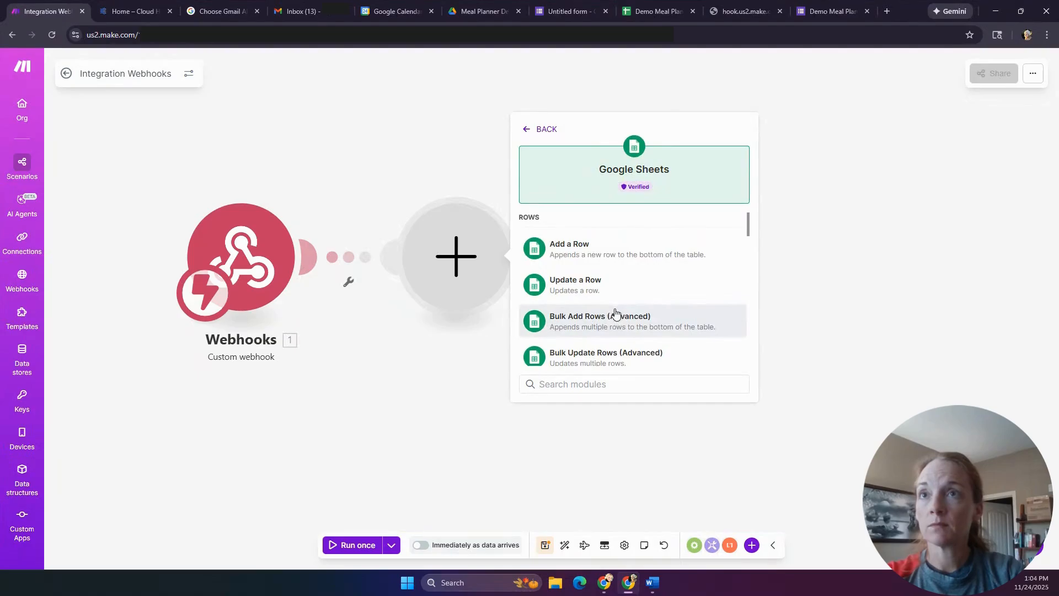
pyautogui.scroll(-2, 594, 301)
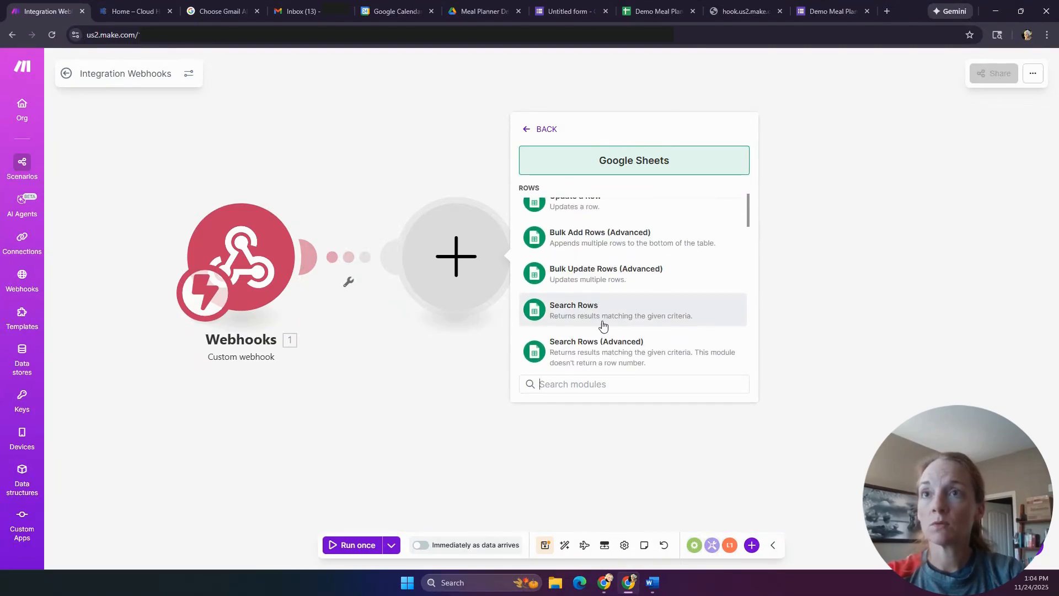
pyautogui.click(570, 314)
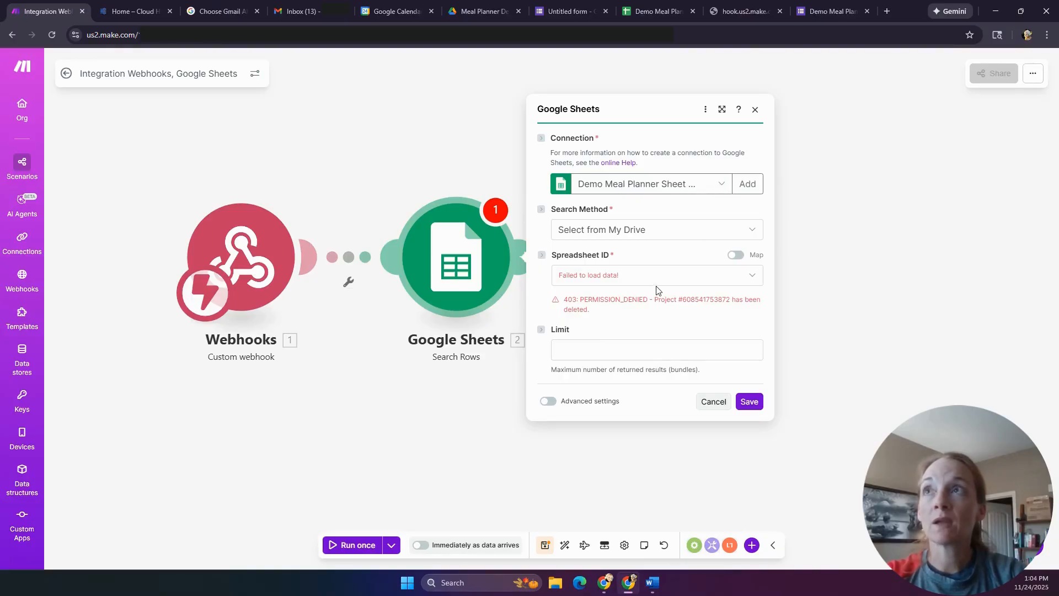
pyautogui.click(131, 11)
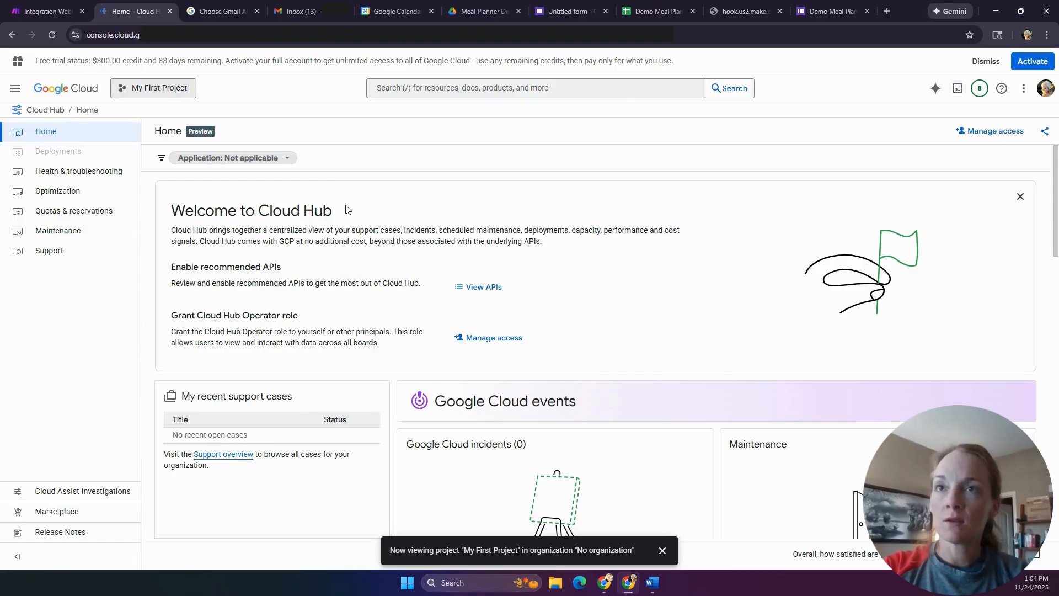
# - Create a Google Cloud project named 'Demo Meal Planner' and make it the active project
pyautogui.click(168, 89)
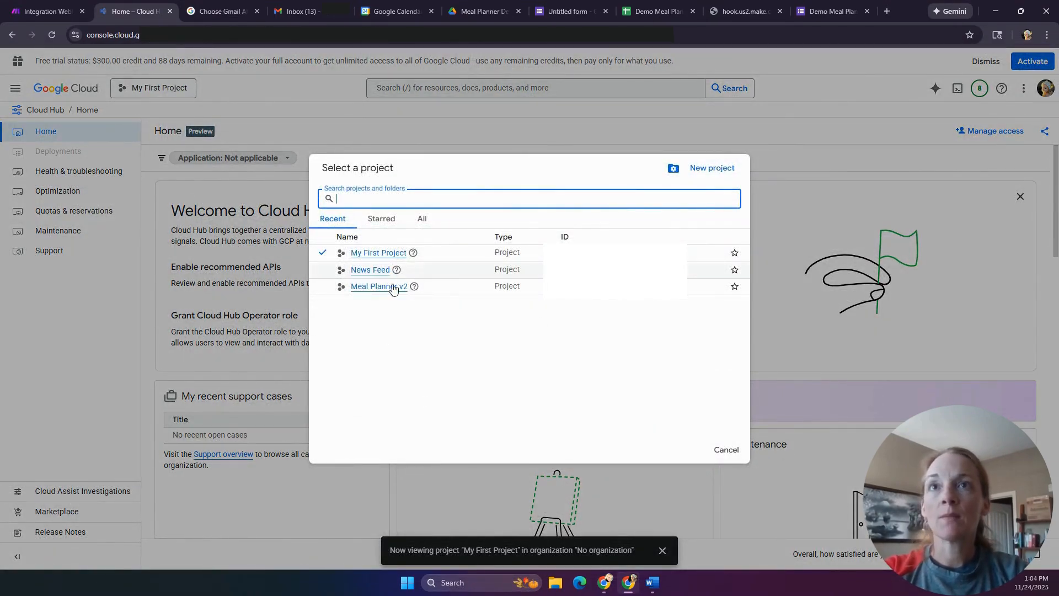
pyautogui.click(711, 168)
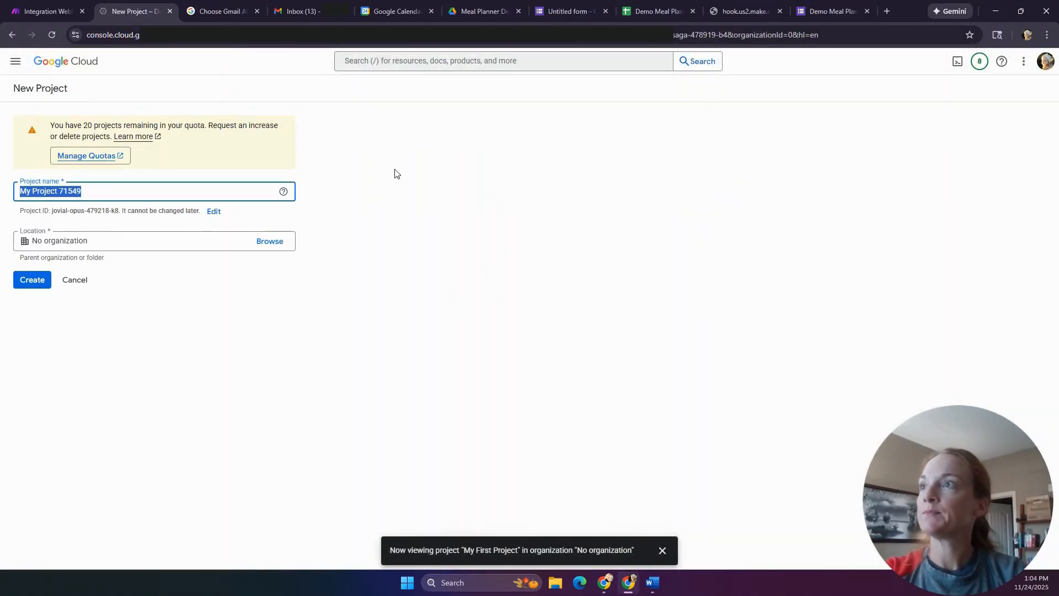
pyautogui.write('Demo Meal Planner')
pyautogui.click(38, 285)
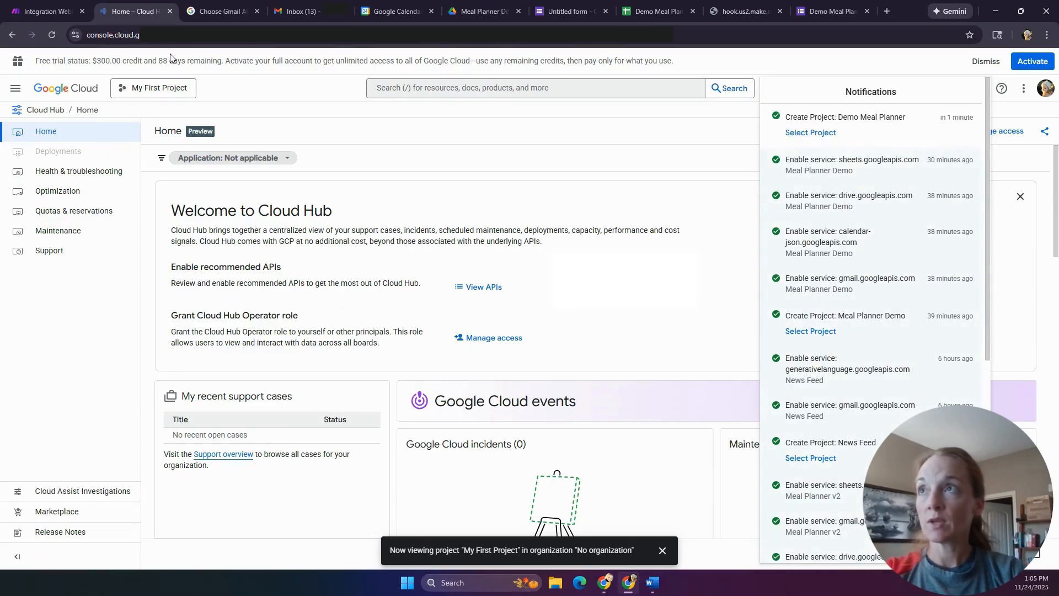
pyautogui.click(174, 89)
pyautogui.click(173, 91)
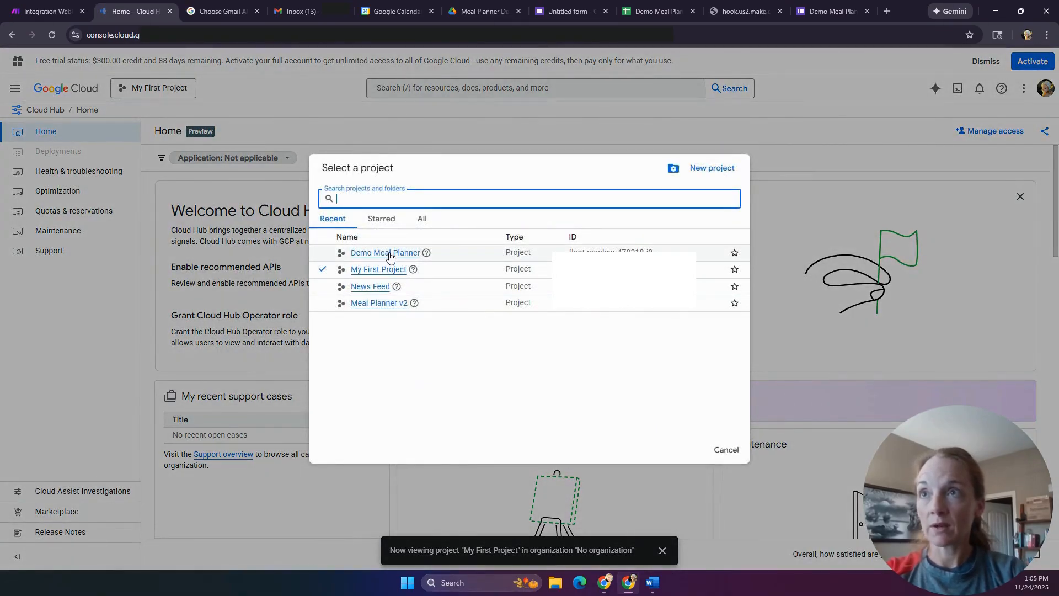
pyautogui.click(389, 253)
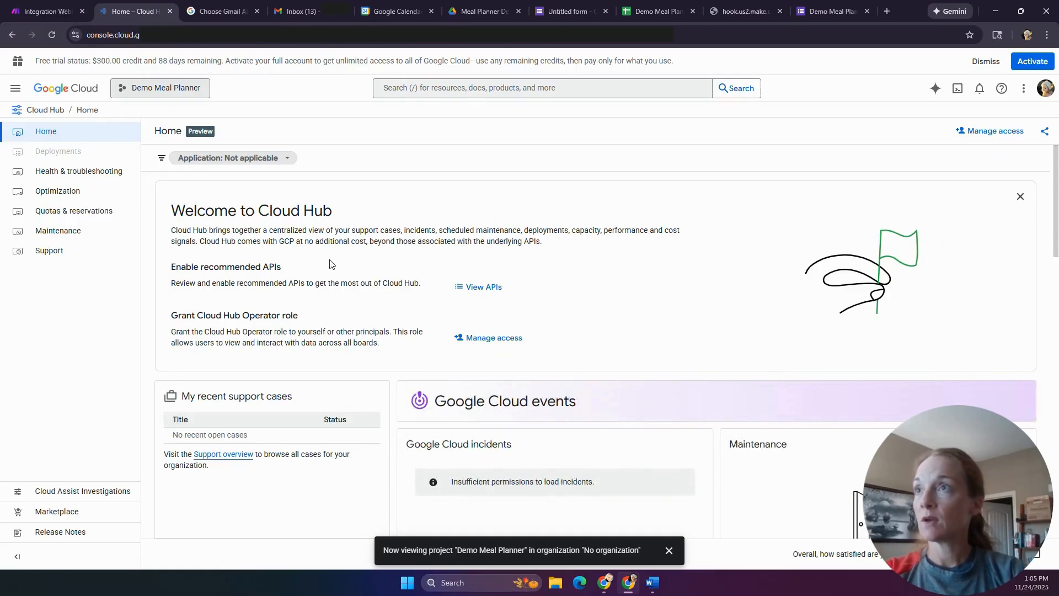
# - Go to the API Library under APIs & Services
pyautogui.click(15, 89)
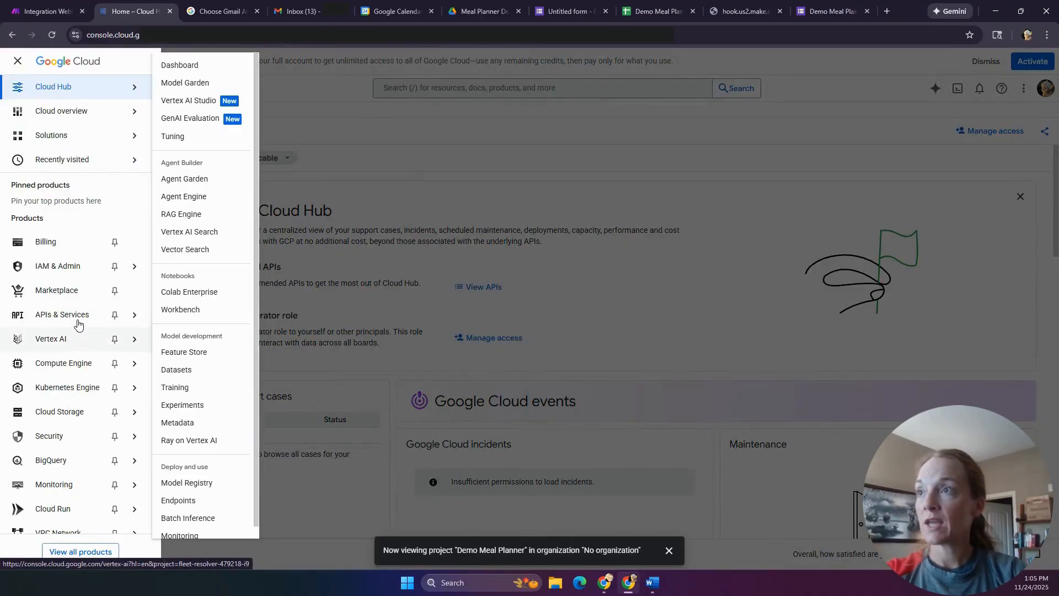
pyautogui.click(135, 319)
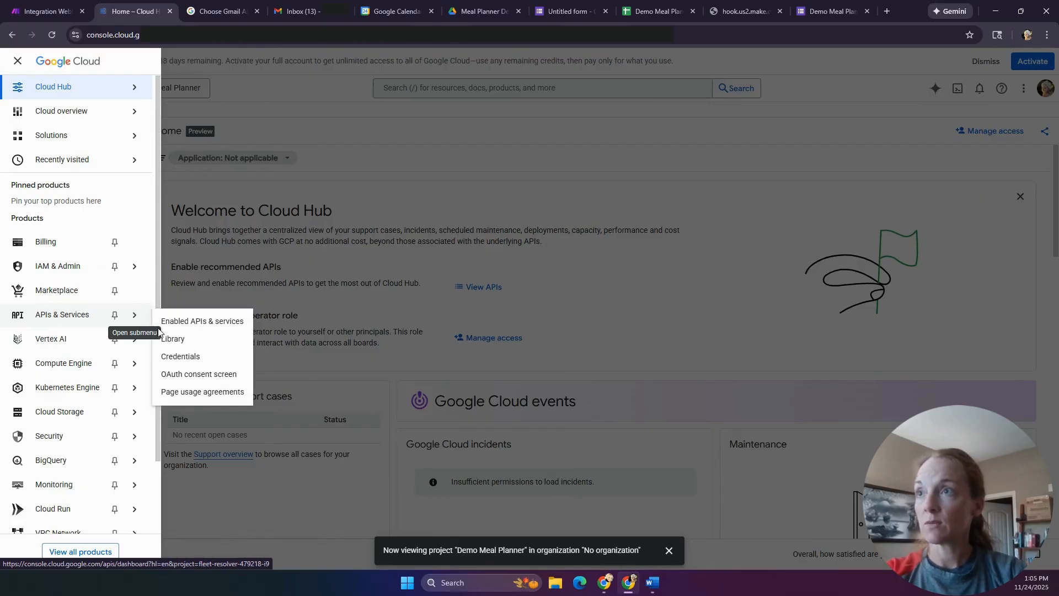
pyautogui.click(180, 326)
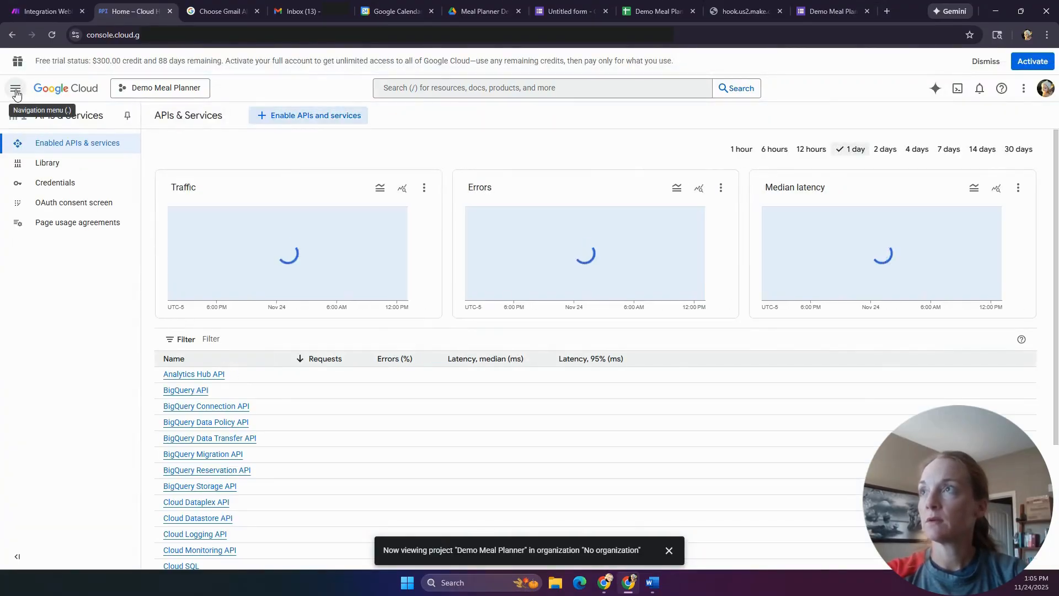
pyautogui.click(16, 92)
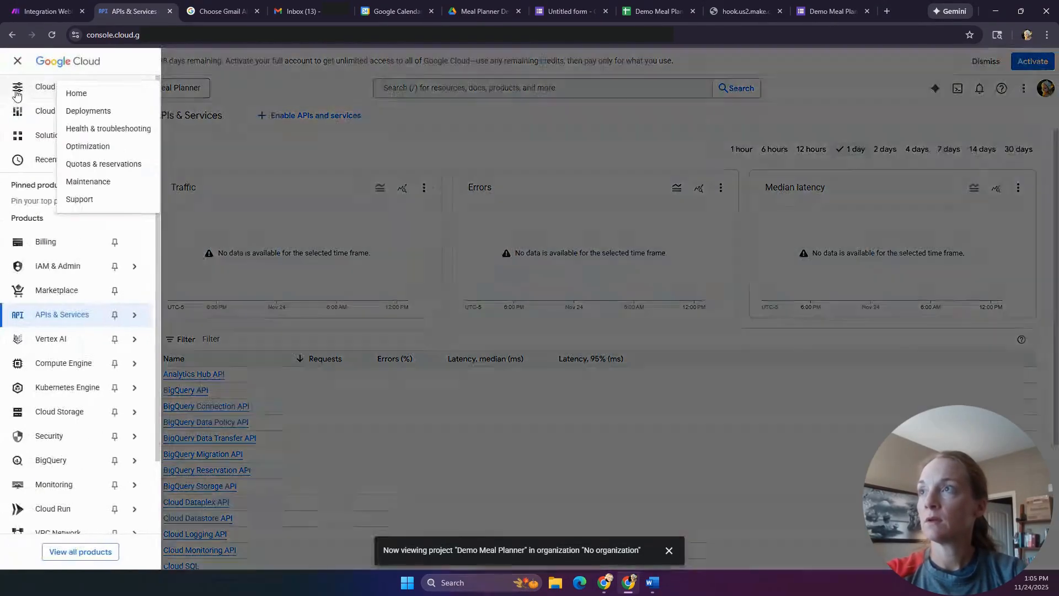
pyautogui.moveTo(125, 322)
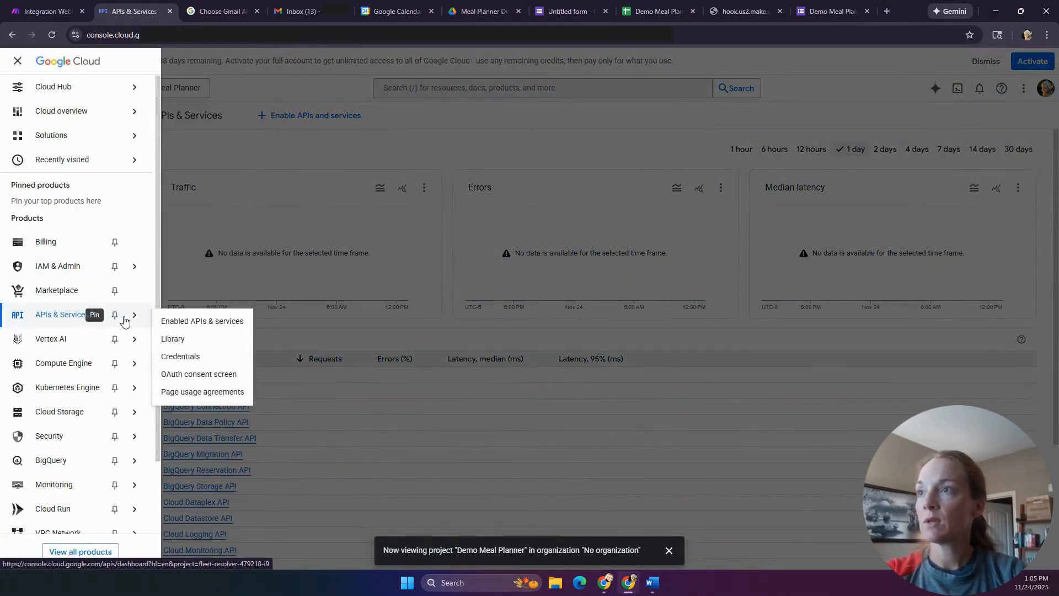
pyautogui.click(171, 338)
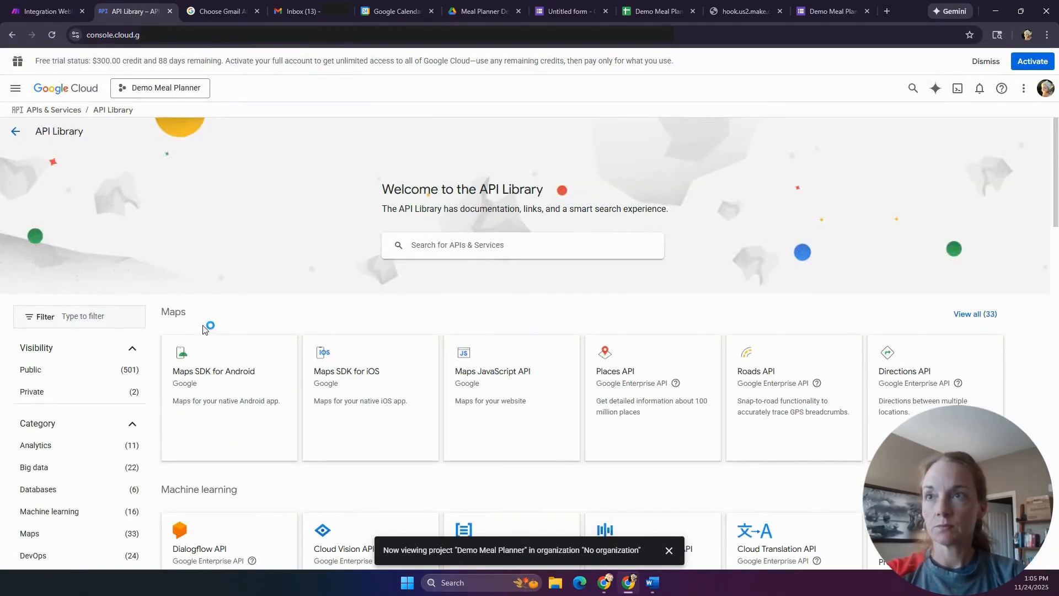
# - Enable the Google Sheets API
pyautogui.scroll(-3, 393, 310)
pyautogui.scroll(-4, 462, 358)
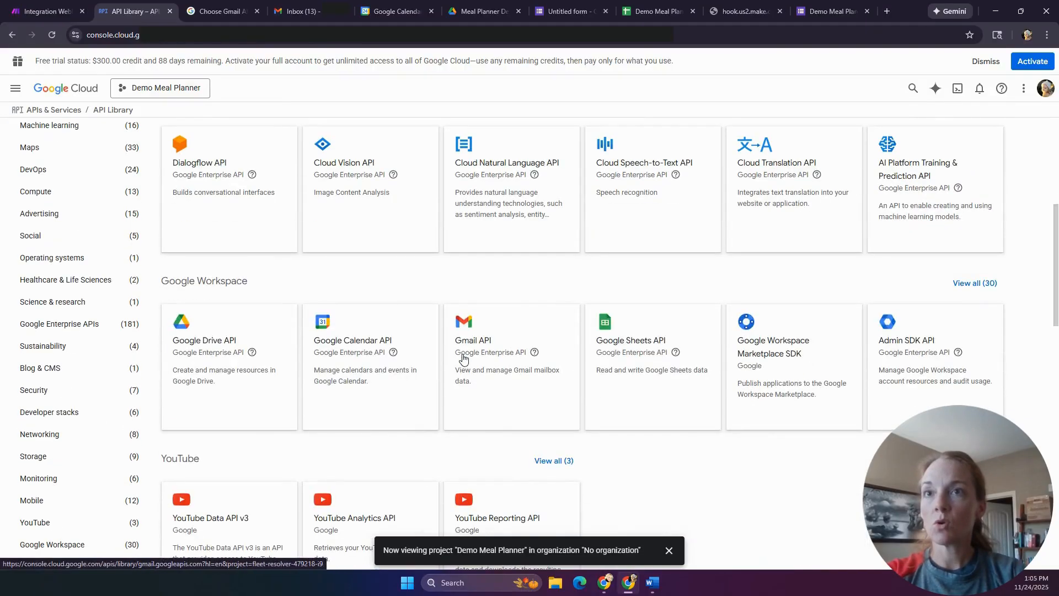
pyautogui.scroll(-1, 464, 359)
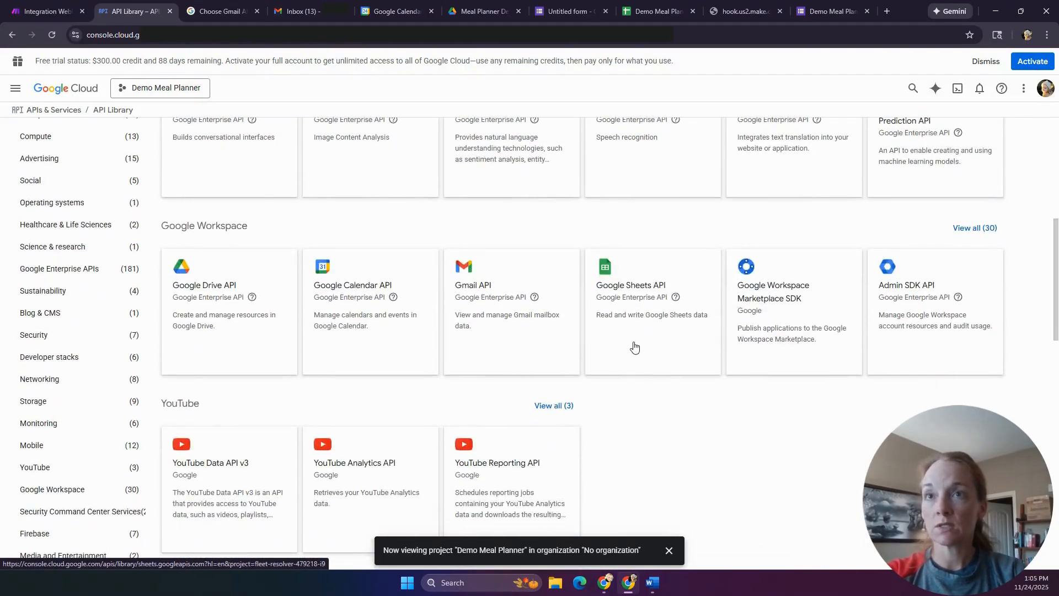
pyautogui.click(631, 305)
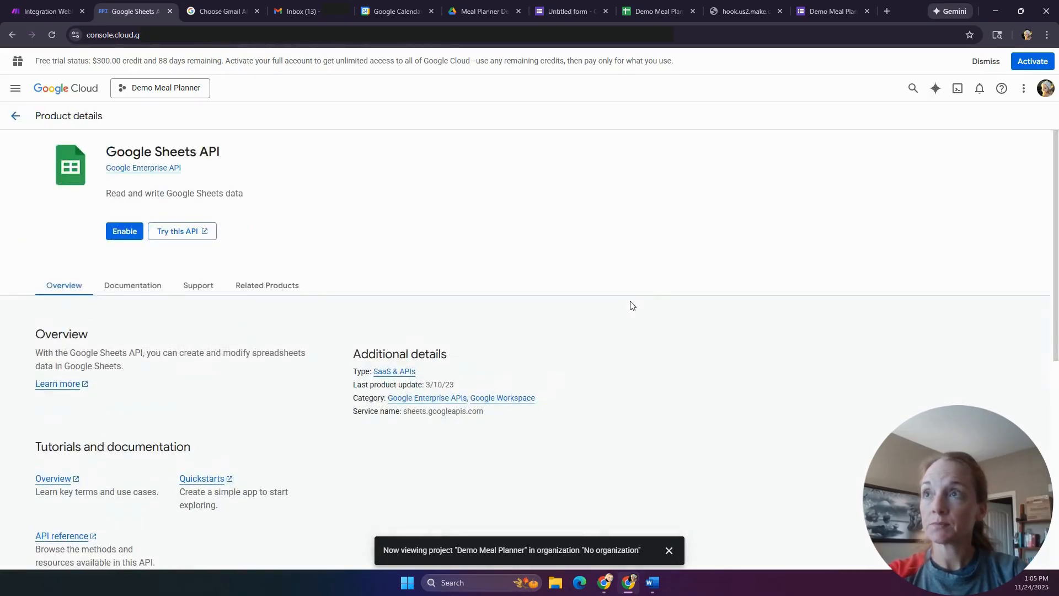
pyautogui.click(124, 232)
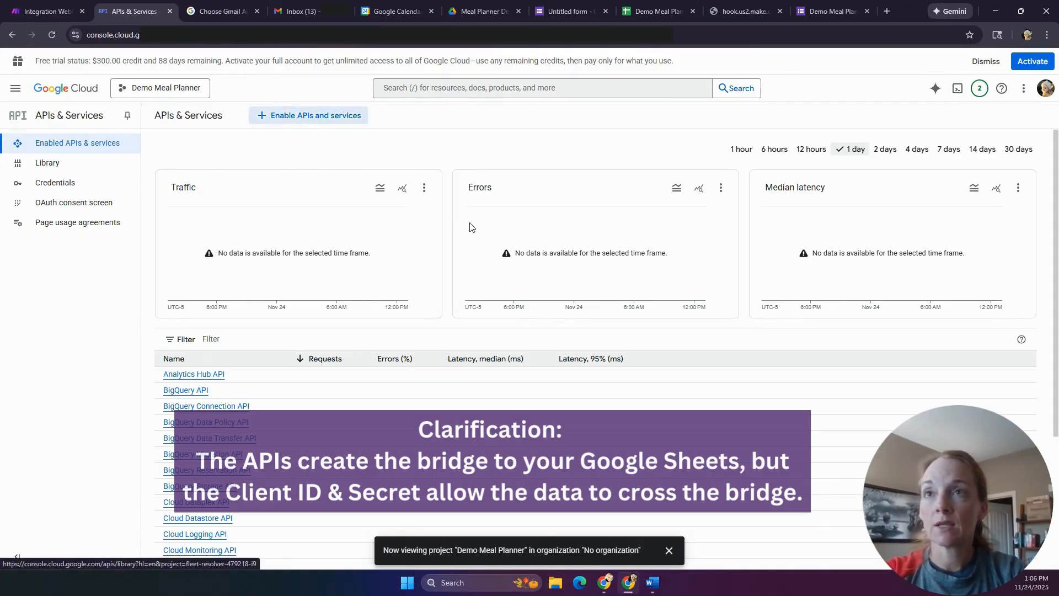
# - Enable the Google Drive API
pyautogui.scroll(-6, 348, 302)
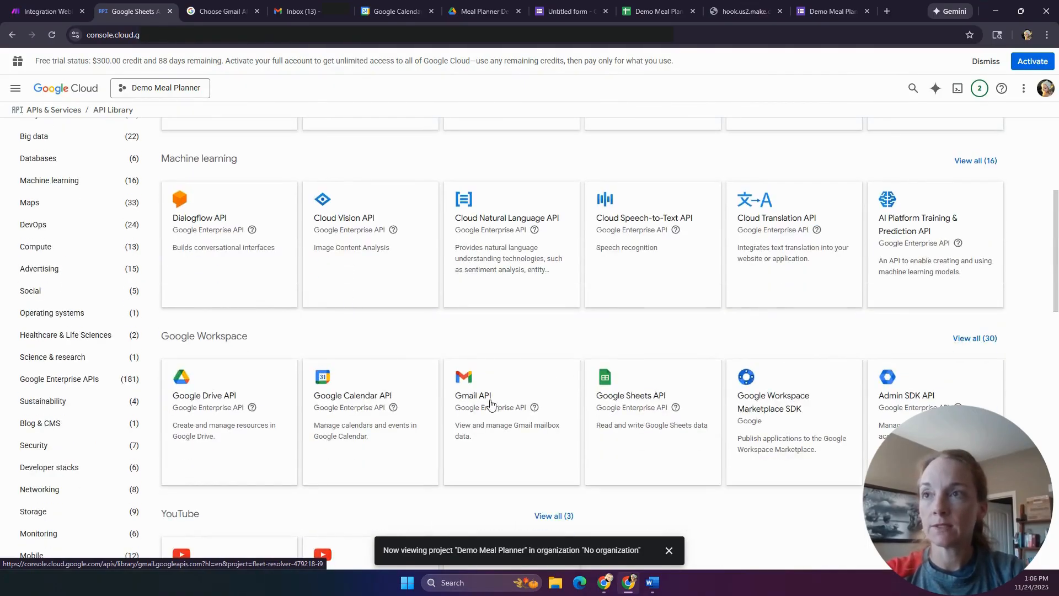
pyautogui.click(188, 401)
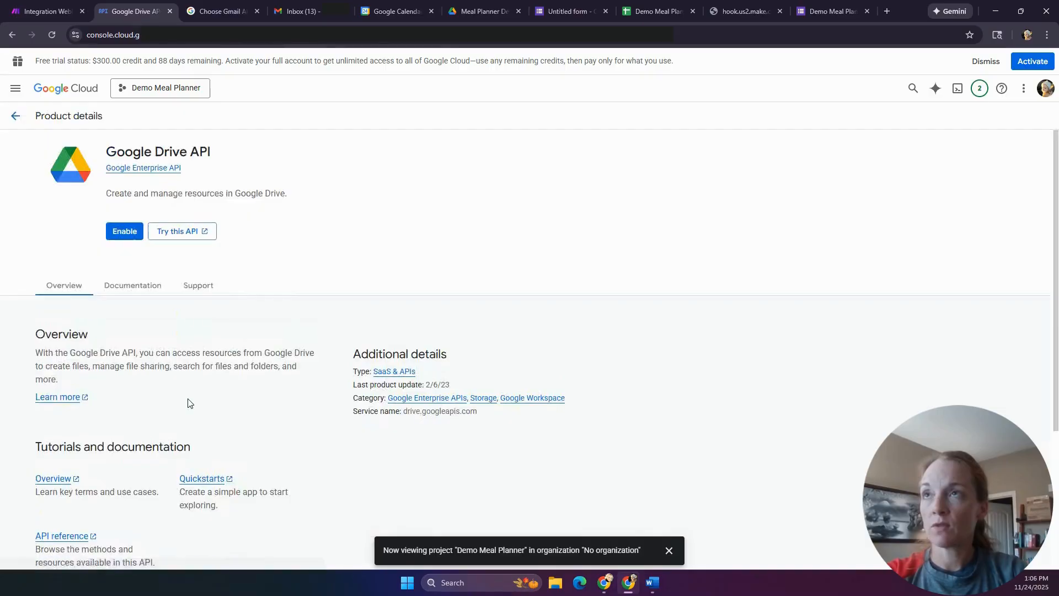
pyautogui.click(126, 233)
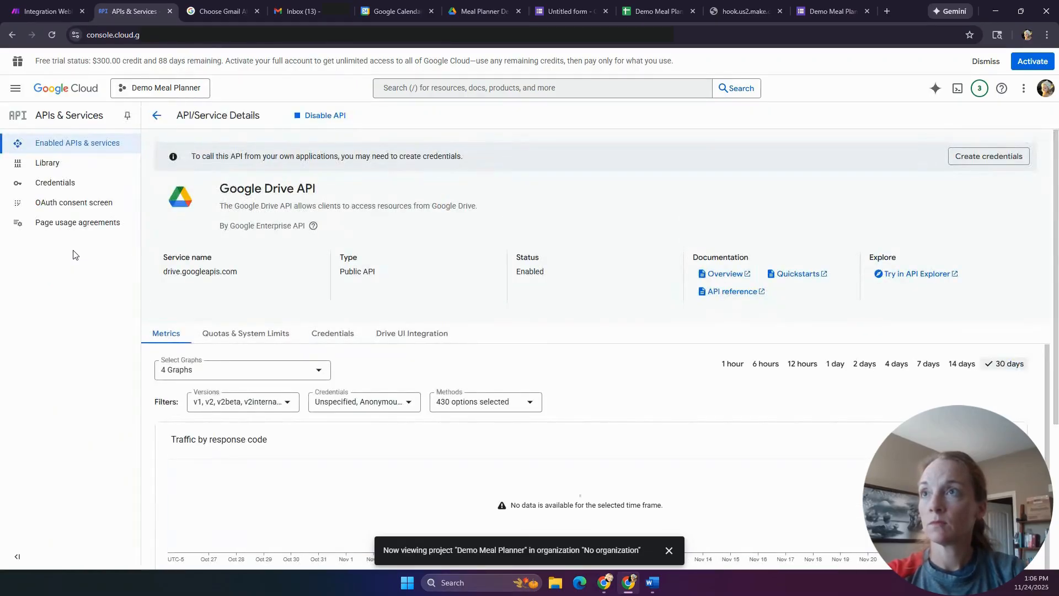
# - Start the OAuth consent setup with app name 'Make' and the account email as support contact
pyautogui.click(57, 208)
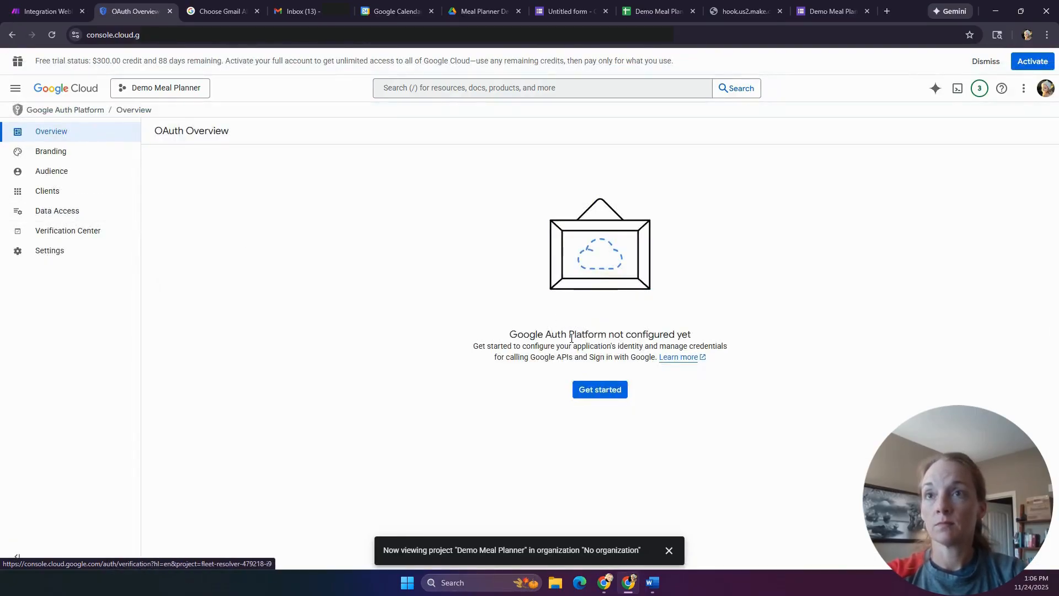
pyautogui.click(612, 391)
pyautogui.click(293, 199)
pyautogui.write('Make')
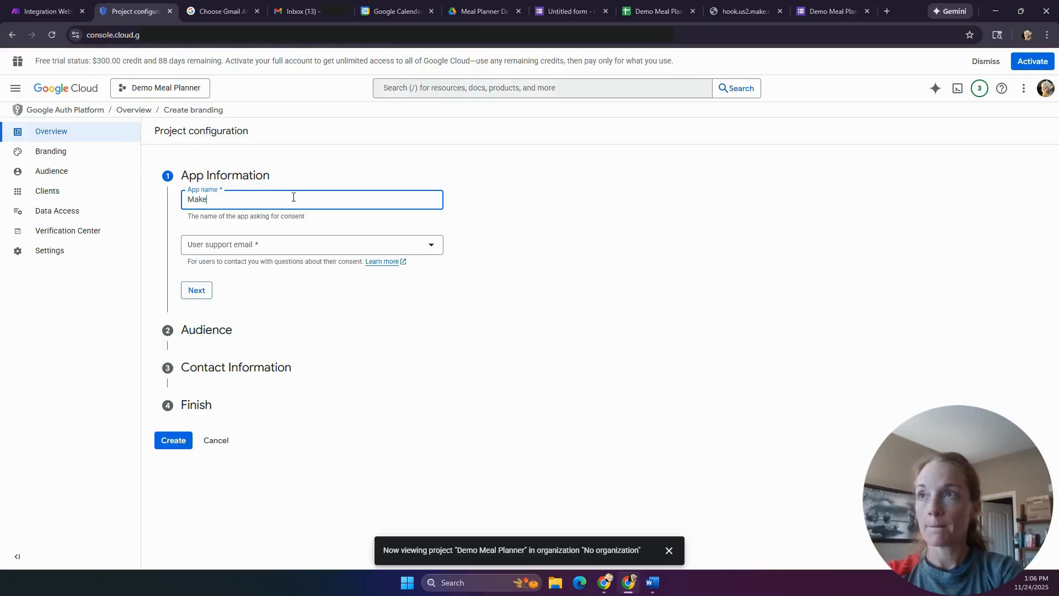
pyautogui.click(292, 238)
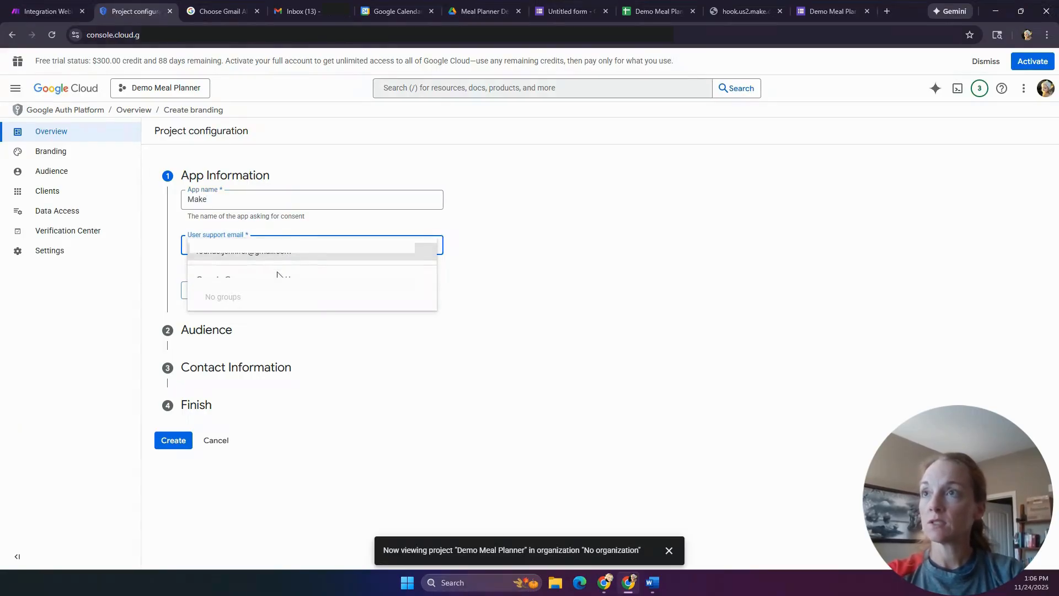
pyautogui.click(275, 255)
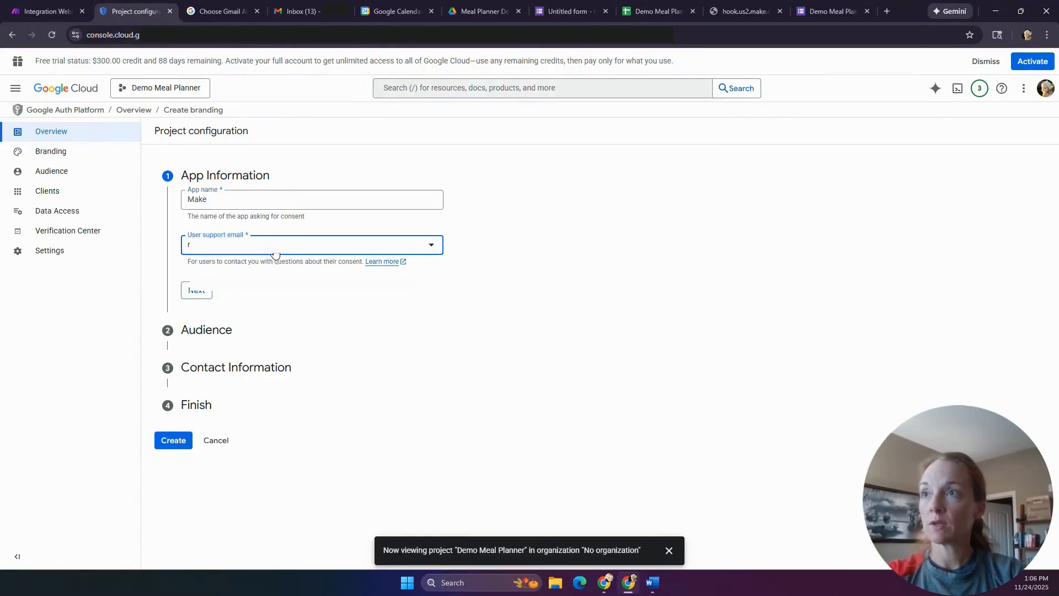
pyautogui.click(200, 293)
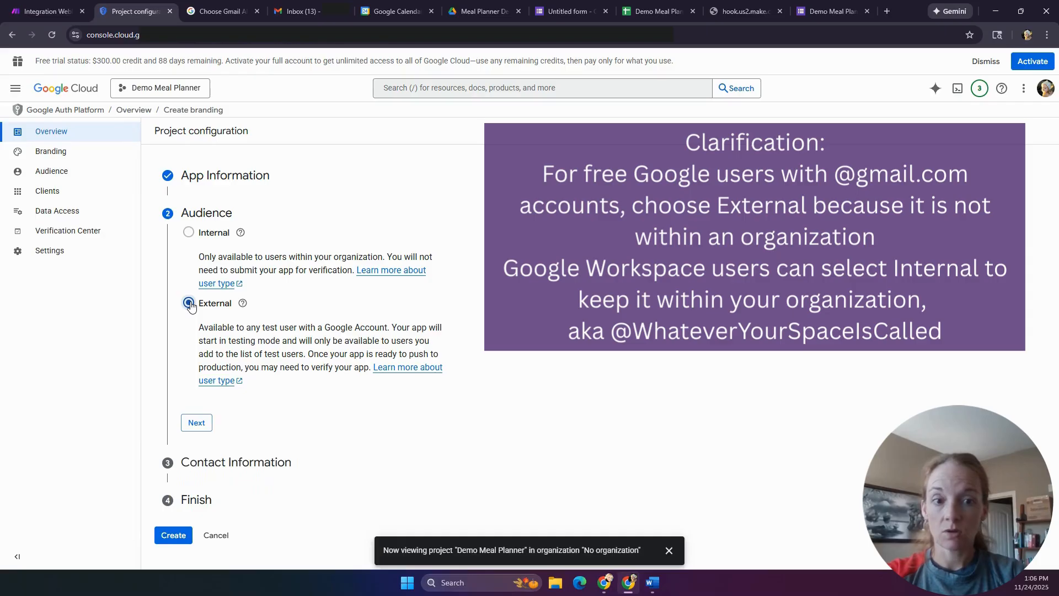
# - Choose the External audience, enter a contact email, accept the User Data Policy, and create it
pyautogui.click(192, 423)
pyautogui.click(195, 326)
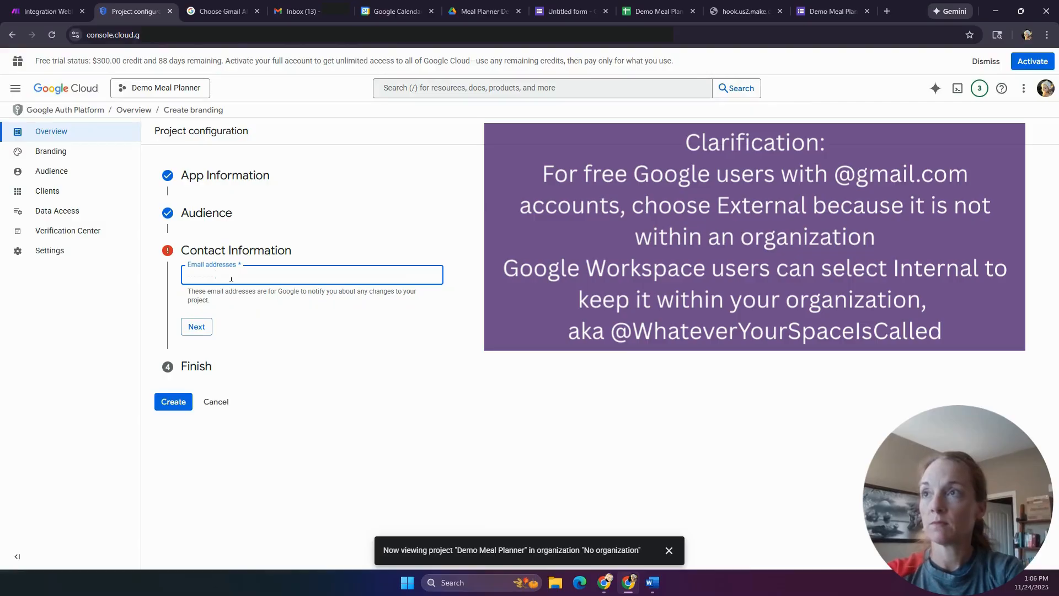
pyautogui.write('@')
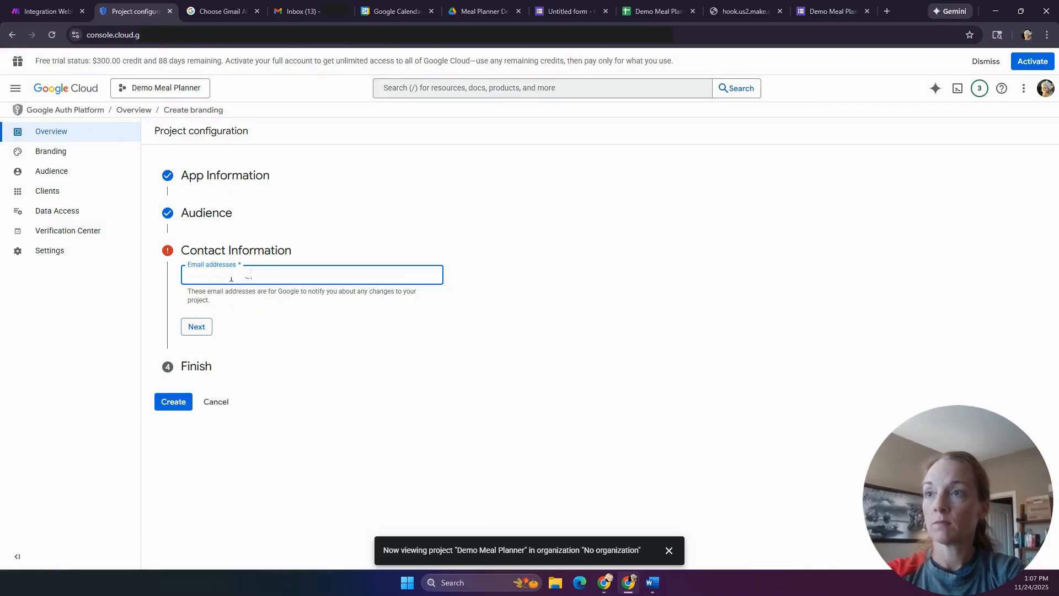
pyautogui.click(202, 330)
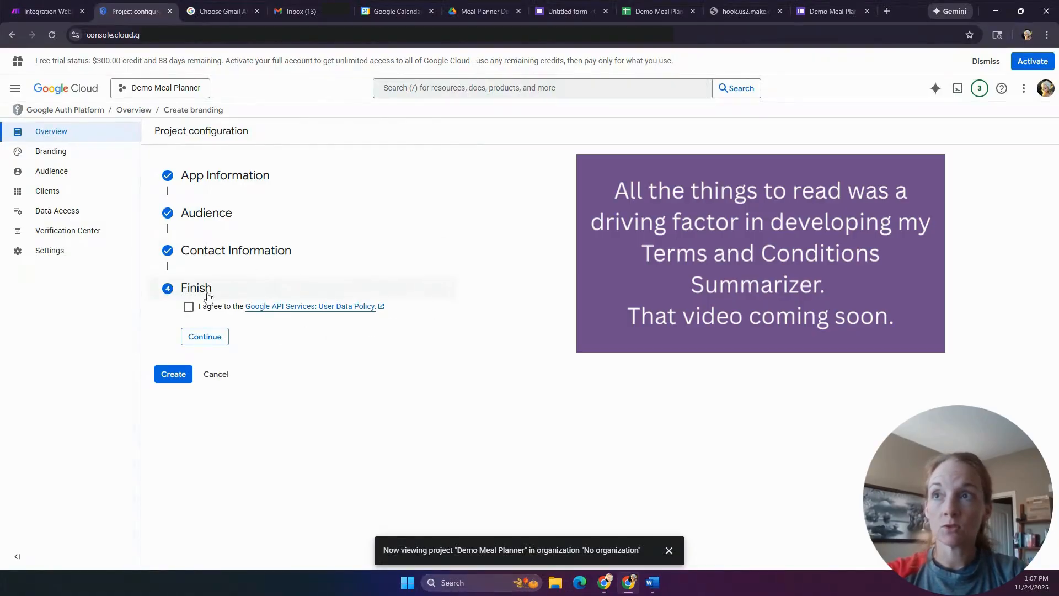
pyautogui.click(188, 308)
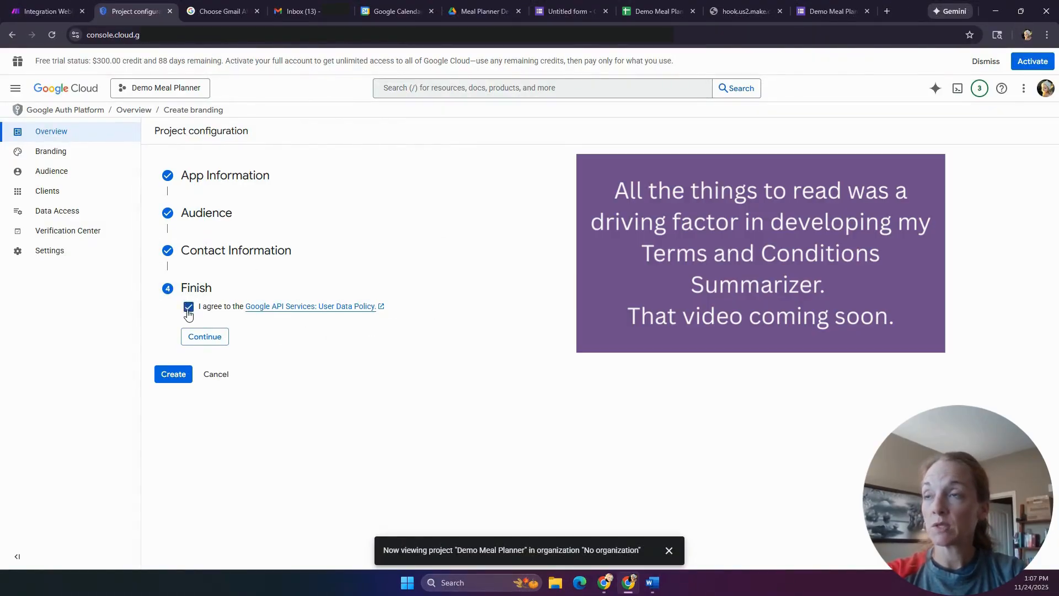
pyautogui.click(205, 336)
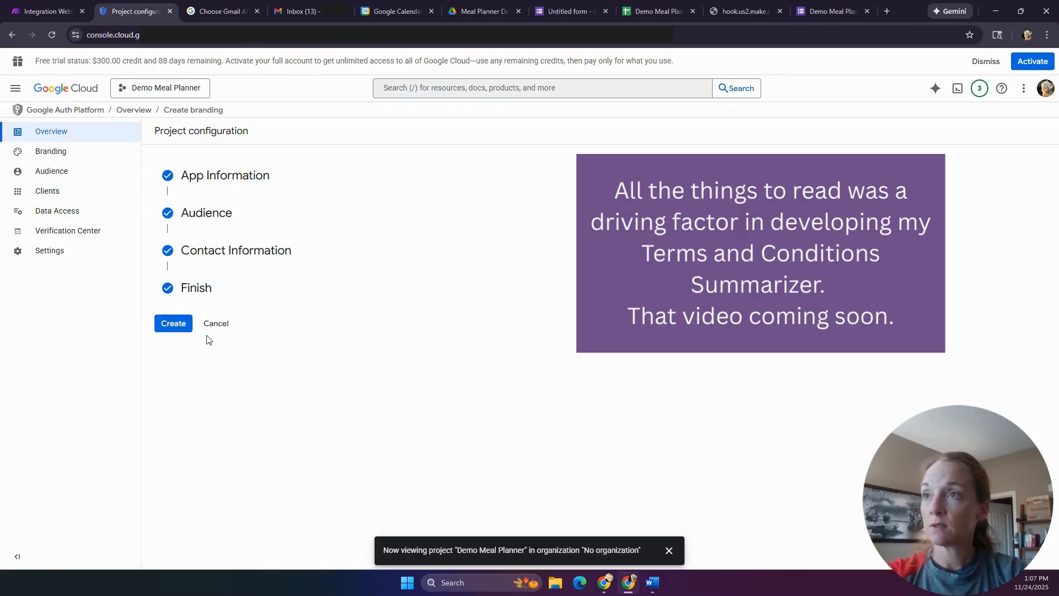
pyautogui.click(172, 325)
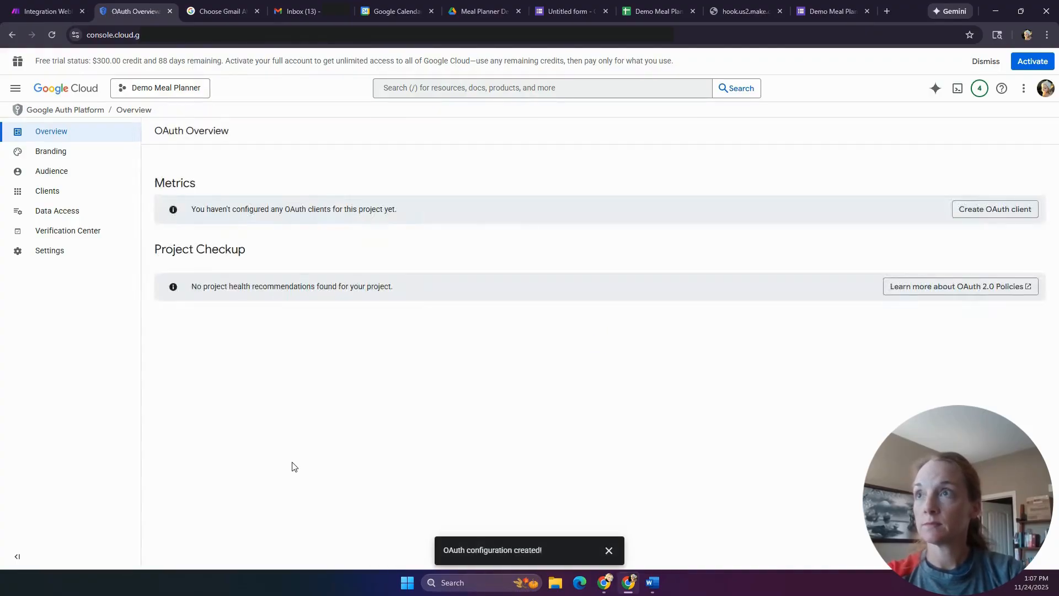
# - Start a Web application OAuth client named 'Demo Meal Planner Sheets' with one blank redirect URI
pyautogui.click(1010, 211)
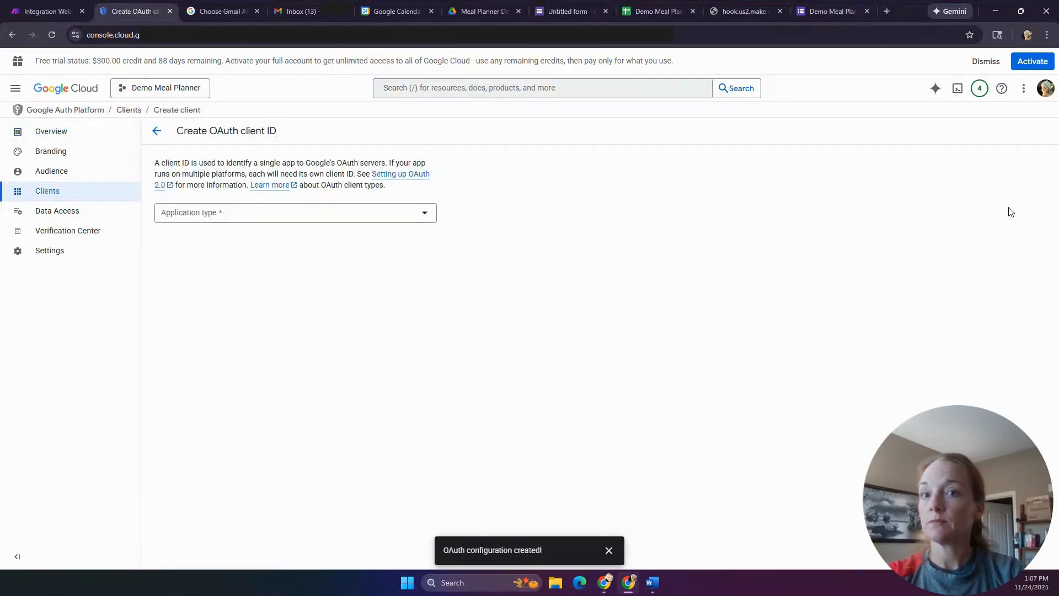
pyautogui.click(375, 219)
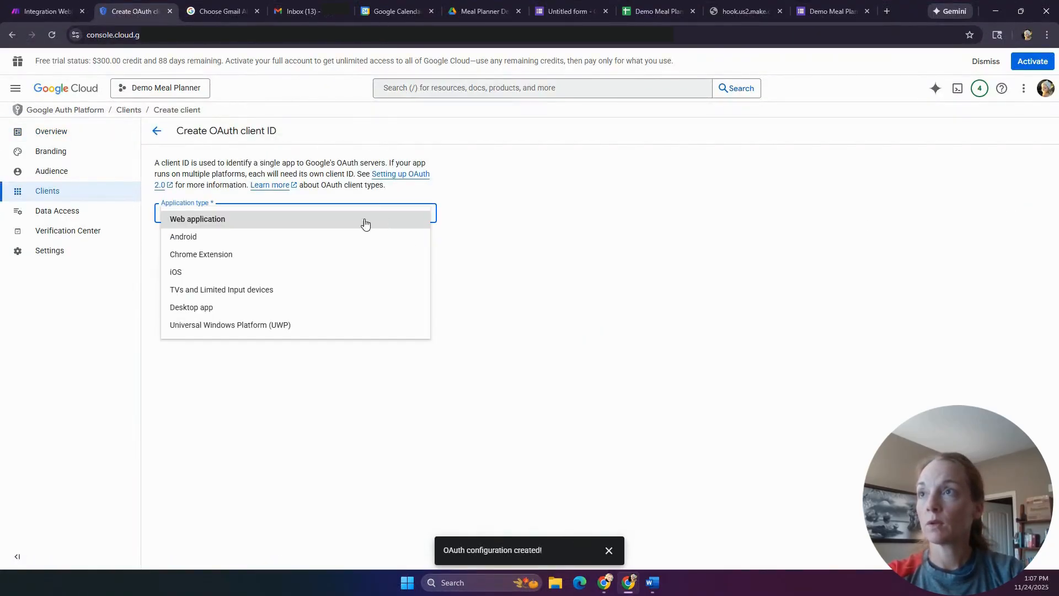
pyautogui.click(217, 219)
pyautogui.click(222, 247)
pyautogui.moveTo(222, 247); pyautogui.dragTo(147, 251)
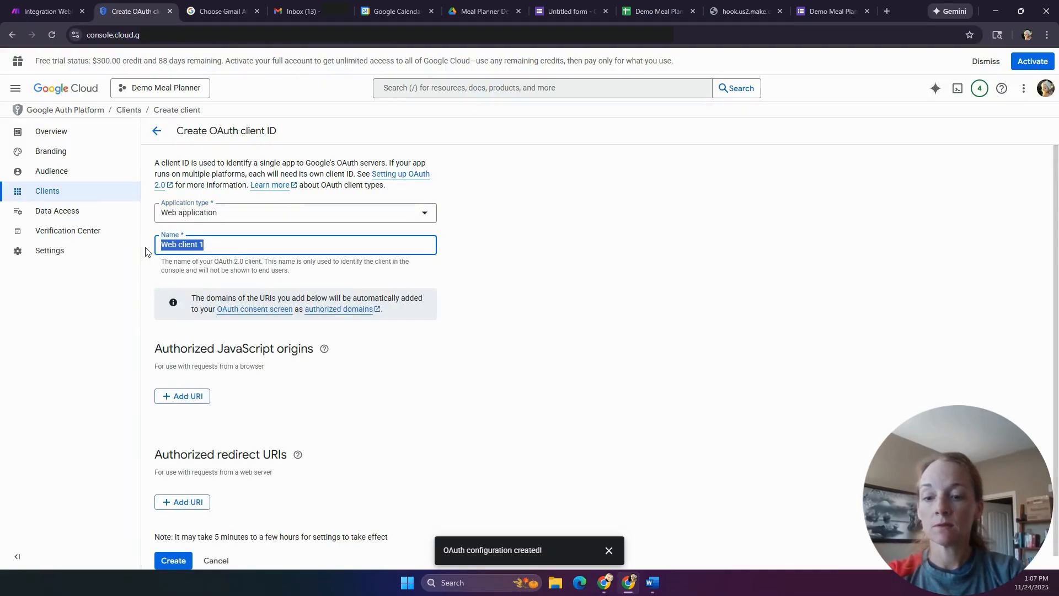
pyautogui.write('Demo Meal Plan')
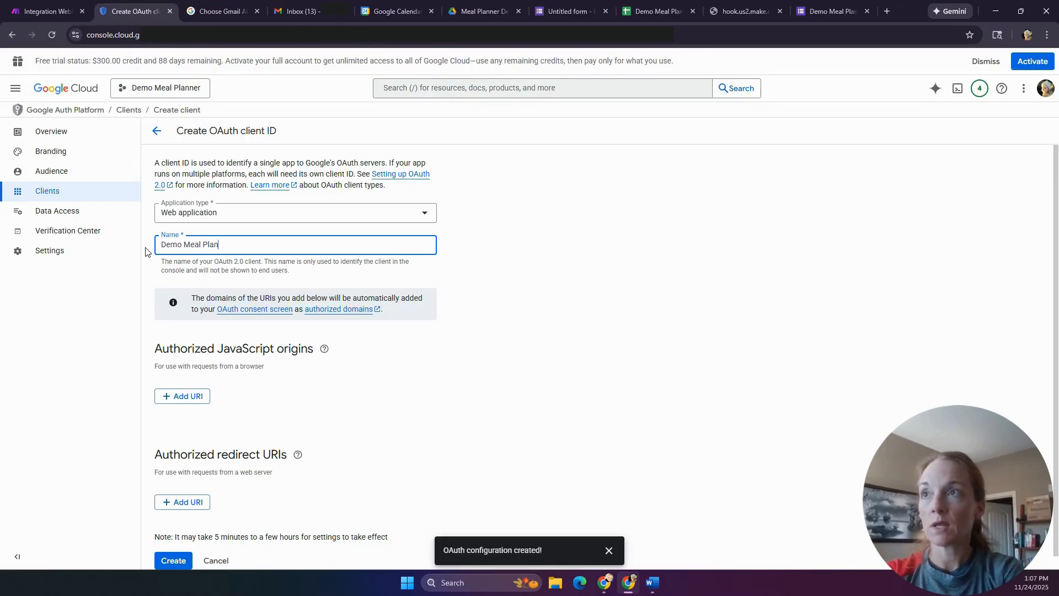
pyautogui.write('ner Sheets')
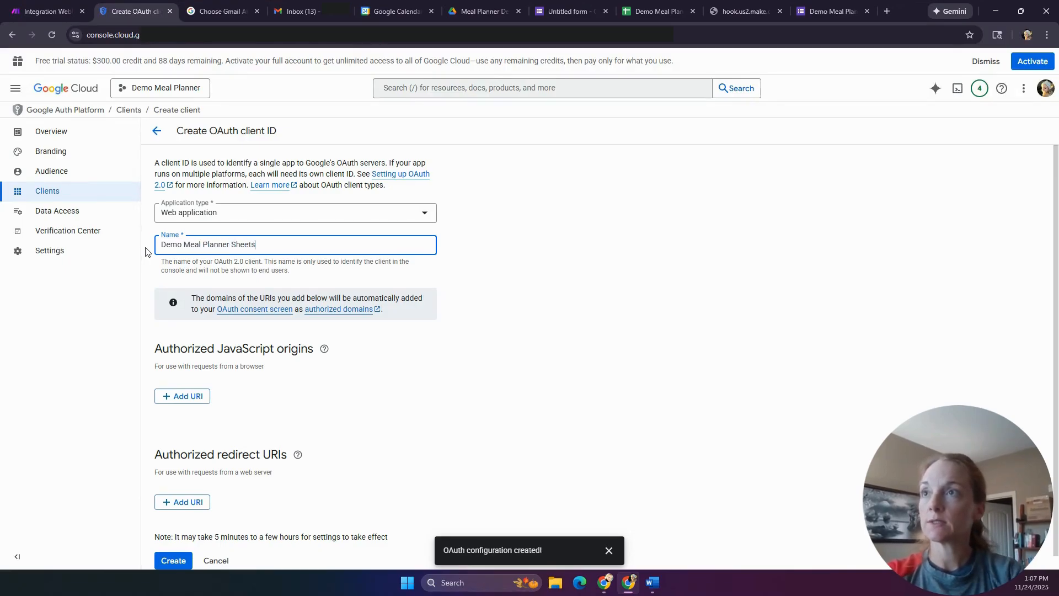
pyautogui.click(403, 380)
pyautogui.scroll(-1, 403, 380)
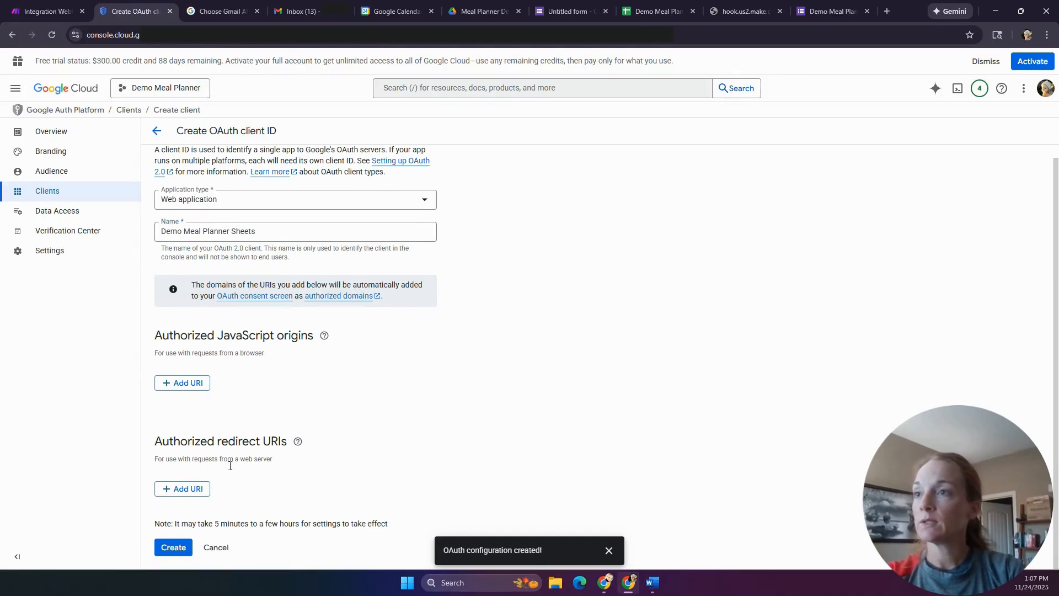
pyautogui.click(195, 491)
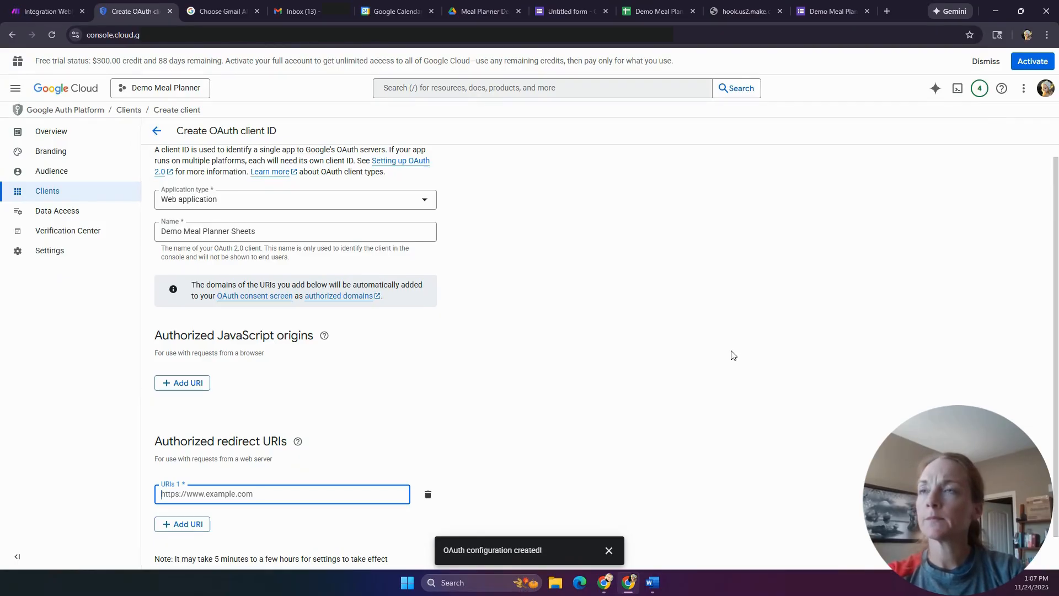
pyautogui.click(205, 11)
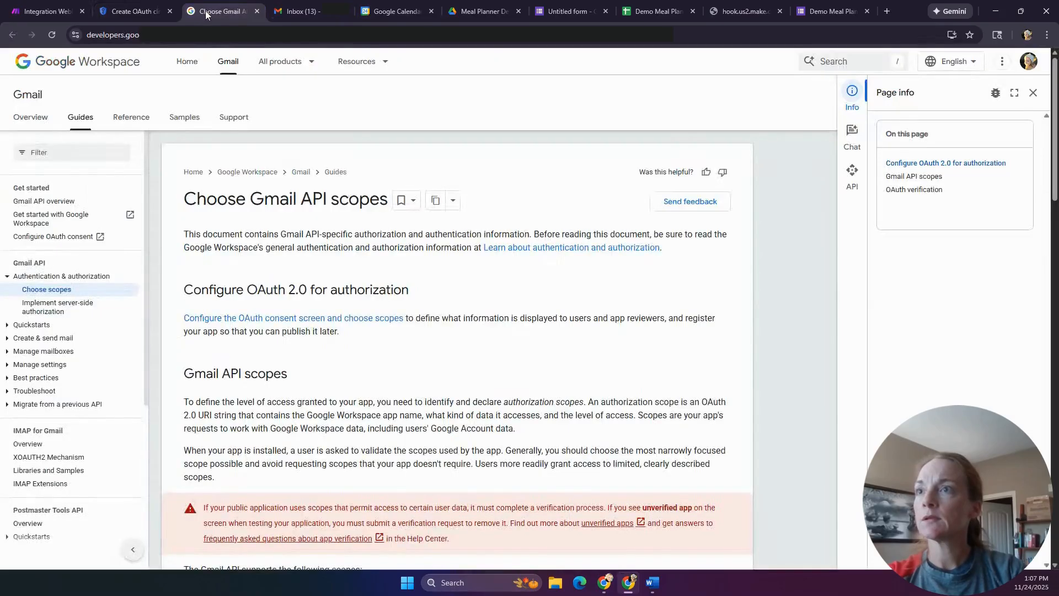
pyautogui.scroll(-7, 397, 265)
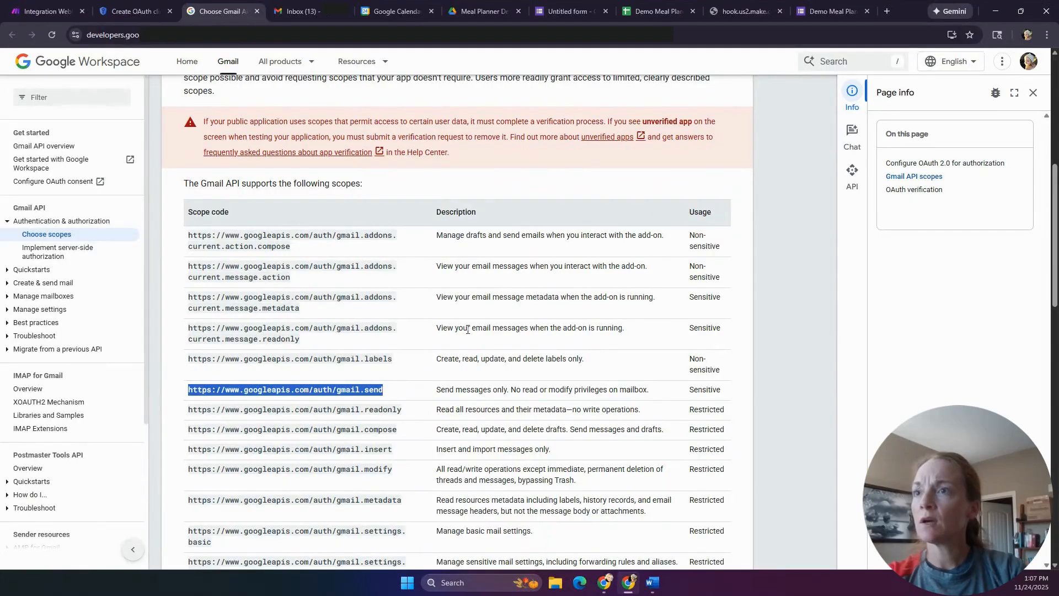
pyautogui.scroll(7, 467, 328)
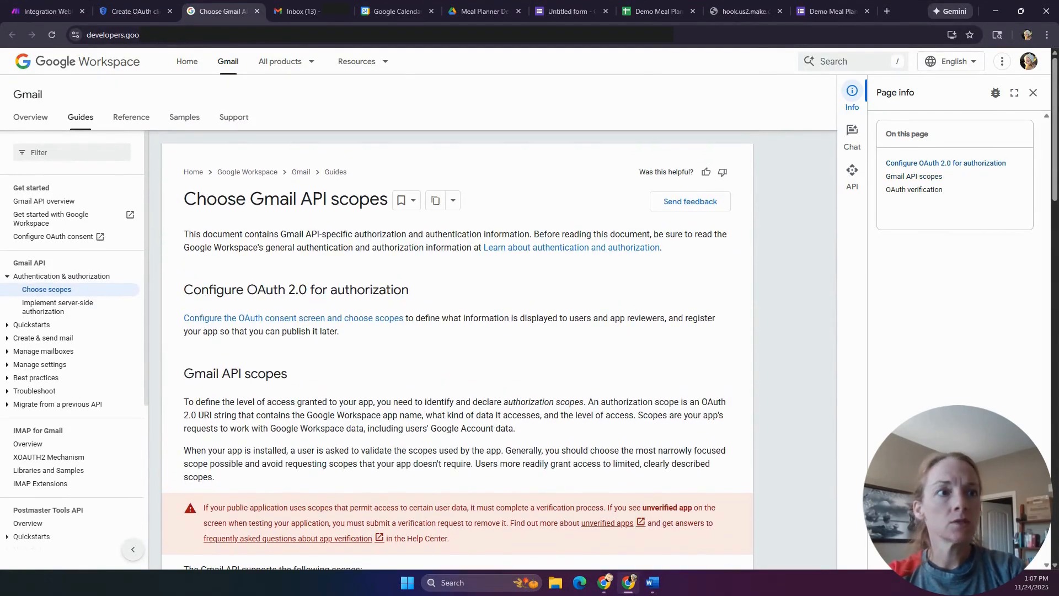
pyautogui.click(652, 583)
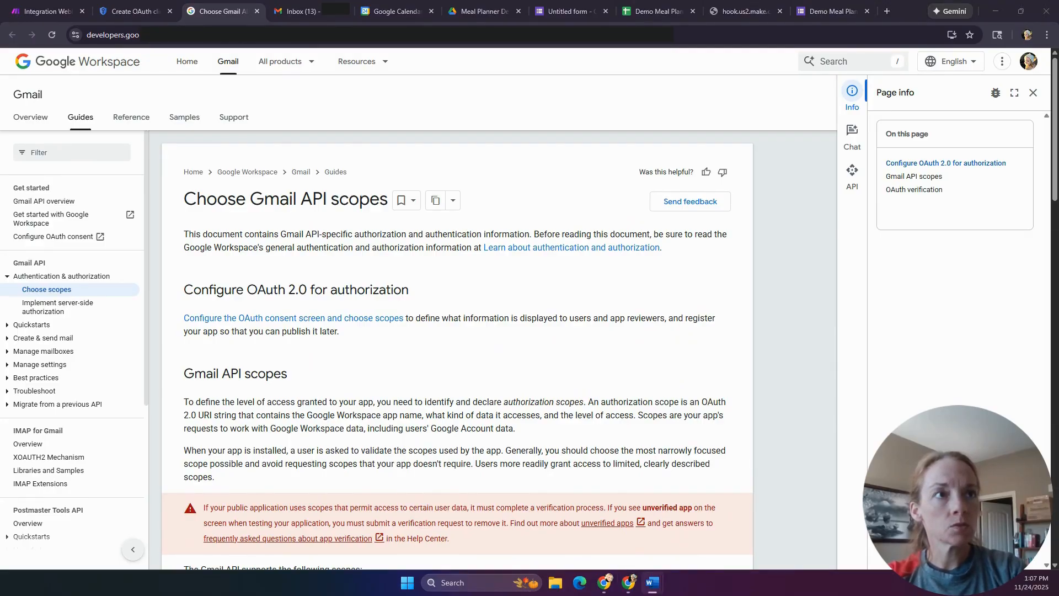
pyautogui.click(37, 11)
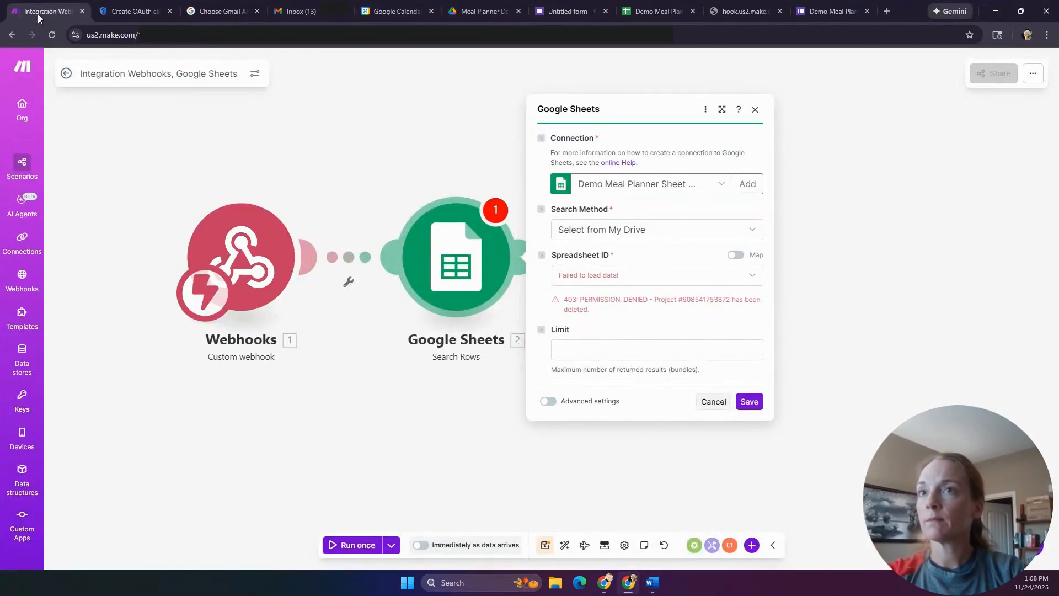
pyautogui.click(123, 12)
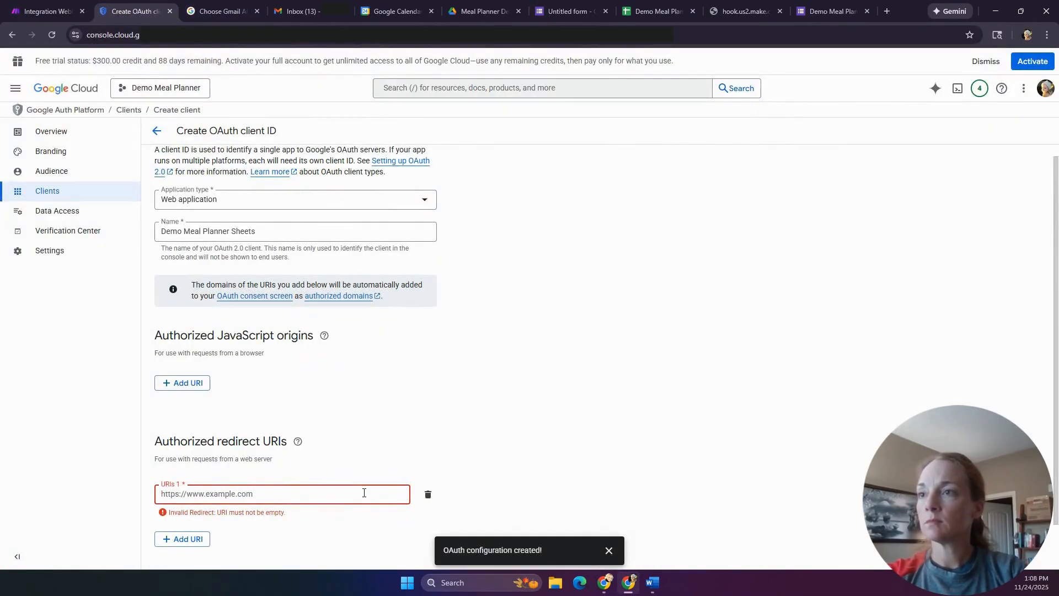
# - Add the integromat callback URL twice as redirect URIs, the second ending in '/', and create the client
pyautogui.write('https://www.integromat.com/oauth/cb/google')
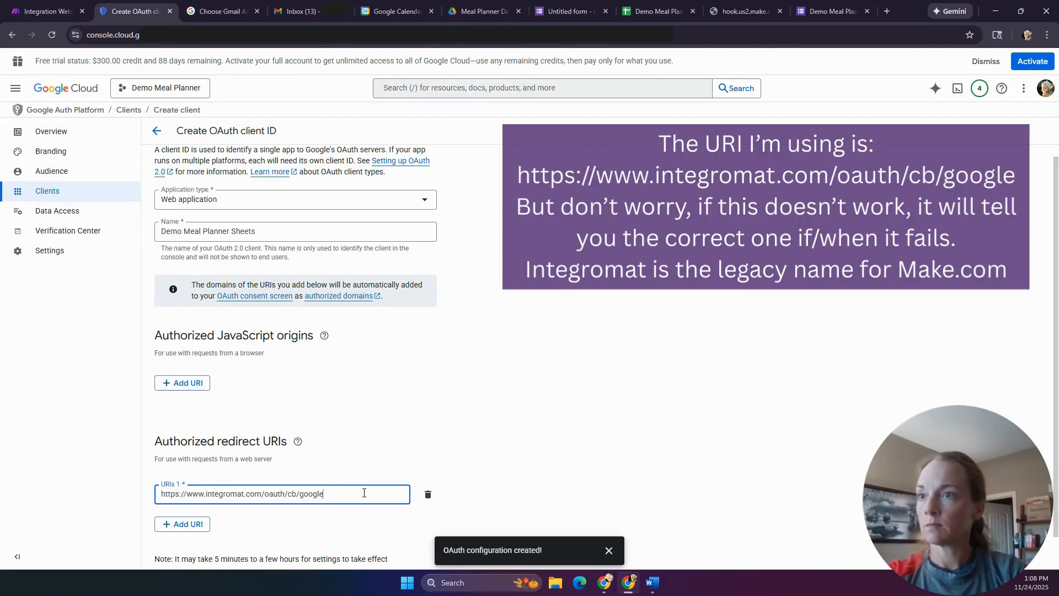
pyautogui.click(202, 526)
pyautogui.write('https://www.integromat.com/oauth/cb/google')
pyautogui.write('/')
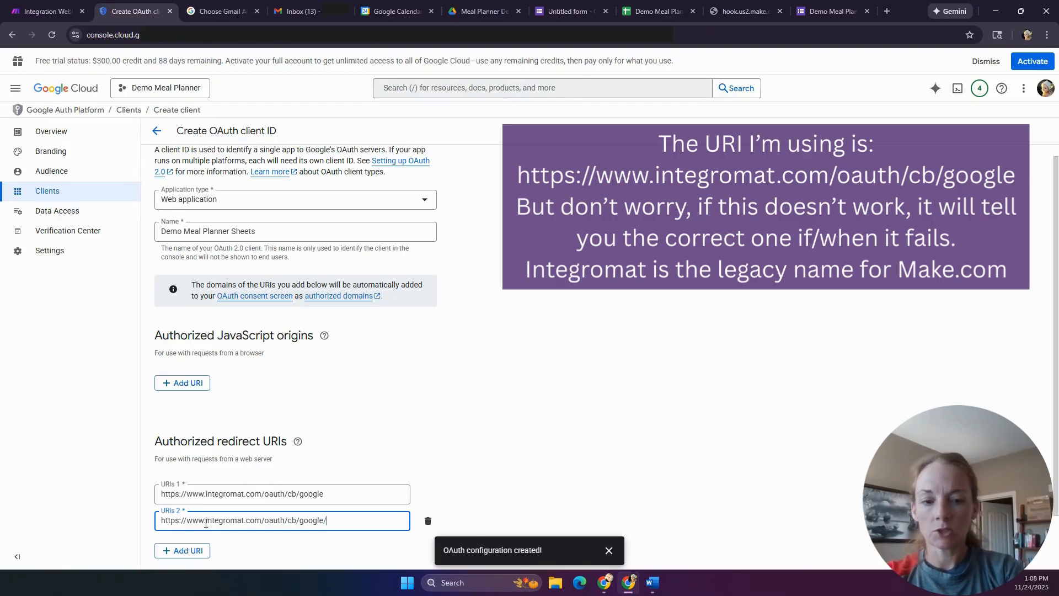
pyautogui.scroll(-1, 355, 389)
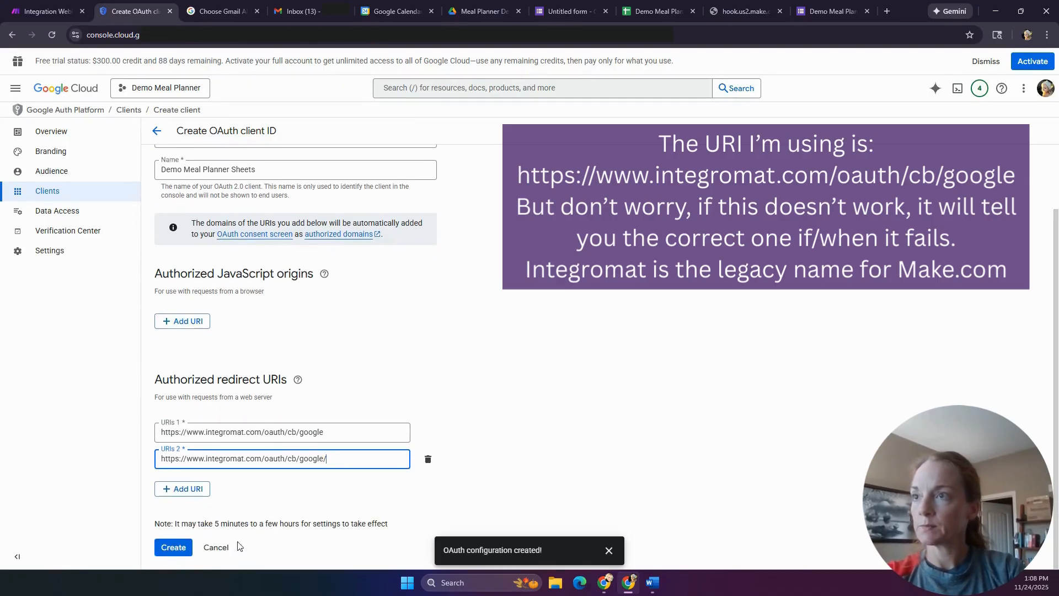
pyautogui.click(174, 550)
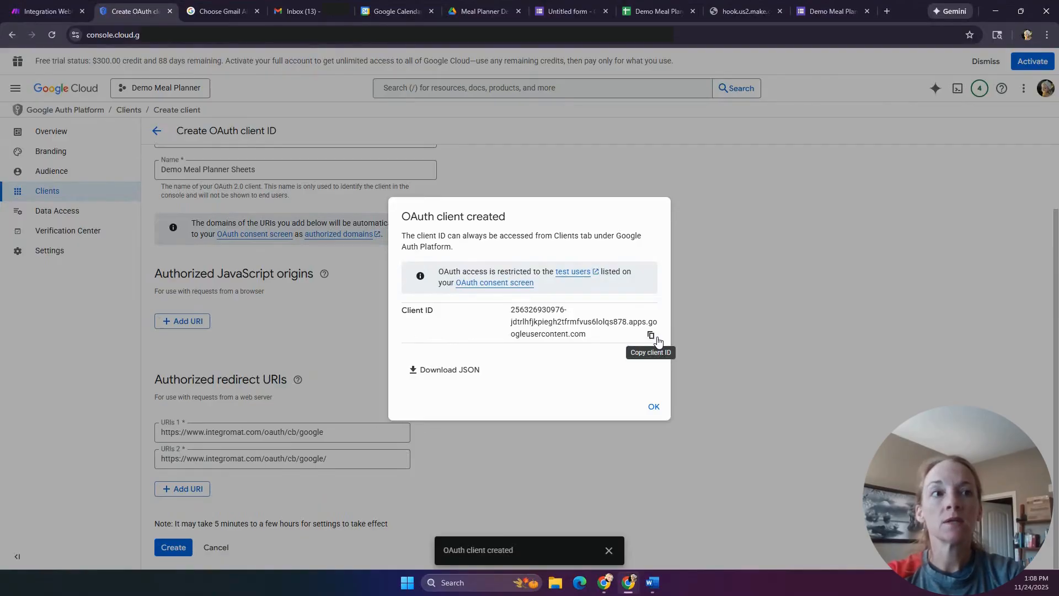
# - Copy the new client ID into the Word notes document
pyautogui.hotkey('alt', 'Tab')
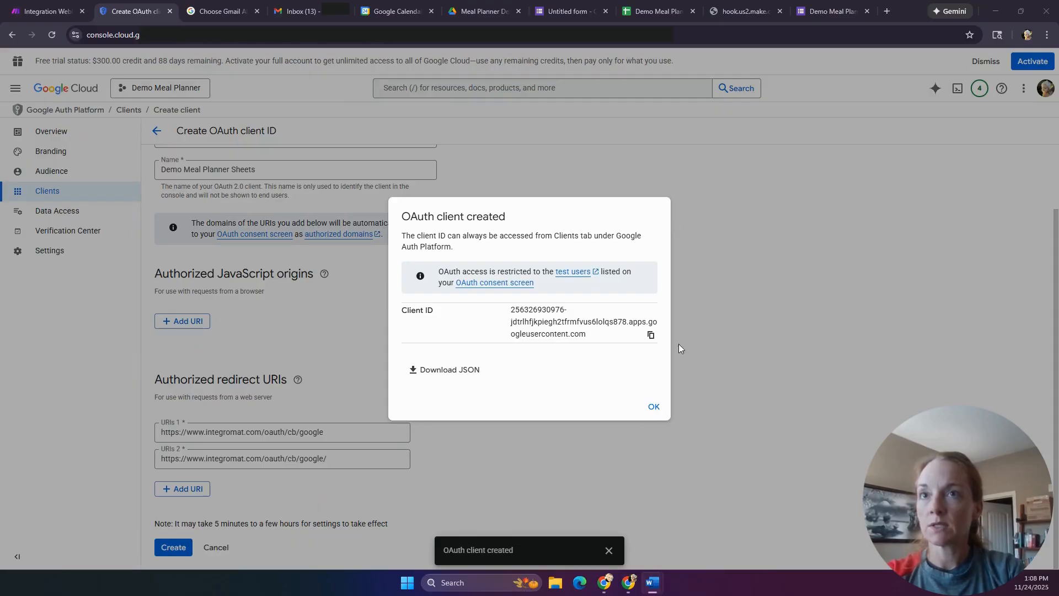
pyautogui.click(651, 335)
pyautogui.hotkey('alt', 'Tab')
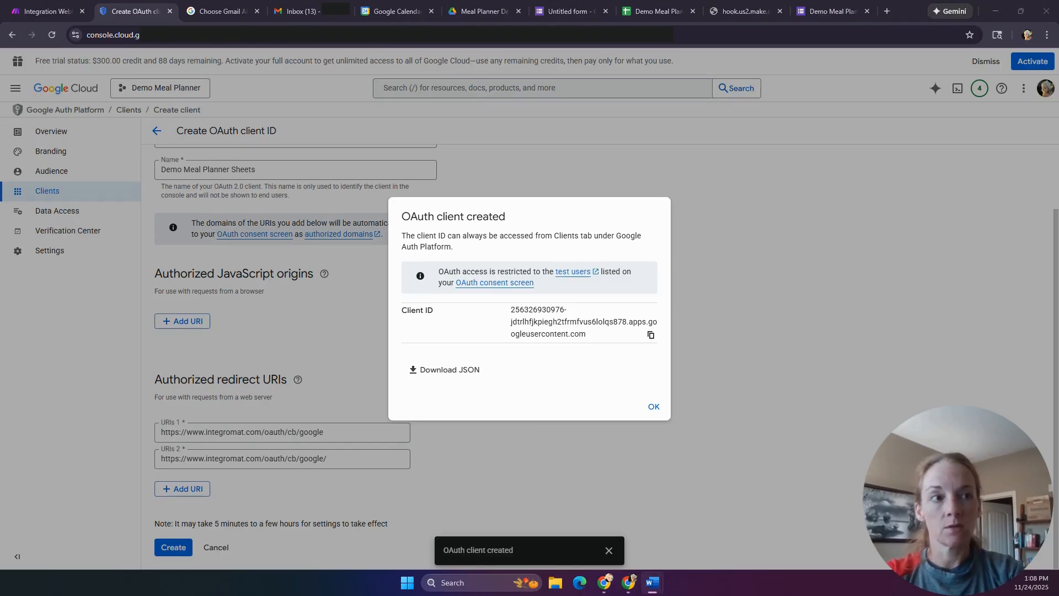
# - Open the Demo Meal Planner Sheets client, copy its client secret into Word, and save the client
pyautogui.click(654, 408)
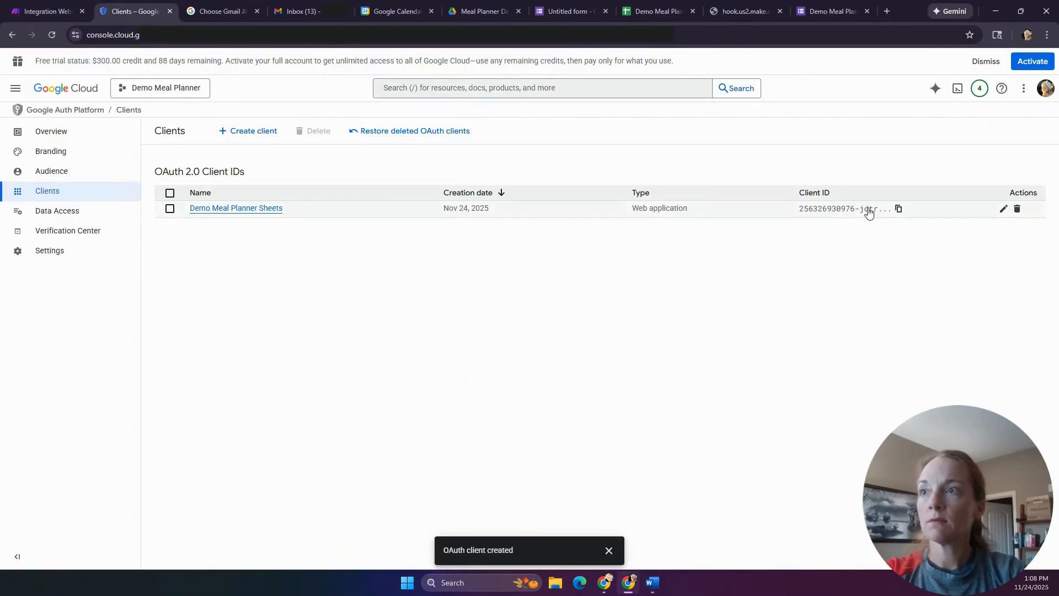
pyautogui.click(220, 208)
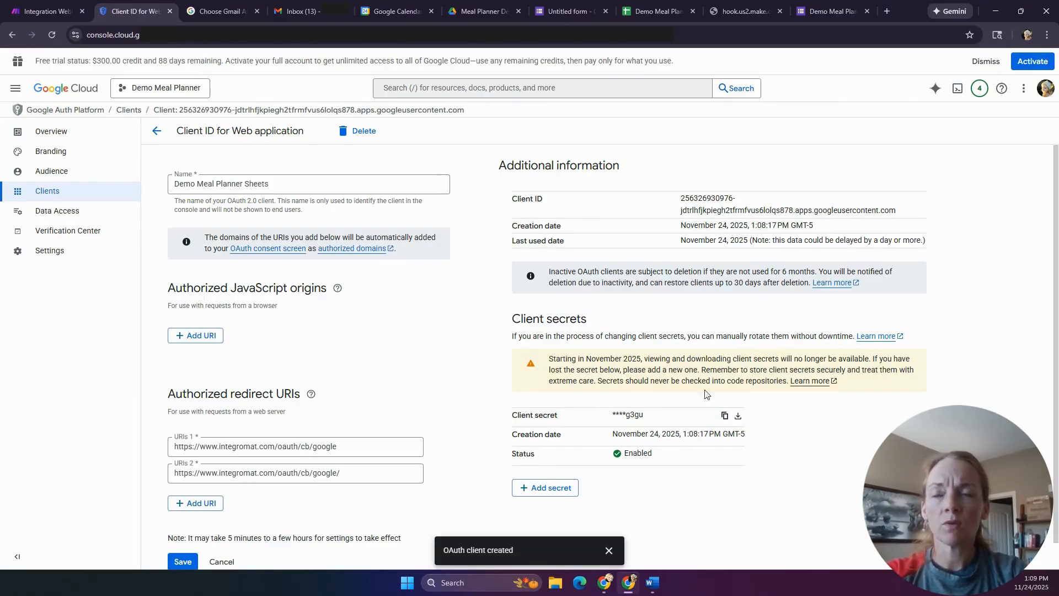
pyautogui.click(724, 416)
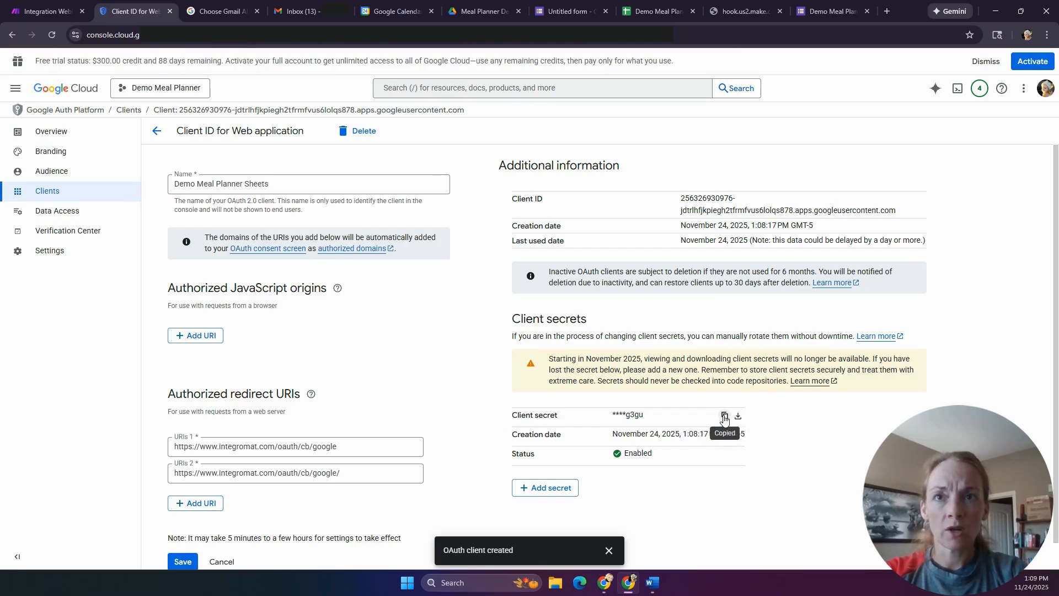
pyautogui.click(652, 583)
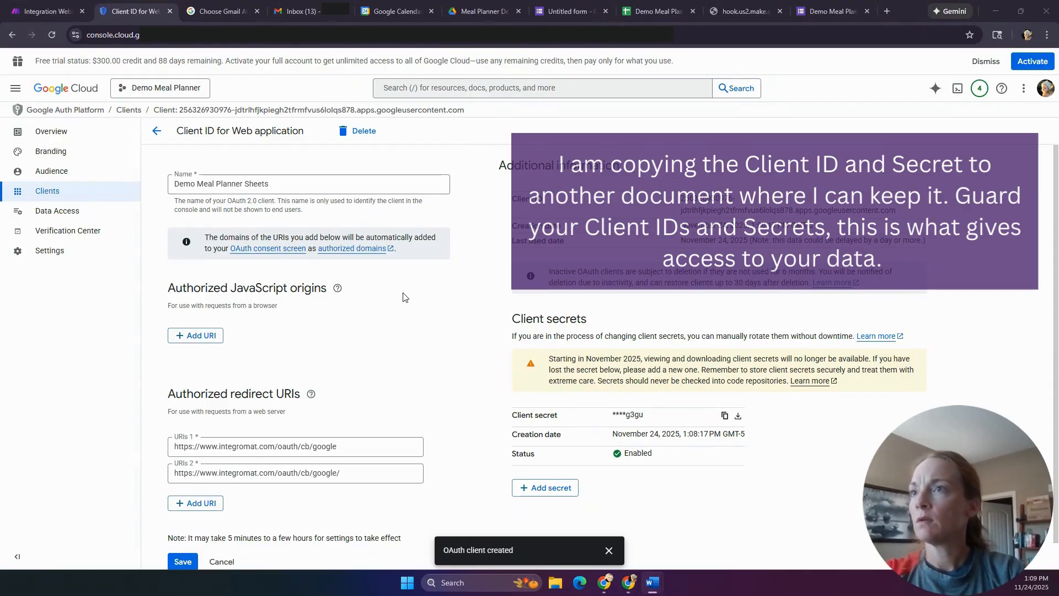
pyautogui.scroll(-1, 402, 297)
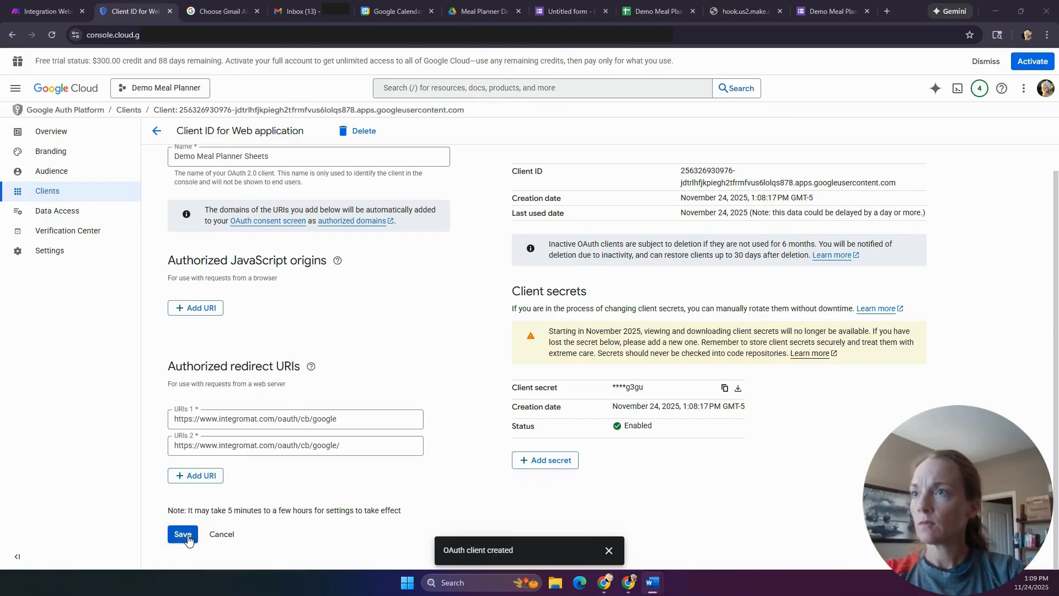
pyautogui.click(185, 535)
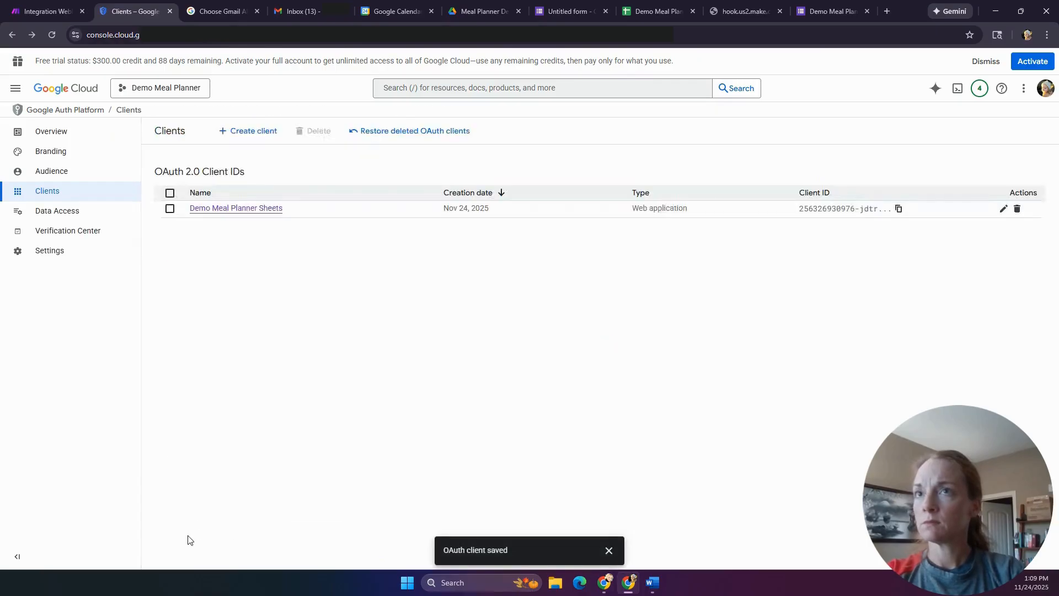
# - On the Data Access page, filter scopes by 'drive' and select the full Google Drive scope
pyautogui.click(59, 214)
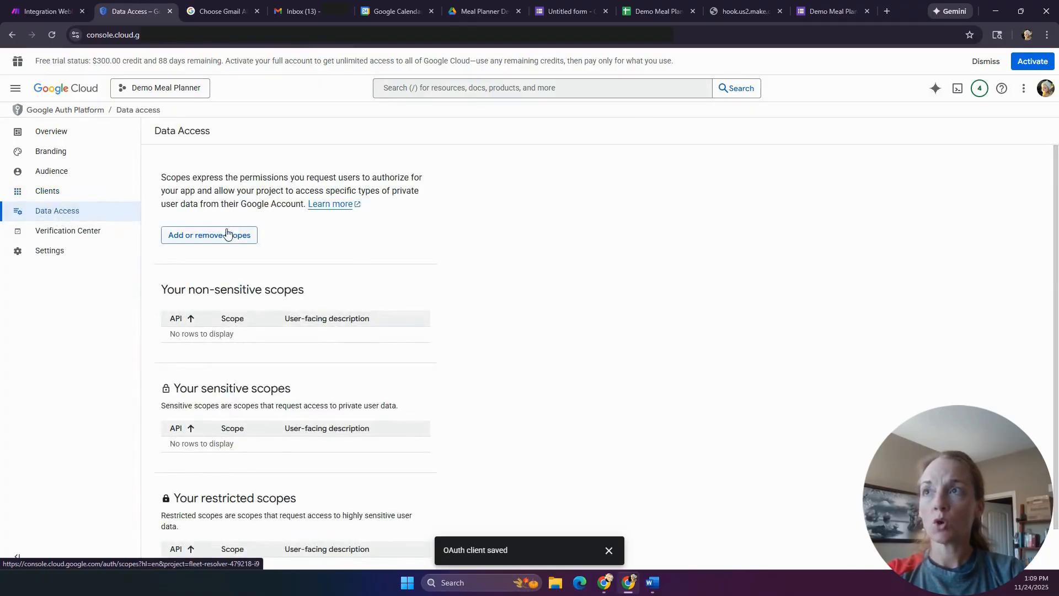
pyautogui.click(231, 238)
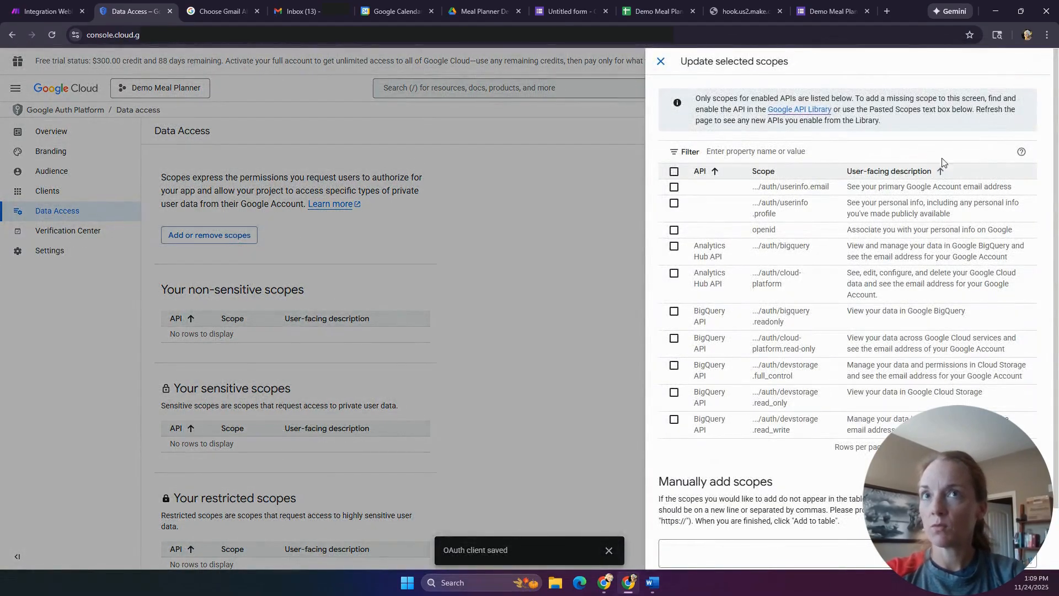
pyautogui.click(890, 155)
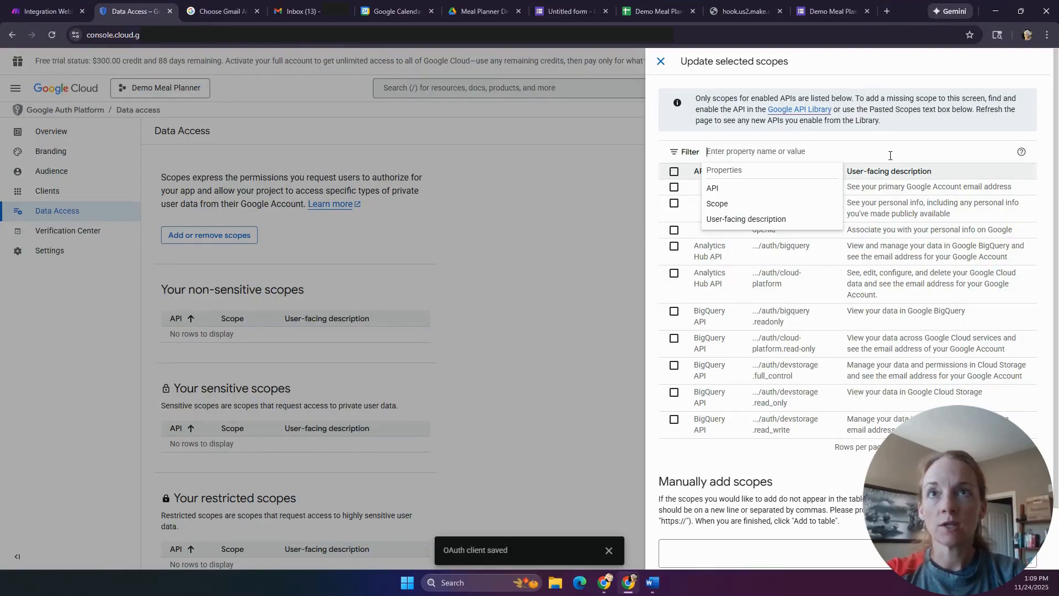
pyautogui.write('drive')
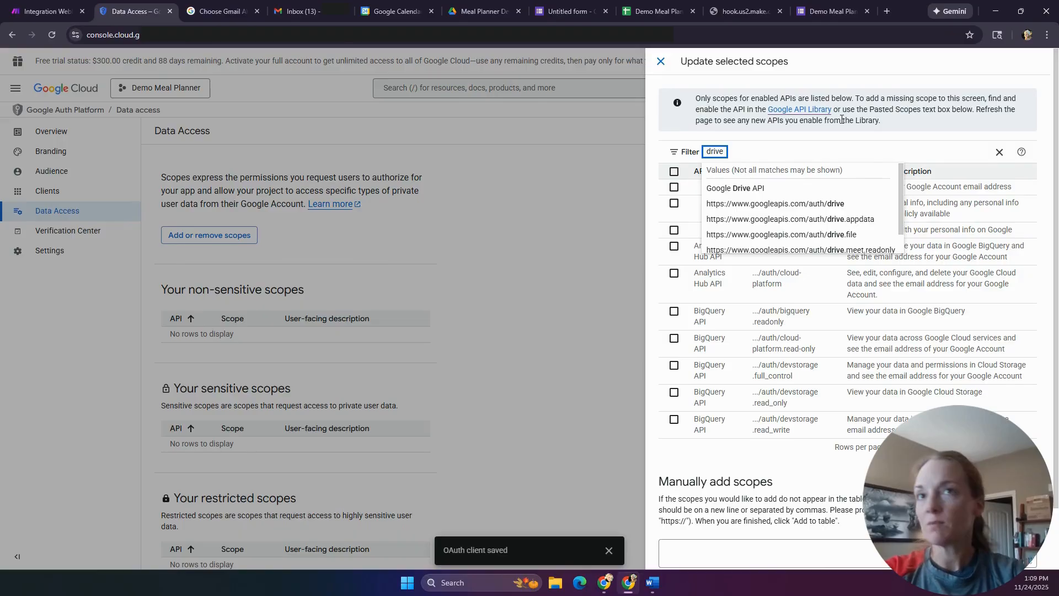
pyautogui.click(830, 204)
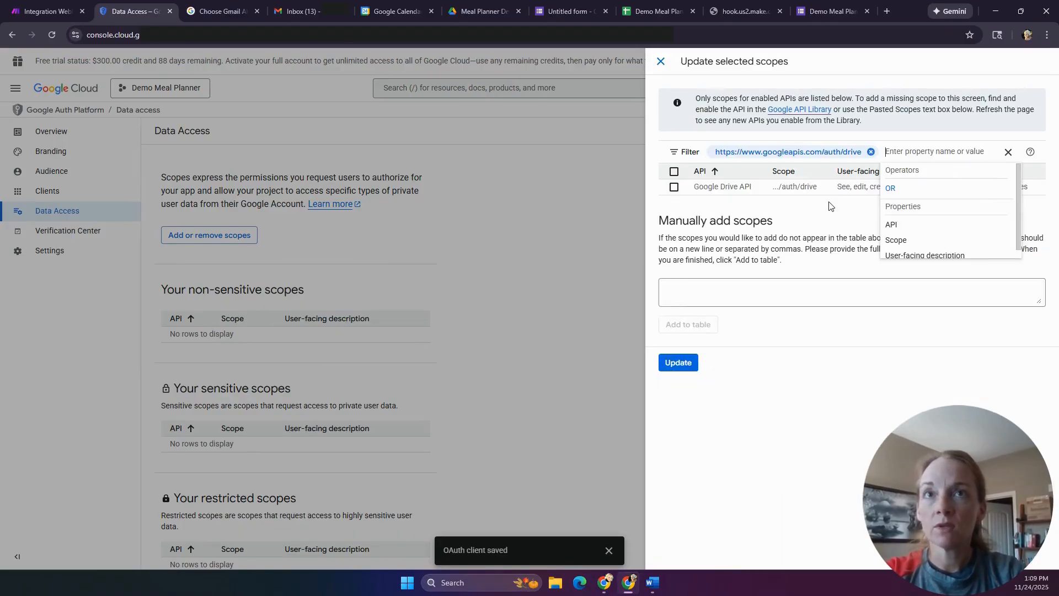
pyautogui.click(846, 225)
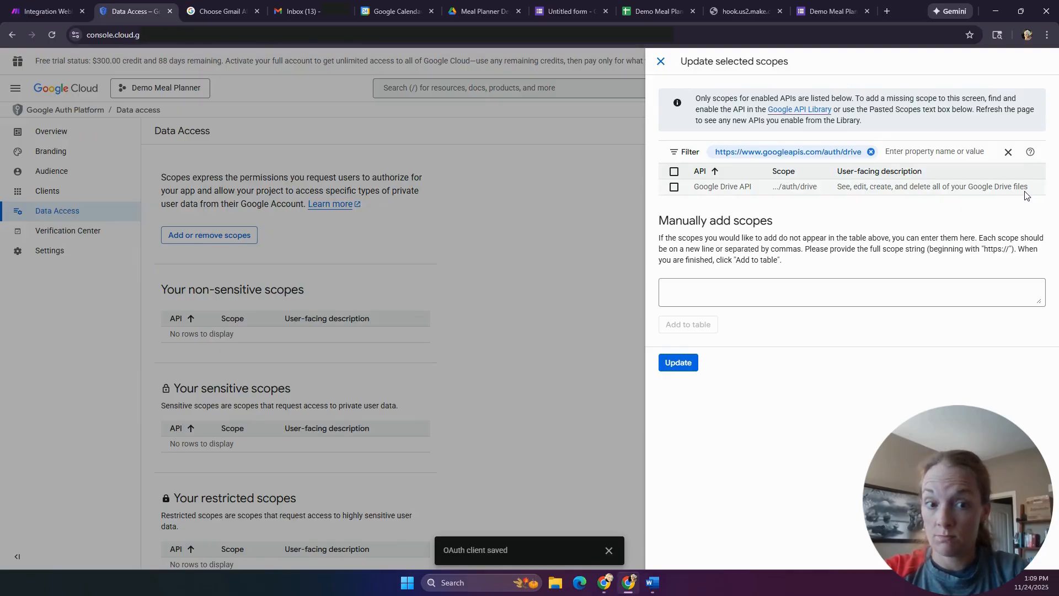
pyautogui.click(675, 188)
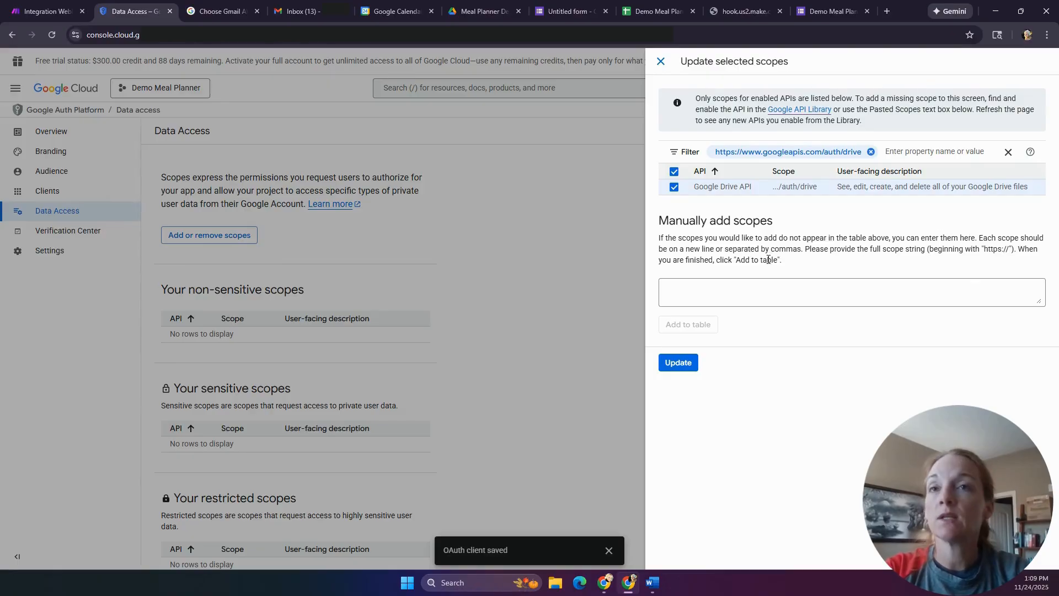
# - Filter scopes by 'sheets' and select the Google Sheets spreadsheets scope
pyautogui.click(870, 152)
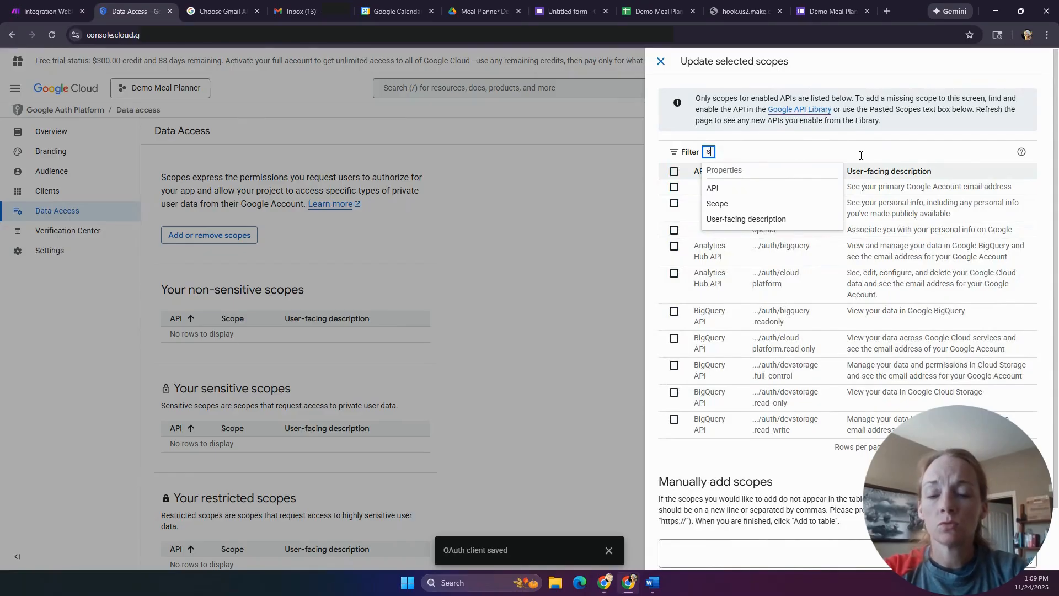
pyautogui.write('sheets')
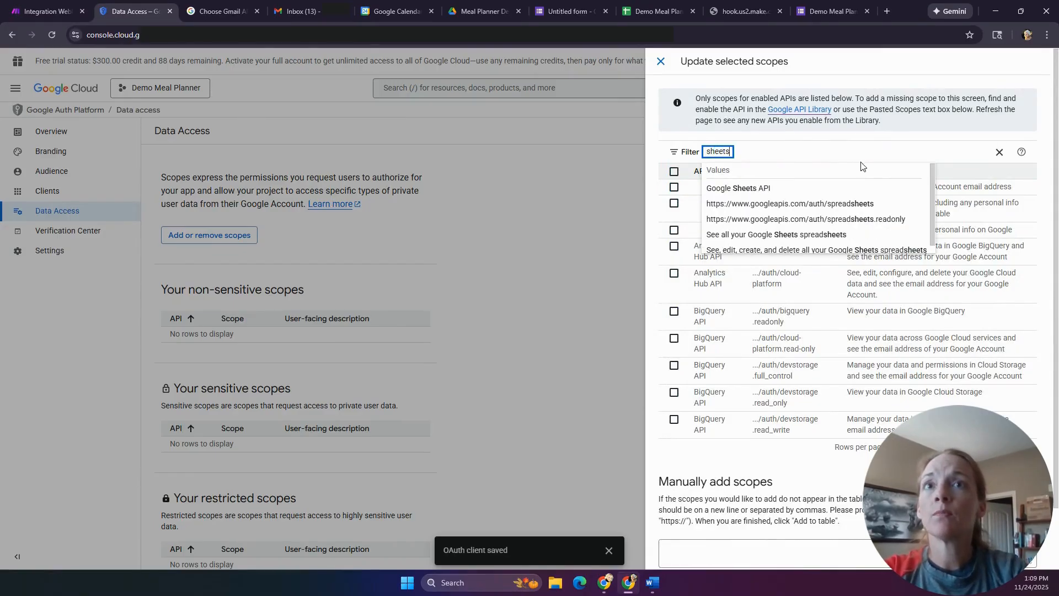
pyautogui.click(864, 205)
pyautogui.click(879, 215)
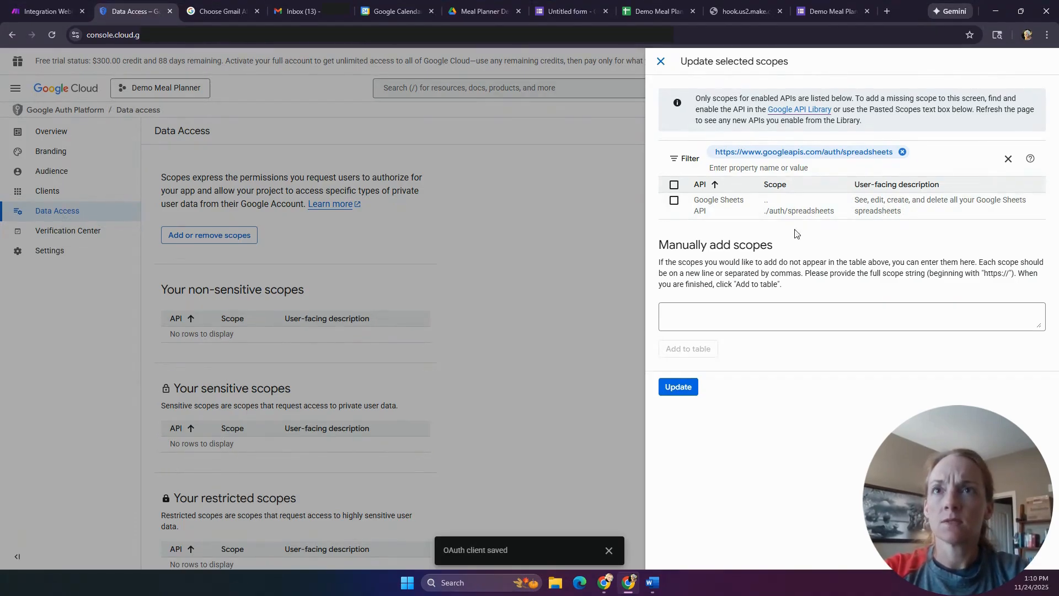
pyautogui.click(674, 201)
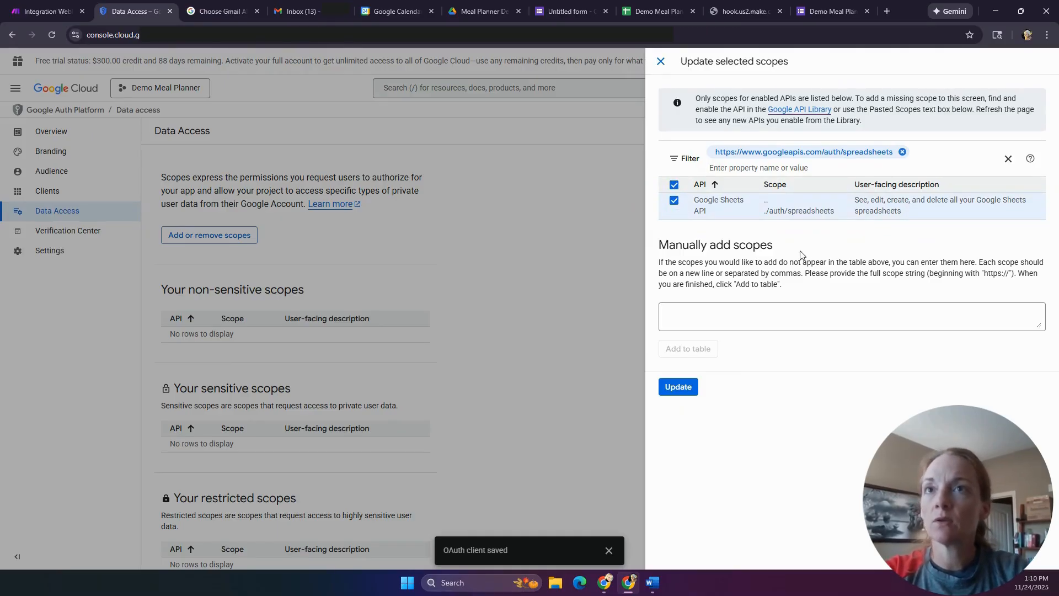
pyautogui.click(902, 152)
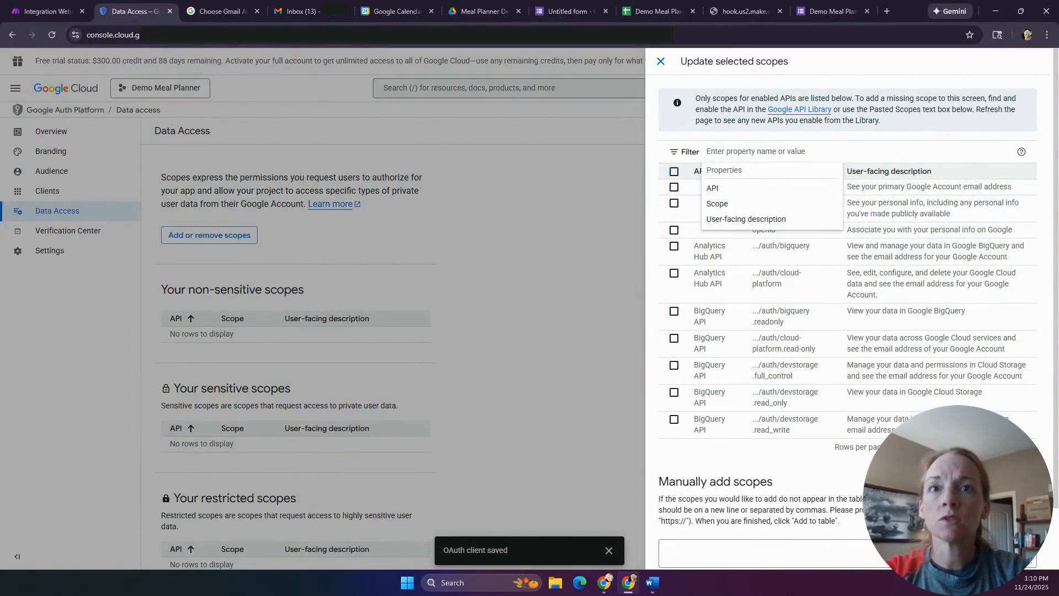
pyautogui.click(913, 447)
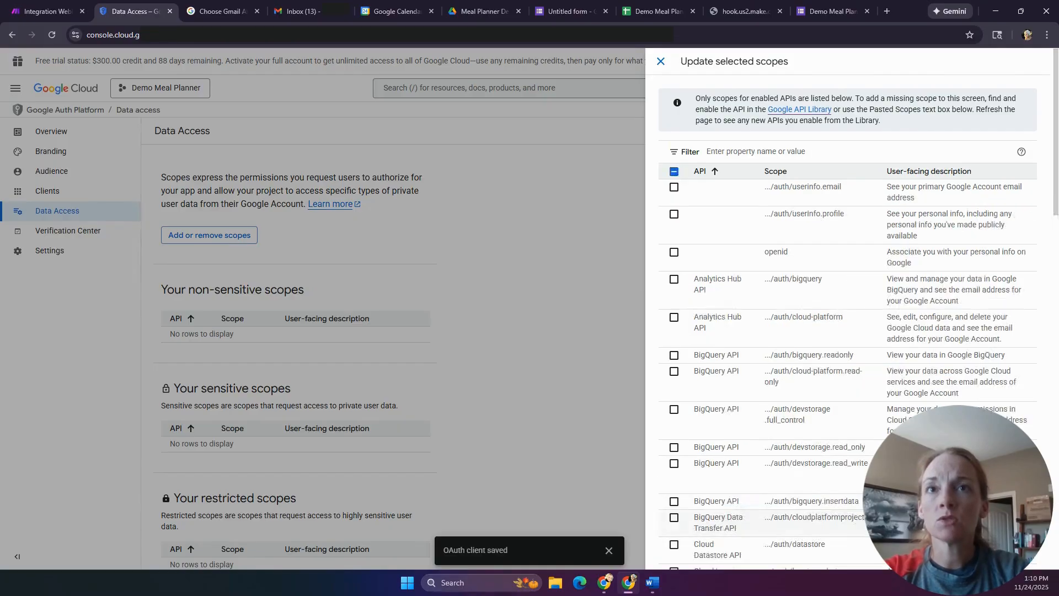
# - Apply the selected Drive and Sheets scopes and save the Data Access changes
pyautogui.scroll(-6, 771, 290)
pyautogui.scroll(-5, 770, 279)
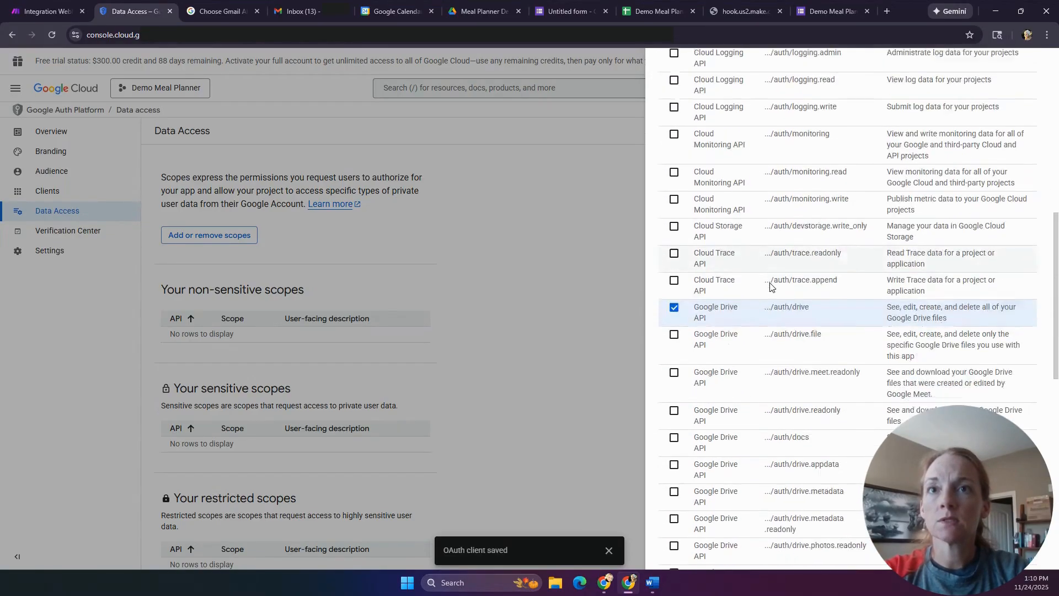
pyautogui.scroll(-7, 828, 248)
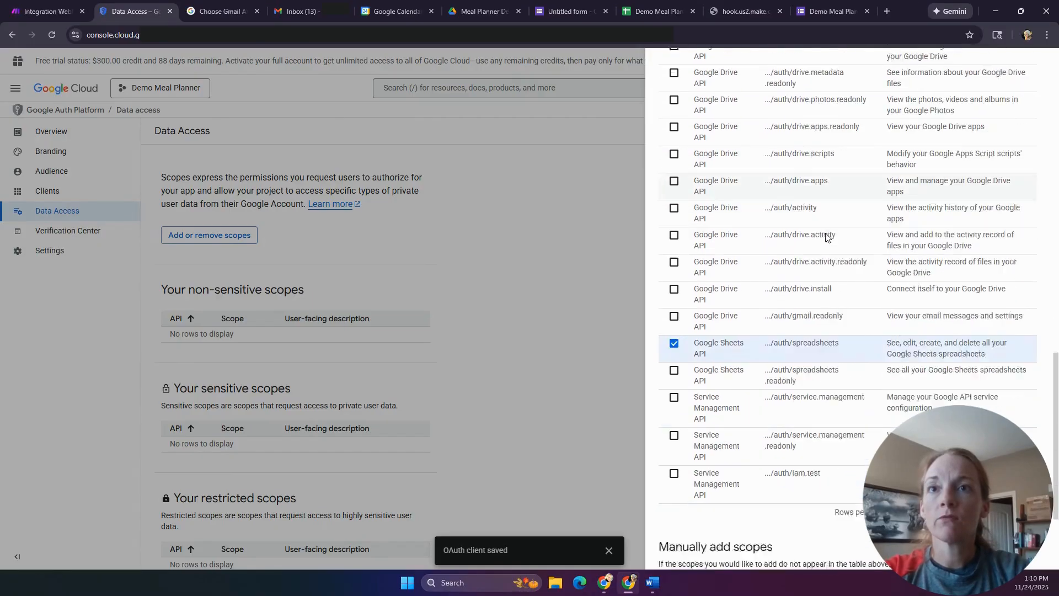
pyautogui.scroll(-2, 827, 320)
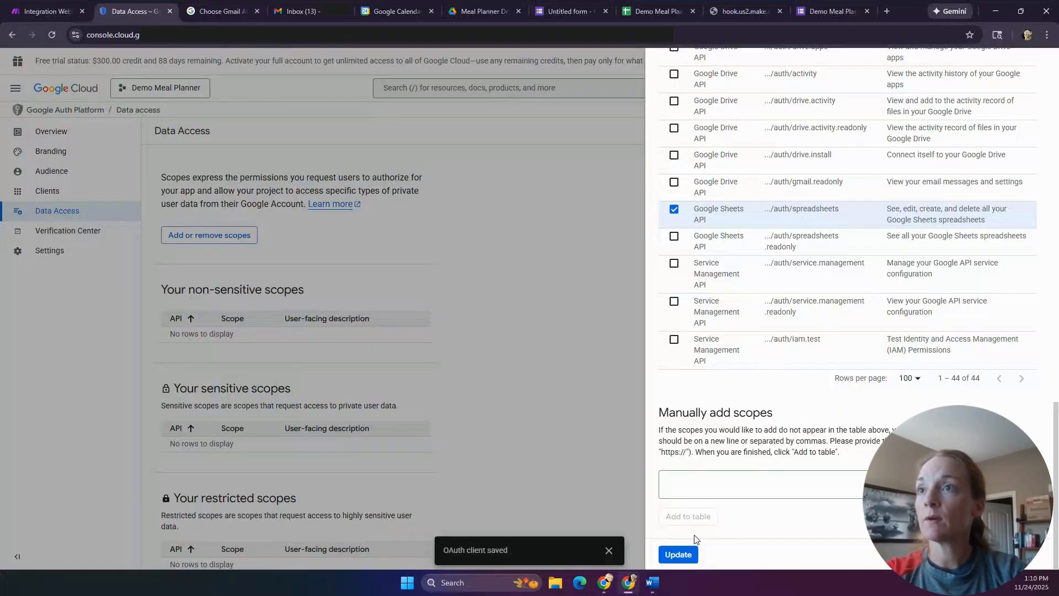
pyautogui.click(680, 554)
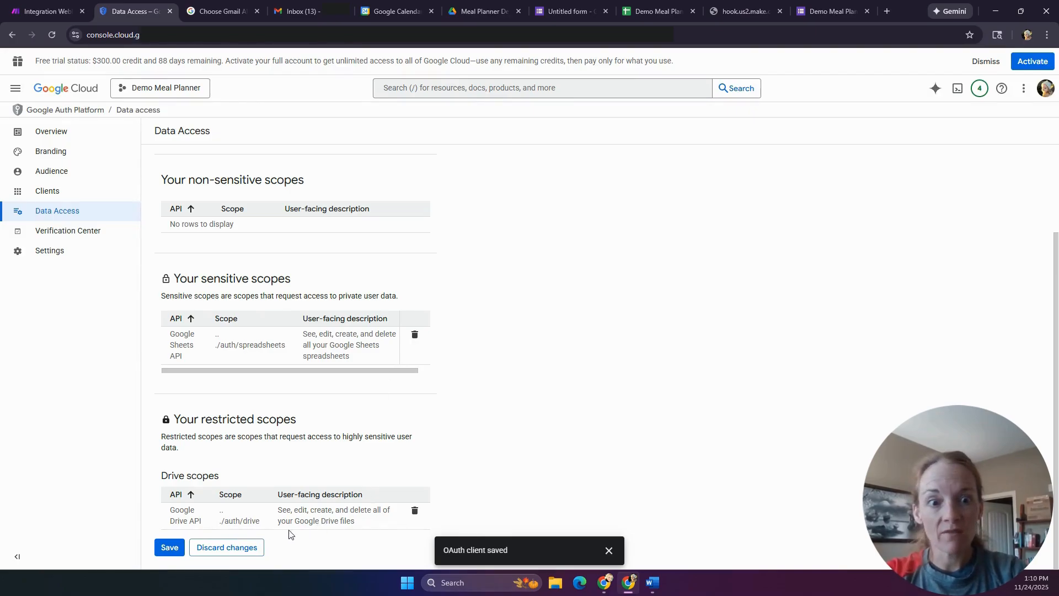
pyautogui.click(169, 547)
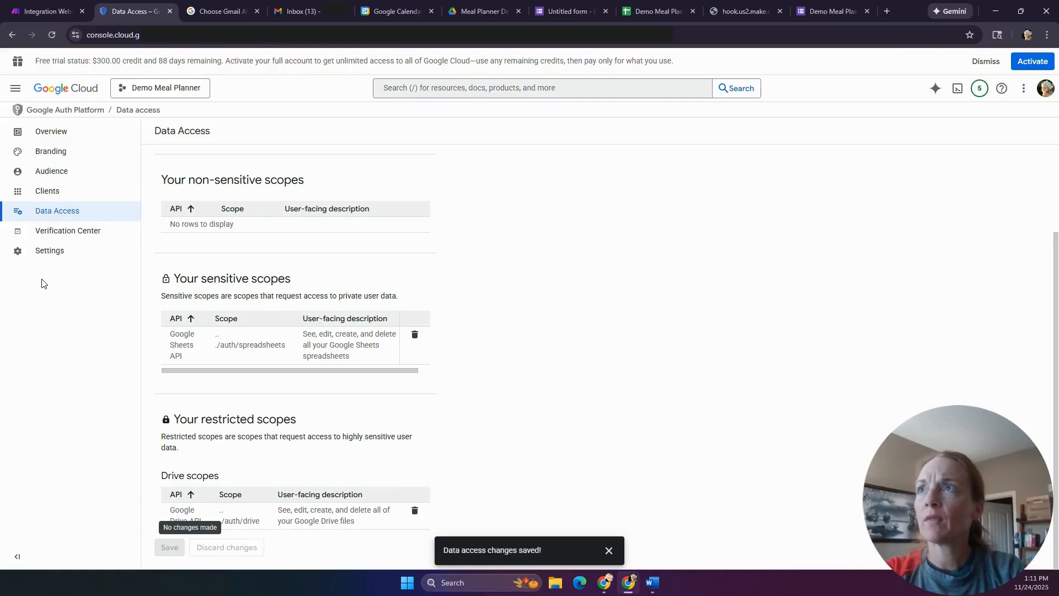
# - In Make, add a Google connection named 'Demo Meal Planner' and show its advanced settings
pyautogui.click(42, 11)
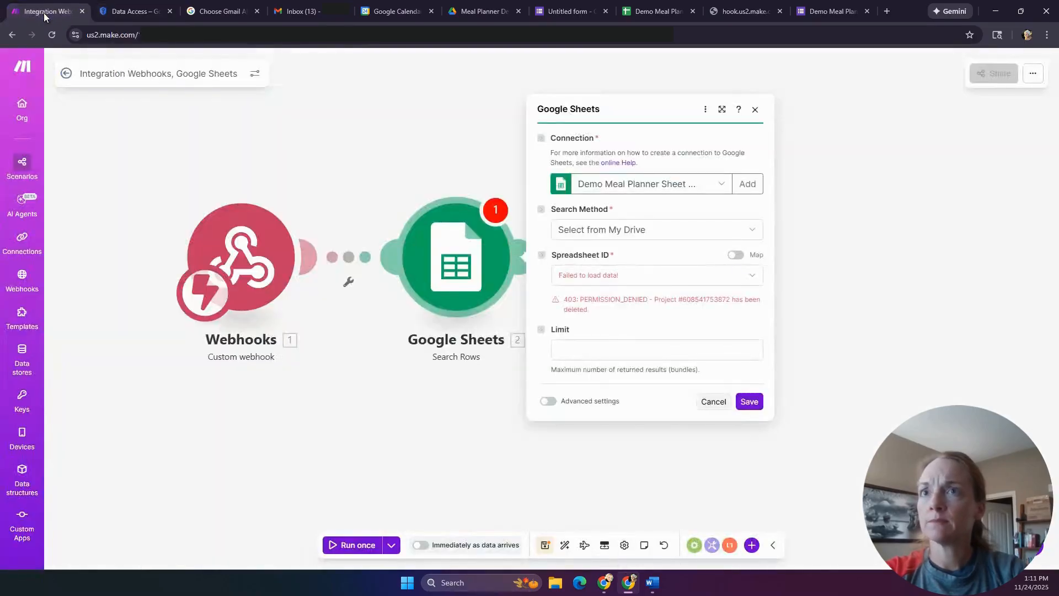
pyautogui.click(740, 184)
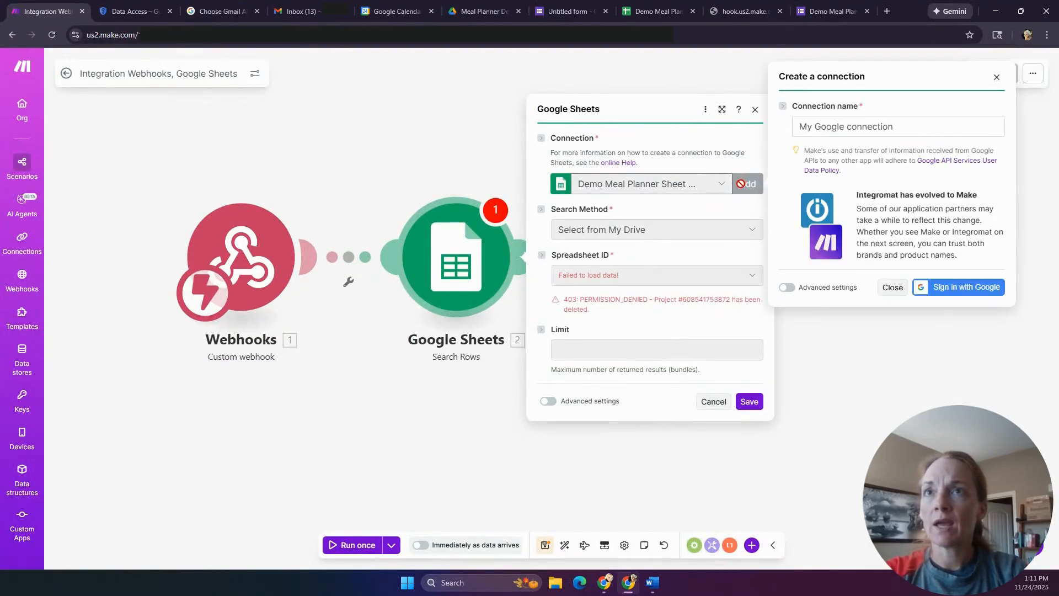
pyautogui.moveTo(925, 123); pyautogui.dragTo(784, 129)
pyautogui.write('Demo Meal')
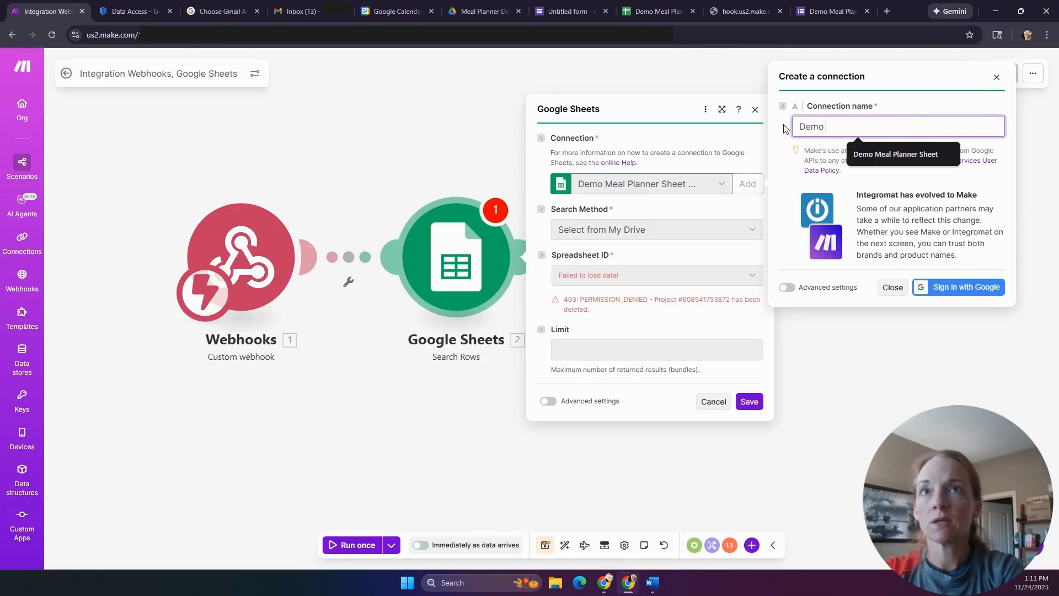
pyautogui.write('r')
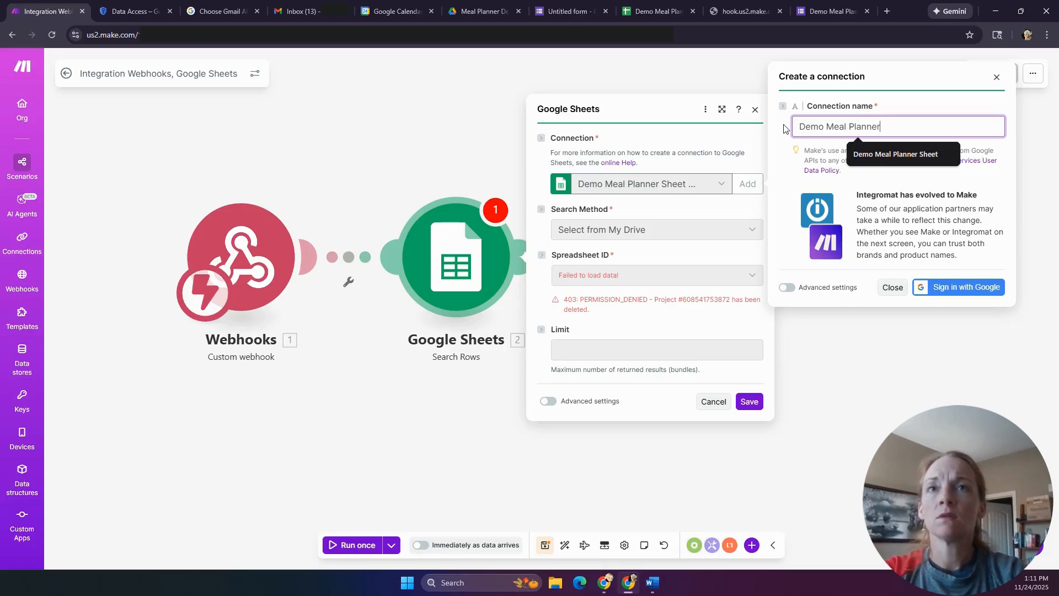
pyautogui.click(795, 289)
# - Paste the OAuth client ID and client secret, then start signing in with Google
pyautogui.hotkey('alt', 'Tab')
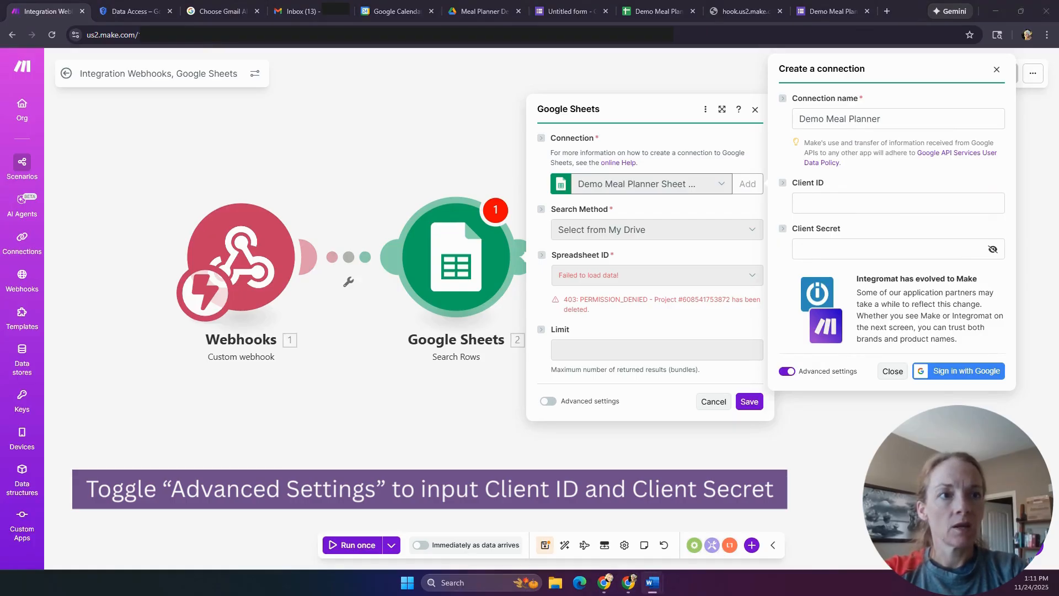
pyautogui.click(874, 203)
pyautogui.hotkey('ctrl', 'v')
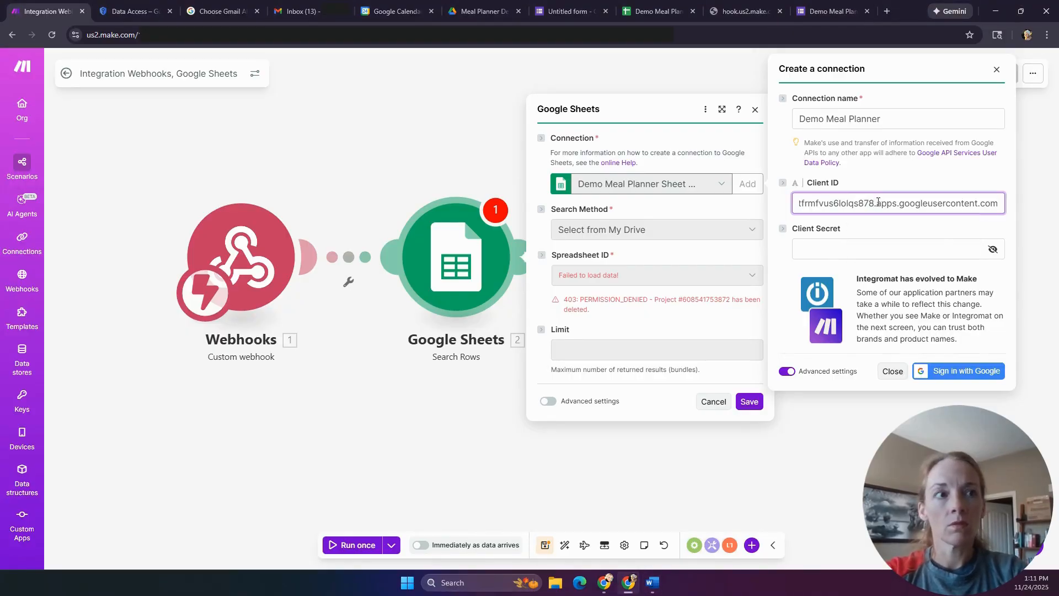
pyautogui.hotkey('alt', 'Tab')
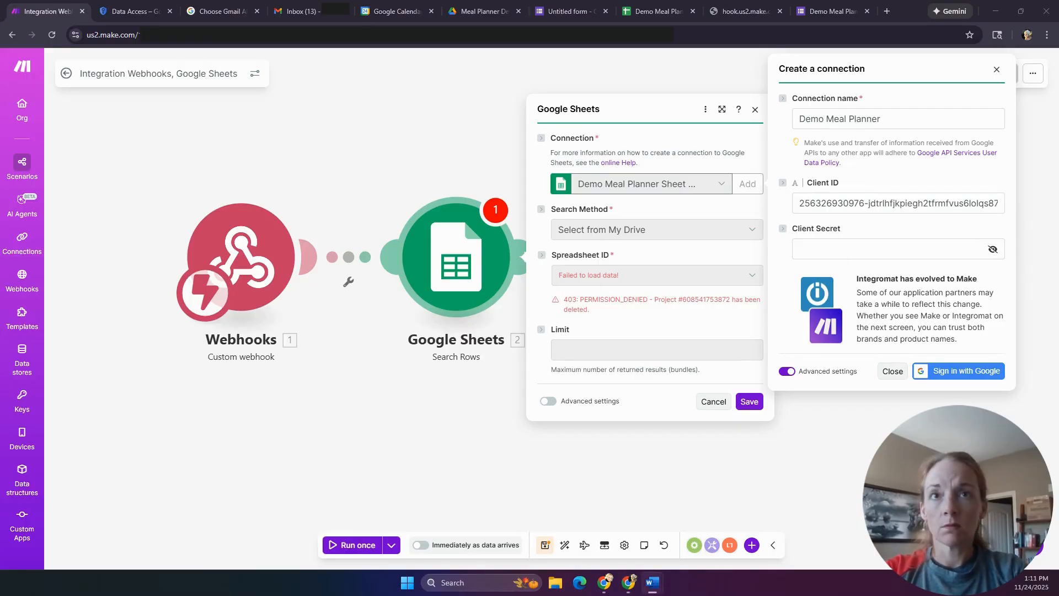
pyautogui.click(887, 255)
pyautogui.hotkey('ctrl', 'v')
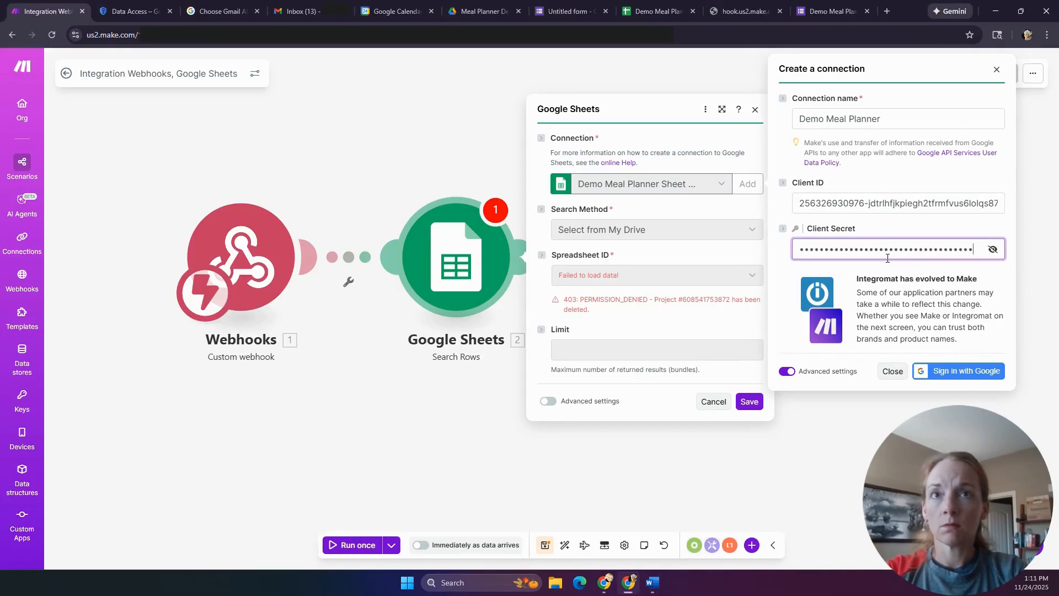
pyautogui.click(975, 375)
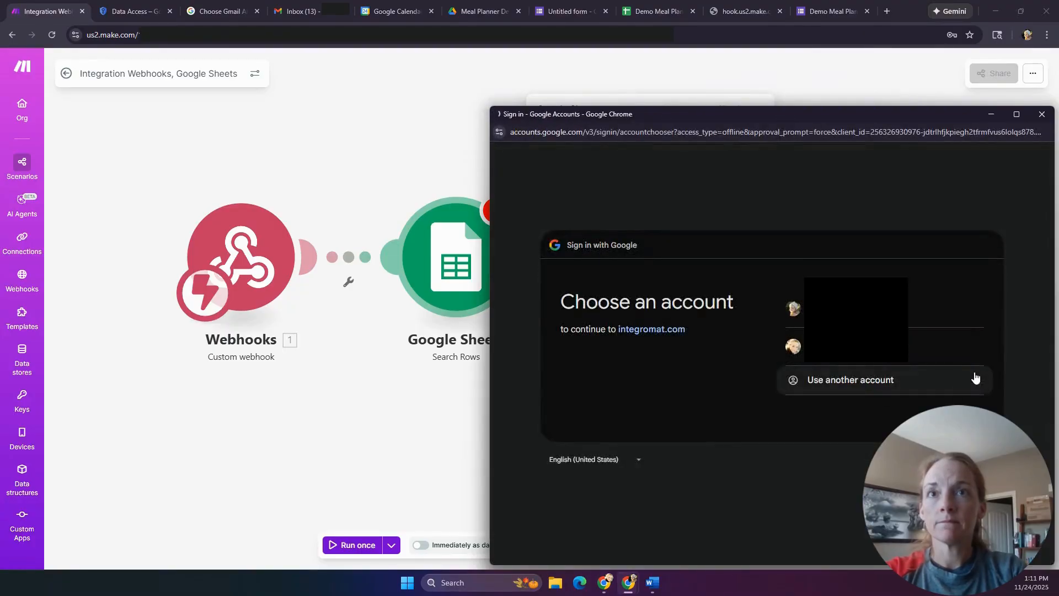
# - Sign in with the first Google account and review the Error 403 access_denied details
pyautogui.click(938, 308)
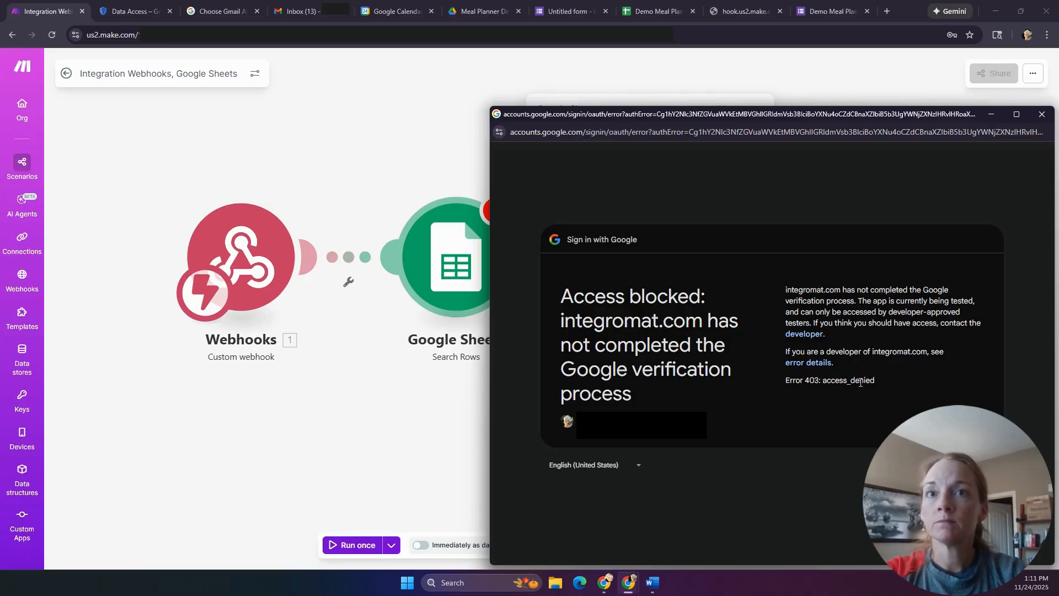
pyautogui.click(810, 362)
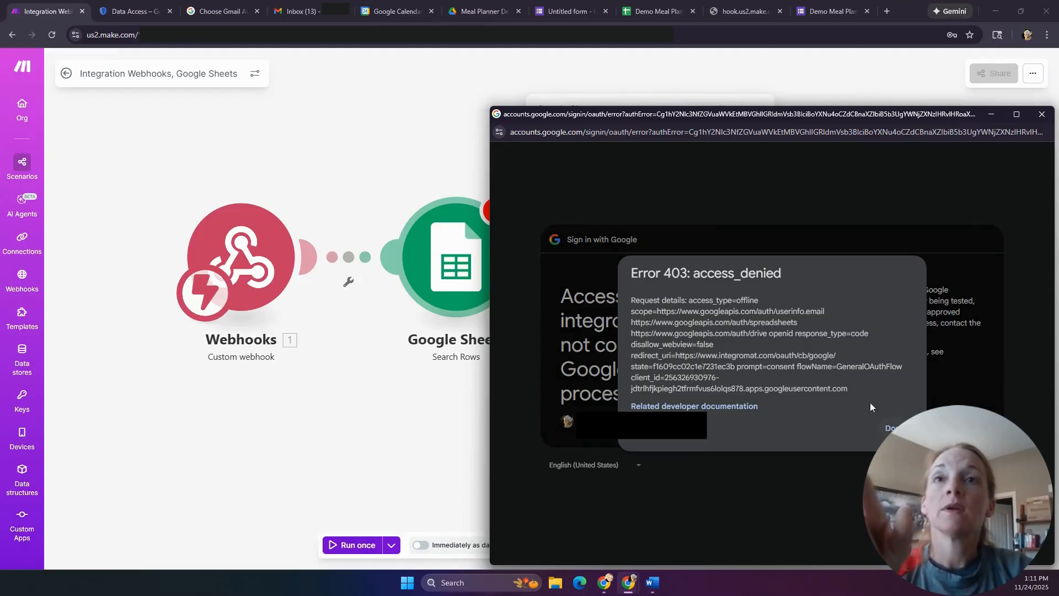
pyautogui.click(890, 428)
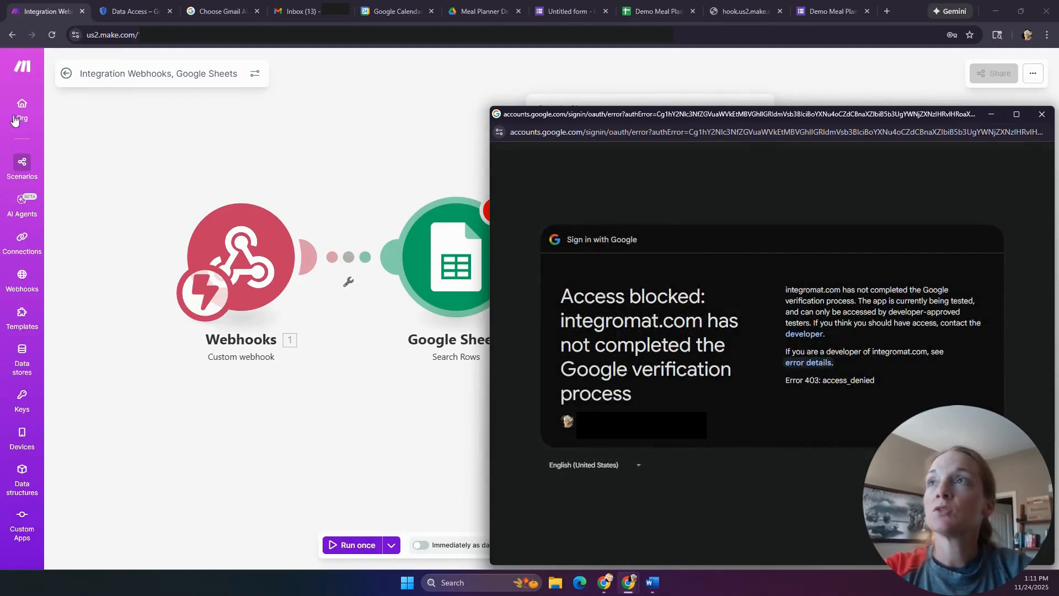
# - Close the sign-in window and the Sheets module settings, returning to Google Cloud's Data Access page
pyautogui.click(1042, 114)
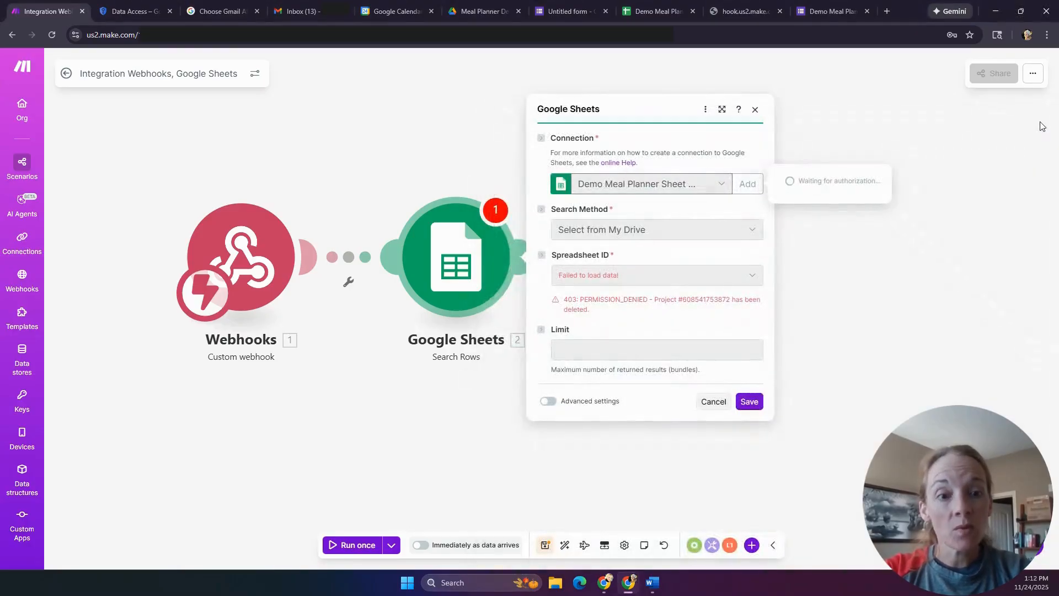
pyautogui.click(100, 126)
pyautogui.click(129, 16)
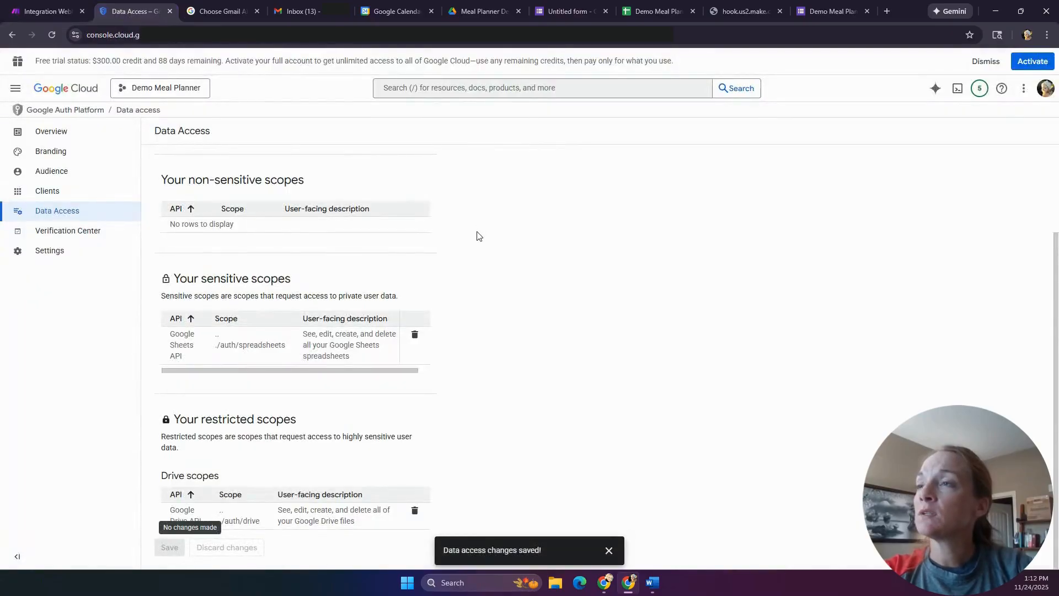
# - Publish the OAuth app from Google Auth Platform's Audience page so its status is In production
pyautogui.scroll(2, 469, 280)
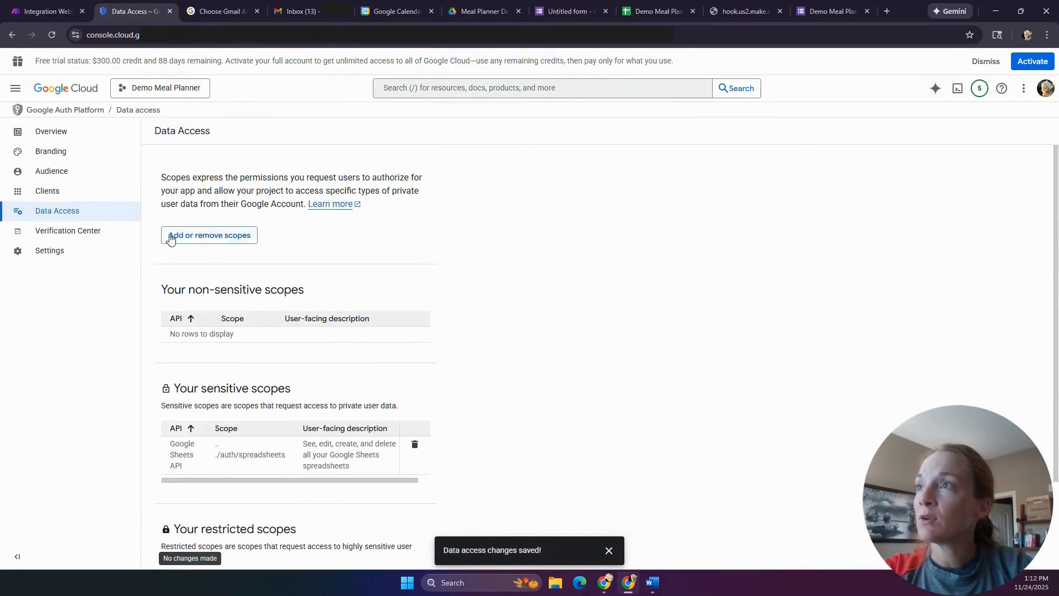
pyautogui.click(59, 138)
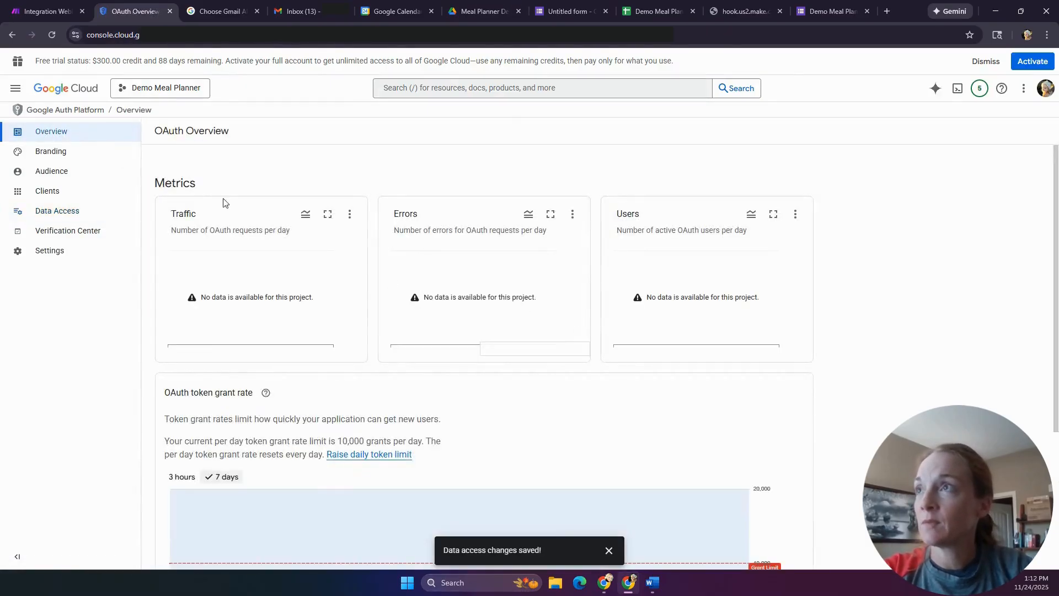
pyautogui.click(57, 162)
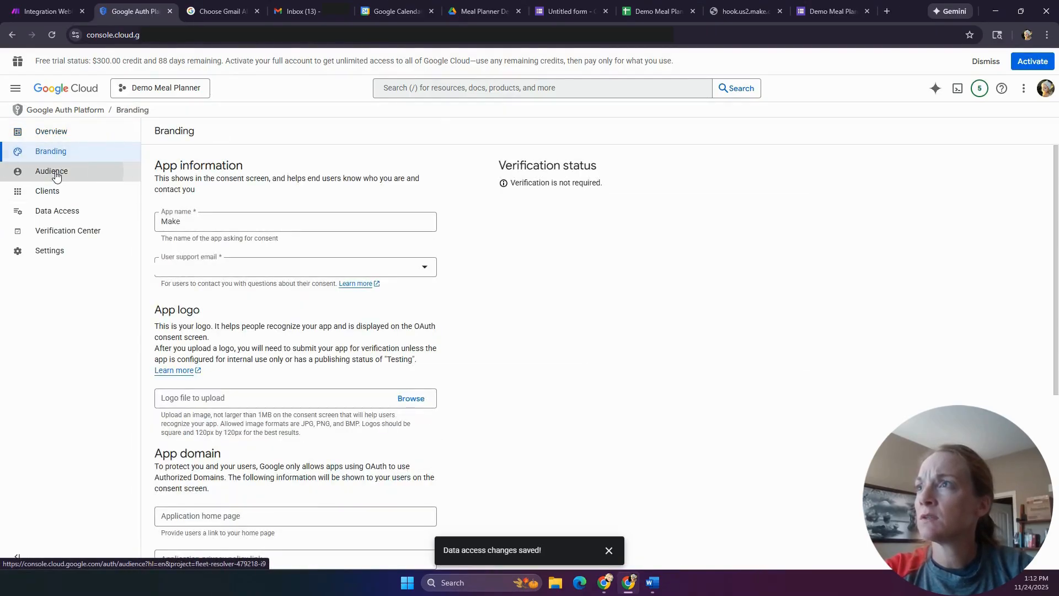
pyautogui.click(56, 175)
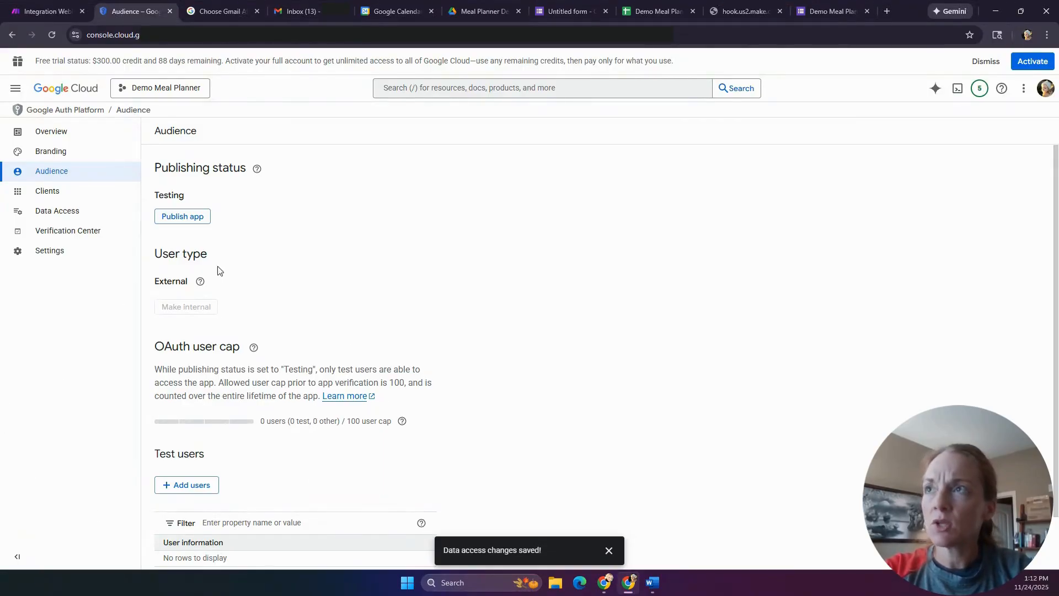
pyautogui.click(183, 218)
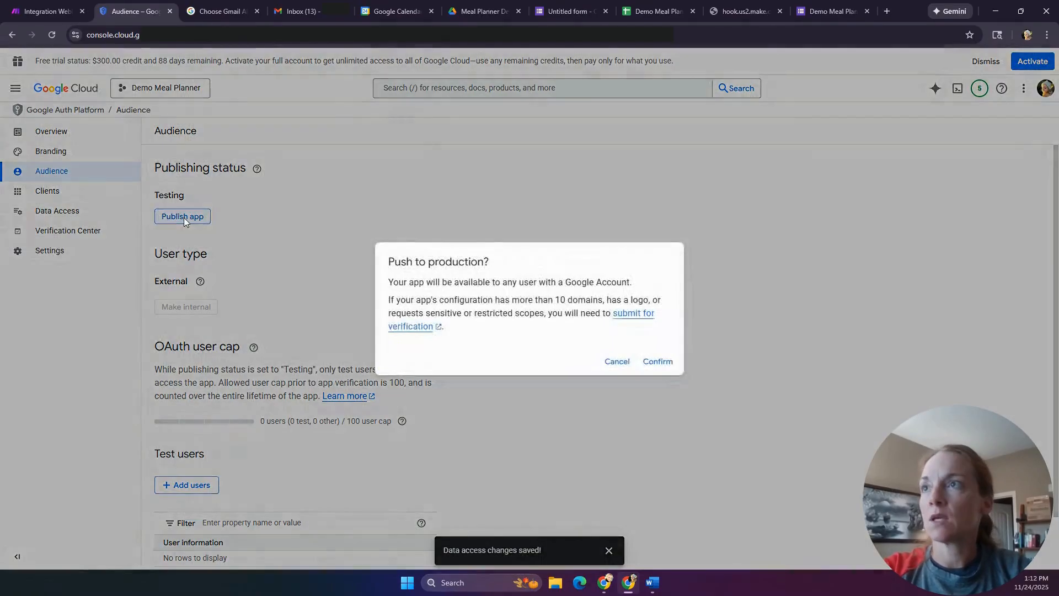
pyautogui.click(660, 363)
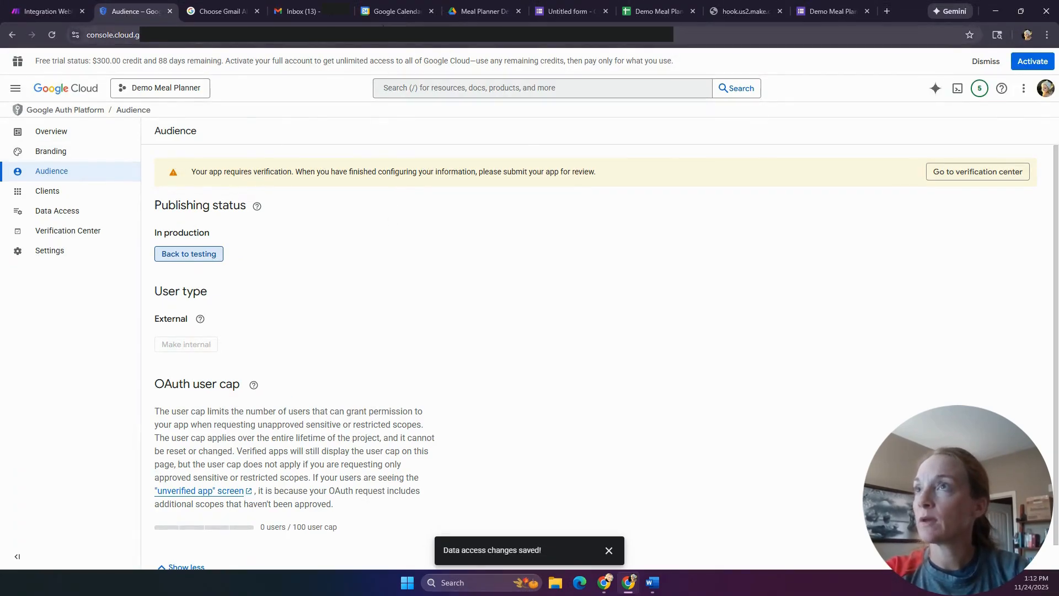
pyautogui.click(41, 11)
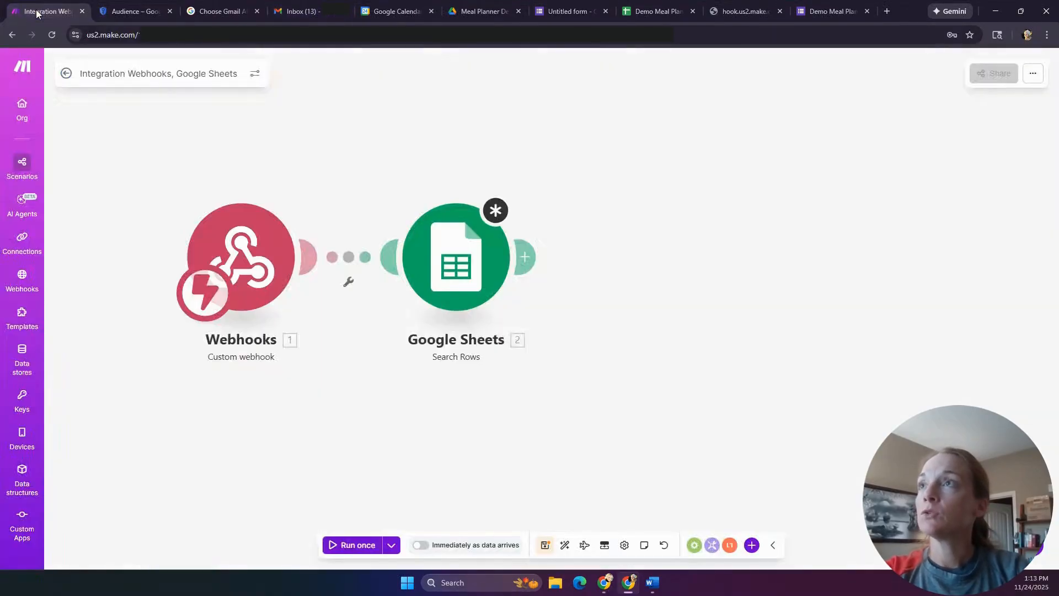
# - Reopen the Google Sheets module's Demo Meal Planner connection and retry Sign in with Google
pyautogui.click(443, 248)
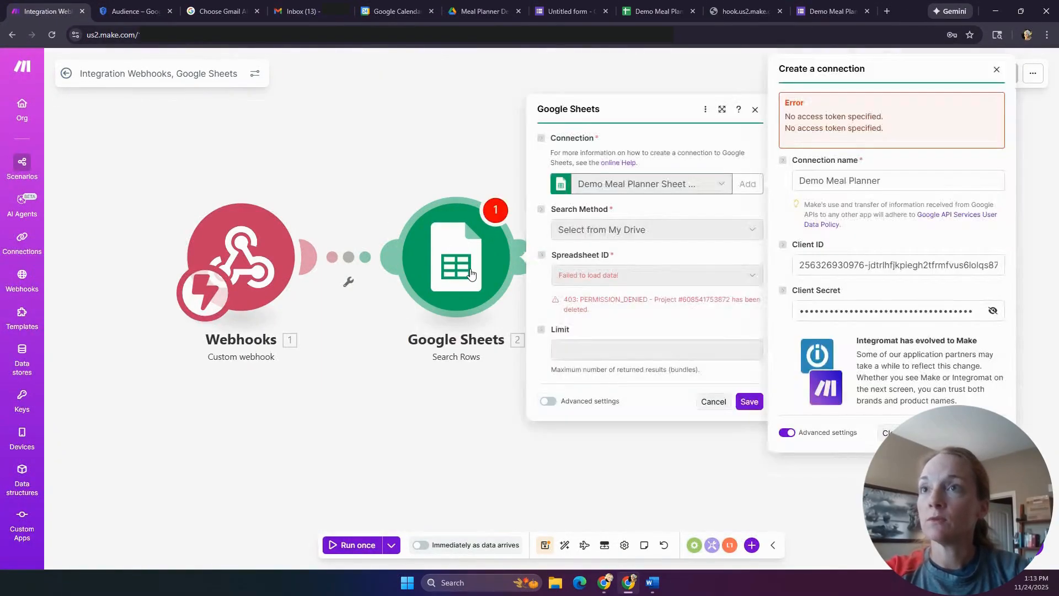
pyautogui.click(895, 180)
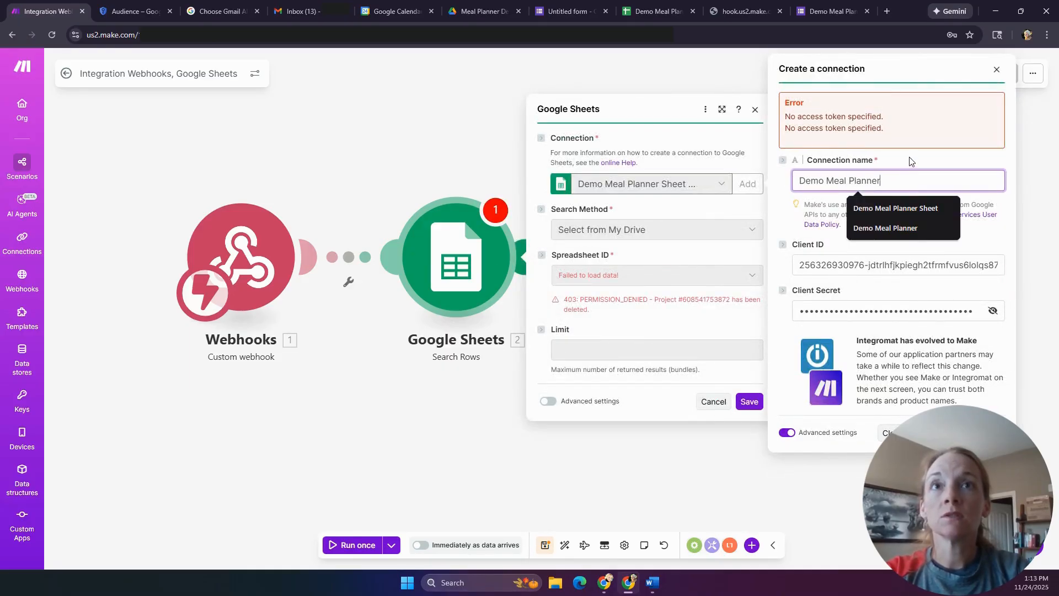
pyautogui.click(911, 161)
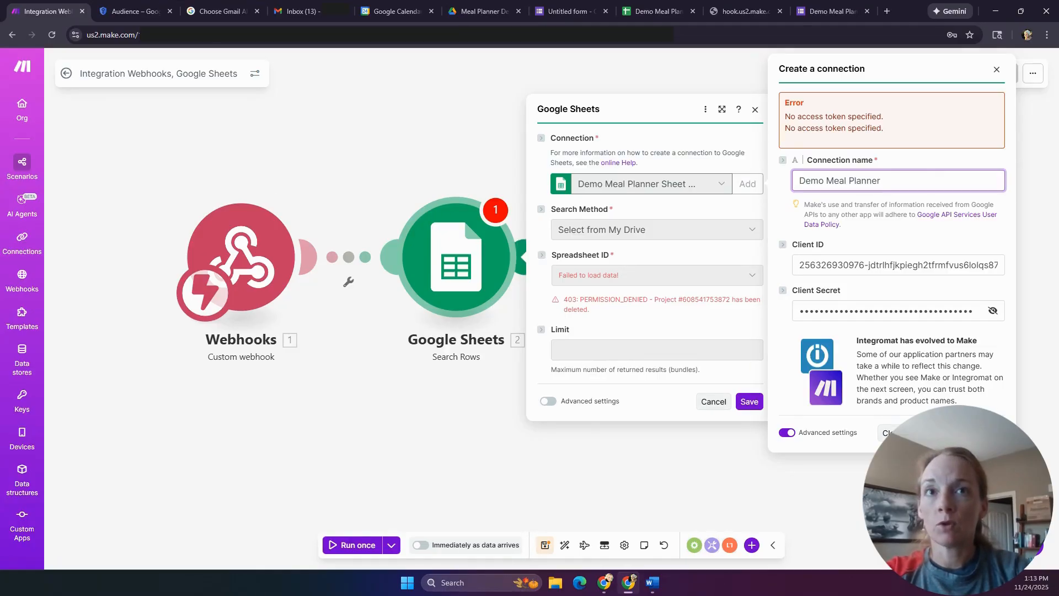
pyautogui.click(959, 432)
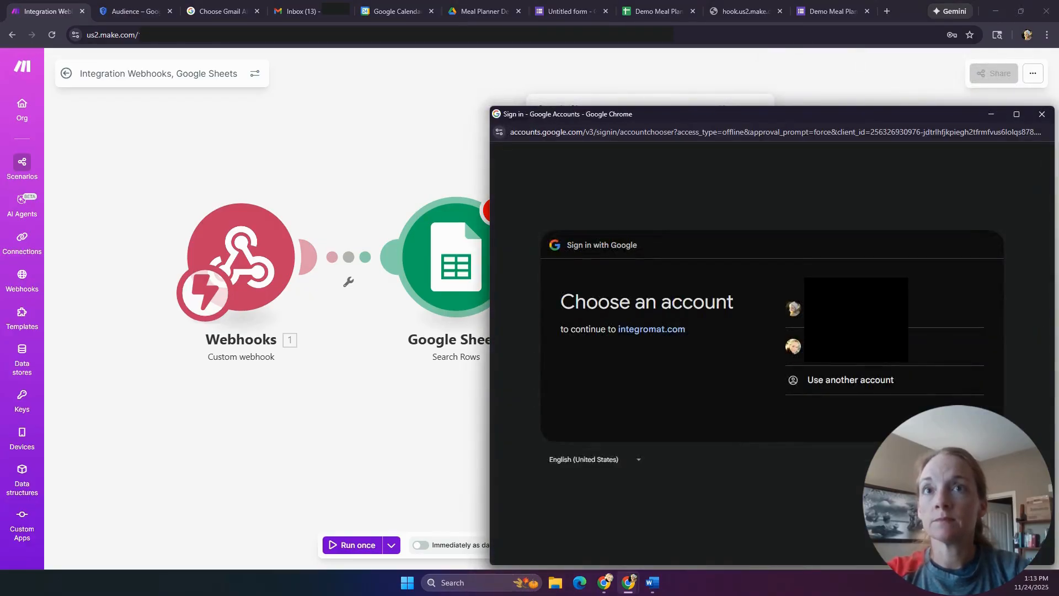
# - Pick the Google account and proceed past the unverified-app warning to integromat.com
pyautogui.click(938, 308)
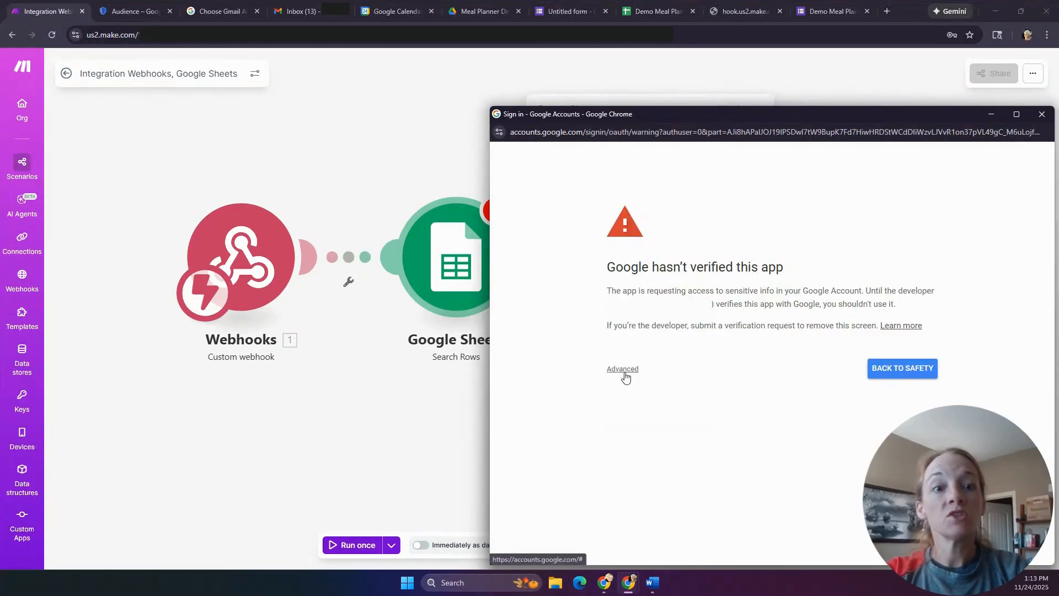
pyautogui.click(625, 370)
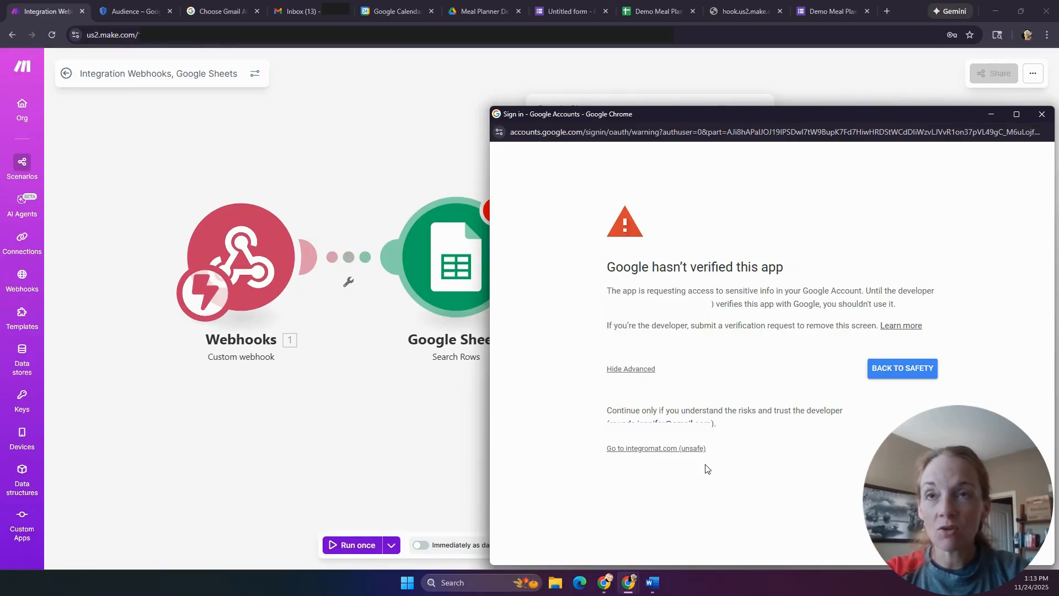
pyautogui.click(662, 449)
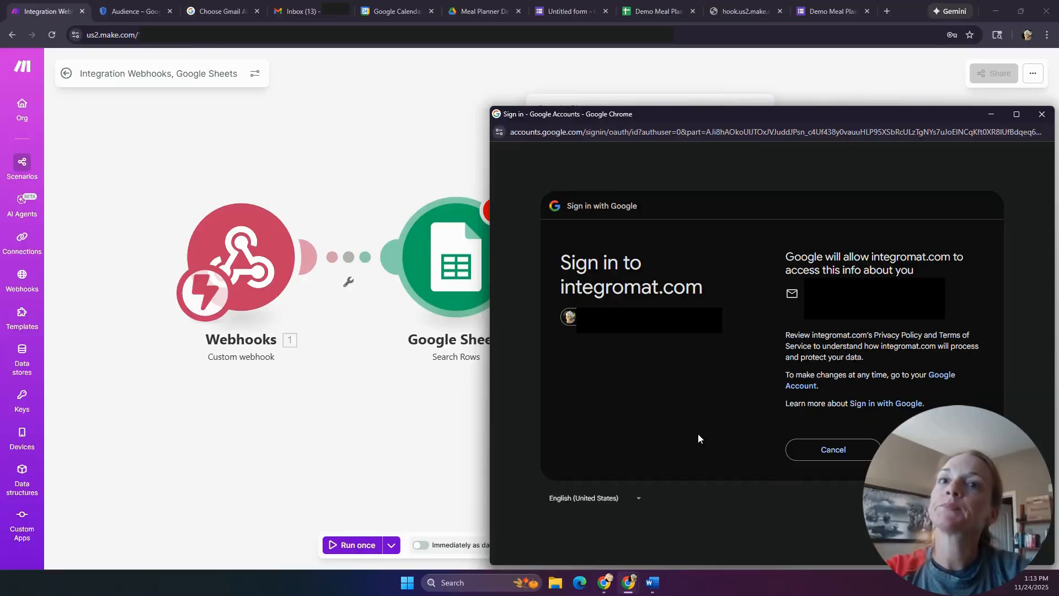
pyautogui.click(936, 449)
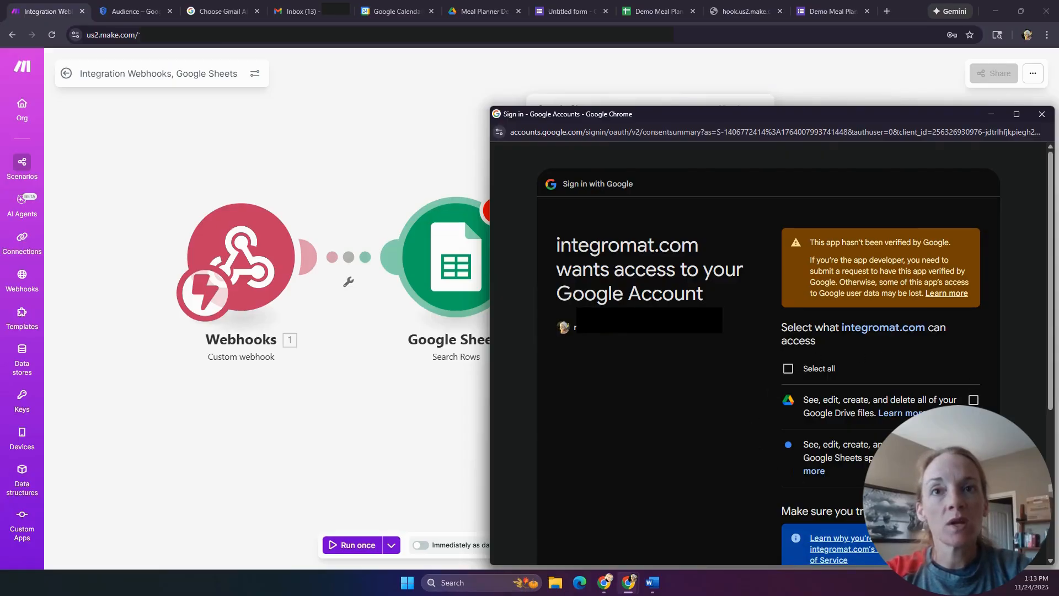
# - Select all Google Drive and Google Sheets permissions and confirm them
pyautogui.scroll(-2, 723, 400)
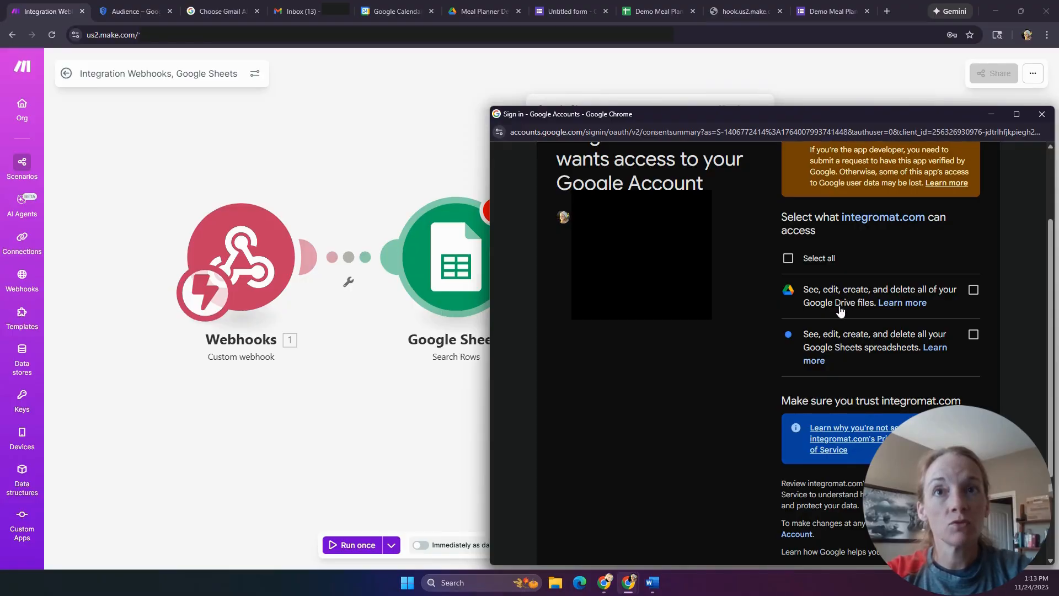
pyautogui.click(789, 259)
pyautogui.scroll(-3, 730, 280)
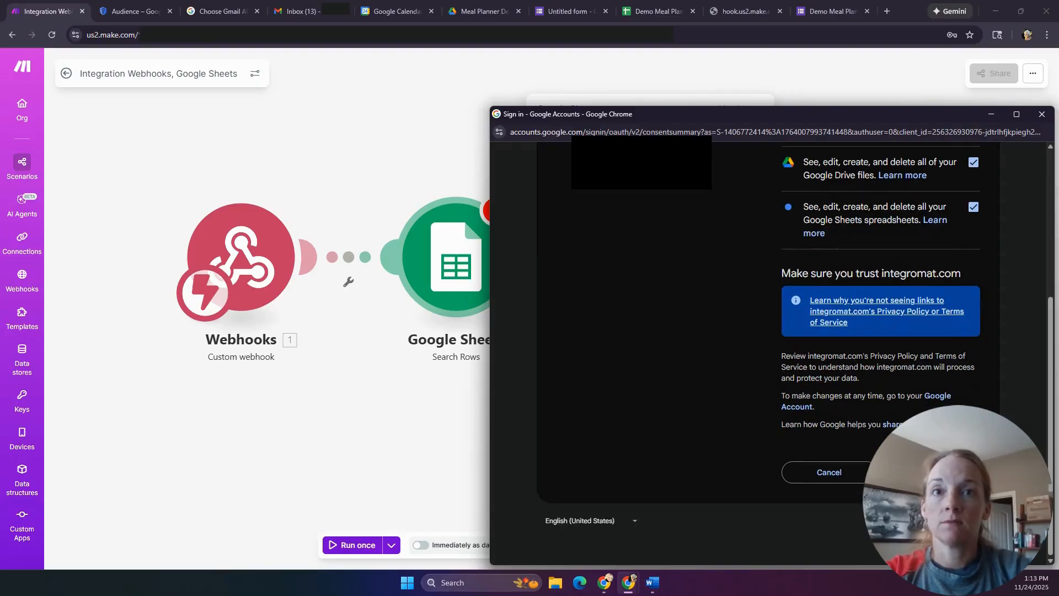
pyautogui.click(932, 472)
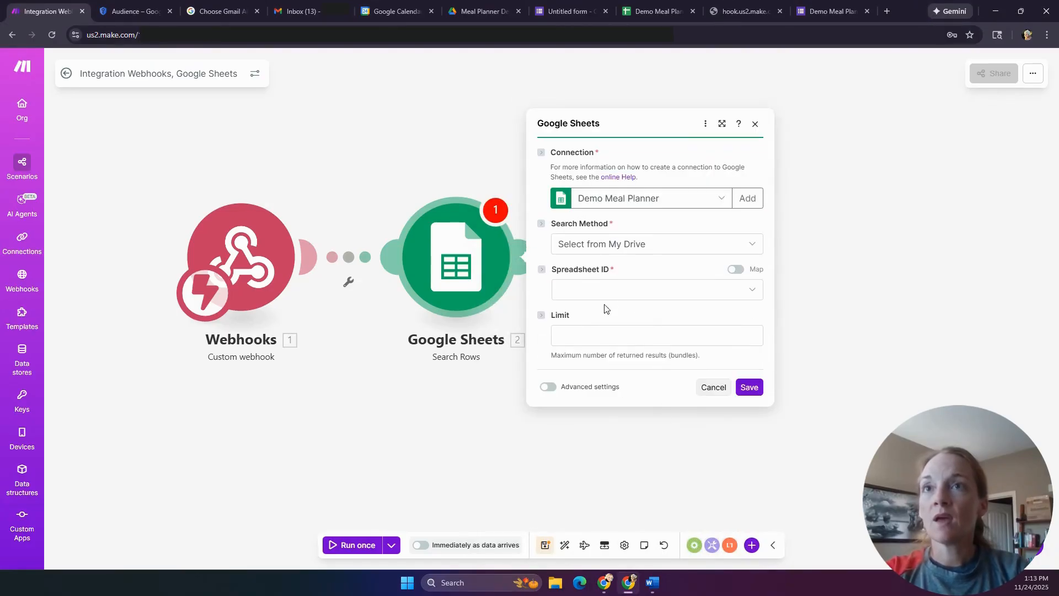
# - Choose spreadsheet Demo Meal Plan Requests (Responses) and sheet Demo Responses in Search Rows
pyautogui.click(617, 298)
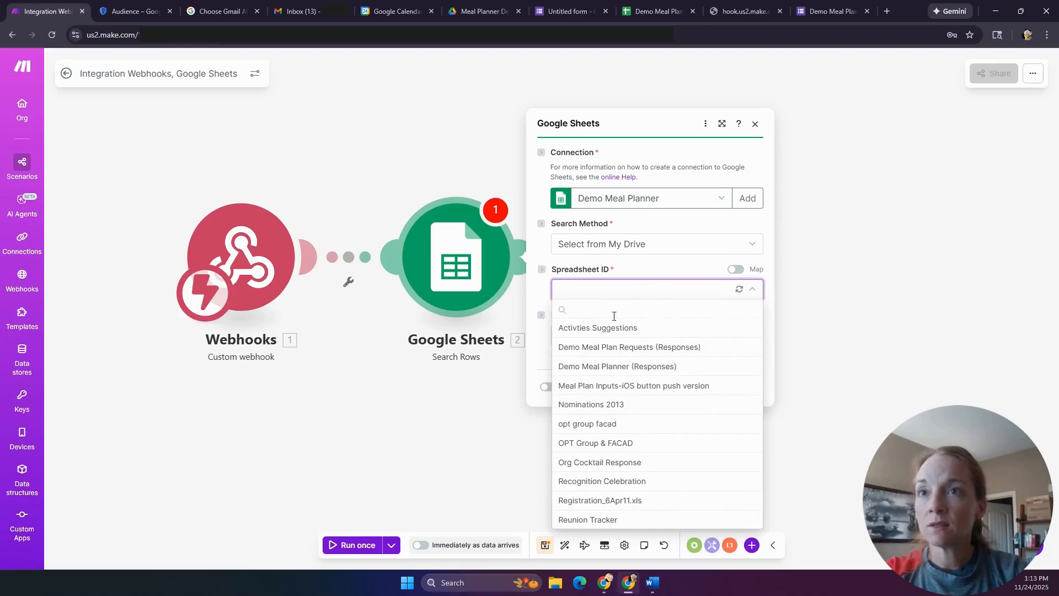
pyautogui.click(609, 347)
pyautogui.click(658, 13)
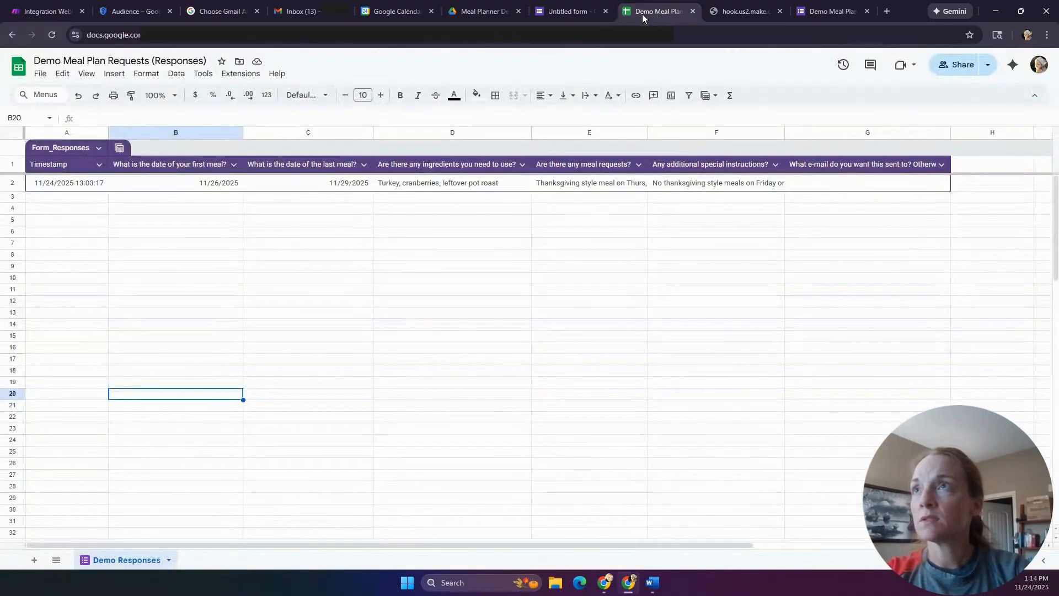
pyautogui.click(43, 13)
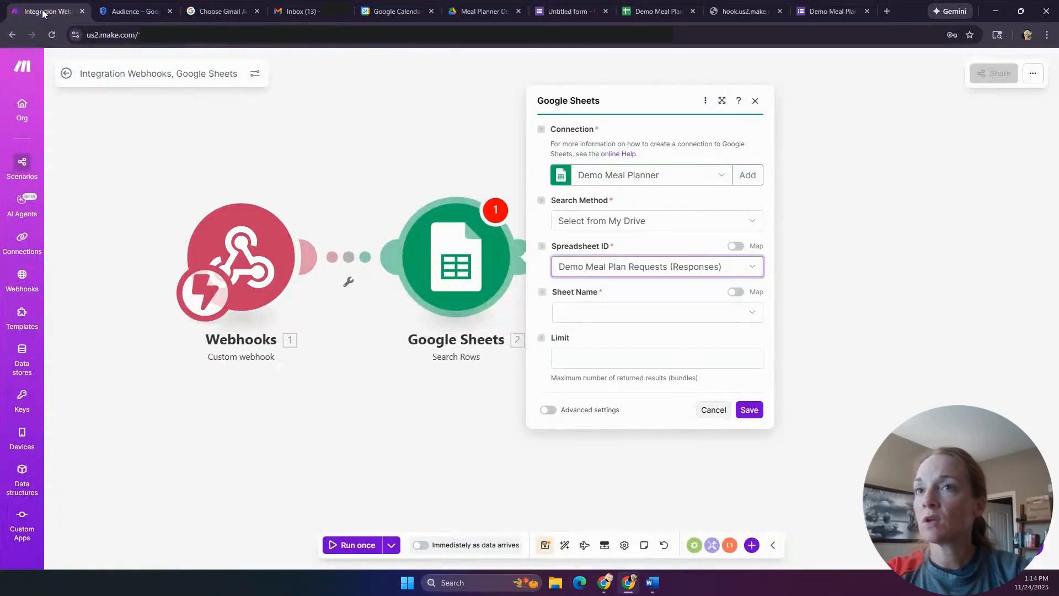
pyautogui.click(666, 319)
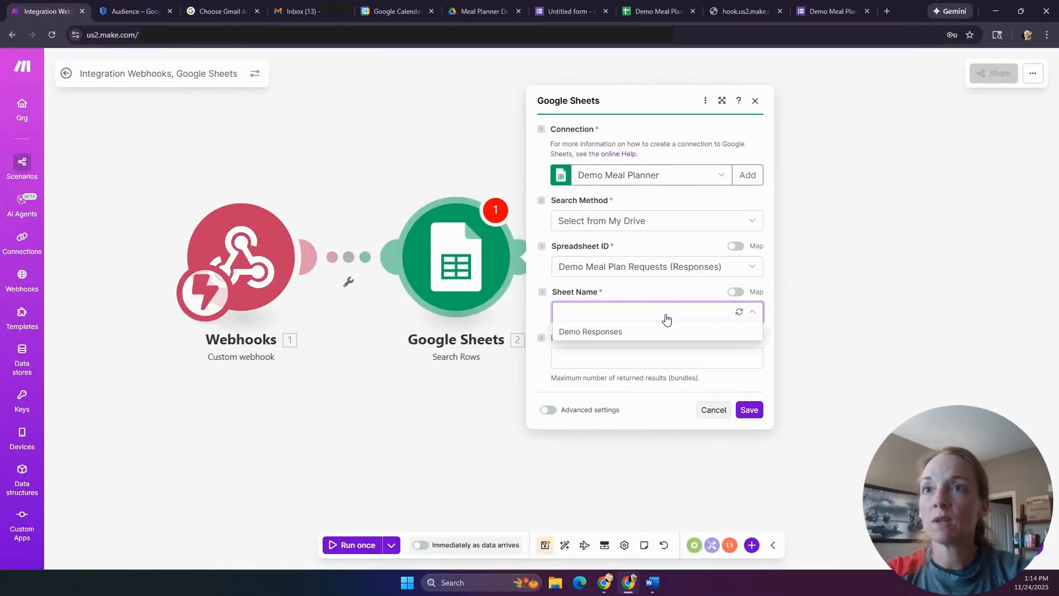
pyautogui.click(618, 331)
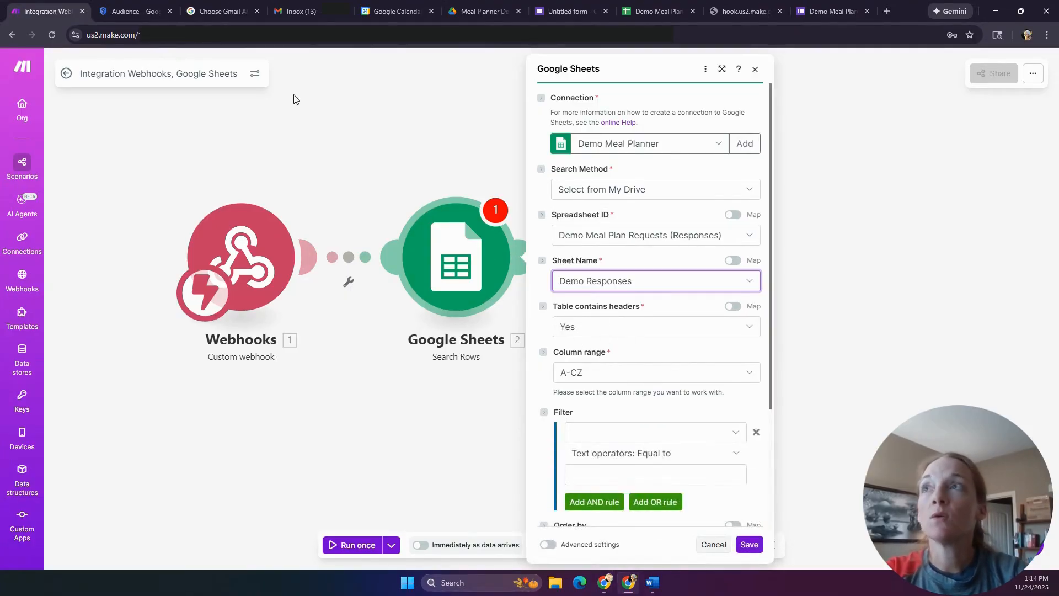
# - Set Search Rows to sort in Descending order by Timestamp (A)
pyautogui.click(664, 16)
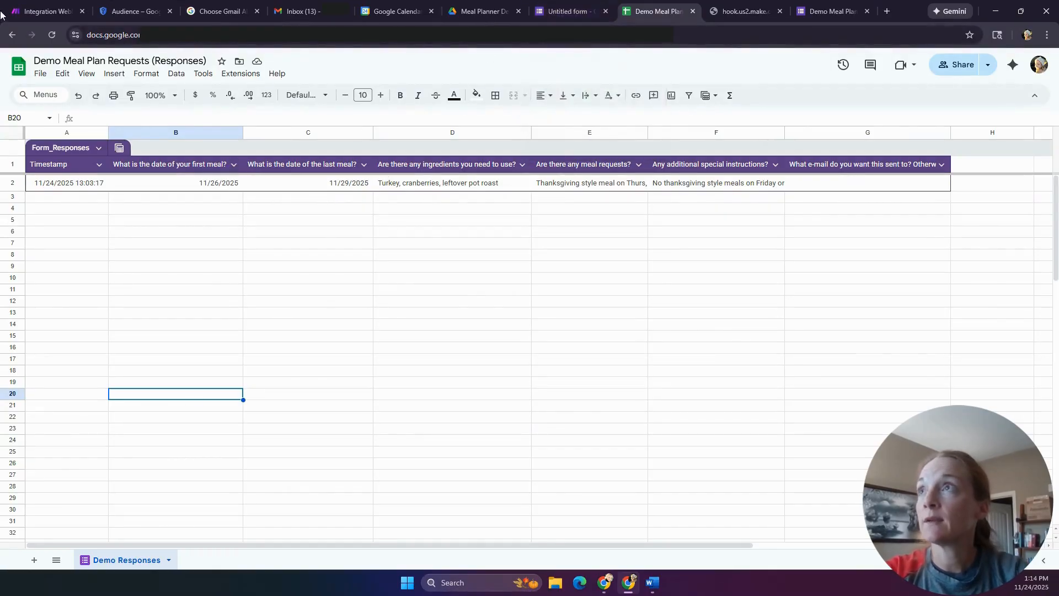
pyautogui.click(42, 10)
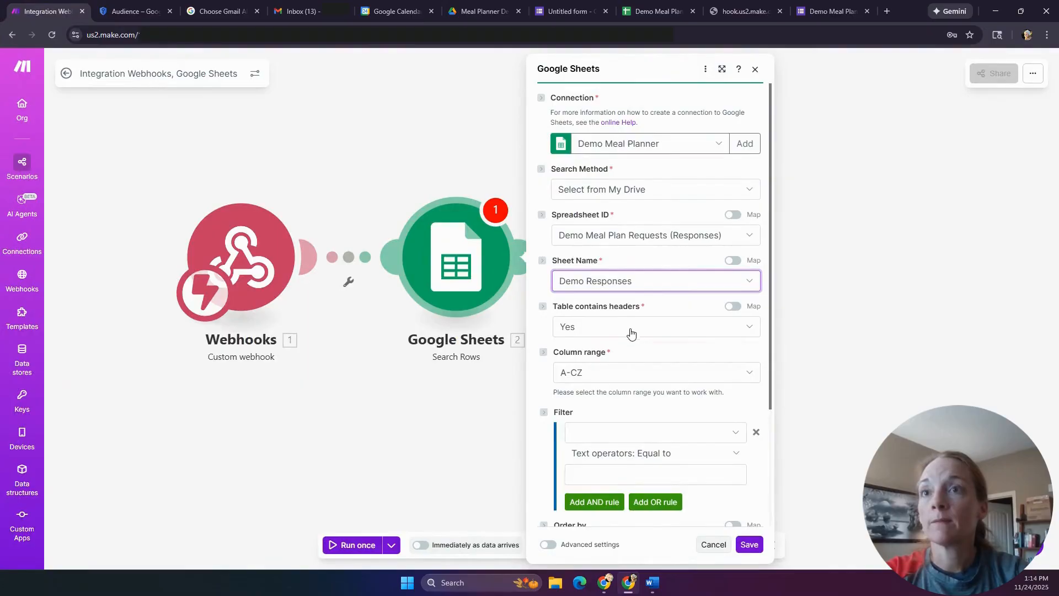
pyautogui.scroll(-1, 612, 431)
pyautogui.scroll(-2, 612, 431)
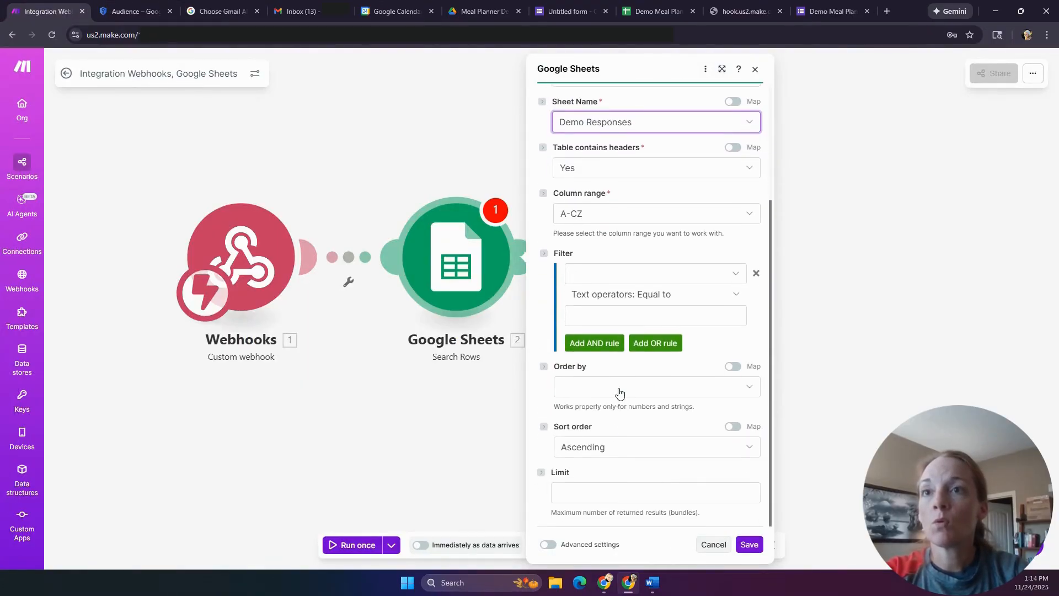
pyautogui.click(621, 446)
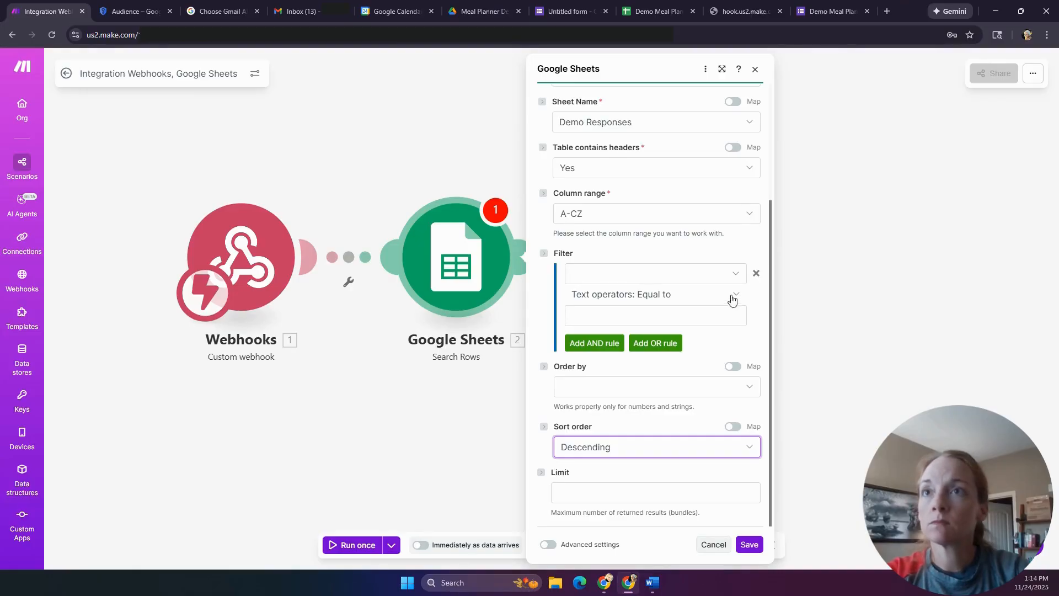
pyautogui.click(687, 393)
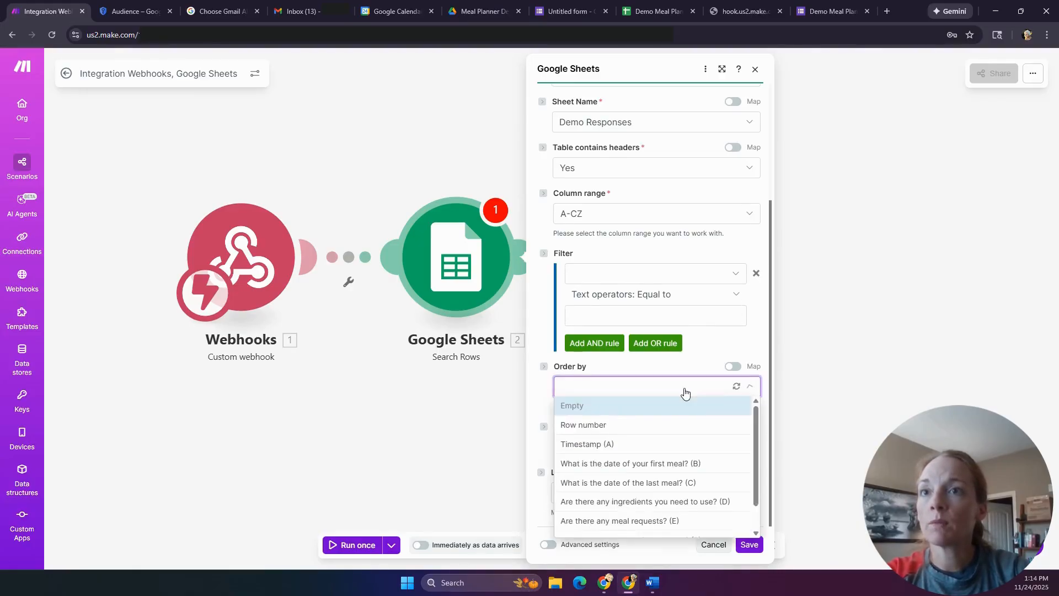
pyautogui.click(634, 446)
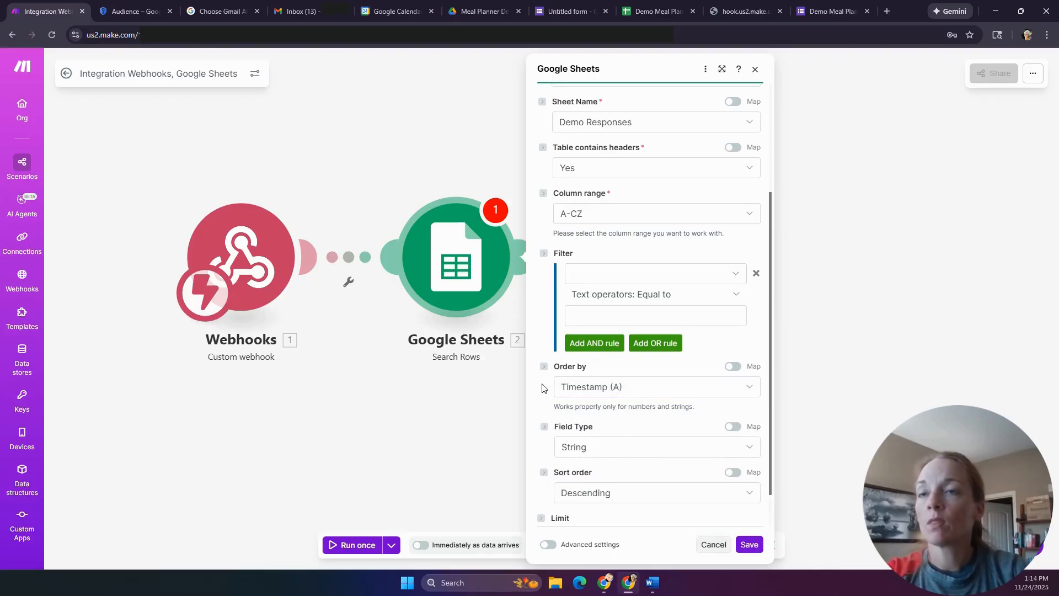
# - Set the Limit to 1 and save the Search Rows settings
pyautogui.scroll(-1, 546, 387)
pyautogui.click(624, 495)
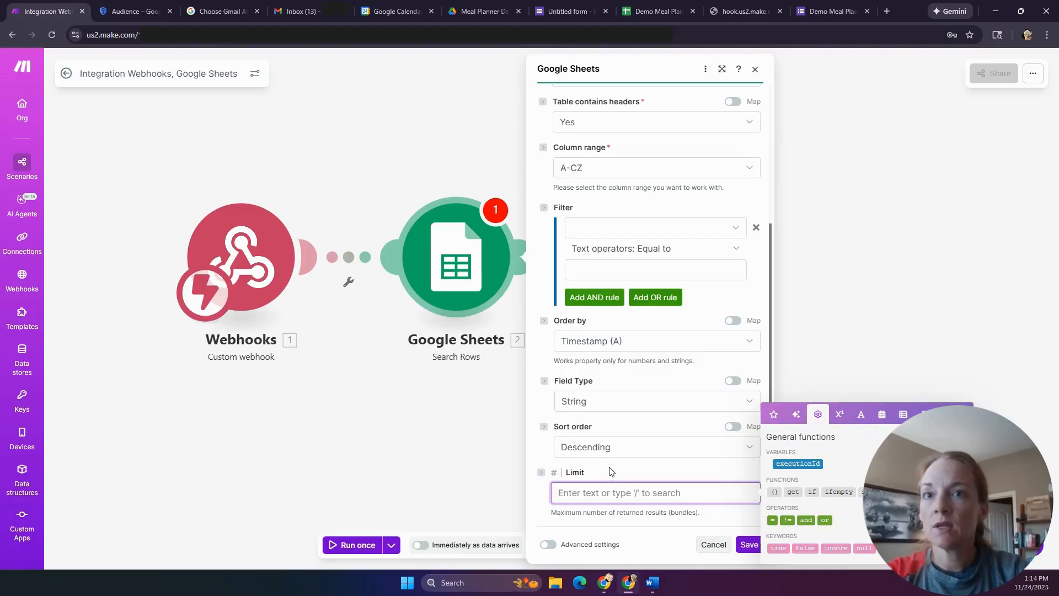
pyautogui.write('1')
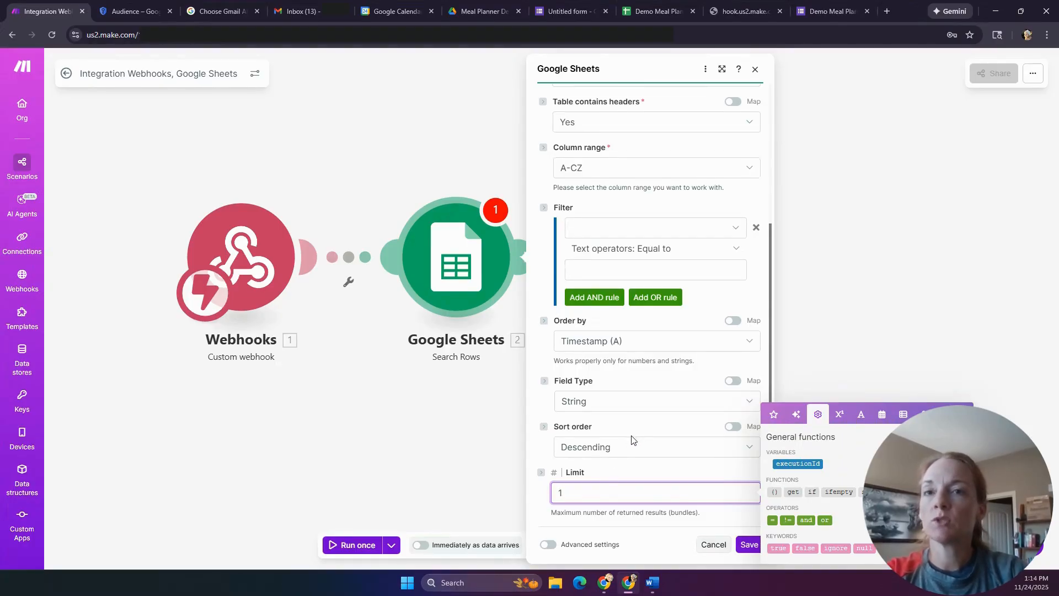
pyautogui.click(539, 456)
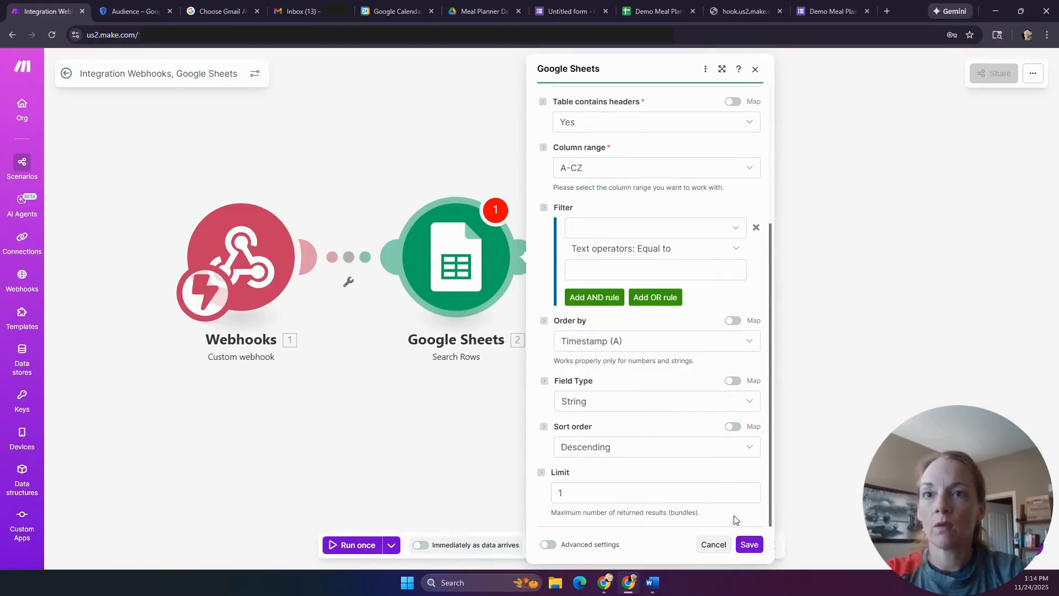
pyautogui.click(749, 543)
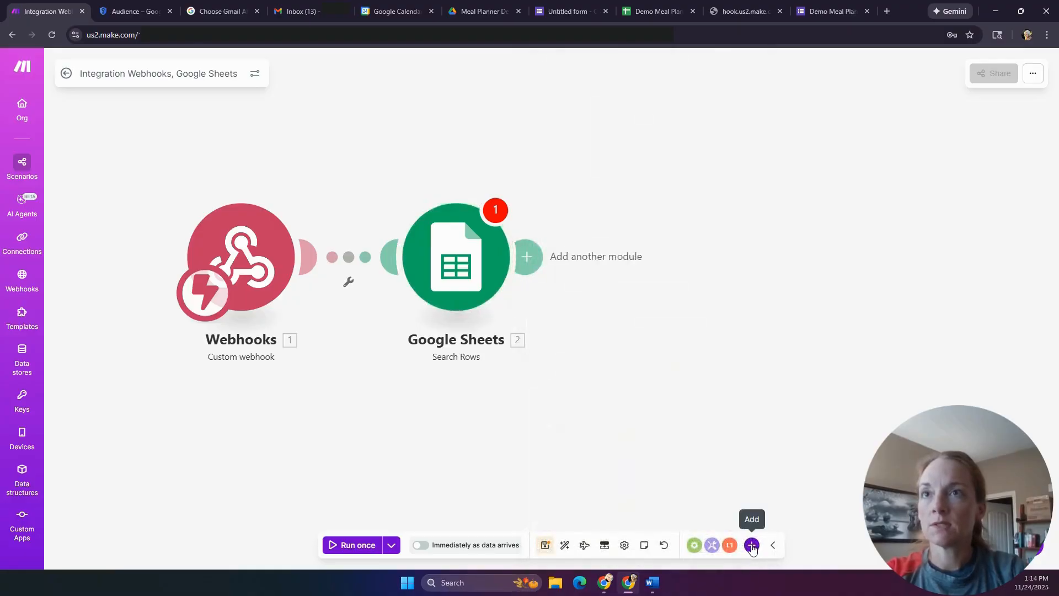
# - Clear the Google Sheets module's warning by re-saving its settings, then save the scenario
pyautogui.click(495, 210)
pyautogui.click(593, 216)
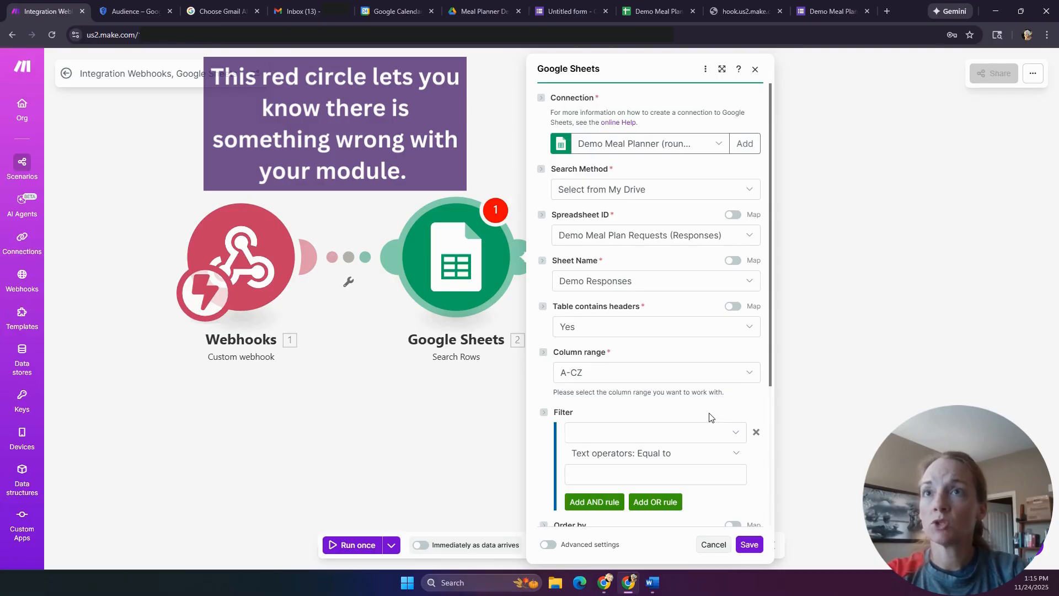
pyautogui.scroll(-4, 709, 416)
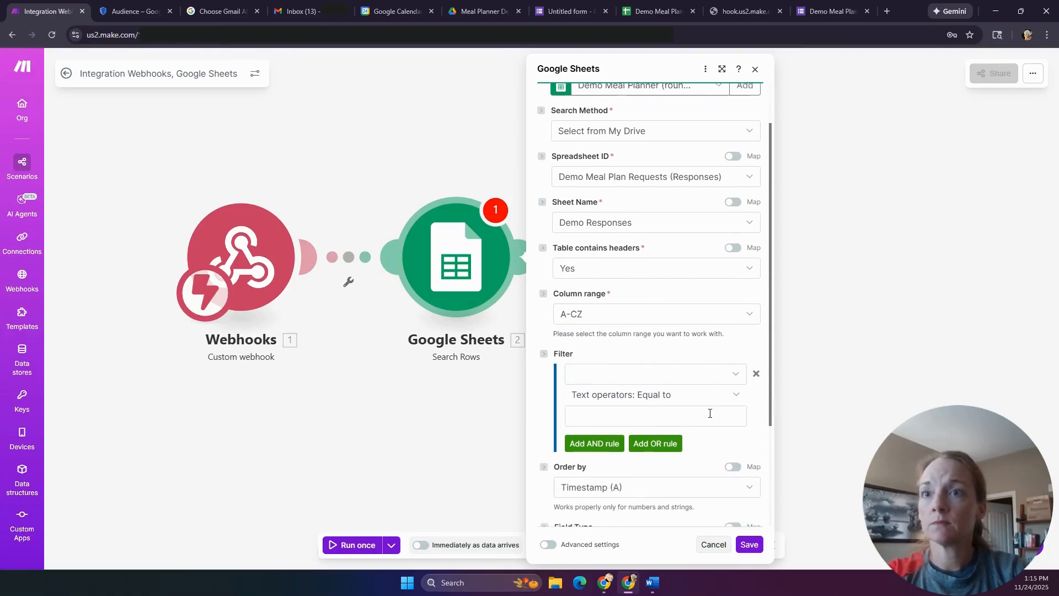
pyautogui.click(749, 545)
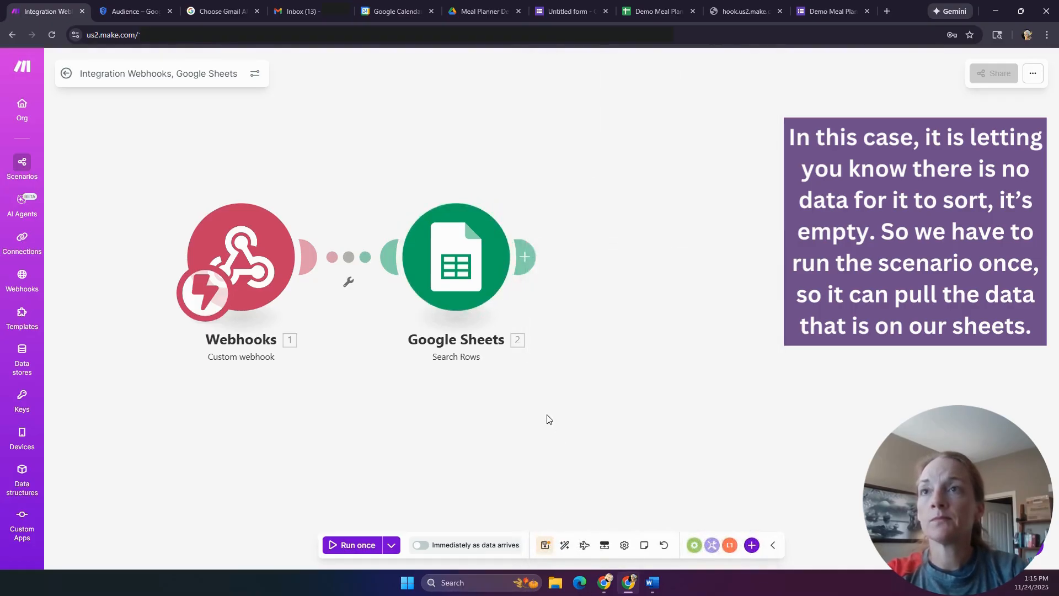
pyautogui.click(549, 545)
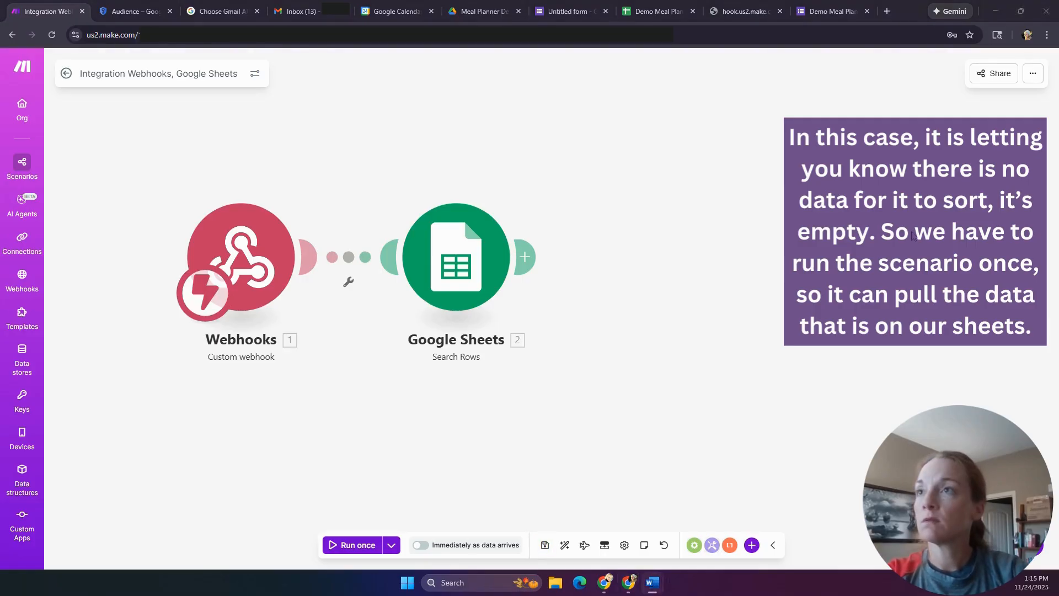
# - Copy the Demo Meal Planner Start webhook address to the clipboard
pyautogui.click(262, 300)
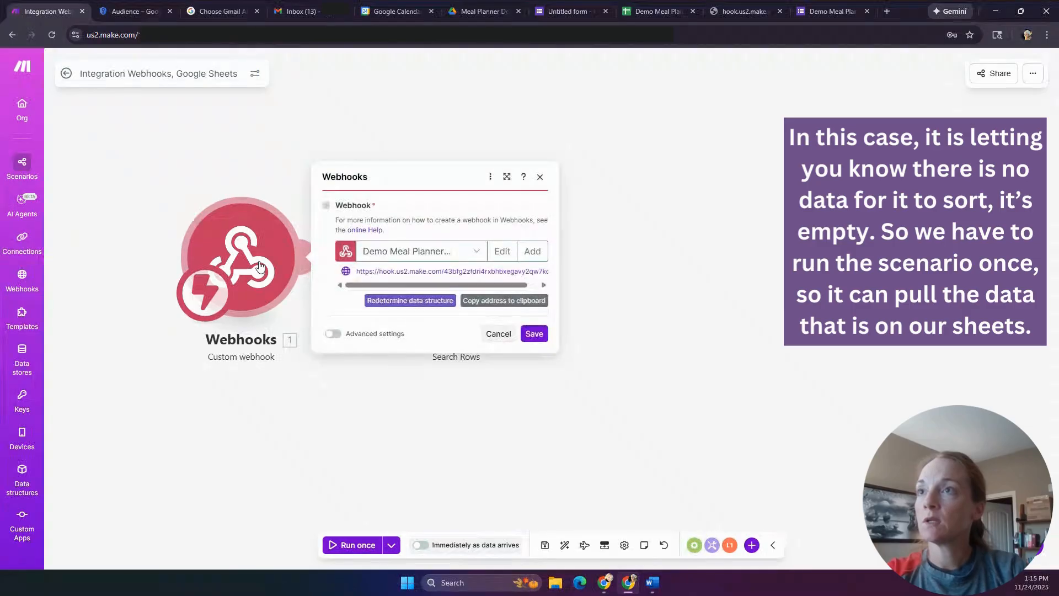
pyautogui.click(506, 302)
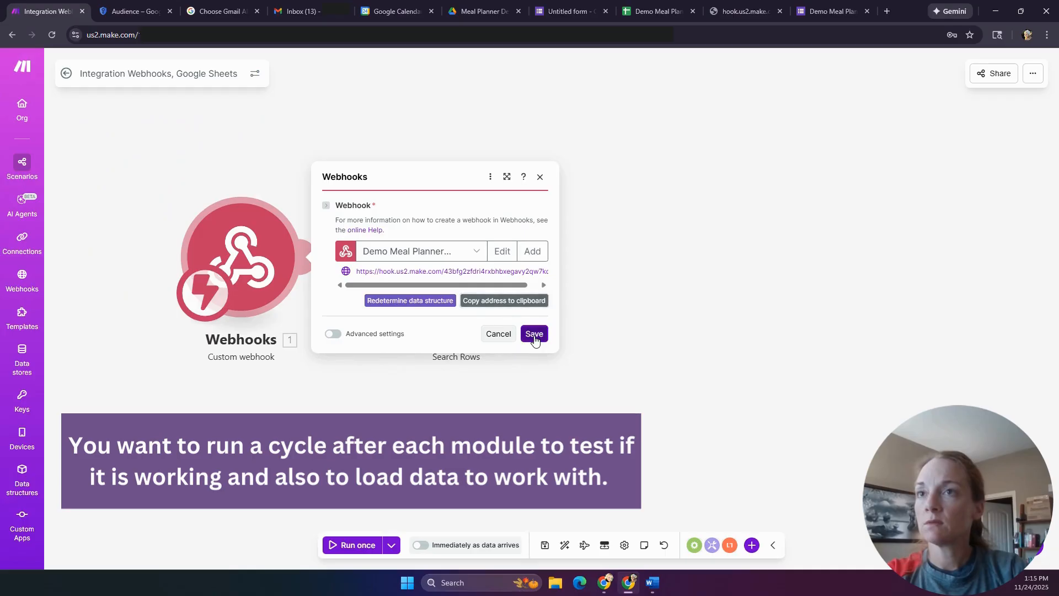
pyautogui.click(534, 335)
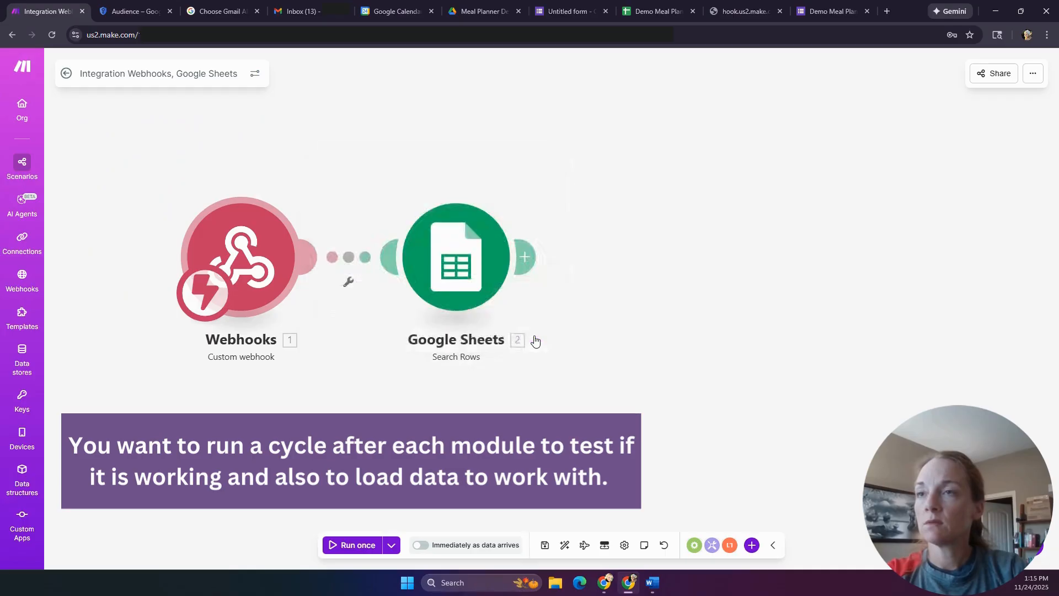
# - Run a test and confirm Search Rows returns the 11/26–11/29 response from row 2
pyautogui.click(359, 545)
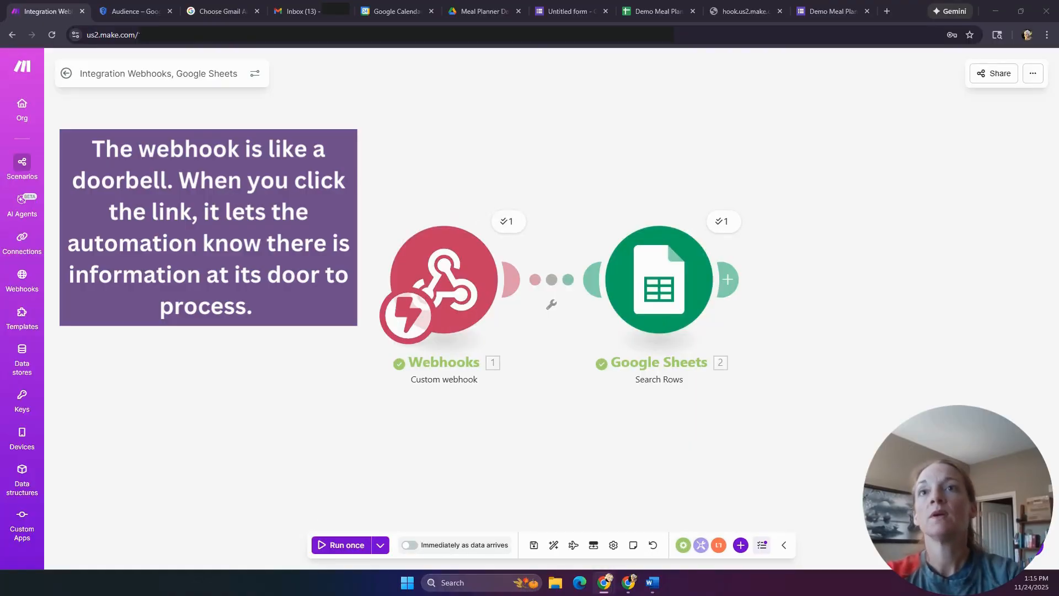
pyautogui.click(718, 223)
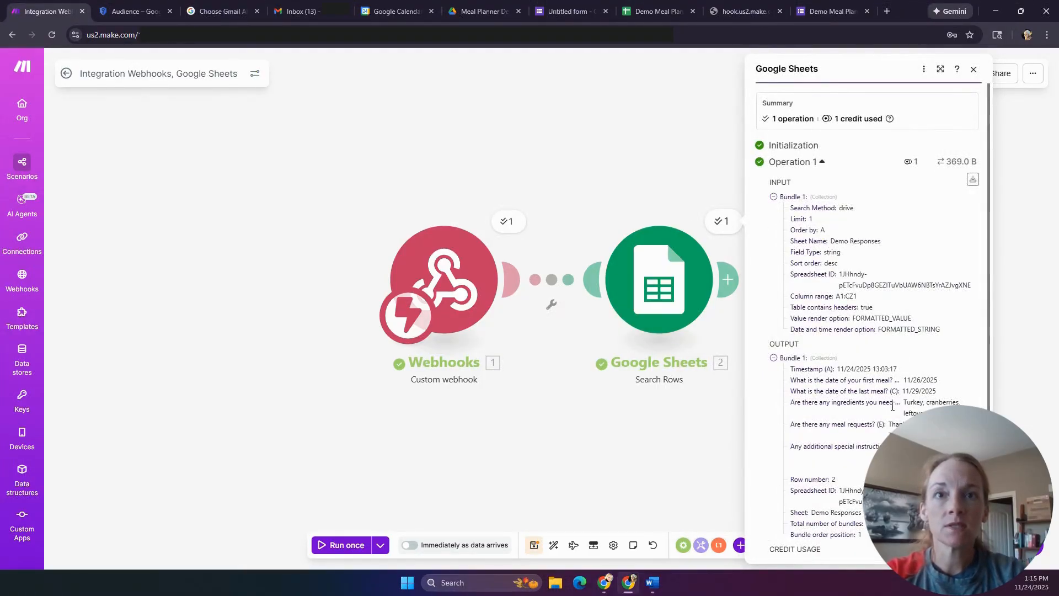
pyautogui.click(609, 456)
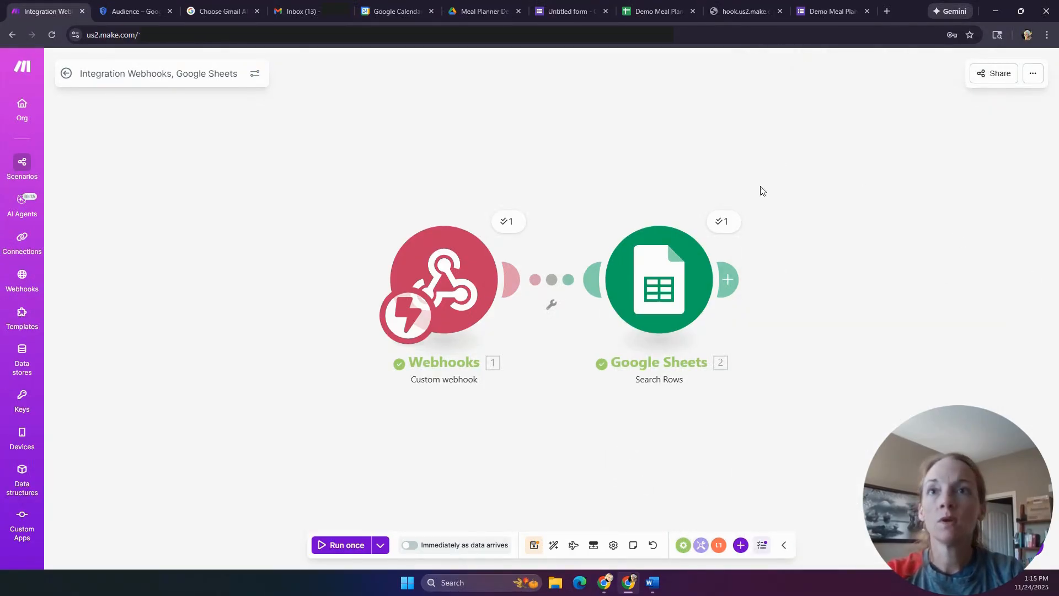
pyautogui.click(728, 279)
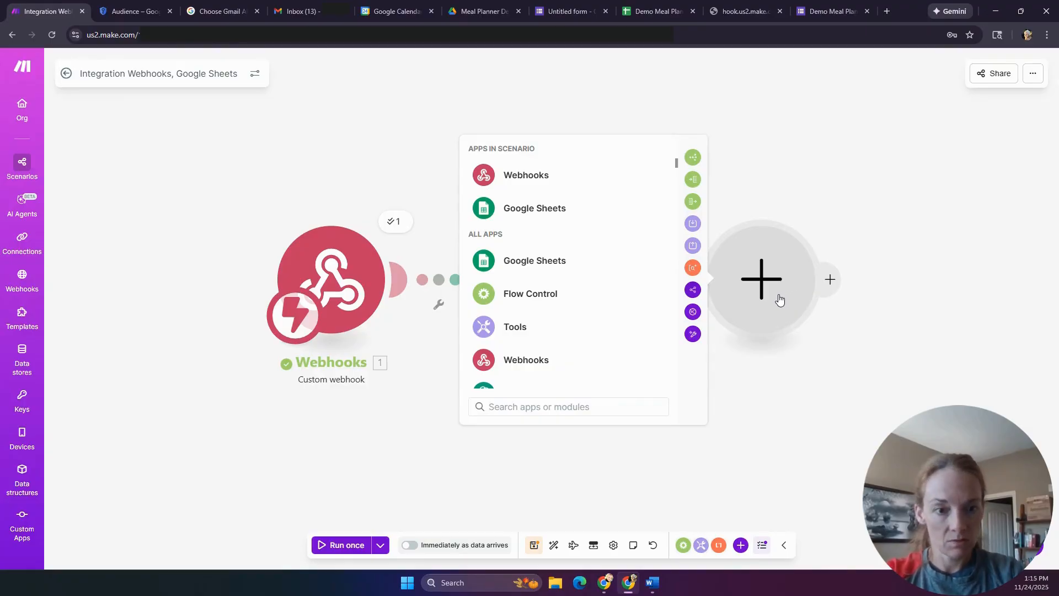
# - Add a Google Calendar Search Events module after the Search Rows module
pyautogui.scroll(-1, 576, 254)
pyautogui.scroll(-5, 571, 256)
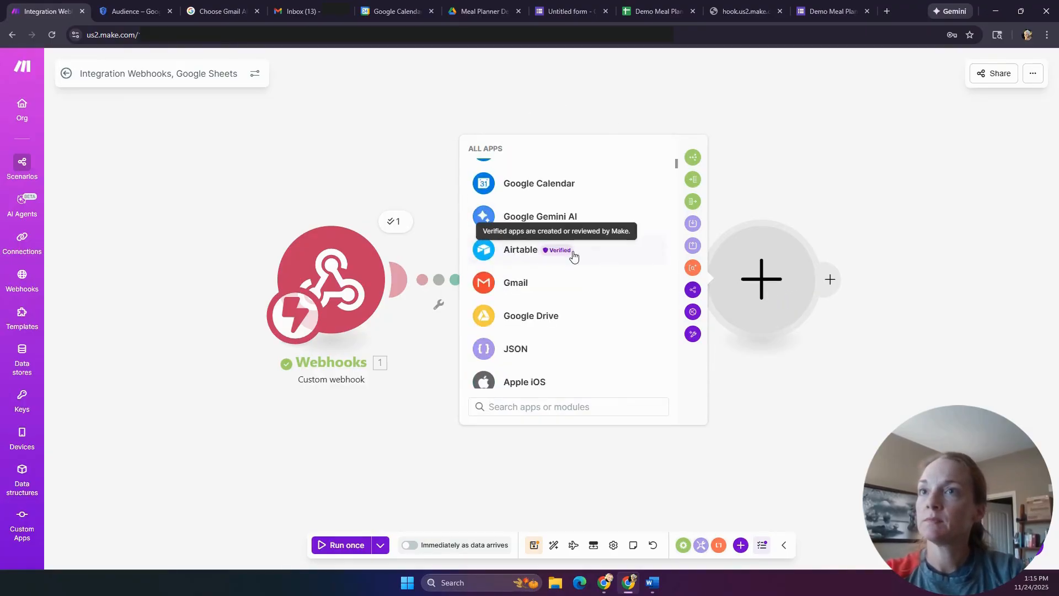
pyautogui.scroll(3, 570, 268)
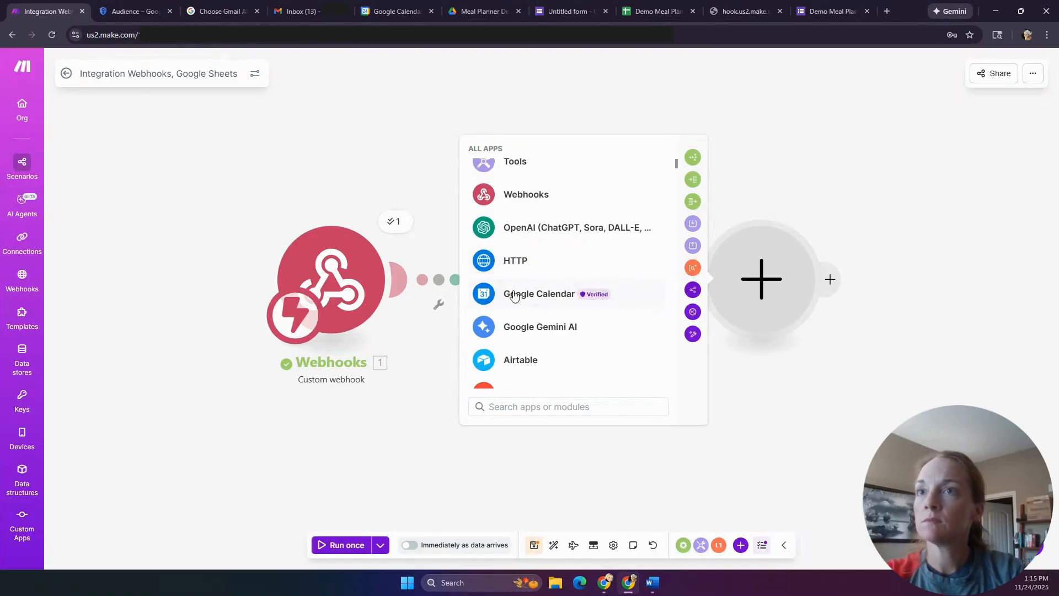
pyautogui.click(528, 297)
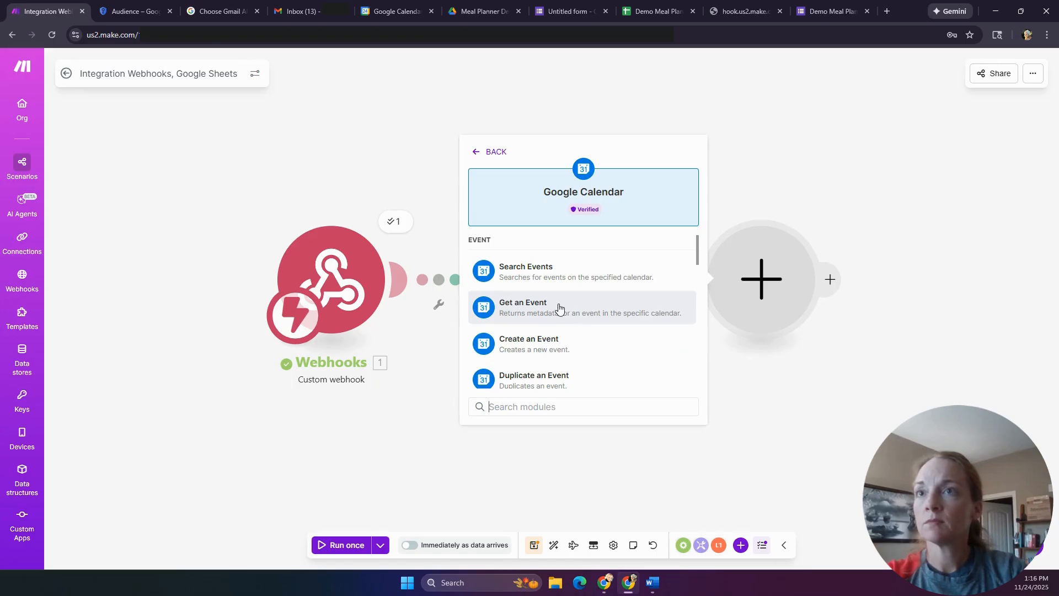
pyautogui.click(564, 272)
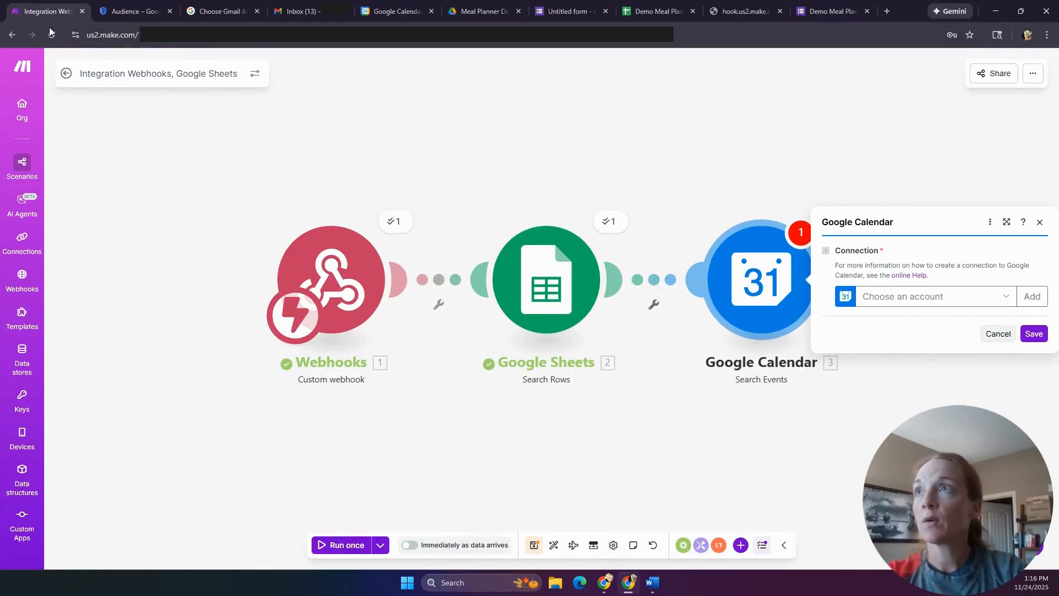
pyautogui.click(128, 12)
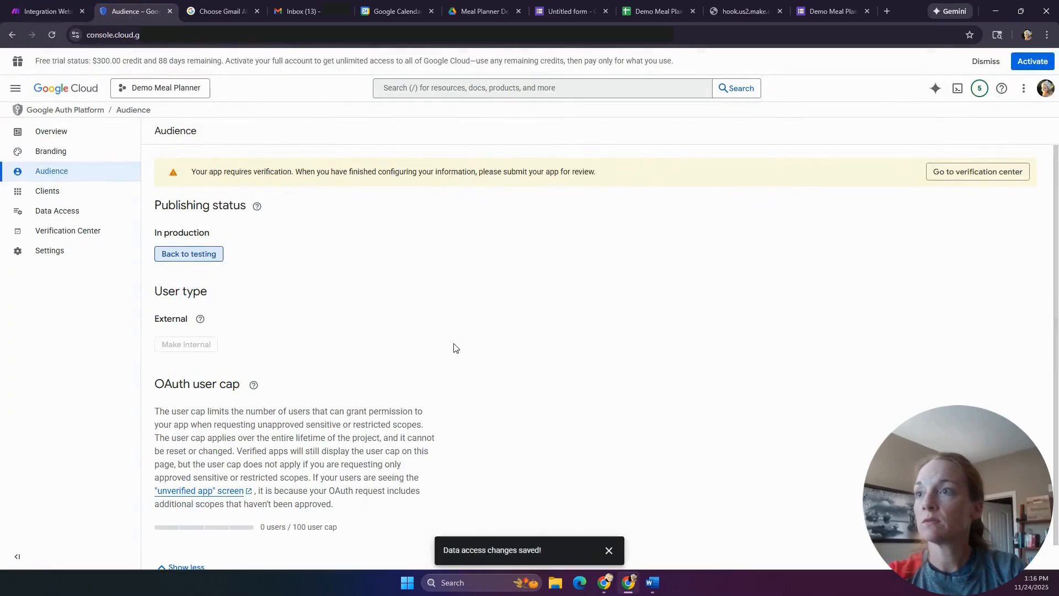
# - Start creating a new Web application OAuth client, then abandon it
pyautogui.click(45, 201)
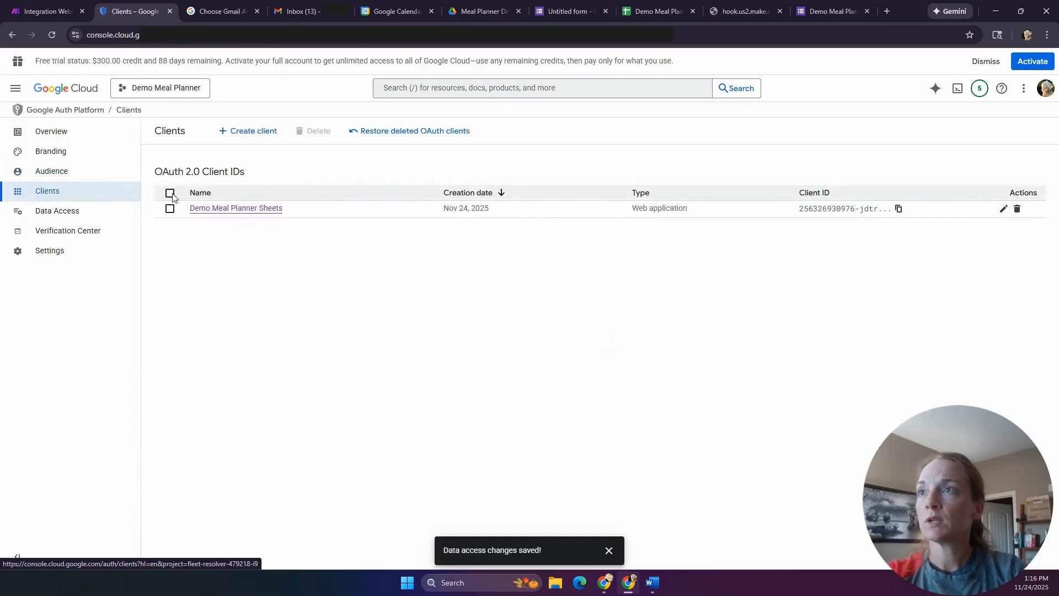
pyautogui.click(237, 131)
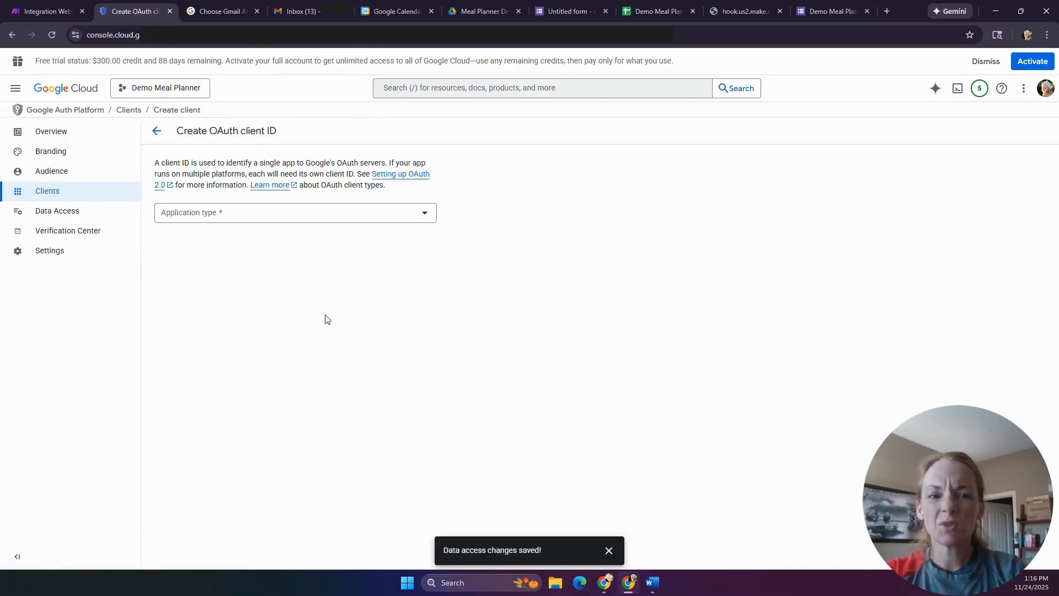
pyautogui.click(381, 213)
pyautogui.click(242, 223)
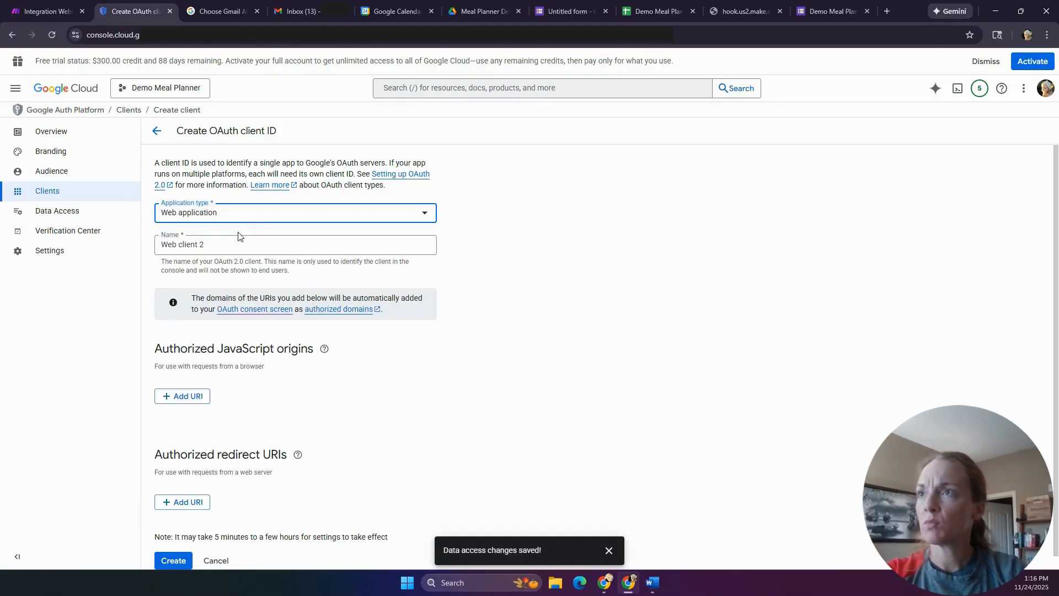
pyautogui.click(220, 245)
pyautogui.moveTo(221, 244); pyautogui.dragTo(146, 246)
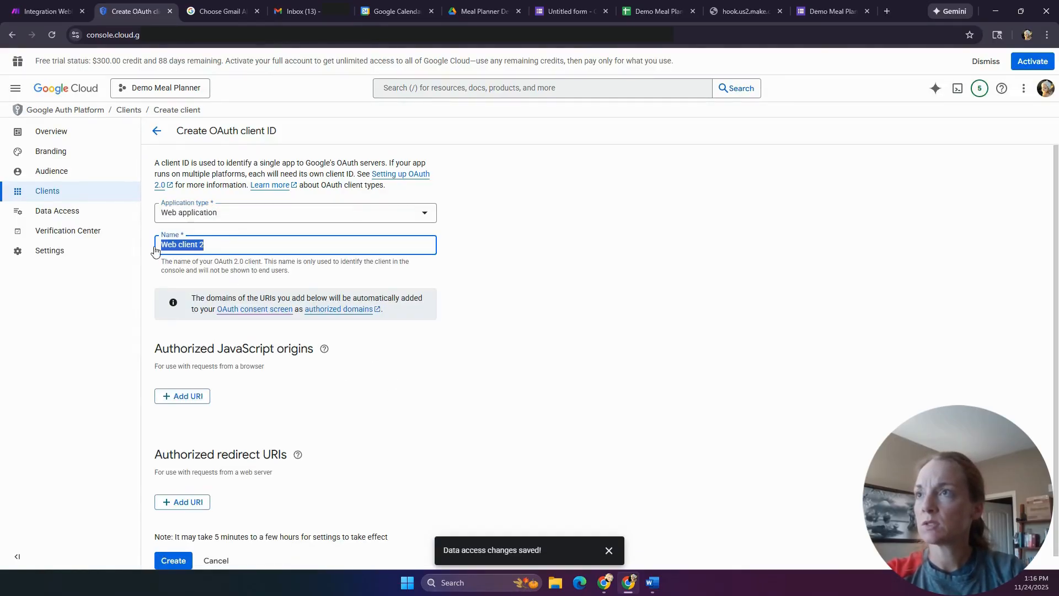
pyautogui.write('Demo Meal')
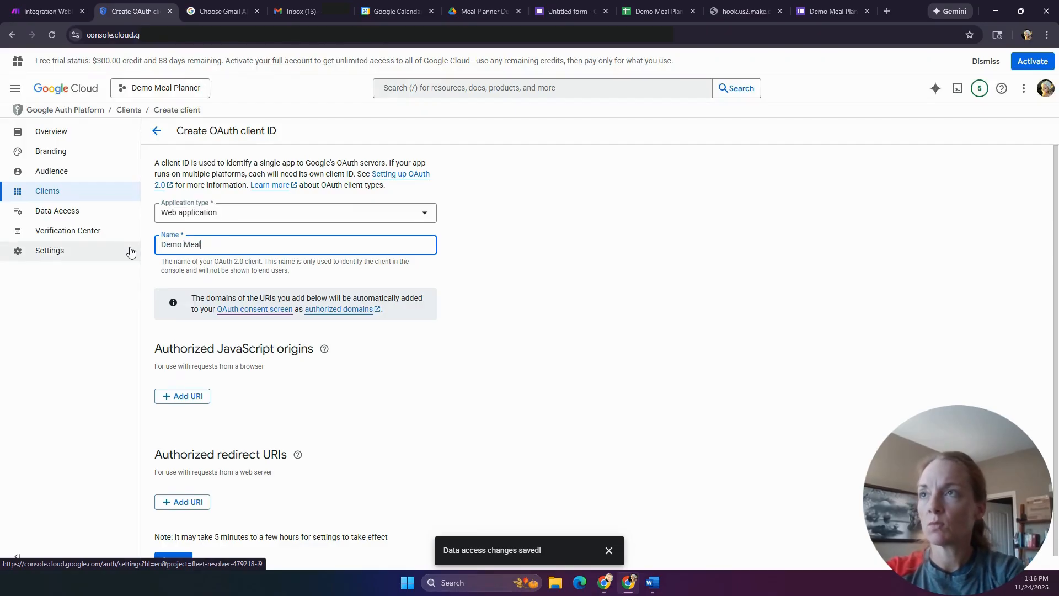
pyautogui.write(' Plann')
pyautogui.press('BackSpace')
pyautogui.press('BackSpace')
pyautogui.press('BackSpace')
pyautogui.press('BackSpace')
pyautogui.press('BackSpace')
pyautogui.press('BackSpace')
pyautogui.press('BackSpace')
pyautogui.press('BackSpace')
pyautogui.press('BackSpace')
pyautogui.press('BackSpace')
pyautogui.press('BackSpace')
pyautogui.press('BackSpace')
pyautogui.press('BackSpace')
pyautogui.press('BackSpace')
pyautogui.press('BackSpace')
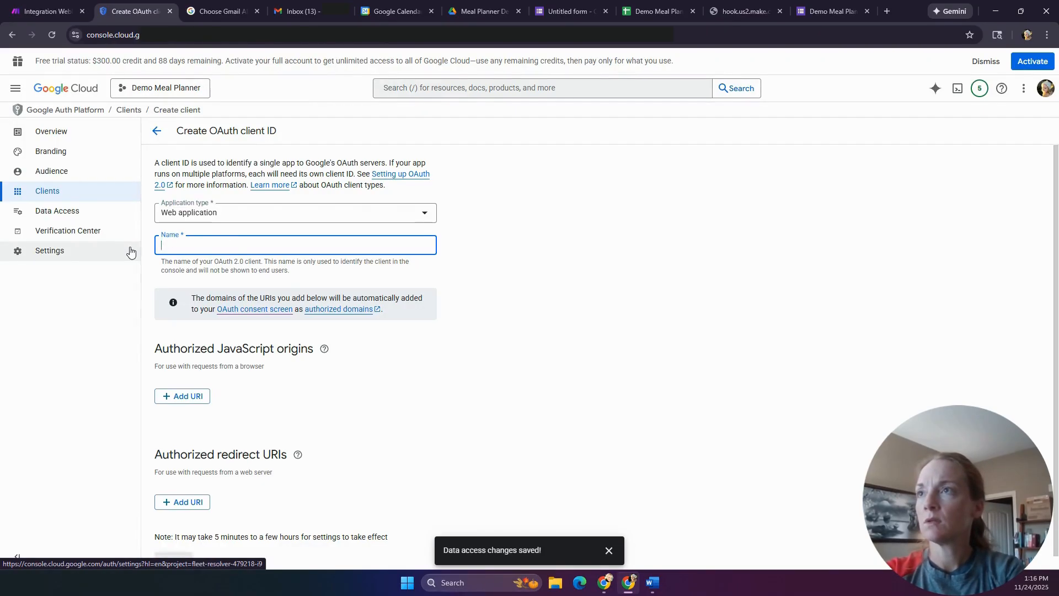
pyautogui.click(157, 137)
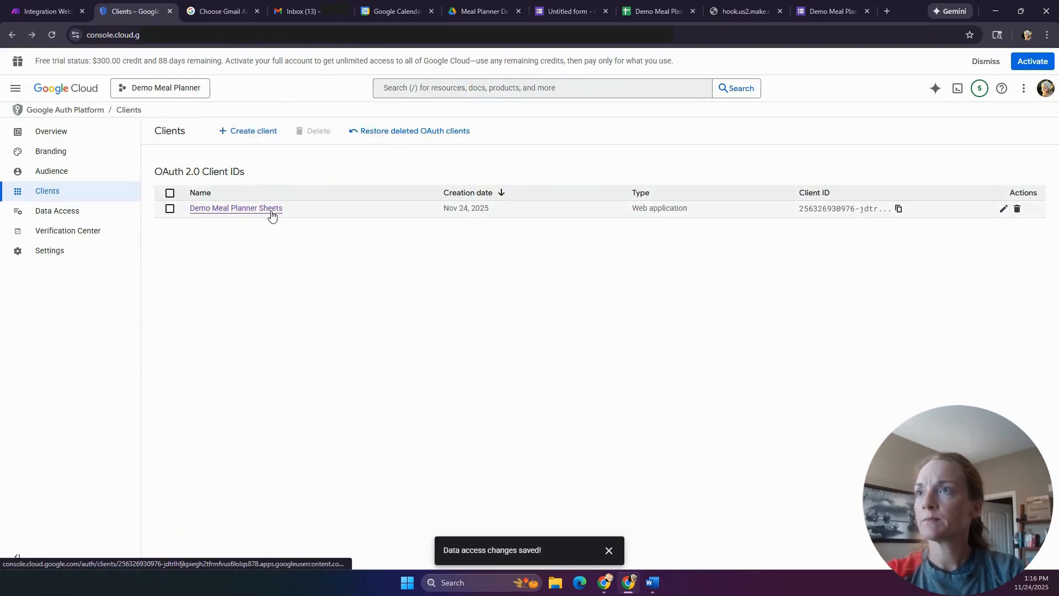
# - Rename the Demo Meal Planner Sheets OAuth client to 'Demo Meal Planner' and save it
pyautogui.click(271, 215)
pyautogui.click(283, 188)
pyautogui.press('BackSpace')
pyautogui.press('BackSpace')
pyautogui.press('BackSpace')
pyautogui.press('BackSpace')
pyautogui.press('BackSpace')
pyautogui.press('BackSpace')
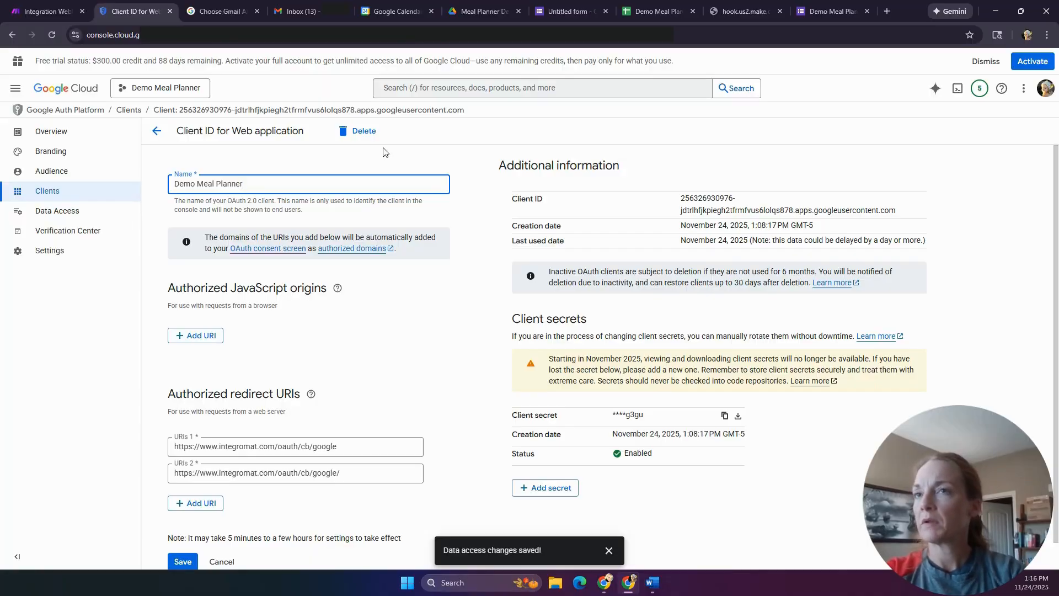
pyautogui.click(486, 166)
pyautogui.scroll(-1, 486, 166)
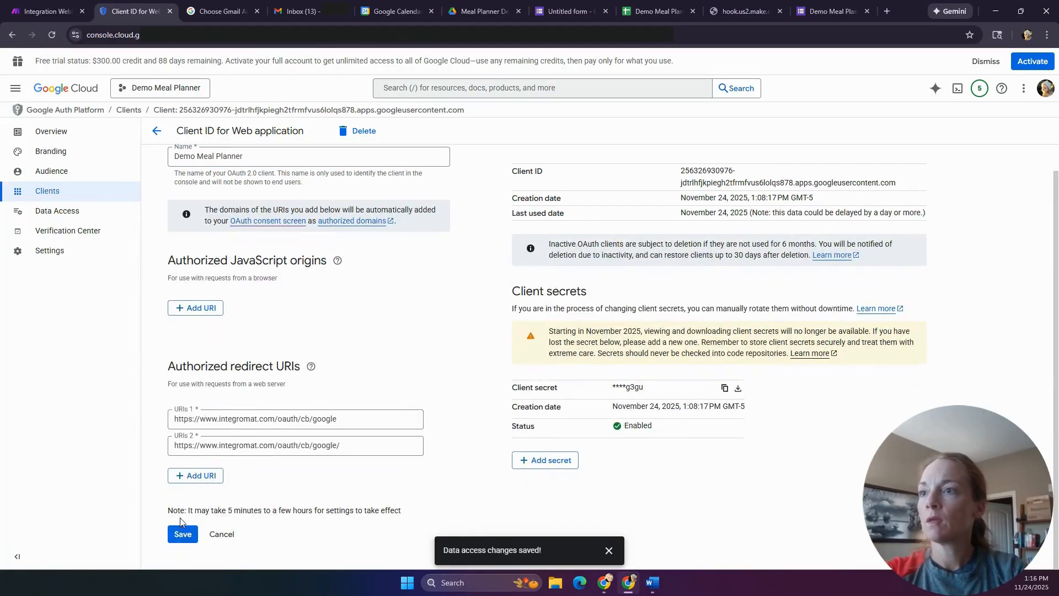
pyautogui.click(182, 535)
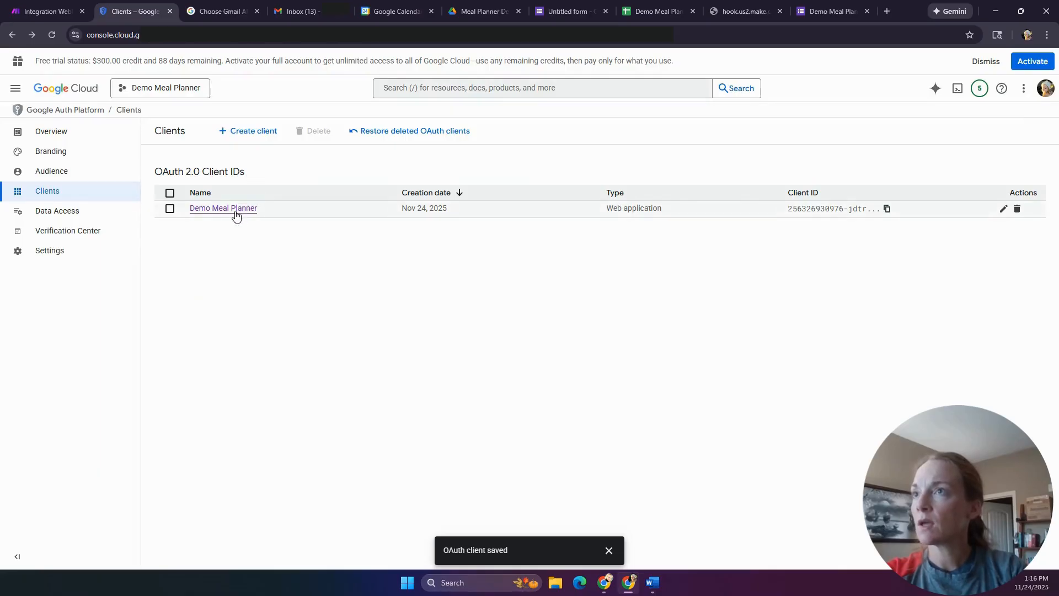
pyautogui.click(76, 216)
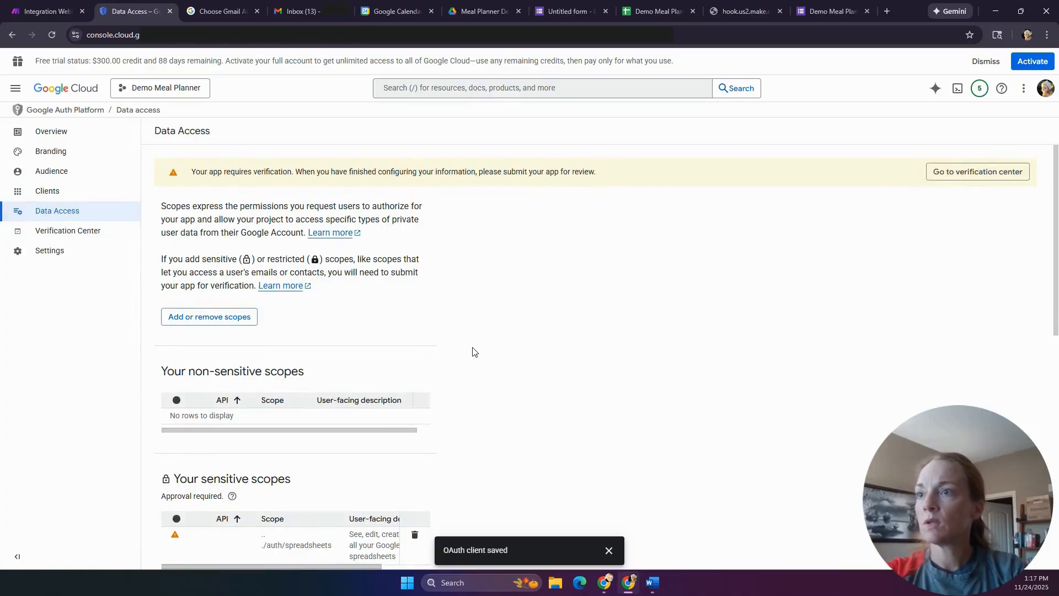
# - Leave the OAuth scopes unchanged and return to the OAuth overview
pyautogui.click(230, 319)
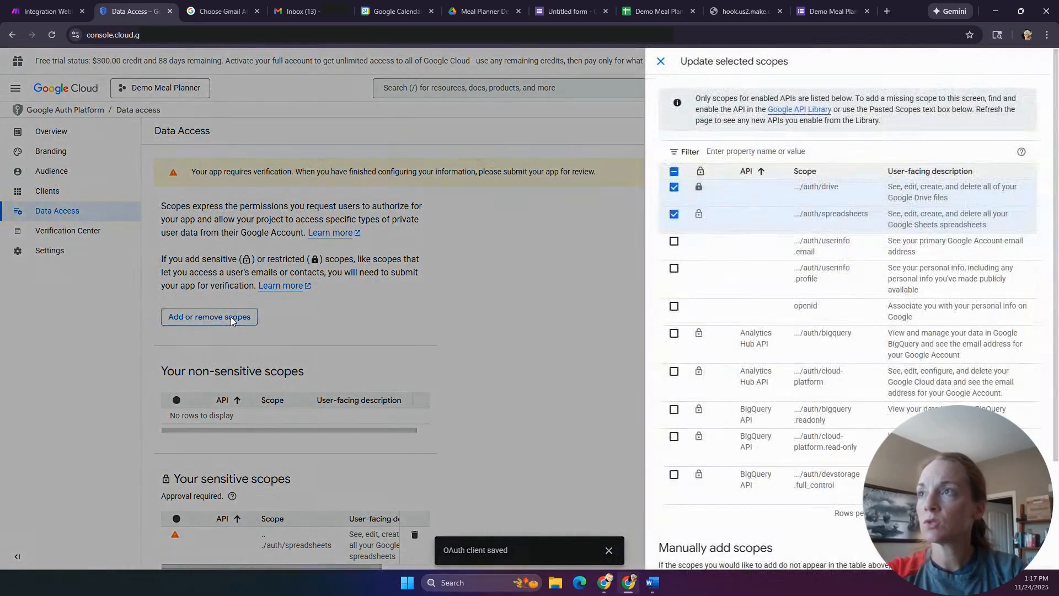
pyautogui.click(65, 147)
pyautogui.click(62, 137)
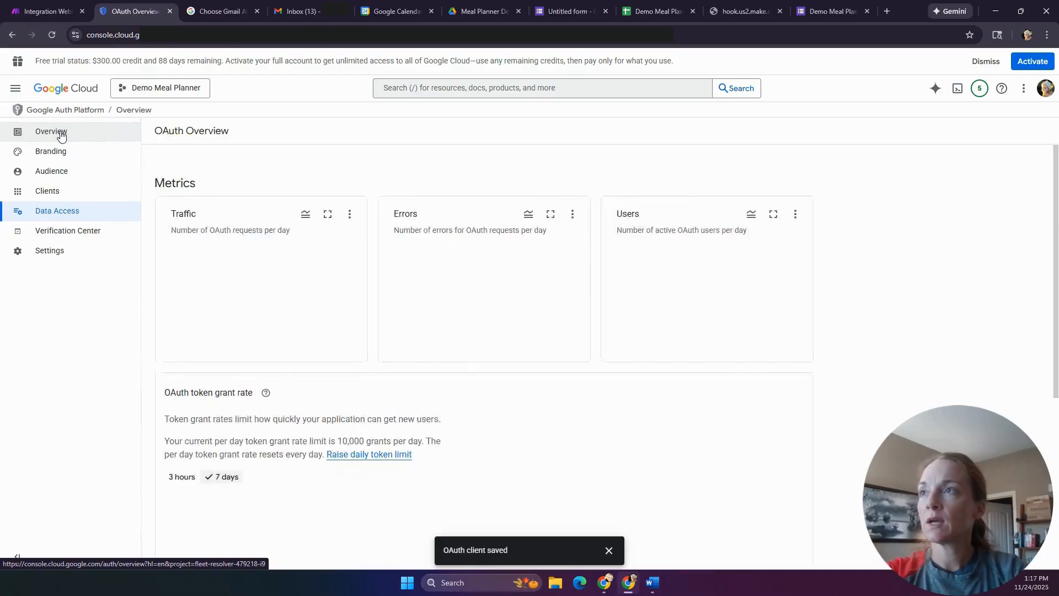
# - Find Google Calendar API in the API Library from Enabled APIs & services and enable it
pyautogui.click(16, 88)
pyautogui.moveTo(72, 313)
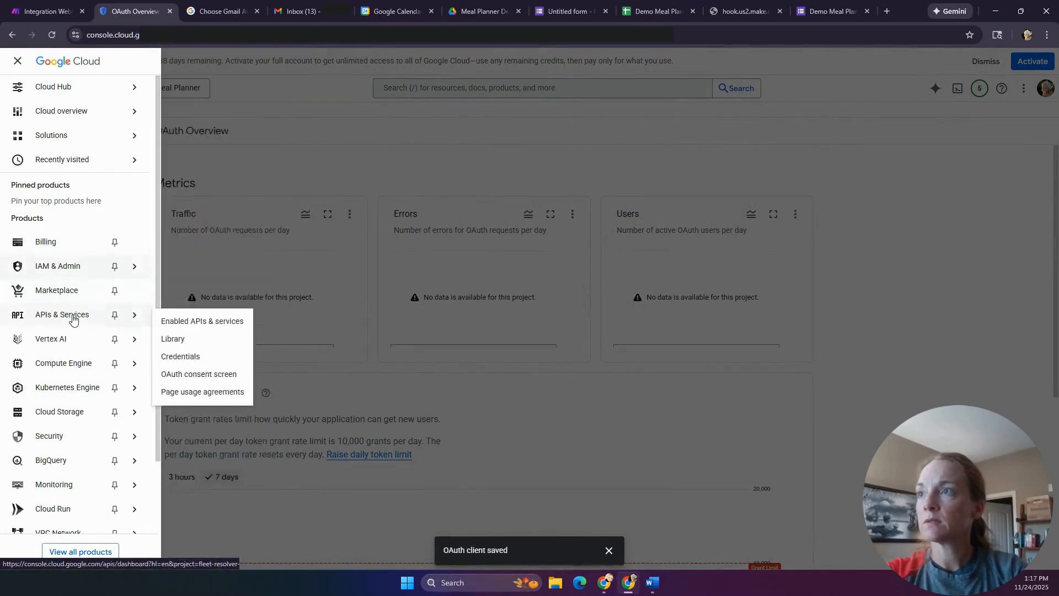
pyautogui.click(190, 322)
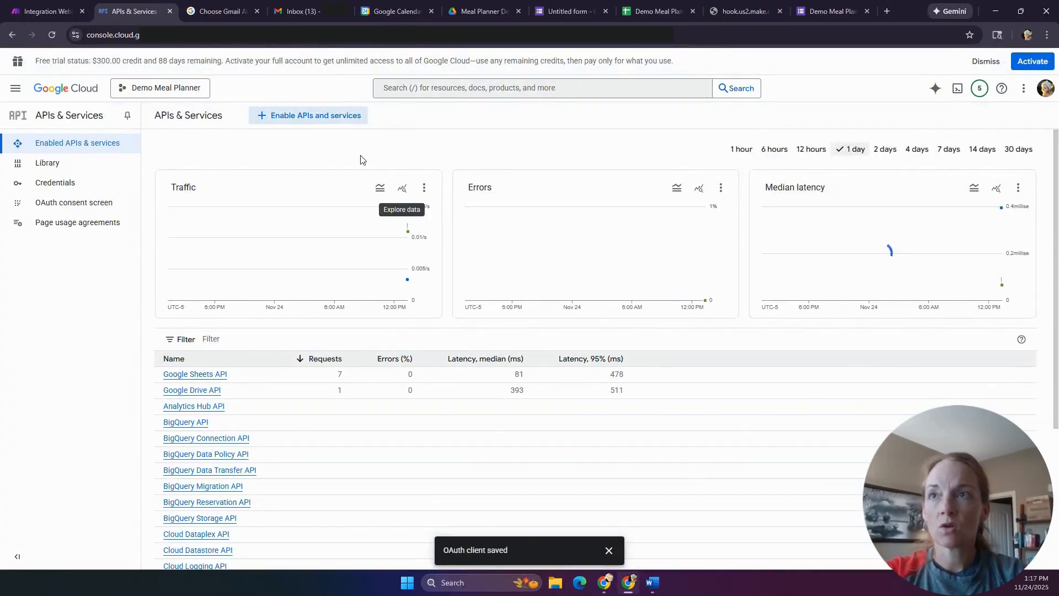
pyautogui.click(276, 115)
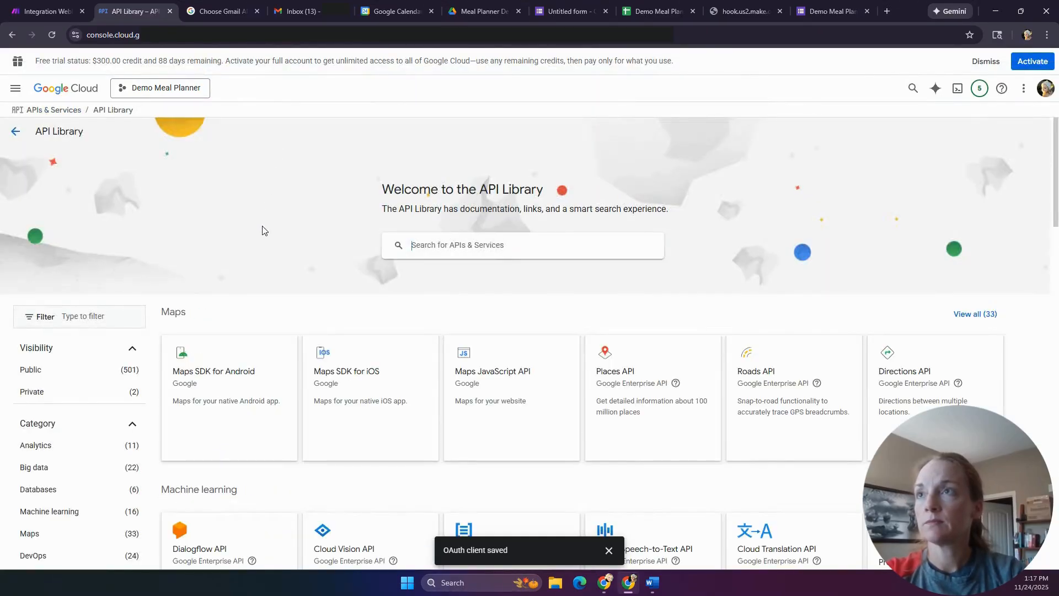
pyautogui.scroll(-9, 339, 288)
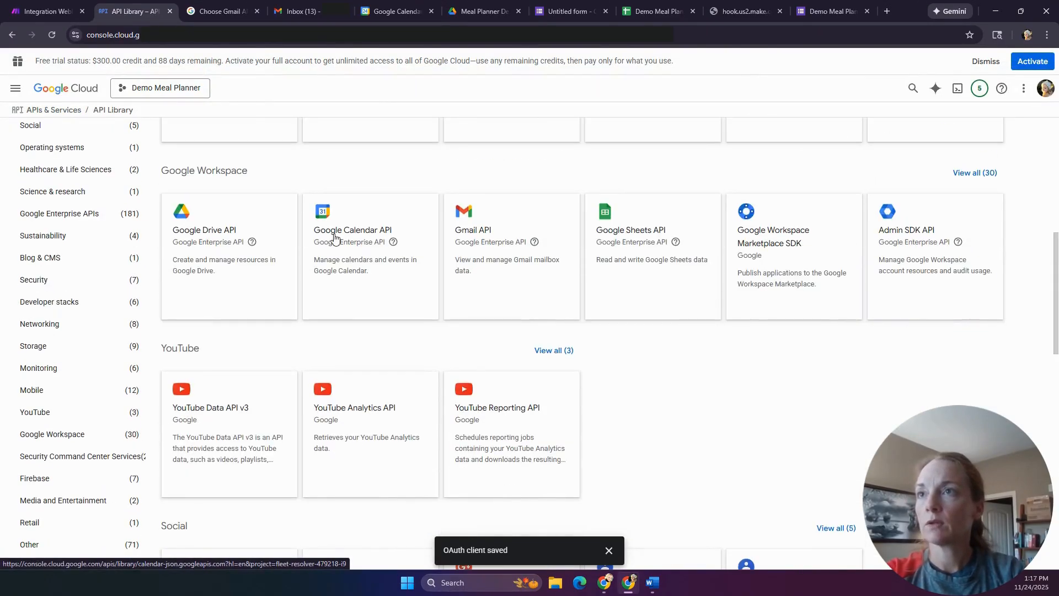
pyautogui.click(334, 237)
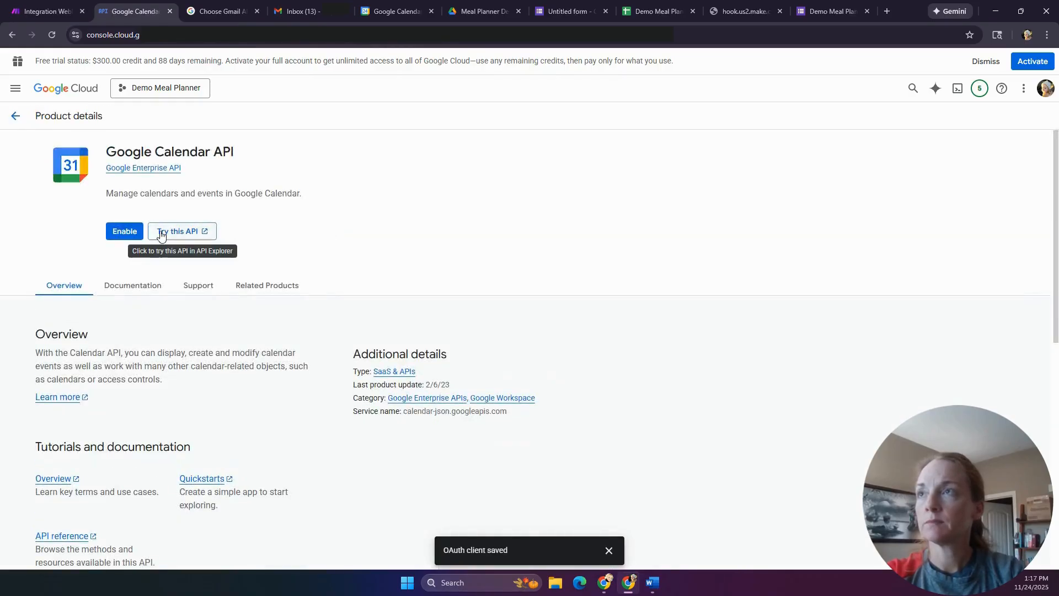
pyautogui.click(122, 234)
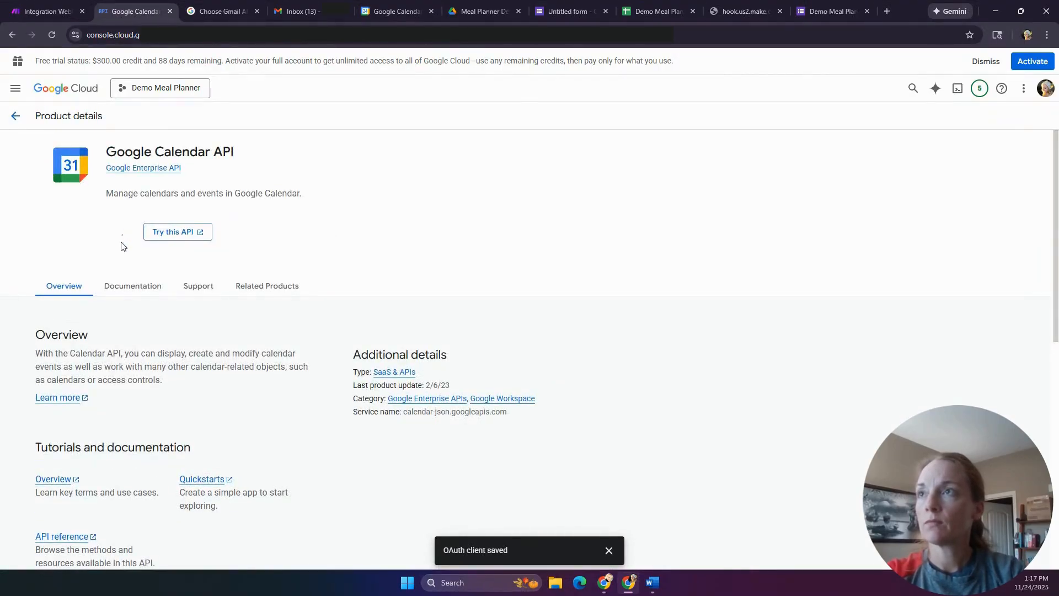
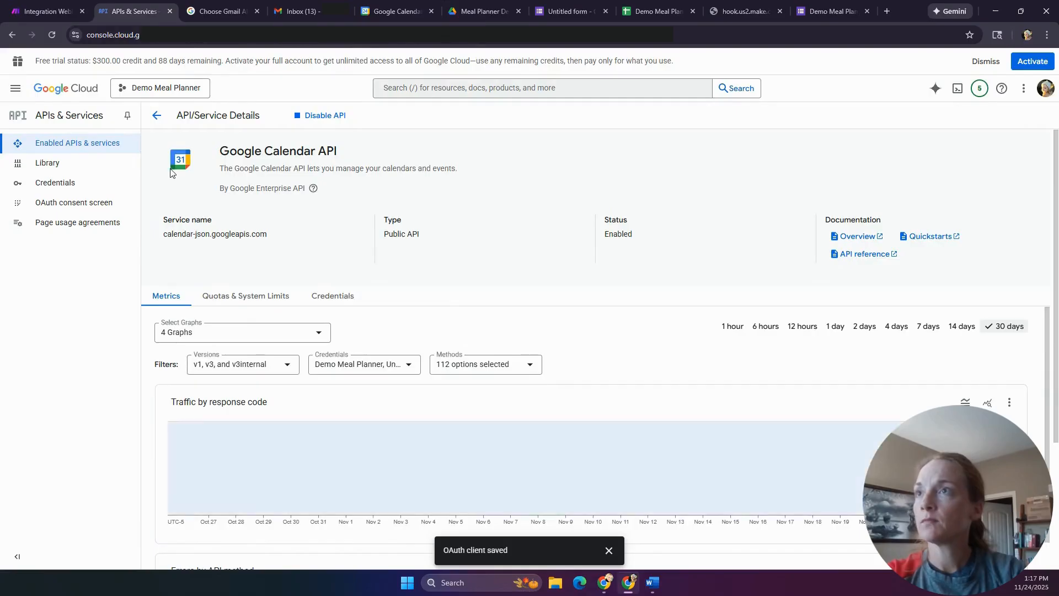
# - Review the Demo Meal Planner OAuth client's redirect URIs, then go to the Data Access page
pyautogui.click(61, 184)
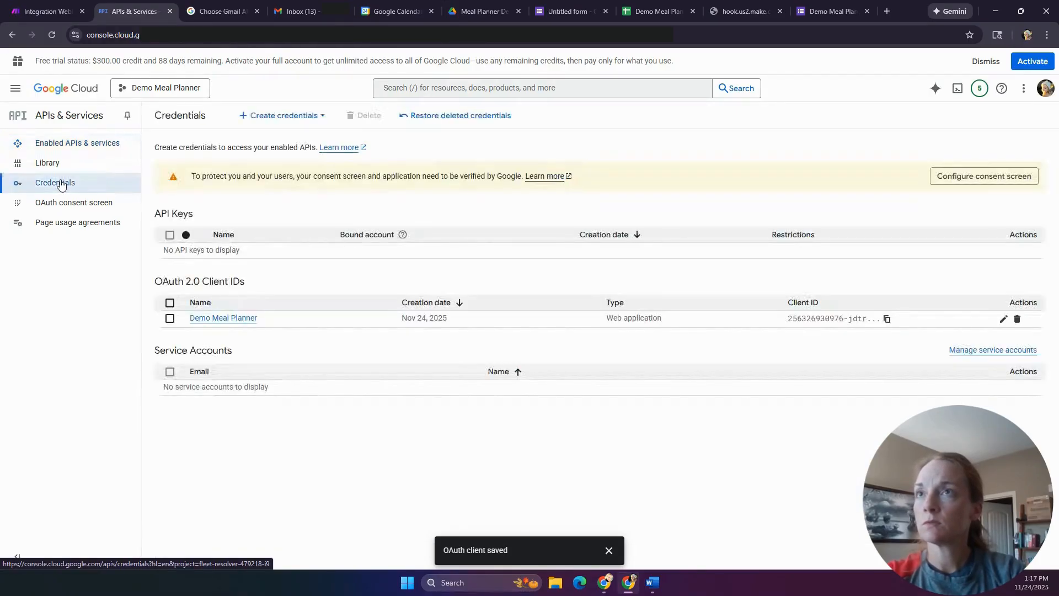
pyautogui.click(237, 320)
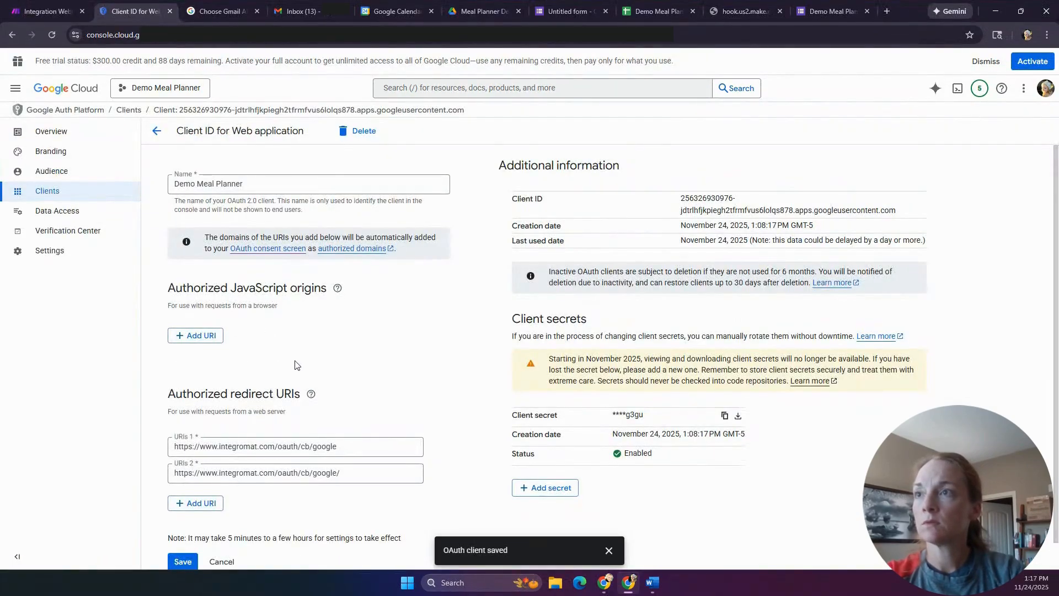
pyautogui.scroll(-1, 294, 364)
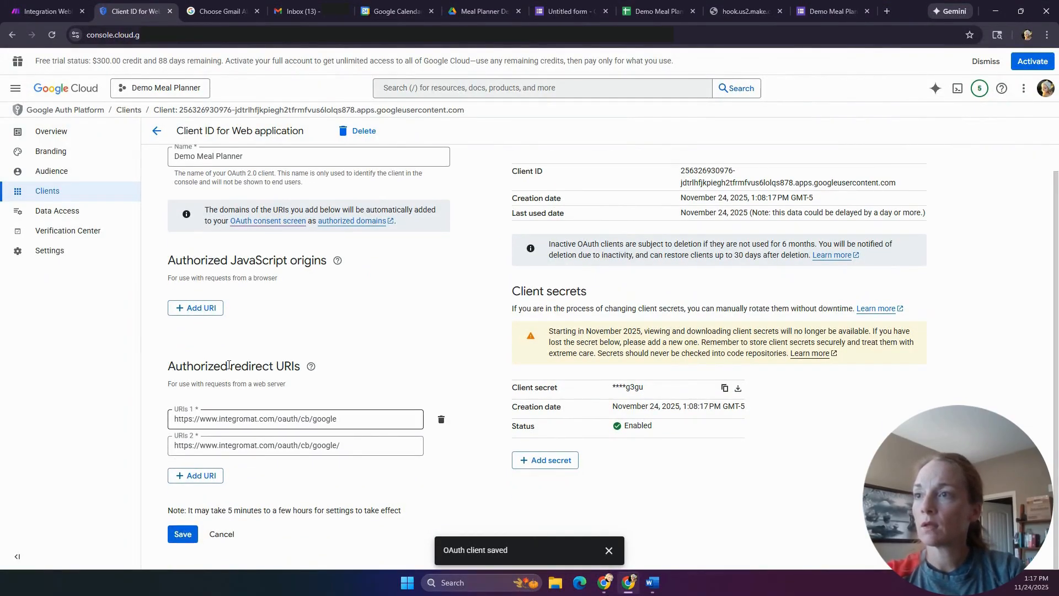
pyautogui.scroll(1, 297, 345)
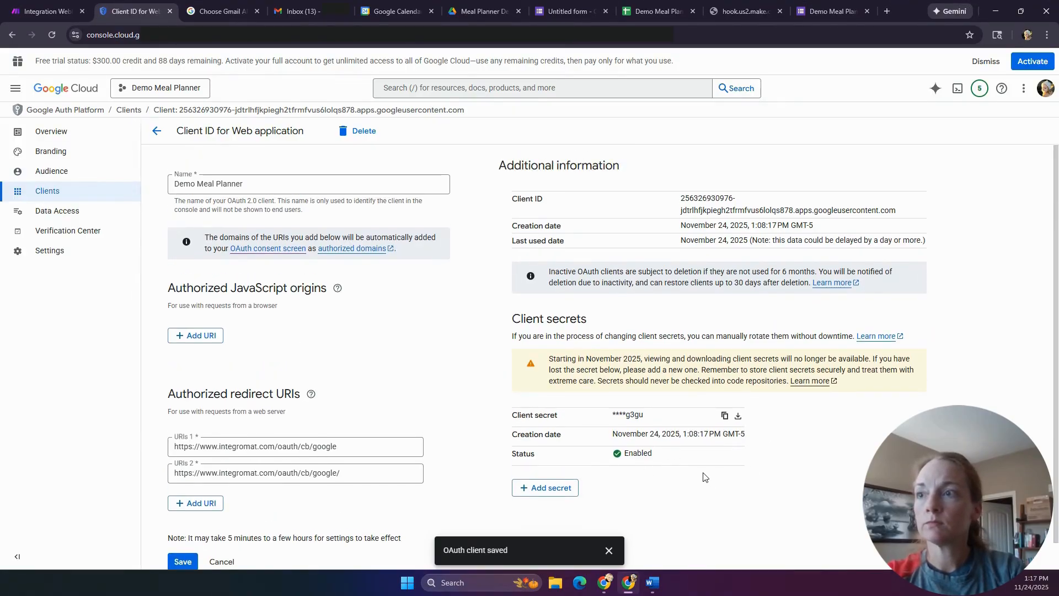
pyautogui.click(73, 219)
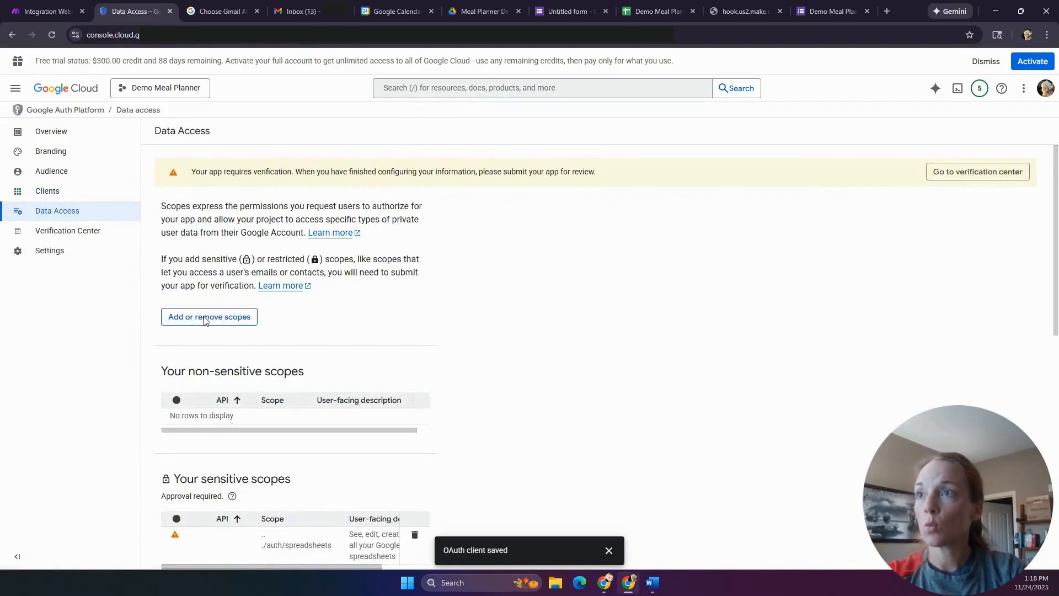
# - Filter scopes for 'calendar' and add the Google Calendar .../auth/calendar scope to the app
pyautogui.click(206, 318)
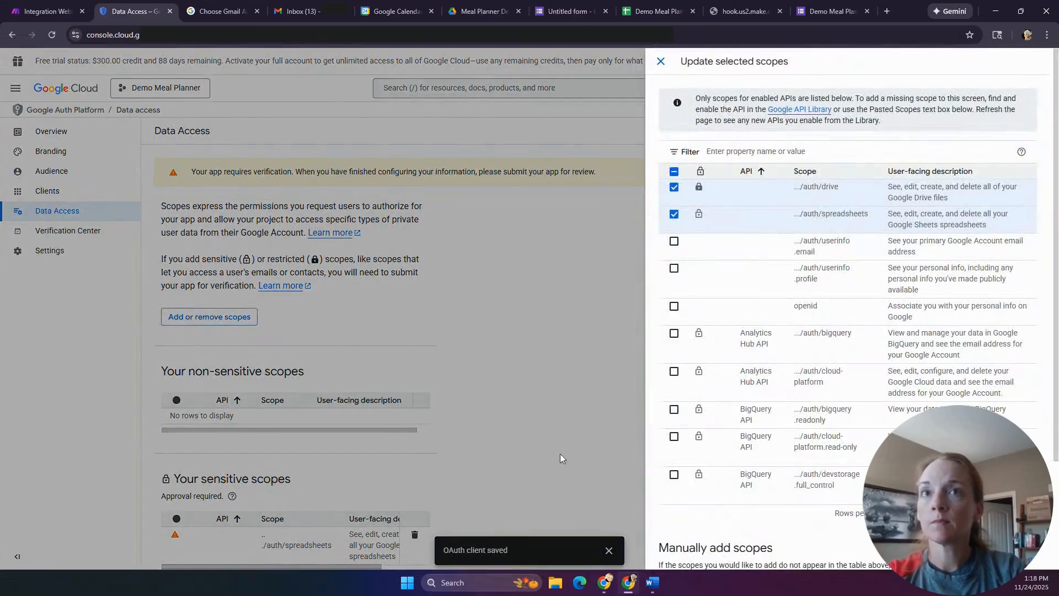
pyautogui.click(851, 148)
pyautogui.write('calendar')
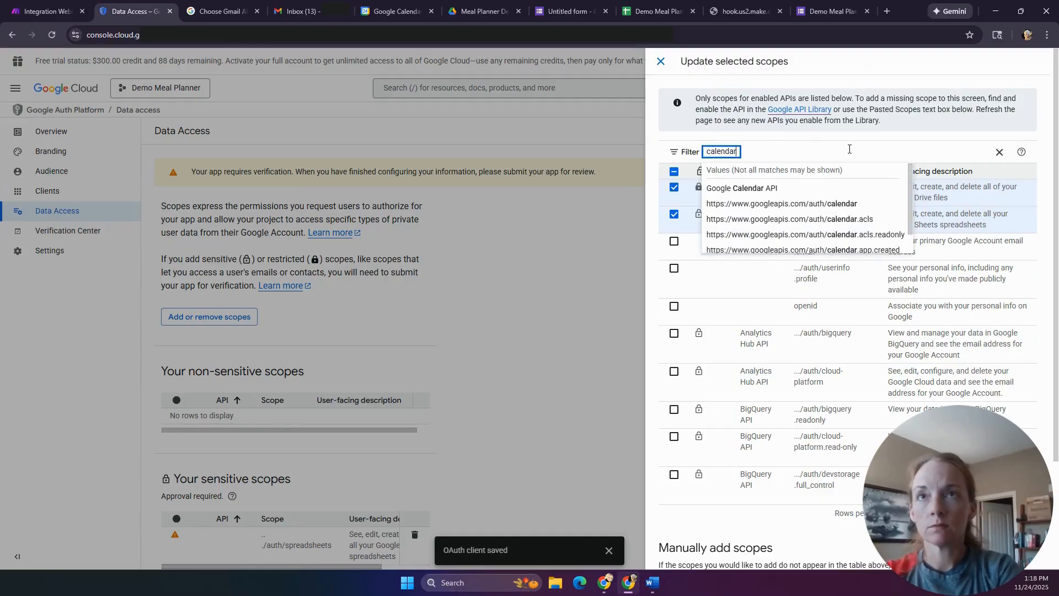
pyautogui.click(851, 209)
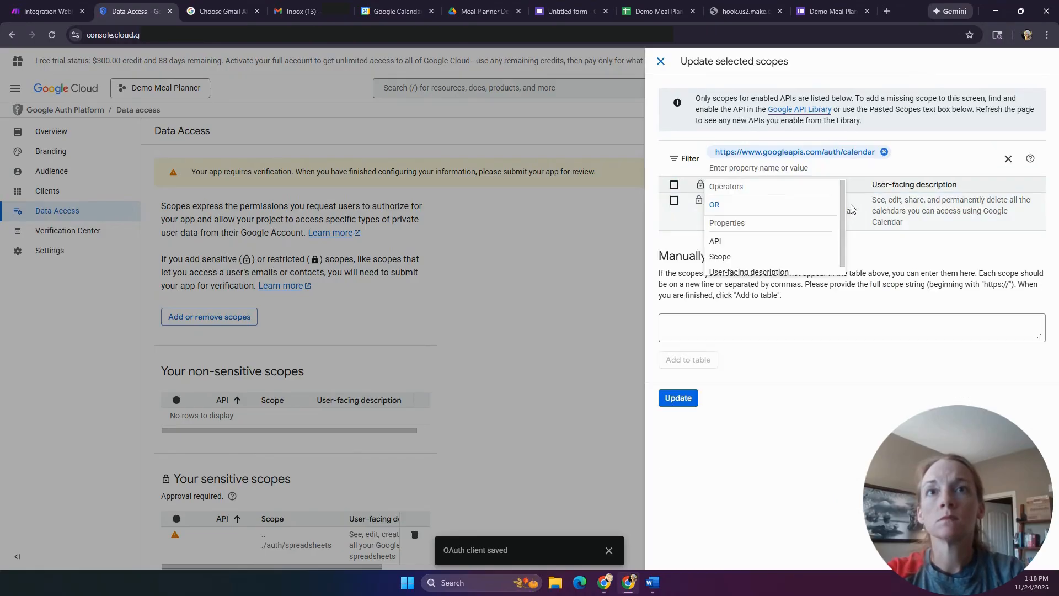
pyautogui.click(941, 247)
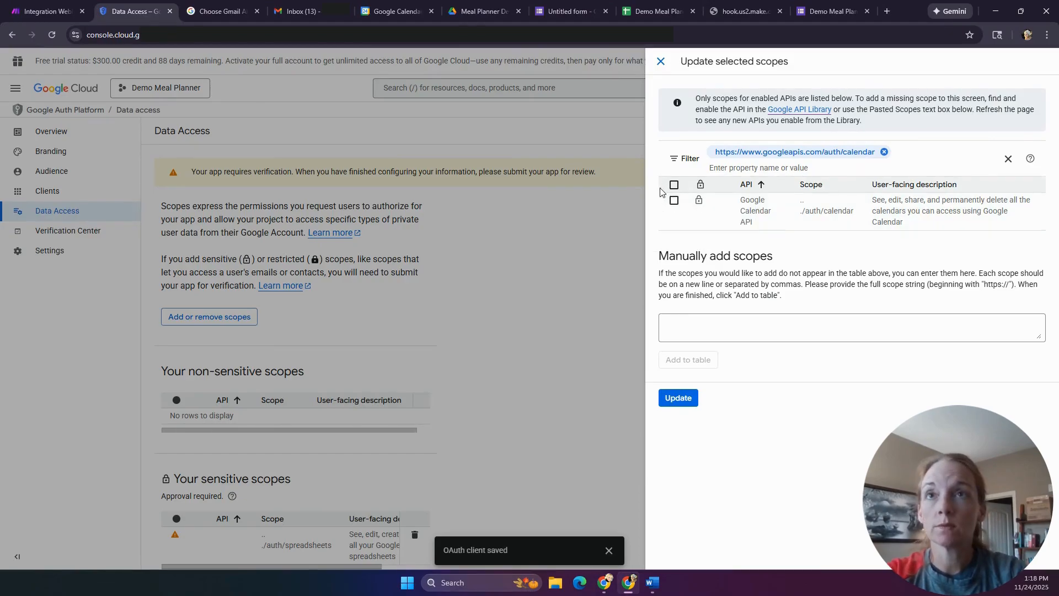
pyautogui.click(674, 201)
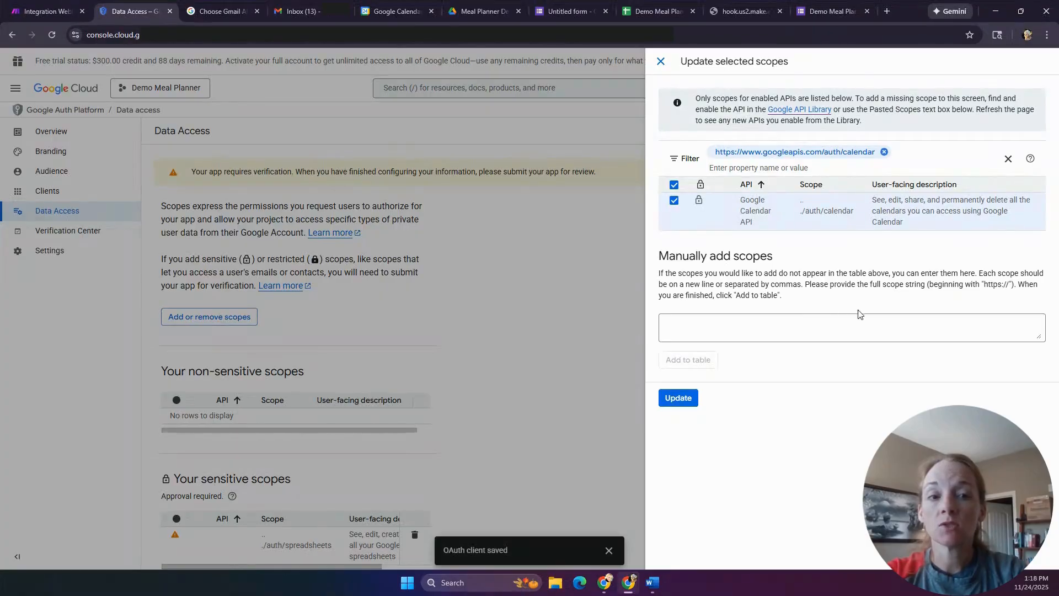
pyautogui.click(679, 398)
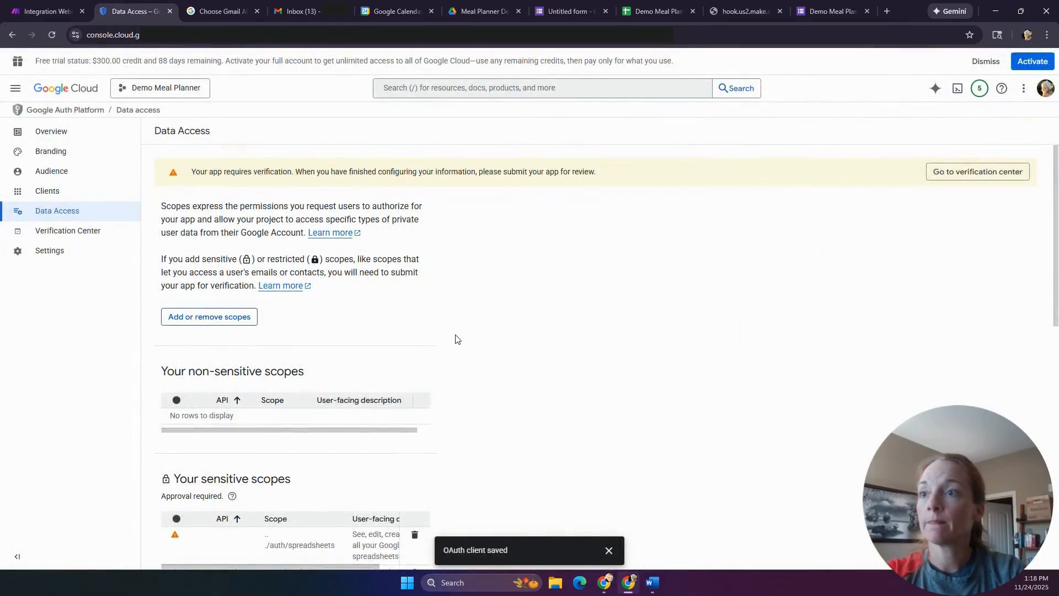
# - Save the data access changes and return to the Make scenario
pyautogui.scroll(-6, 451, 324)
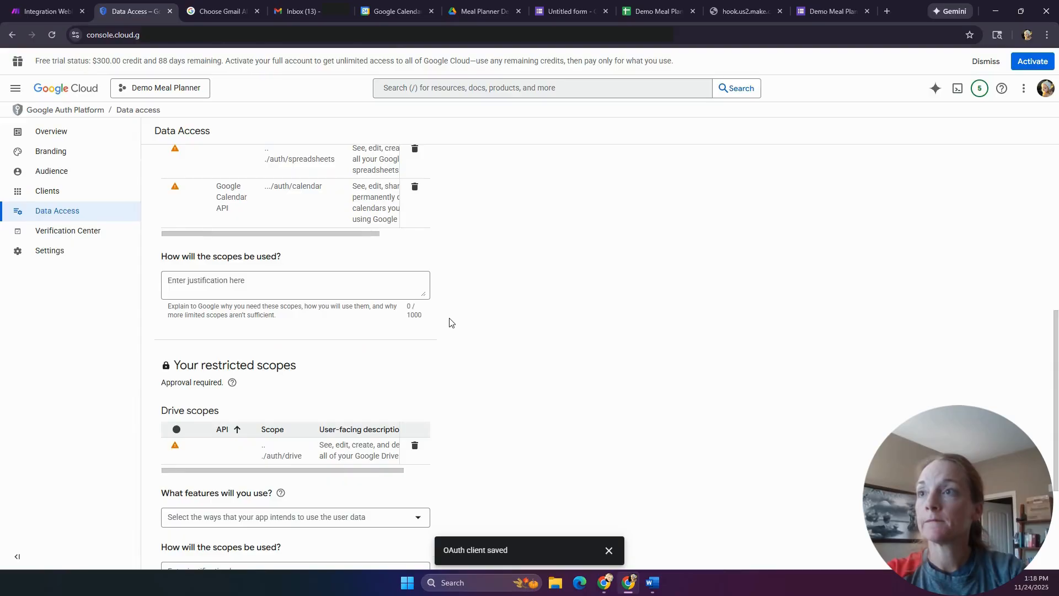
pyautogui.scroll(-3, 450, 323)
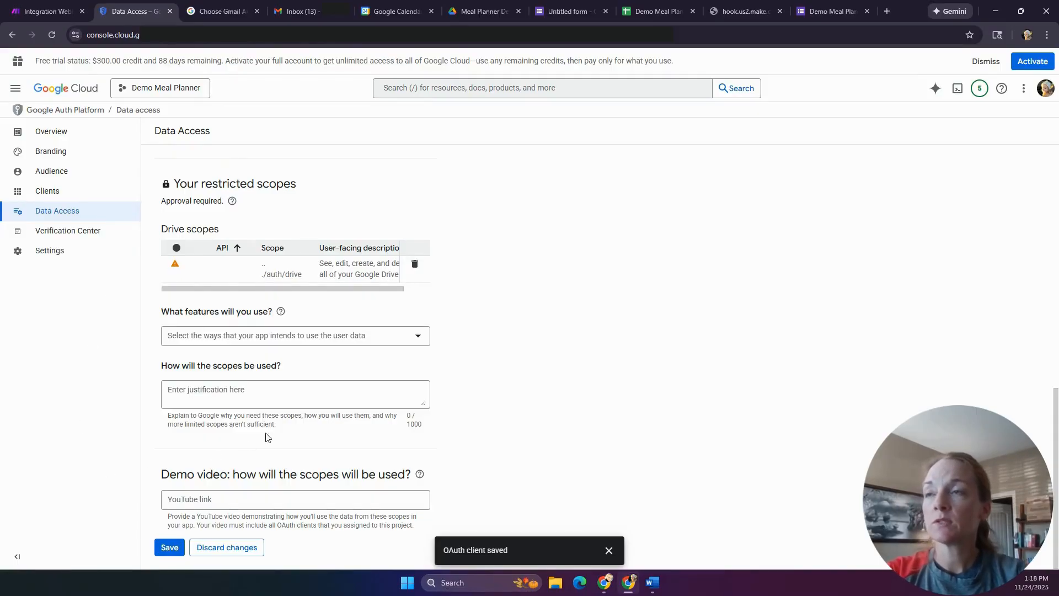
pyautogui.click(171, 548)
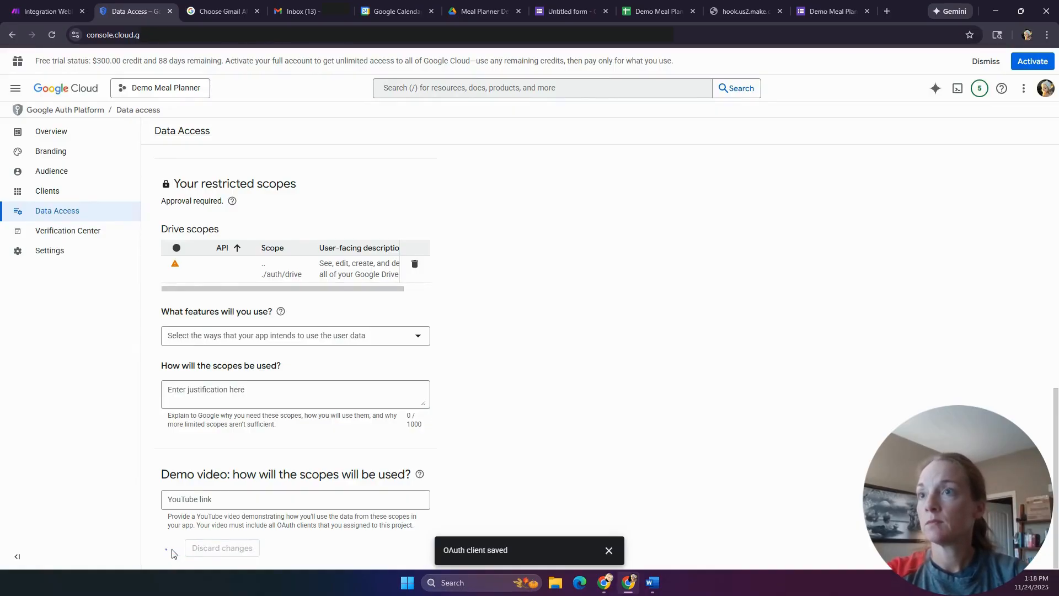
pyautogui.click(38, 12)
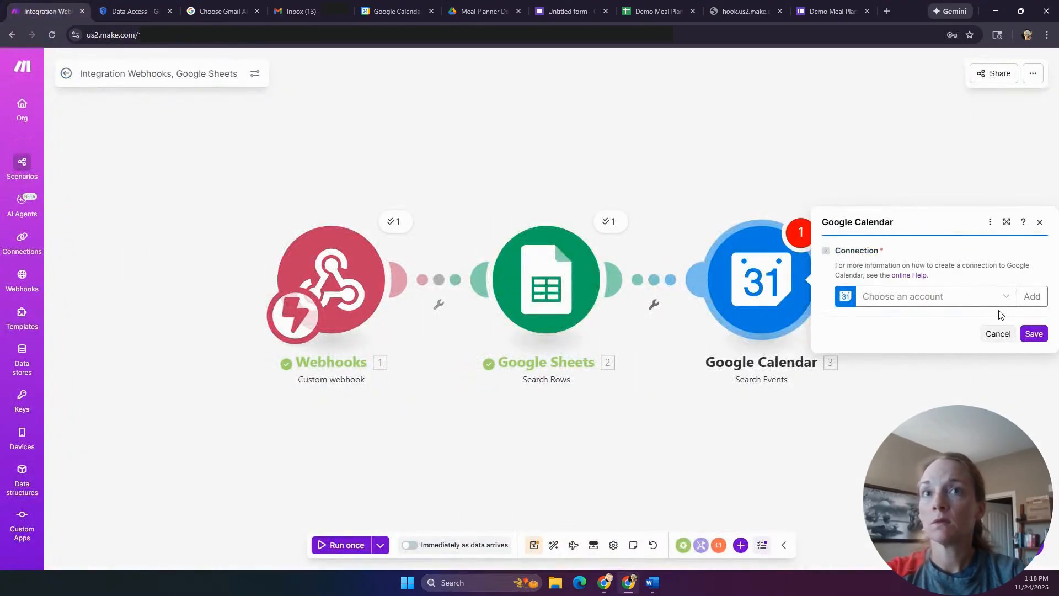
# - Create a new Google Calendar connection named 'Demo Meal Planner'
pyautogui.click(1032, 296)
pyautogui.tripleClick(905, 237)
pyautogui.write('Demo Meal Planner')
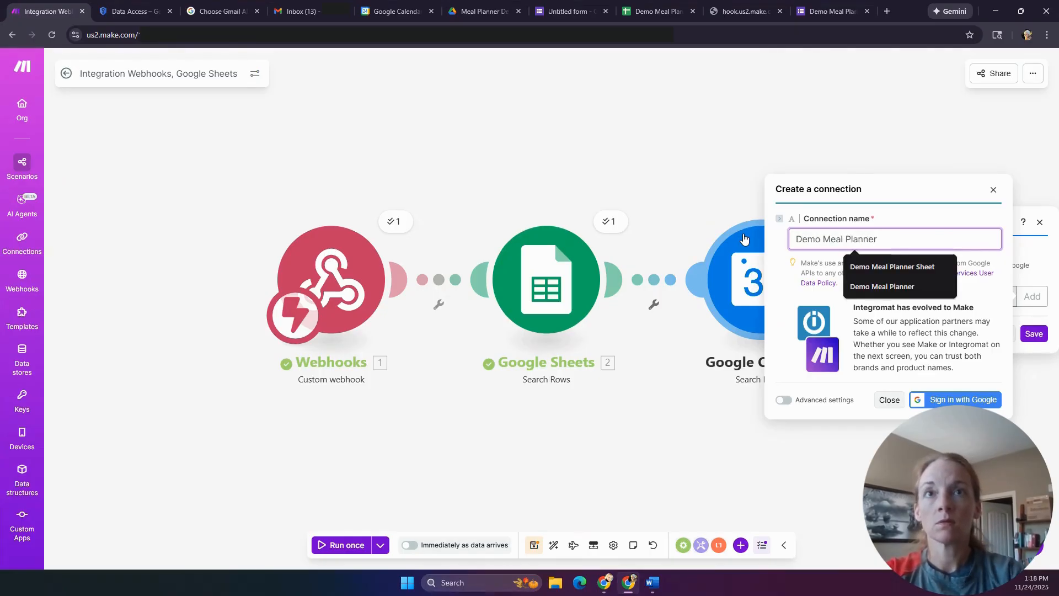
pyautogui.click(926, 267)
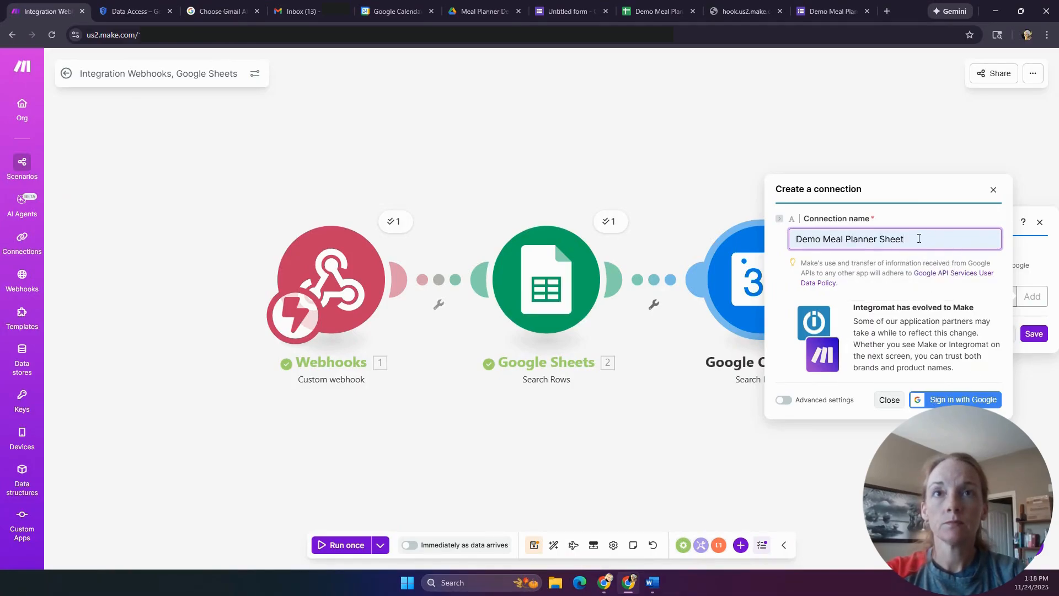
pyautogui.press('BackSpace')
pyautogui.press('BackSpace')
pyautogui.press('BackSpace')
pyautogui.press('BackSpace')
pyautogui.press('BackSpace')
pyautogui.press('BackSpace')
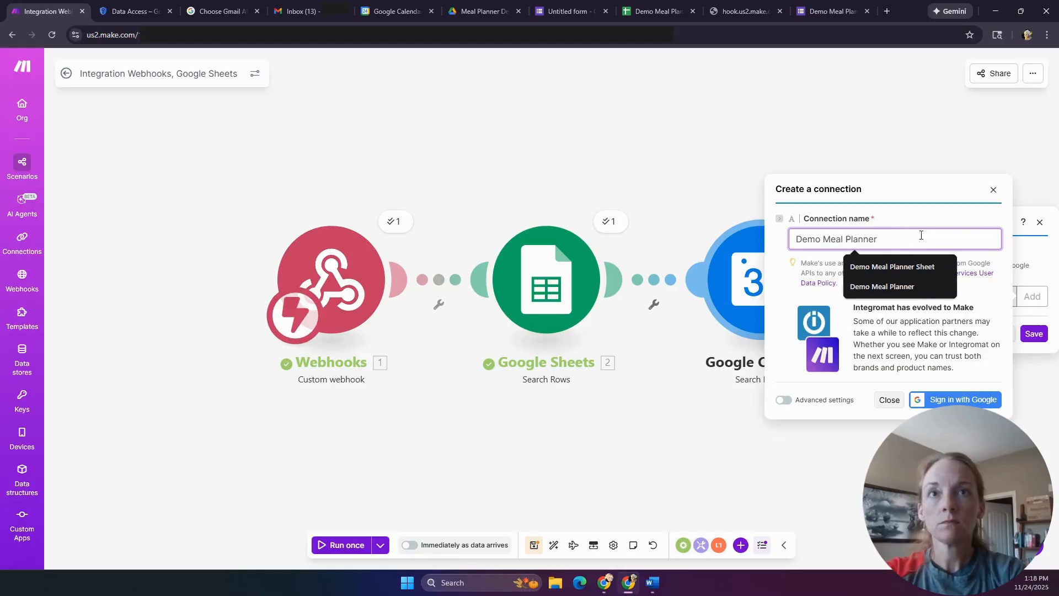
pyautogui.click(906, 287)
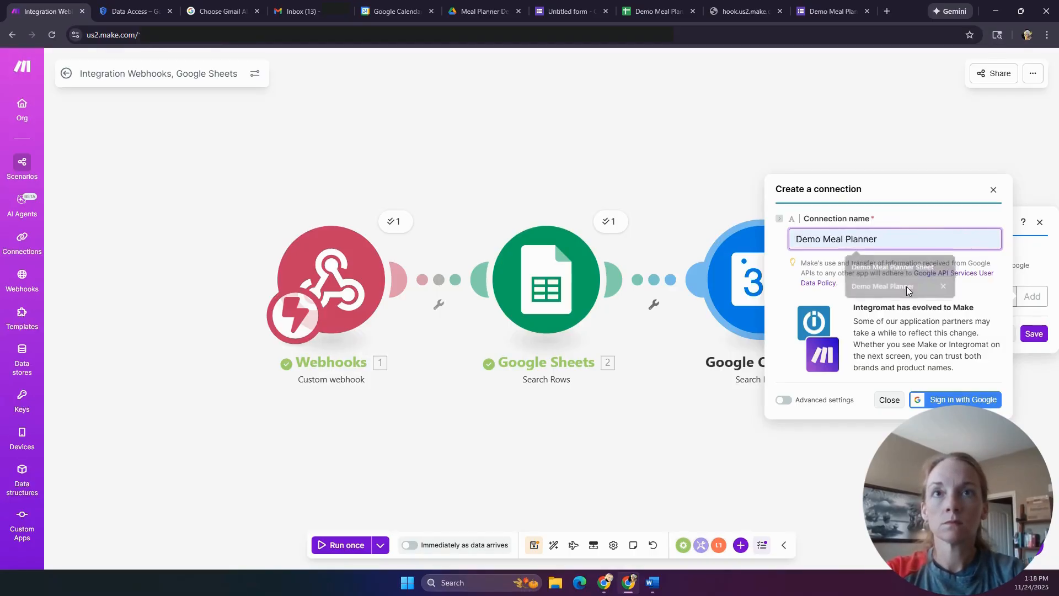
# - Under advanced settings, paste the OAuth client ID and client secret, then start Google sign-in
pyautogui.click(793, 402)
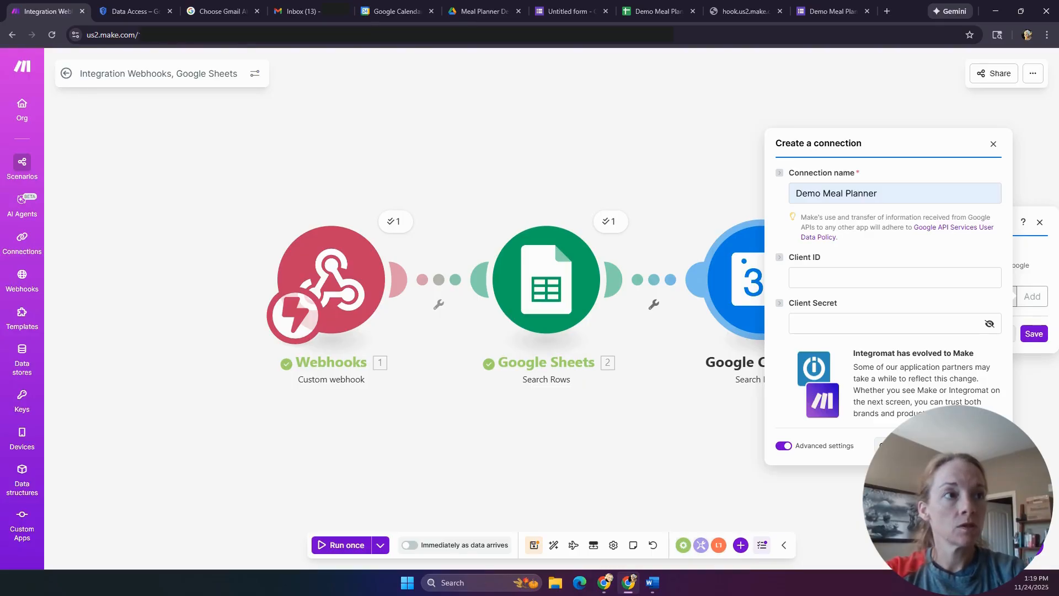
pyautogui.hotkey('alt', 'Tab')
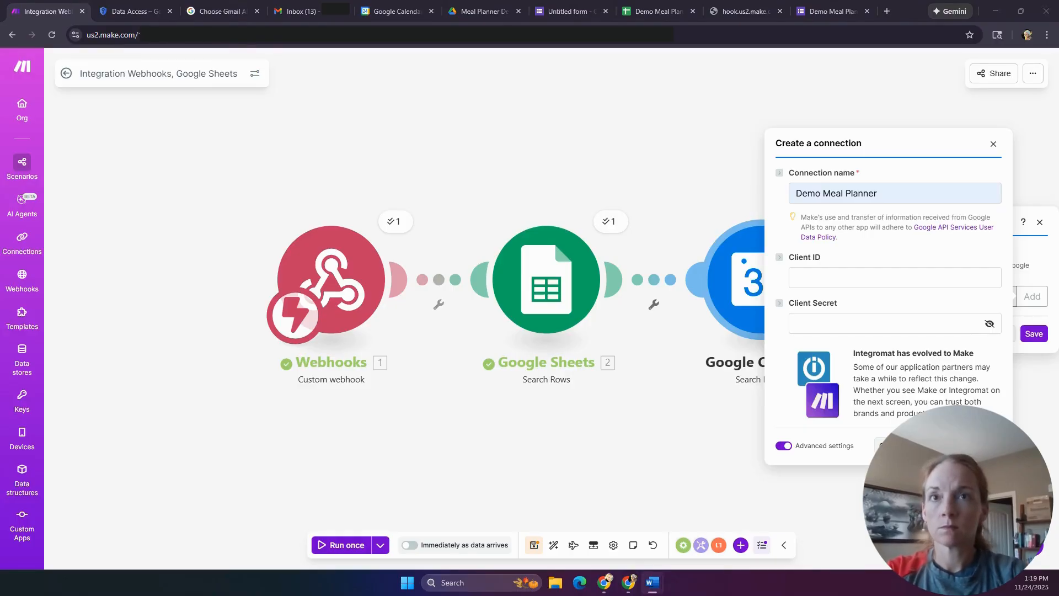
pyautogui.click(902, 277)
pyautogui.hotkey('ctrl', 'v')
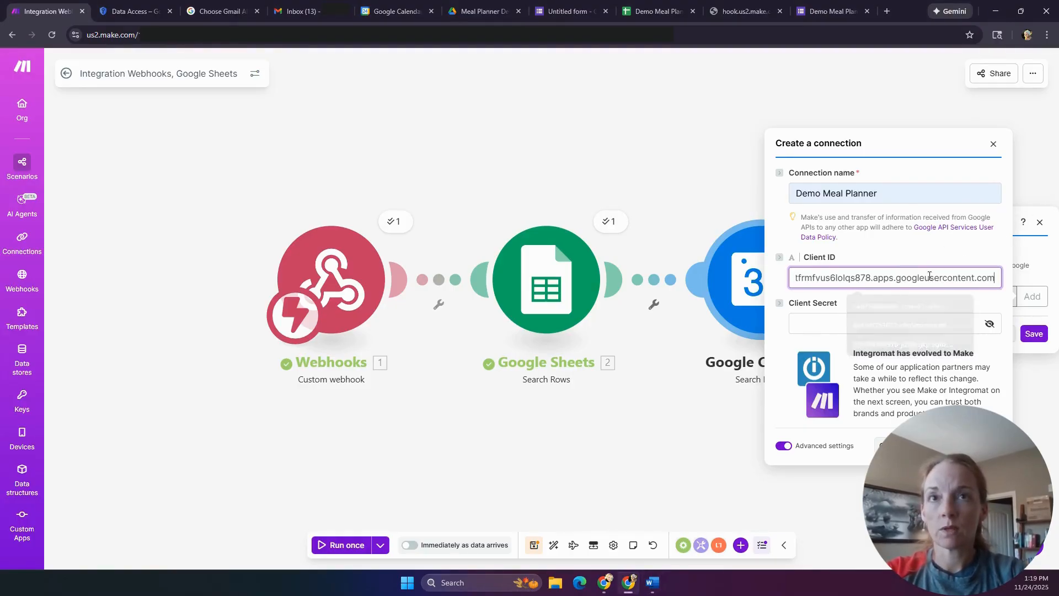
pyautogui.hotkey('alt', 'Tab')
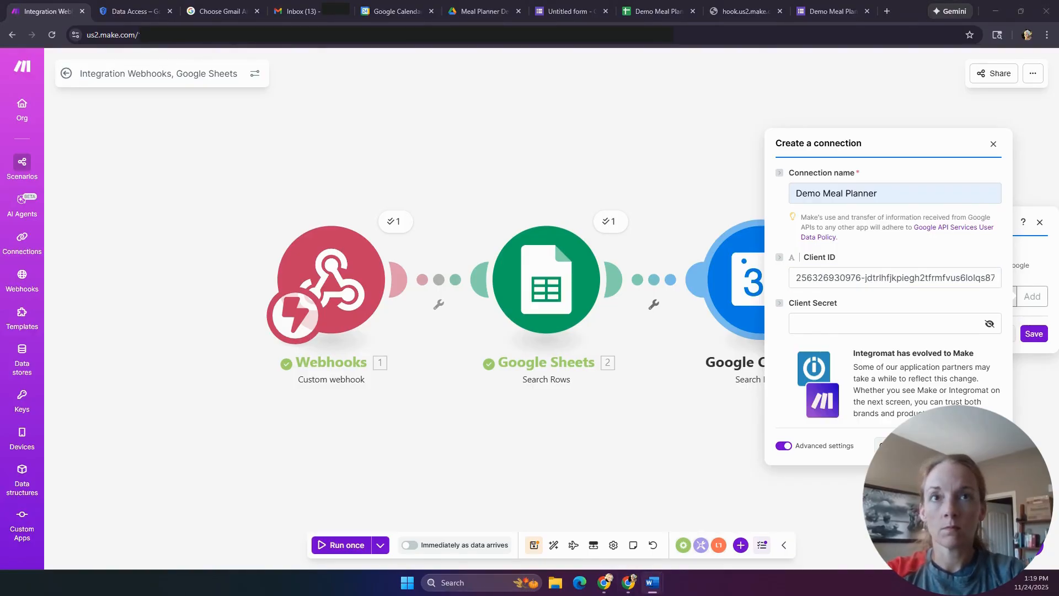
pyautogui.click(866, 320)
pyautogui.hotkey('ctrl', 'v')
pyautogui.click(956, 446)
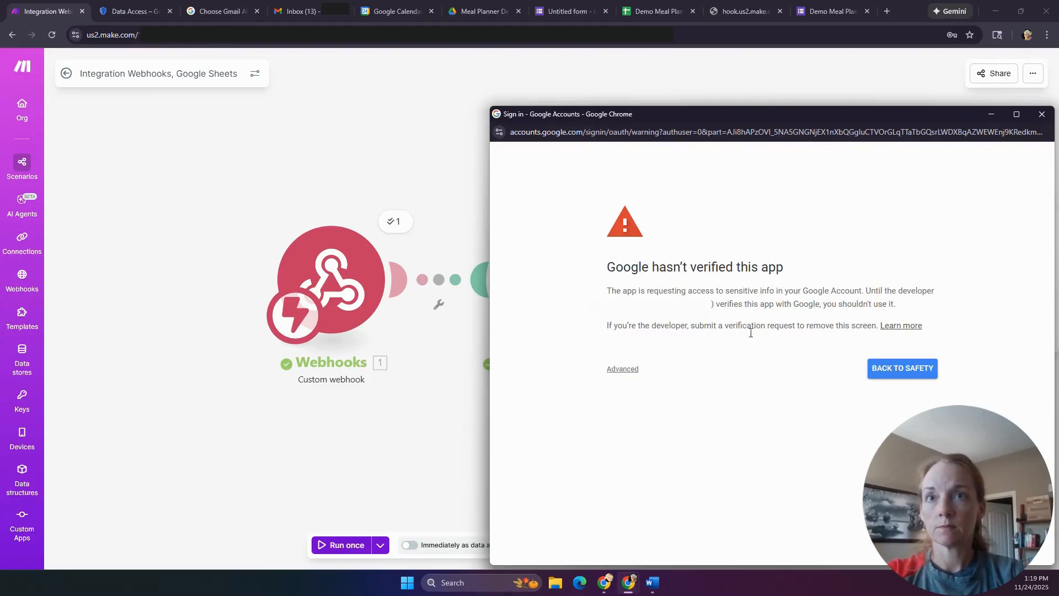
# - Bypass the unverified-app warning and allow integromat.com access to Google Calendar
pyautogui.click(623, 369)
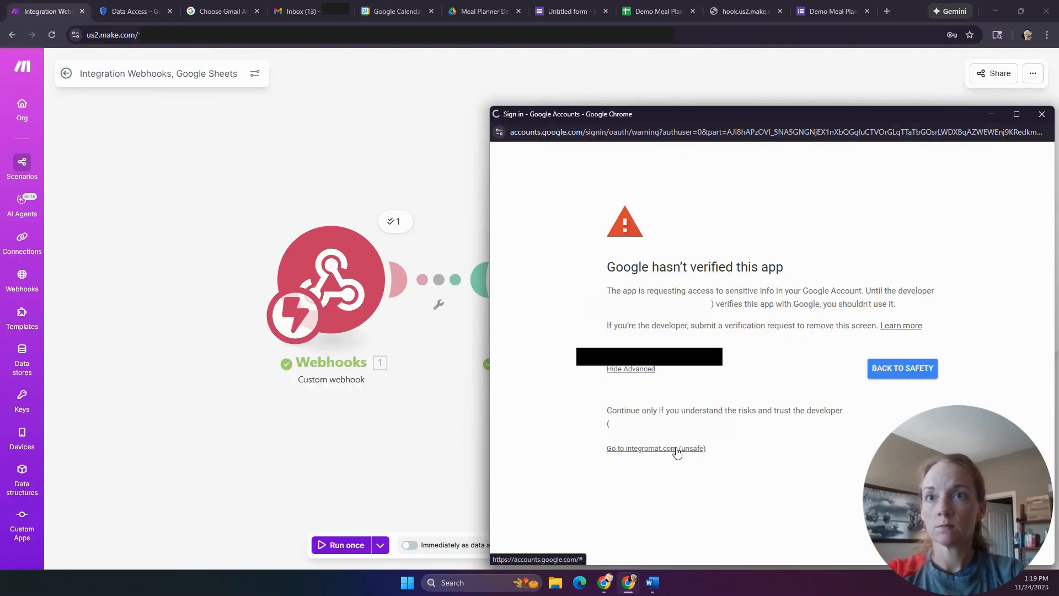
pyautogui.click(677, 449)
pyautogui.click(936, 413)
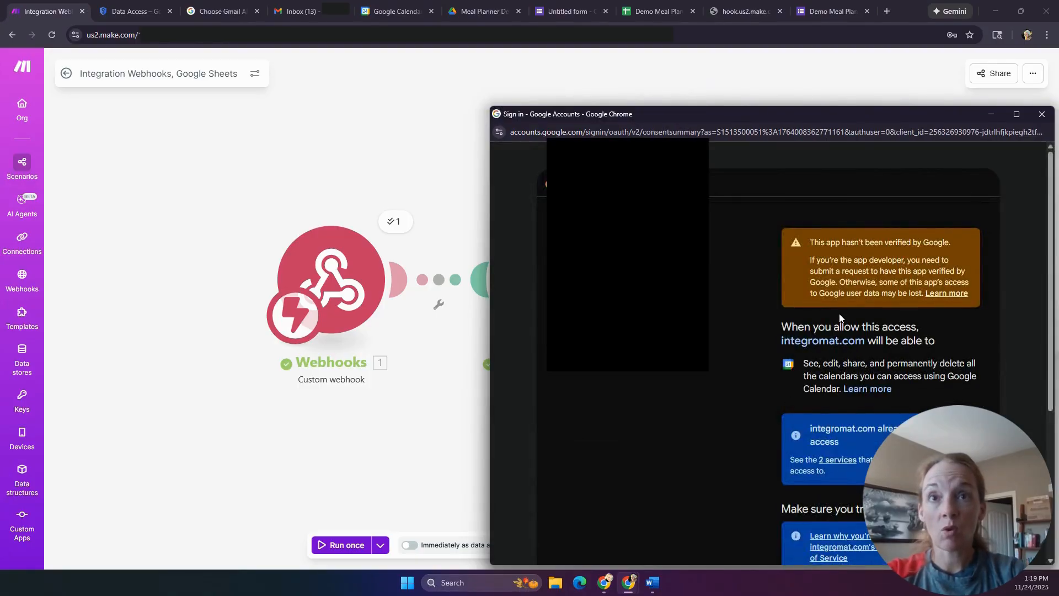
pyautogui.scroll(-4, 839, 317)
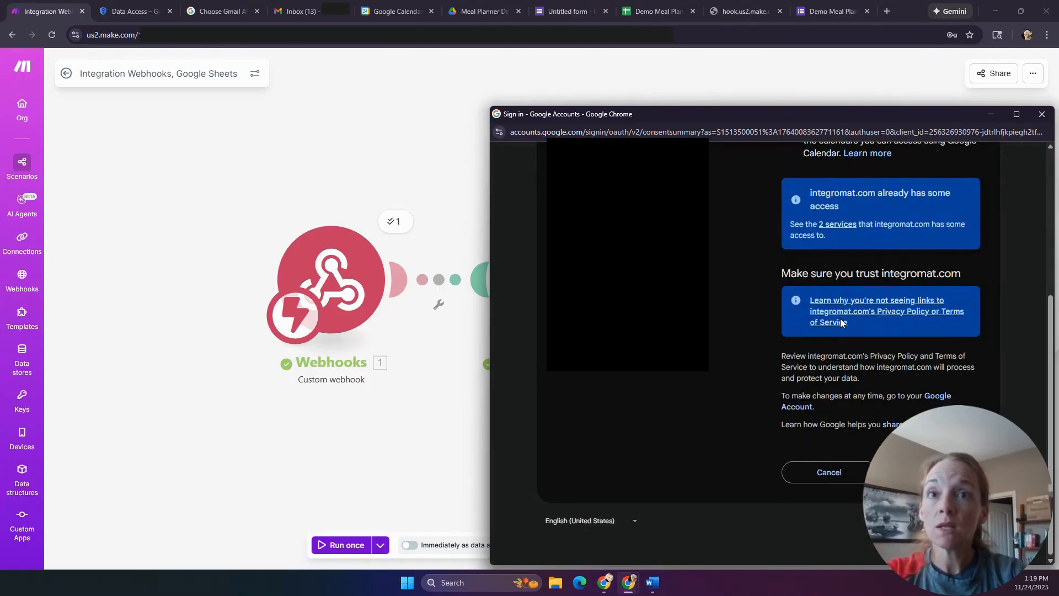
pyautogui.scroll(4, 841, 323)
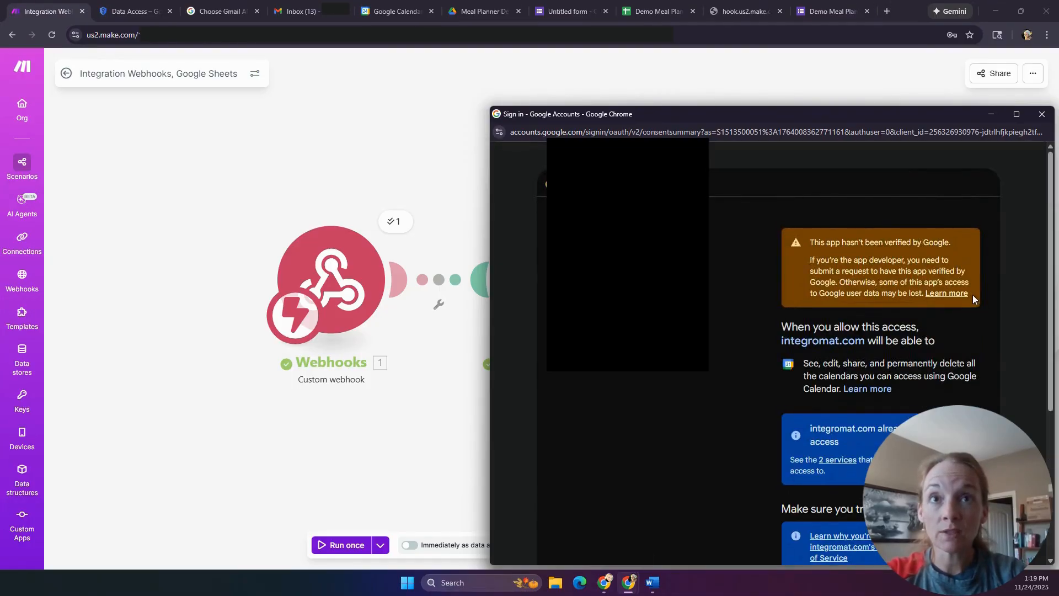
pyautogui.scroll(-4, 965, 304)
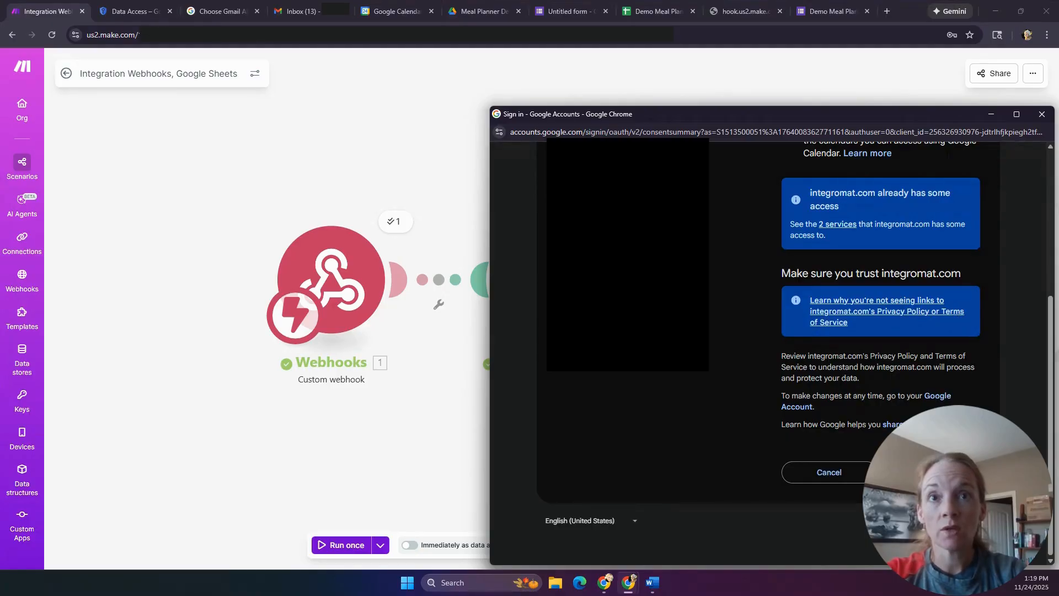
pyautogui.click(933, 473)
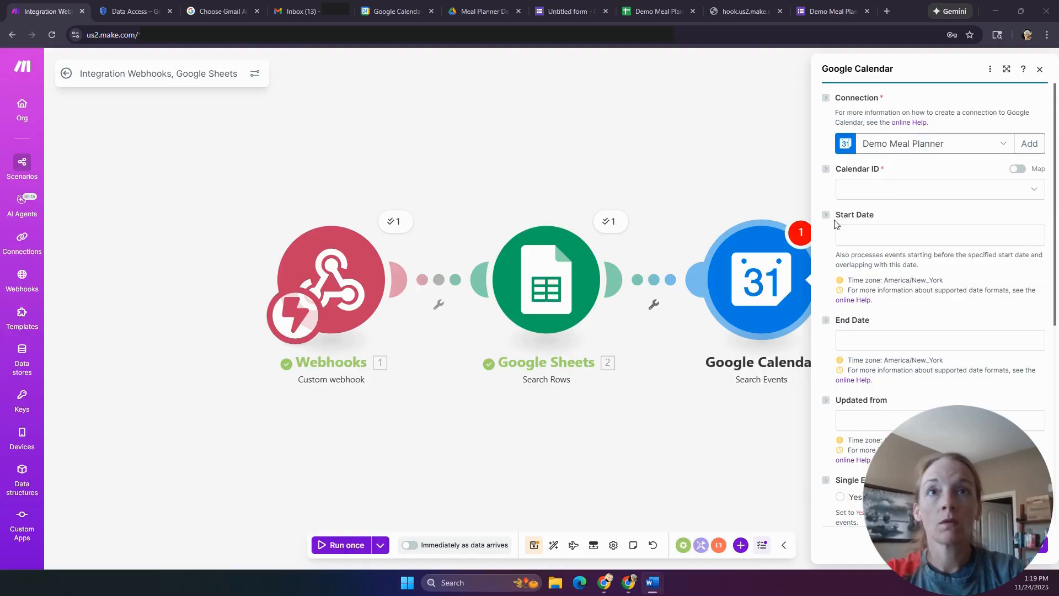
# - Choose the Family calendar and set Start Date to addDays(now; -14)
pyautogui.click(894, 196)
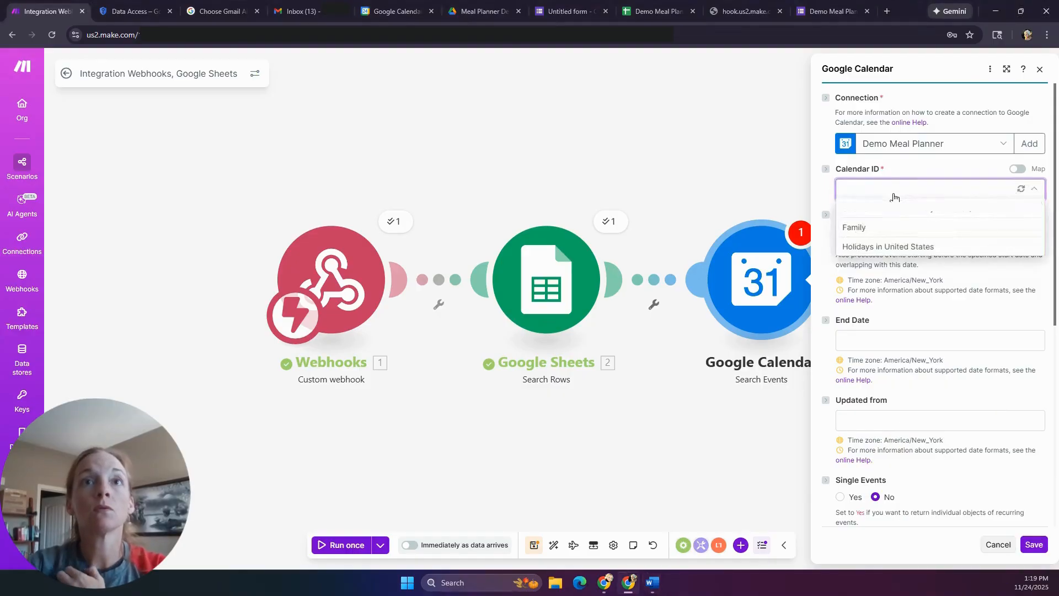
pyautogui.click(876, 226)
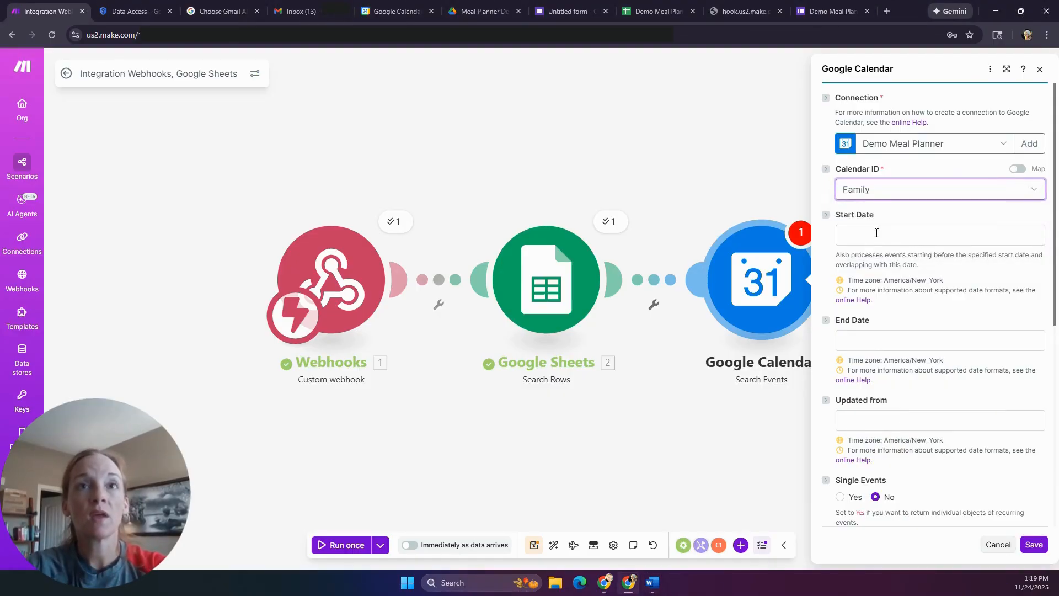
pyautogui.click(877, 233)
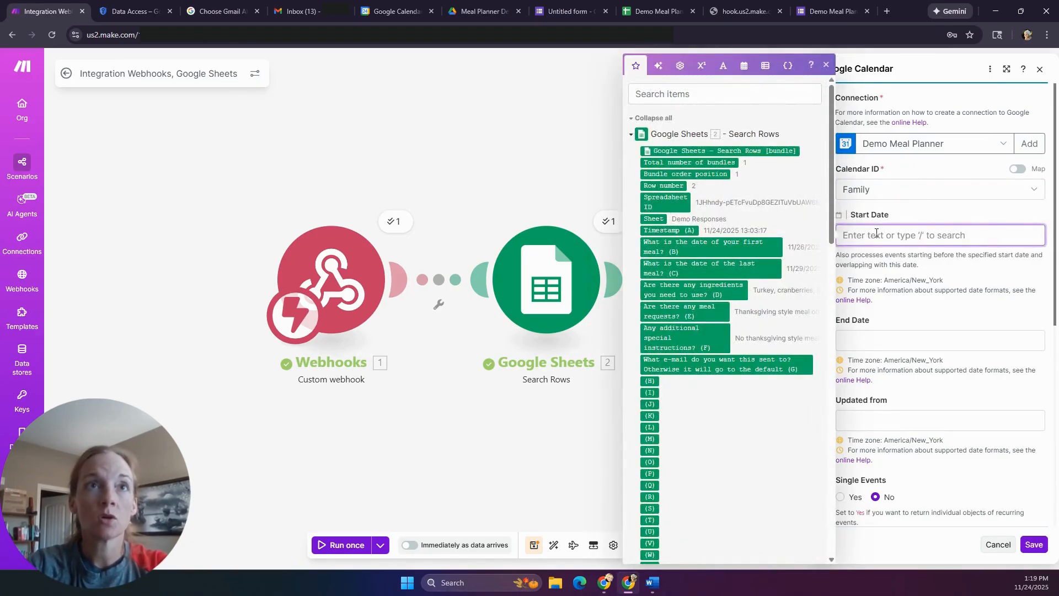
pyautogui.click(744, 66)
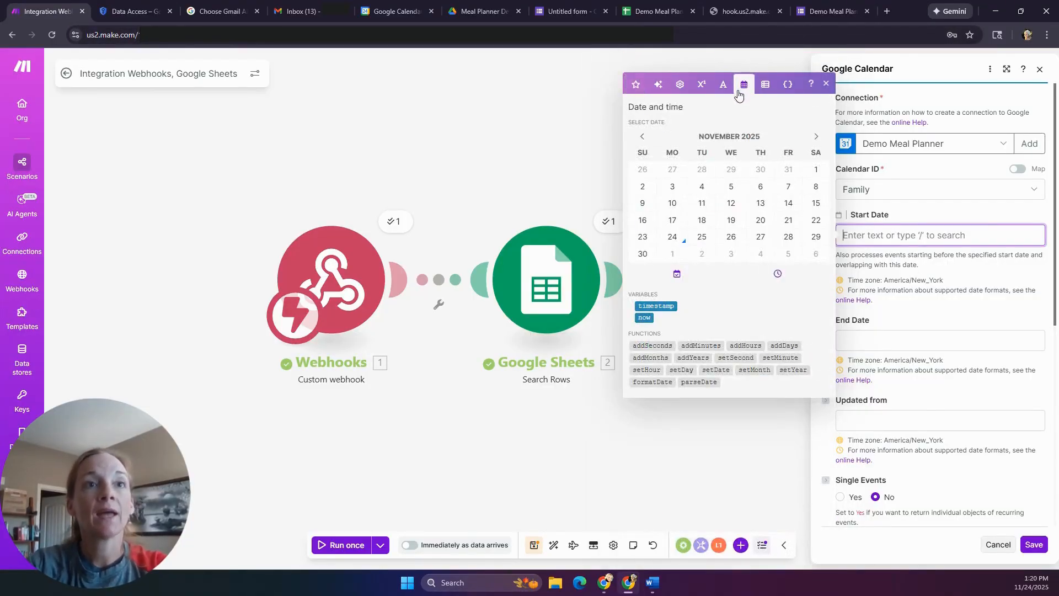
pyautogui.click(779, 345)
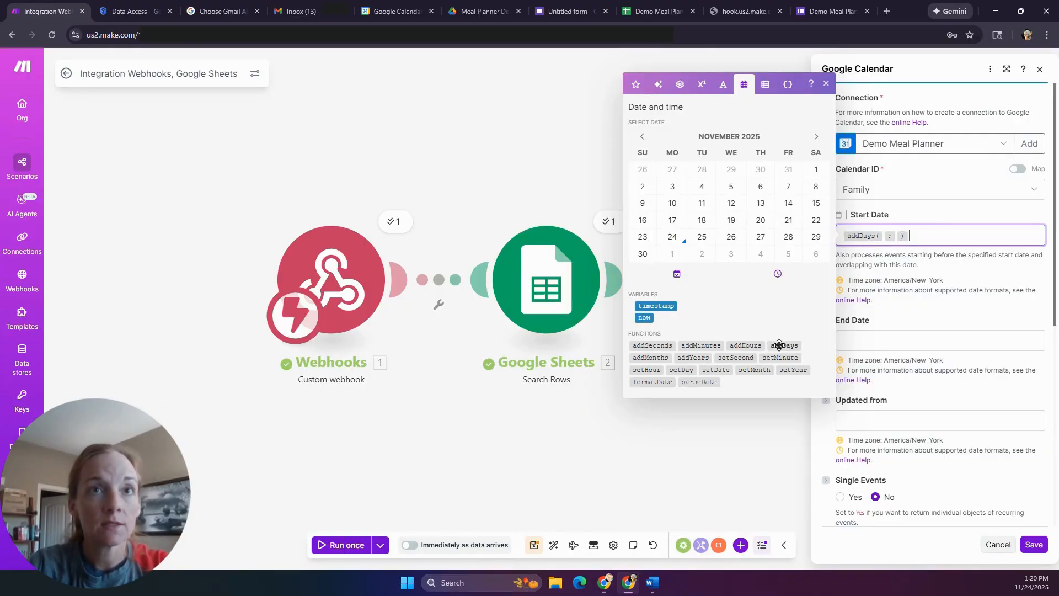
pyautogui.click(885, 235)
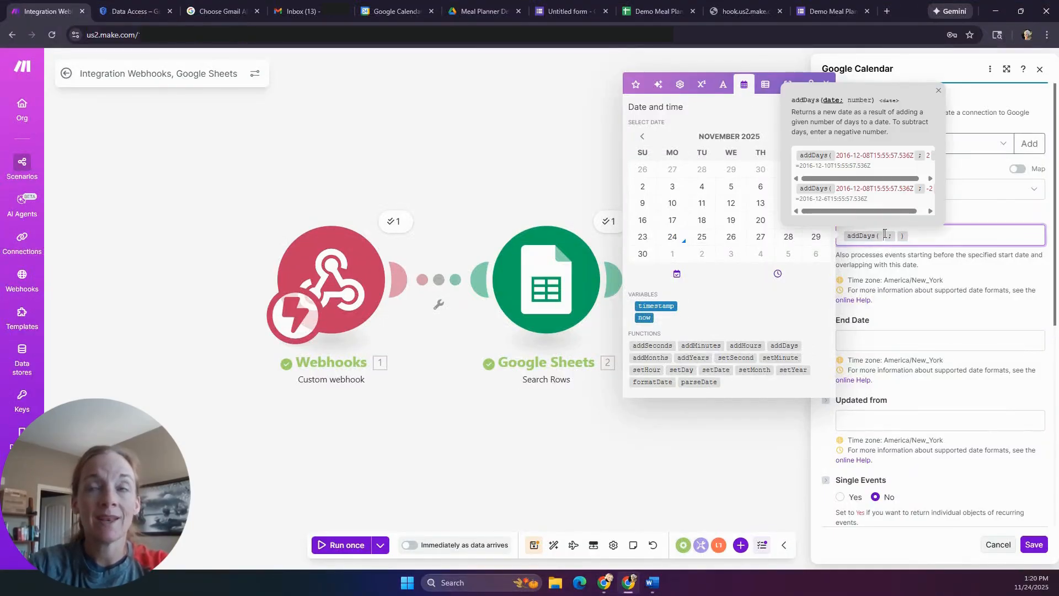
pyautogui.click(645, 319)
pyautogui.click(920, 242)
pyautogui.write('-14')
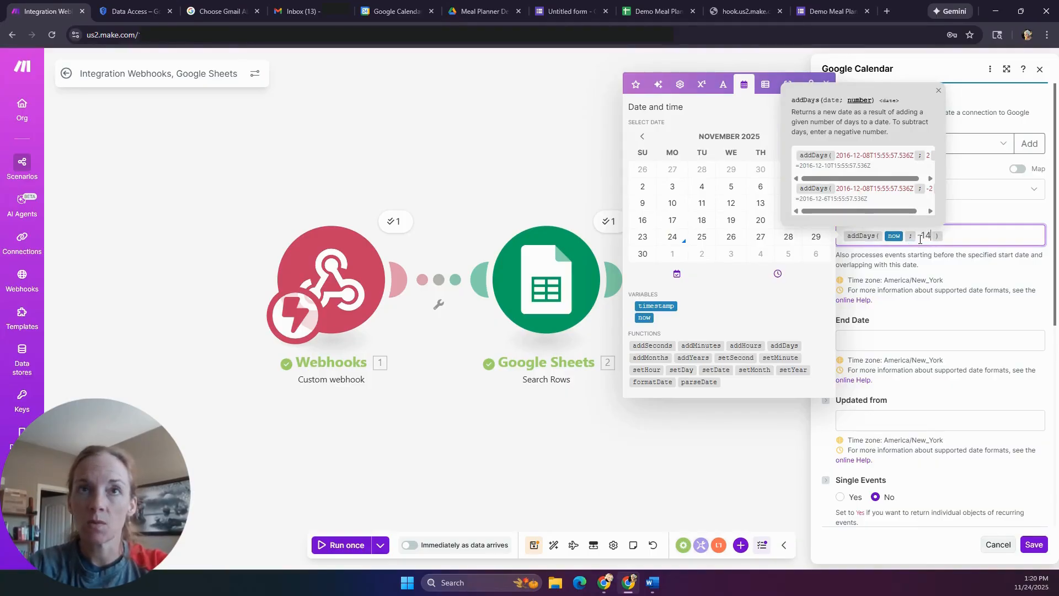
pyautogui.click(978, 235)
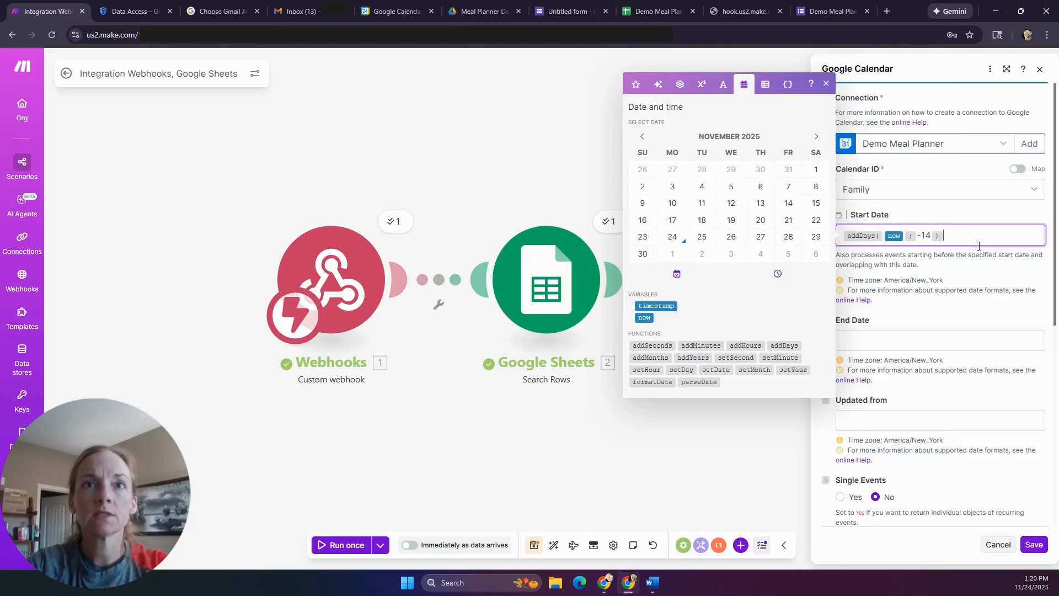
pyautogui.click(982, 314)
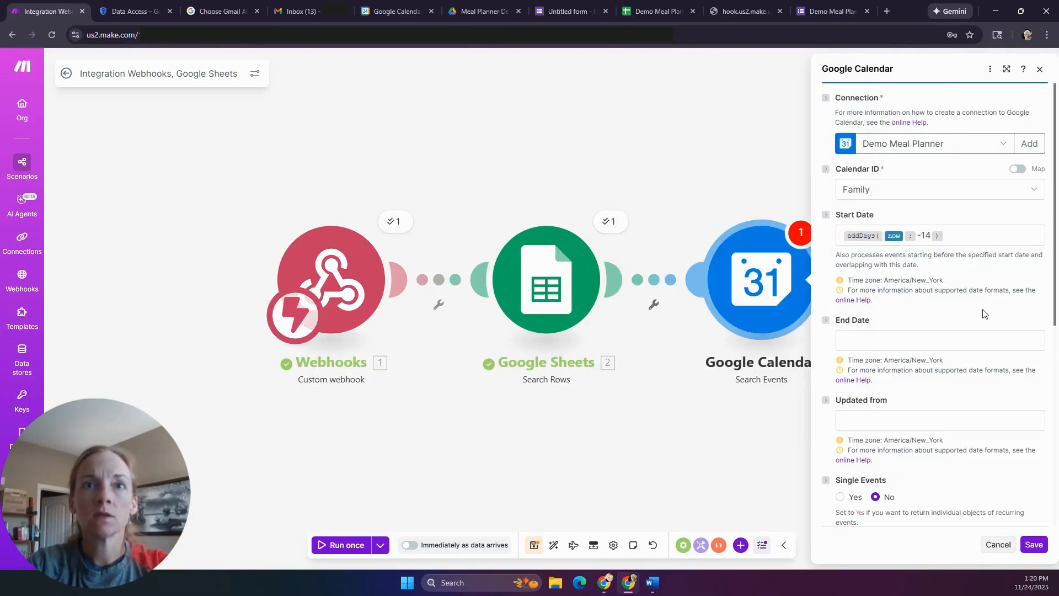
# - Set the search's End Date to now
pyautogui.click(909, 338)
pyautogui.click(645, 423)
pyautogui.click(952, 399)
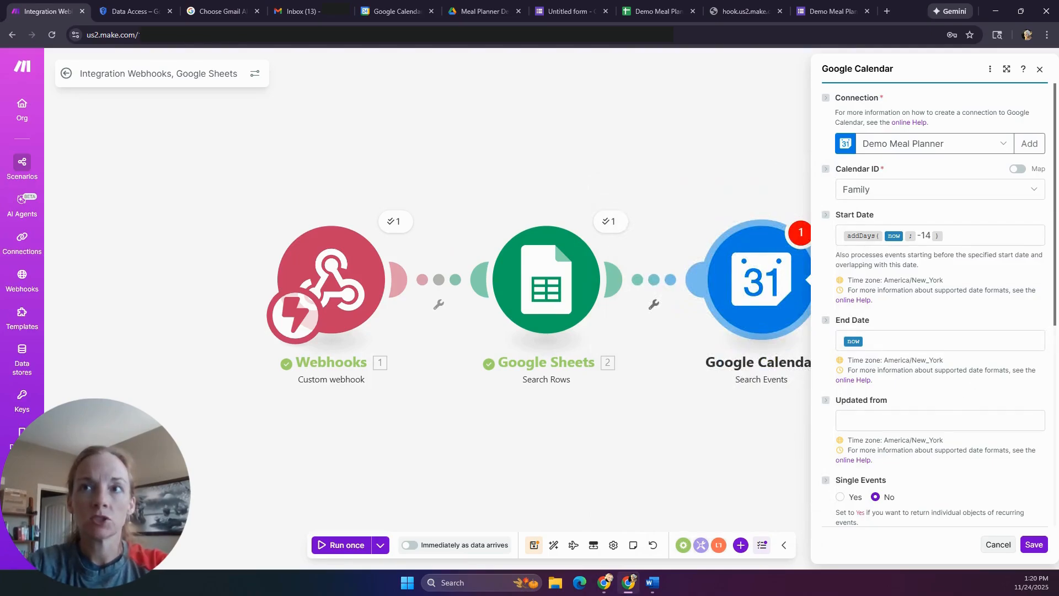
pyautogui.scroll(-4, 953, 333)
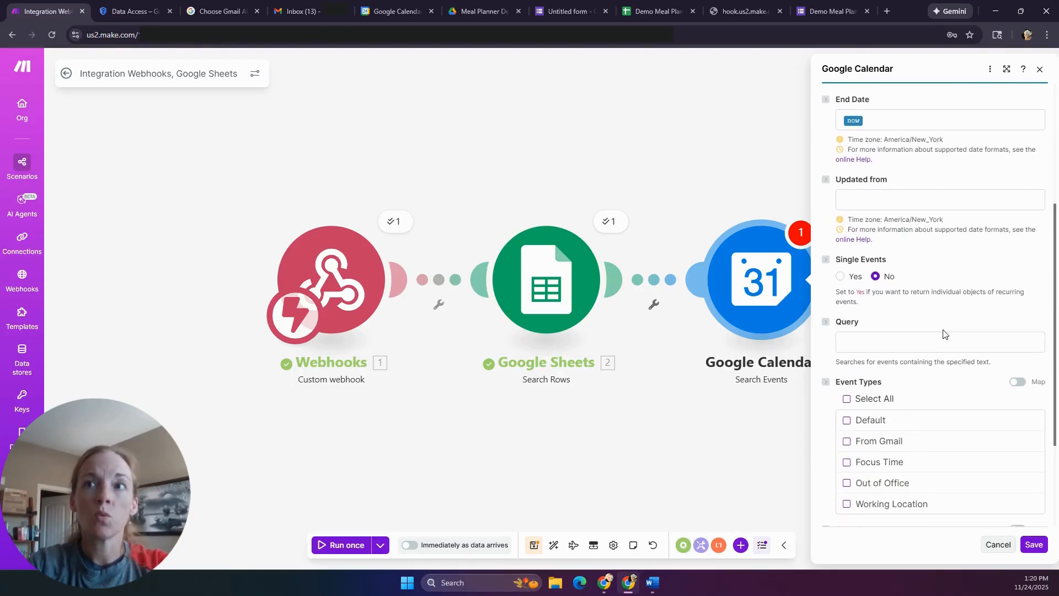
# - Enter 'Dinner' as the search query, after checking how dinner events are named
pyautogui.click(874, 342)
pyautogui.write('Dinner:')
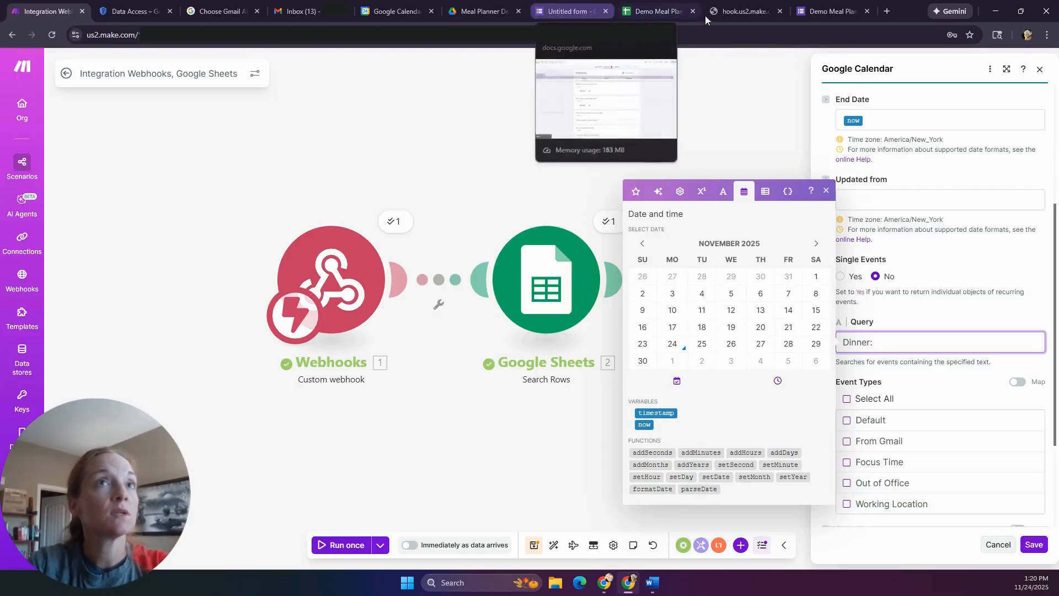
pyautogui.click(388, 13)
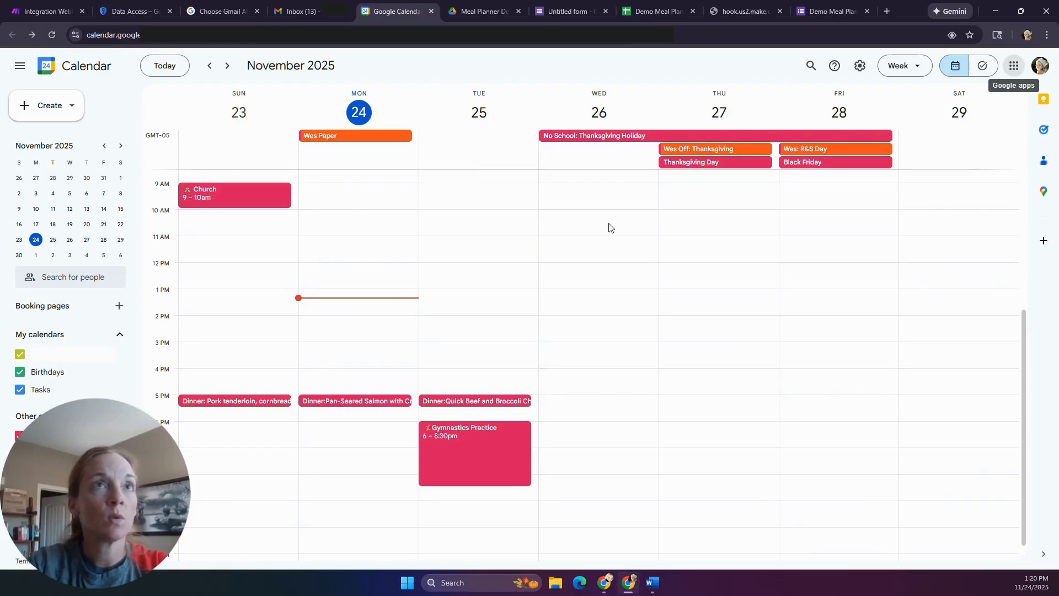
pyautogui.click(37, 11)
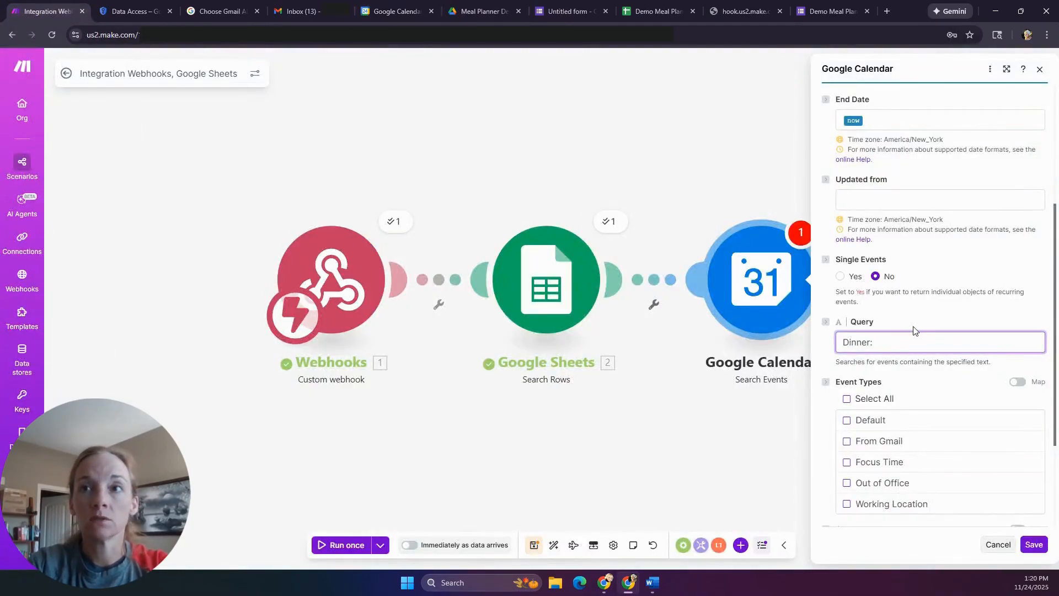
pyautogui.press('BackSpace')
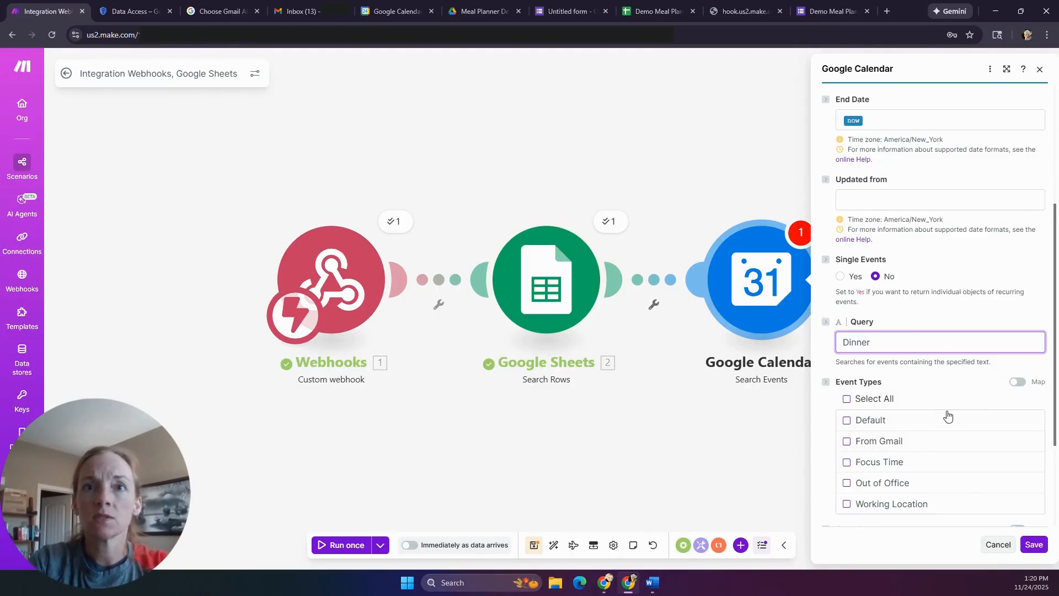
# - Raise the result limit from 10 to 20 and save the module
pyautogui.scroll(-1, 941, 391)
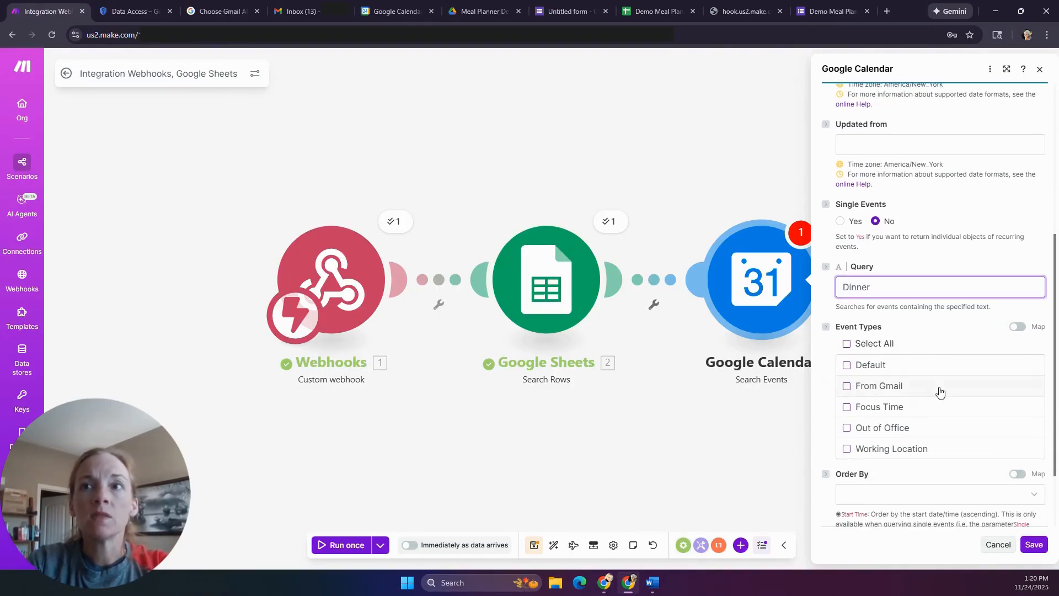
pyautogui.scroll(-1, 906, 401)
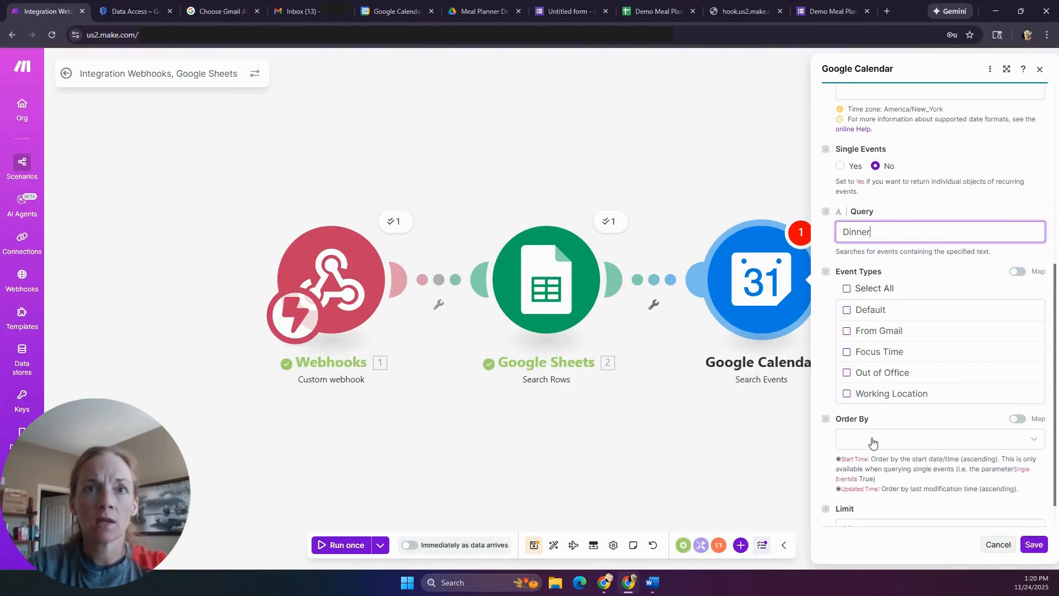
pyautogui.scroll(-1, 877, 420)
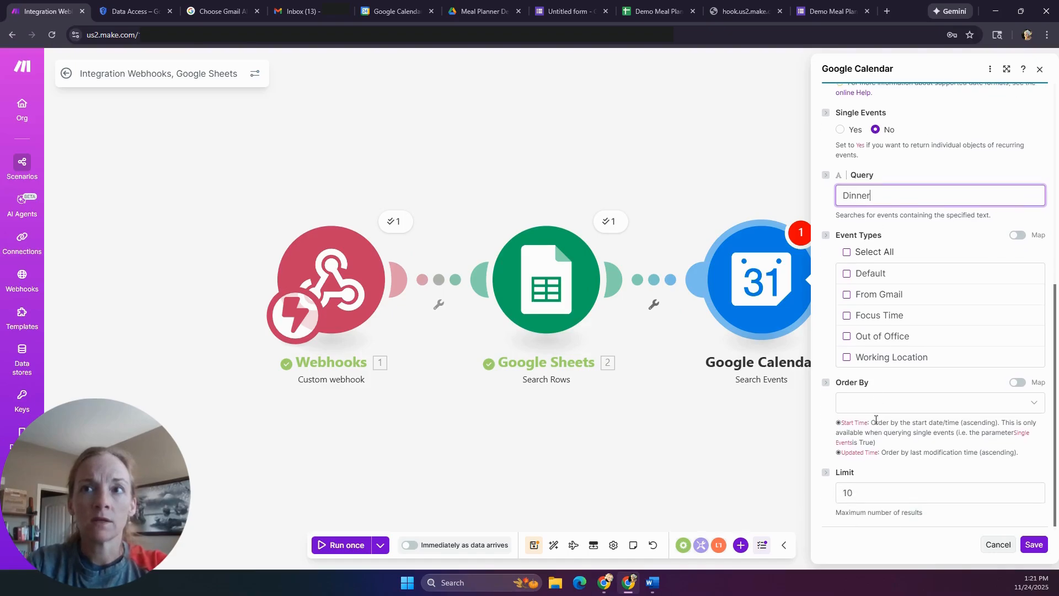
pyautogui.click(875, 491)
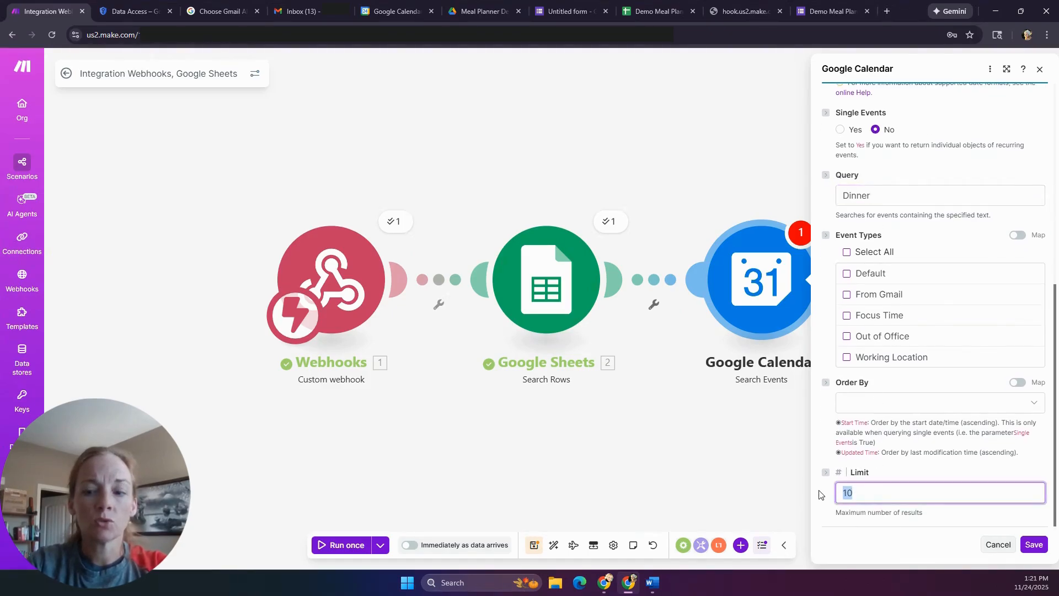
pyautogui.write('20')
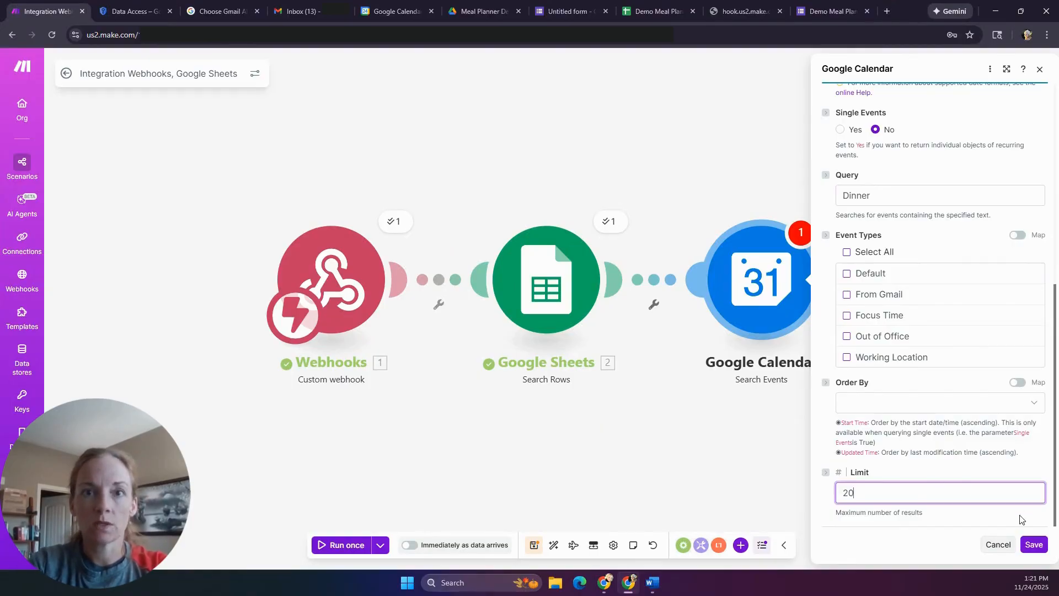
pyautogui.click(1035, 545)
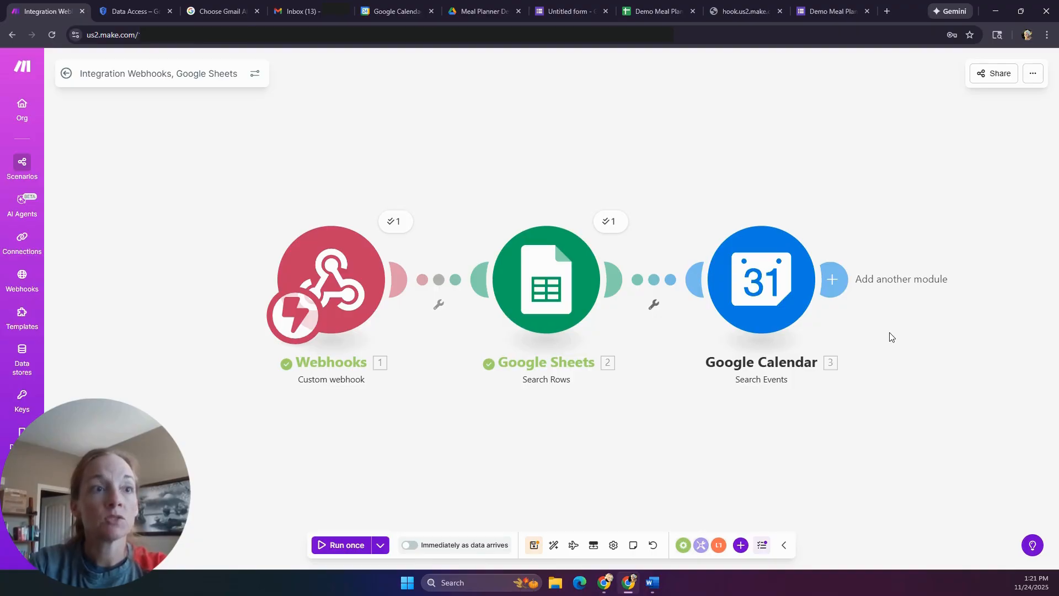
# - Save the scenario and run it once
pyautogui.click(335, 552)
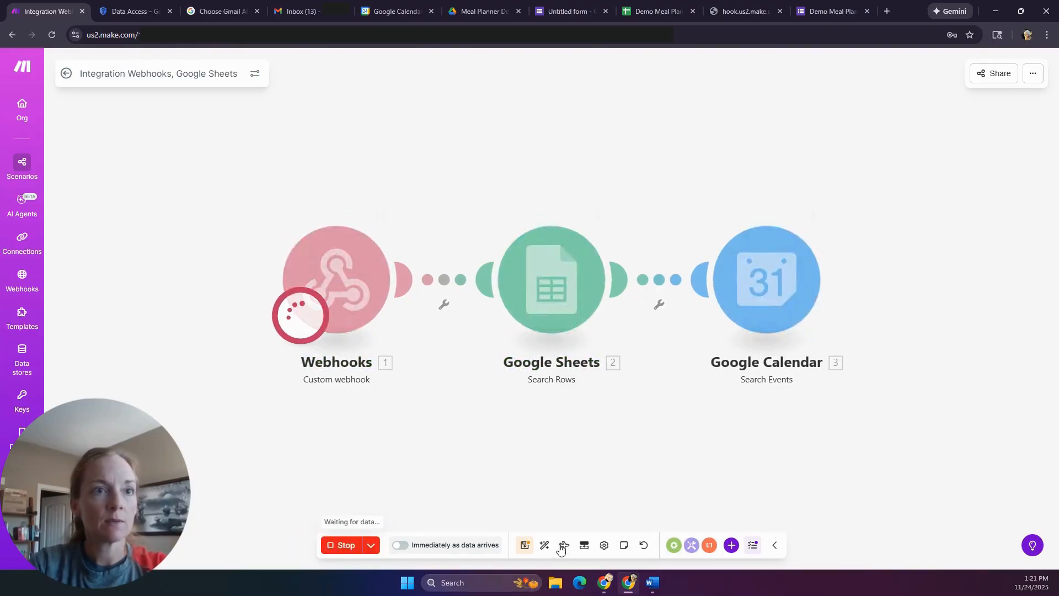
pyautogui.click(363, 552)
pyautogui.click(534, 545)
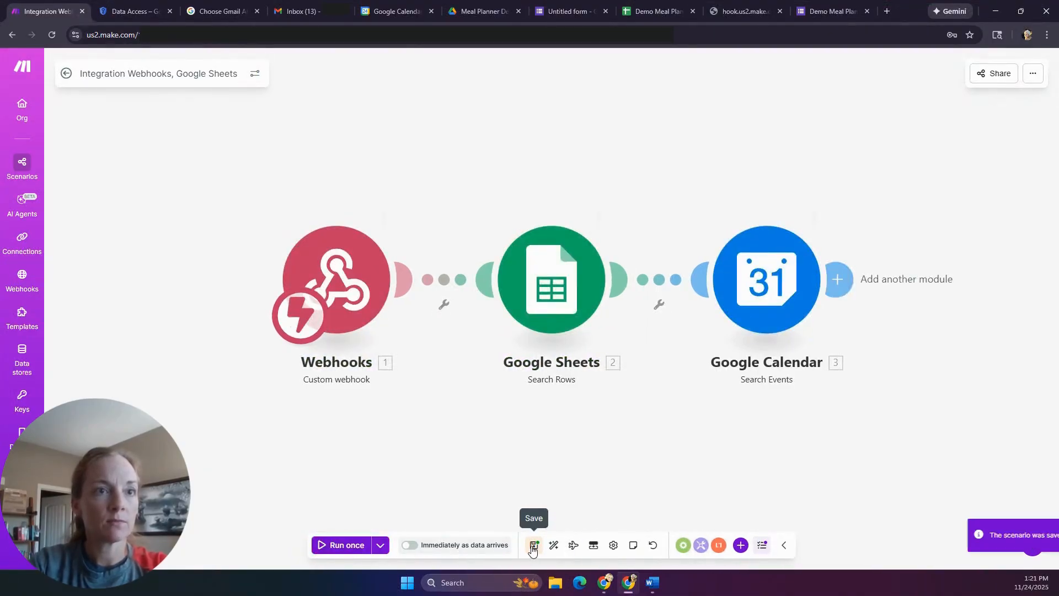
pyautogui.click(325, 552)
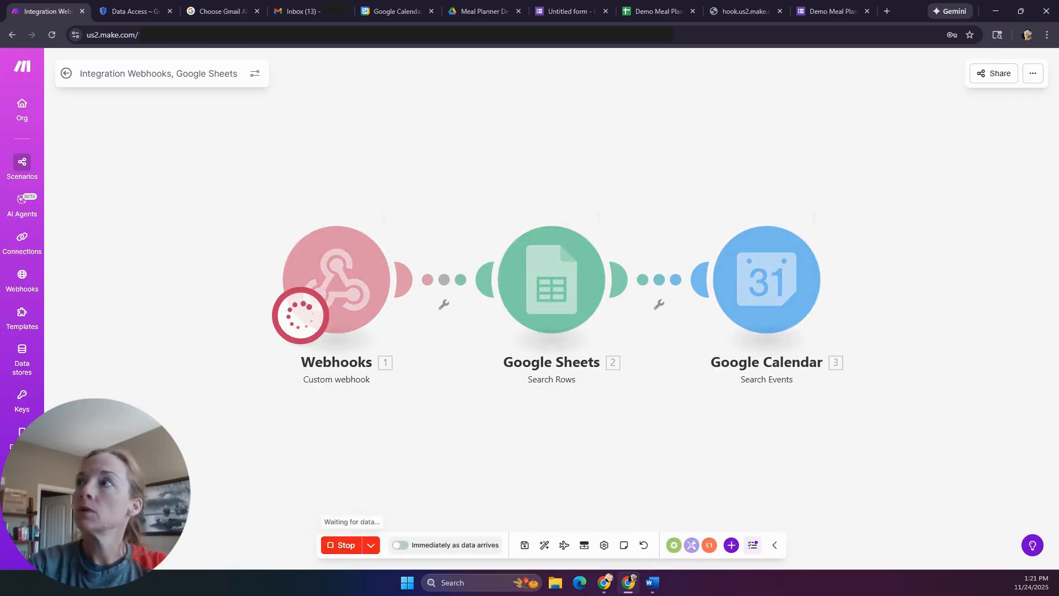
pyautogui.hotkey('alt', 'Tab')
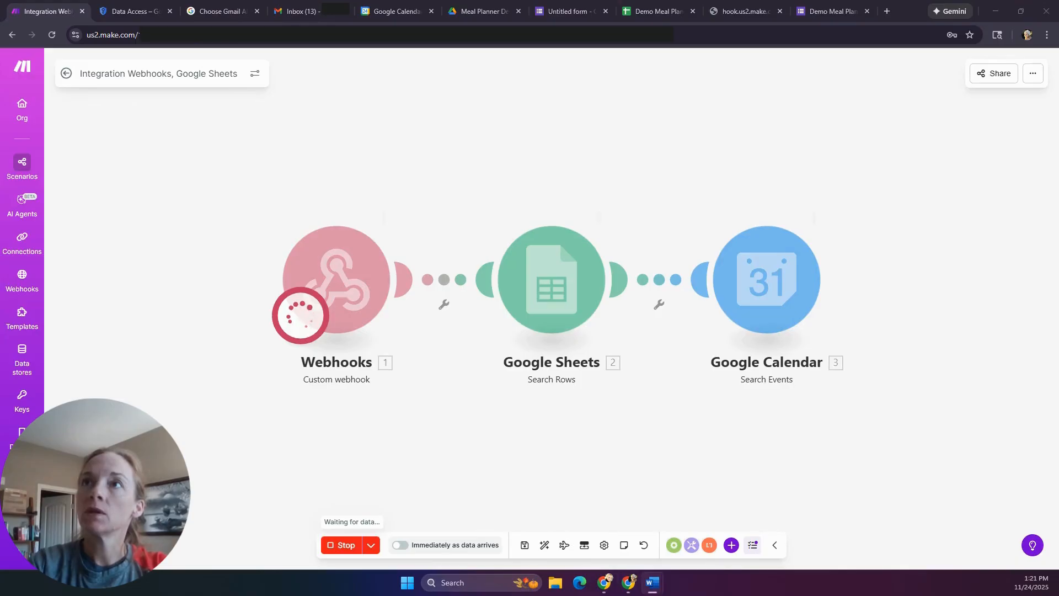
pyautogui.hotkey('alt', 'Tab')
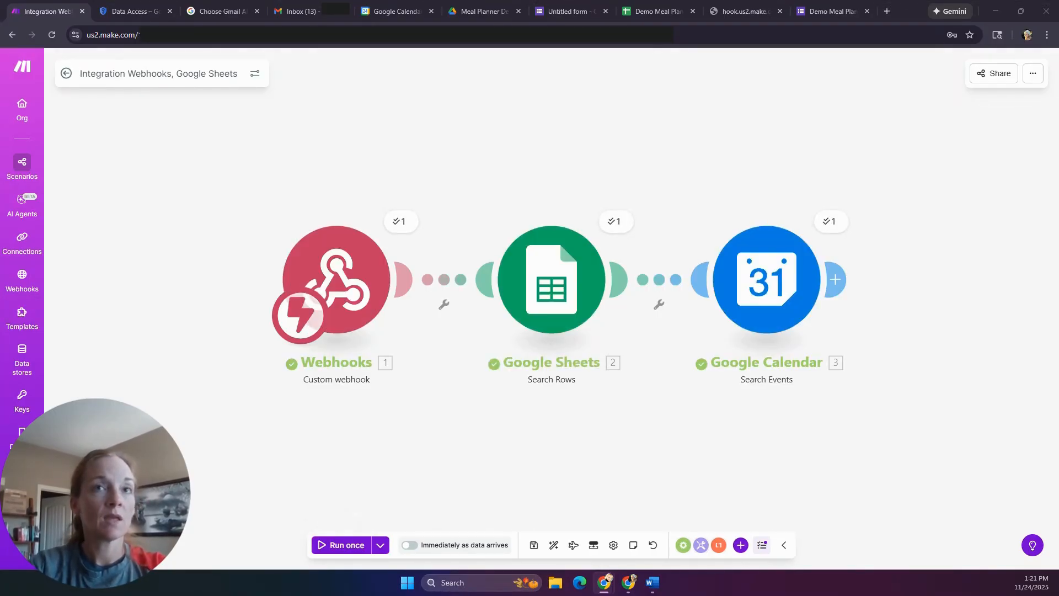
# - Inspect the 13 Dinner event bundles from Google Calendar, then add a module after it
pyautogui.click(825, 223)
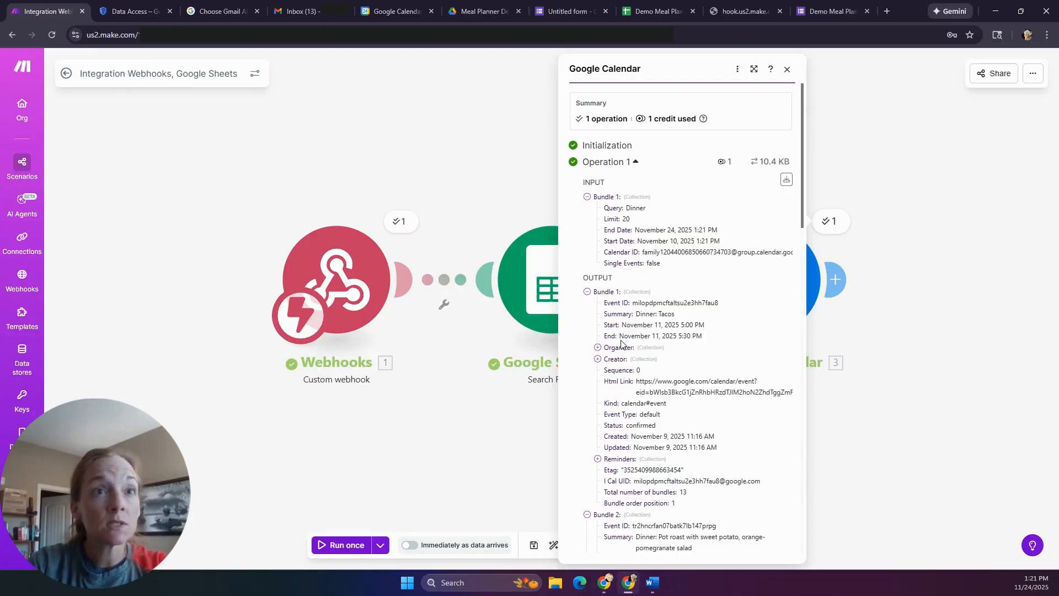
pyautogui.scroll(-1, 622, 343)
pyautogui.scroll(-1, 620, 346)
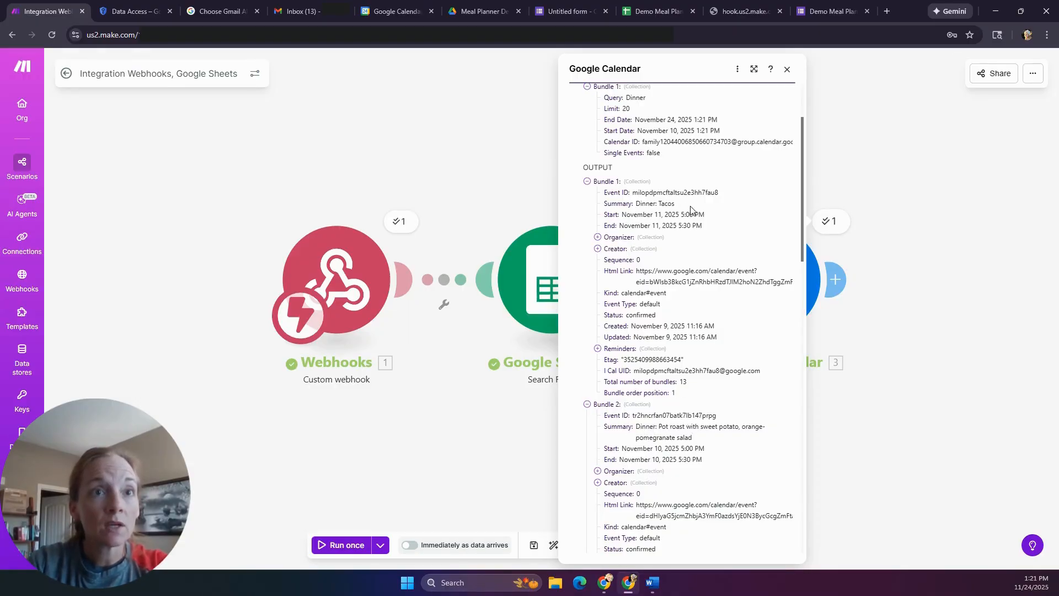
pyautogui.scroll(-2, 687, 366)
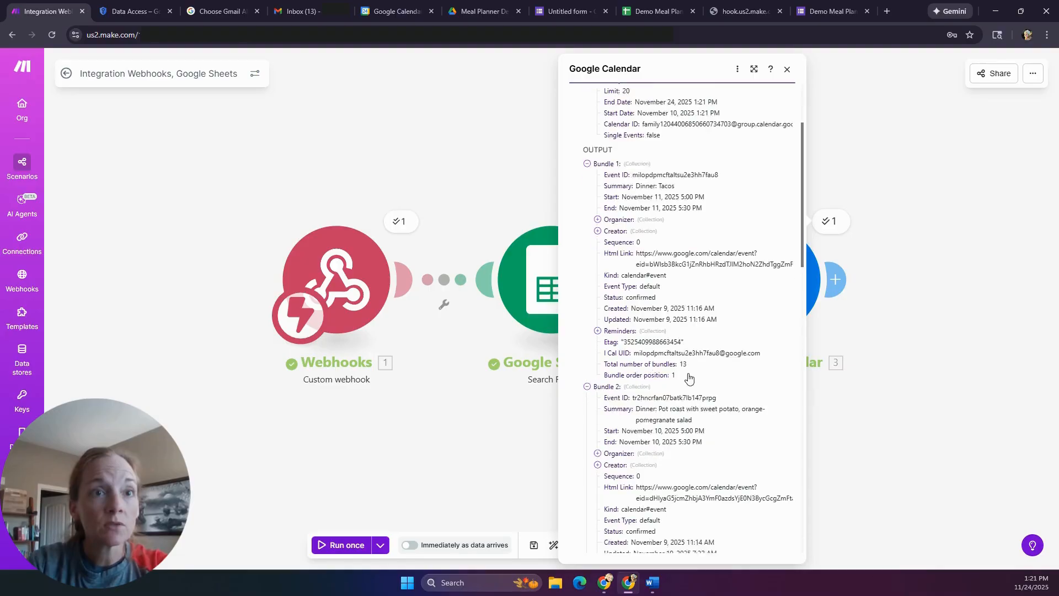
pyautogui.click(787, 70)
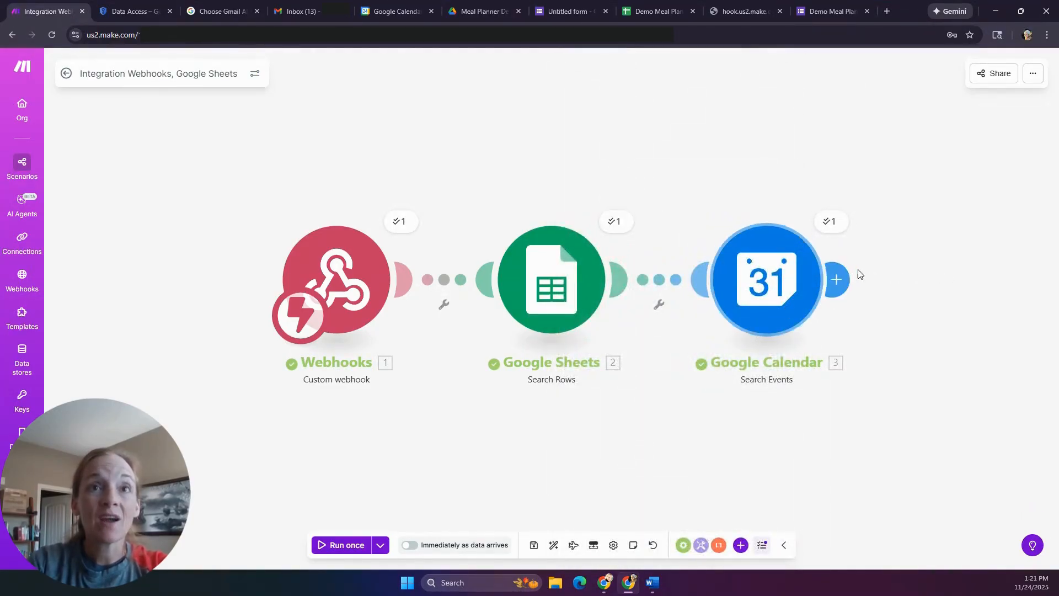
pyautogui.click(832, 222)
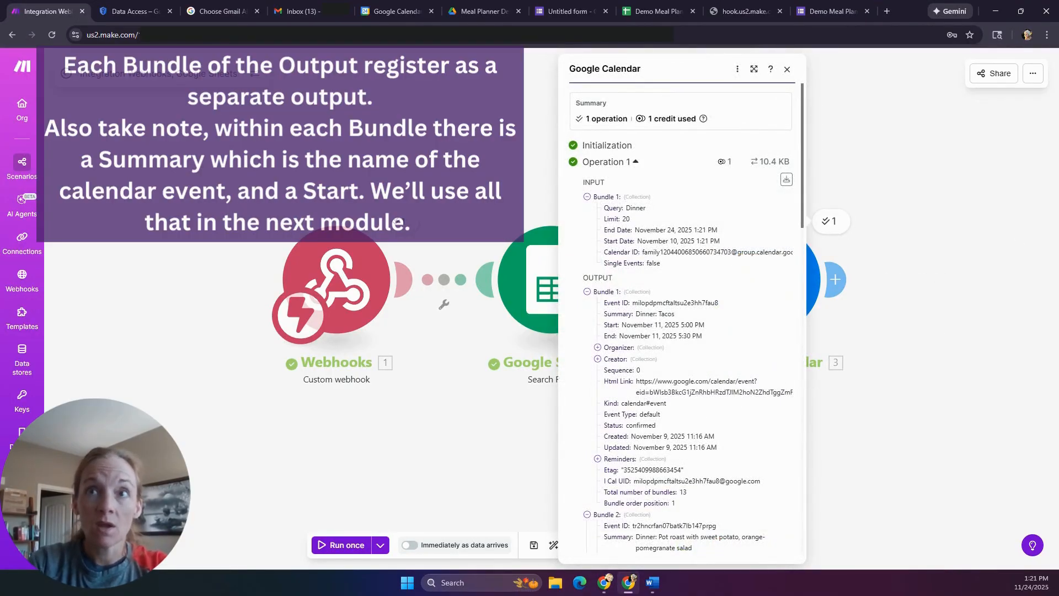
pyautogui.hotkey('alt', 'Tab')
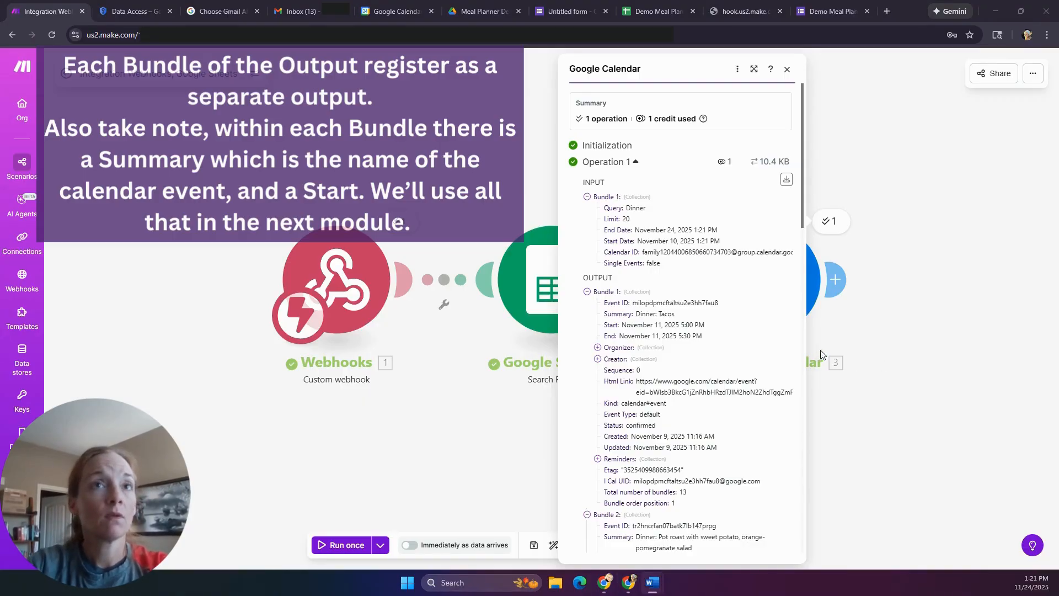
pyautogui.click(957, 355)
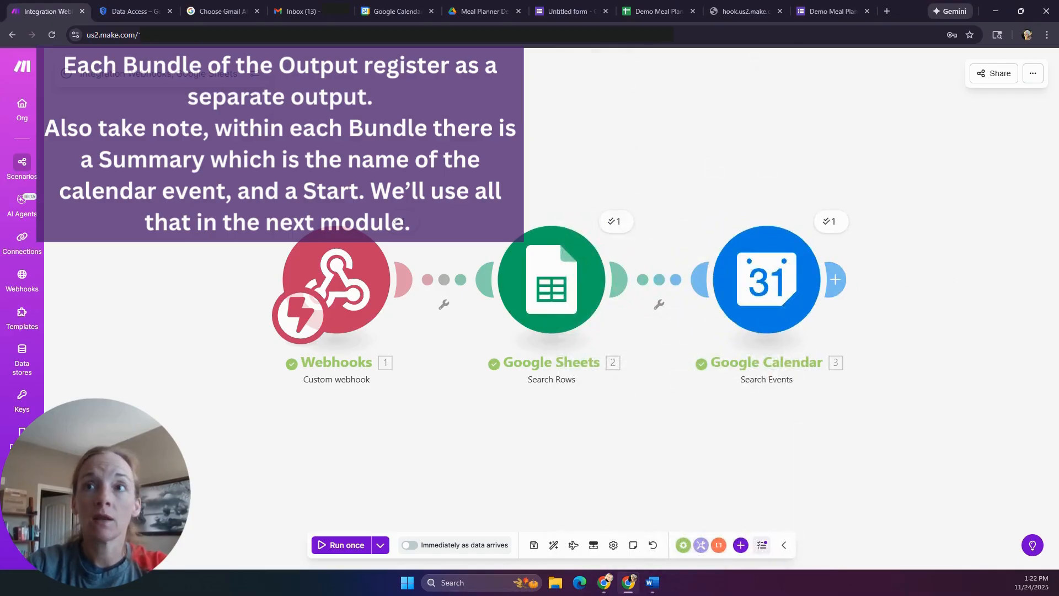
pyautogui.click(836, 279)
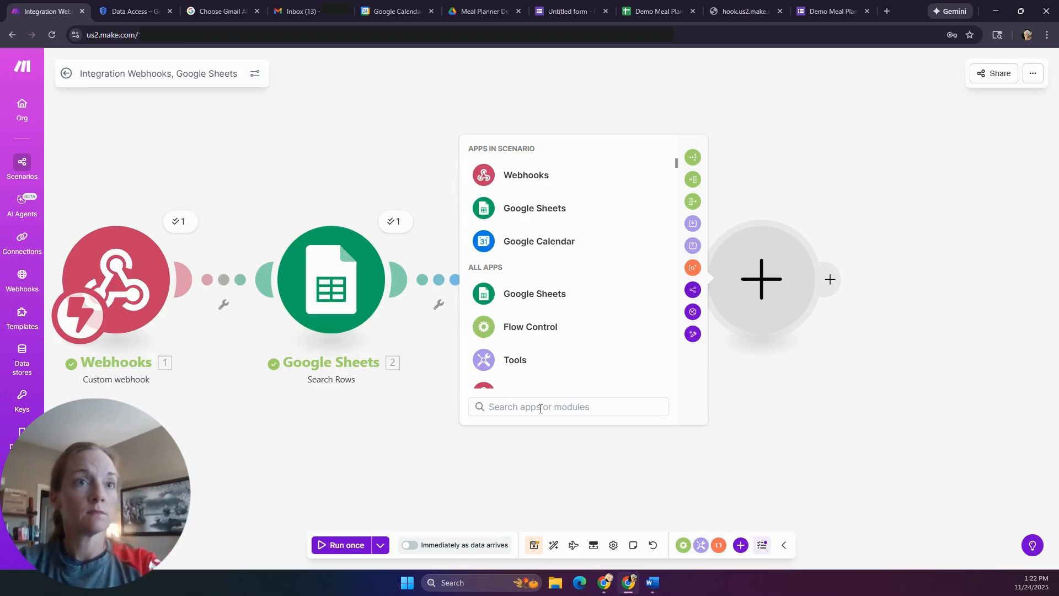
# - Add an Array aggregator sourcing Google Calendar - Search Events [3], aggregating Summary and Start
pyautogui.write('array')
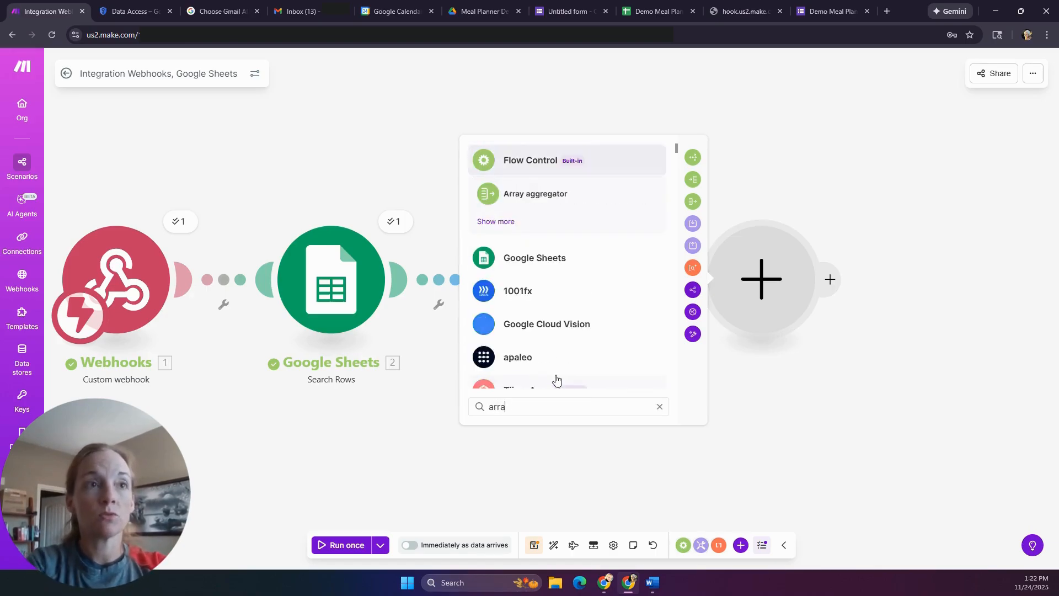
pyautogui.click(546, 196)
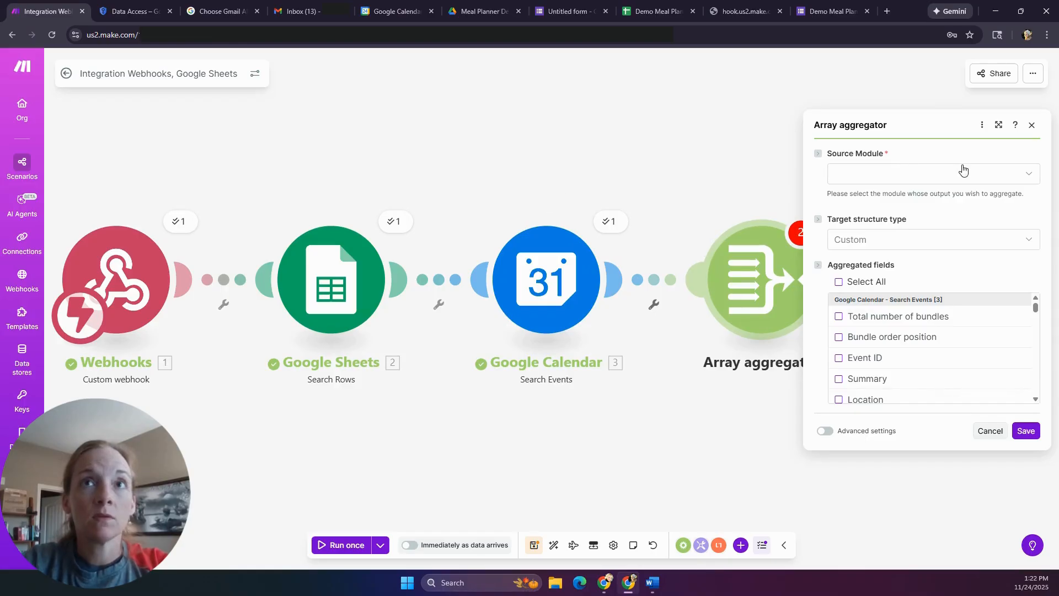
pyautogui.click(963, 178)
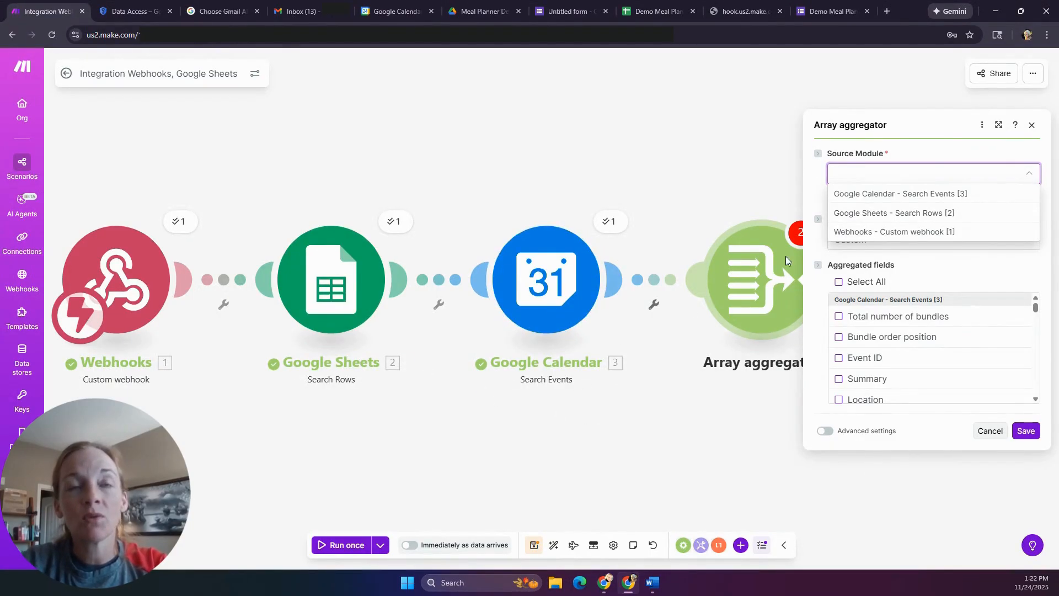
pyautogui.click(969, 195)
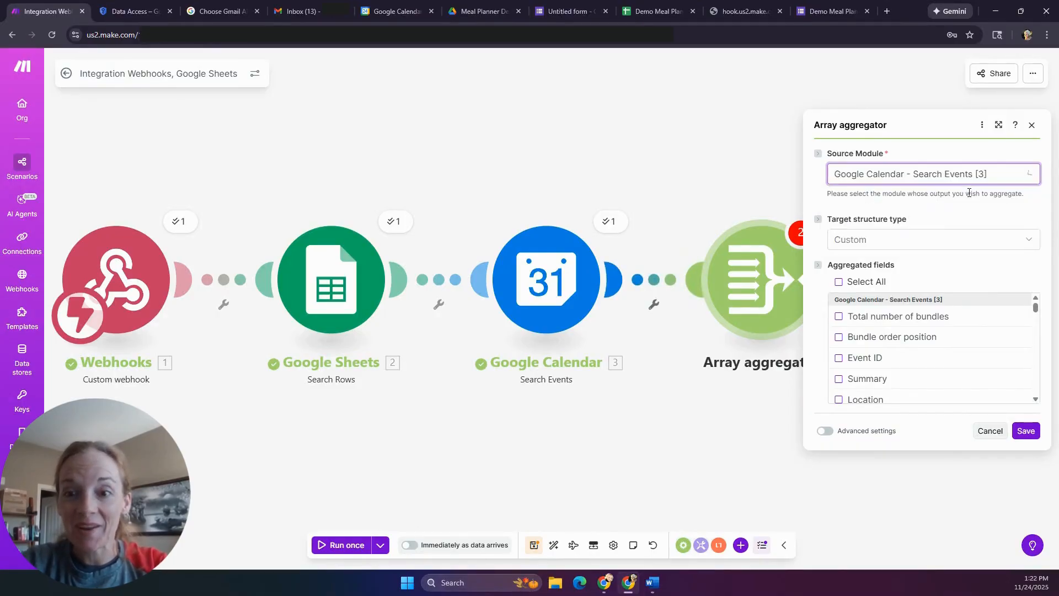
pyautogui.click(924, 244)
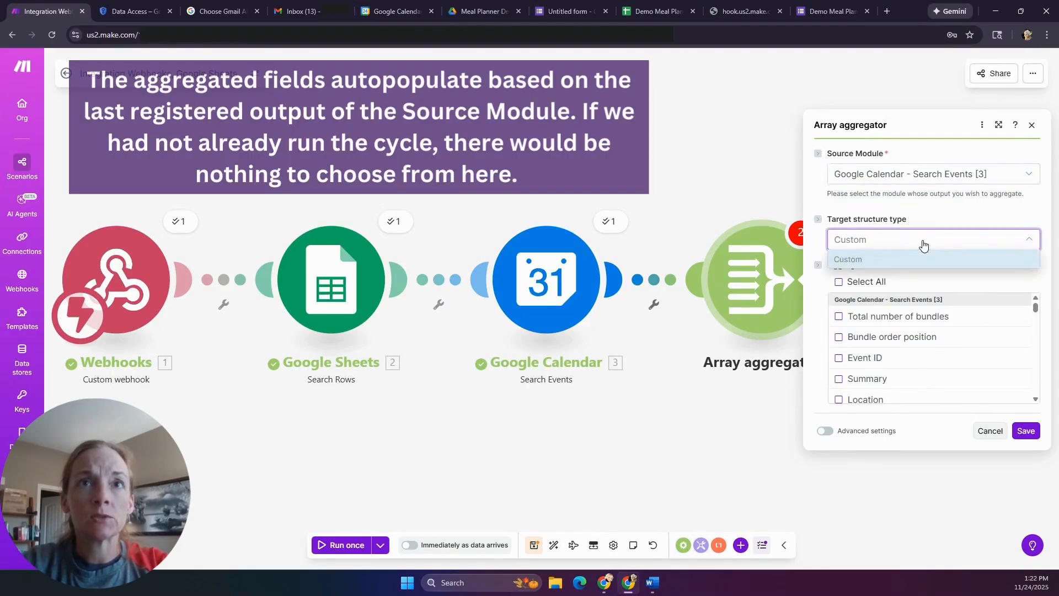
pyautogui.click(923, 244)
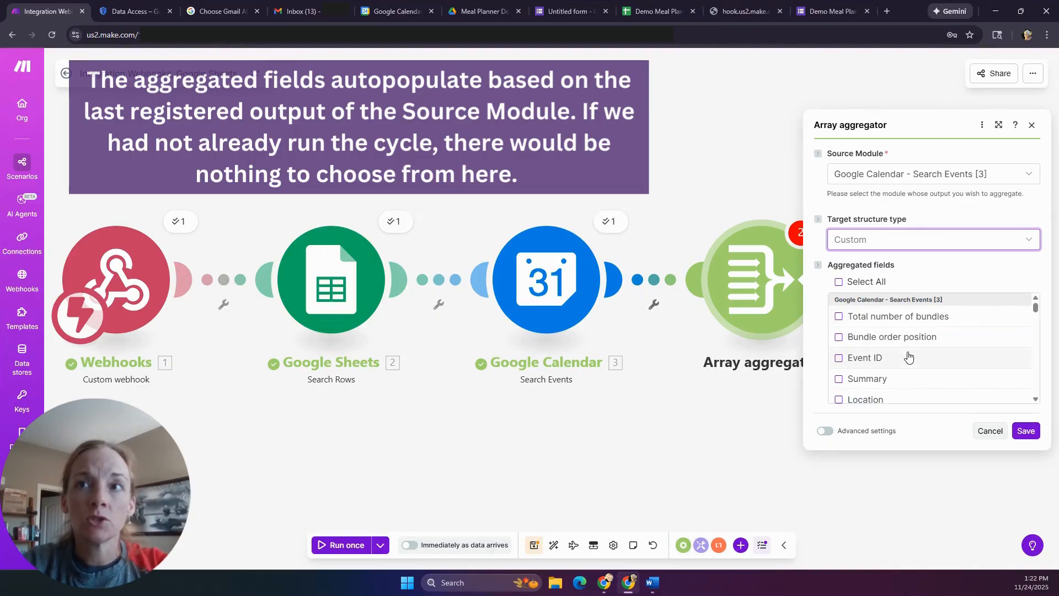
pyautogui.scroll(-1, 909, 357)
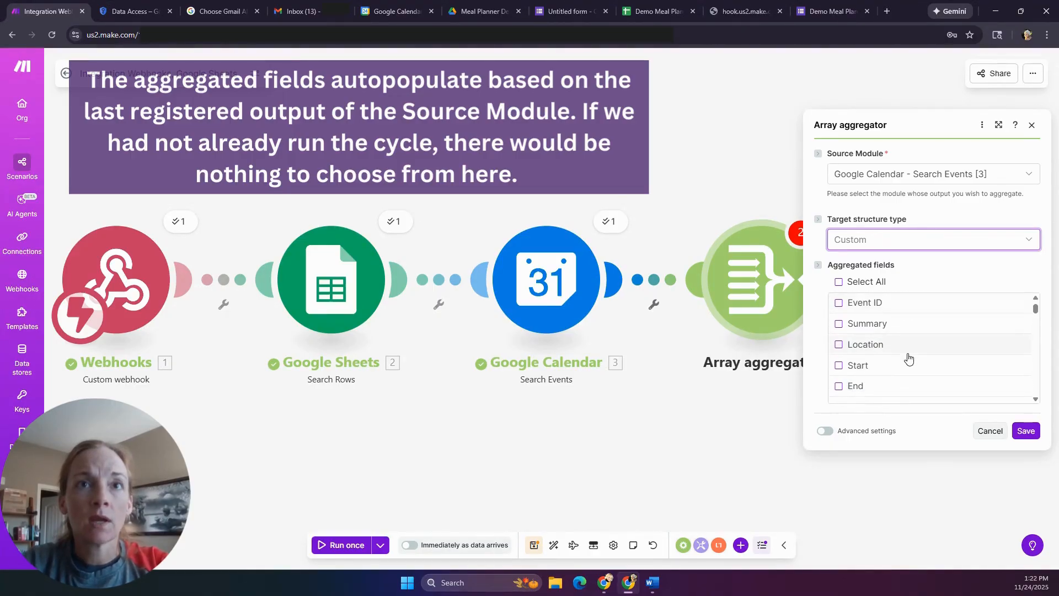
pyautogui.click(839, 326)
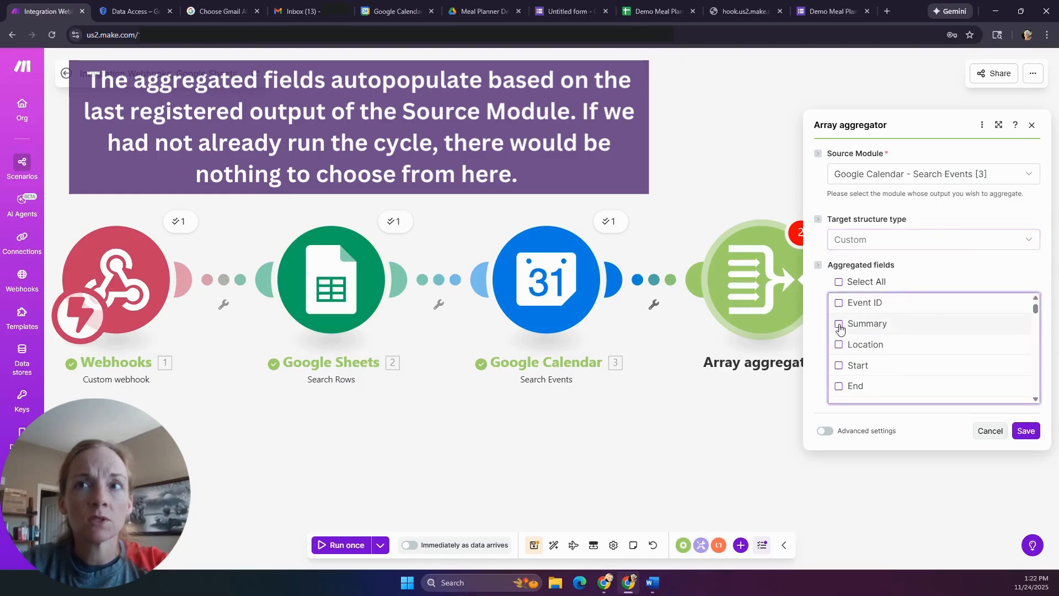
pyautogui.click(840, 325)
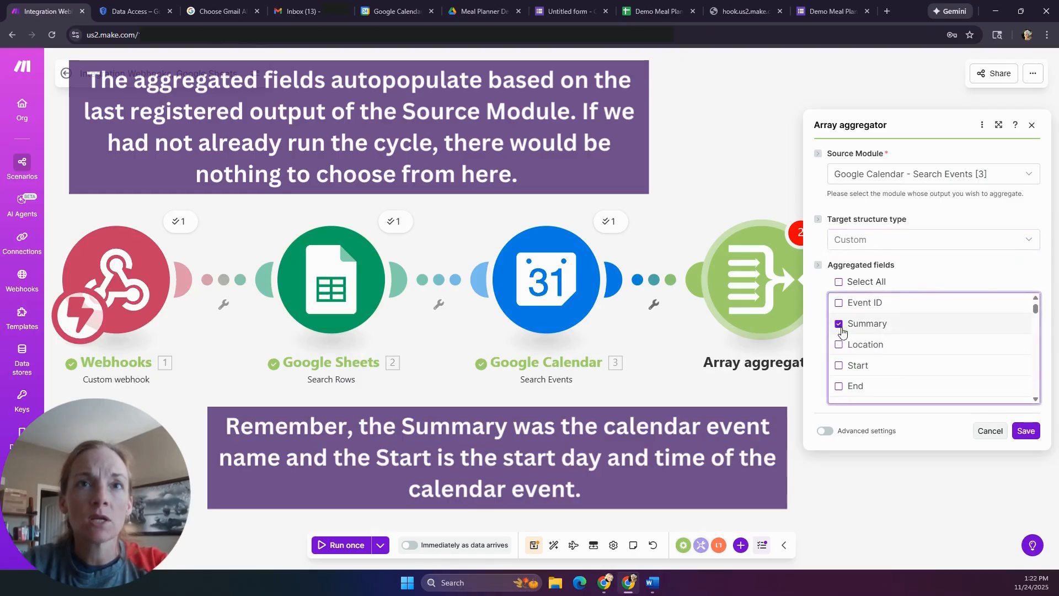
pyautogui.click(840, 367)
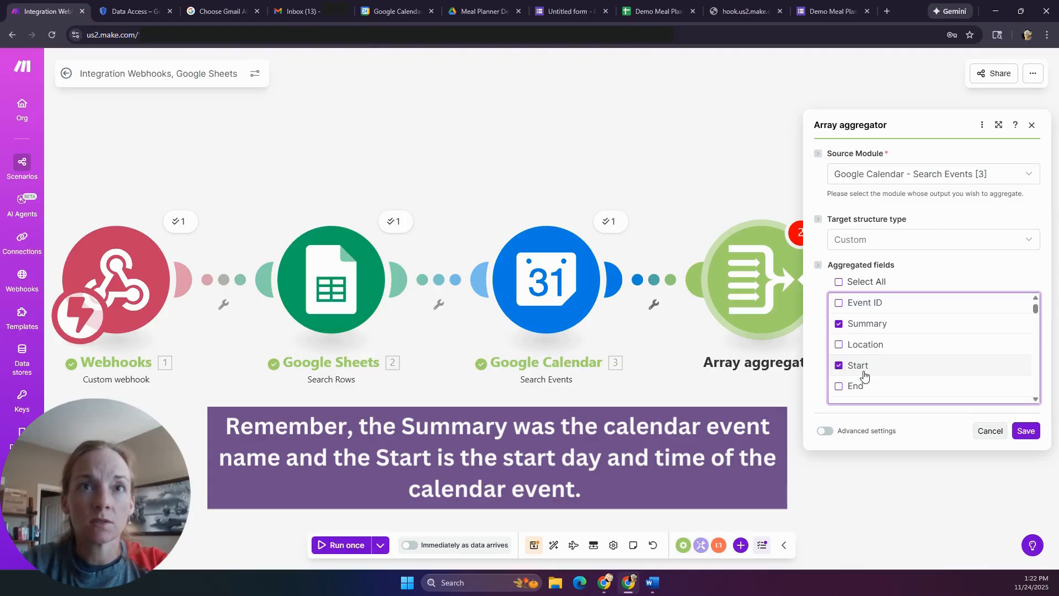
pyautogui.click(1027, 435)
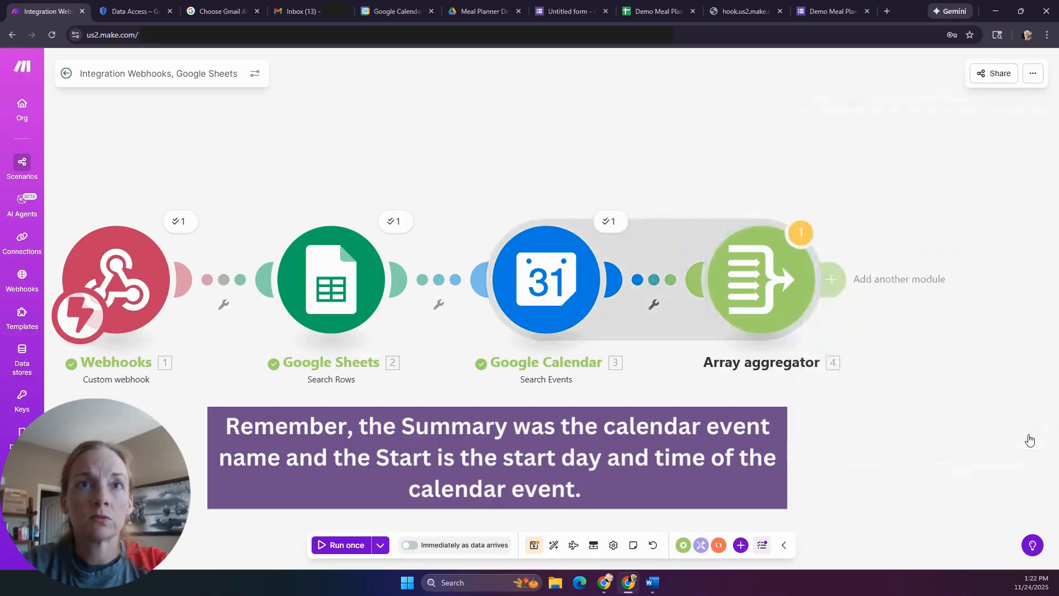
# - Dismiss the aggregator warning and run the scenario once anyway
pyautogui.click(800, 244)
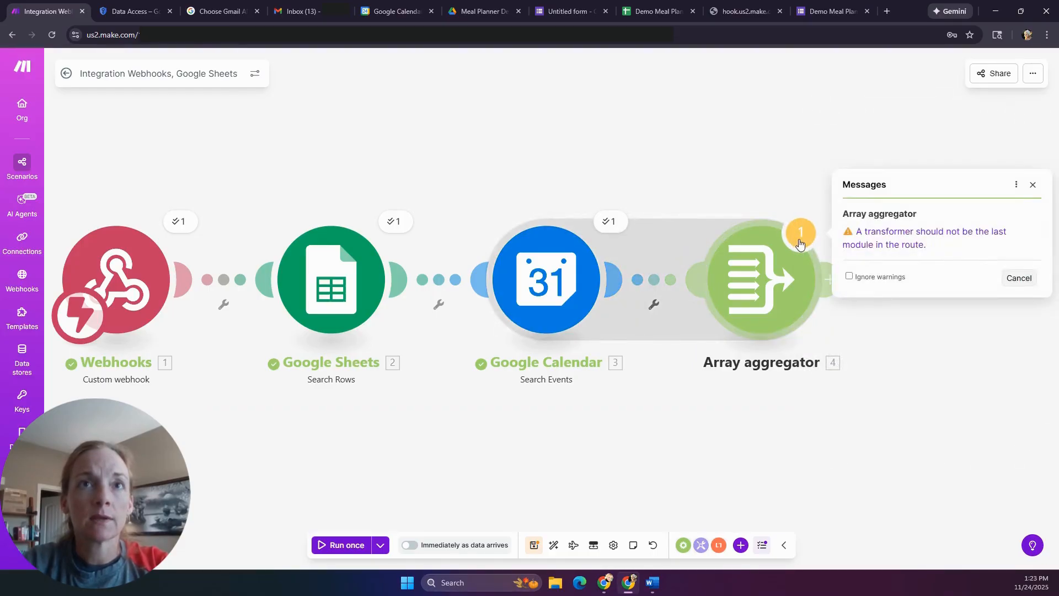
pyautogui.click(1033, 186)
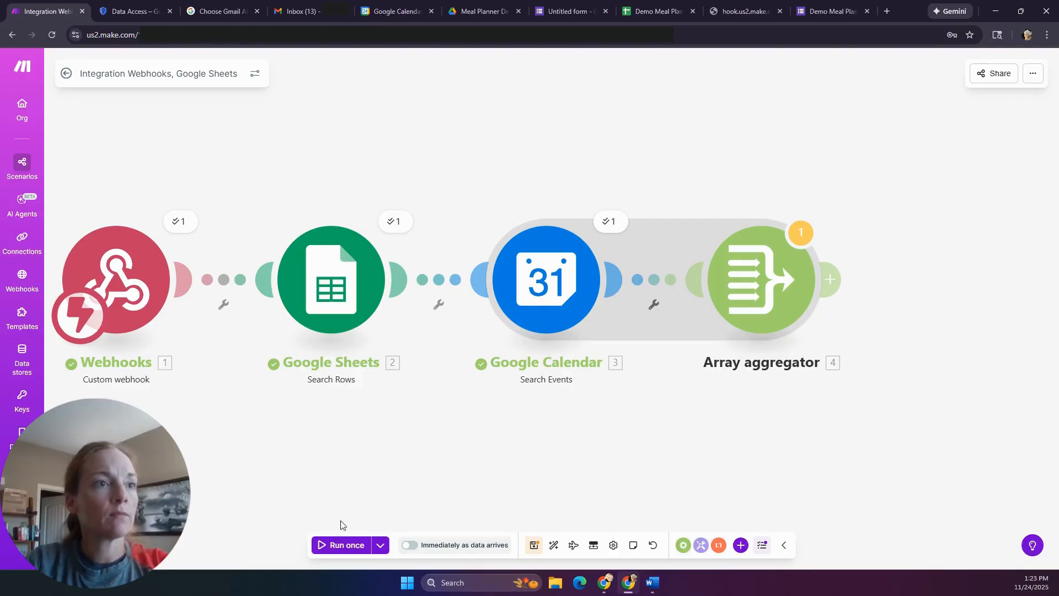
pyautogui.click(348, 545)
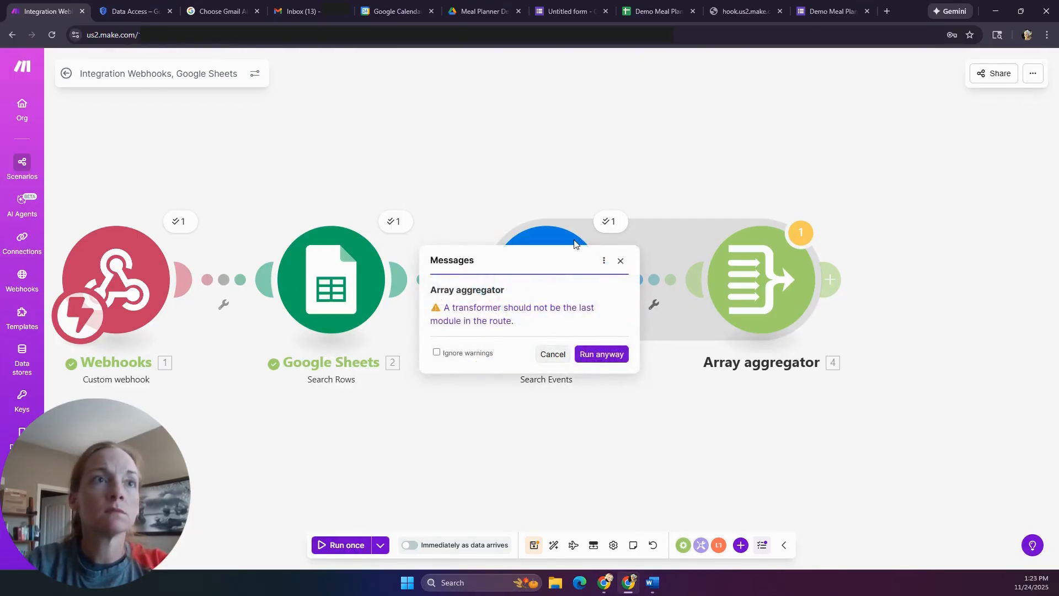
pyautogui.click(617, 354)
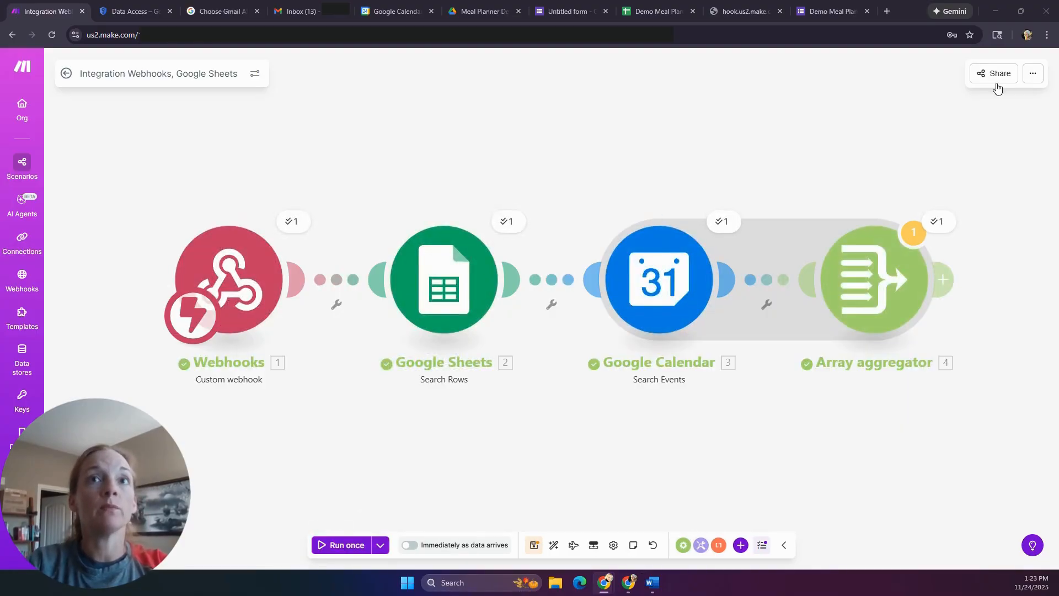
# - Inspect the aggregator's output array of Start and Summary values for the 13 events
pyautogui.click(934, 226)
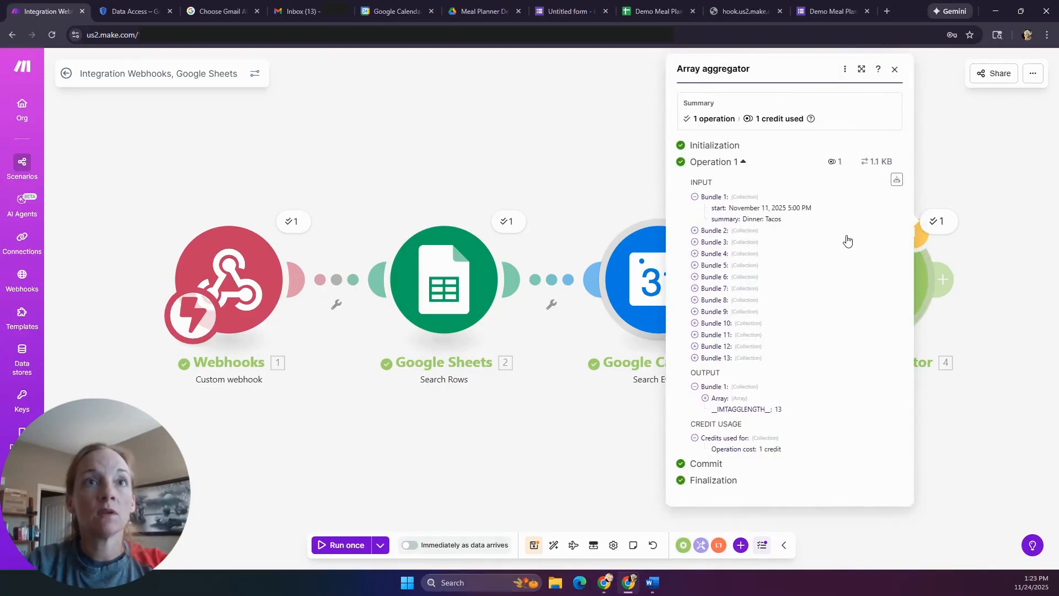
pyautogui.click(695, 230)
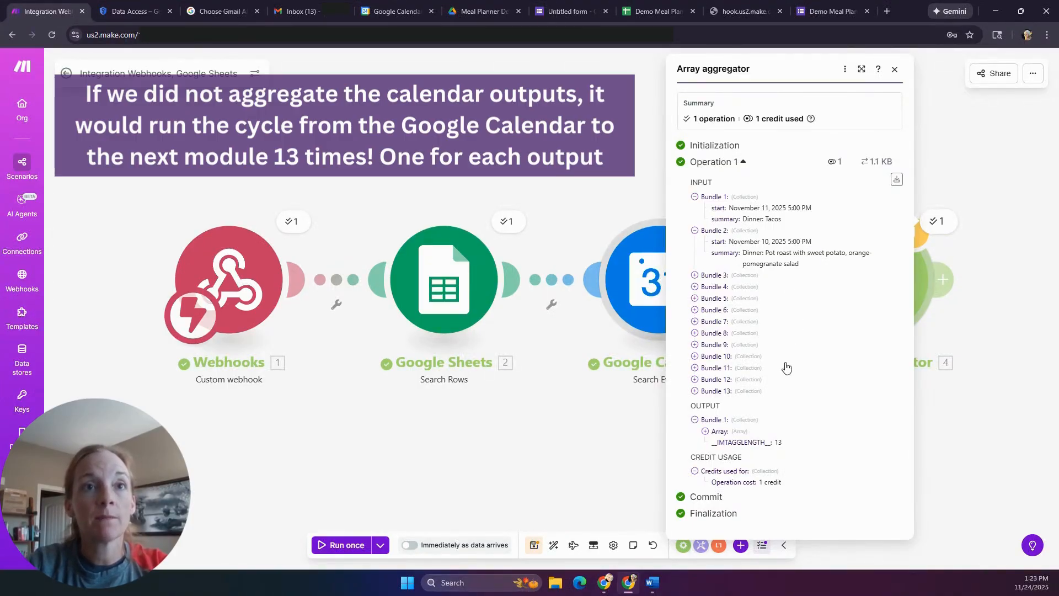
pyautogui.click(706, 431)
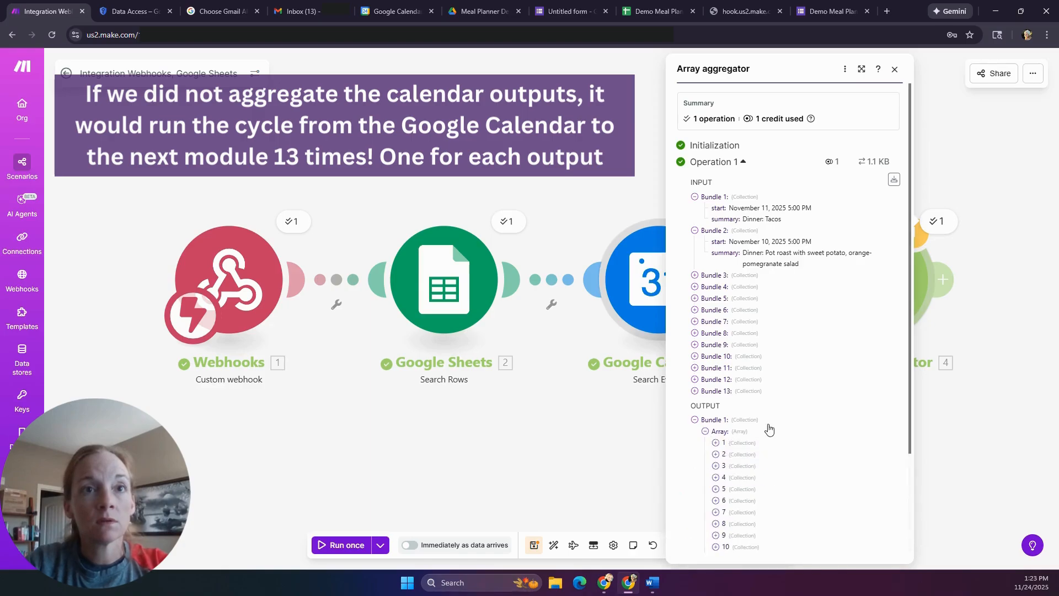
pyautogui.scroll(-3, 773, 425)
pyautogui.click(715, 316)
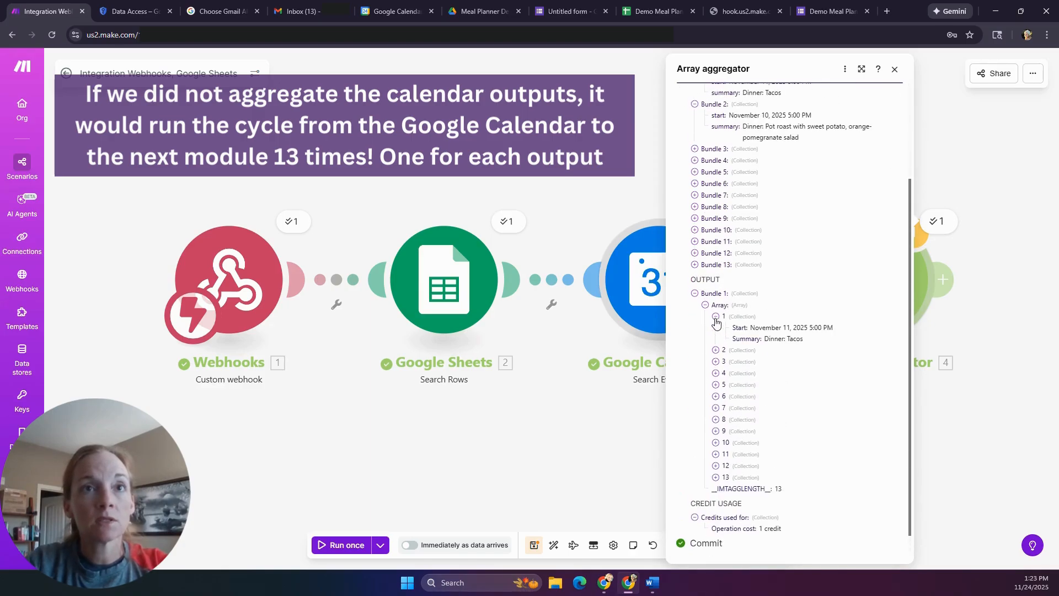
pyautogui.click(716, 351)
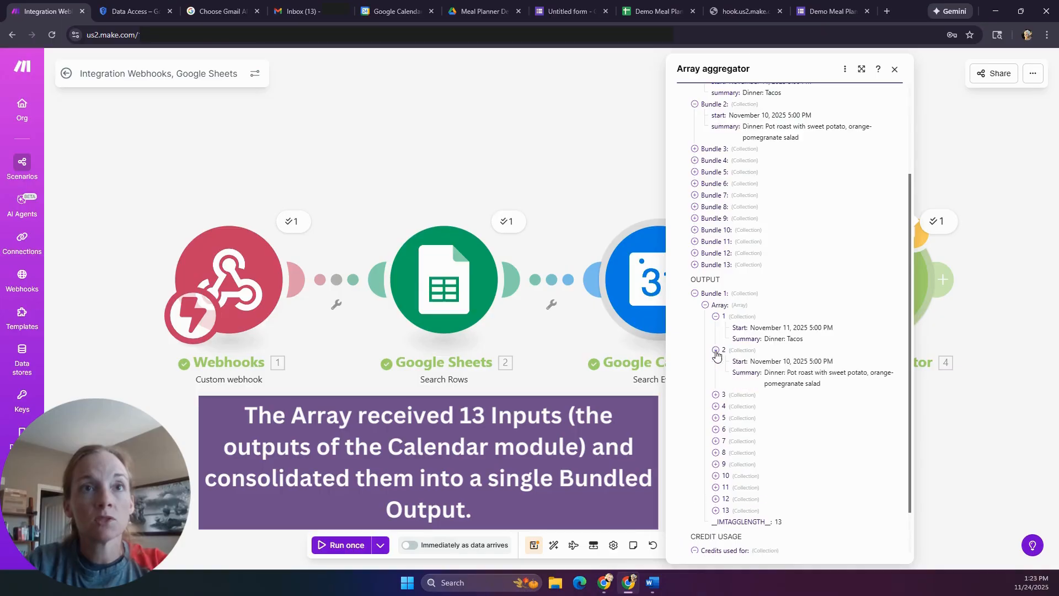
pyautogui.click(715, 395)
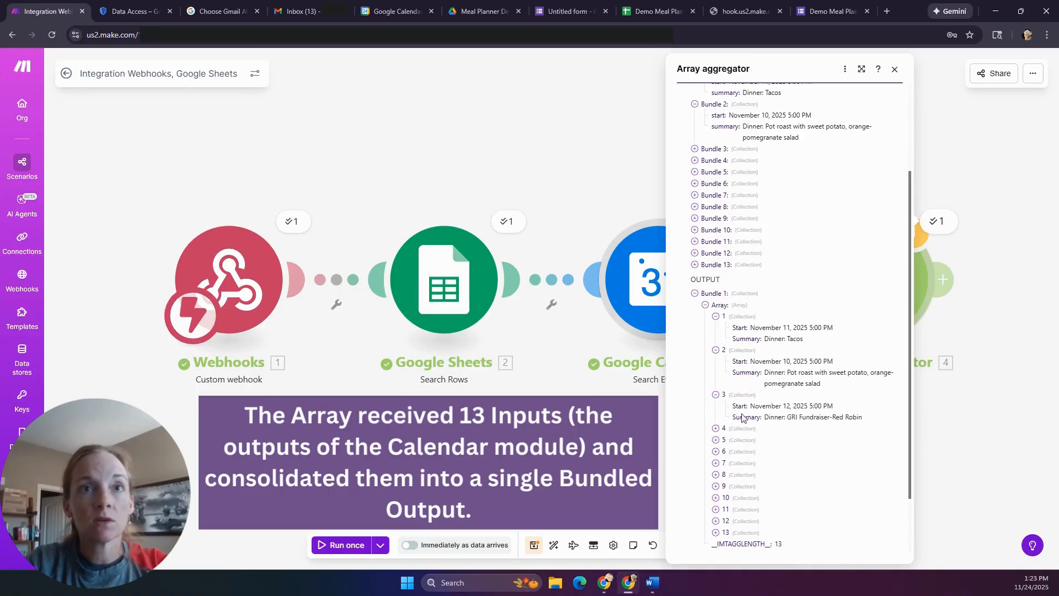
pyautogui.click(895, 70)
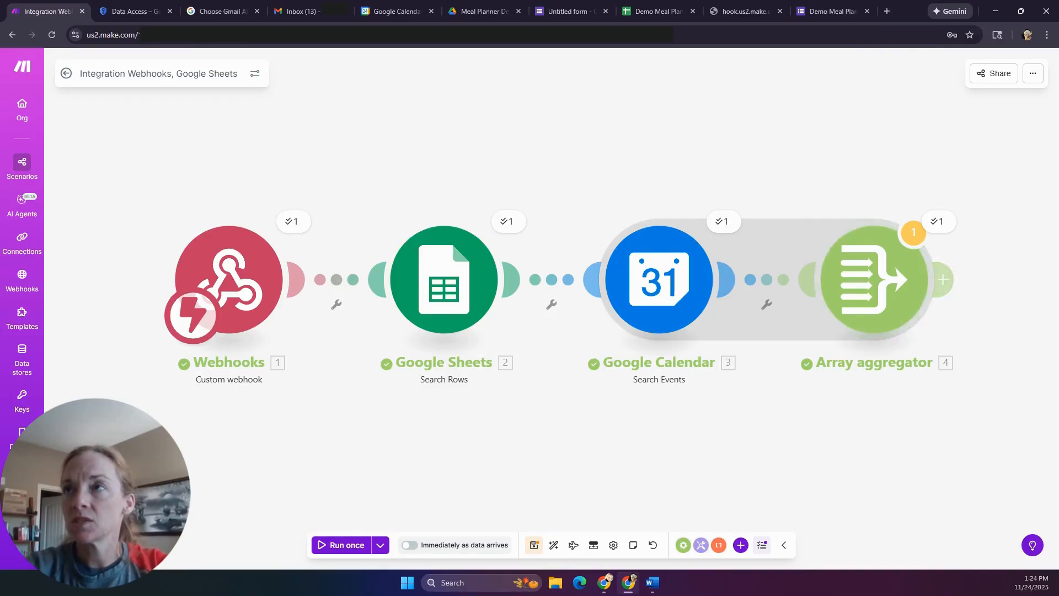
# - Add a Google Calendar Search Events module after the aggregator using the Demo Meal Planner connection
pyautogui.click(943, 279)
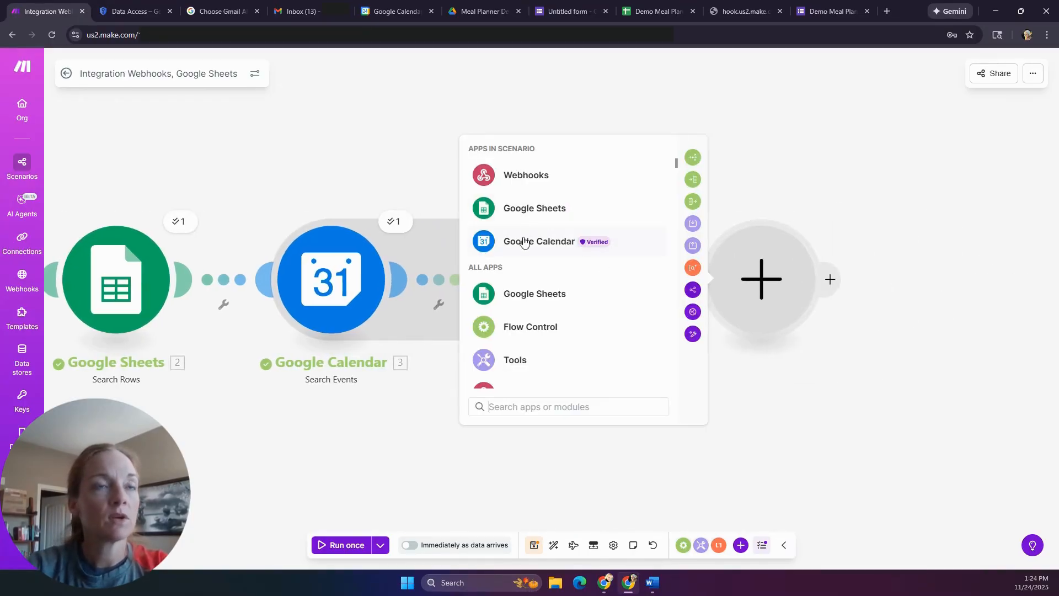
pyautogui.click(524, 244)
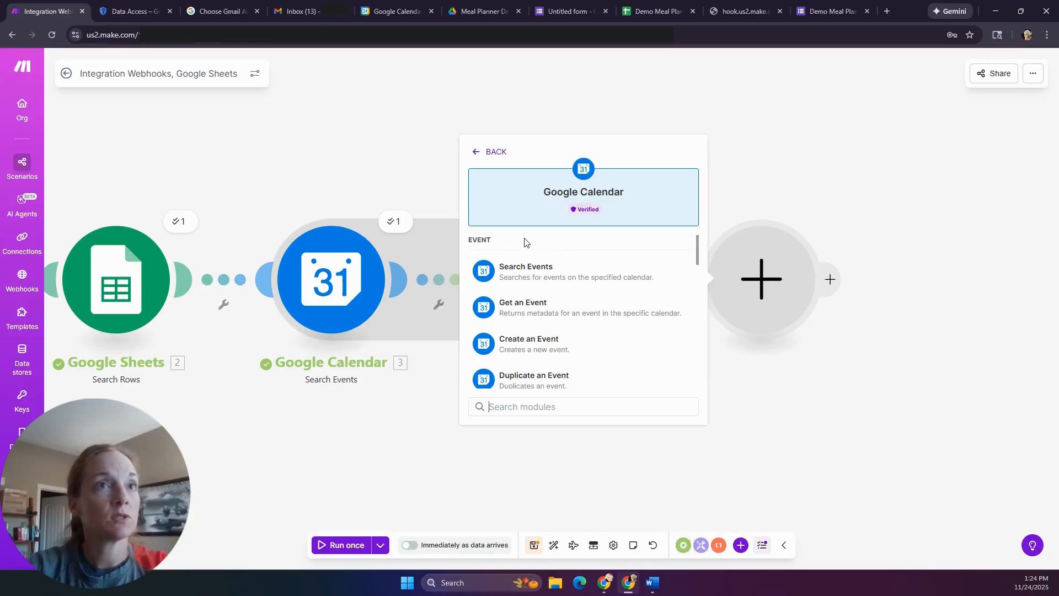
pyautogui.click(529, 279)
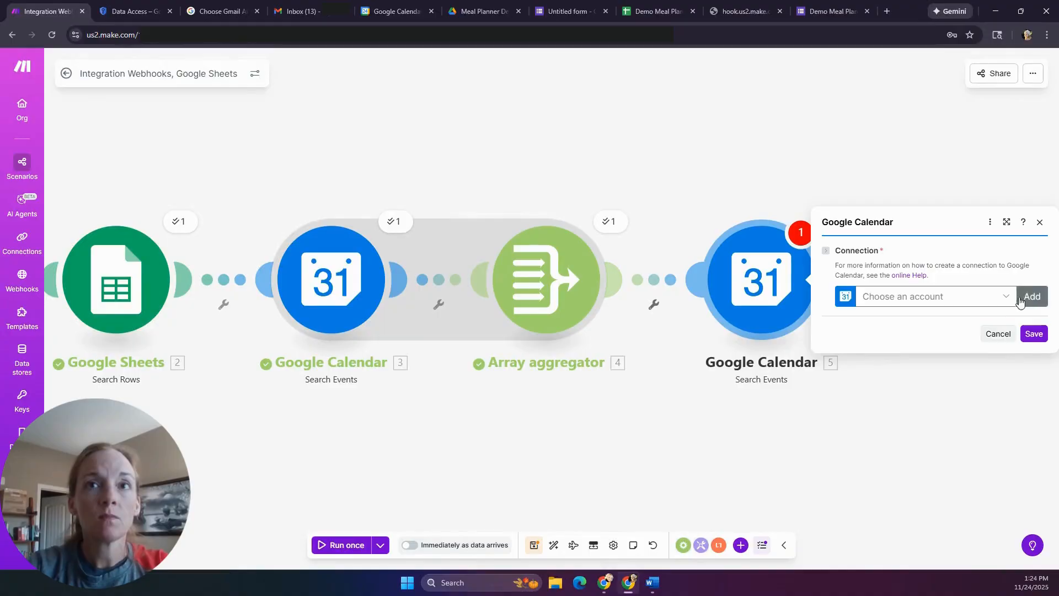
pyautogui.click(1008, 299)
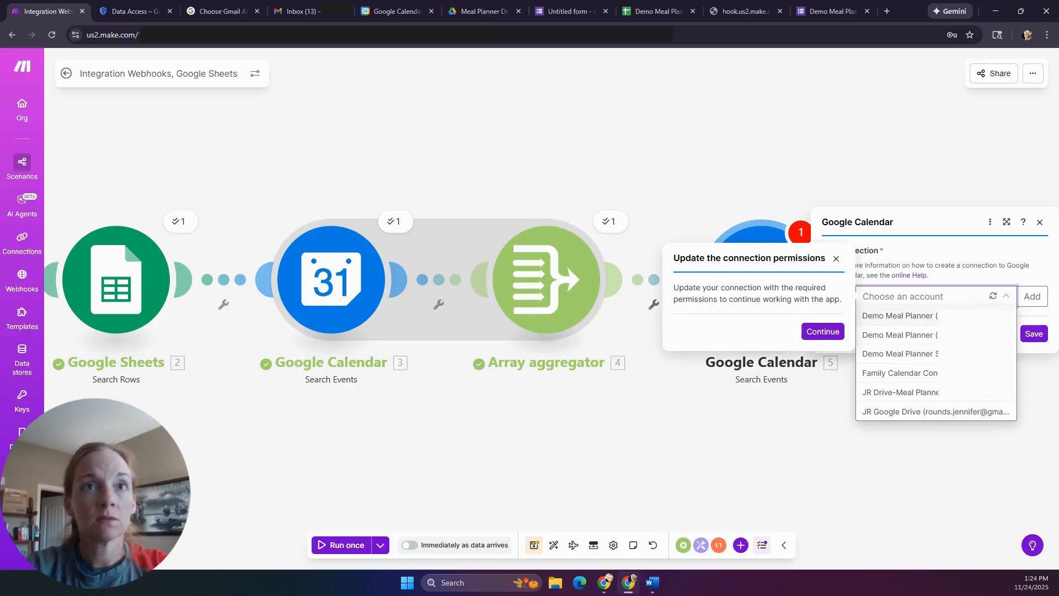
pyautogui.click(888, 335)
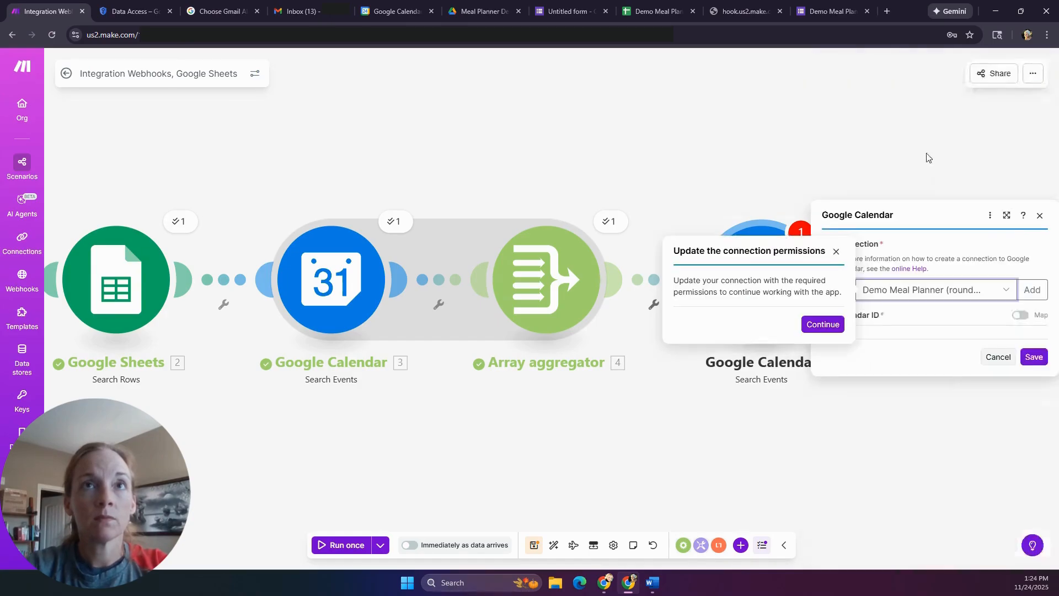
pyautogui.click(836, 105)
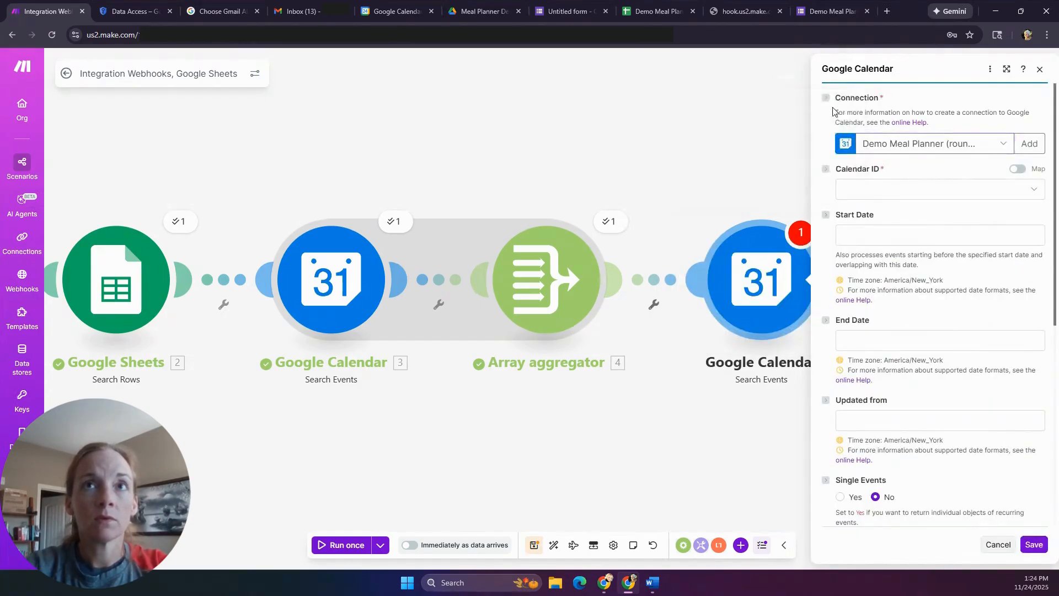
# - Search the Family calendar with Start Date set to now
pyautogui.click(917, 190)
pyautogui.click(883, 229)
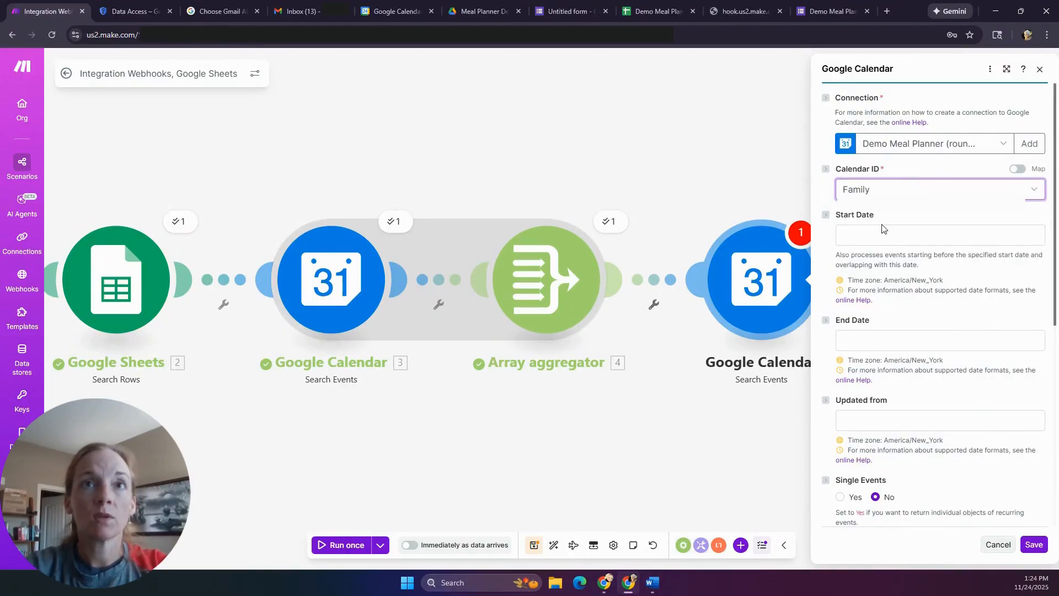
pyautogui.click(879, 235)
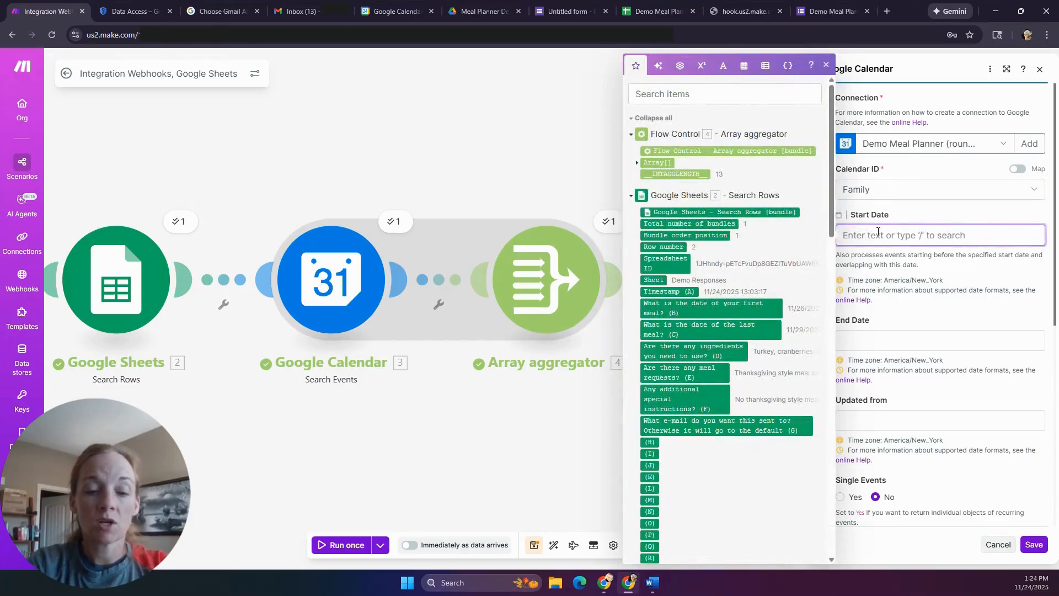
pyautogui.click(744, 65)
pyautogui.click(649, 319)
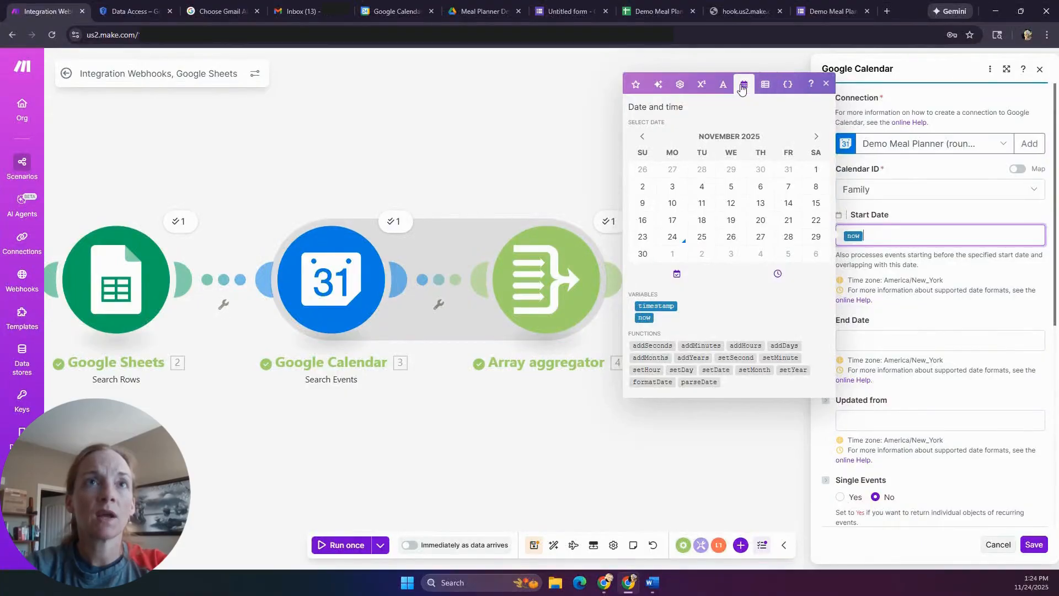
pyautogui.click(702, 85)
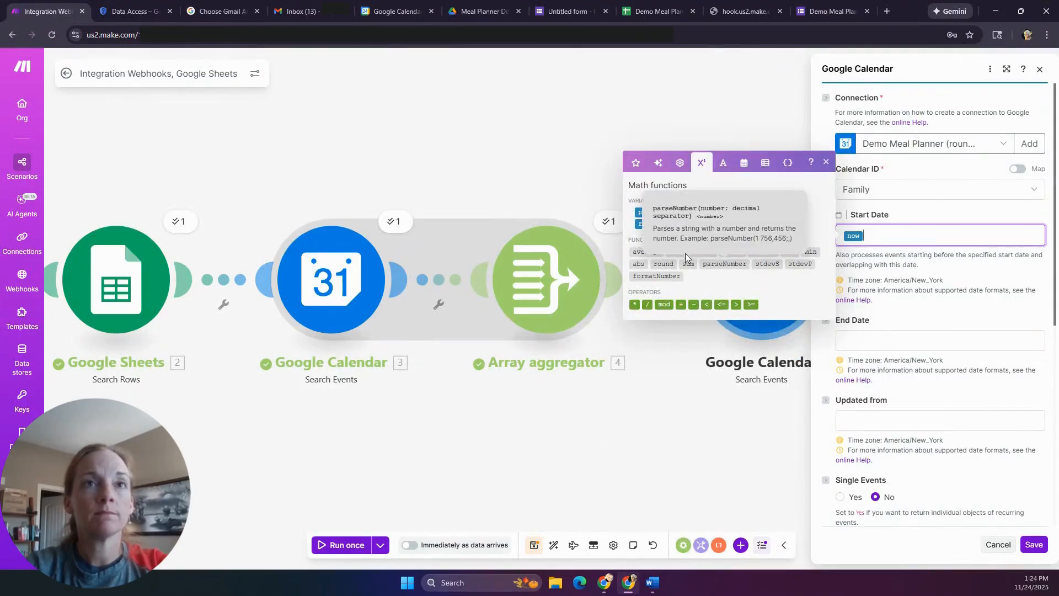
pyautogui.click(743, 168)
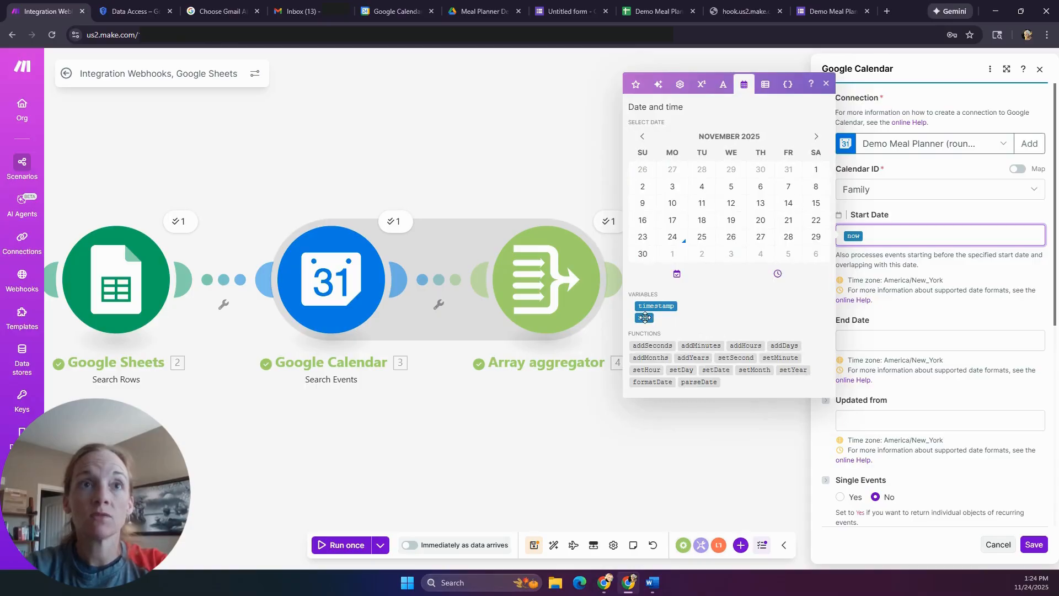
pyautogui.click(955, 304)
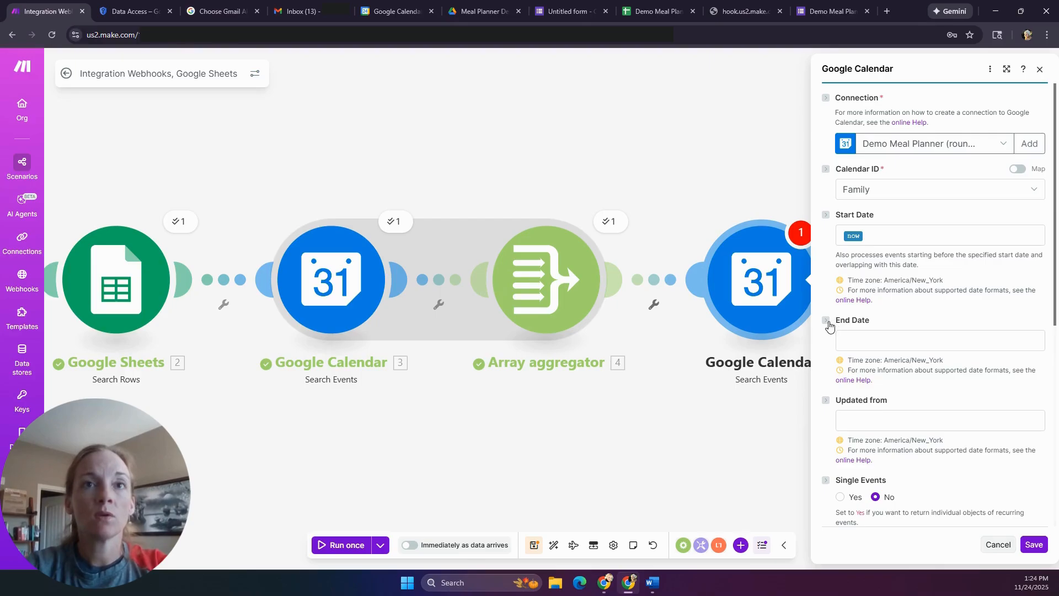
# - Set the calendar search's End Date to addDays(now; 7)
pyautogui.click(871, 342)
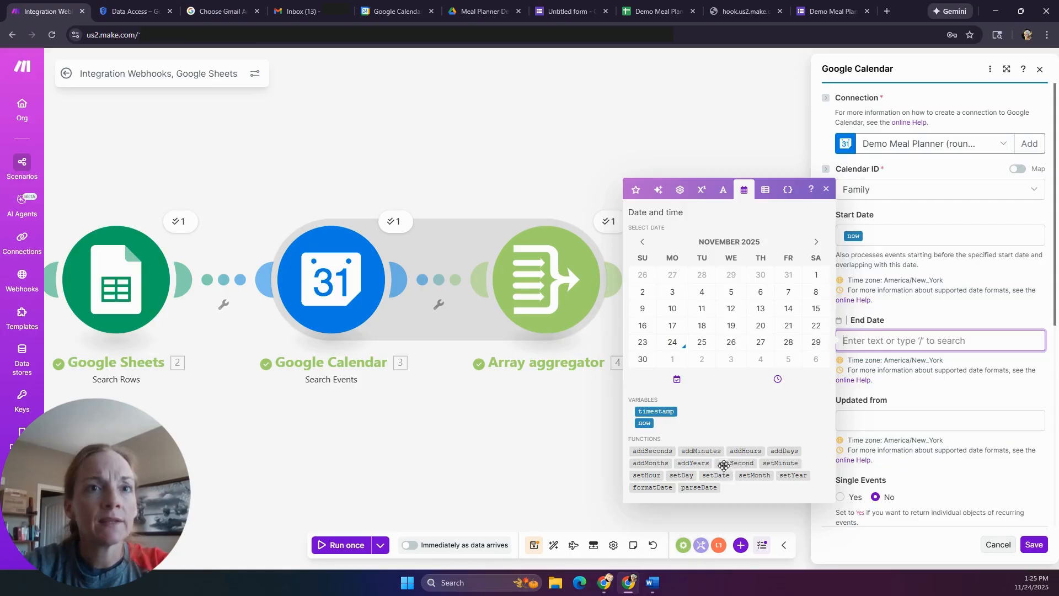
pyautogui.click(779, 452)
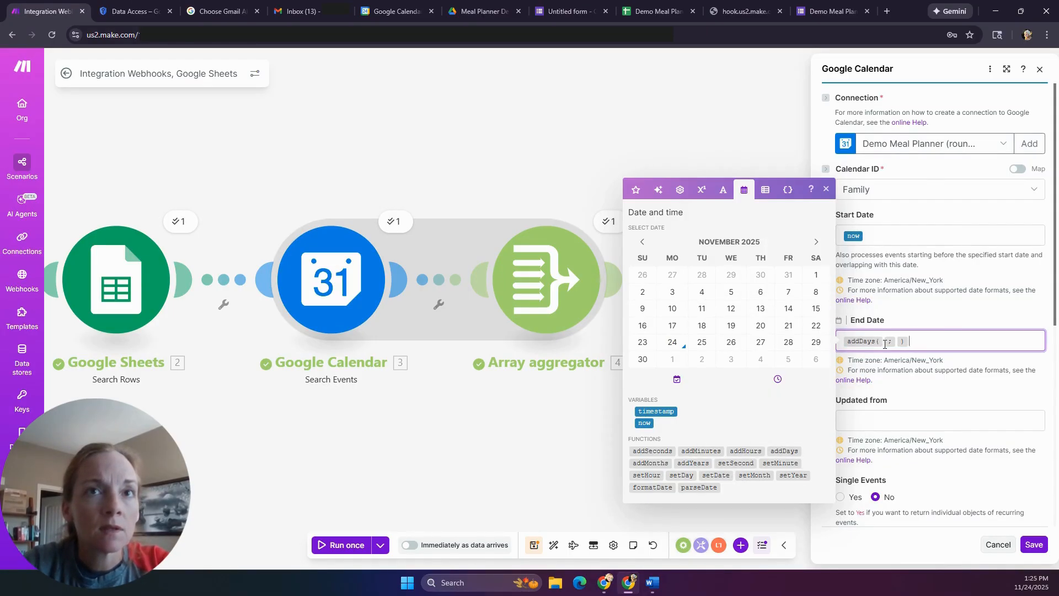
pyautogui.click(885, 343)
pyautogui.write('now')
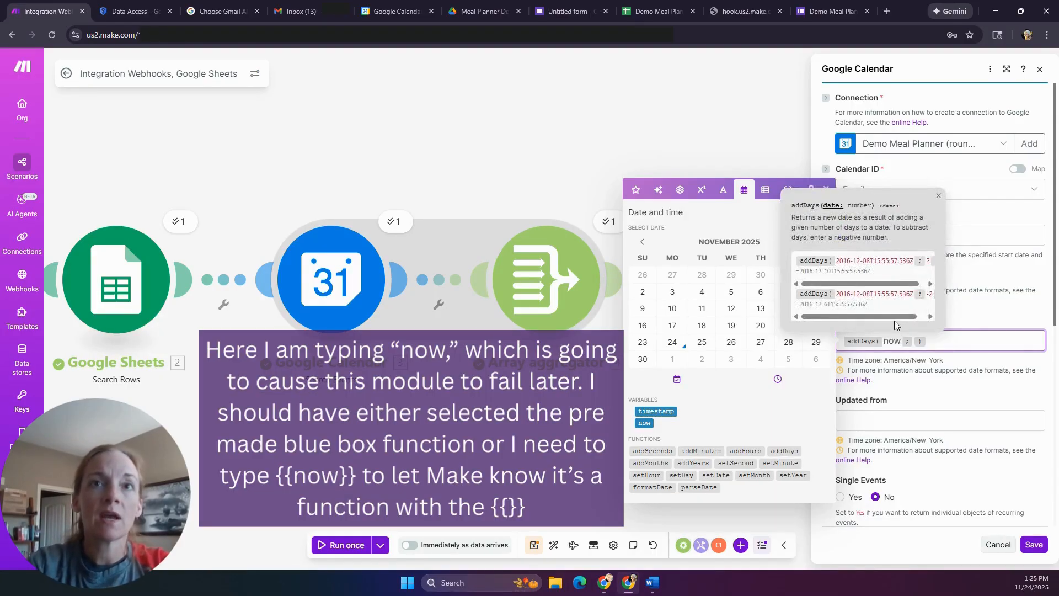
pyautogui.click(914, 342)
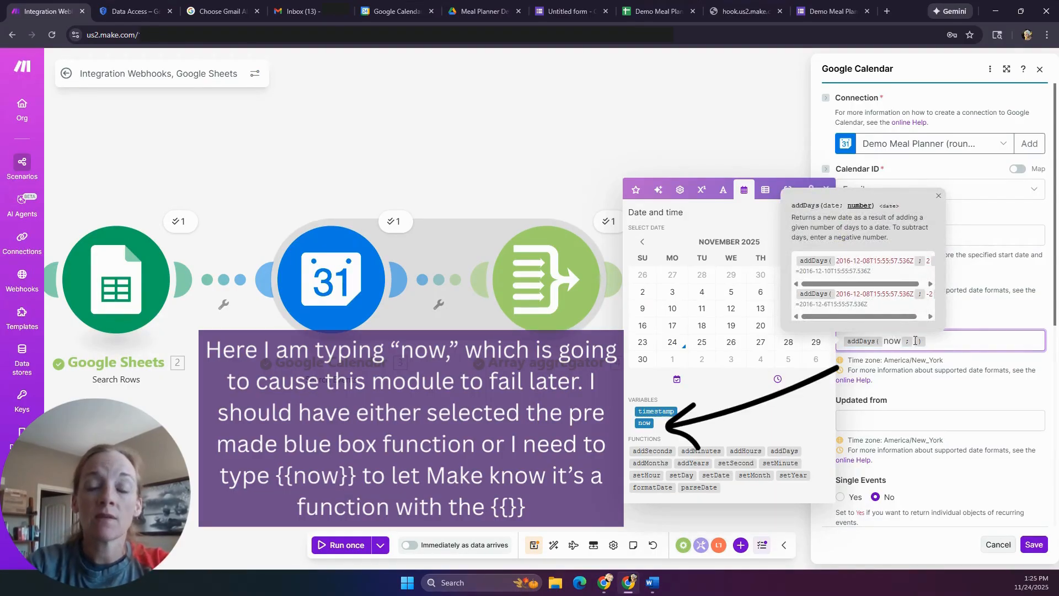
pyautogui.write('7')
pyautogui.click(938, 389)
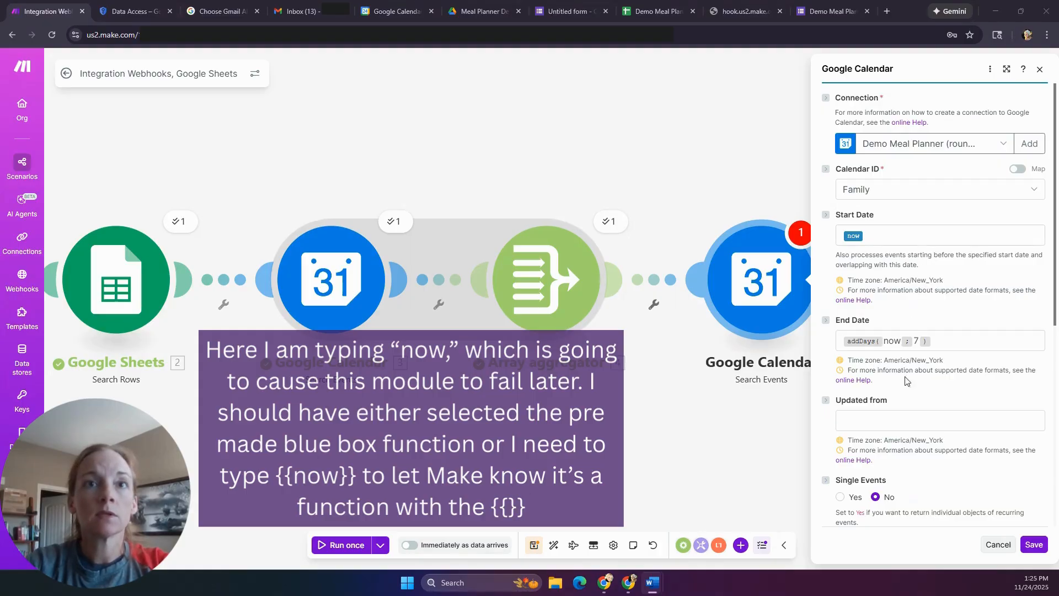
# - Raise the search's result limit from 10 to 20 and save the settings
pyautogui.scroll(-3, 903, 379)
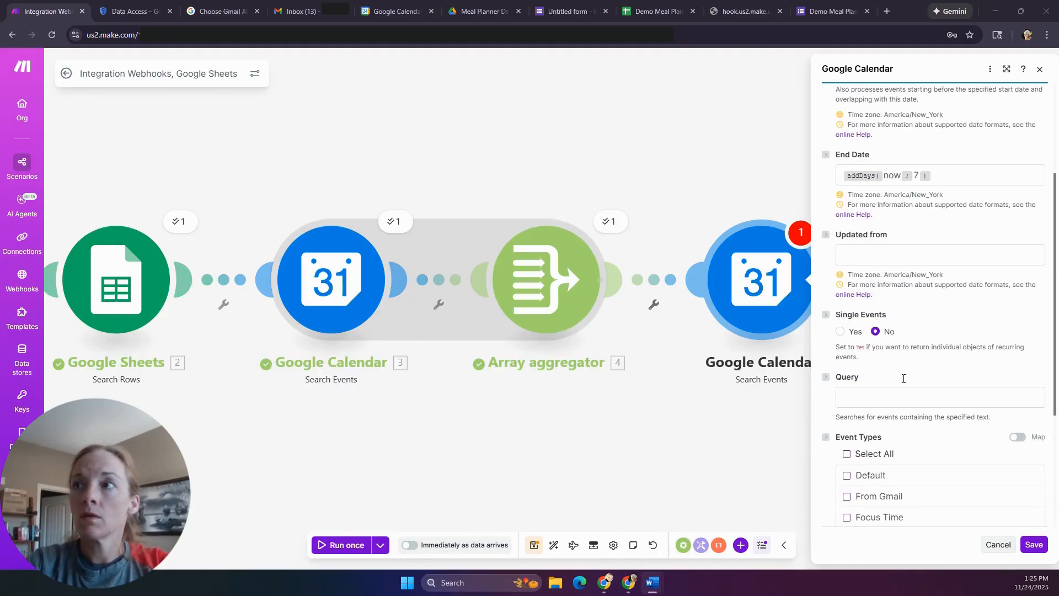
pyautogui.scroll(-1, 903, 379)
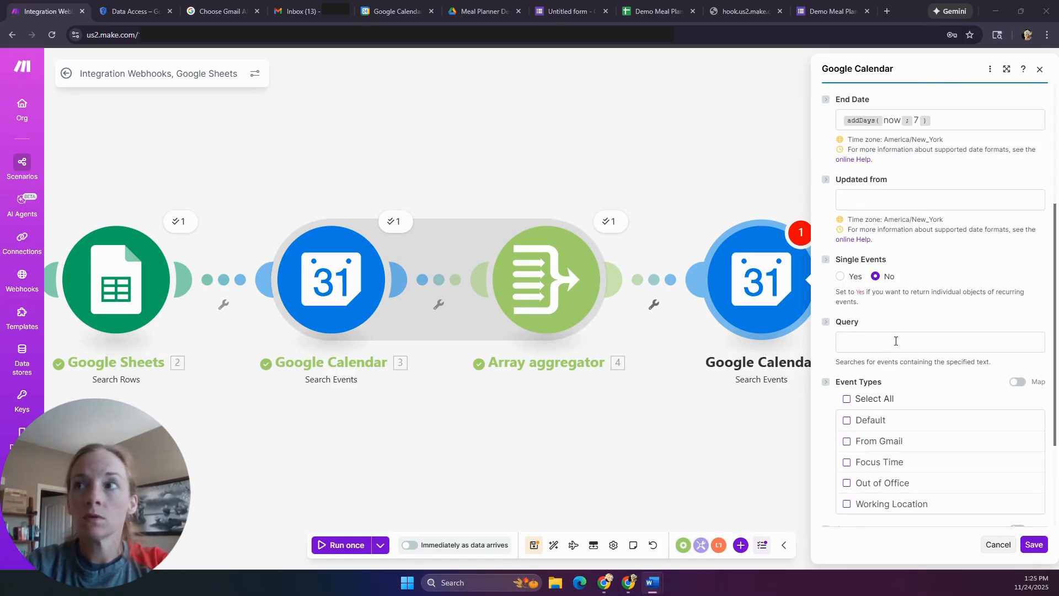
pyautogui.scroll(2, 977, 318)
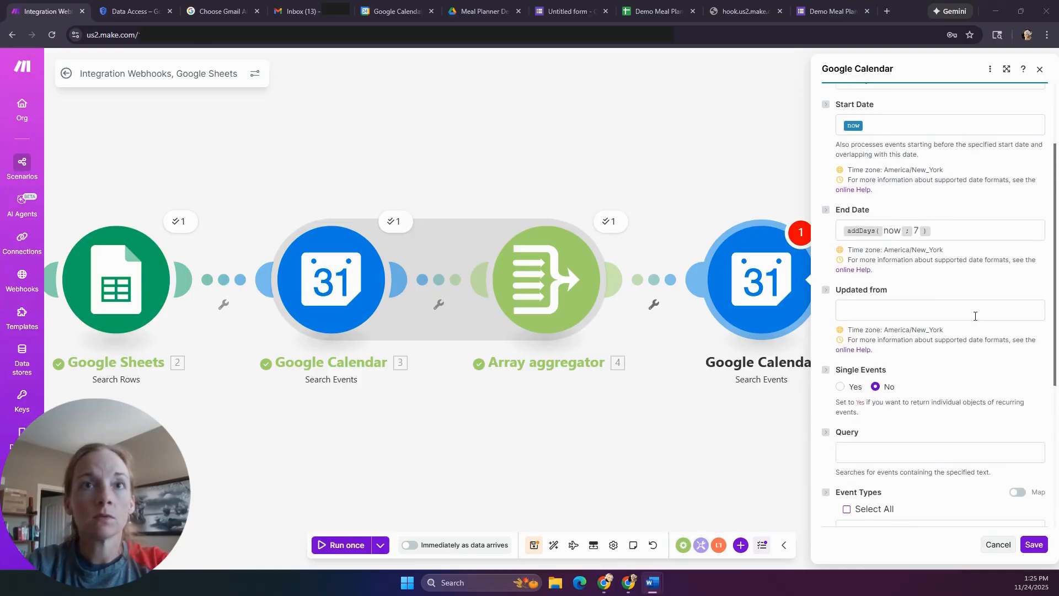
pyautogui.scroll(-5, 976, 319)
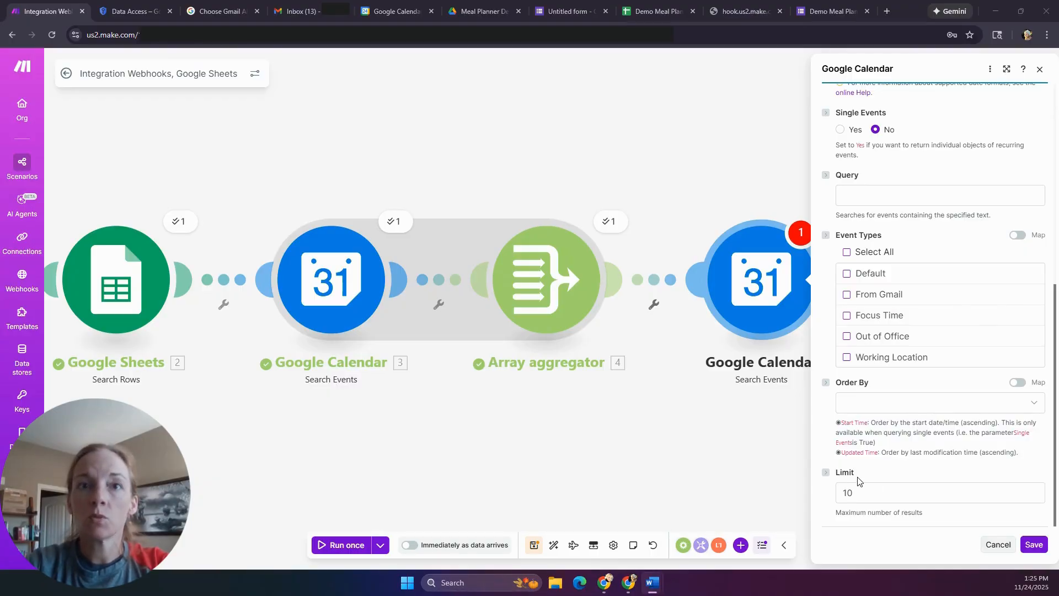
pyautogui.click(864, 490)
pyautogui.doubleClick(843, 492)
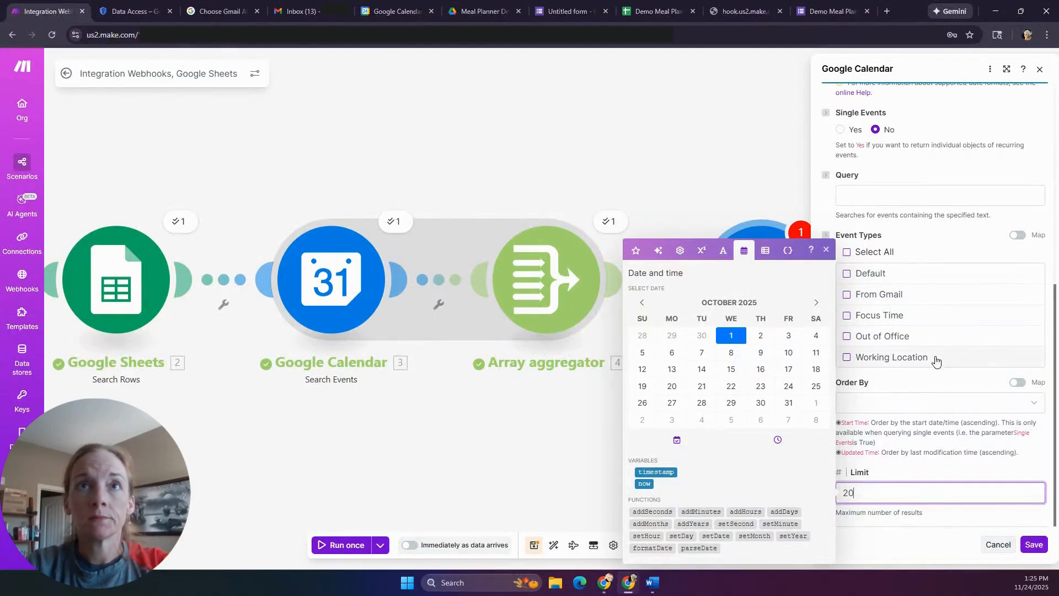
pyautogui.scroll(5, 937, 323)
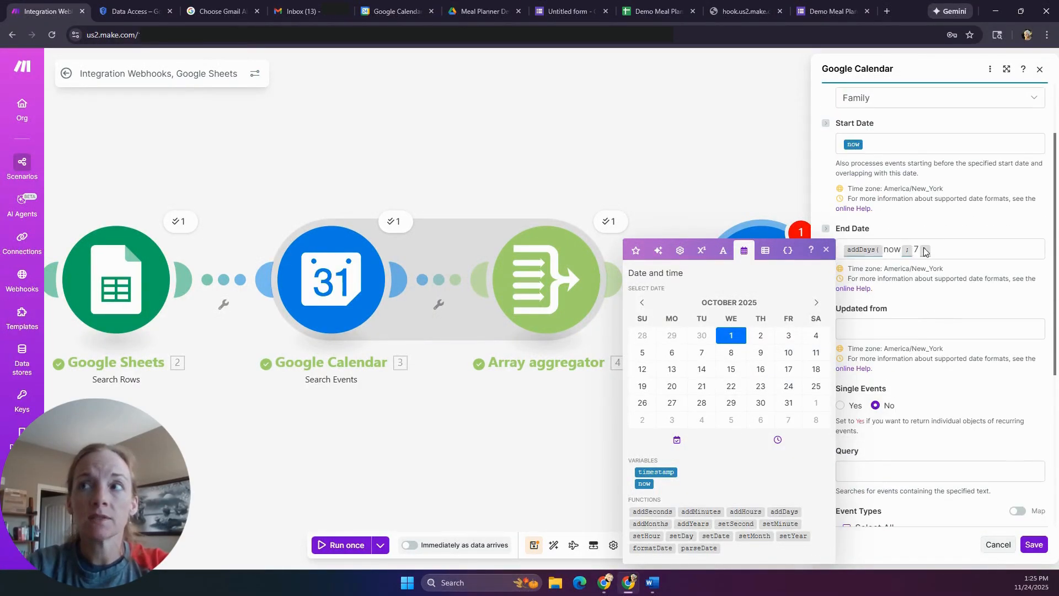
pyautogui.scroll(-5, 974, 313)
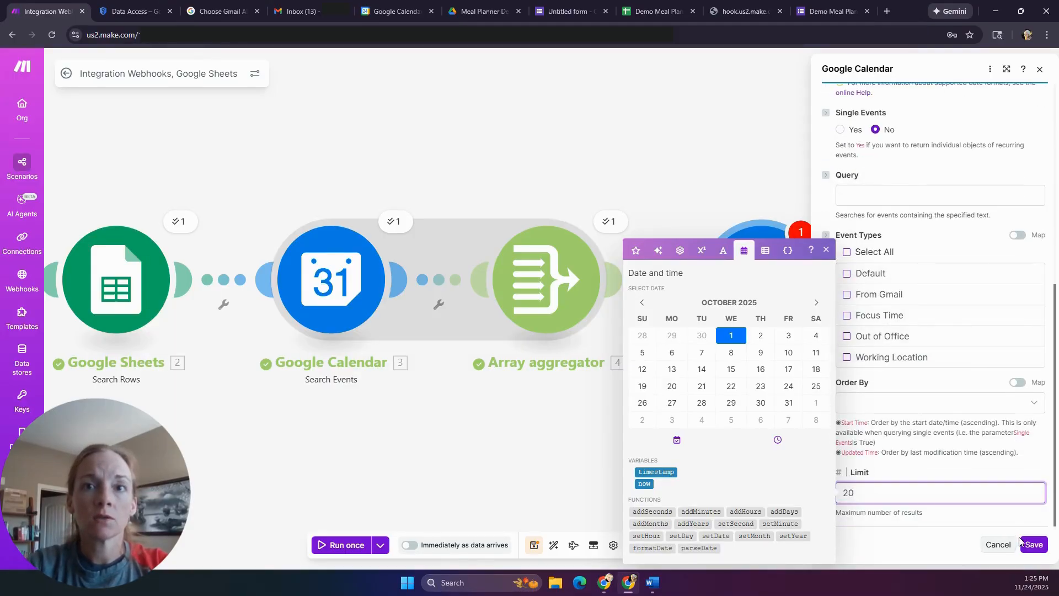
pyautogui.click(1032, 545)
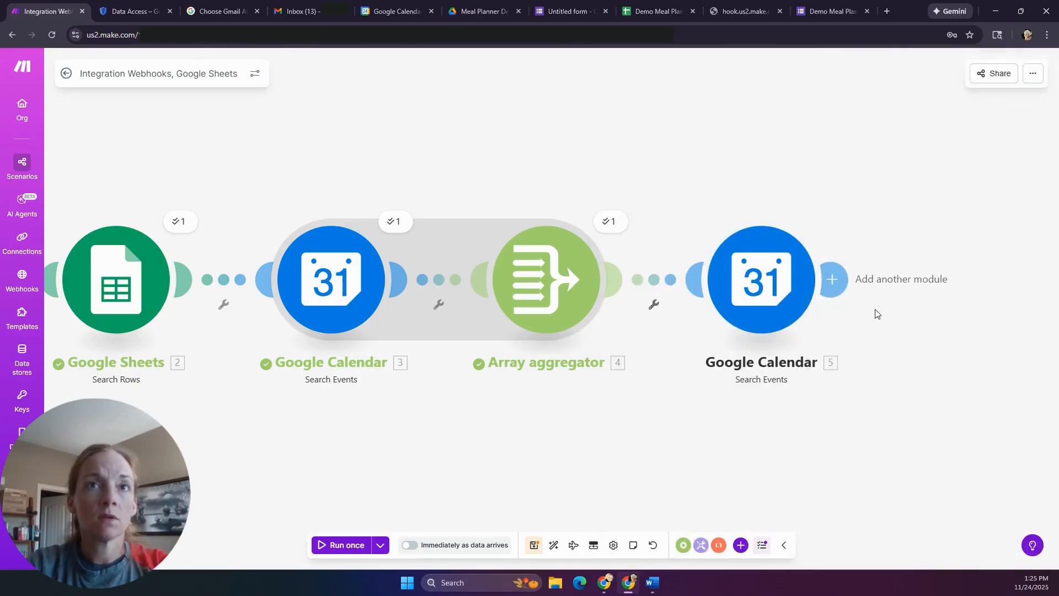
# - Move the second calendar search below the Array aggregator and attach a new Array aggregator with it as source
pyautogui.scroll(-1, 696, 416)
pyautogui.scroll(-2, 695, 414)
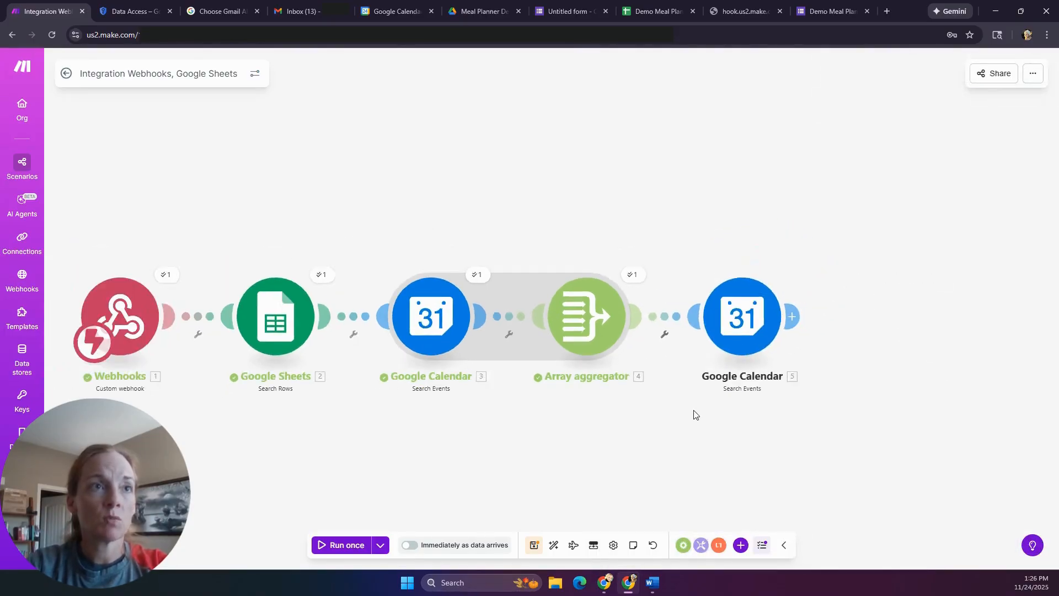
pyautogui.moveTo(693, 418); pyautogui.dragTo(699, 292)
pyautogui.moveTo(767, 171); pyautogui.dragTo(490, 294)
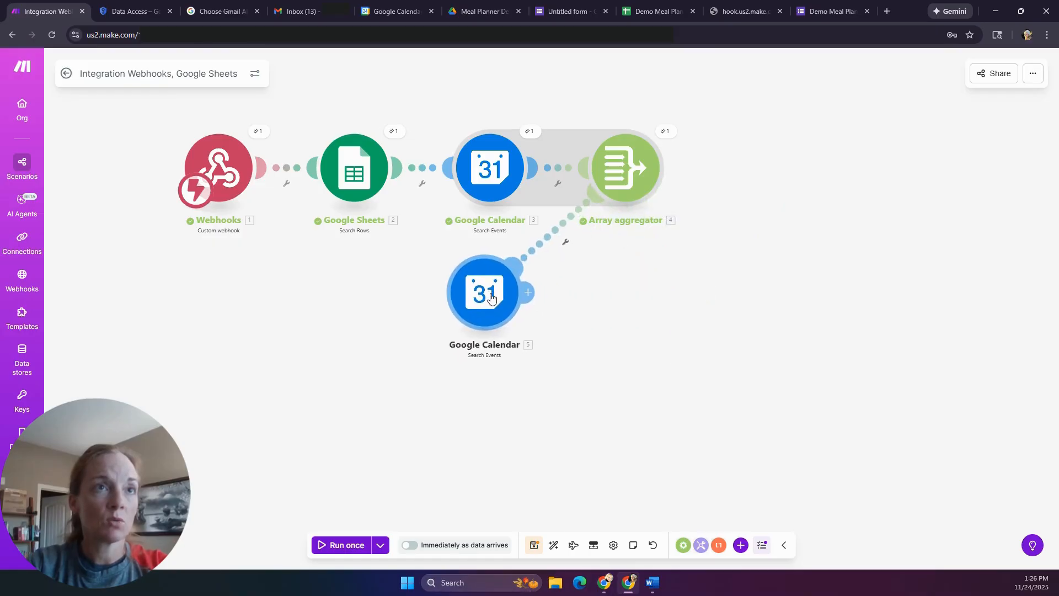
pyautogui.click(529, 294)
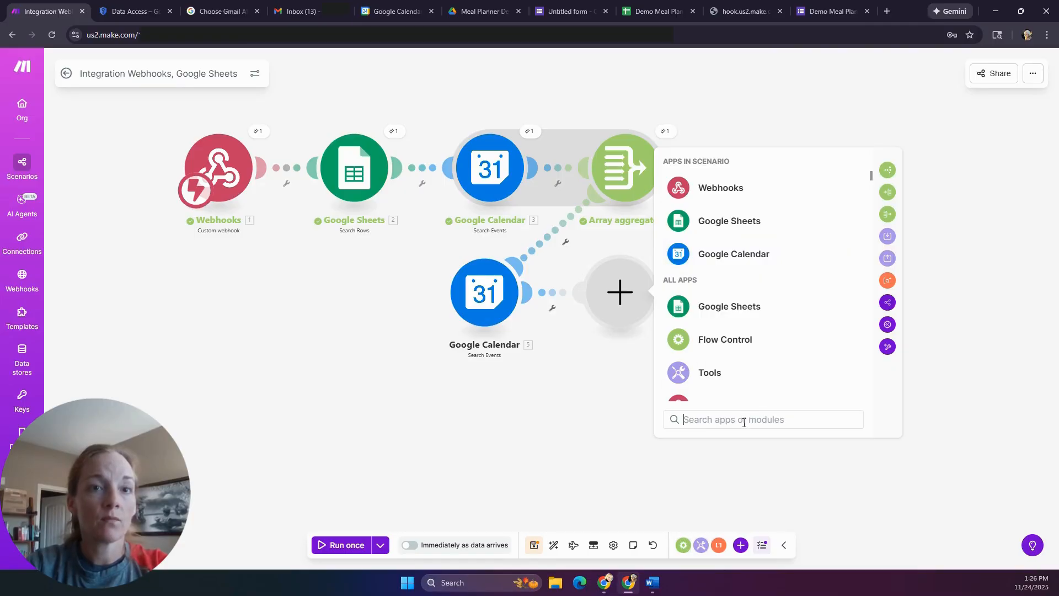
pyautogui.write('array')
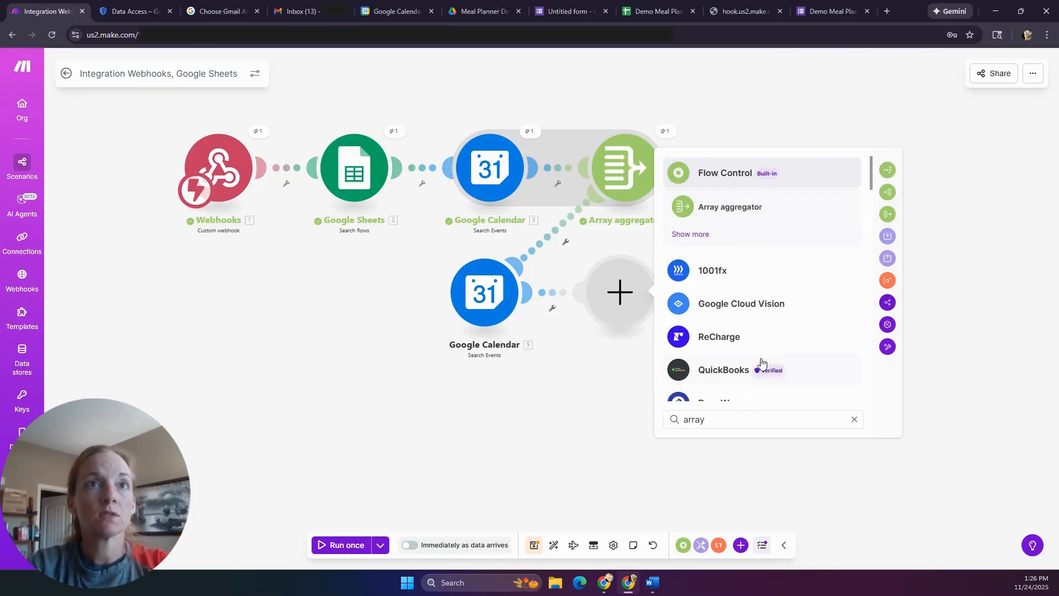
pyautogui.click(744, 217)
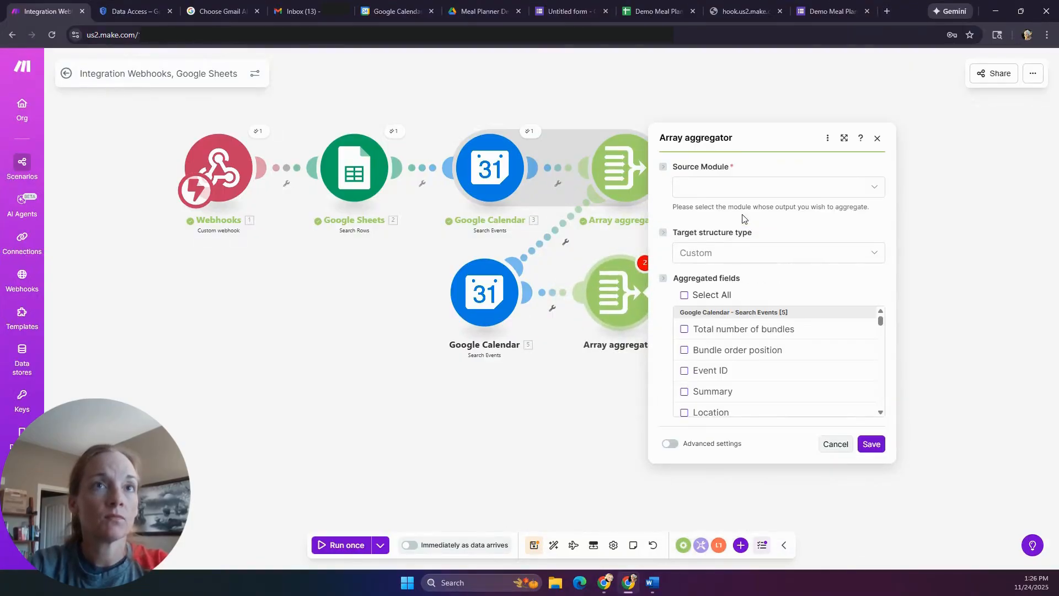
pyautogui.click(753, 188)
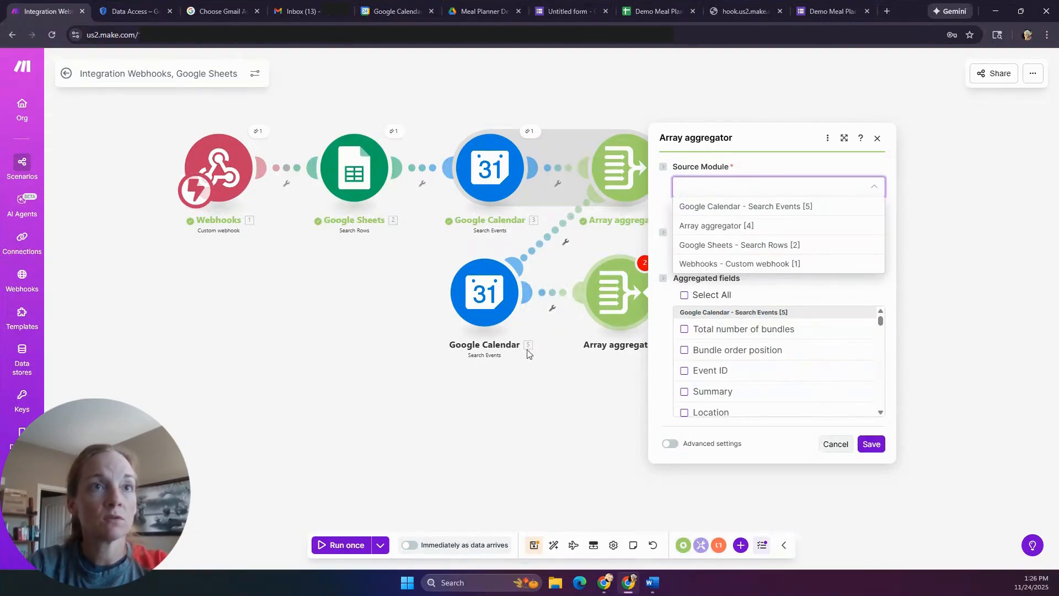
pyautogui.click(717, 207)
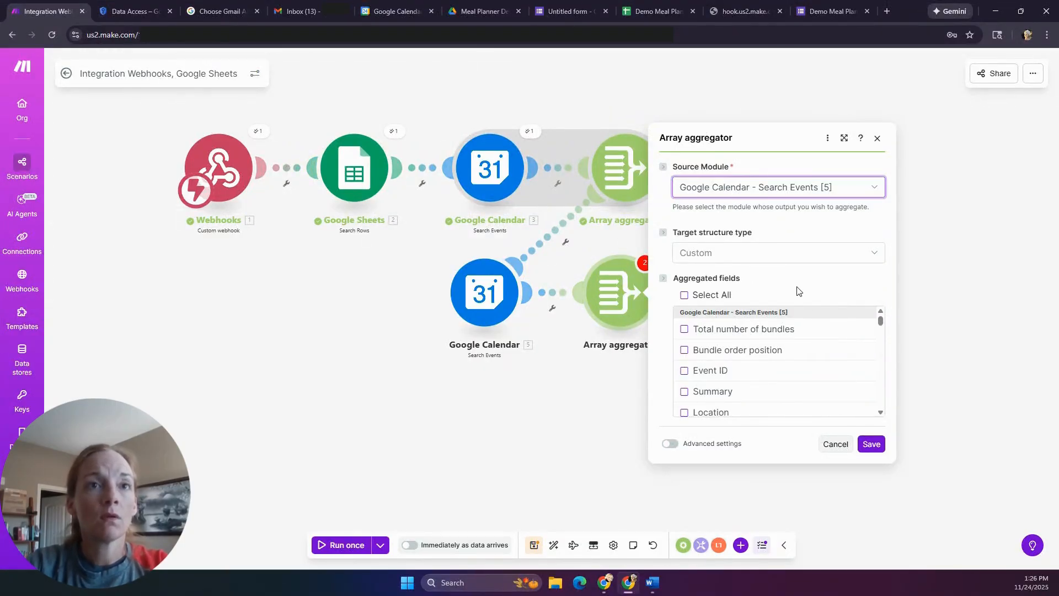
# - Include the Summary and Start fields in the new aggregator and save it
pyautogui.click(684, 392)
pyautogui.scroll(-2, 735, 370)
pyautogui.scroll(-1, 734, 369)
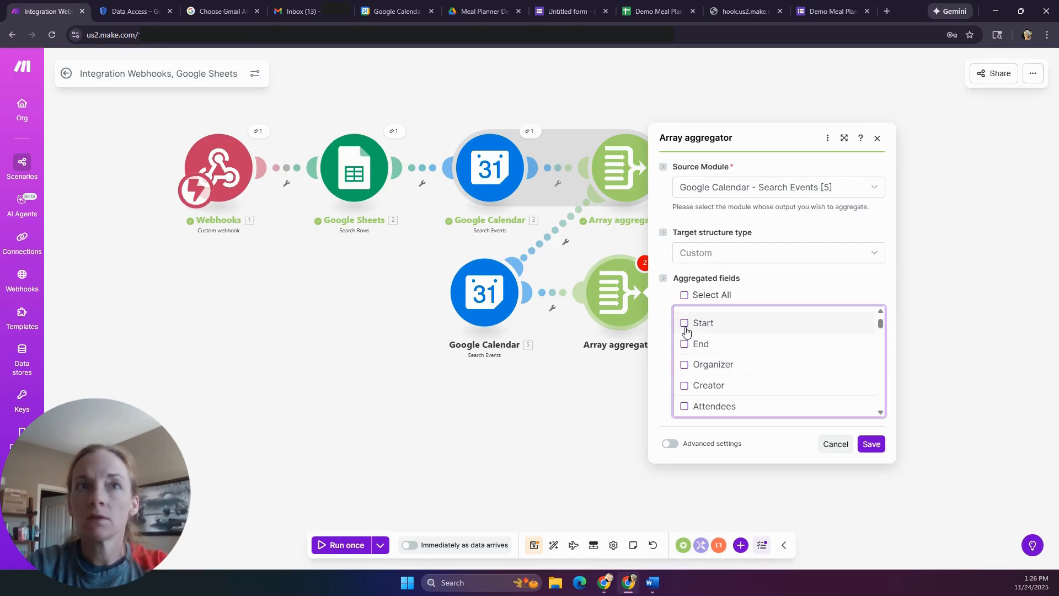
pyautogui.scroll(-7, 739, 363)
pyautogui.scroll(-5, 741, 365)
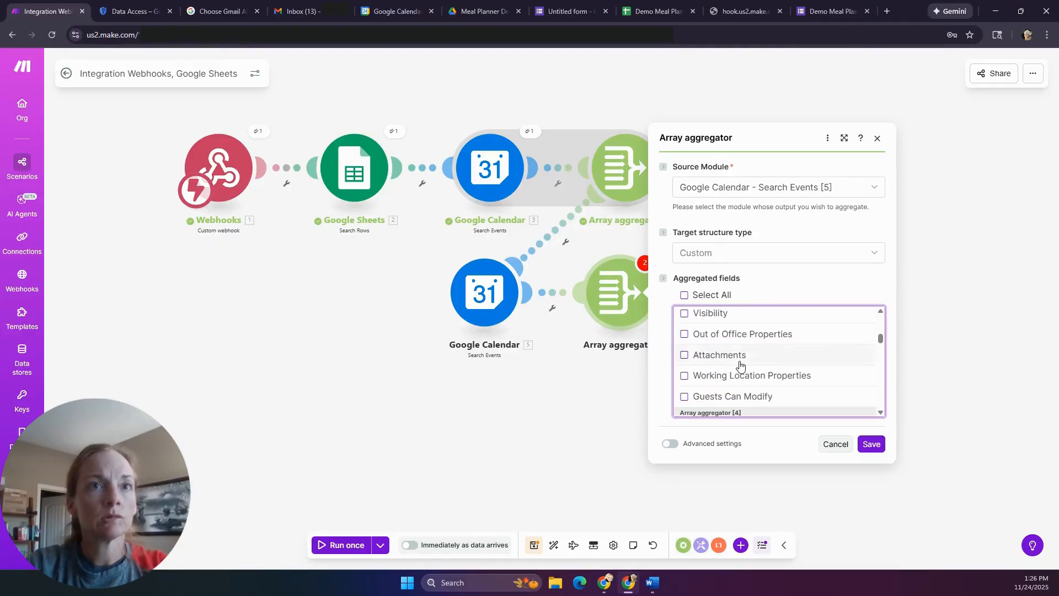
pyautogui.scroll(-2, 741, 365)
pyautogui.scroll(12, 741, 365)
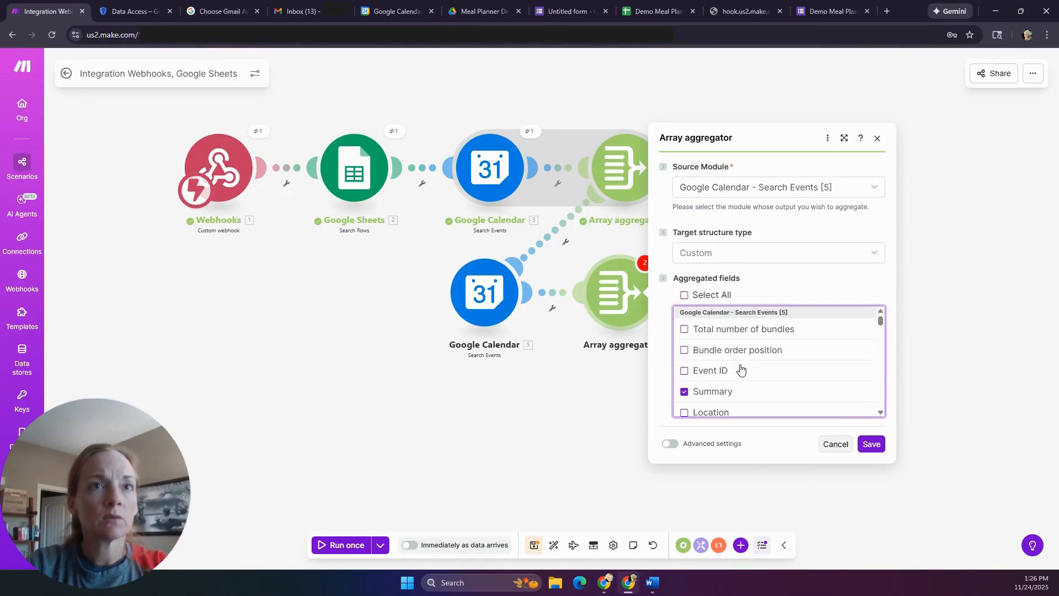
pyautogui.scroll(-1, 730, 380)
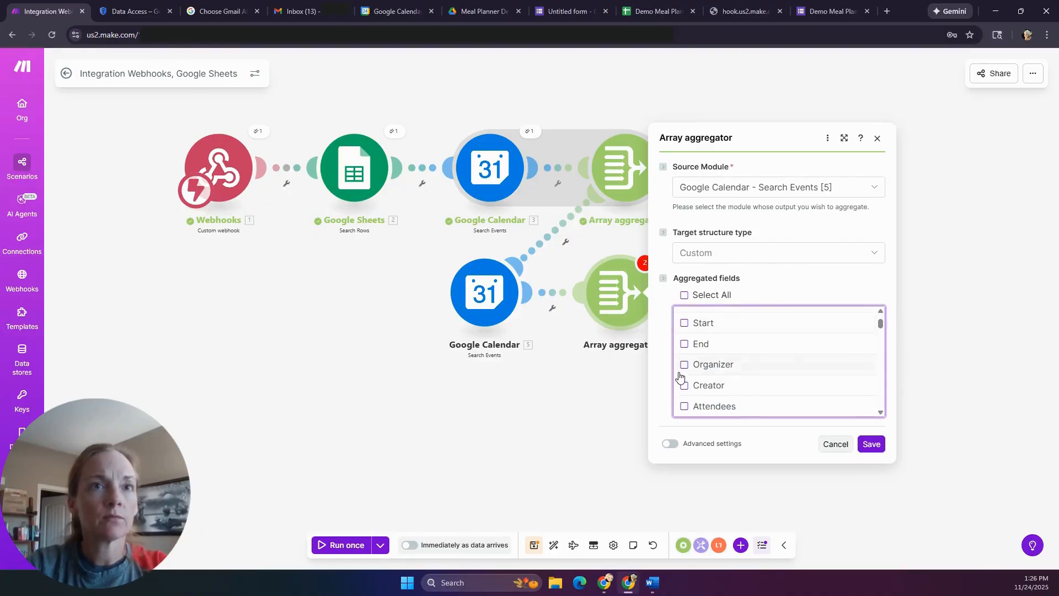
pyautogui.scroll(-1, 721, 354)
pyautogui.scroll(1, 718, 353)
pyautogui.click(685, 323)
pyautogui.click(874, 447)
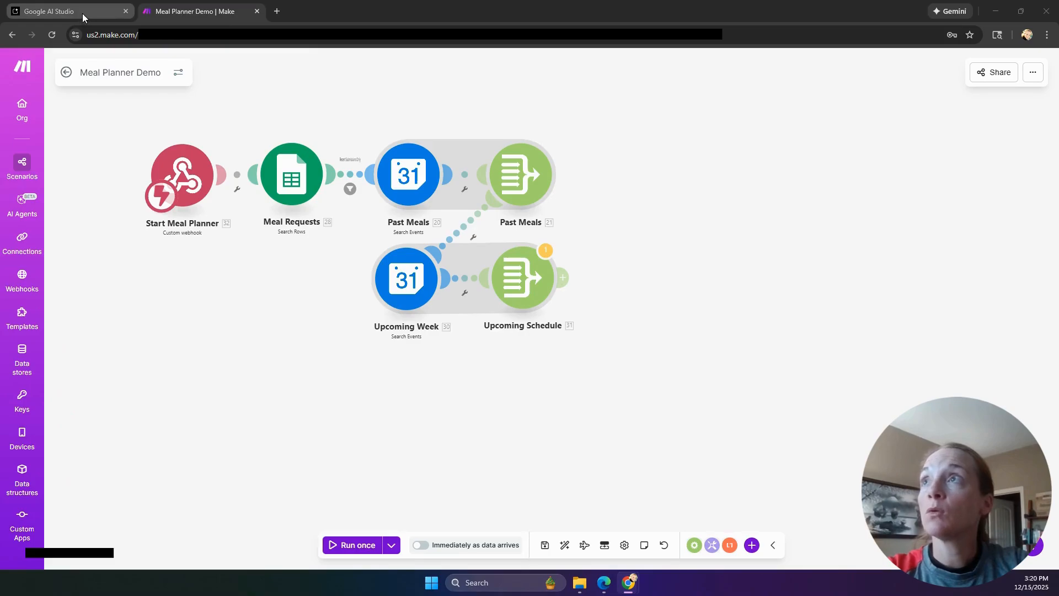
# - In Google AI Studio, start a new API key named 'Demo'
pyautogui.click(81, 13)
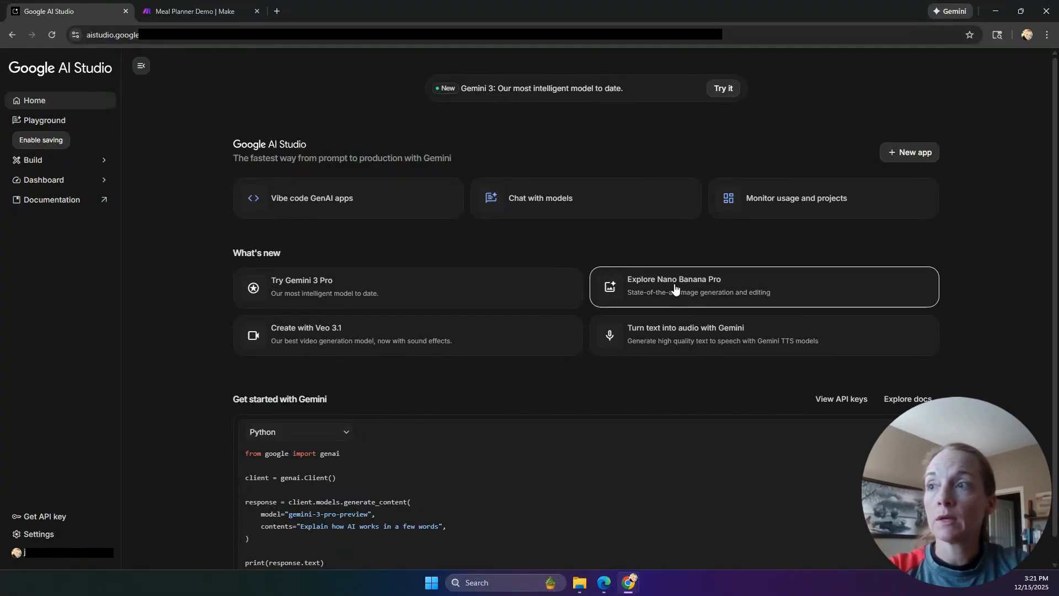
pyautogui.click(60, 523)
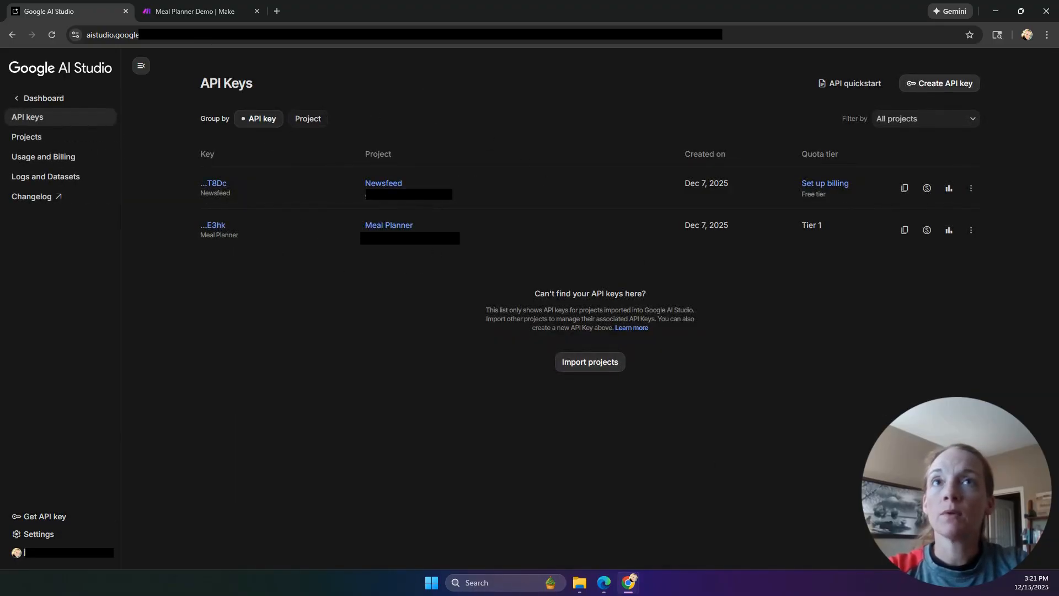
pyautogui.click(940, 84)
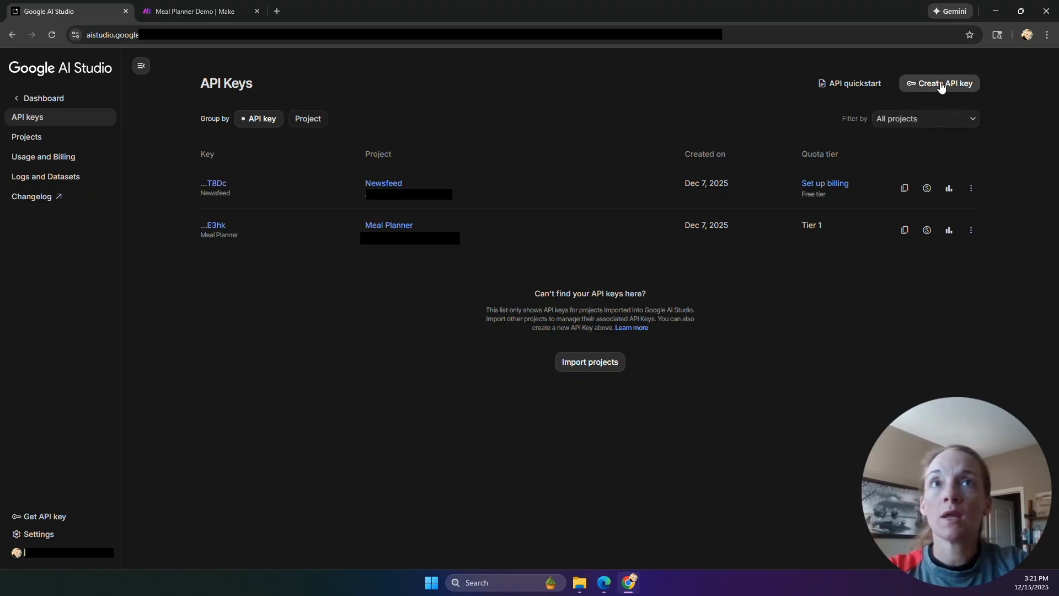
pyautogui.click(568, 282)
pyautogui.write('De')
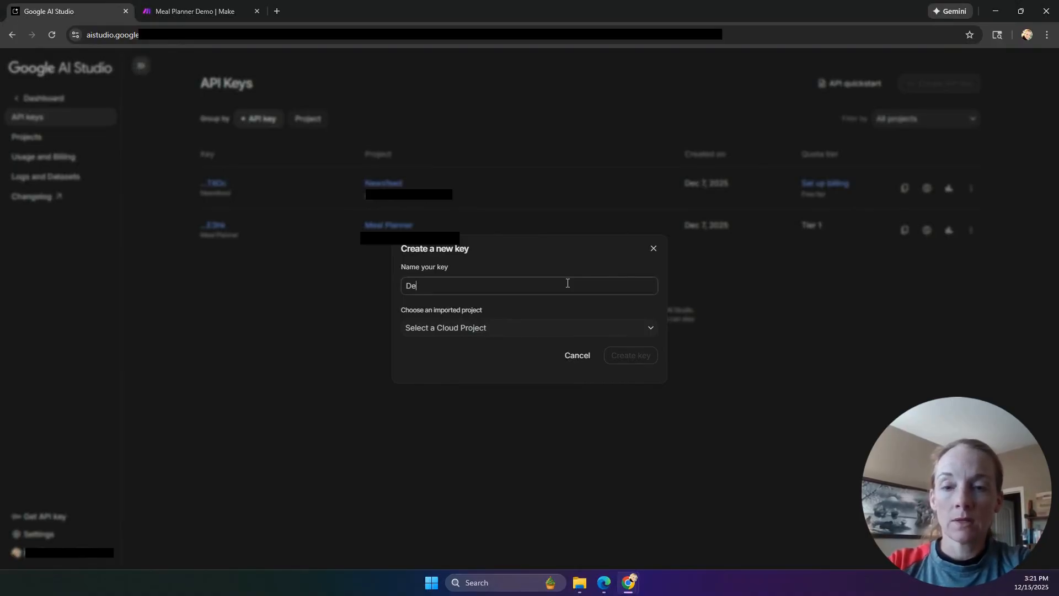
pyautogui.write('mo Meal Planner')
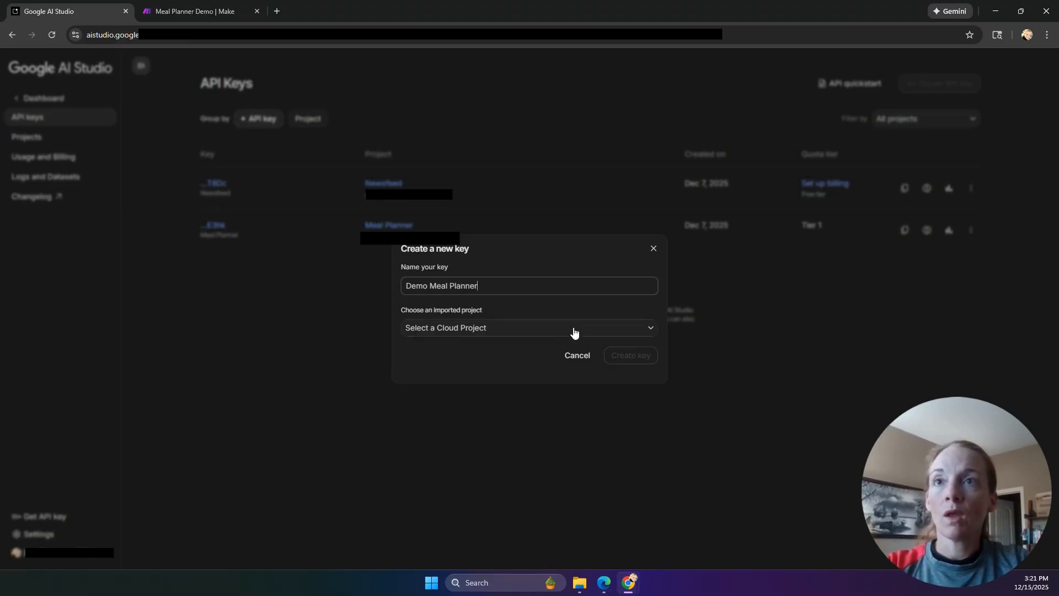
# - Create the 'Demo Meal Planner' cloud project, create the key in it, and open its billing setup
pyautogui.click(574, 329)
pyautogui.click(467, 372)
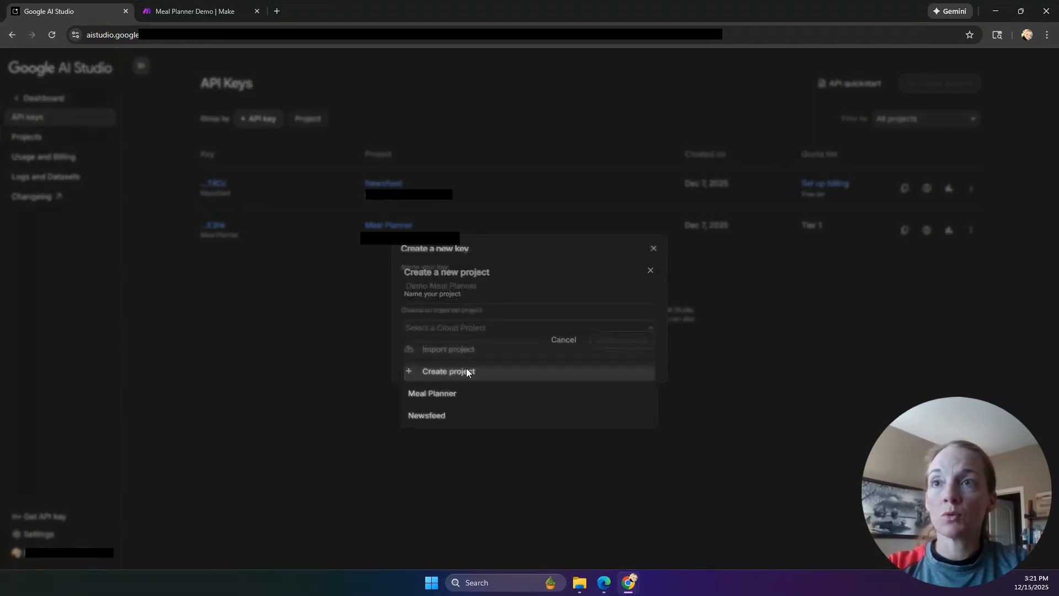
pyautogui.click(469, 311)
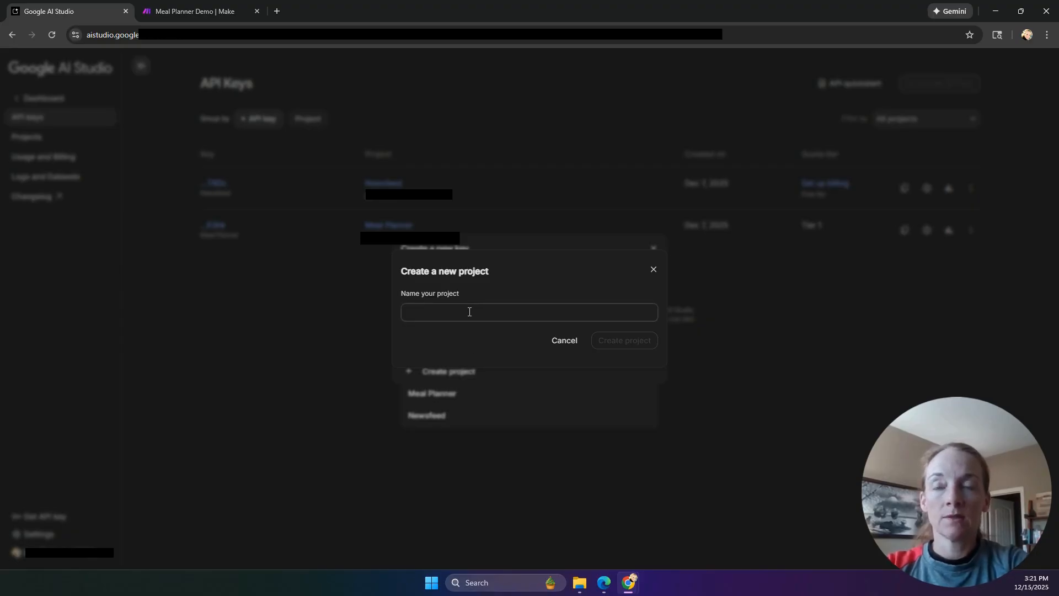
pyautogui.write('Demo ')
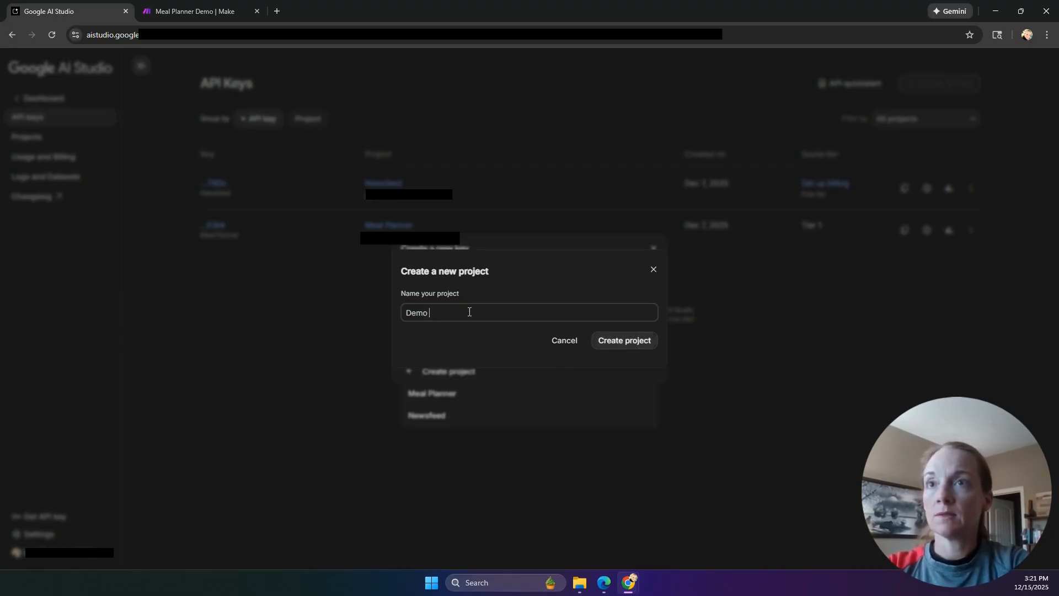
pyautogui.write('Meal Planner')
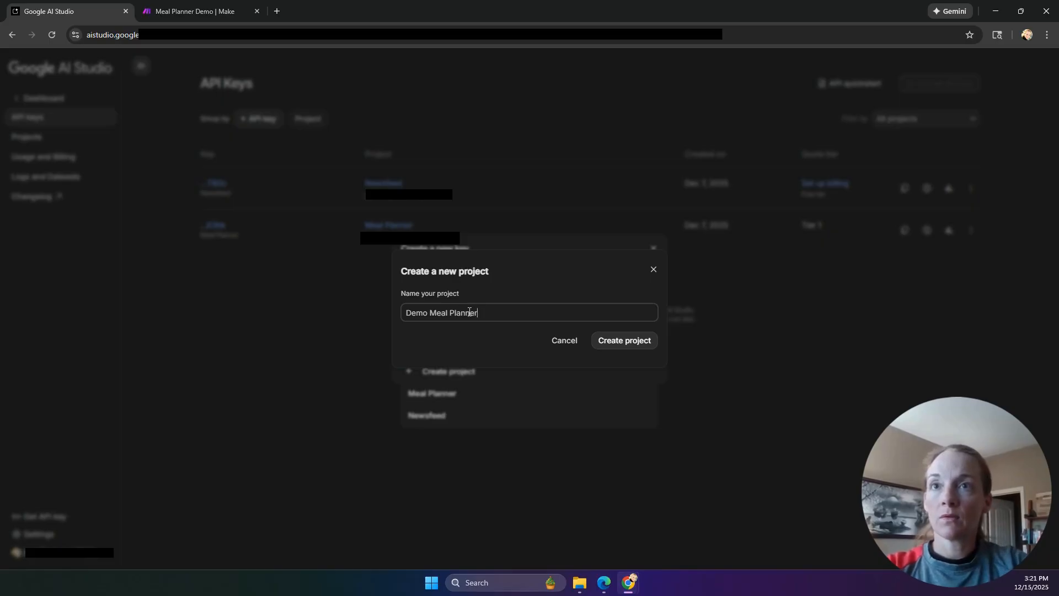
pyautogui.click(626, 340)
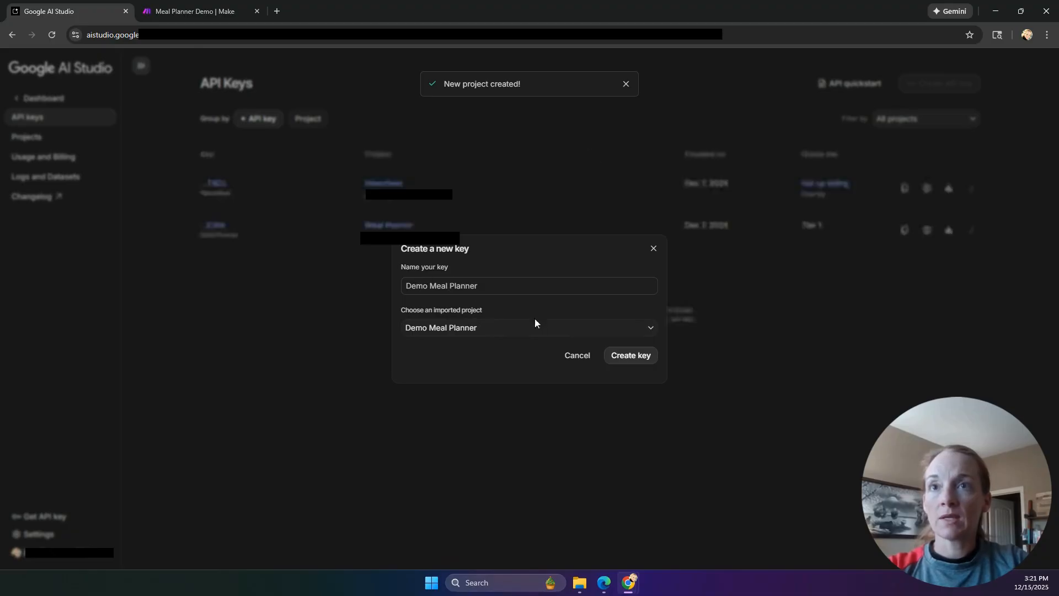
pyautogui.click(631, 359)
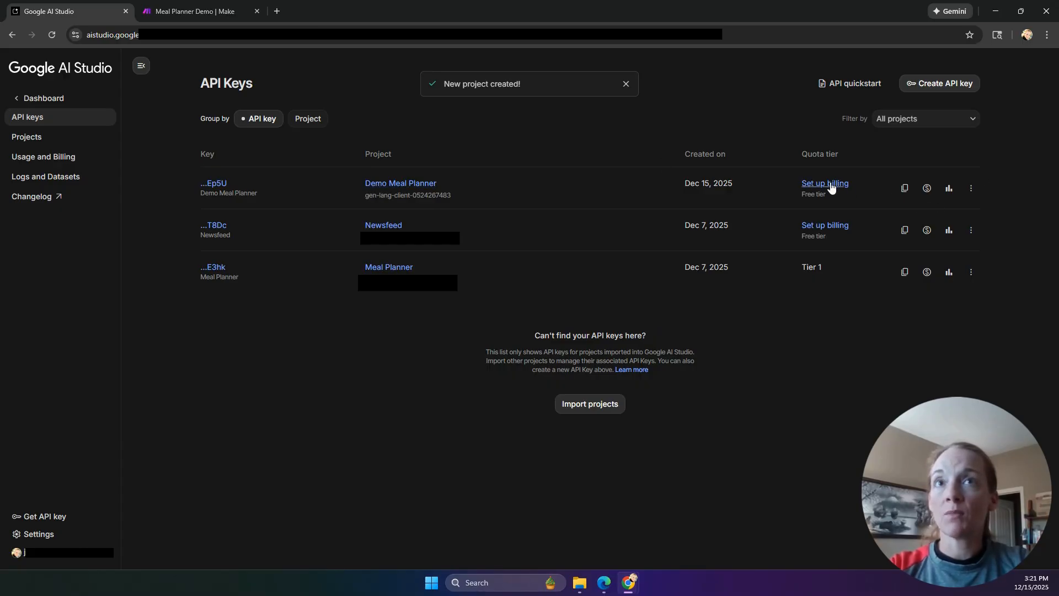
pyautogui.click(830, 183)
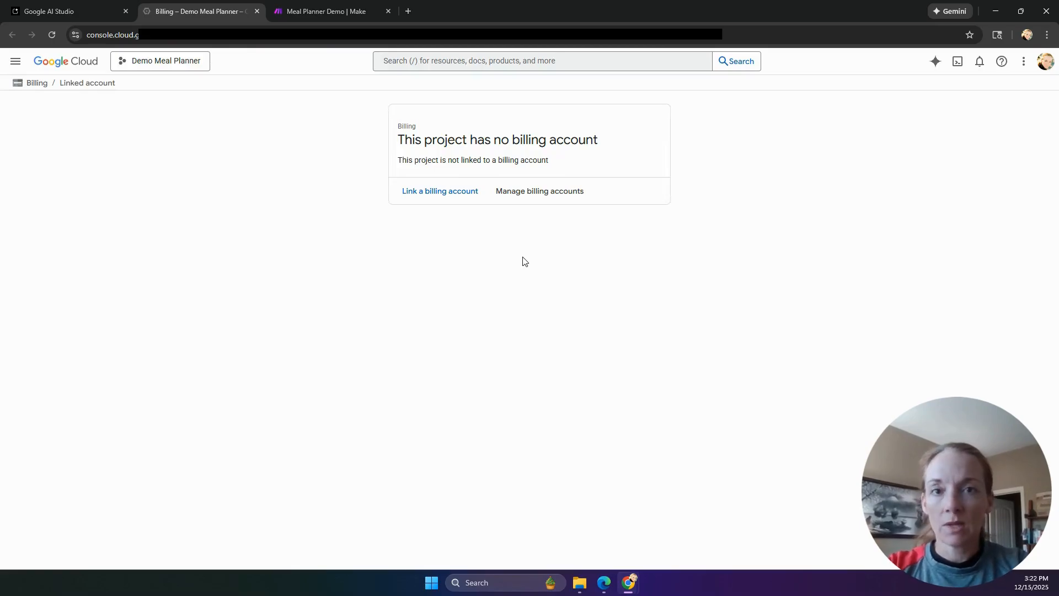
# - Link My Billing Account to the Demo Meal Planner project and return to AI Studio
pyautogui.click(470, 193)
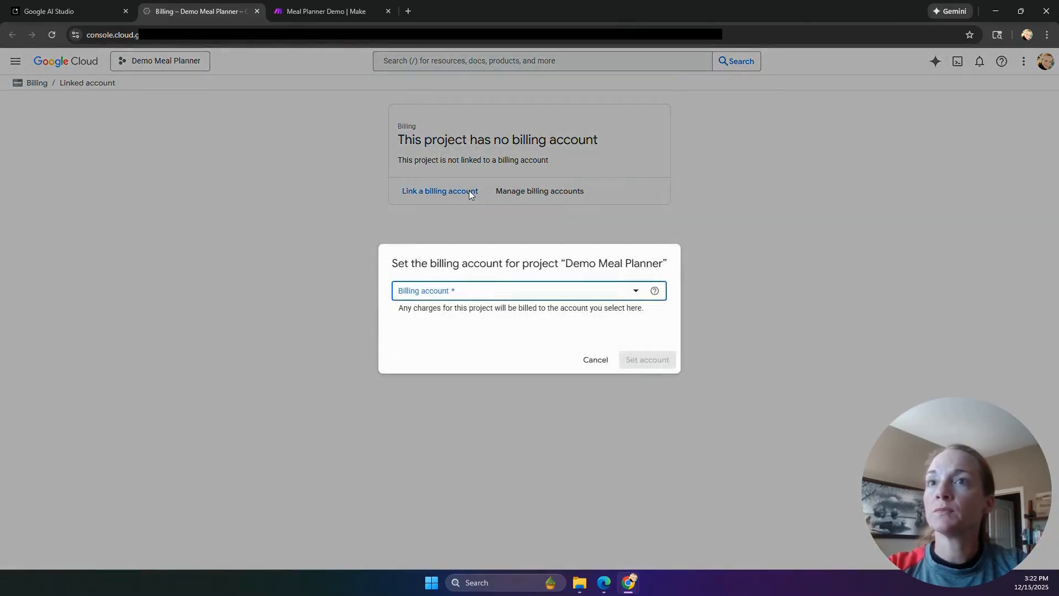
pyautogui.click(636, 291)
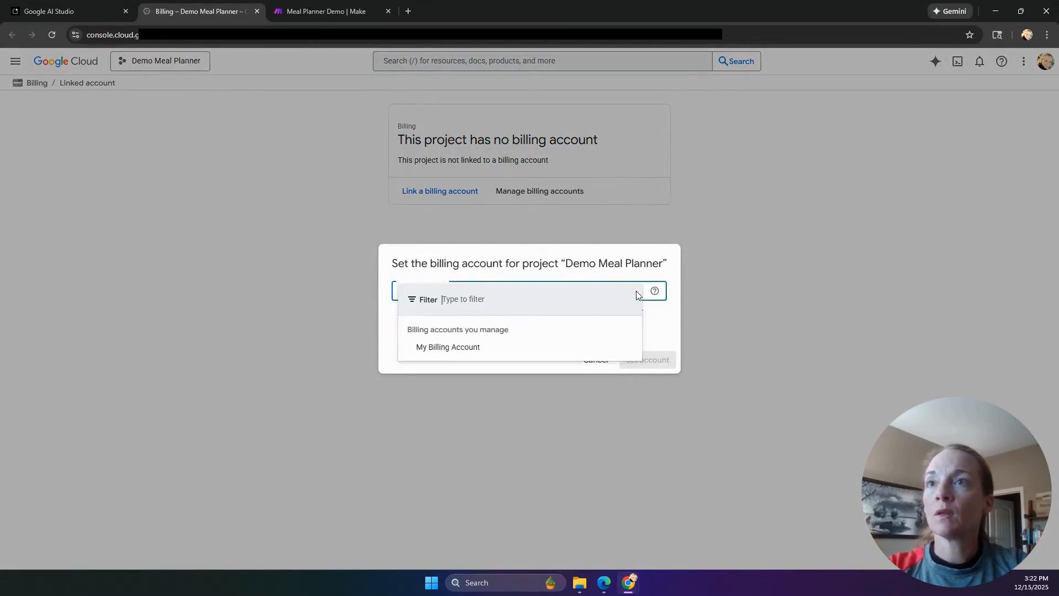
pyautogui.click(473, 351)
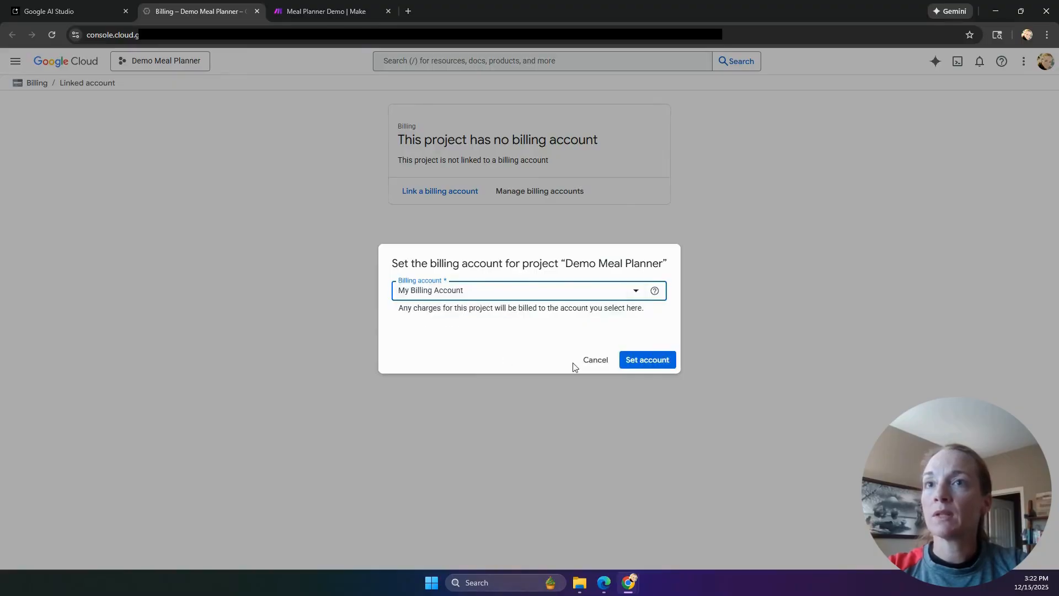
pyautogui.click(649, 360)
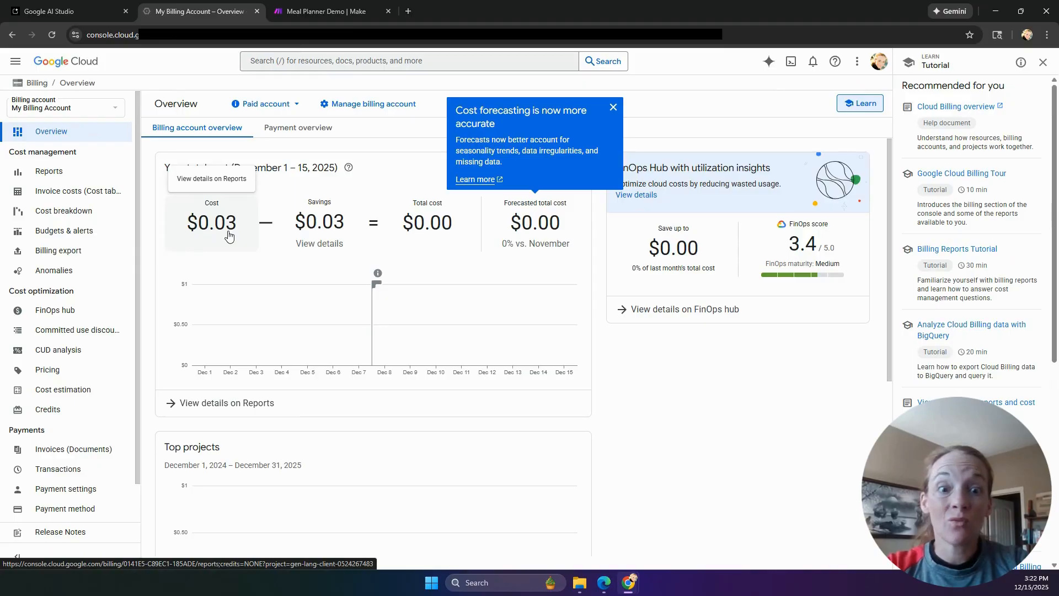
pyautogui.moveTo(377, 268)
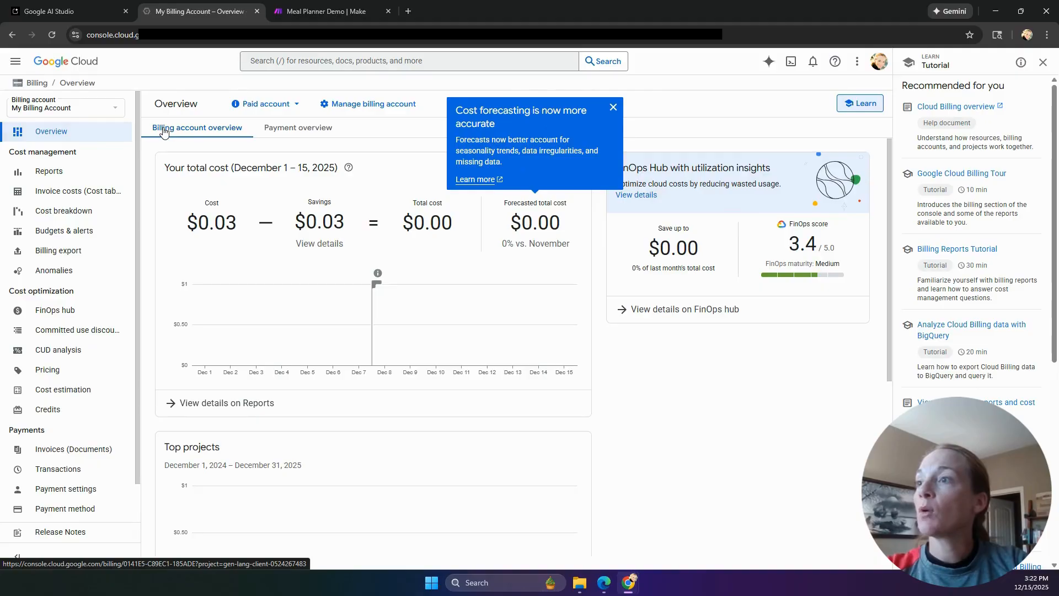
pyautogui.click(73, 15)
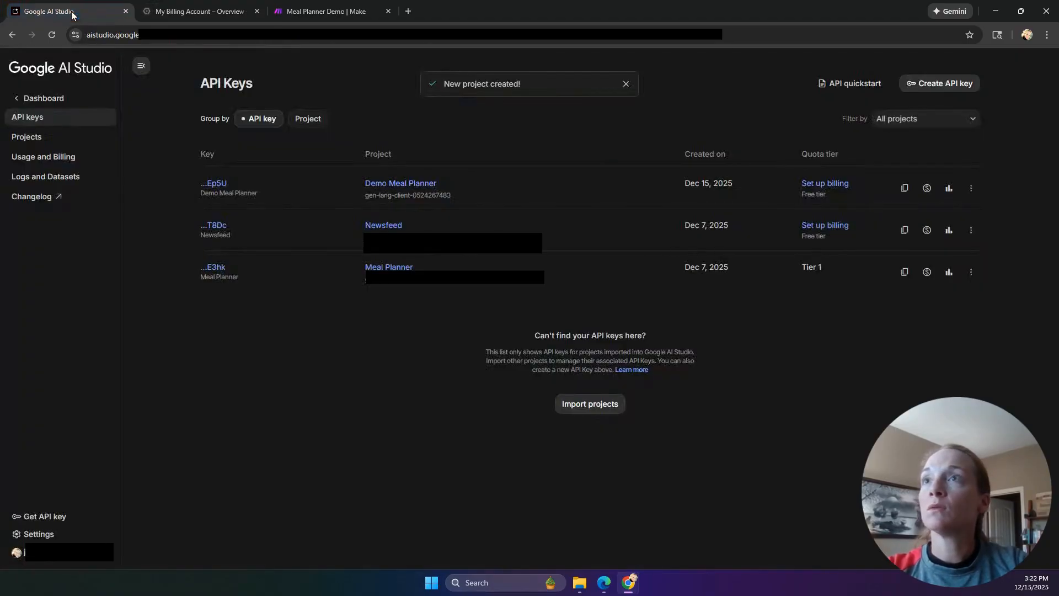
# - Refresh the key list to confirm Tier 1, copy the Demo Meal Planner key, and return to Make
pyautogui.click(826, 183)
pyautogui.click(52, 34)
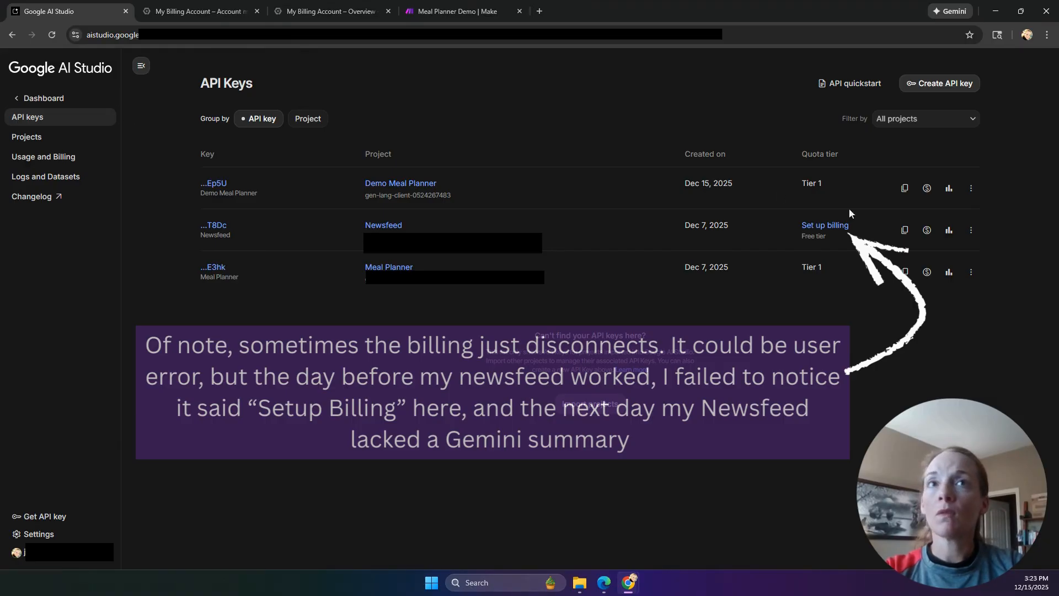
pyautogui.click(907, 190)
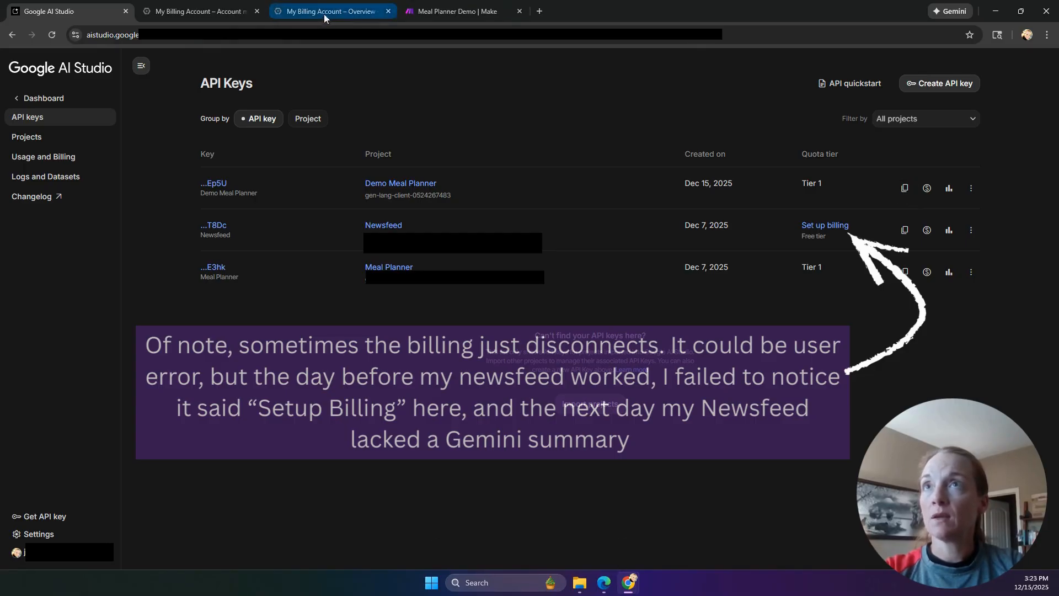
pyautogui.click(457, 10)
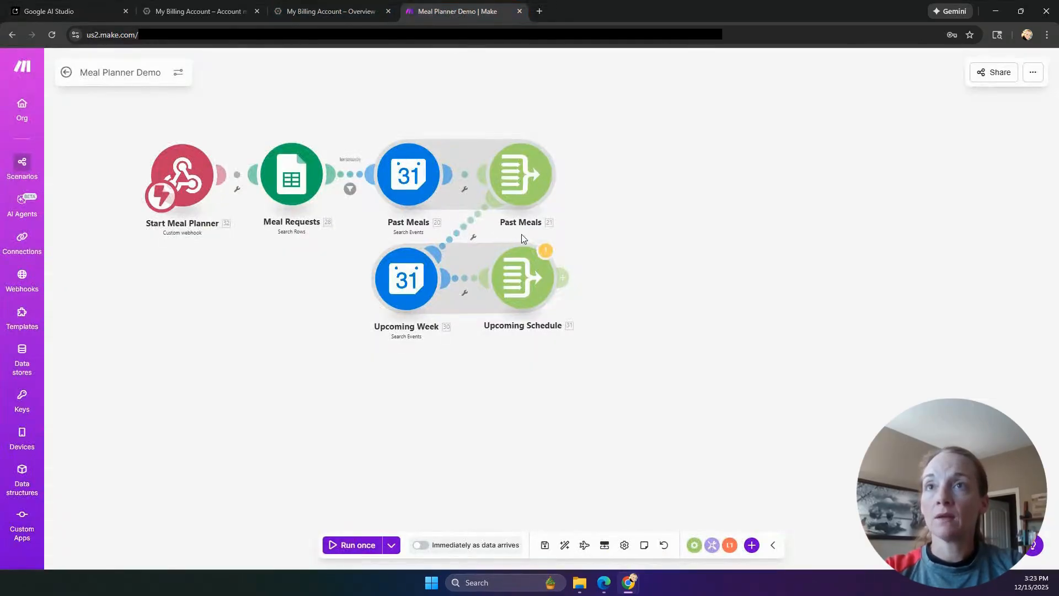
# - Add a Google Gemini AI 'Generate a response' module after Upcoming Schedule
pyautogui.click(563, 279)
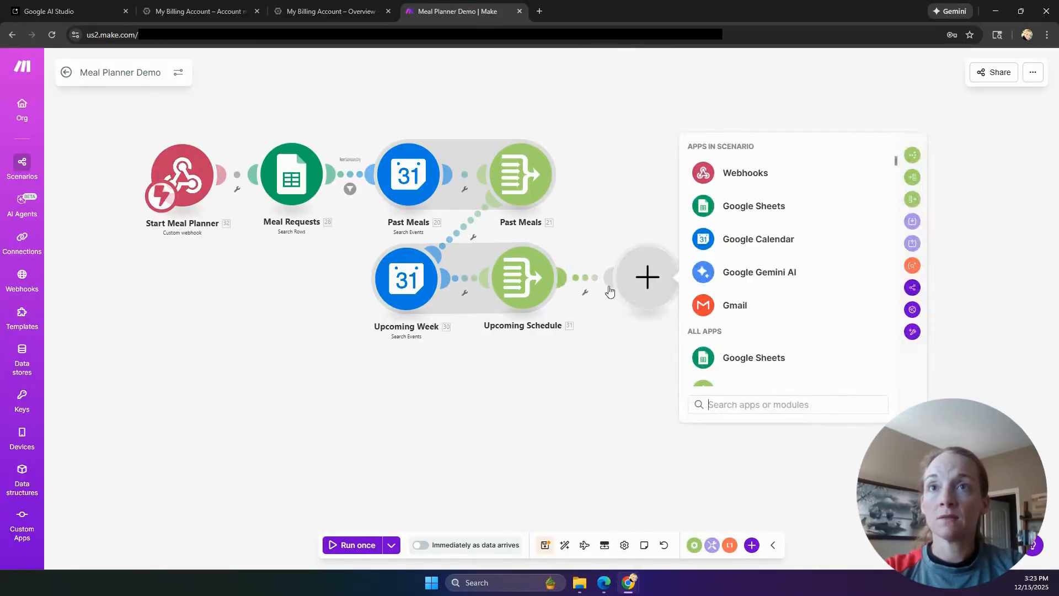
pyautogui.click(777, 275)
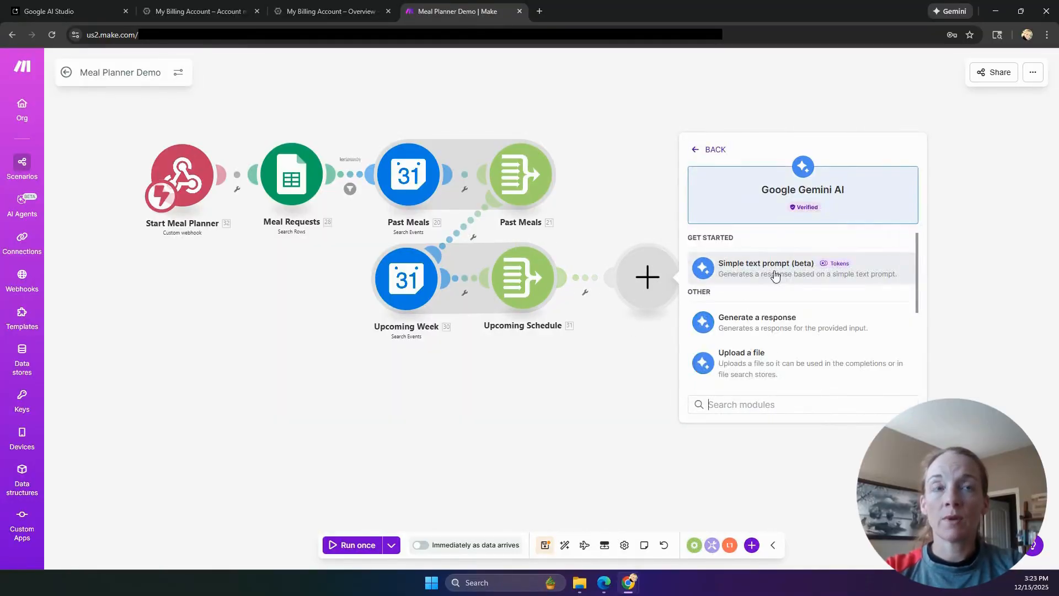
pyautogui.click(763, 323)
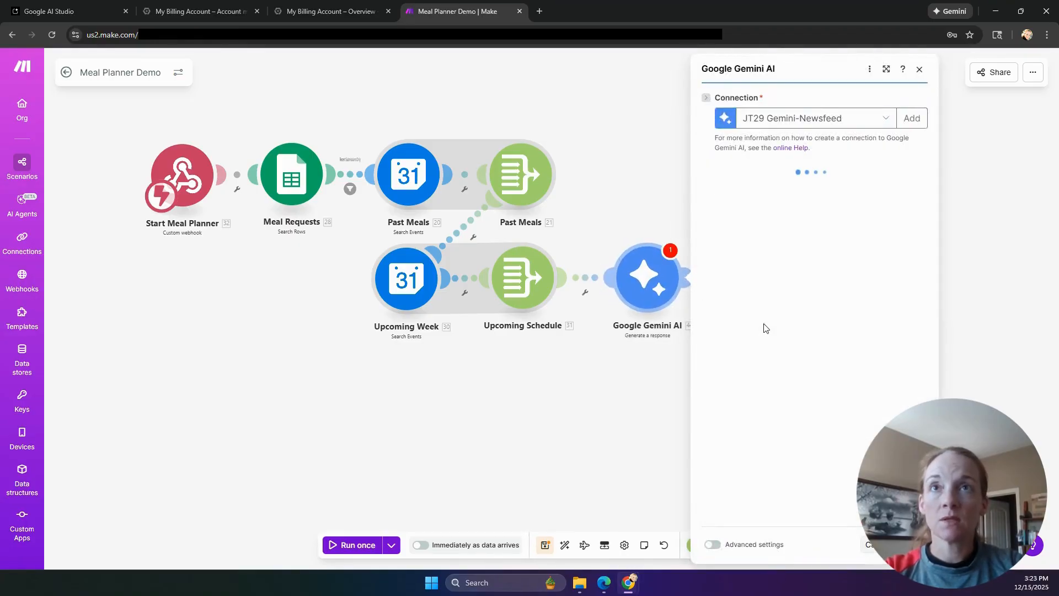
# - Create a Gemini connection named 'Demo Meal Planner' using the pasted API key
pyautogui.click(884, 120)
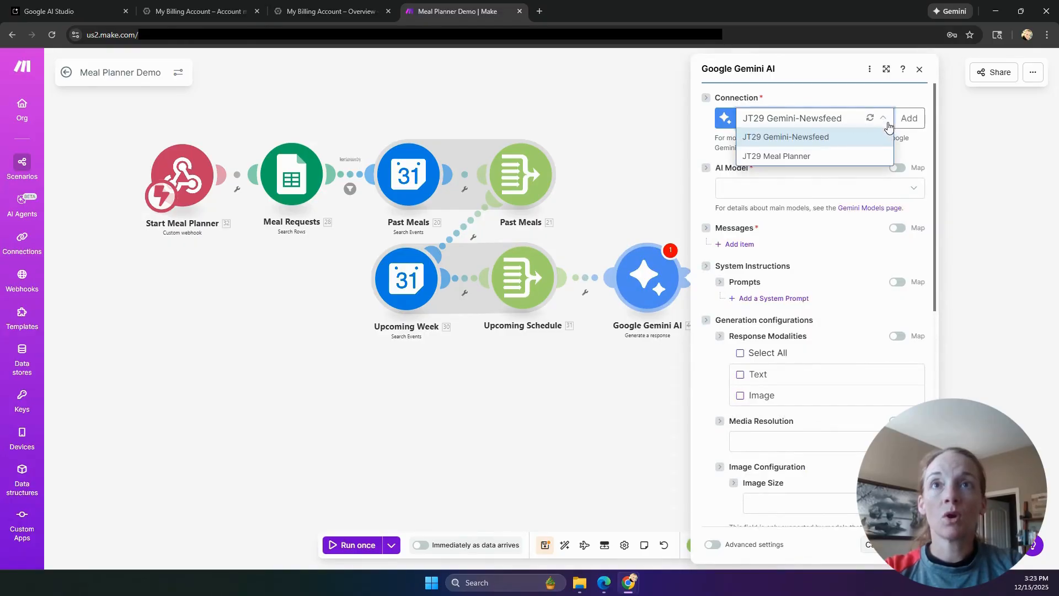
pyautogui.click(902, 118)
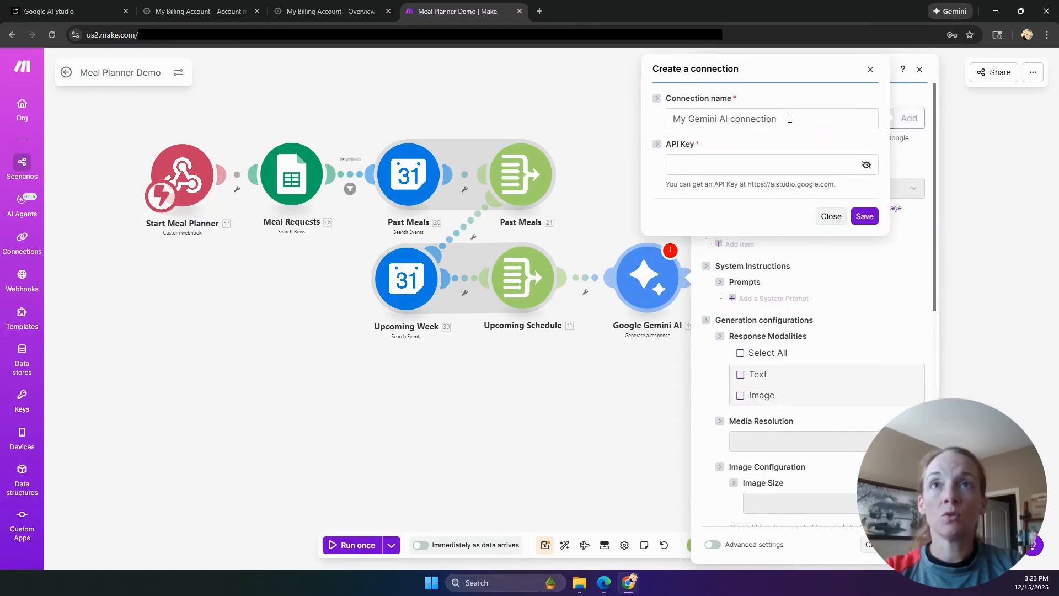
pyautogui.moveTo(793, 118); pyautogui.dragTo(544, 119)
pyautogui.write('Meal')
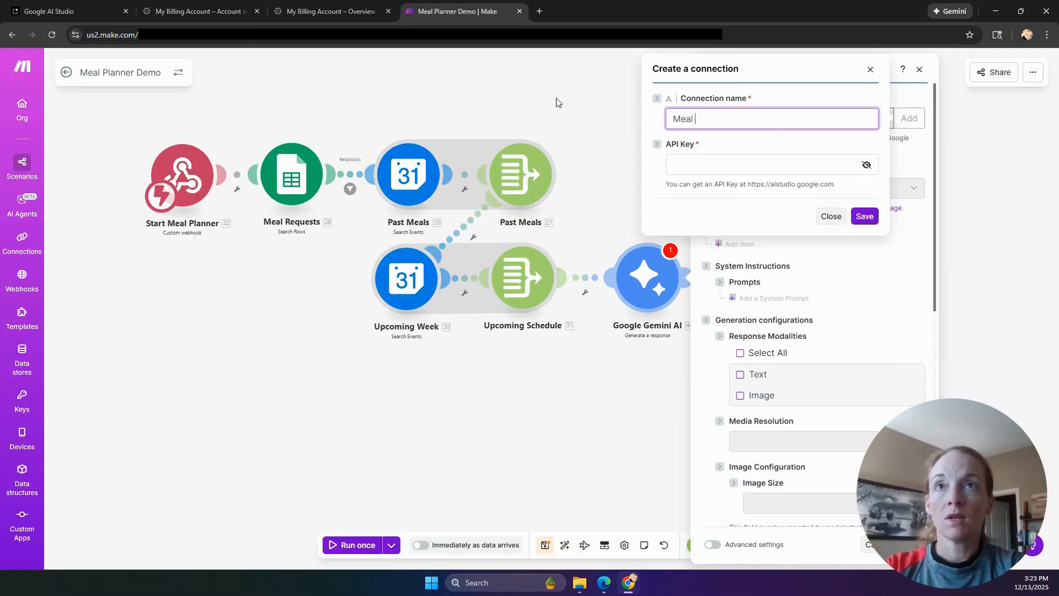
pyautogui.press('BackSpace')
pyautogui.press('BackSpace')
pyautogui.press('BackSpace')
pyautogui.press('BackSpace')
pyautogui.write('Dem')
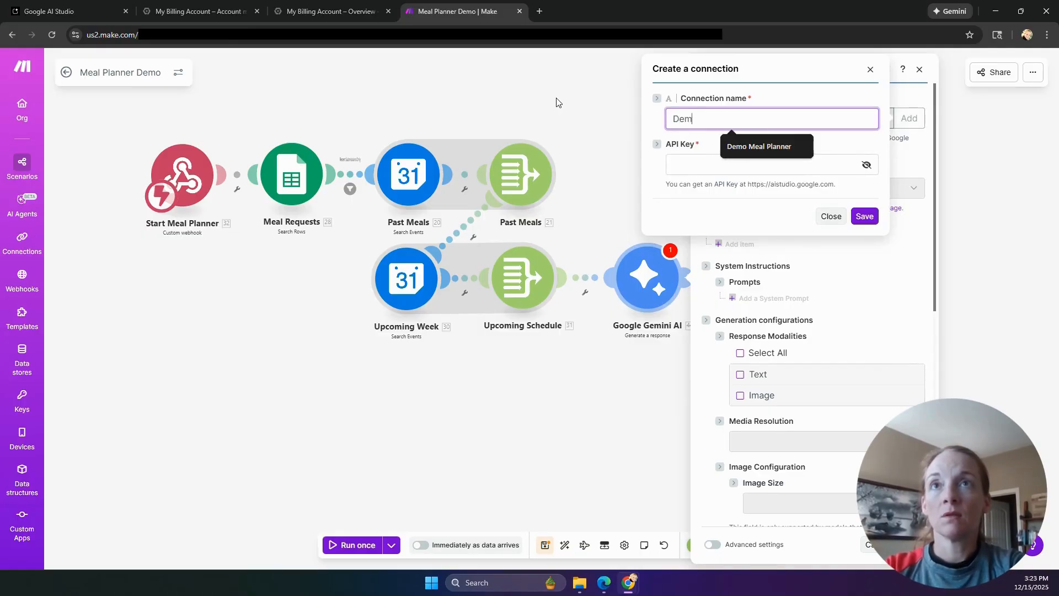
pyautogui.write('o Meal Planner')
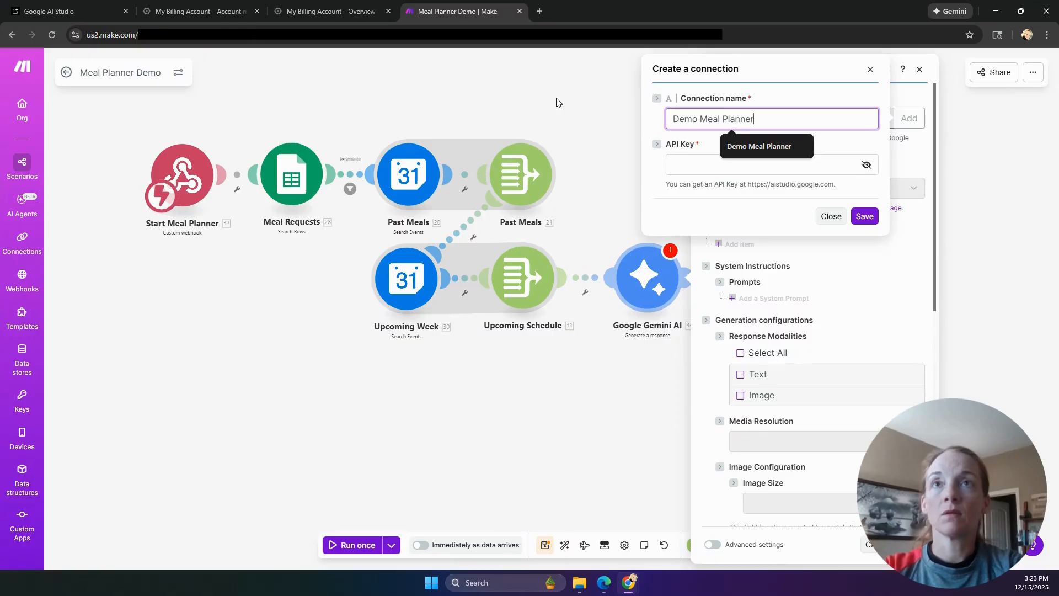
pyautogui.click(683, 169)
pyautogui.hotkey('ctrl', 'v')
pyautogui.click(869, 219)
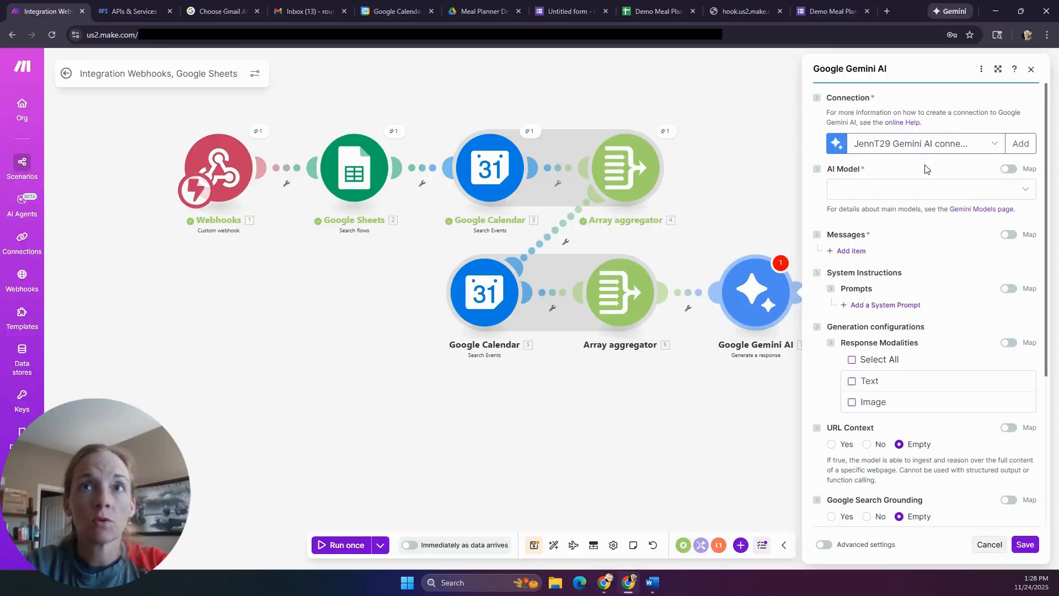
# - Choose Others: Gemini Pro Latest as the Gemini module's AI model
pyautogui.click(864, 191)
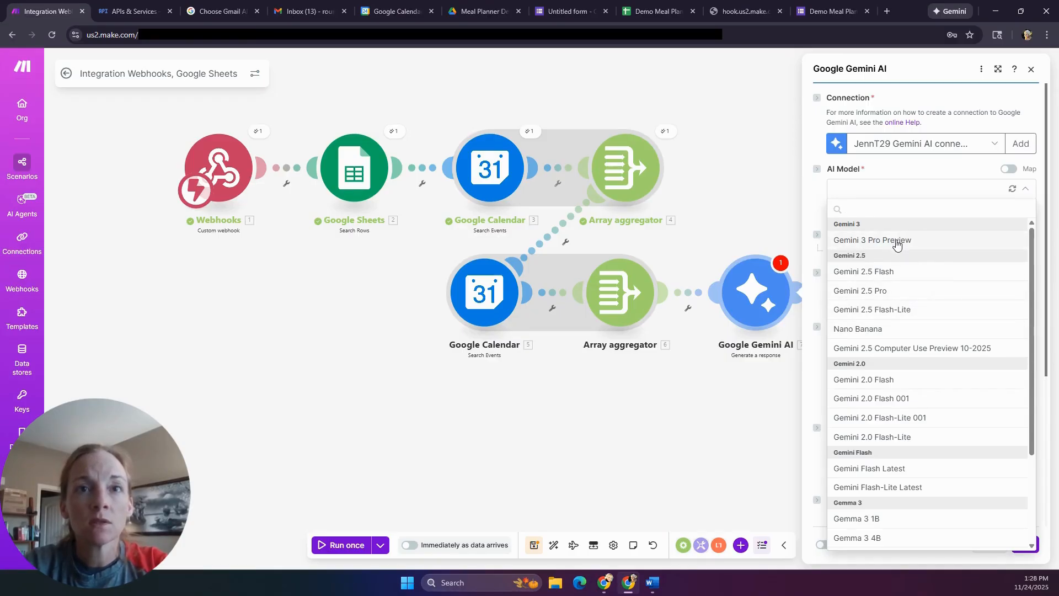
pyautogui.scroll(-3, 911, 298)
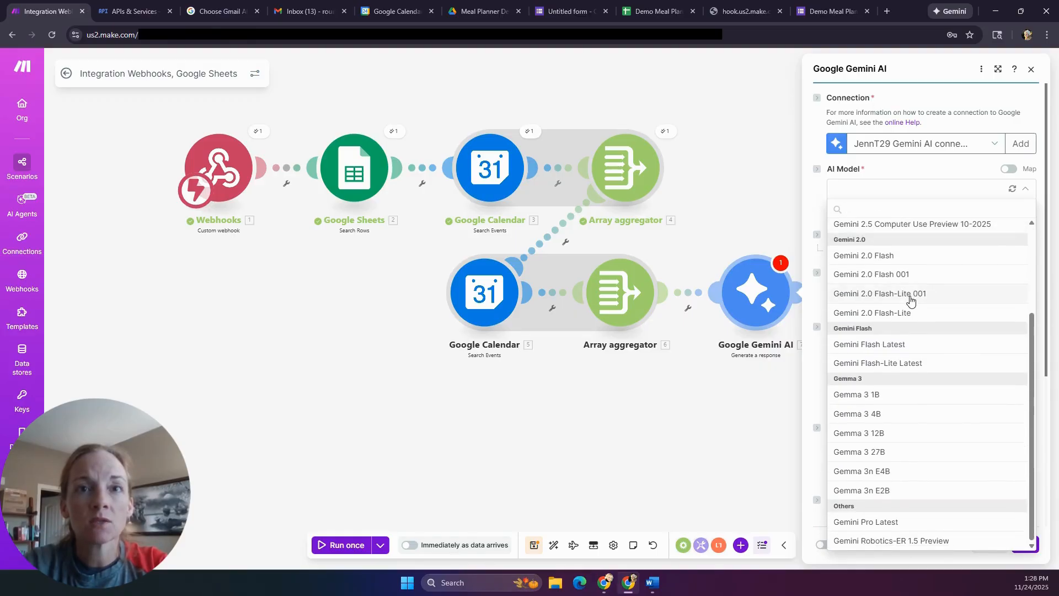
pyautogui.click(889, 524)
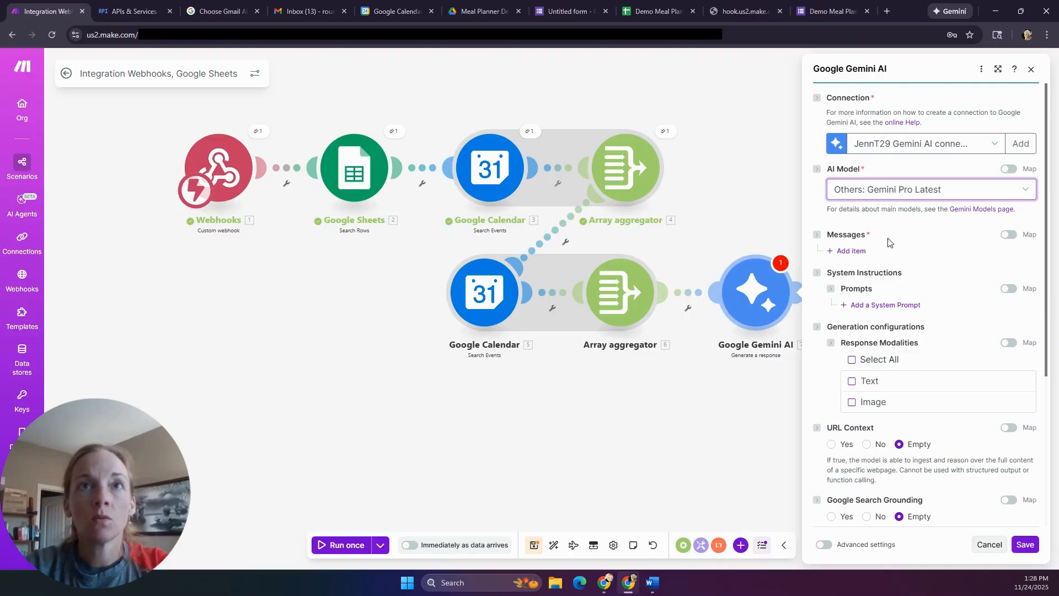
pyautogui.click(817, 236)
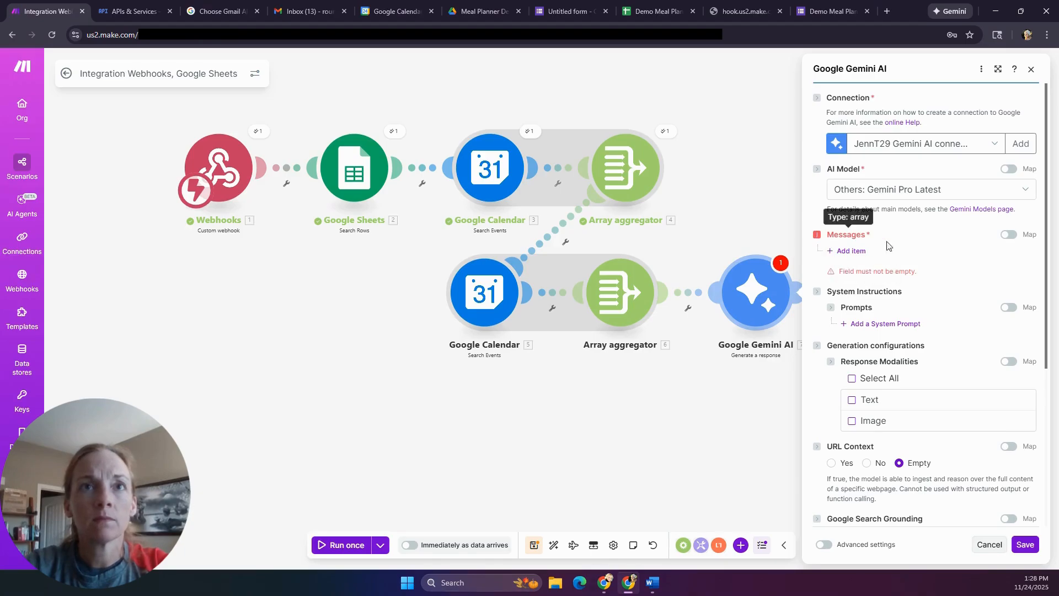
# - Add a User message with a Text part, close the module, and maximize the prompt document
pyautogui.click(851, 251)
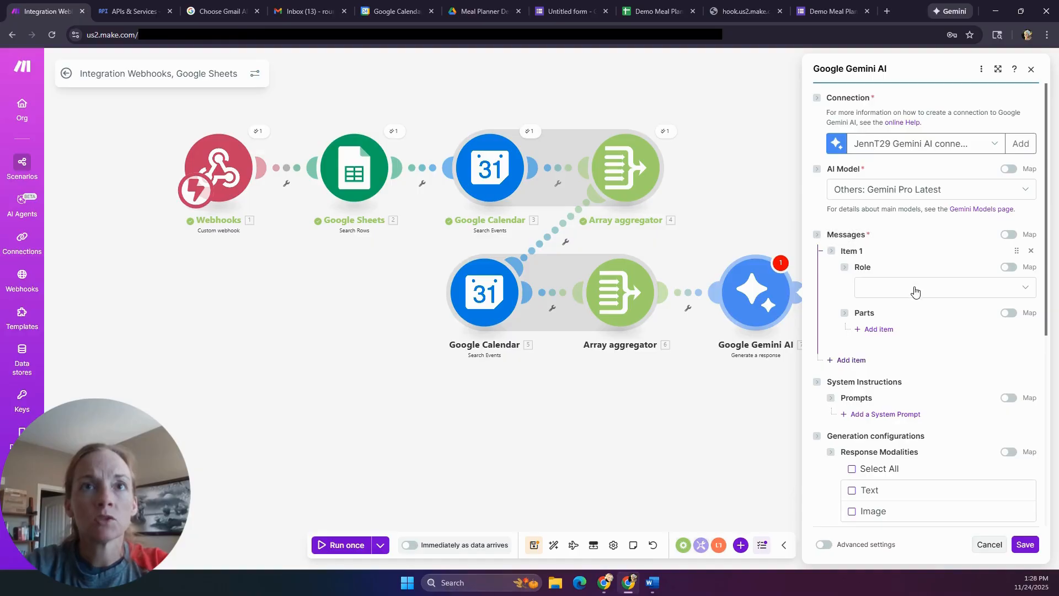
pyautogui.click(914, 292)
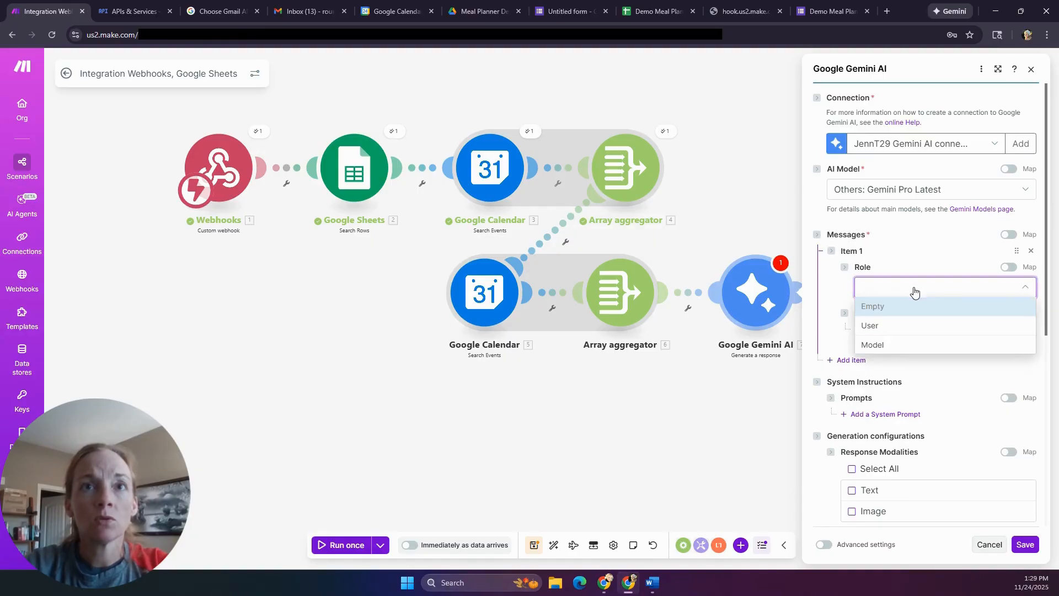
pyautogui.click(885, 330)
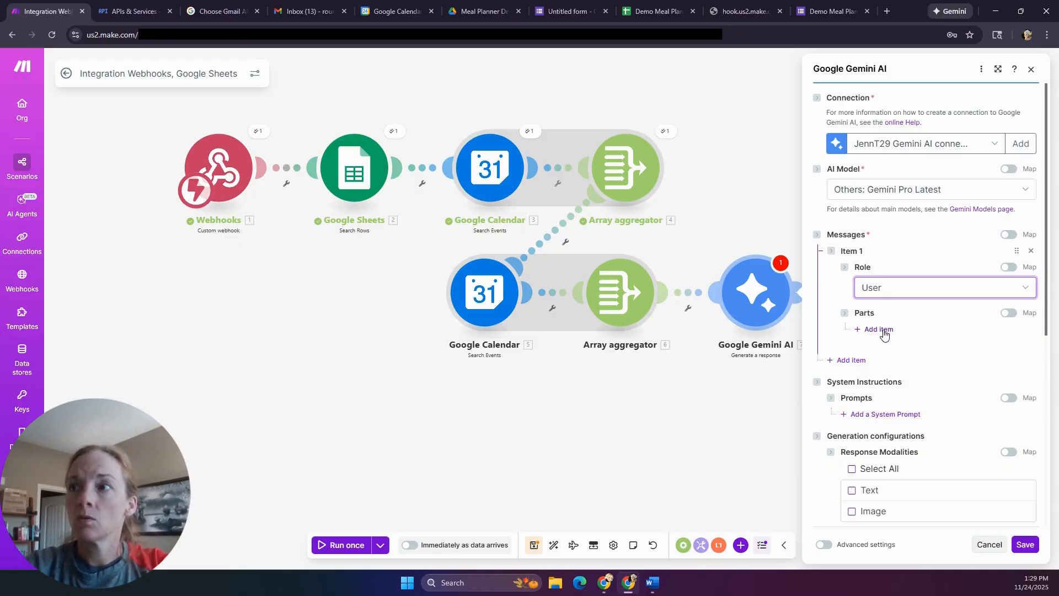
pyautogui.click(883, 333)
pyautogui.click(954, 366)
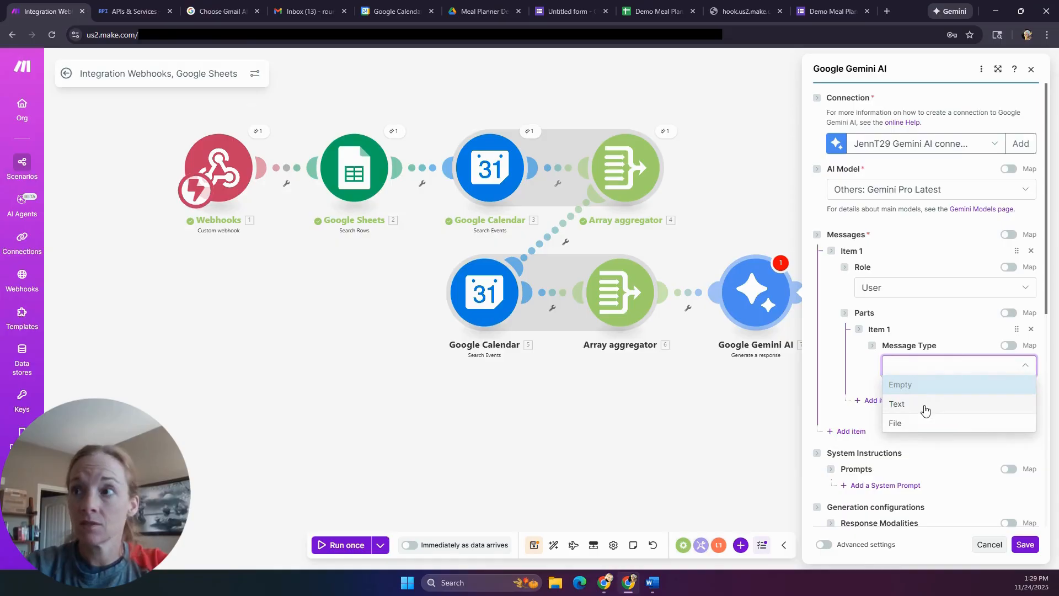
pyautogui.click(925, 408)
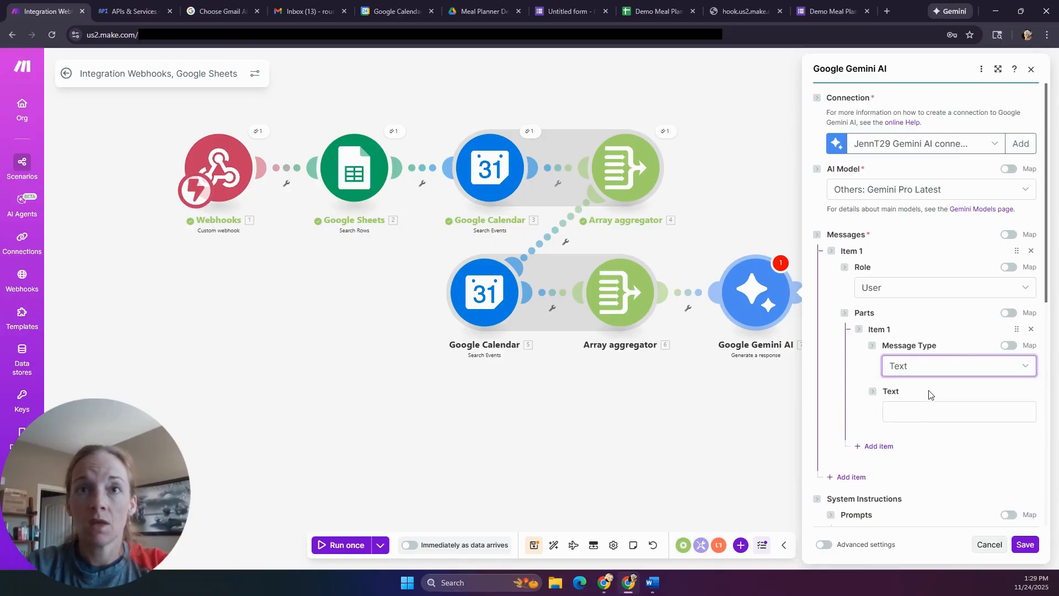
pyautogui.click(933, 413)
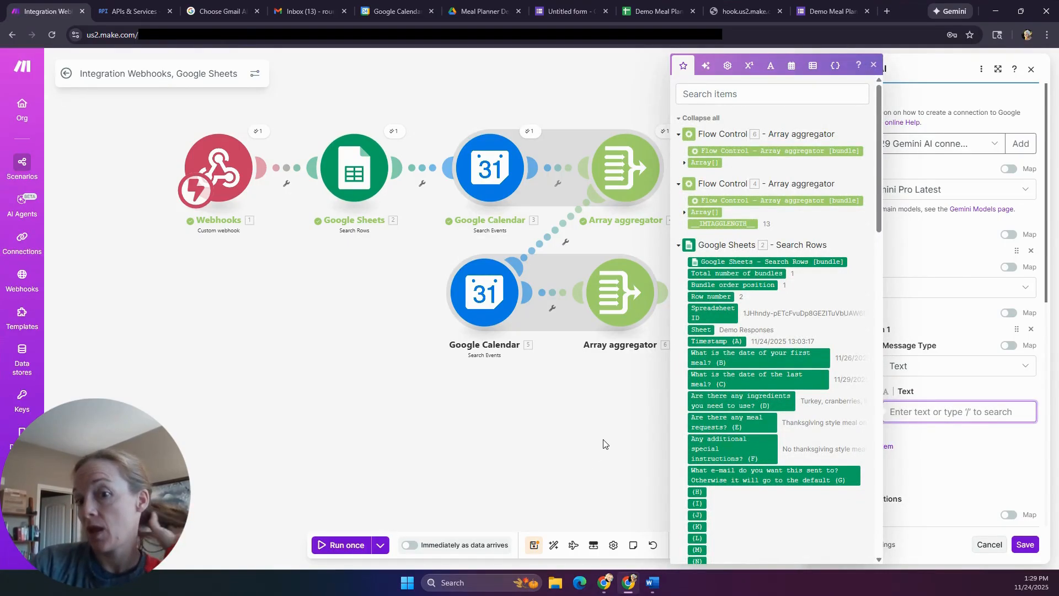
pyautogui.click(563, 442)
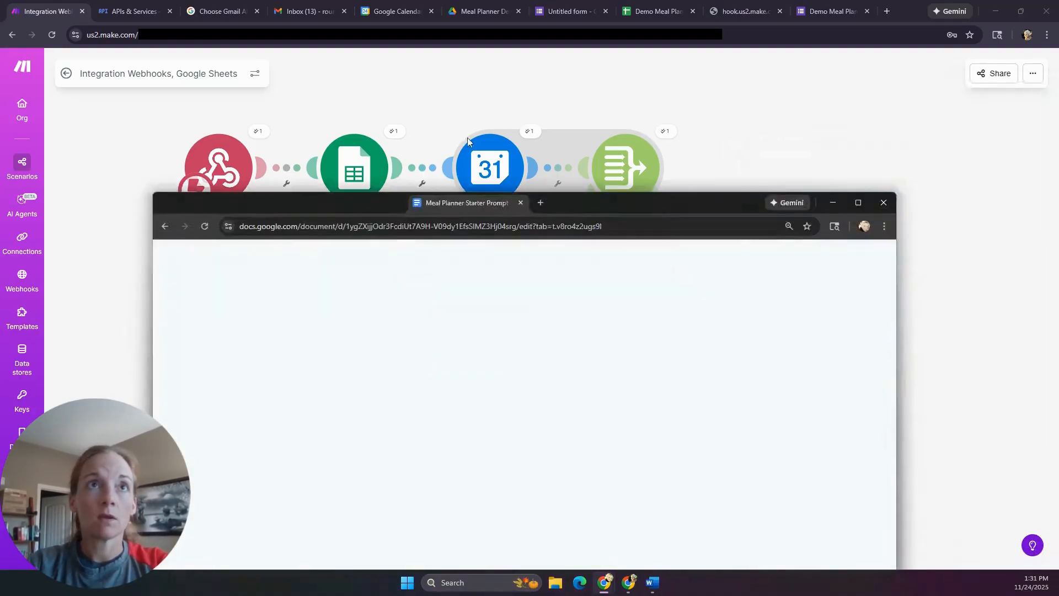
pyautogui.moveTo(480, 199); pyautogui.dragTo(481, 9)
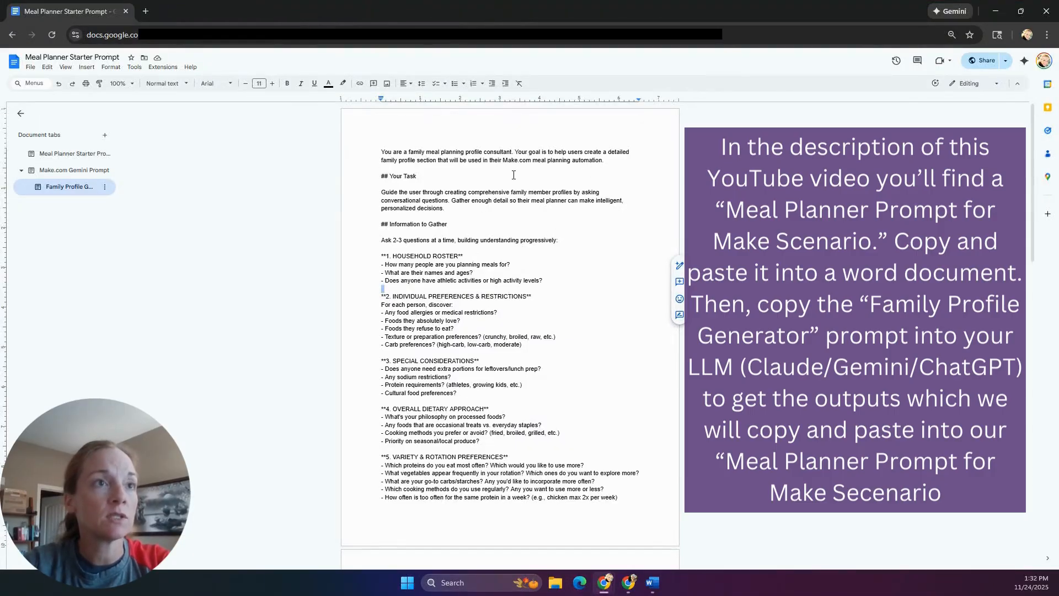
# - Open the Make.com Gemini Prompt tab and select the [INSERT FAMILY PROFILE FROM PROMPT] placeholder
pyautogui.scroll(-10, 433, 293)
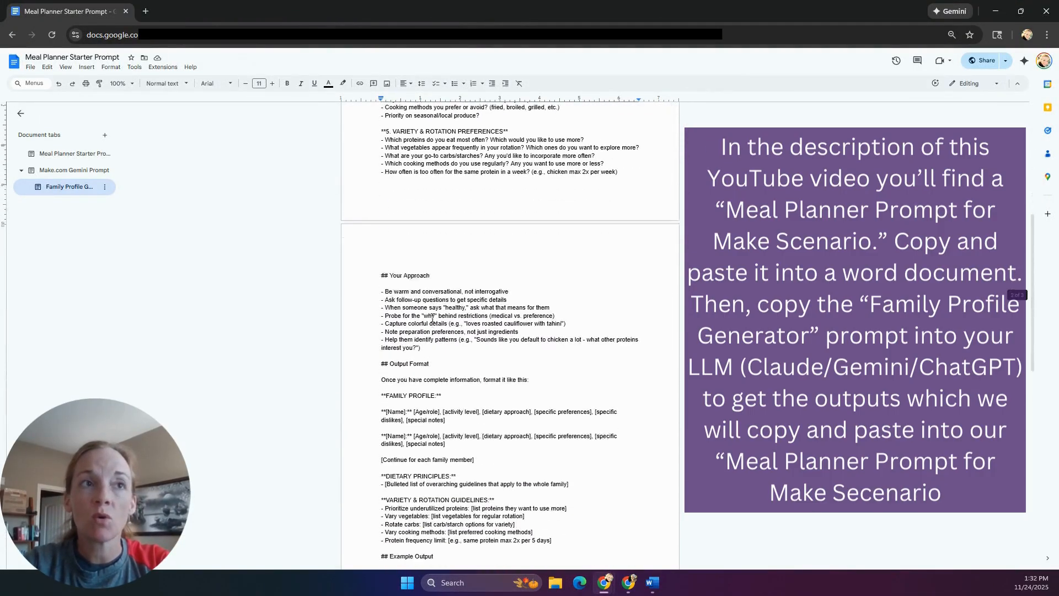
pyautogui.scroll(-2, 433, 320)
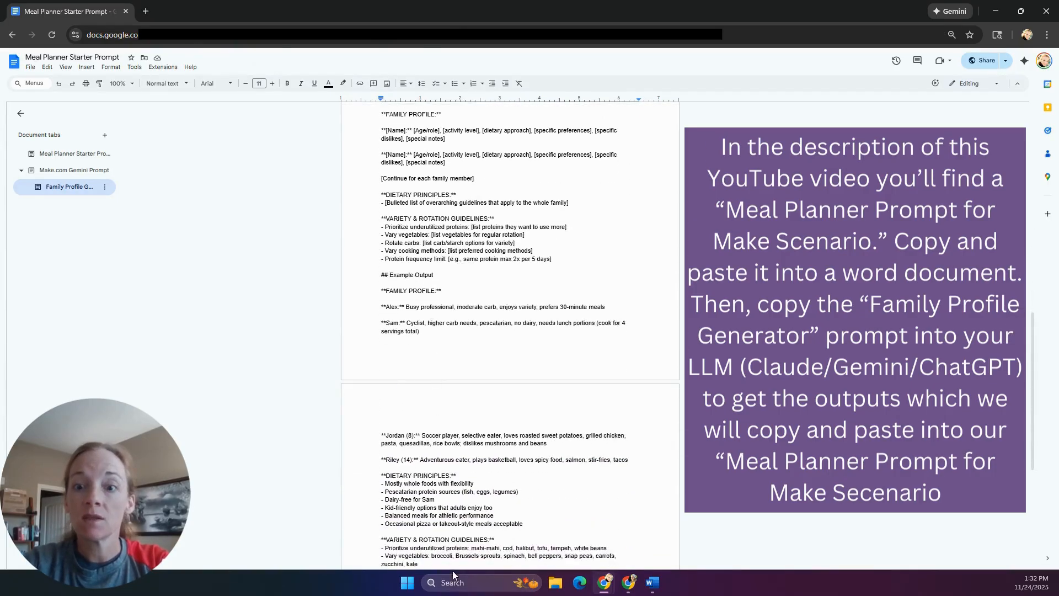
pyautogui.scroll(-2, 463, 460)
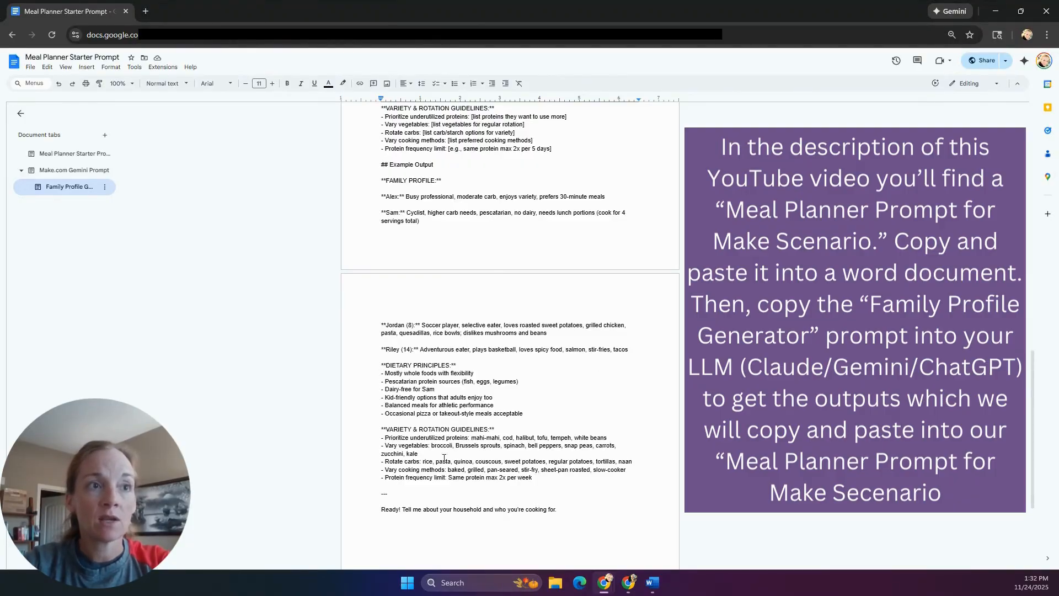
pyautogui.scroll(3, 431, 476)
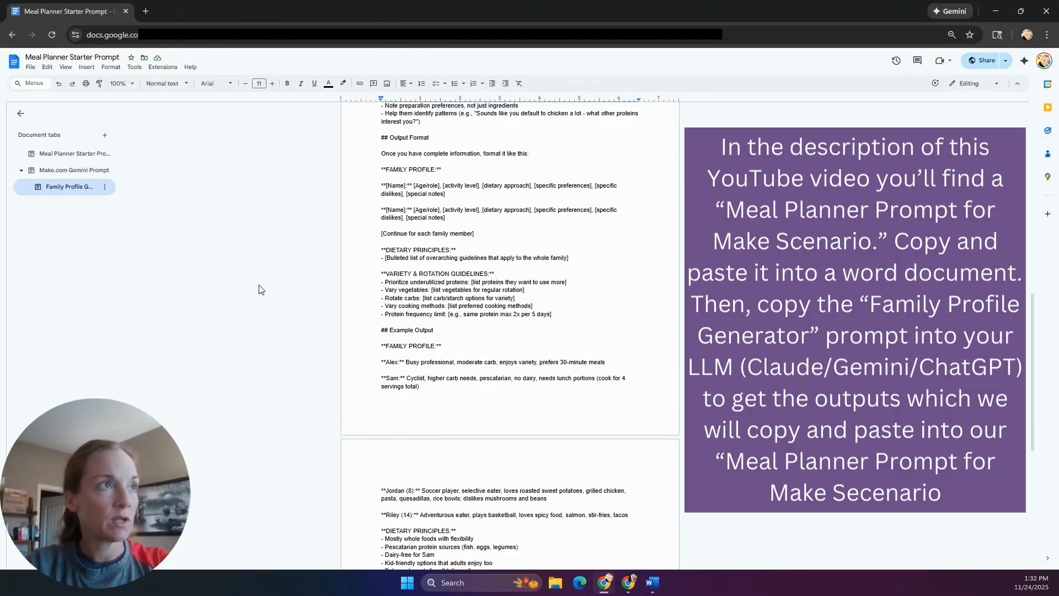
pyautogui.click(82, 171)
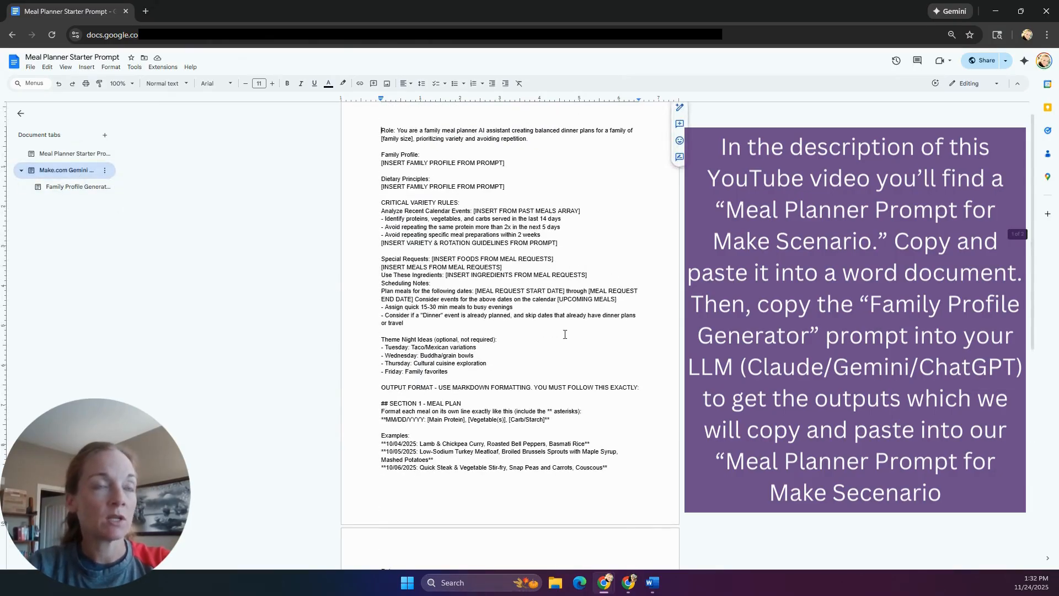
pyautogui.scroll(1, 574, 346)
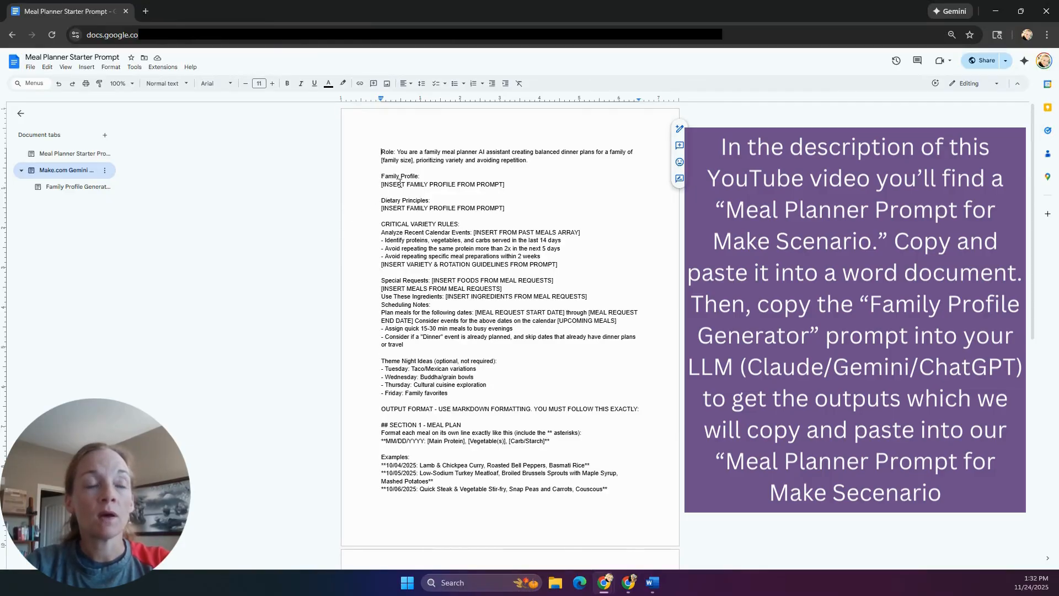
pyautogui.moveTo(380, 184); pyautogui.dragTo(511, 182)
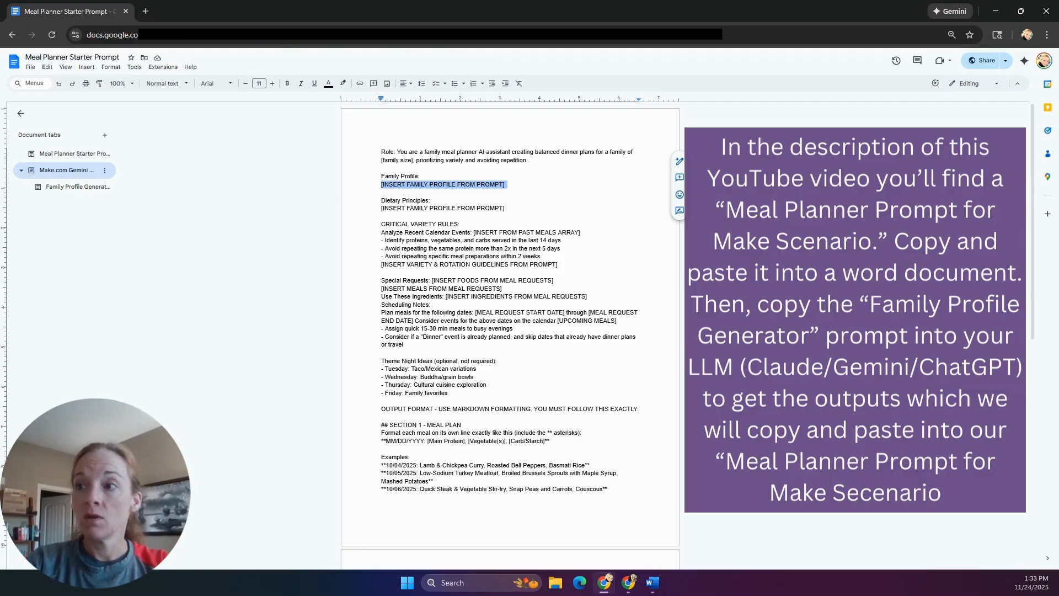
pyautogui.hotkey('alt', 'Tab')
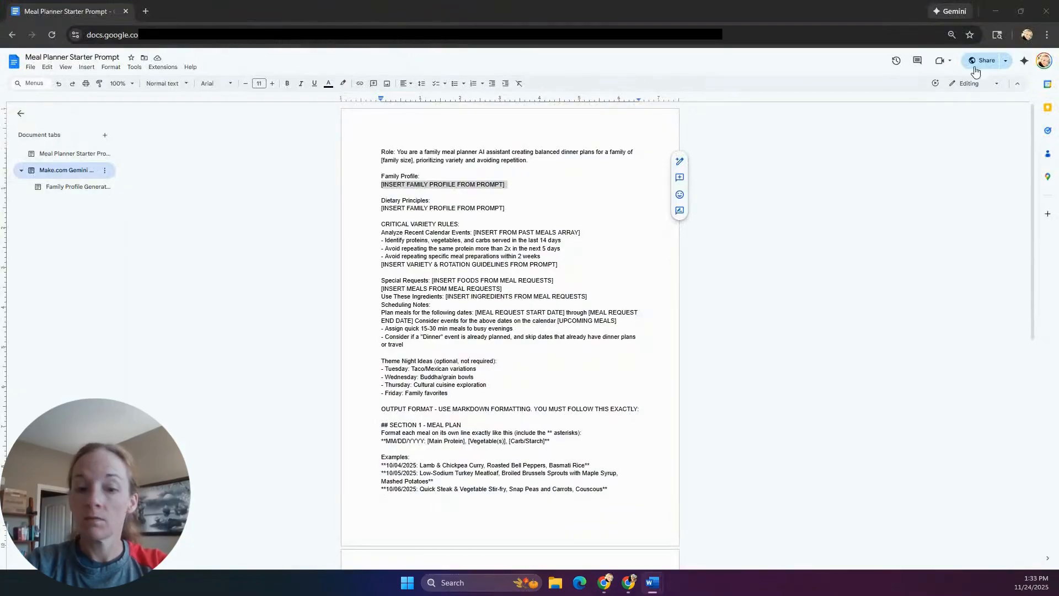
# - Replace the placeholder with the five pasted family profiles, then maximize the Word notes
pyautogui.hotkey('alt', 'Tab')
pyautogui.click(484, 185)
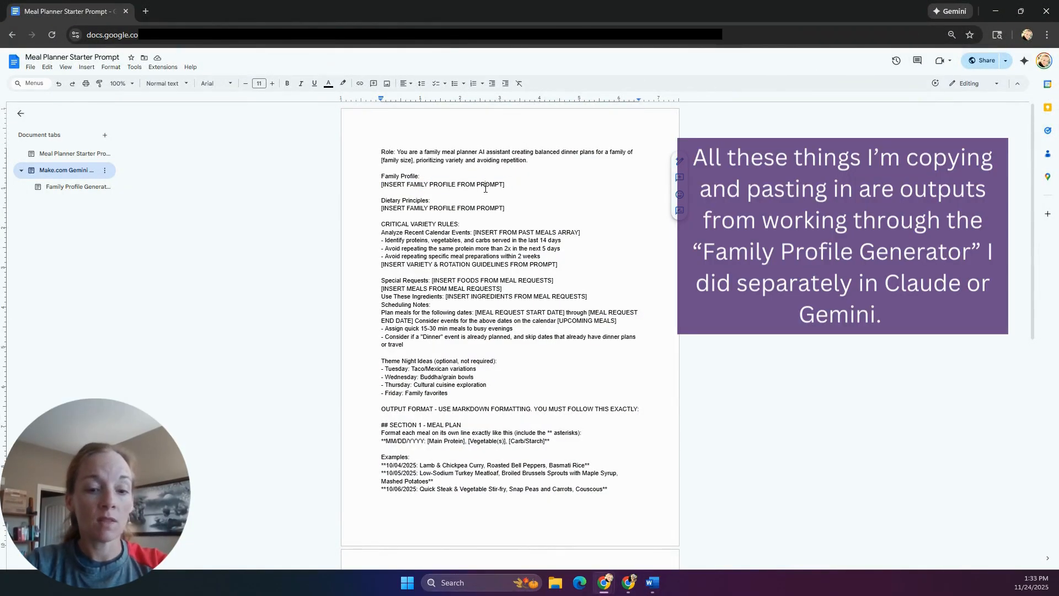
pyautogui.write('Marcus: Adult (Marathon Runner), high activity, omnivore, enjoys bold/spicy flavors, high carb/protein needs for recovery. Preferences: Meals under 45 mins, adventurous flavors. Notes: Often eats seconds on carbs; needs high satiety. Priya: Adult (Yoga Instructor), moderate activity, plant-forward flexitarian (eats meat/fish but prioritizes veggies). Preferences: Mediterranean and Indian profiles, chickpeas, lentils, black beans. Notes: Needs one portion reserved for next-day lunch; prioritizes vegetable volume over meat portion. Zoe: 15 (Competitive Swimmer), very high activity, omnivore. Preferences: Pasta, chicken, tacos, sushi, smoothie bowls. Dislikes: Mushrooms, eggplant. Notes: High caloric needs (eaten volume is similar to an adult male). Ethan: 11 (Soccer Player), high activity, selective eater. Preferences: Pizza, burgers, mac & cheese, crispy textures (potatoes, corn). Refusals: Fish (hard no), spicy food. Notes: Requires "backup meal" (frozen tenders) on fish nights; prefers plain components. Ivy: 7 (Gymnast), moderate activity, "kid food" preferences. Preferences: Fruit, peanut butter, grilled cheese, nuggets, raw carrots. Dislikes: Onions, "mixed up foods" (casseroles/stews). Notes: Needs ingredients separated on the plate.')
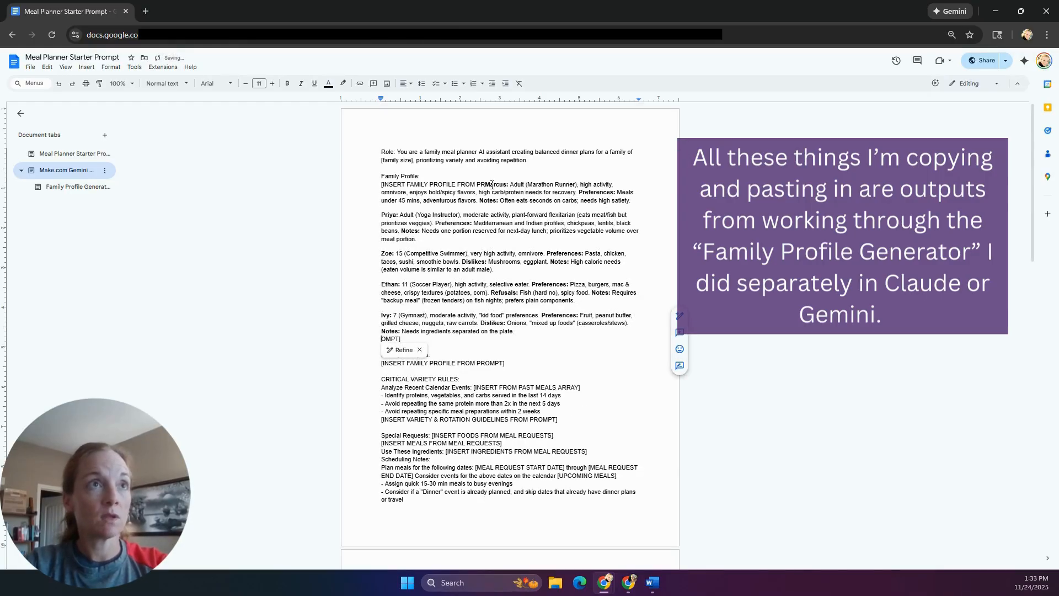
pyautogui.press('BackSpace')
pyautogui.press('BackSpace')
pyautogui.press('BackSpace')
pyautogui.press('BackSpace')
pyautogui.press('BackSpace')
pyautogui.press('BackSpace')
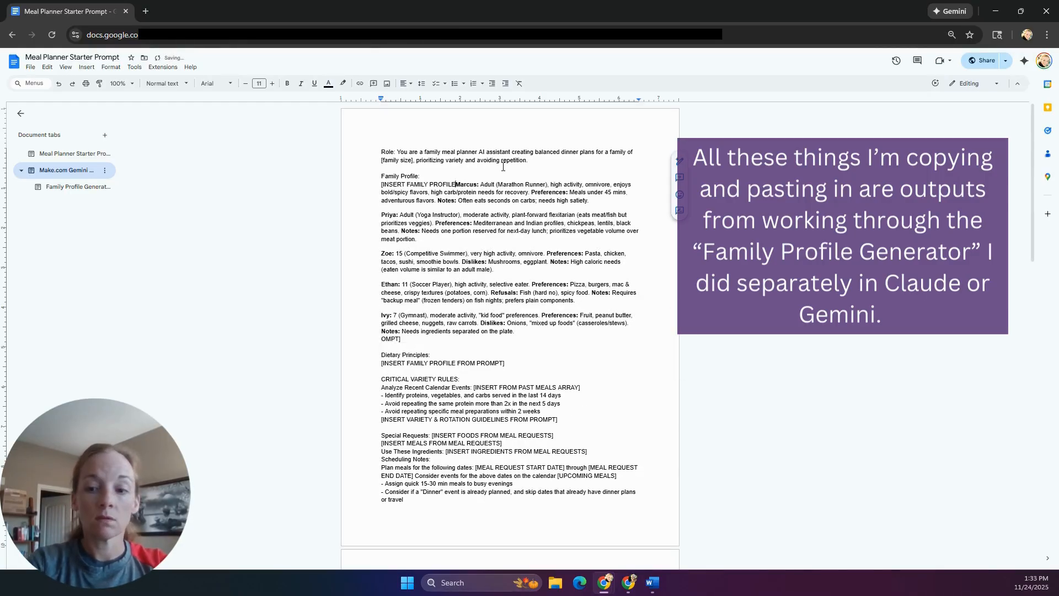
pyautogui.press('BackSpace')
pyautogui.press('BackSpace')
pyautogui.press('BackSpace')
pyautogui.press('BackSpace')
pyautogui.press('BackSpace')
pyautogui.press('BackSpace')
pyautogui.press('BackSpace')
pyautogui.press('BackSpace')
pyautogui.press('BackSpace')
pyautogui.press('BackSpace')
pyautogui.press('BackSpace')
pyautogui.press('BackSpace')
pyautogui.press('BackSpace')
pyautogui.press('BackSpace')
pyautogui.press('BackSpace')
pyautogui.press('BackSpace')
pyautogui.press('BackSpace')
pyautogui.press('BackSpace')
pyautogui.press('BackSpace')
pyautogui.press('BackSpace')
pyautogui.press('BackSpace')
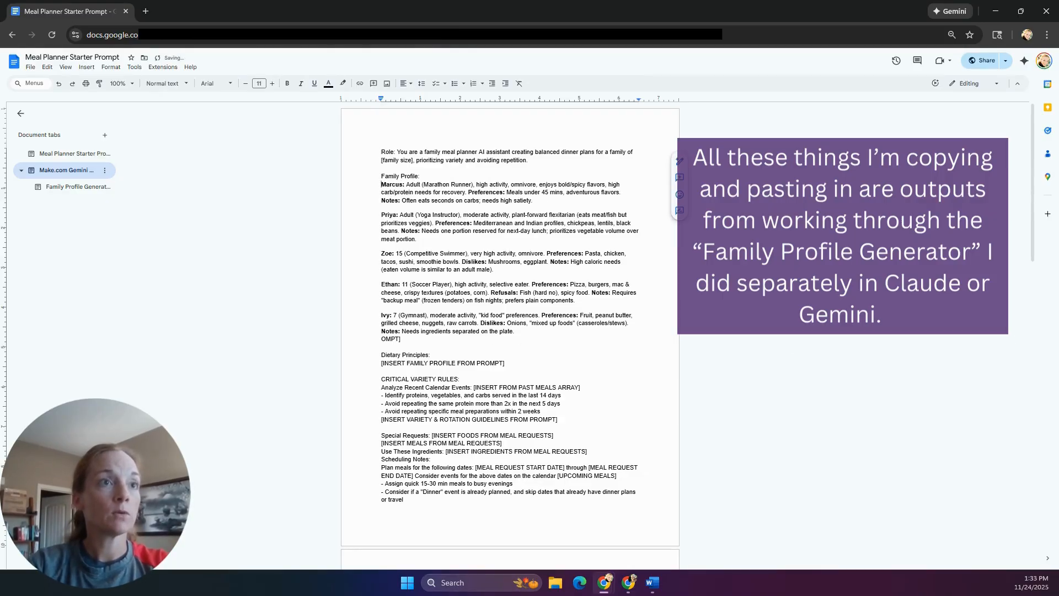
pyautogui.hotkey('alt', 'Tab')
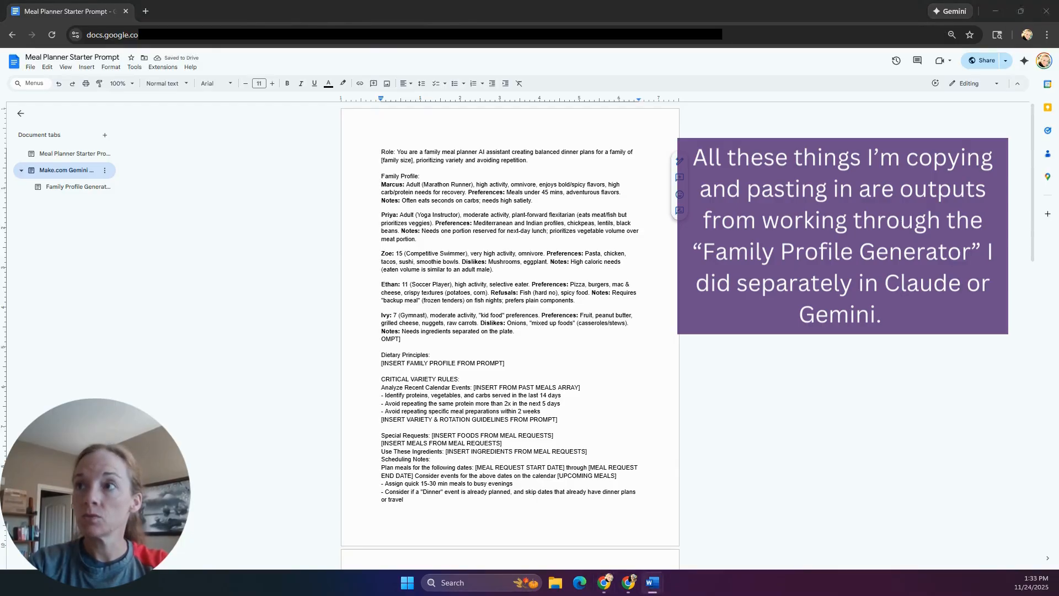
pyautogui.moveTo(1058, 160); pyautogui.dragTo(327, 22)
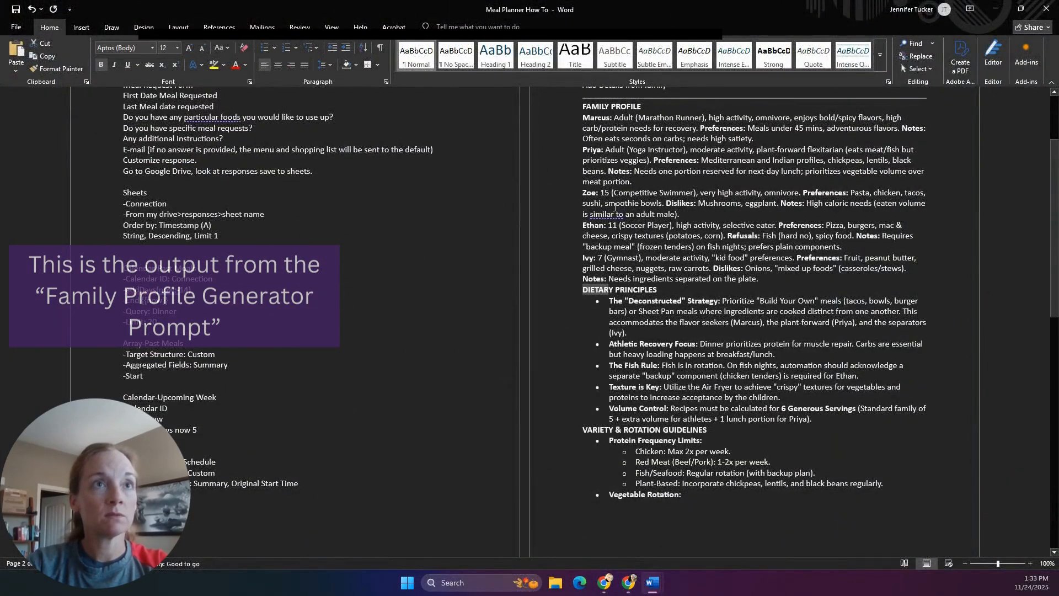
# - Shrink the Word notes window and move it off the right edge of the screen
pyautogui.click(1021, 8)
pyautogui.moveTo(705, 70); pyautogui.dragTo(1058, 154)
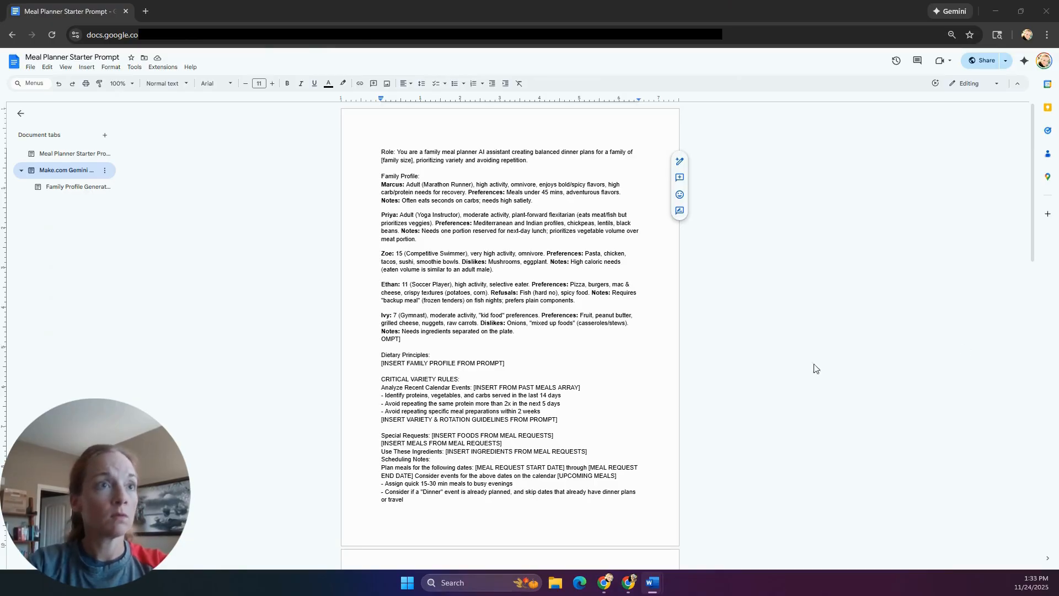
# - Paste the dietary principles over the placeholder and remove the duplicate DIETARY PRINCIPLES heading
pyautogui.moveTo(375, 362); pyautogui.dragTo(520, 362)
pyautogui.write('DIETARY PRINCIPLES The "Deconstructed" Strategy: Prioritize "Build Your Own" meals (tacos, bowls, burger bars) or Sheet Pan meals where ingredients are cooked distinct from one another. This accommodates the flavor seekers (Marcus), the plant-forward (Priya), and the separators (Ivy). Athletic Recovery Focus: Dinner prioritizes protein for muscle repair. Carbs are essential but heavy loading happens at breakfast/lunch. The Fish Rule: Fish is in rotation. On fish nights, automation should acknowledge a separate "backup" component (chicken tenders) is required for Ethan. Texture is Key: Utilize the Air Fryer to achieve "crispy" textures for vegetables and proteins to increase acceptance by the children. Volume Control: Recipes must be calculated for 6 Generous Servings (Standard family of 5 + extra volume for athletes + 1 lunch portion for Priya).')
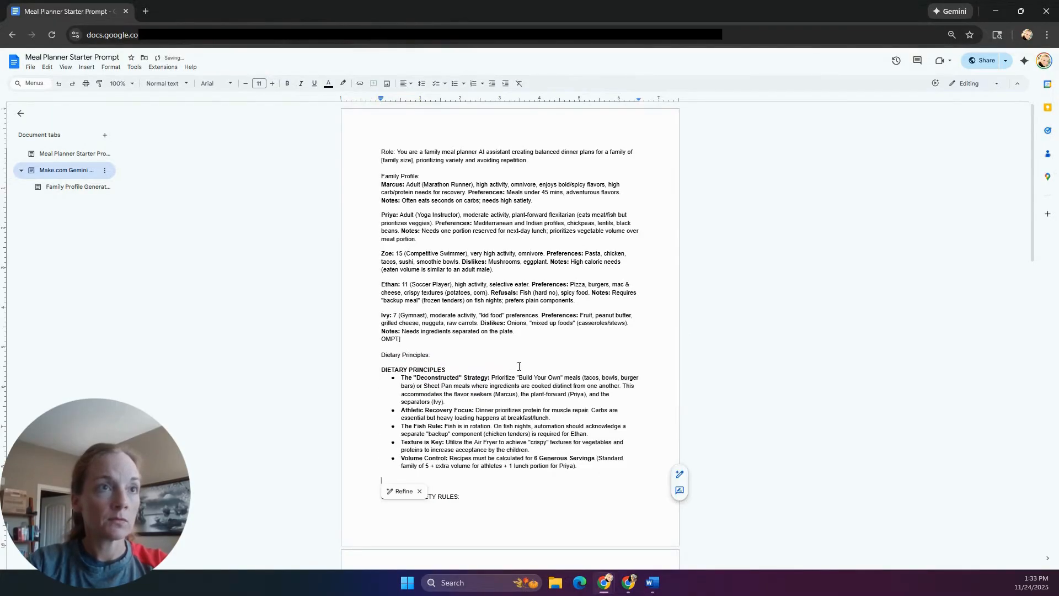
pyautogui.moveTo(447, 369); pyautogui.dragTo(380, 369)
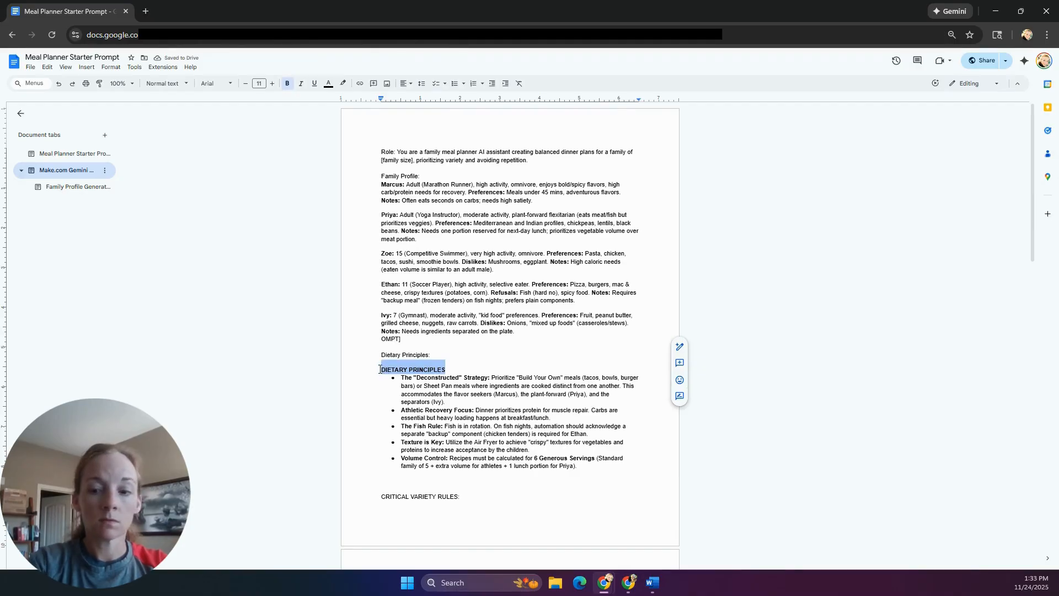
pyautogui.press('BackSpace')
pyautogui.press('BackSpace')
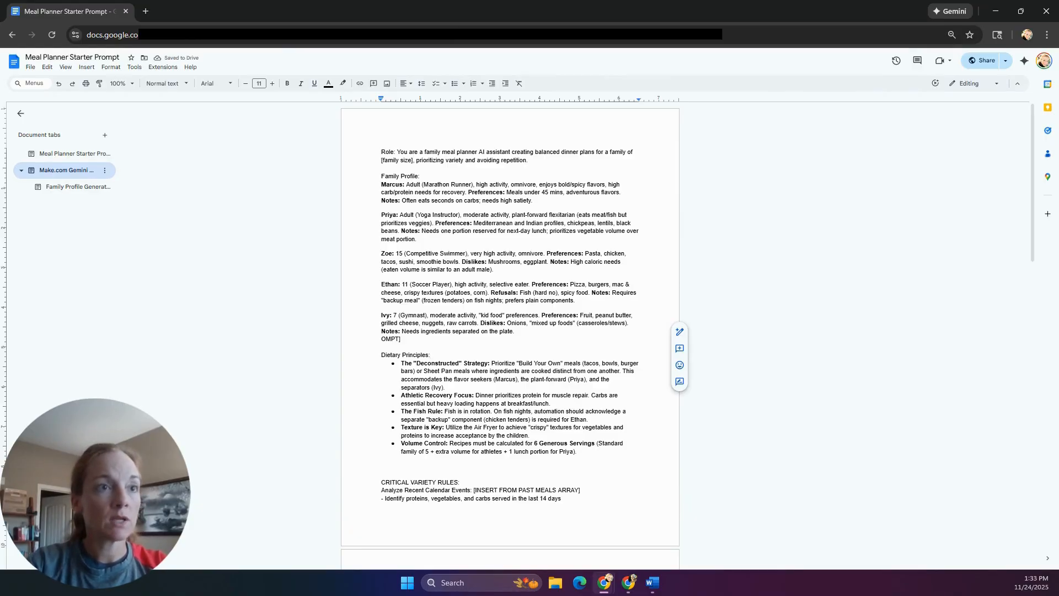
# - Replace the five Dietary Principles bullets with the expanded Variety & Rotation Guidelines block
pyautogui.hotkey('alt', 'Tab')
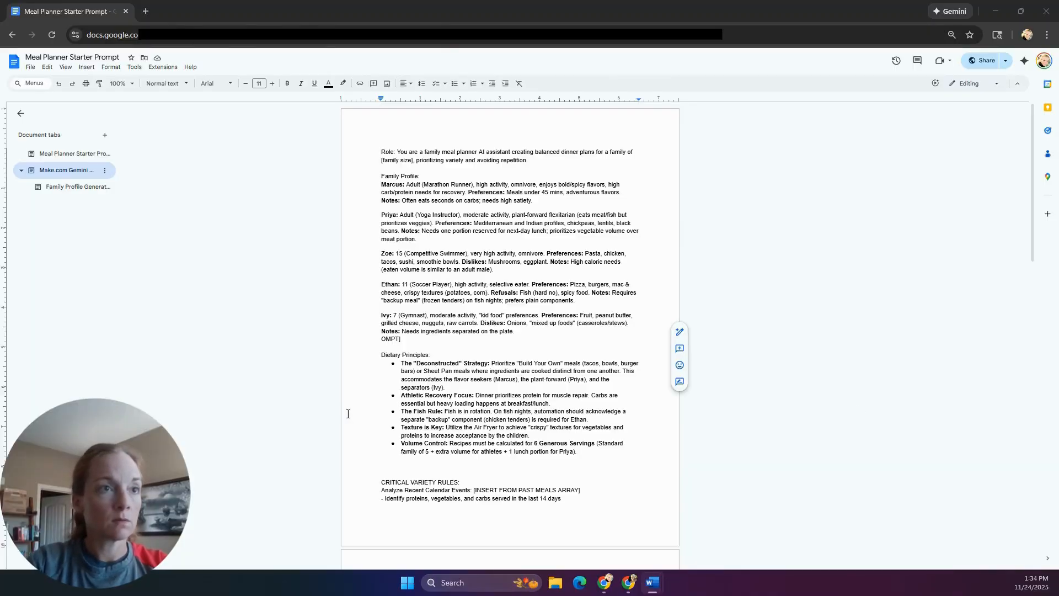
pyautogui.scroll(-4, 323, 412)
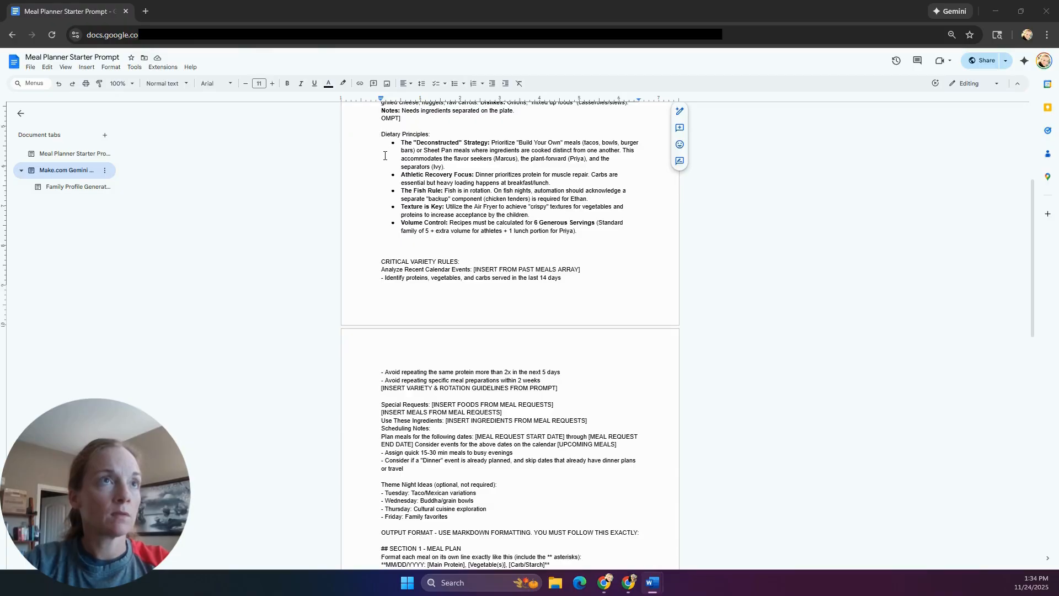
pyautogui.scroll(1, 386, 155)
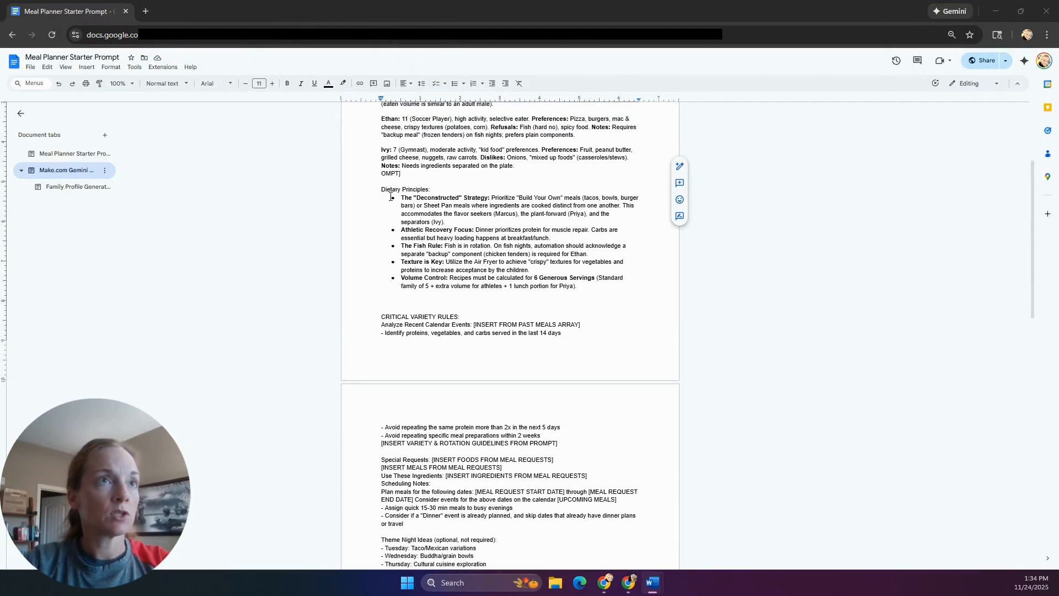
pyautogui.moveTo(390, 196); pyautogui.dragTo(586, 286)
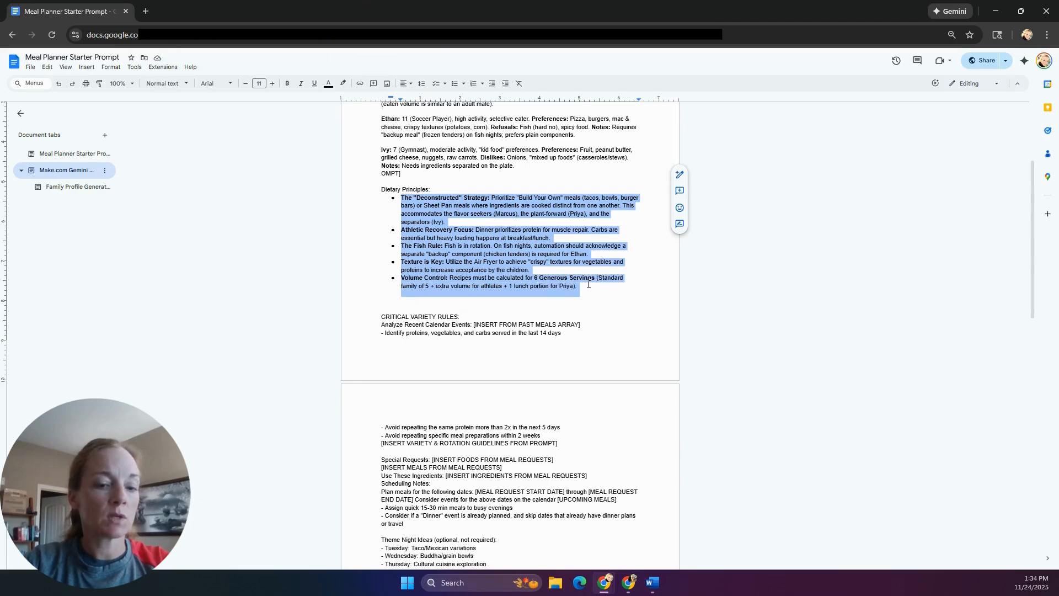
pyautogui.write('DIETARY PRINCIPLES The "Deconstructed" Strategy: Prioritize "Build Your Own" meals (tacos, bowls, burger bars) or Sheet Pan meals where ingredients are cooked distinct from one another. This accommodates the flavor seekers (Marcus), the plant-forward (Priya), and the separators (Ivy). Athletic Recovery Focus: Dinner prioritizes protein for muscle repair. Carbs are essential but heavy loading happens at breakfast/lunch. The Fish Rule: Fish is in rotation. On fish nights, automation should acknowledge a separate "backup" component (chicken tenders) is required for Ethan. Texture is Key: Utilize the Air Fryer to achieve "crispy" textures for vegetables and proteins to increase acceptance by the children. Volume Control: Recipes must be calculated for 6 Generous Servings (Standard family of 5 + extra volume for athletes + 1 lunch portion for Priya). VARIETY & ROTATION GUIDELINES Protein Frequency Limits: Chicken: Max 2x per week. Red Meat (Beef/Pork): 1-2x per week. Fish/Seafood: Regular rotation (with backup plan). Plant-Based: Incorporate chickpeas, lentils, and black beans regularly. Vegetable Rotation: Safe List (Frequent): Broccoli (roasted/steamed), green beans, corn, carrots (raw/roasted), bell peppers. Explore List (Incorporate weekly): Snap peas, cherry tomatoes, cauliflower (roasted), butternut squash, spinach (sautéed/hidden). Cooking Methods: MVP: Sheet Pan Roasting (high frequency). Preferred: Air Fryer (crisping proteins/veg), One-Pot meals (for cleanup ease). Occasional: Instant Pot, Slow Cooker.')
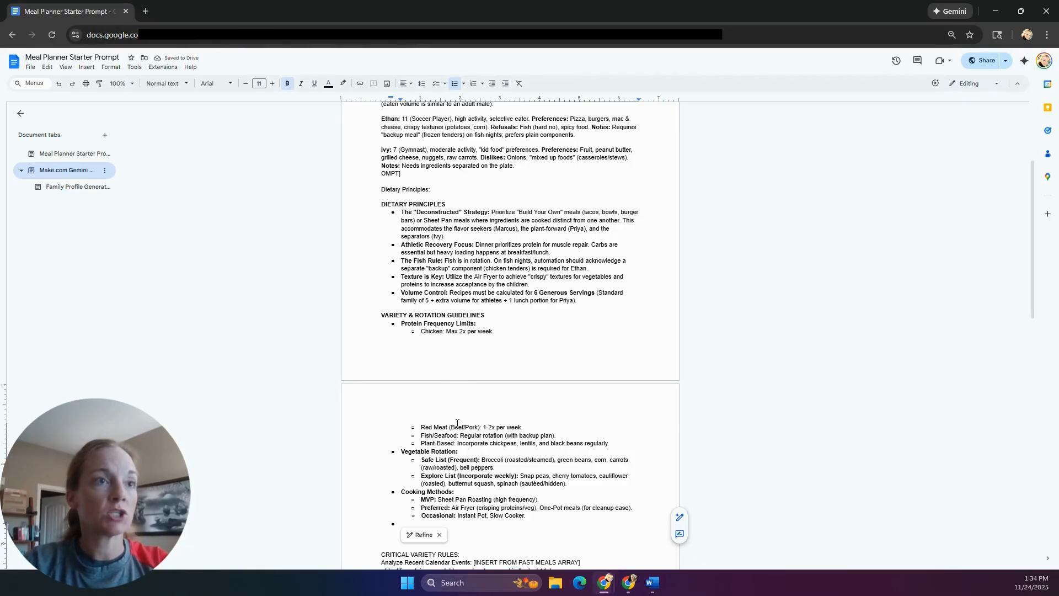
# - Select the entire prompt document and move the Docs window aside to reveal Make
pyautogui.scroll(-3, 456, 367)
pyautogui.scroll(-1, 450, 447)
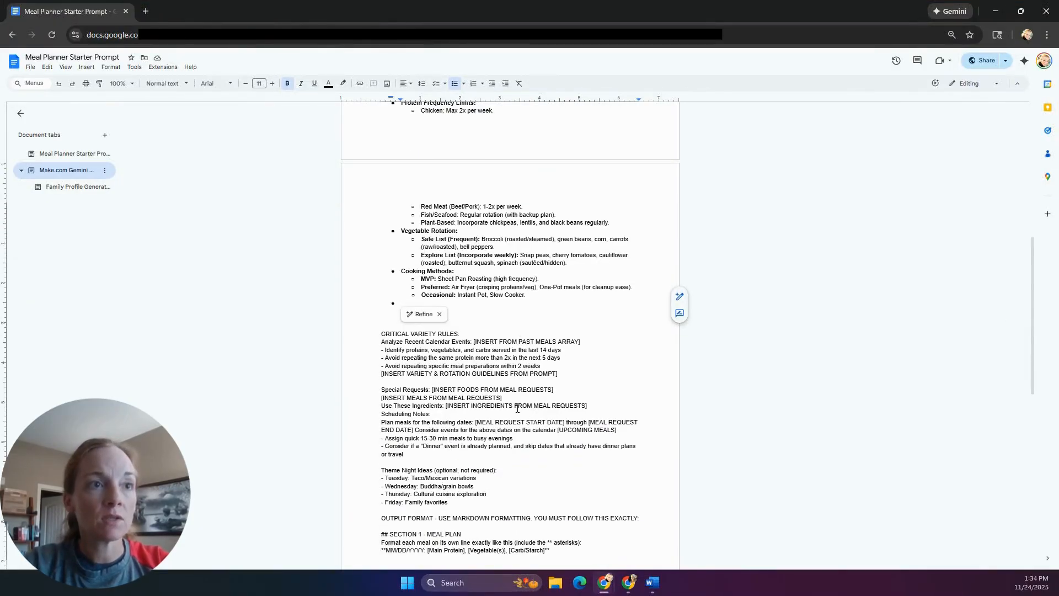
pyautogui.scroll(-1, 513, 408)
pyautogui.scroll(-8, 510, 408)
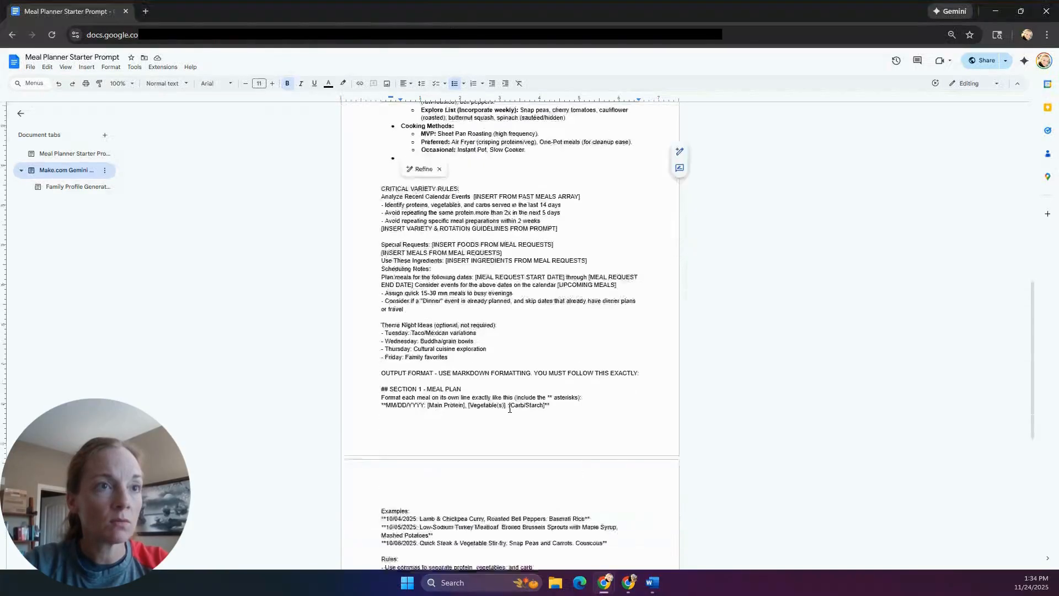
pyautogui.scroll(-2, 509, 410)
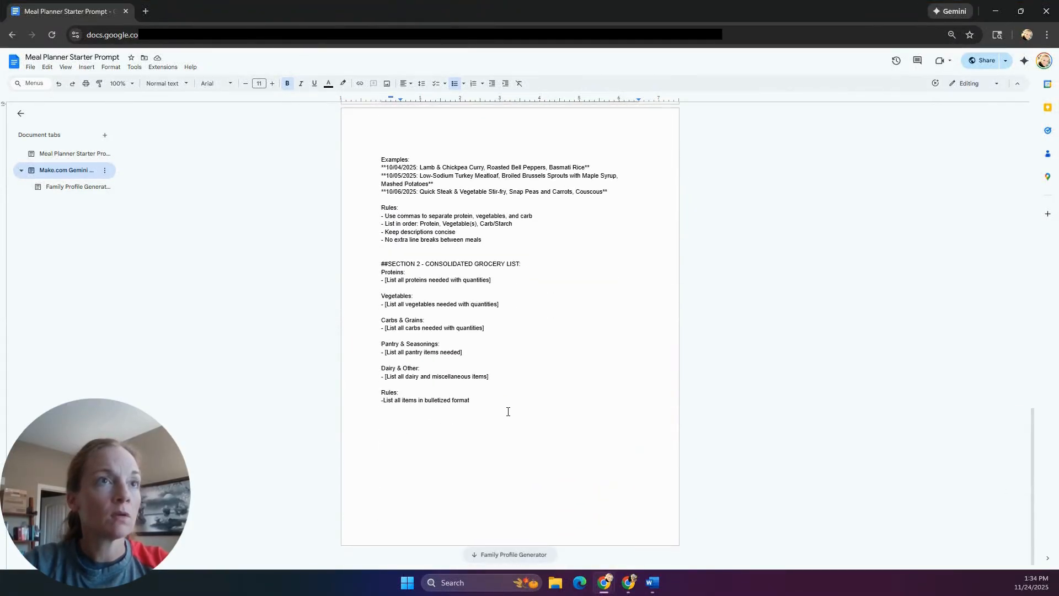
pyautogui.scroll(20, 508, 413)
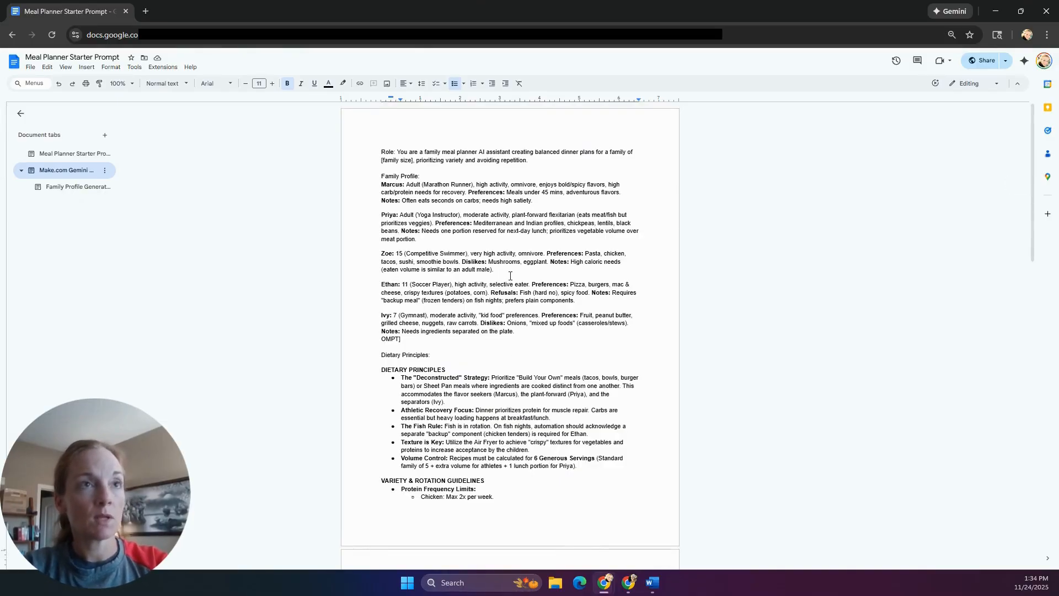
pyautogui.hotkey('ctrl', 'a')
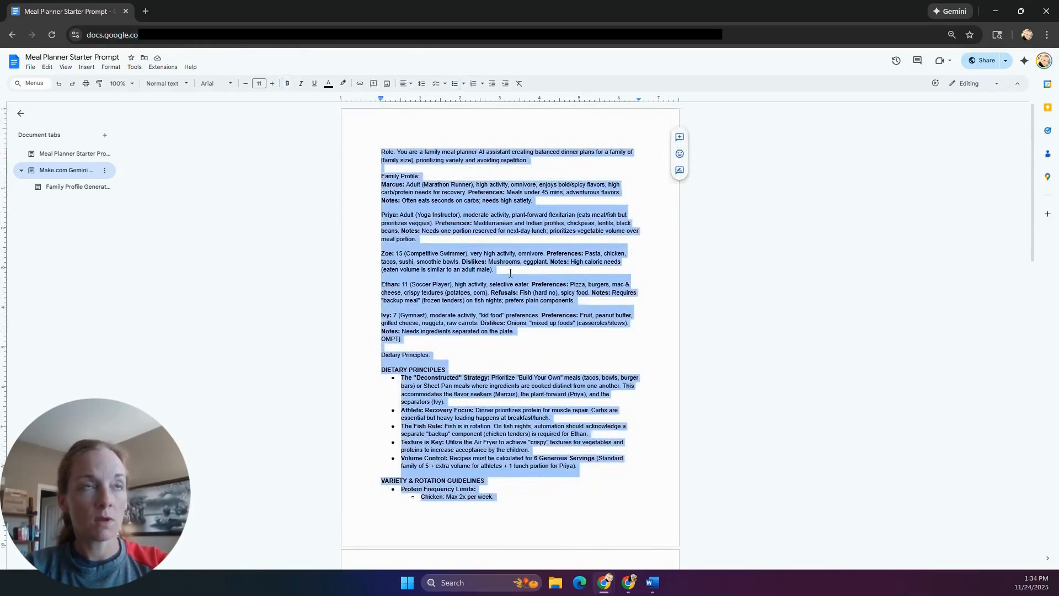
pyautogui.moveTo(523, 15); pyautogui.dragTo(1058, 88)
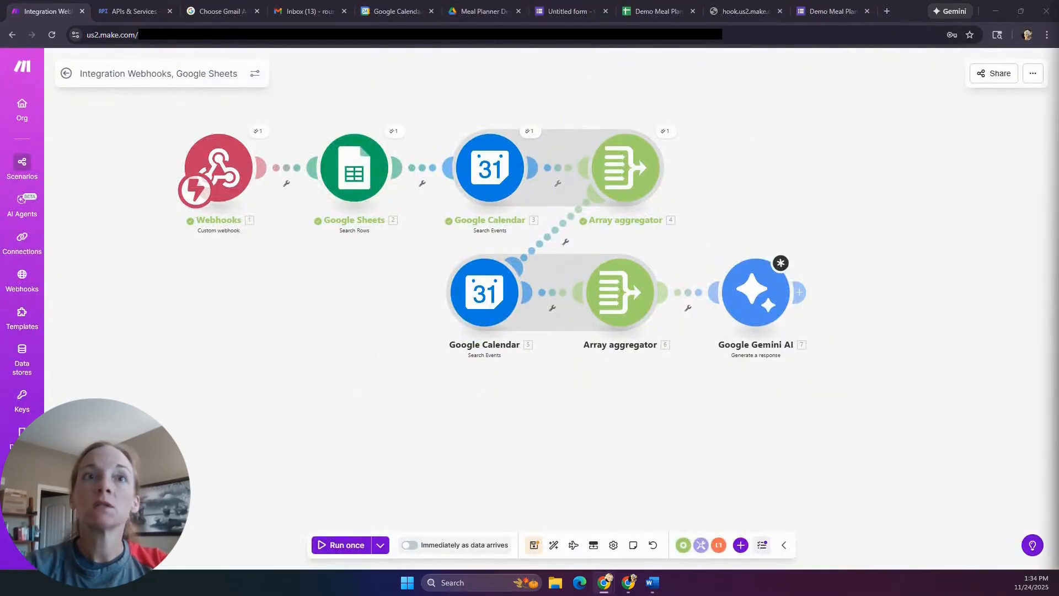
# - Paste the full prompt, starting 'Role: You are a family meal planner', into Gemini's message Text
pyautogui.click(737, 301)
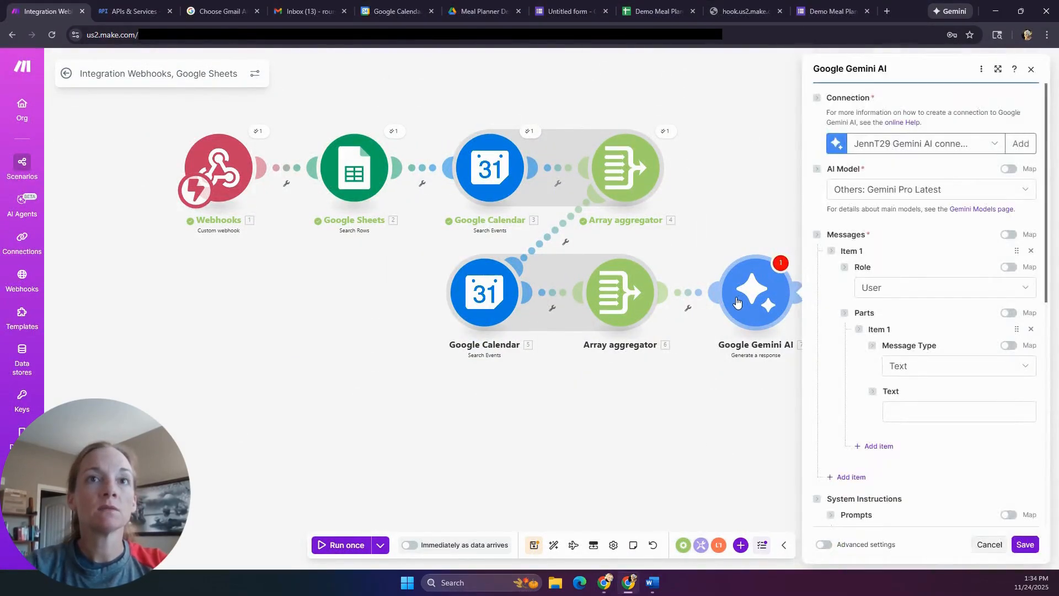
pyautogui.click(944, 413)
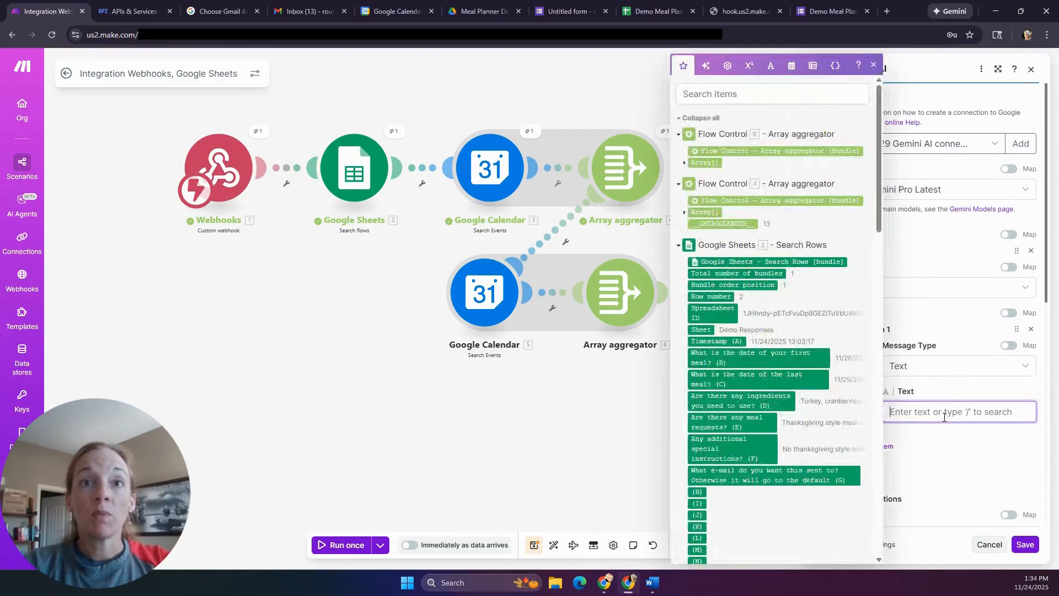
pyautogui.hotkey('ctrl', 'v')
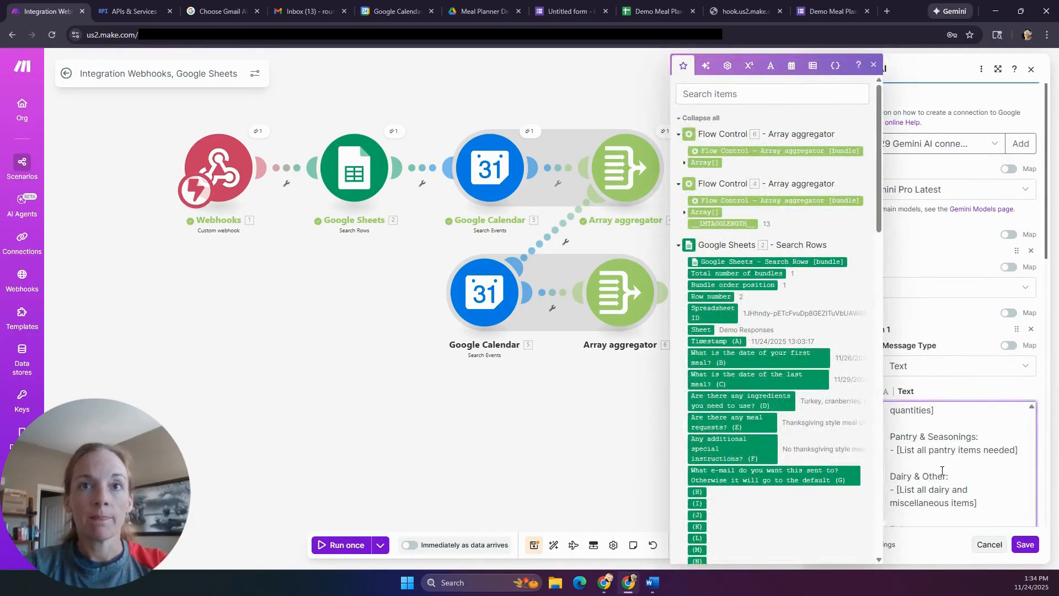
pyautogui.scroll(10, 943, 471)
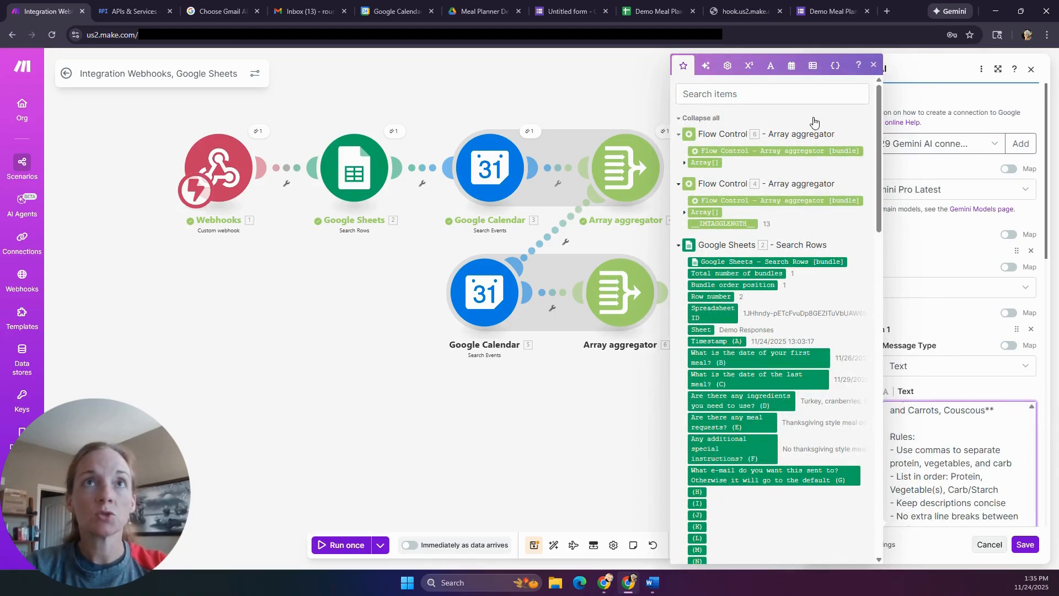
pyautogui.scroll(10, 943, 469)
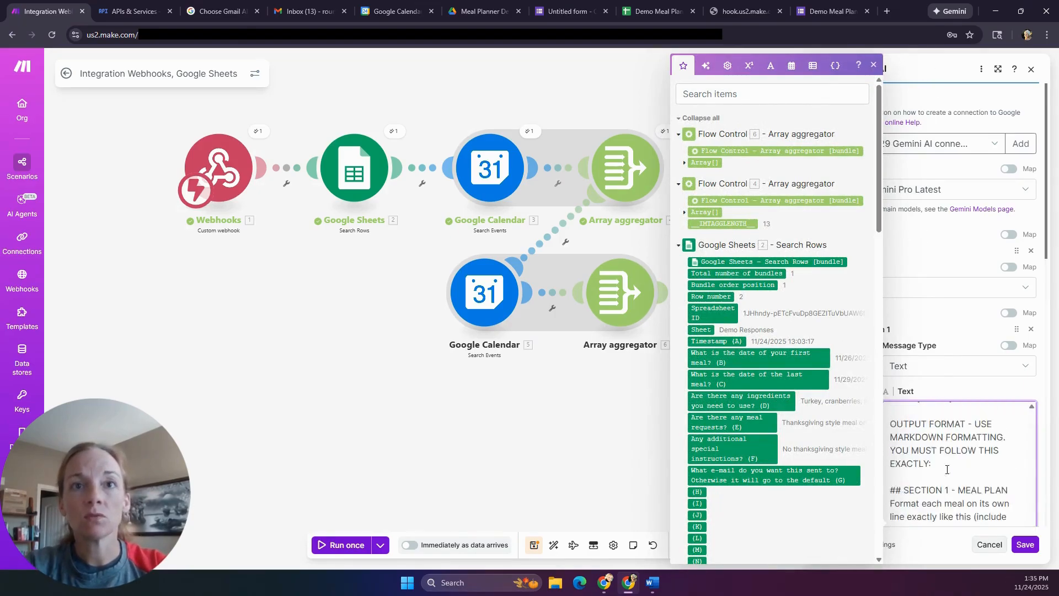
pyautogui.scroll(10, 946, 470)
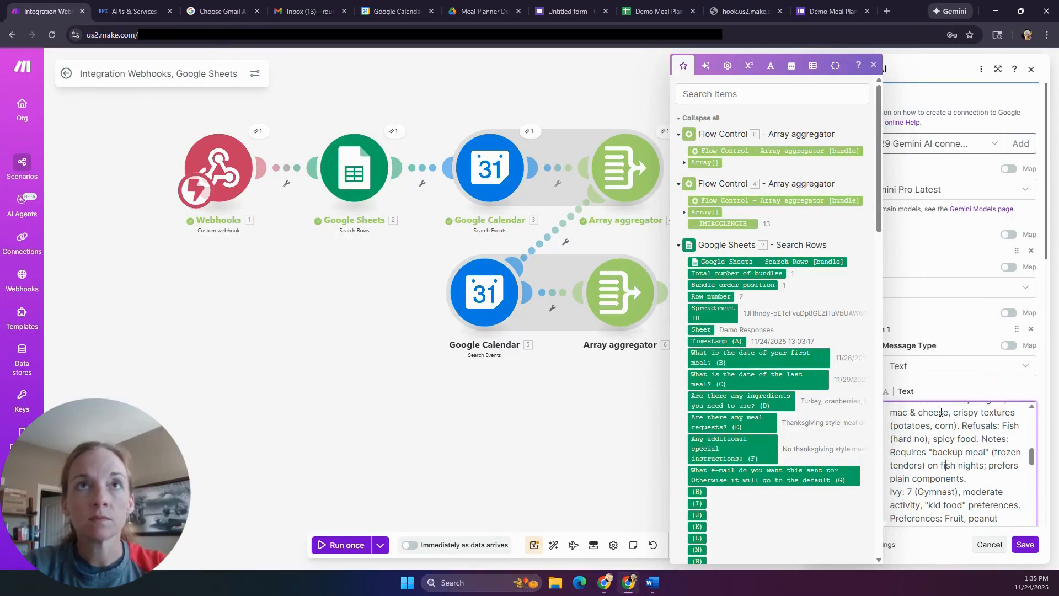
pyautogui.click(874, 65)
pyautogui.scroll(5, 966, 468)
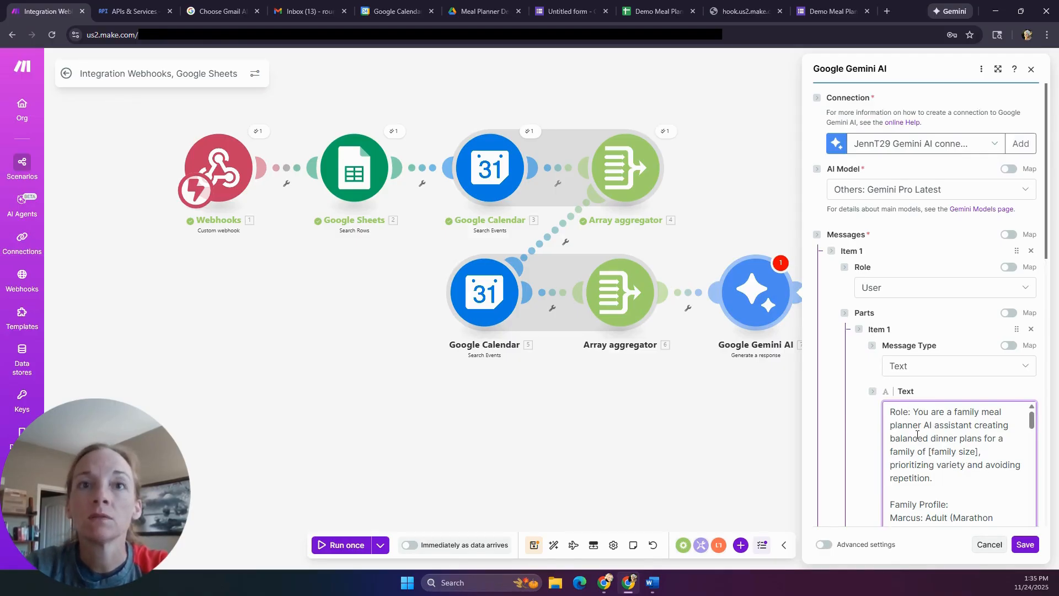
# - Replace the [family size] placeholder in the Gemini prompt with 5
pyautogui.click(979, 454)
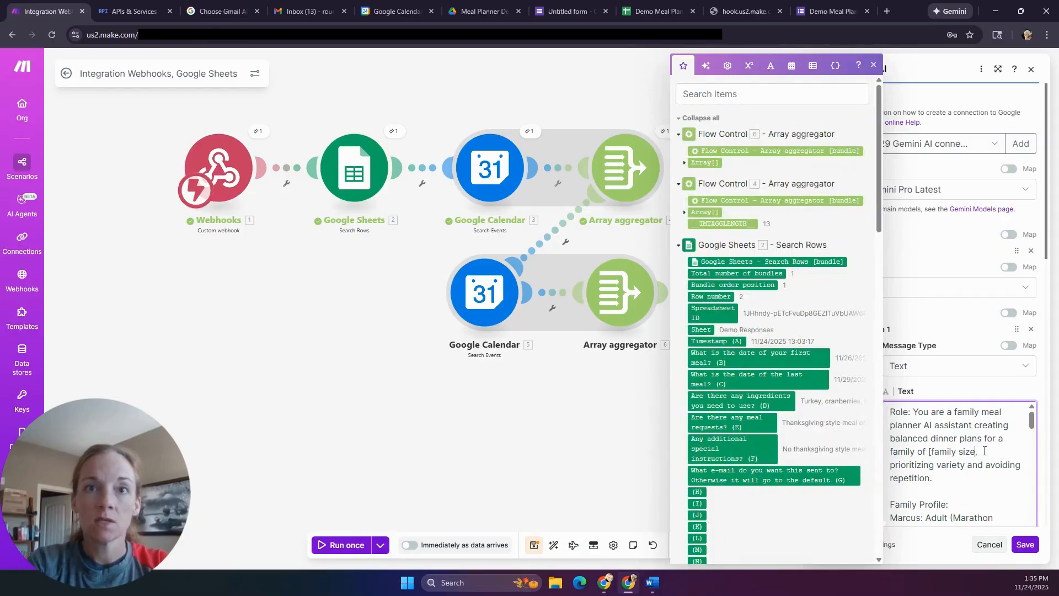
pyautogui.press('BackSpace')
pyautogui.press('BackSpace')
pyautogui.press('BackSpace')
pyautogui.press('BackSpace')
pyautogui.press('BackSpace')
pyautogui.press('BackSpace')
pyautogui.press('BackSpace')
pyautogui.press('BackSpace')
pyautogui.press('BackSpace')
pyautogui.press('BackSpace')
pyautogui.press('BackSpace')
pyautogui.press('BackSpace')
pyautogui.press('BackSpace')
pyautogui.press('BackSpace')
pyautogui.write('5,')
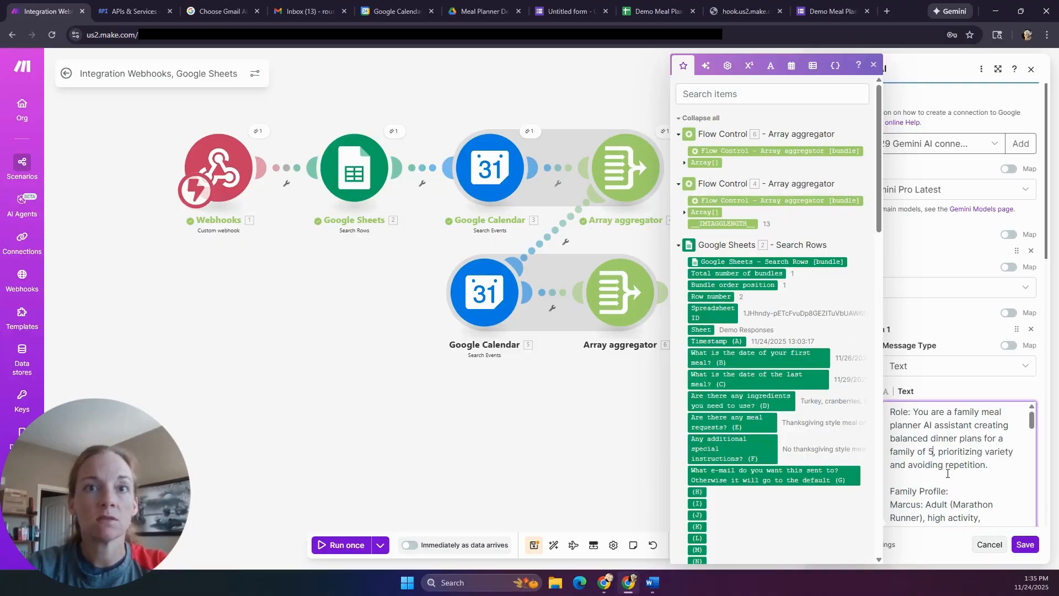
pyautogui.scroll(-2, 947, 477)
pyautogui.scroll(-6, 947, 478)
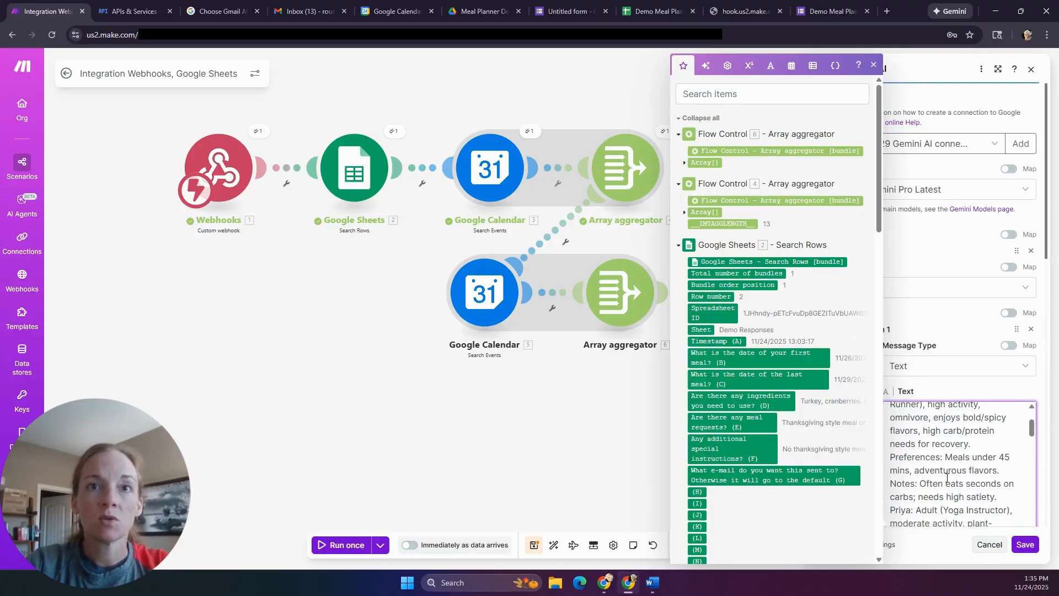
pyautogui.scroll(-1, 947, 478)
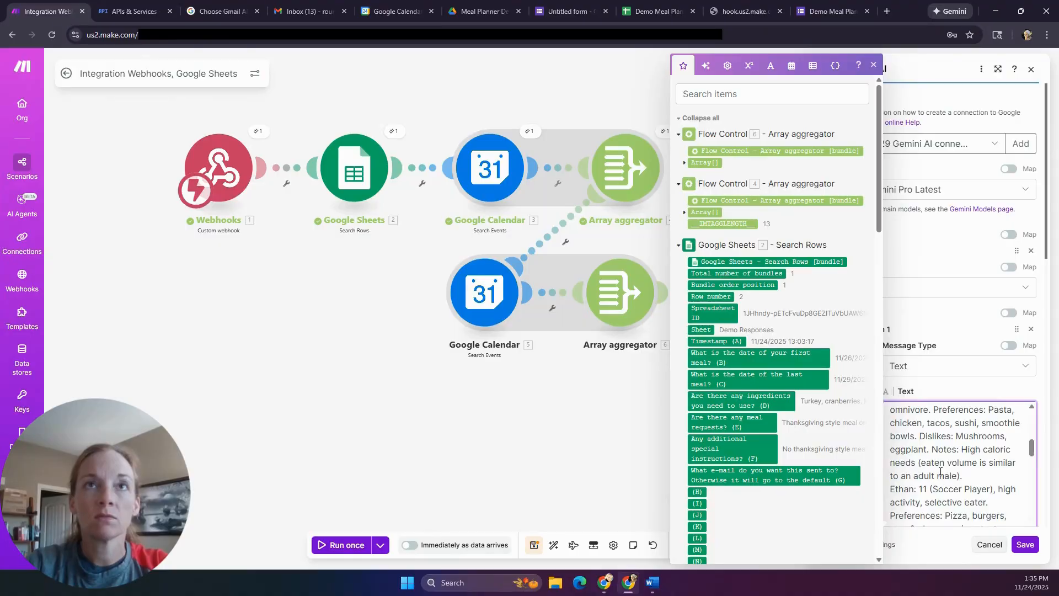
pyautogui.click(874, 65)
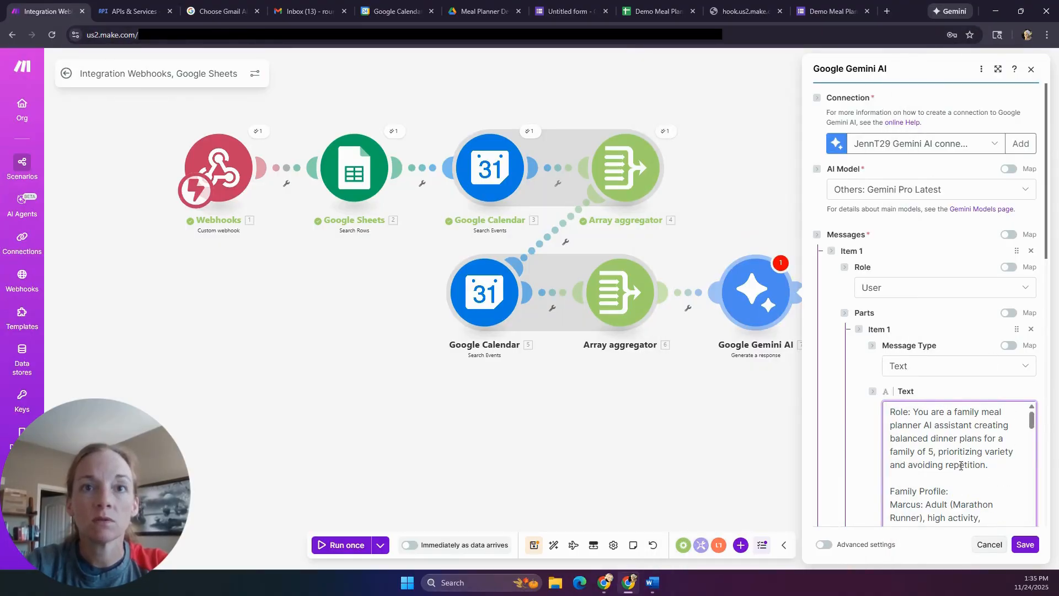
# - Delete the stray 'OMPT]' fragment and review the CRITICAL VARIETY RULES section
pyautogui.scroll(-2, 961, 466)
pyautogui.scroll(-8, 961, 466)
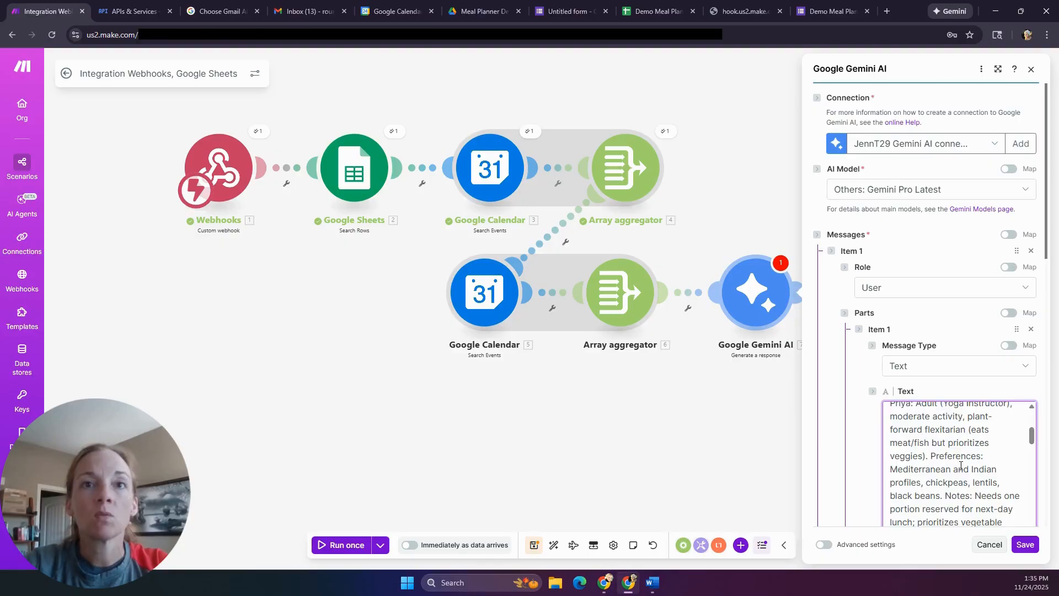
pyautogui.scroll(-6, 961, 464)
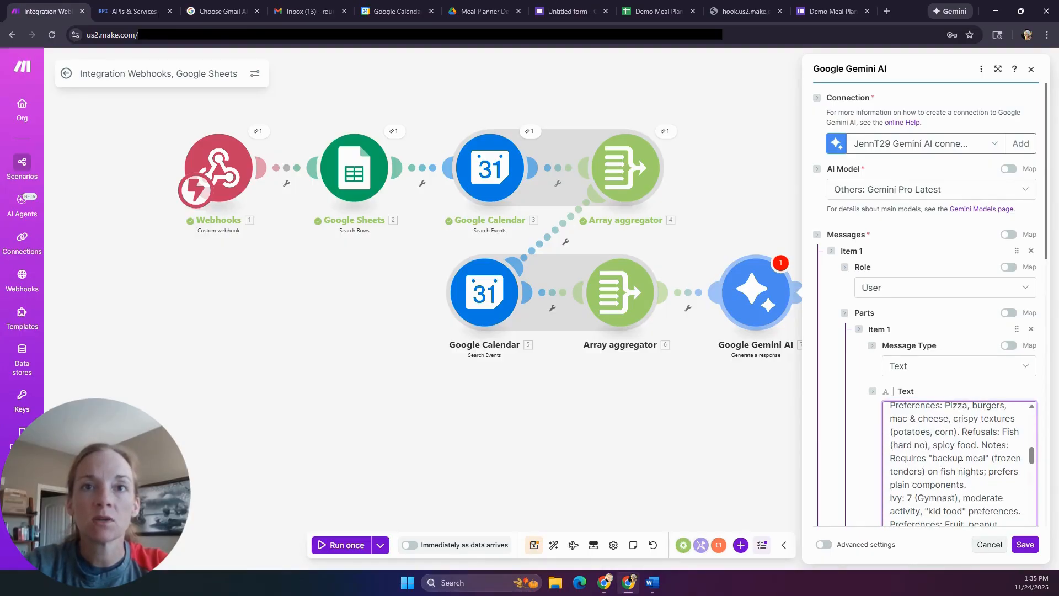
pyautogui.scroll(-4, 961, 465)
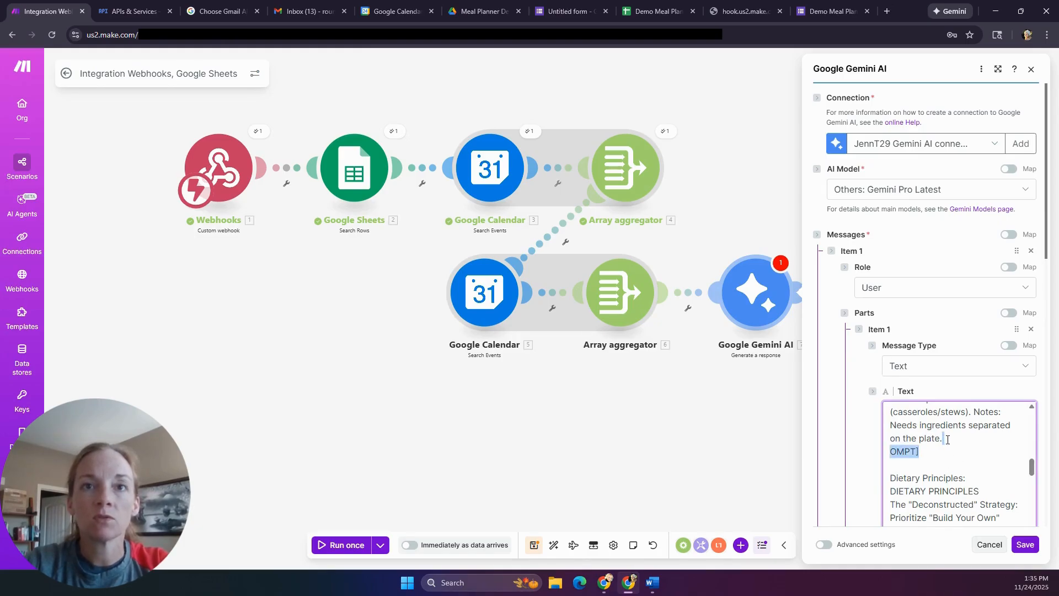
pyautogui.press('BackSpace')
pyautogui.scroll(-1, 945, 454)
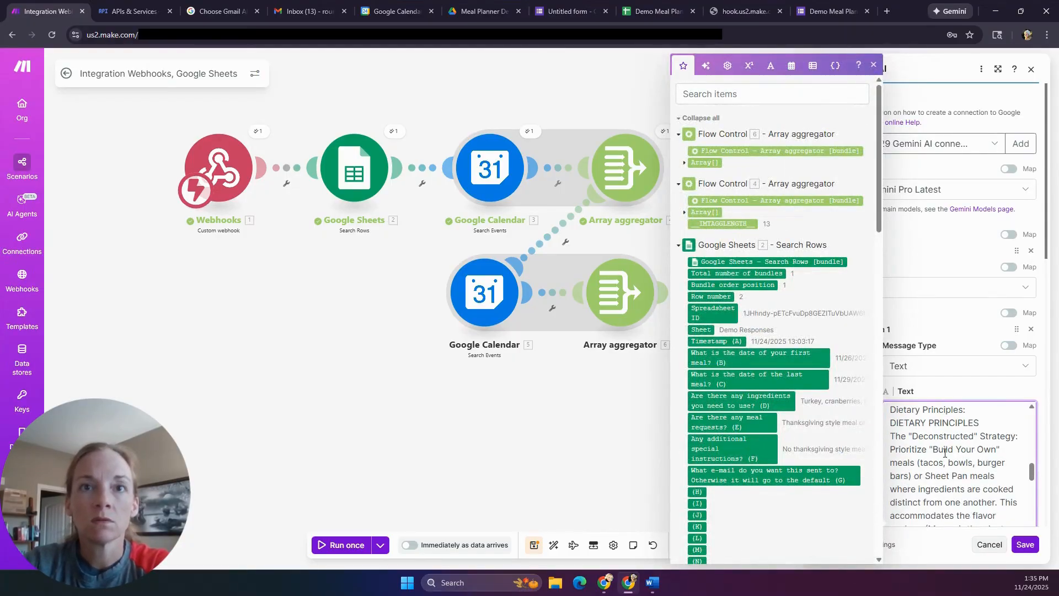
pyautogui.scroll(-5, 945, 454)
pyautogui.scroll(-5, 945, 453)
pyautogui.scroll(-5, 945, 455)
pyautogui.scroll(-5, 945, 455)
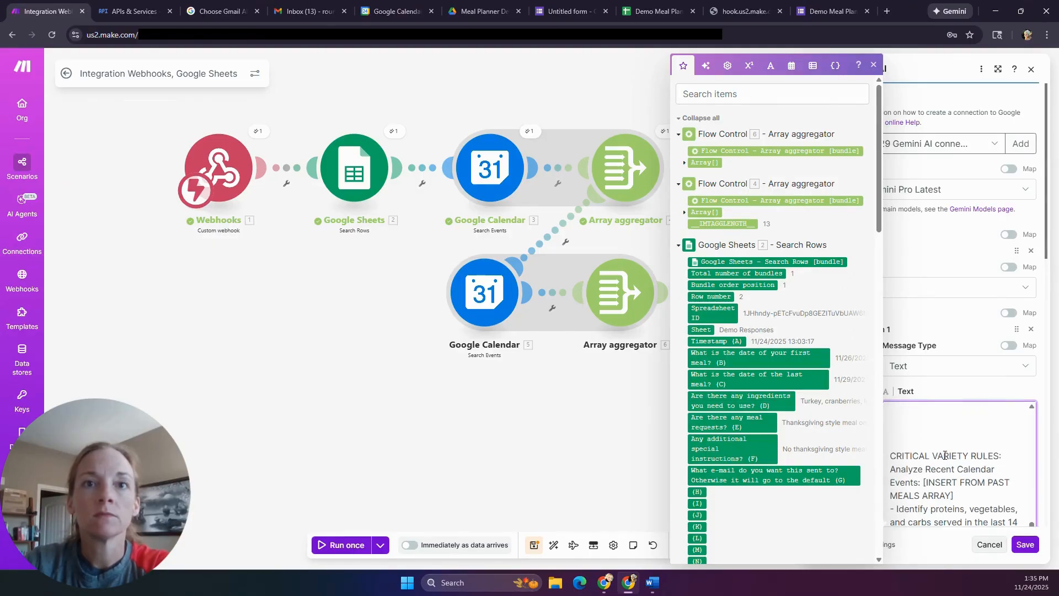
pyautogui.scroll(-2, 945, 454)
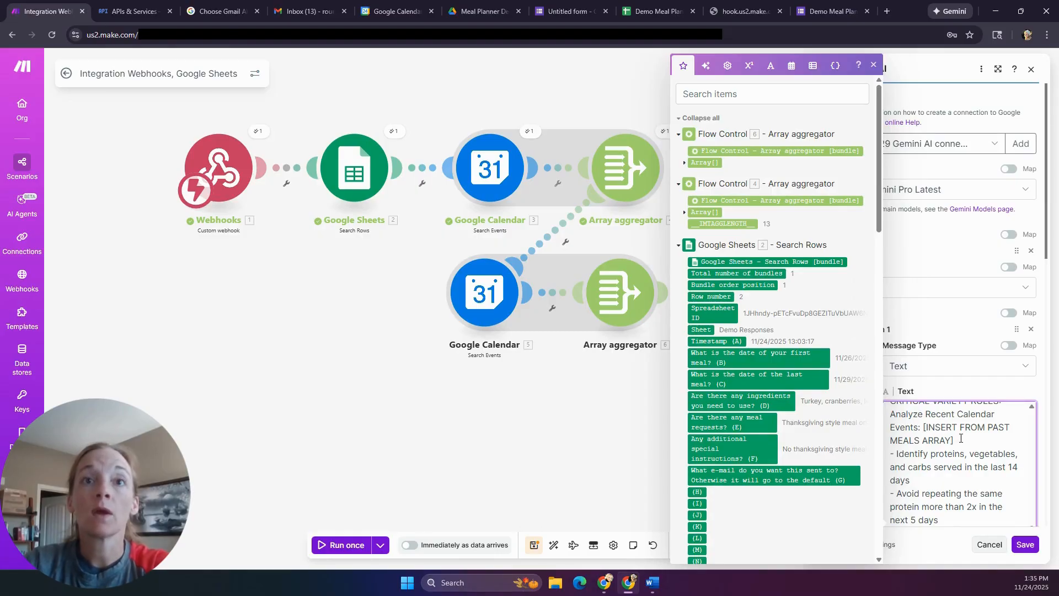
pyautogui.scroll(1, 966, 450)
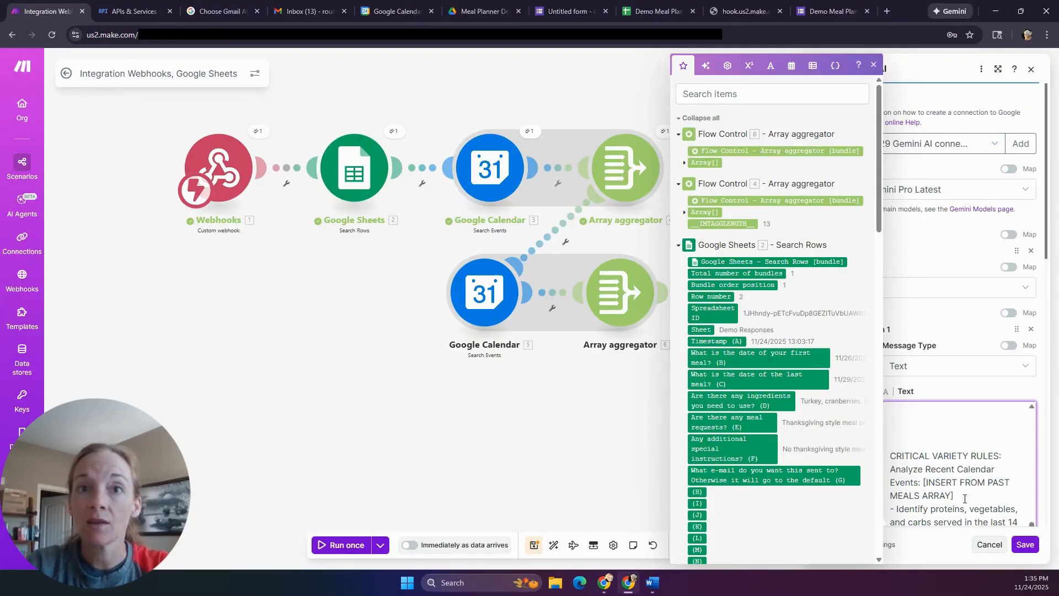
pyautogui.click(874, 65)
pyautogui.scroll(-3, 960, 454)
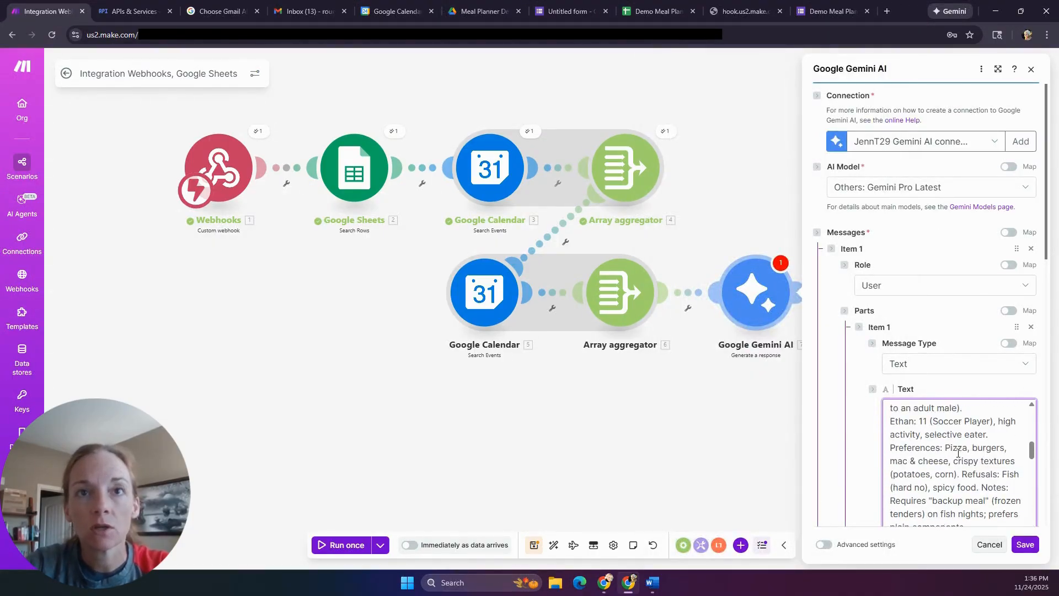
pyautogui.scroll(-10, 960, 454)
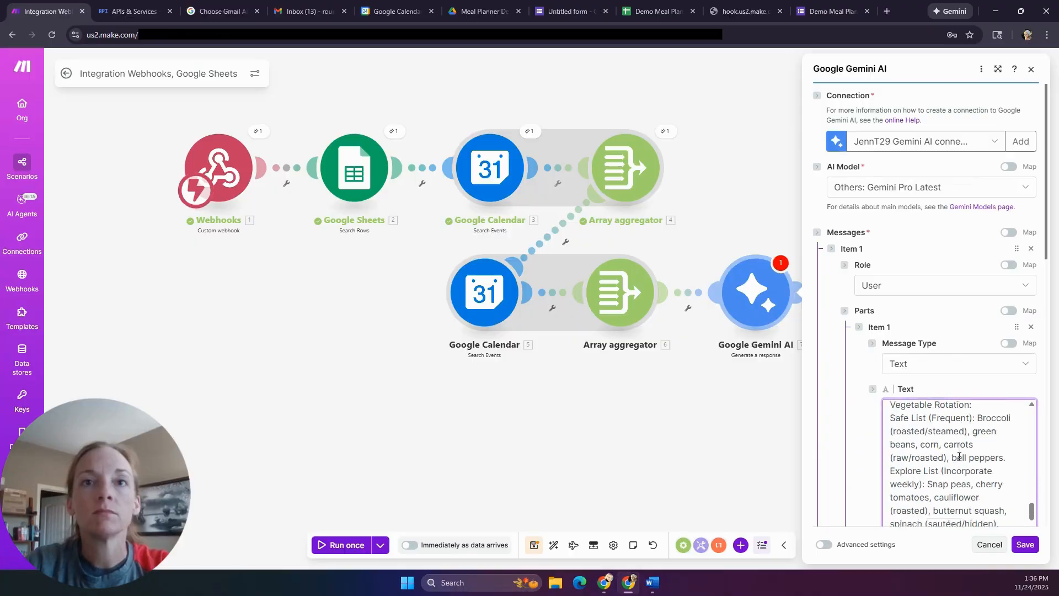
pyautogui.scroll(-1, 960, 457)
pyautogui.scroll(2, 959, 456)
pyautogui.scroll(-2, 960, 456)
pyautogui.scroll(1, 959, 458)
pyautogui.scroll(1, 960, 458)
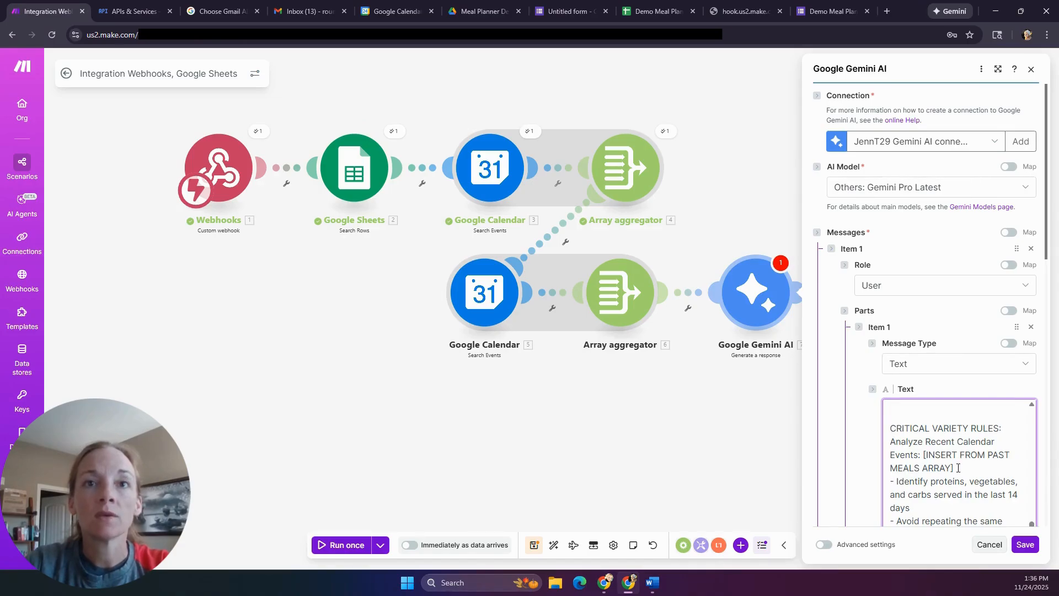
# - Map Array aggregator 4's past-meals Array after the [INSERT FROM PAST MEALS ARRAY] placeholder
pyautogui.moveTo(960, 469); pyautogui.dragTo(924, 456)
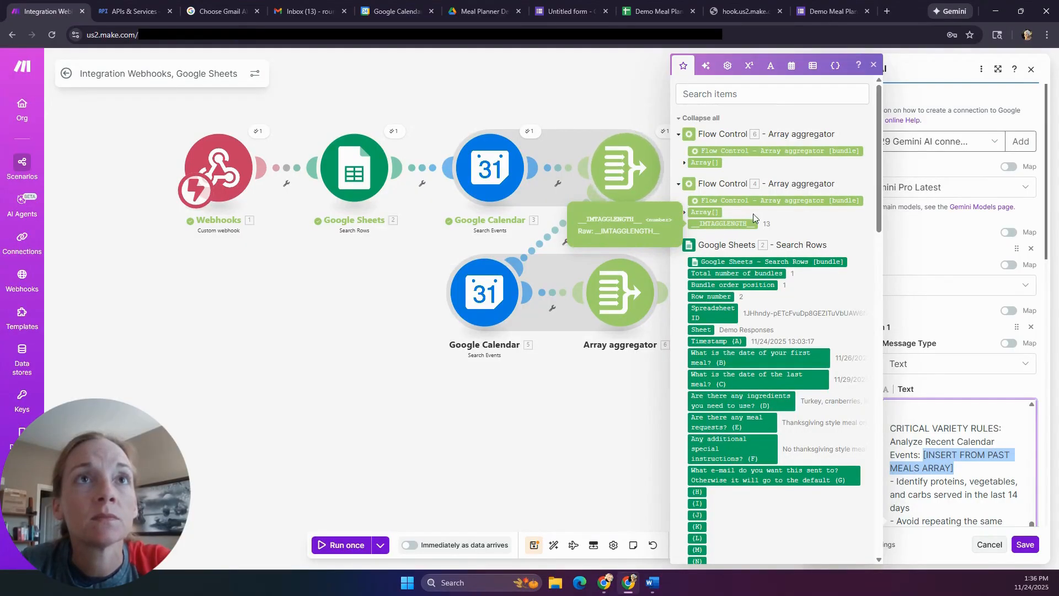
pyautogui.click(712, 215)
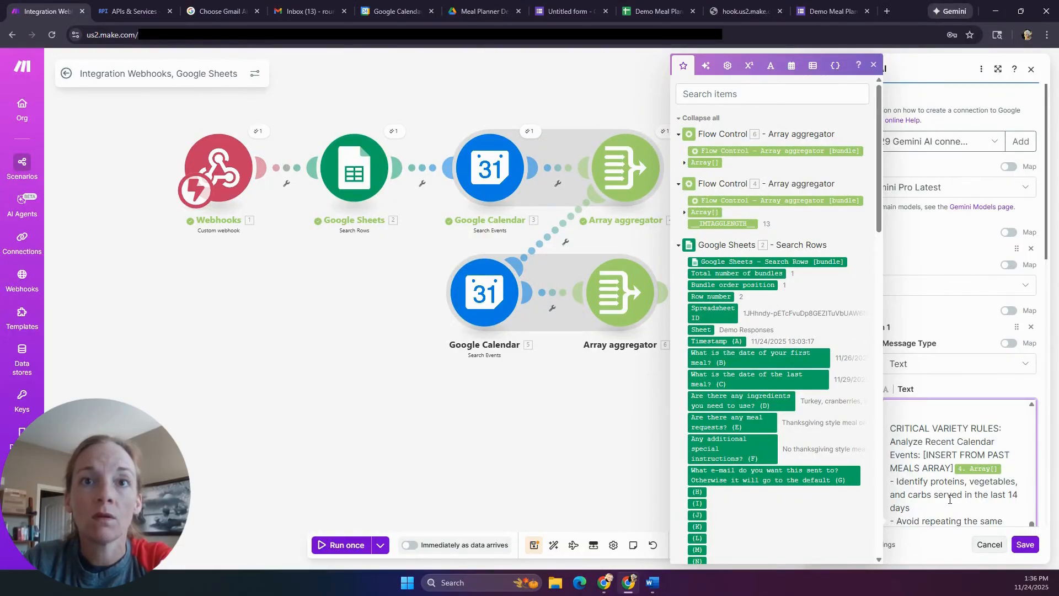
pyautogui.scroll(-1, 984, 490)
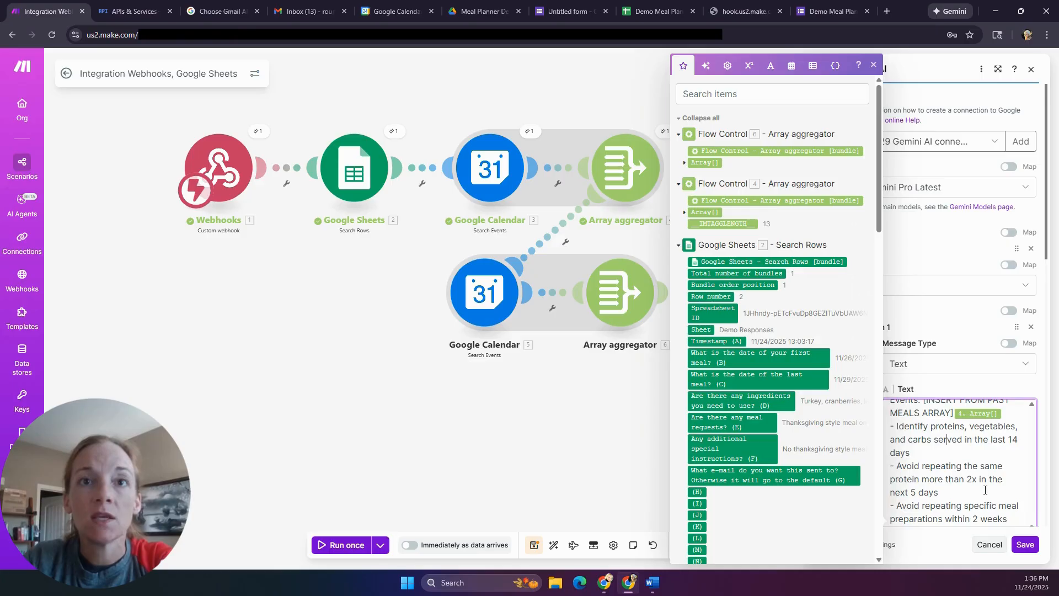
pyautogui.scroll(-2, 984, 490)
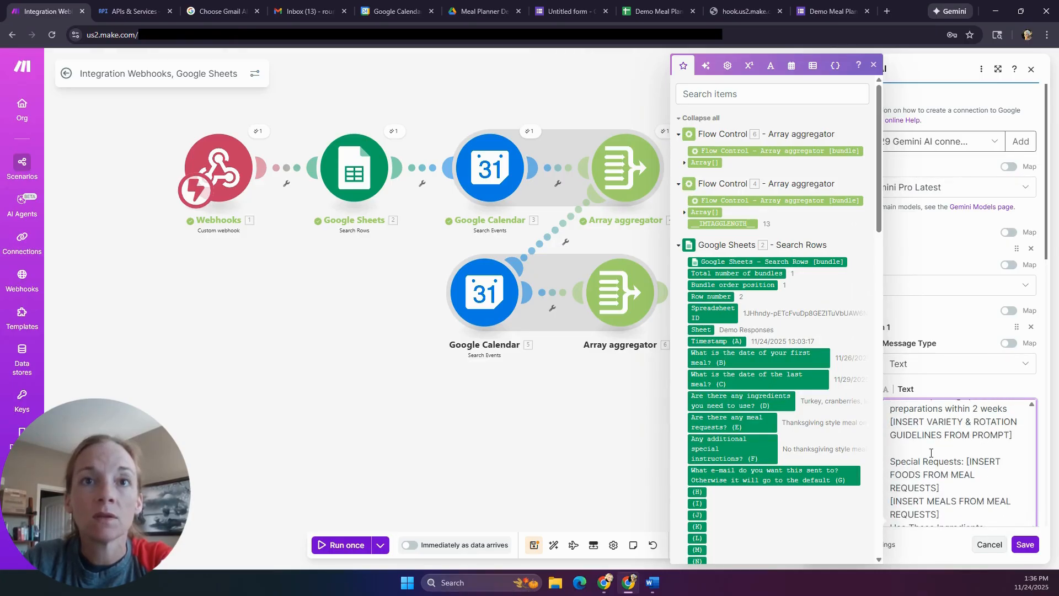
pyautogui.scroll(2, 990, 444)
pyautogui.scroll(-2, 990, 445)
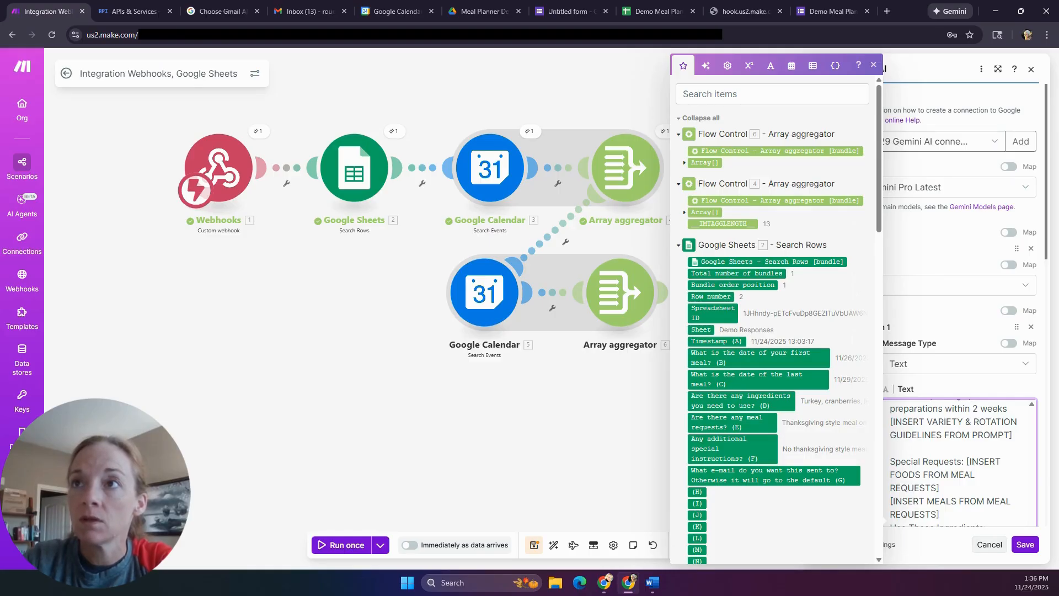
pyautogui.hotkey('alt', 'Tab')
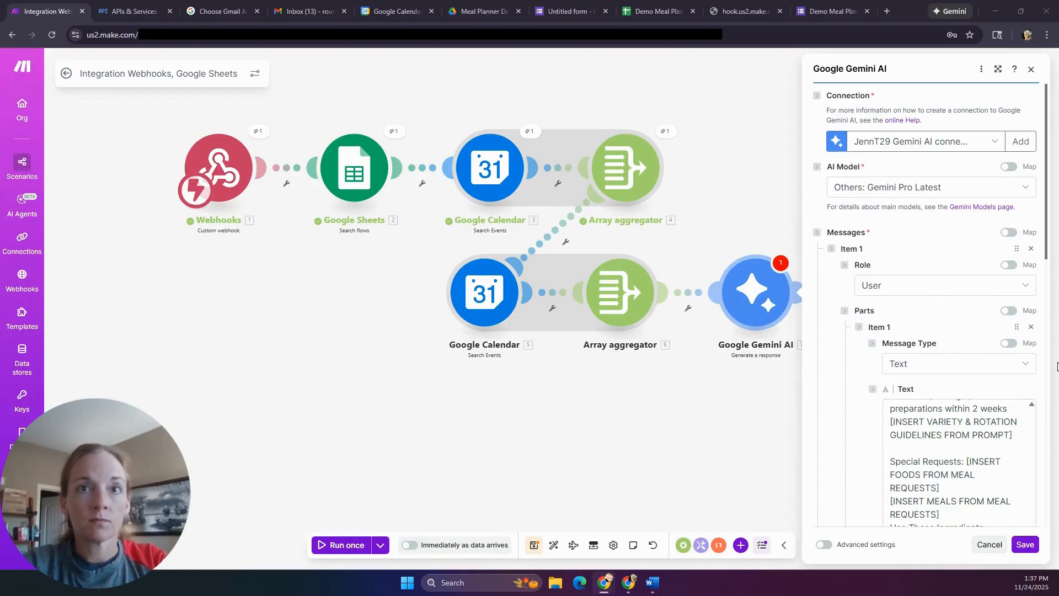
# - Select the [INSERT VARIETY & ROTATION GUIDELINES] placeholder to bring up mappable outputs, then review the prompt
pyautogui.moveTo(890, 421); pyautogui.dragTo(1025, 434)
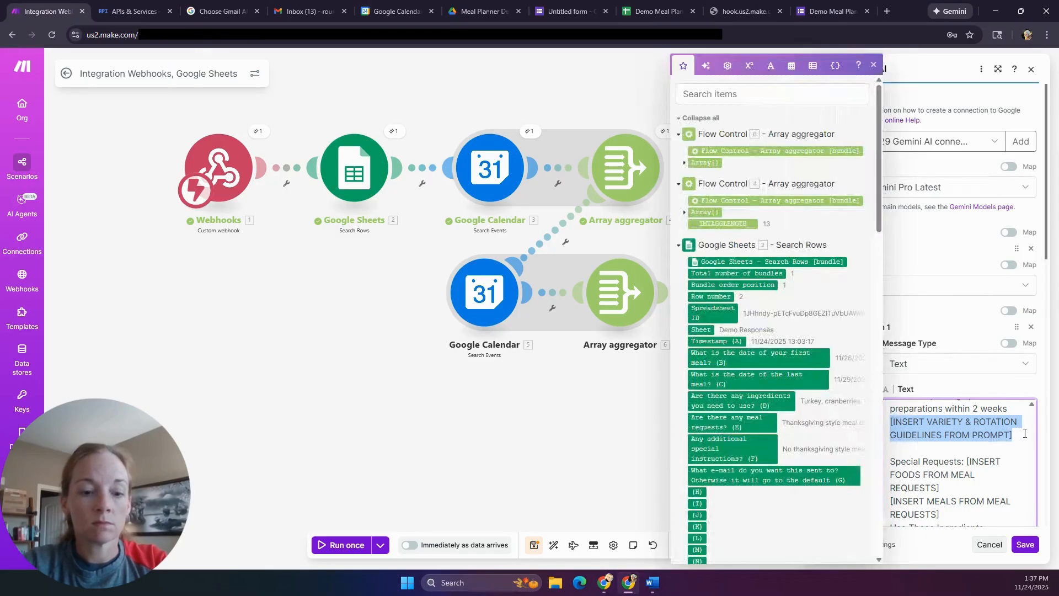
pyautogui.scroll(-5, 1025, 434)
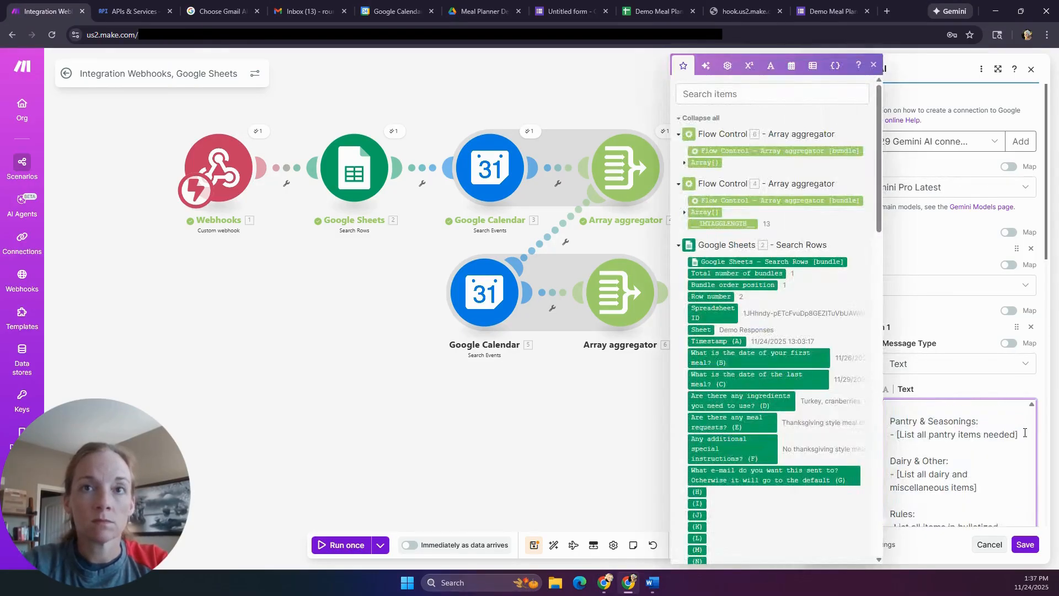
pyautogui.scroll(-4, 998, 461)
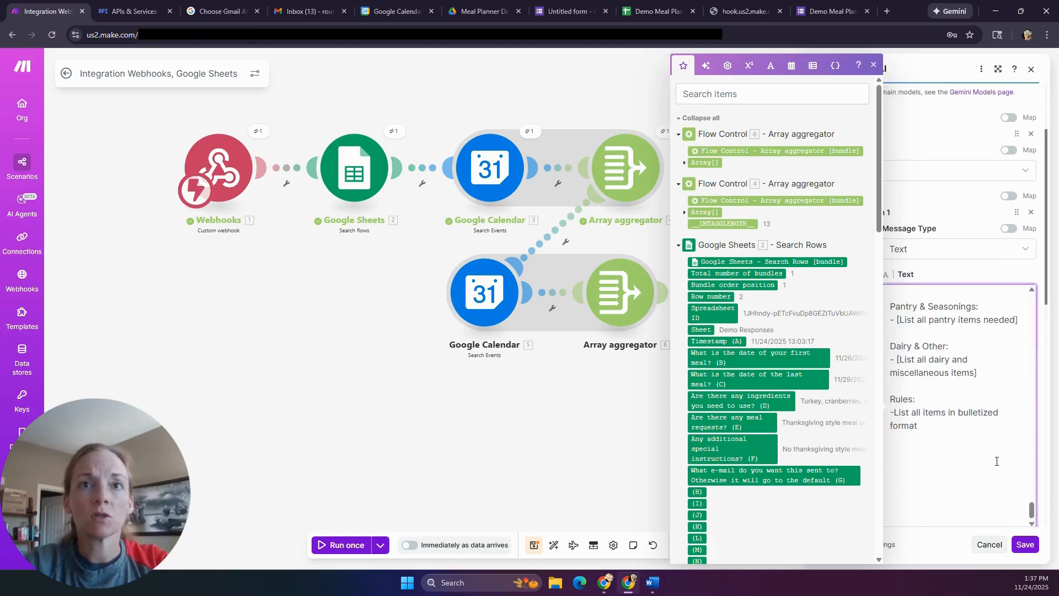
pyautogui.scroll(10, 997, 460)
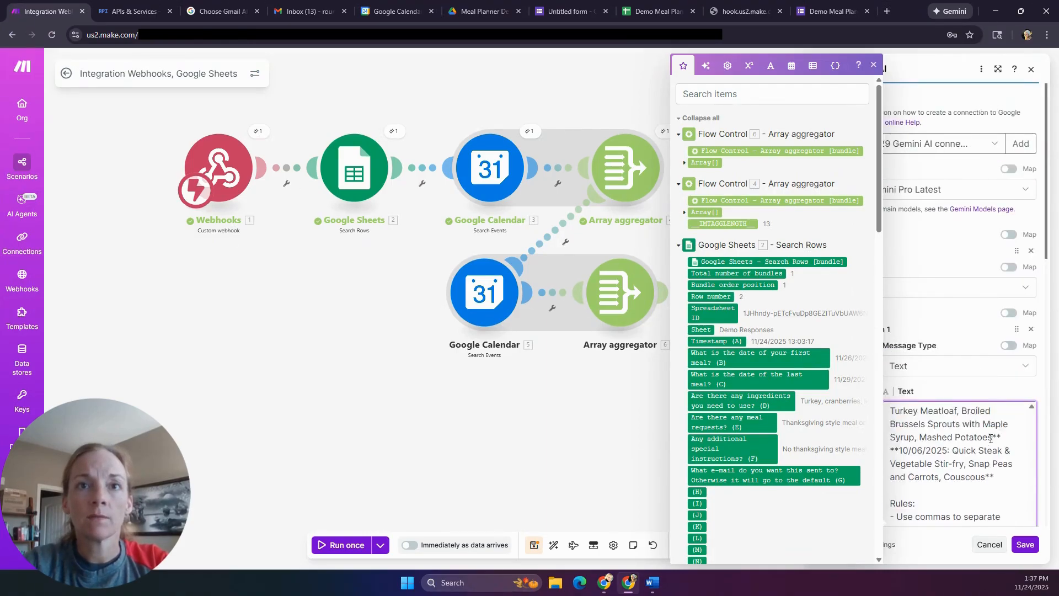
pyautogui.scroll(3, 991, 440)
pyautogui.scroll(6, 989, 443)
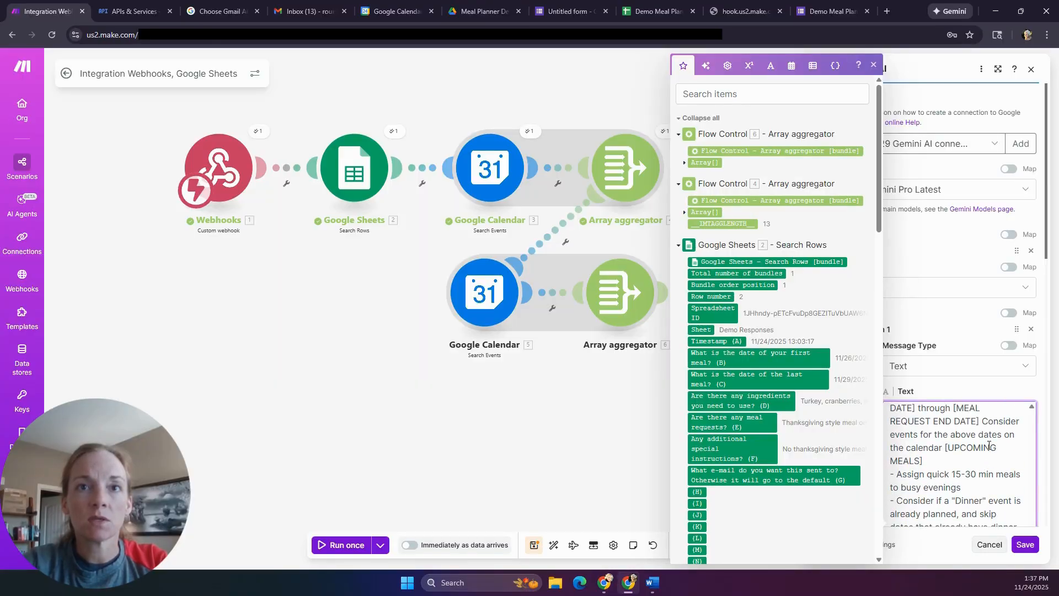
pyautogui.scroll(2, 990, 445)
pyautogui.scroll(5, 989, 445)
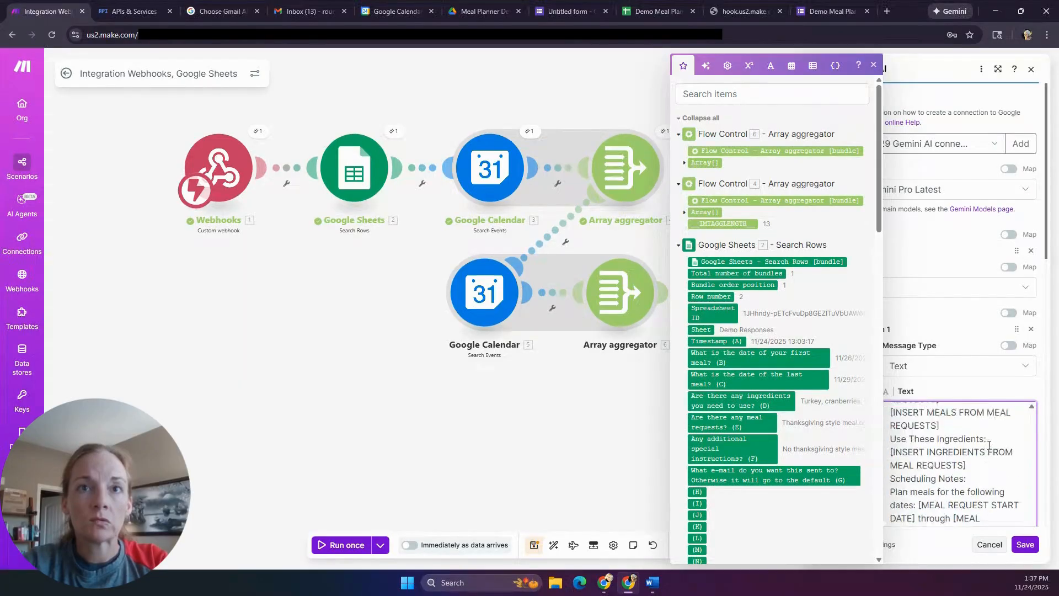
pyautogui.scroll(3, 989, 445)
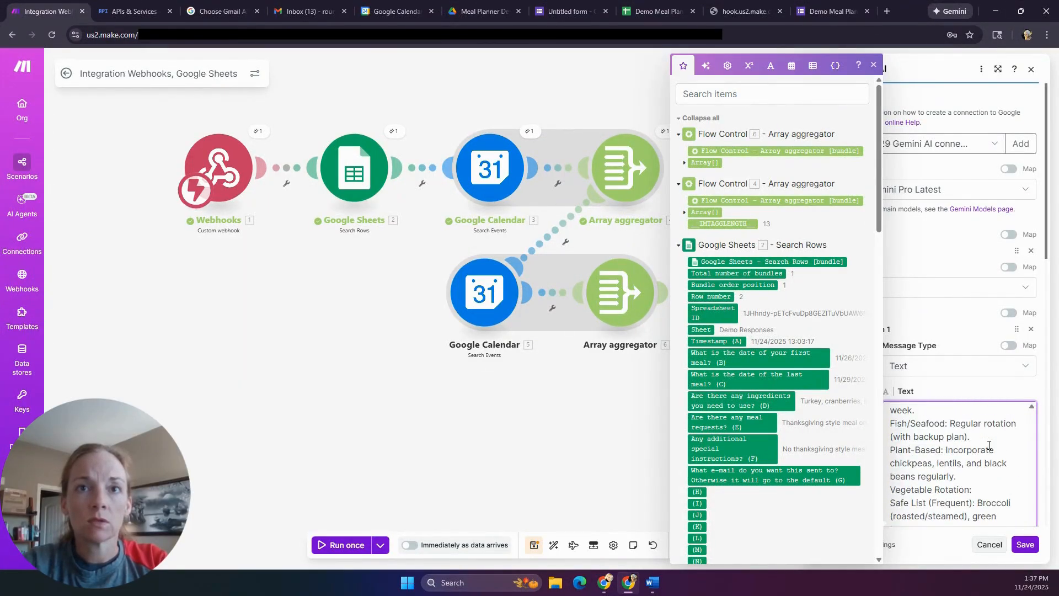
pyautogui.scroll(-6, 989, 445)
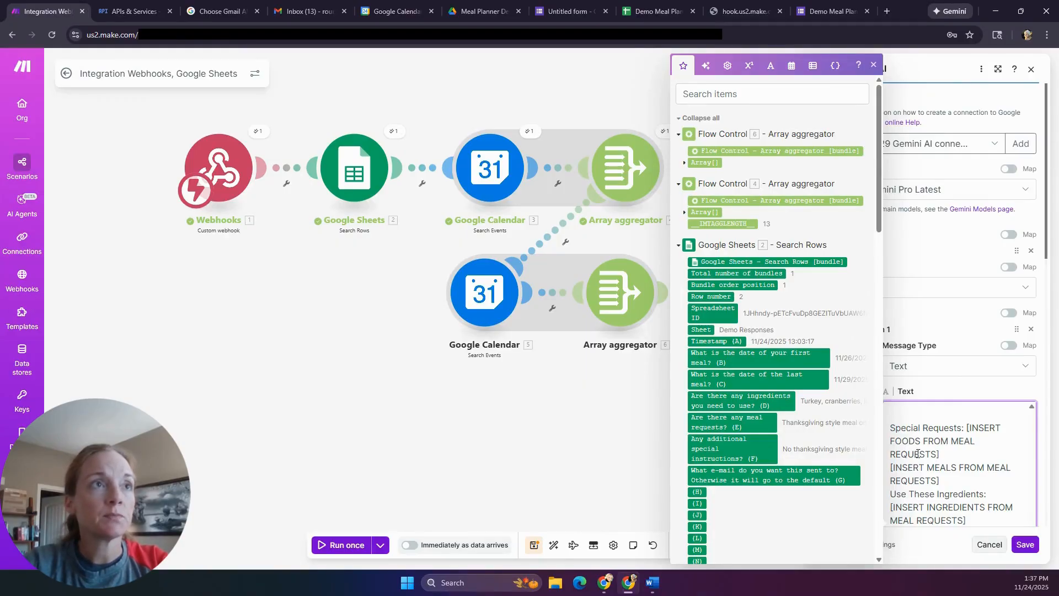
# - Map the meal requests (E) and special instructions (F) answers under Special Requests, deleting its placeholders
pyautogui.moveTo(966, 428); pyautogui.dragTo(950, 451)
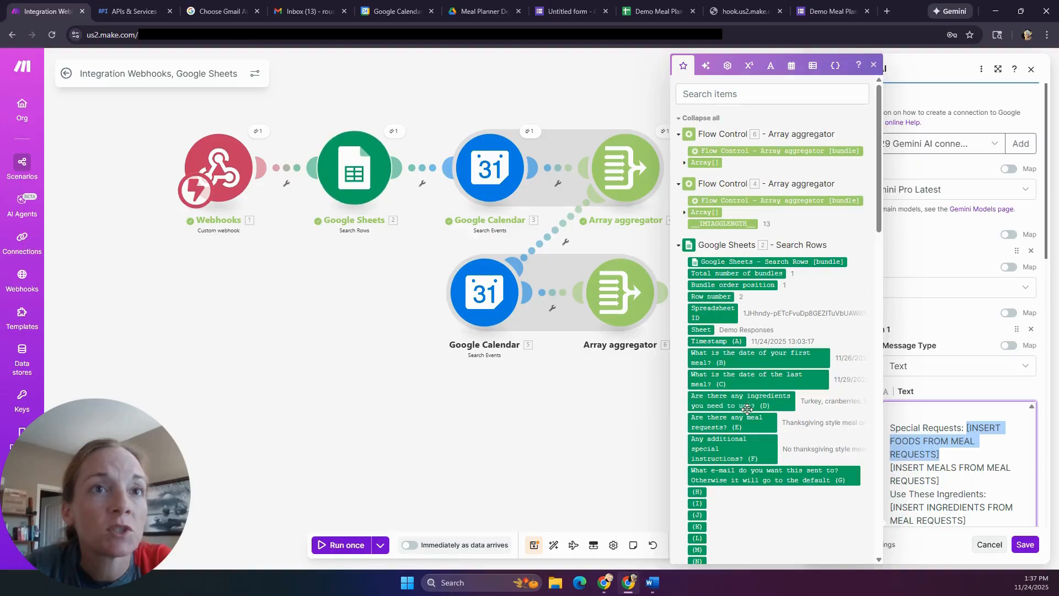
pyautogui.moveTo(748, 403); pyautogui.dragTo(934, 439)
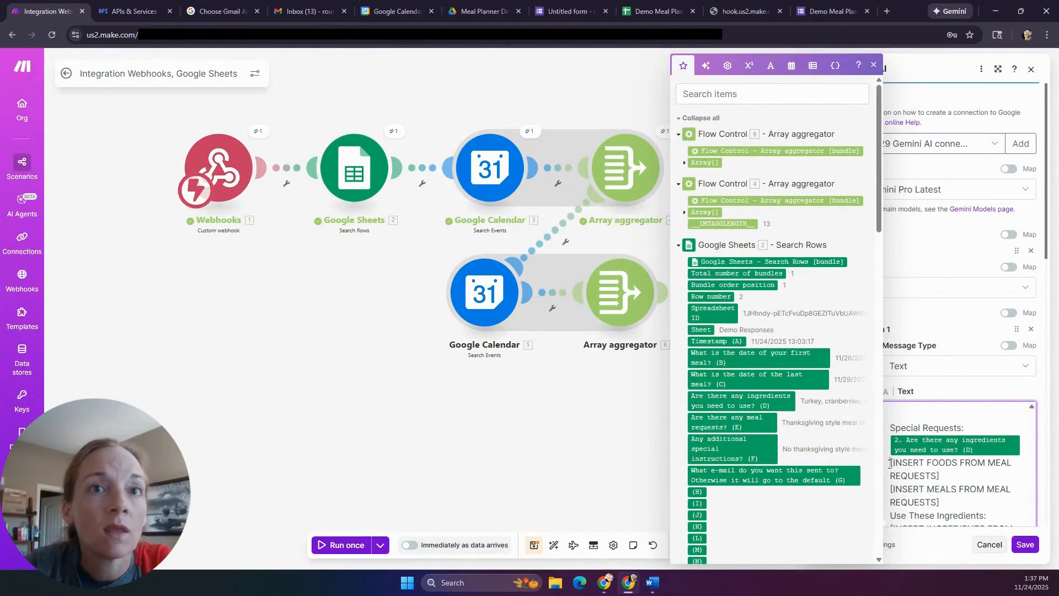
pyautogui.moveTo(890, 462); pyautogui.dragTo(939, 476)
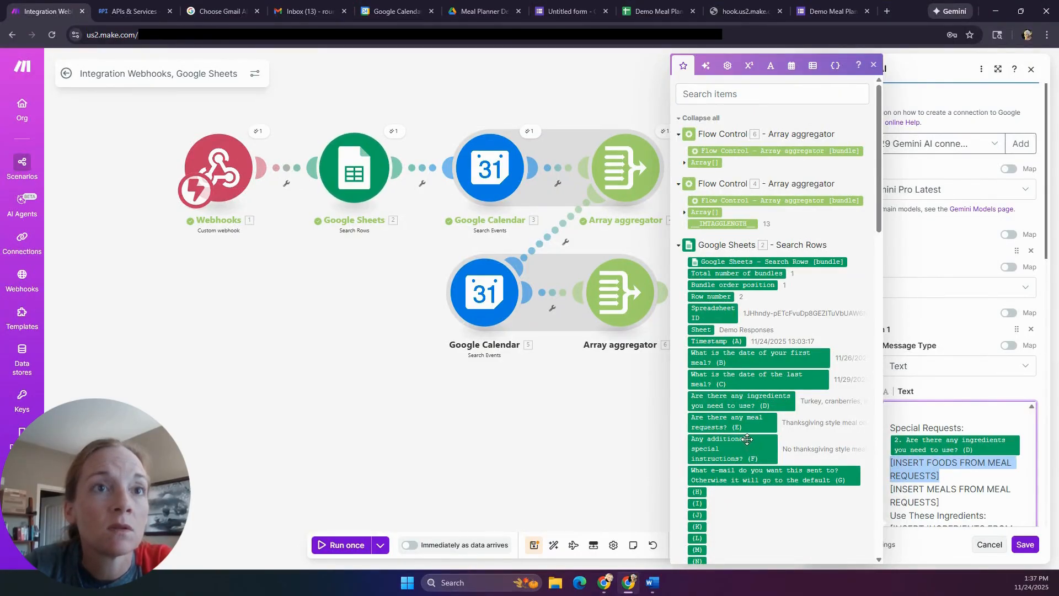
pyautogui.click(750, 418)
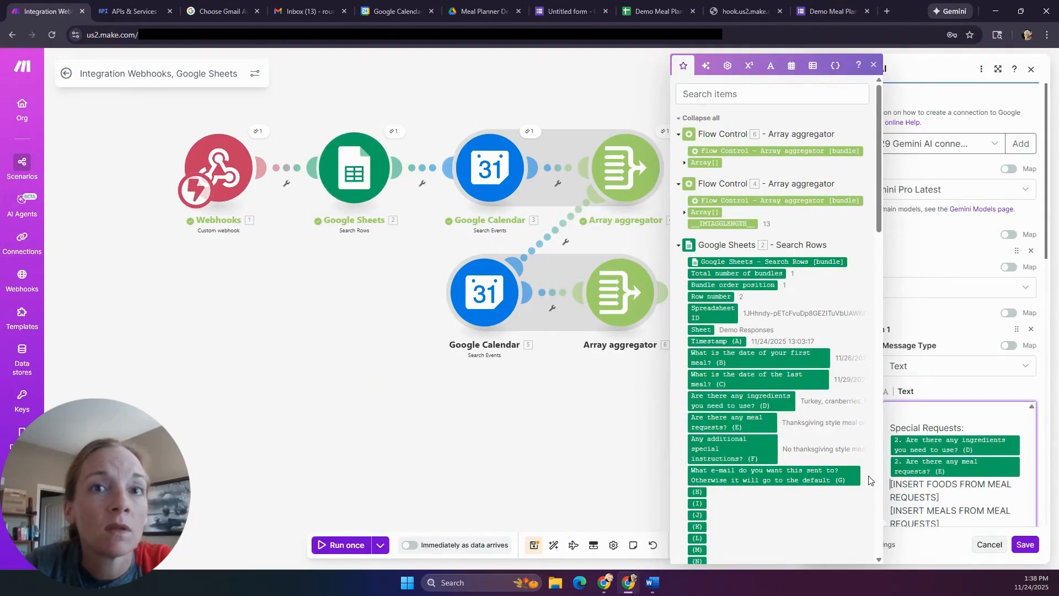
pyautogui.scroll(-1, 918, 475)
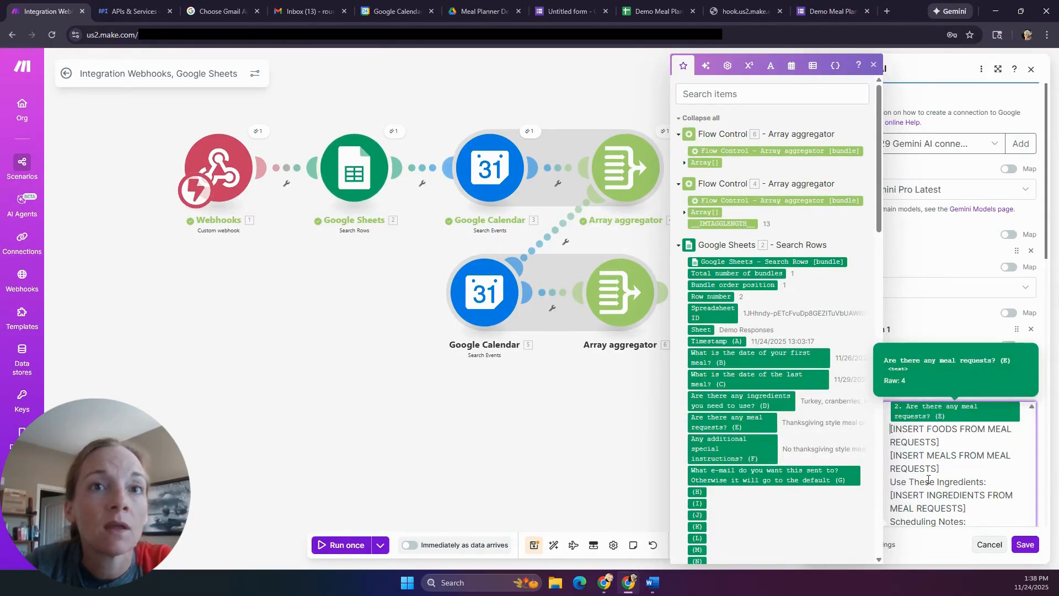
pyautogui.moveTo(947, 467); pyautogui.dragTo(891, 431)
pyautogui.click(757, 452)
pyautogui.moveTo(958, 467); pyautogui.dragTo(892, 431)
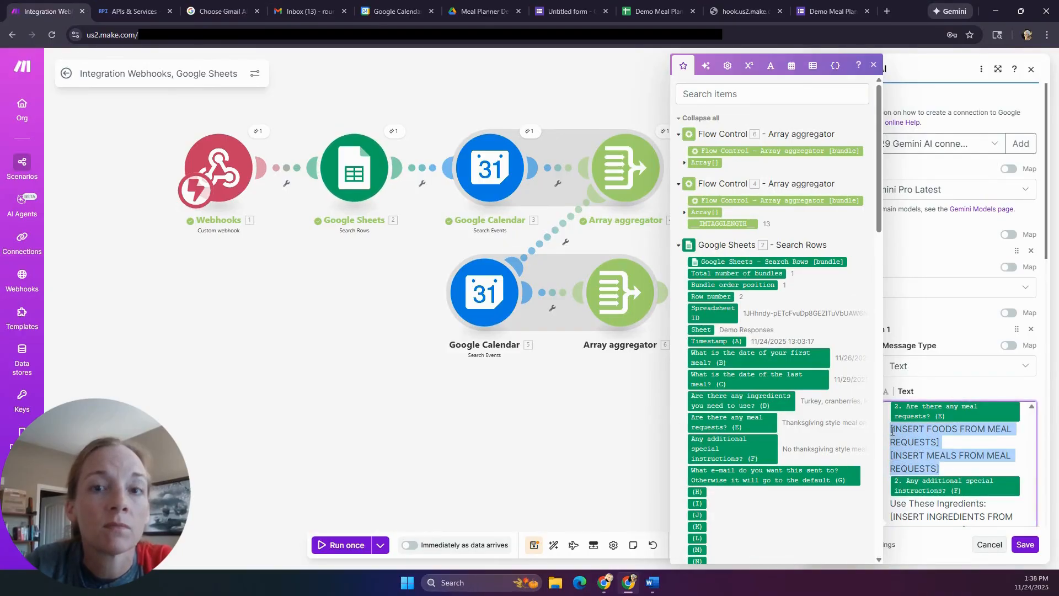
pyautogui.press('BackSpace')
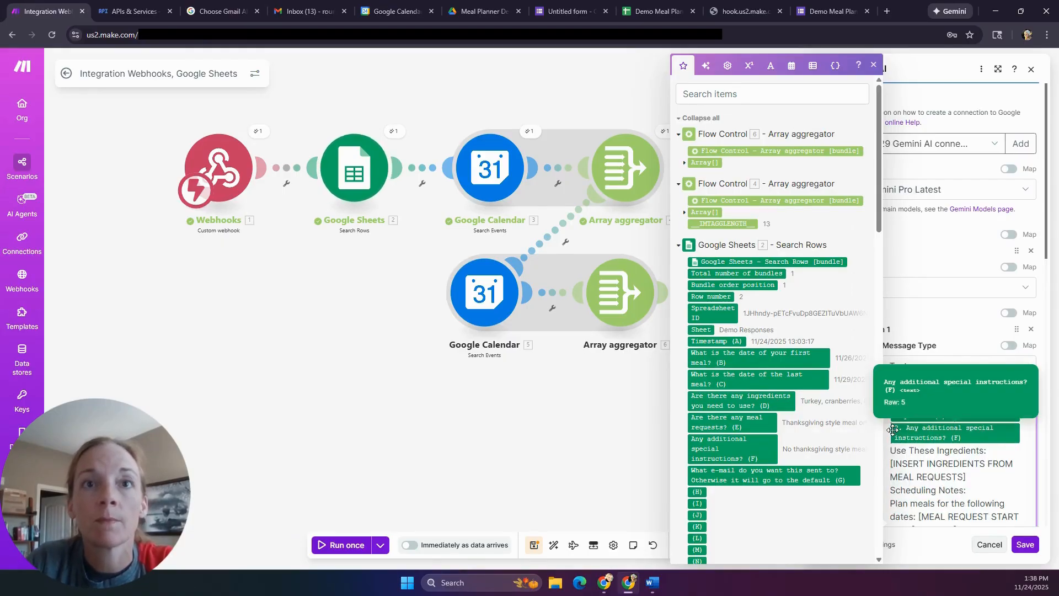
pyautogui.scroll(2, 938, 463)
pyautogui.scroll(-2, 946, 469)
# - Replace the ingredients placeholder with the ingredients (D) answer and remove the duplicate D pill
pyautogui.moveTo(973, 478); pyautogui.dragTo(888, 468)
pyautogui.press('BackSpace')
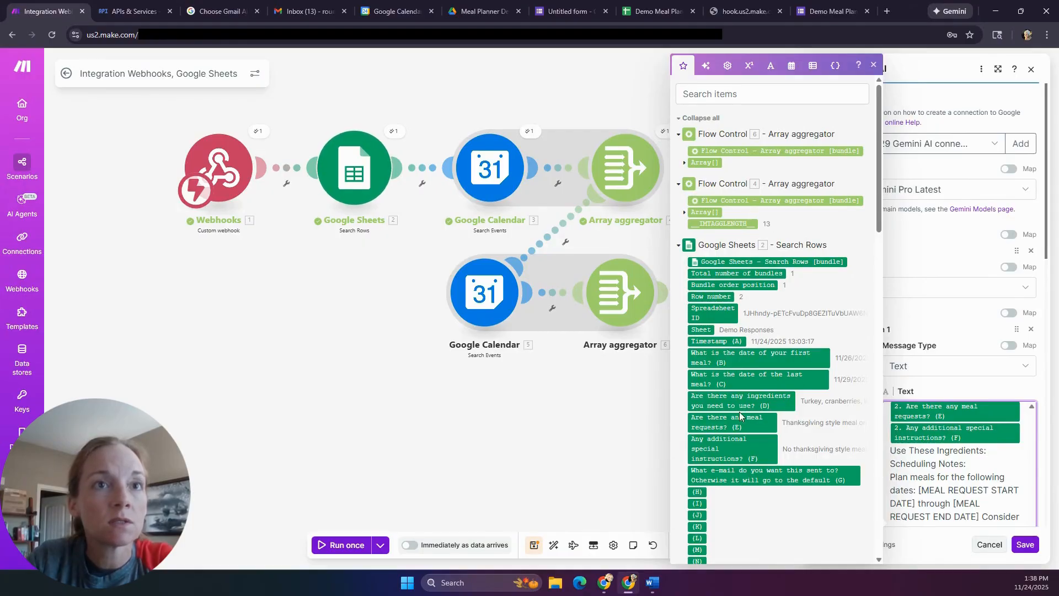
pyautogui.moveTo(741, 400); pyautogui.dragTo(1018, 441)
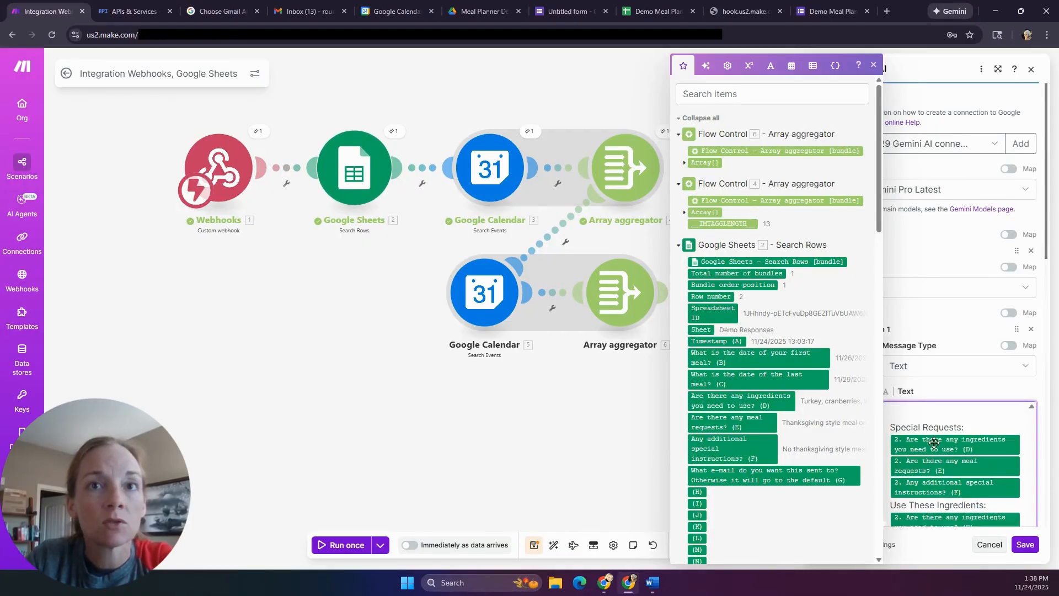
pyautogui.click(1022, 444)
pyautogui.press('BackSpace')
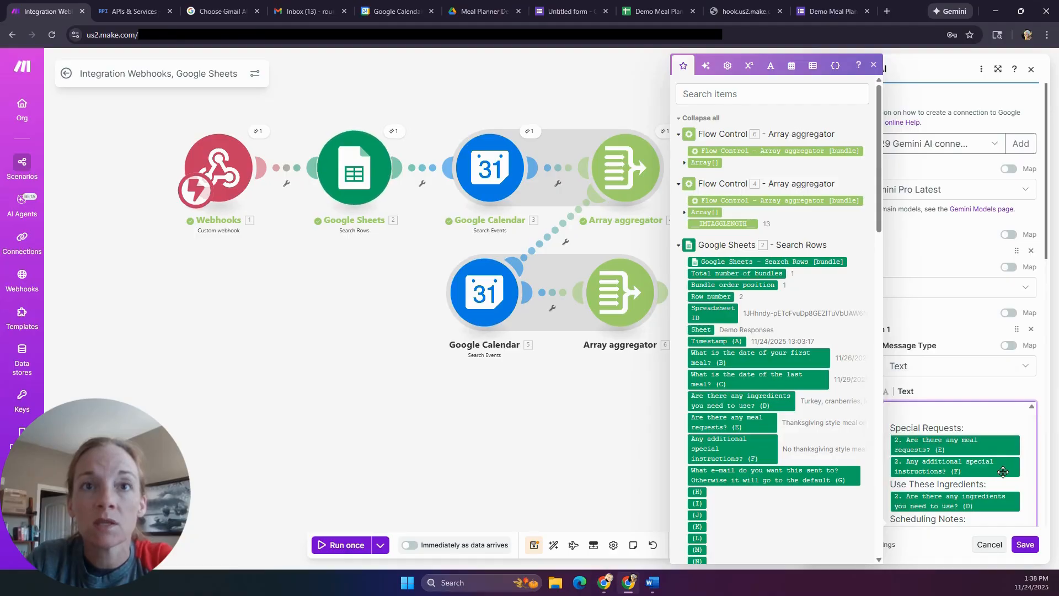
pyautogui.scroll(-3, 993, 468)
pyautogui.scroll(1, 988, 466)
pyautogui.moveTo(994, 445)
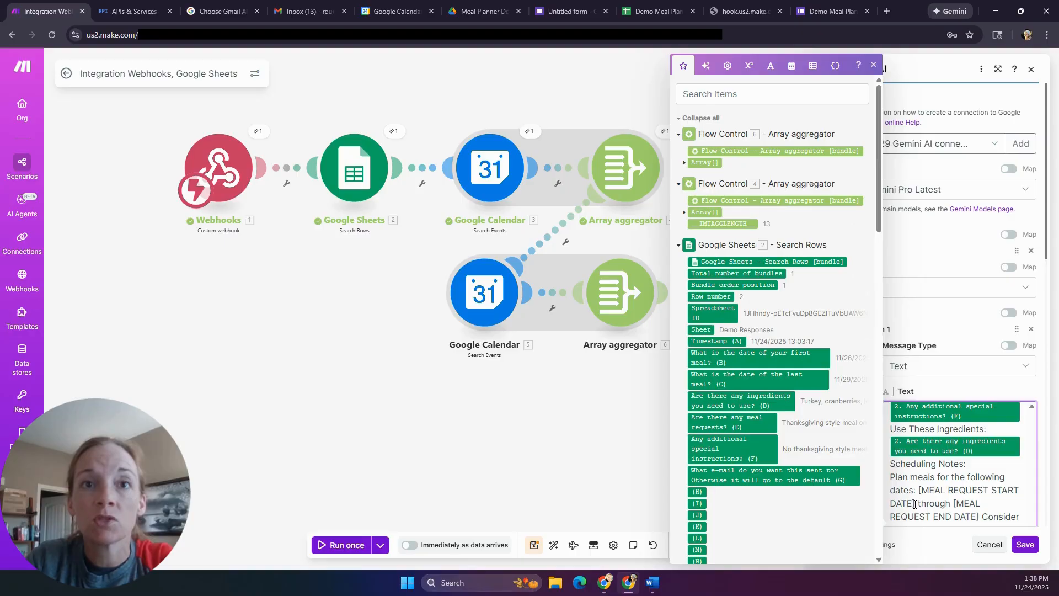
# - Replace the date placeholders with first meal date (B) through last meal date (C)
pyautogui.press('BackSpace')
pyautogui.press('BackSpace')
pyautogui.press('BackSpace')
pyautogui.press('BackSpace')
pyautogui.press('BackSpace')
pyautogui.press('BackSpace')
pyautogui.press('BackSpace')
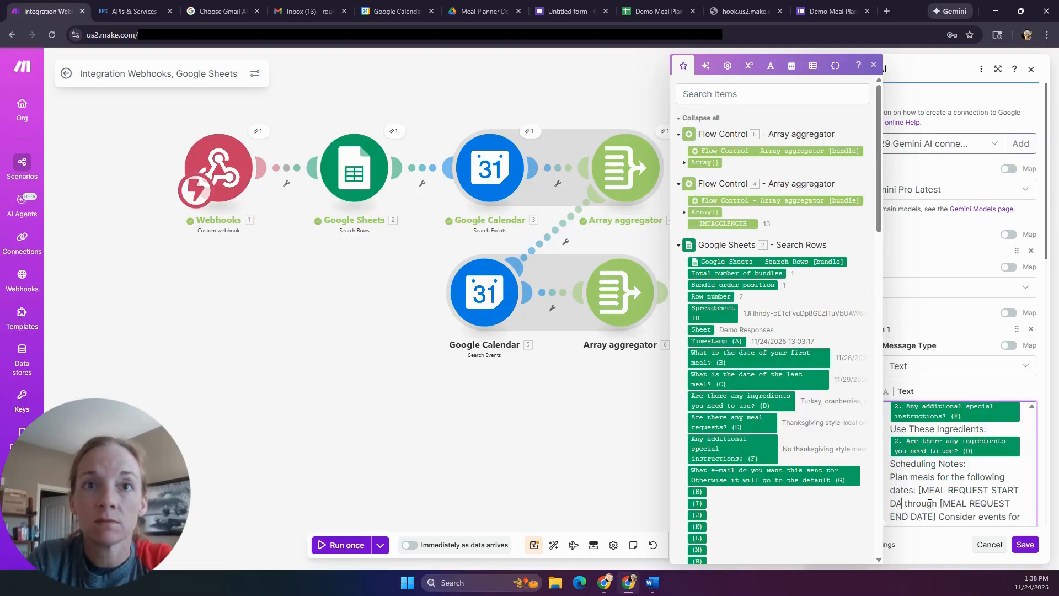
pyautogui.press('BackSpace')
pyautogui.press('BackSpace')
pyautogui.press('BackSpace')
pyautogui.press('BackSpace')
pyautogui.press('BackSpace')
pyautogui.press('BackSpace')
pyautogui.press('BackSpace')
pyautogui.press('BackSpace')
pyautogui.press('BackSpace')
pyautogui.press('BackSpace')
pyautogui.press('BackSpace')
pyautogui.press('BackSpace')
pyautogui.press('BackSpace')
pyautogui.press('BackSpace')
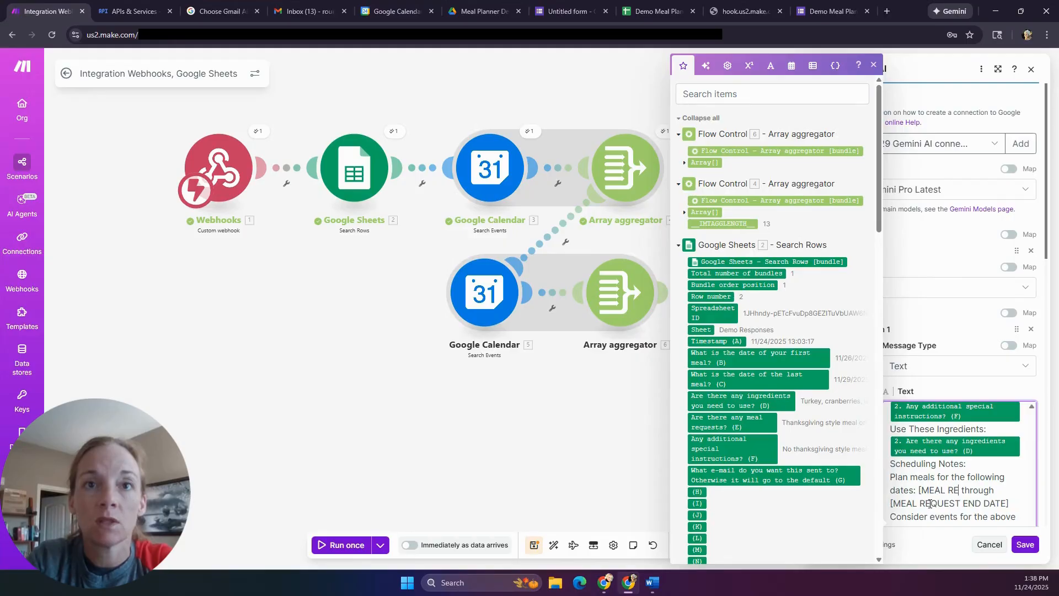
pyautogui.press('BackSpace')
pyautogui.press('BackSpace')
pyautogui.press('BackSpace')
pyautogui.press('BackSpace')
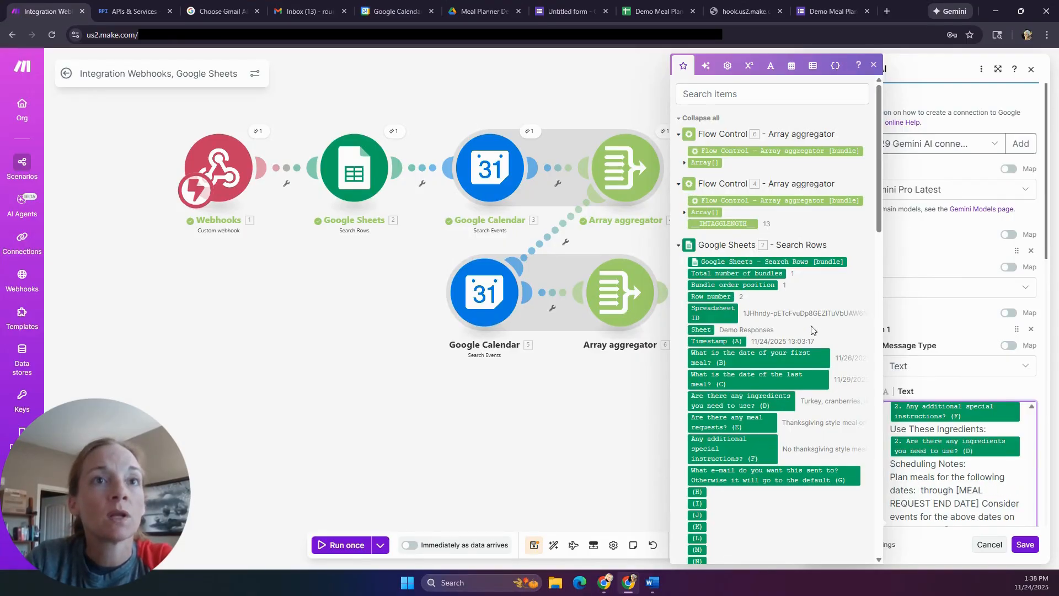
pyautogui.click(783, 354)
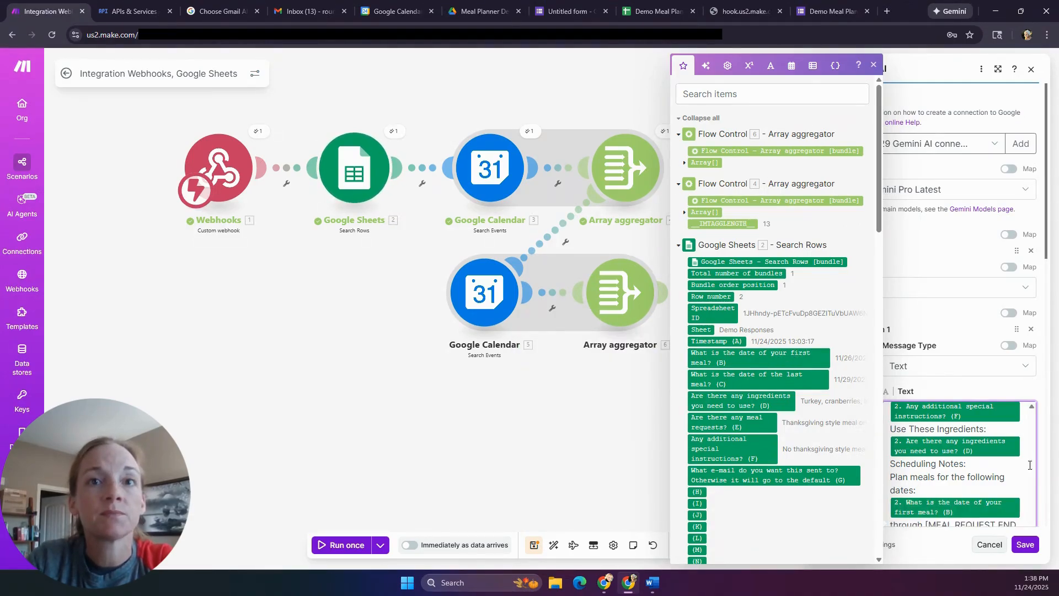
pyautogui.scroll(-1, 998, 476)
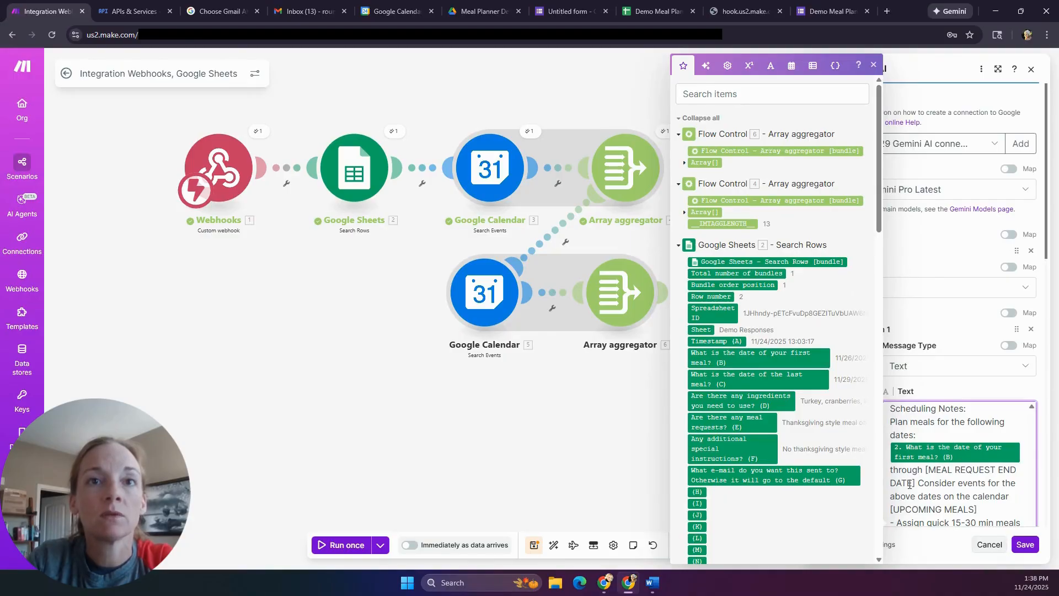
pyautogui.moveTo(916, 483)
pyautogui.mouseDown()
pyautogui.moveTo(938, 470)
pyautogui.moveTo(926, 469)
pyautogui.mouseUp()
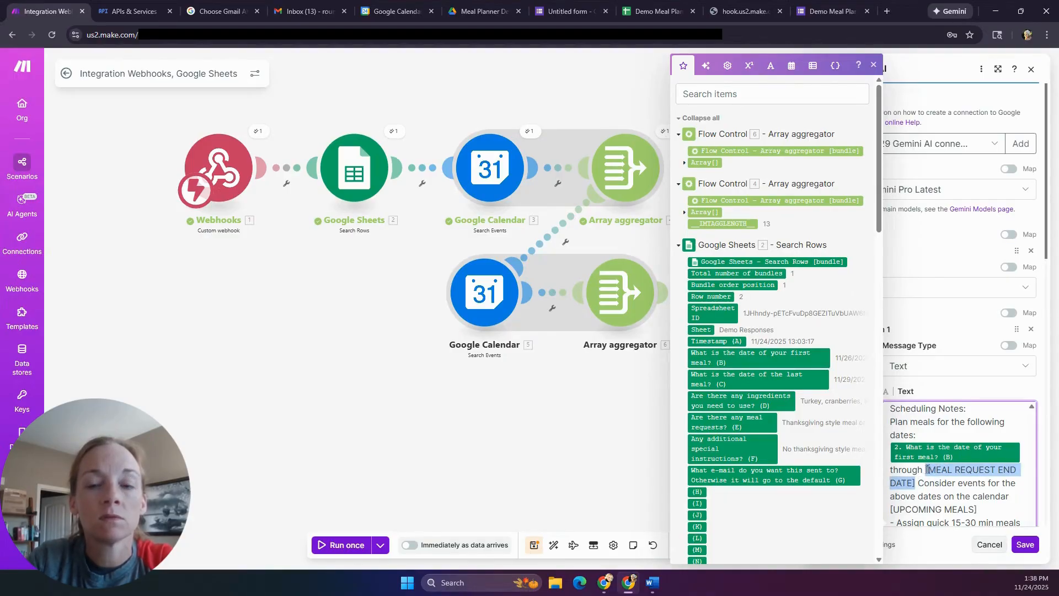
pyautogui.press('BackSpace')
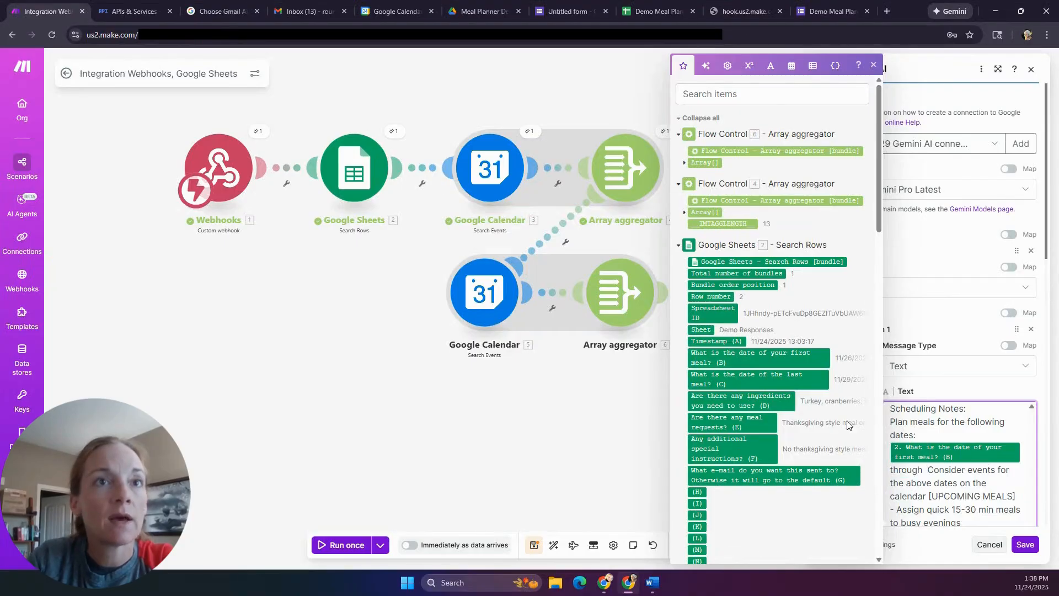
pyautogui.click(801, 379)
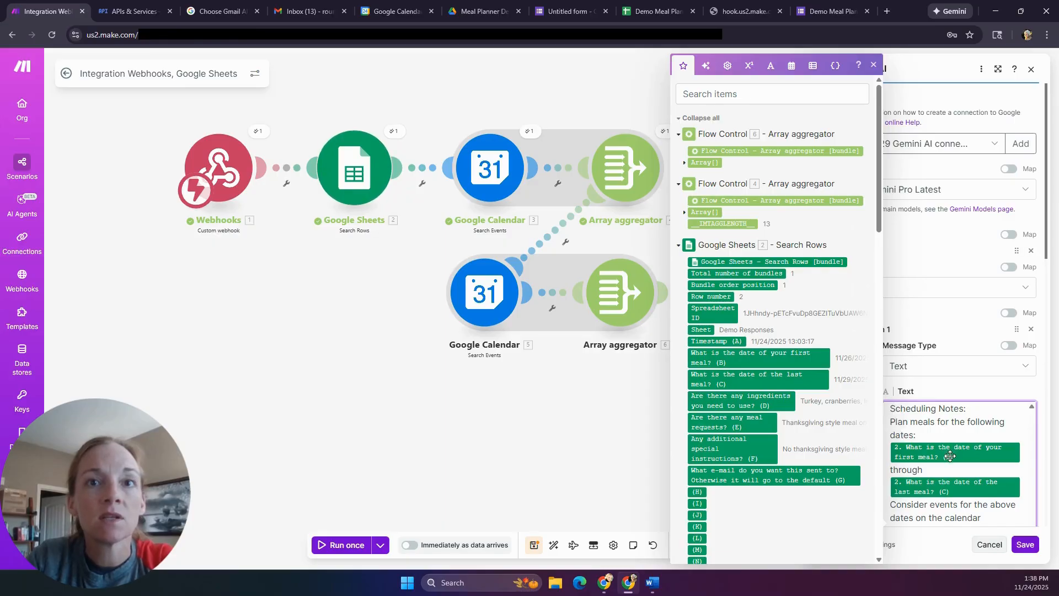
# - Delete the [UPCOMING MEALS] placeholder from the Gemini prompt
pyautogui.scroll(-1, 950, 458)
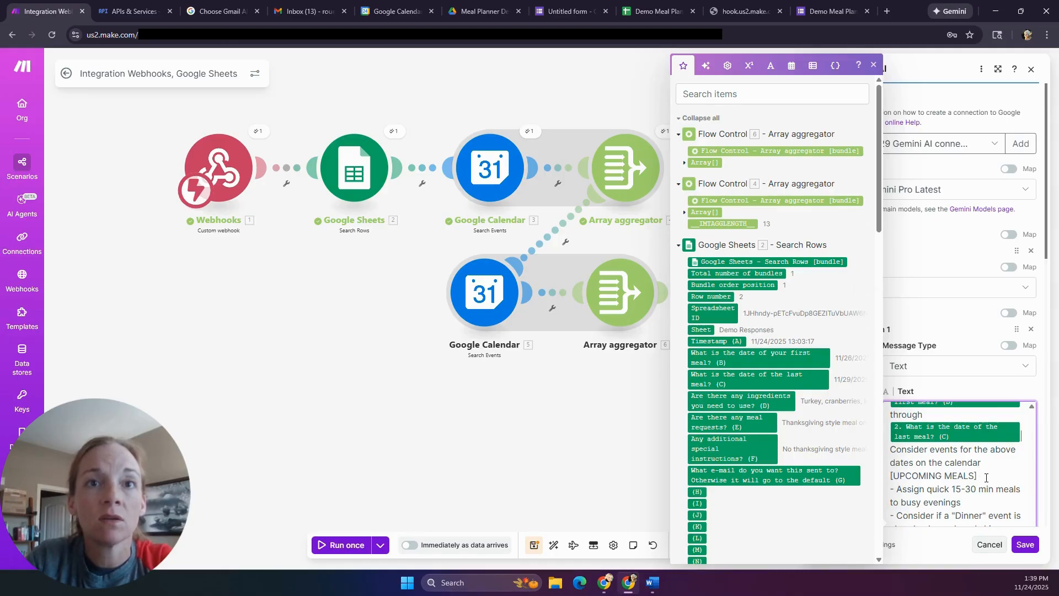
pyautogui.scroll(-1, 986, 478)
pyautogui.scroll(1, 992, 455)
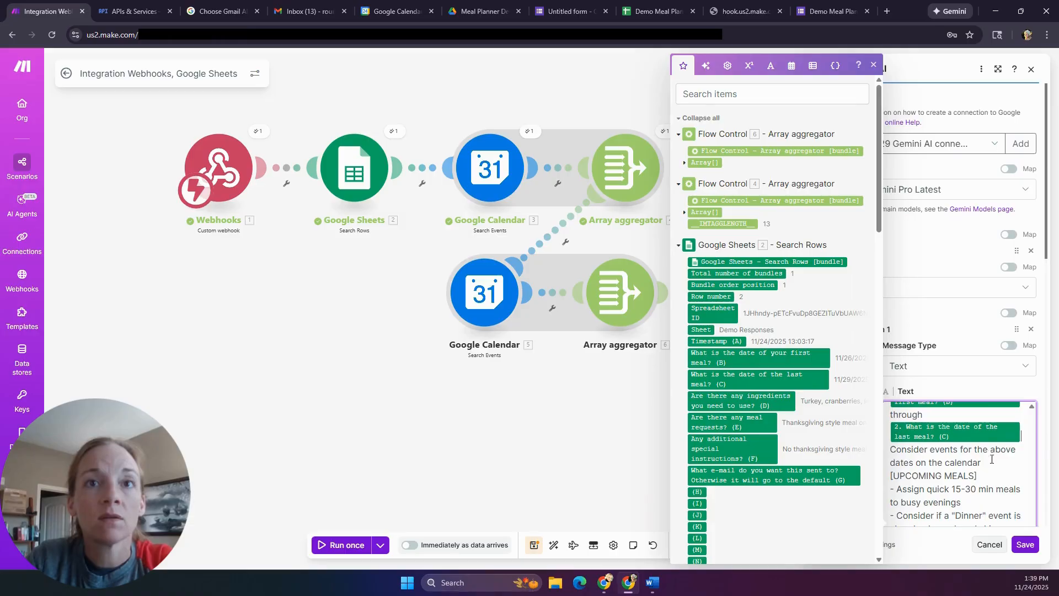
pyautogui.moveTo(978, 475); pyautogui.dragTo(892, 476)
pyautogui.press('BackSpace')
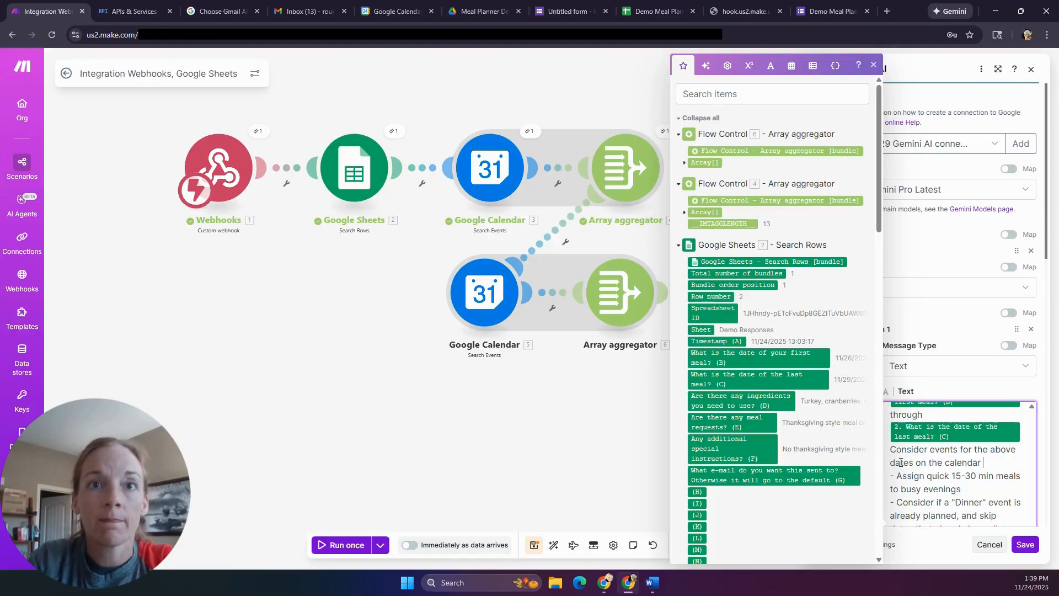
pyautogui.scroll(-14, 754, 407)
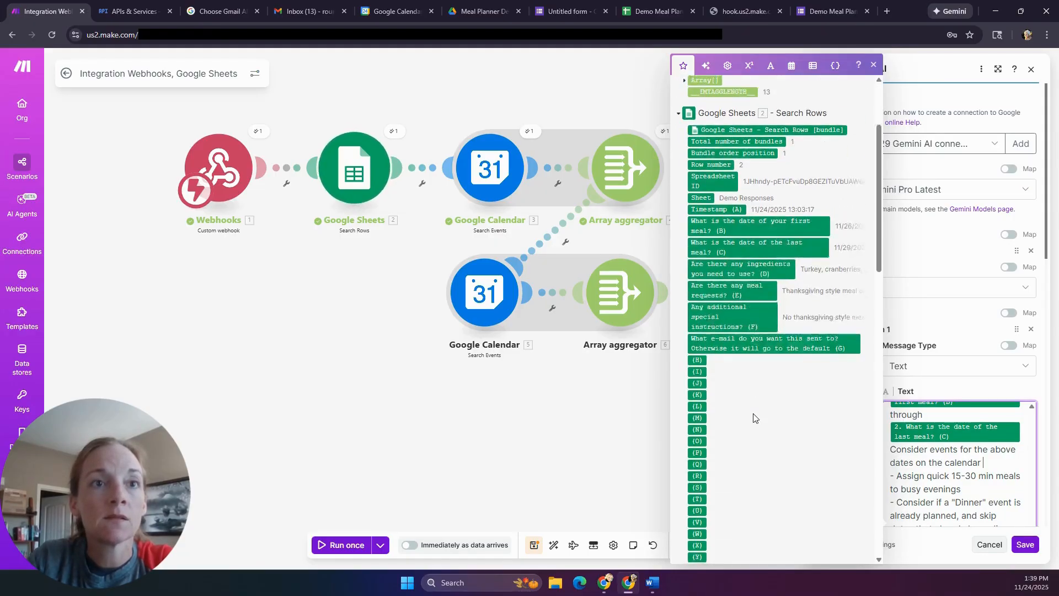
pyautogui.scroll(-3, 754, 429)
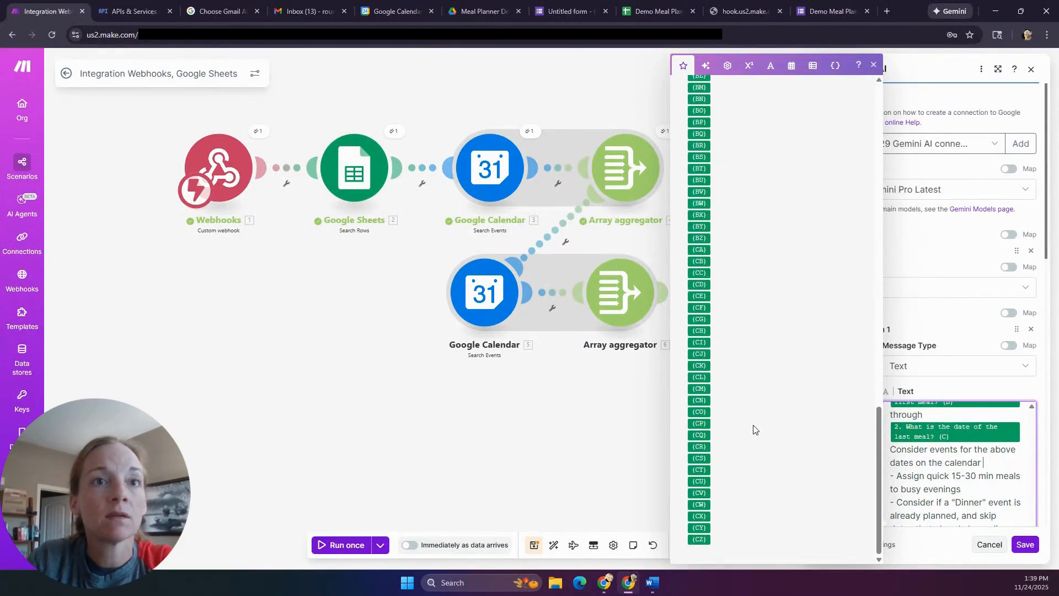
pyautogui.scroll(20, 757, 431)
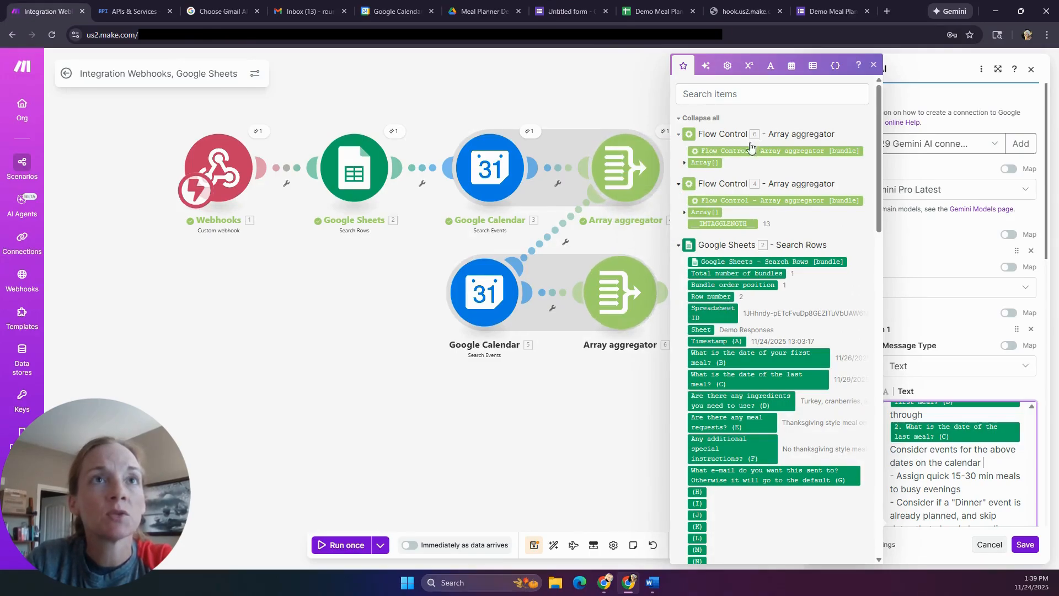
# - Insert Array aggregator 6's calendar events Array after 'dates on the calendar' and save the module
pyautogui.click(715, 163)
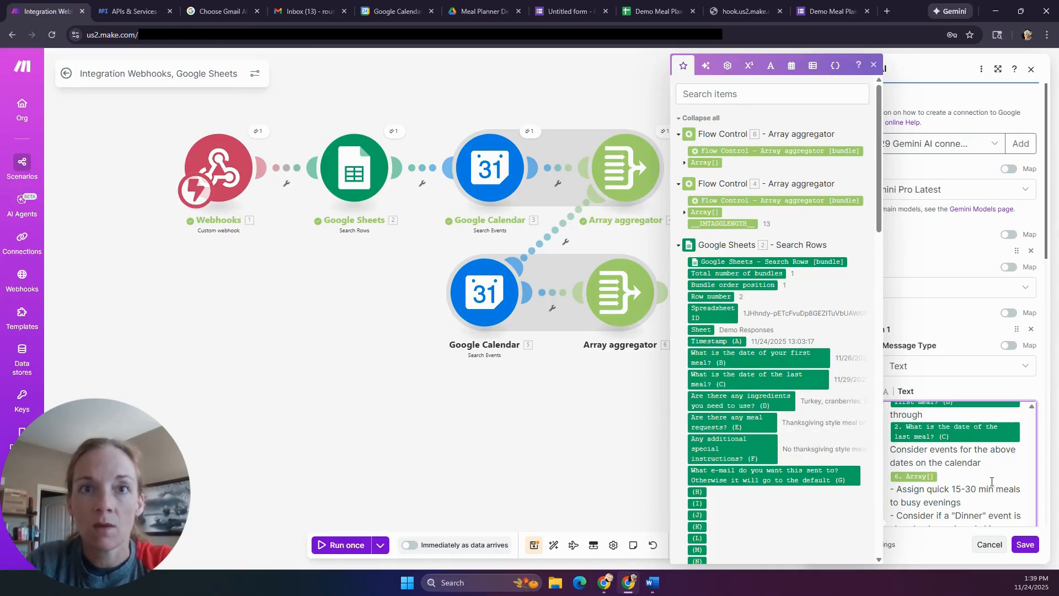
pyautogui.scroll(-10, 993, 483)
pyautogui.scroll(-2, 987, 484)
pyautogui.scroll(-2, 988, 483)
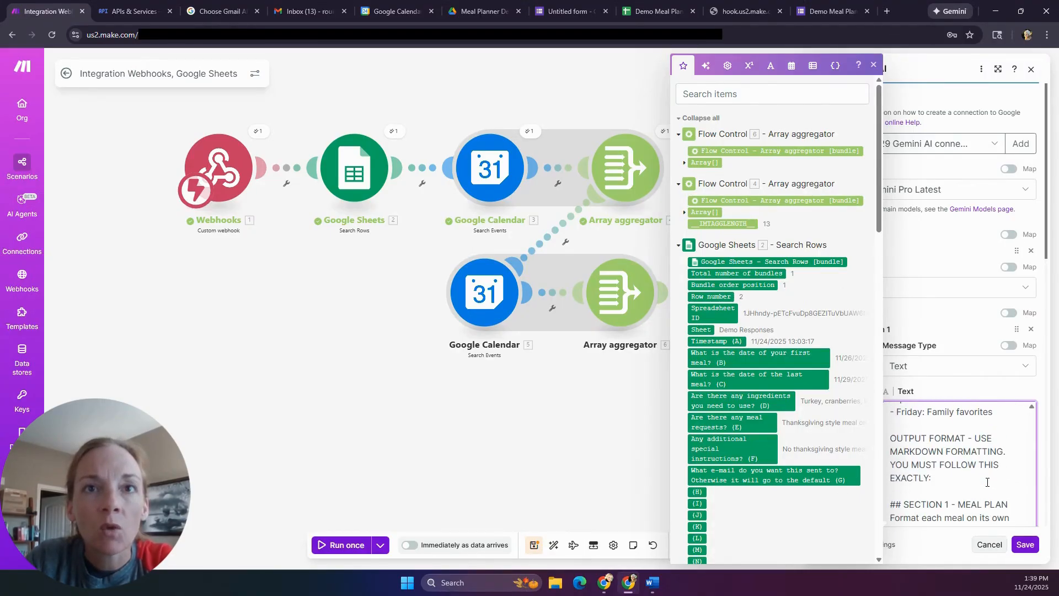
pyautogui.scroll(-2, 987, 482)
pyautogui.scroll(-10, 987, 482)
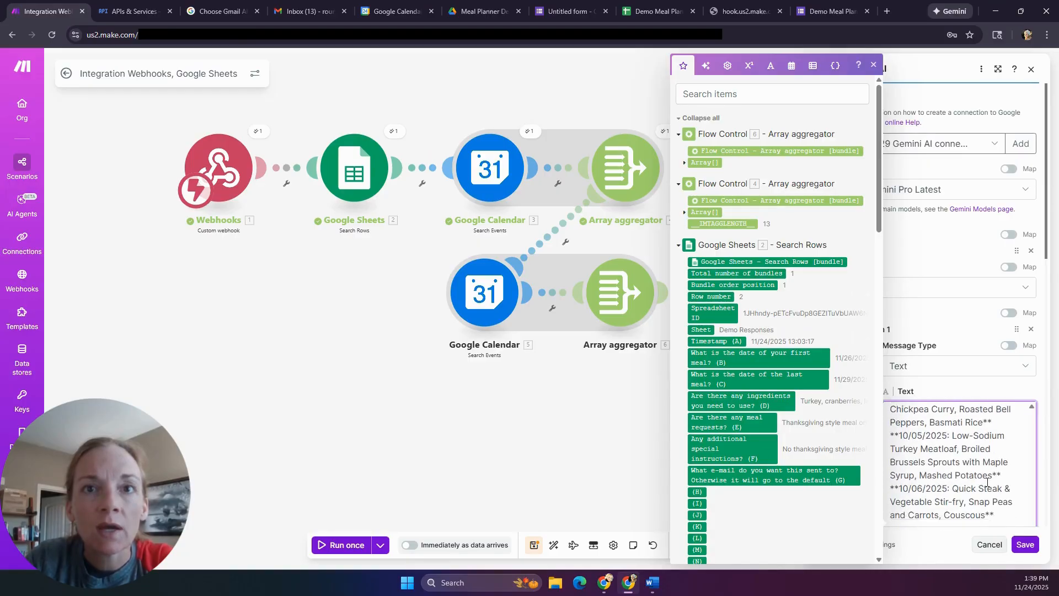
pyautogui.scroll(-7, 987, 482)
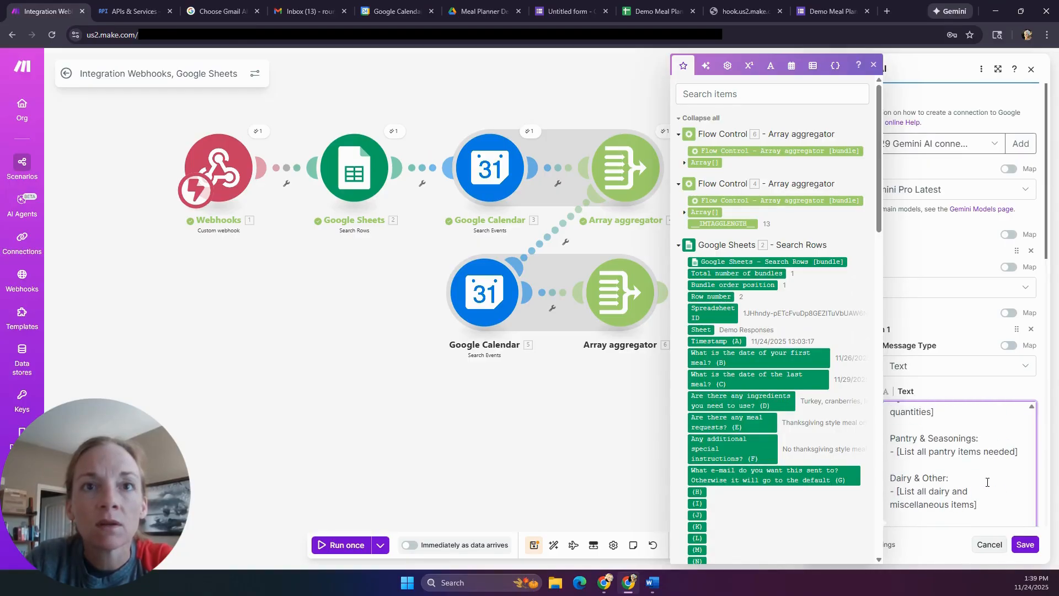
pyautogui.click(1026, 545)
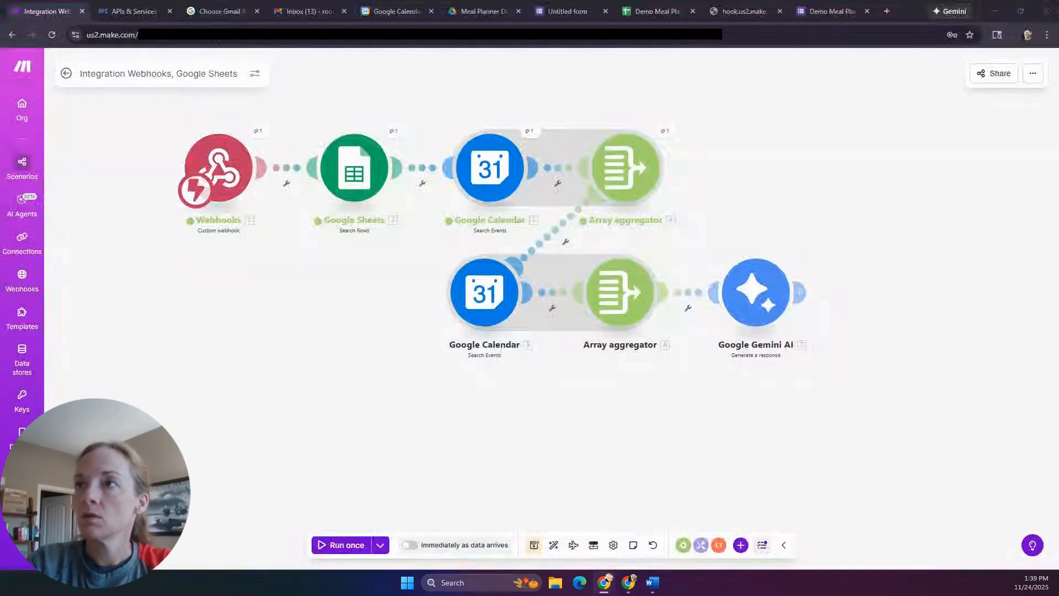
# - Check the Webhooks trigger, then run the scenario once; it fails at Google Calendar 5
pyautogui.click(224, 161)
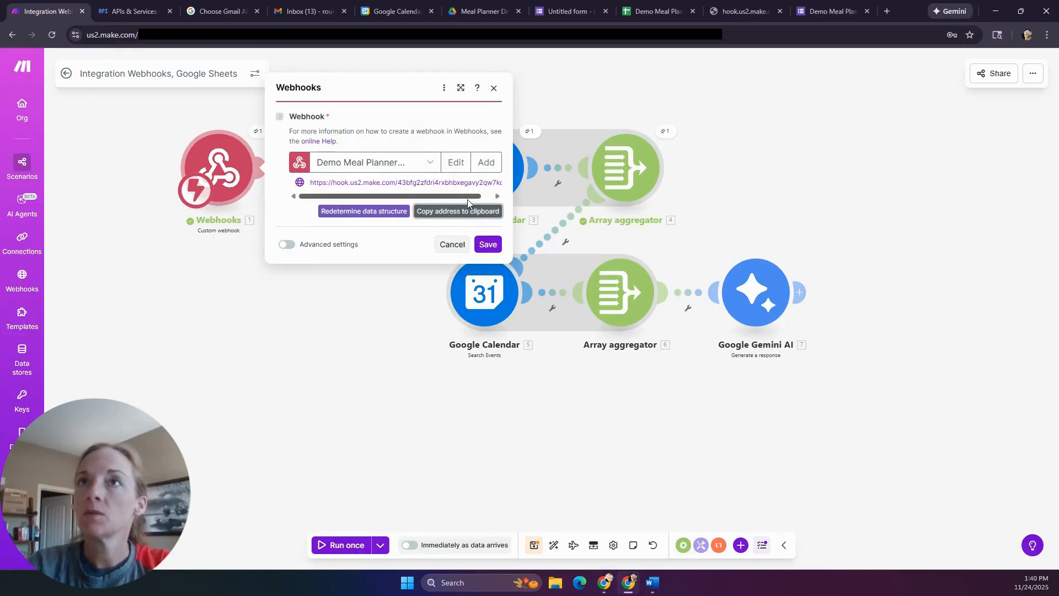
pyautogui.click(227, 385)
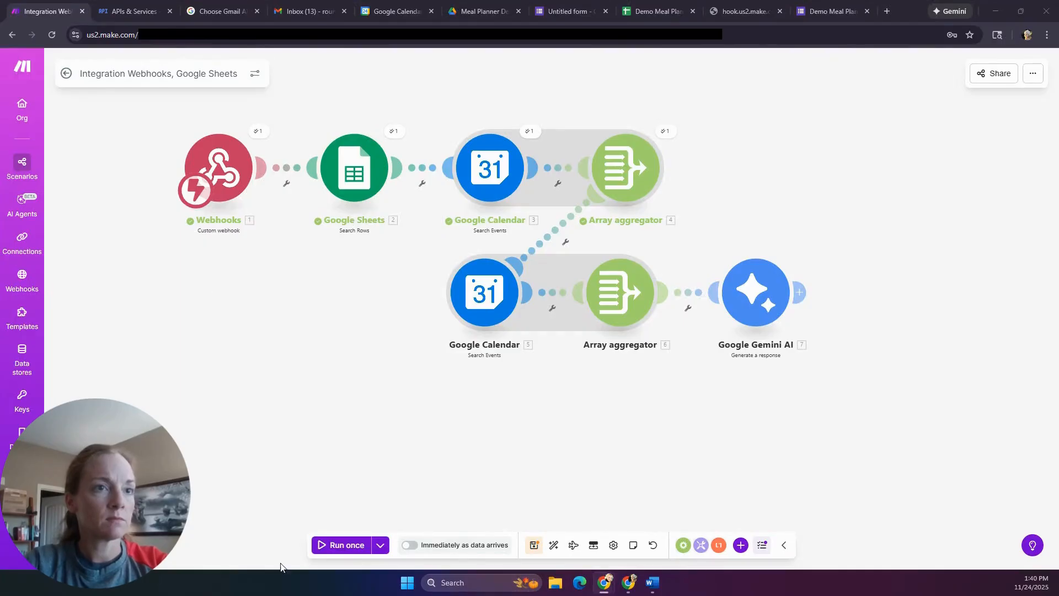
pyautogui.click(341, 552)
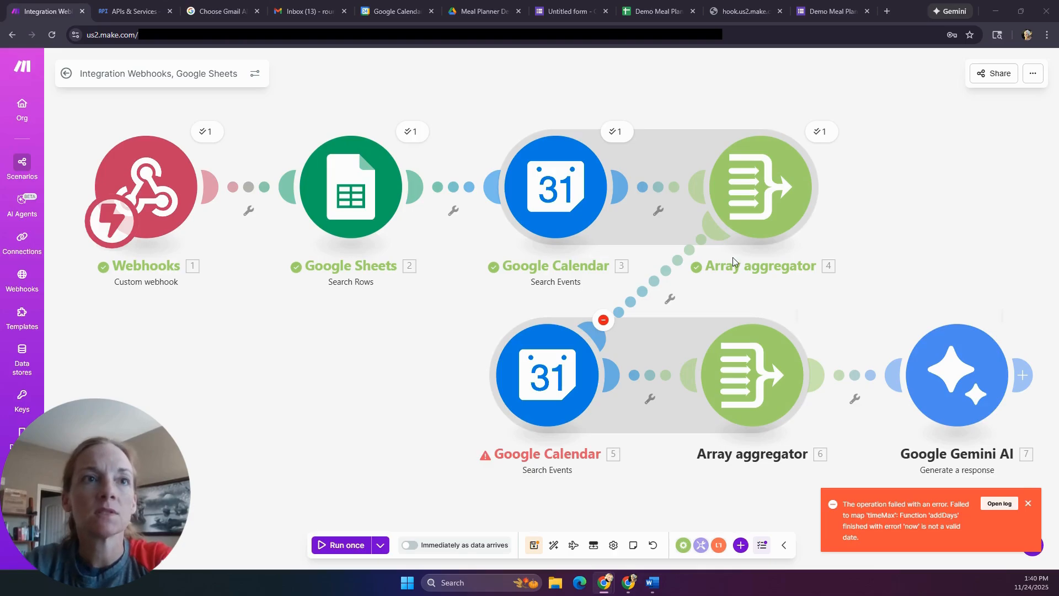
# - Check the failed search's error, then delete the plain-text 'now' from Google Calendar 5's End Date
pyautogui.click(603, 327)
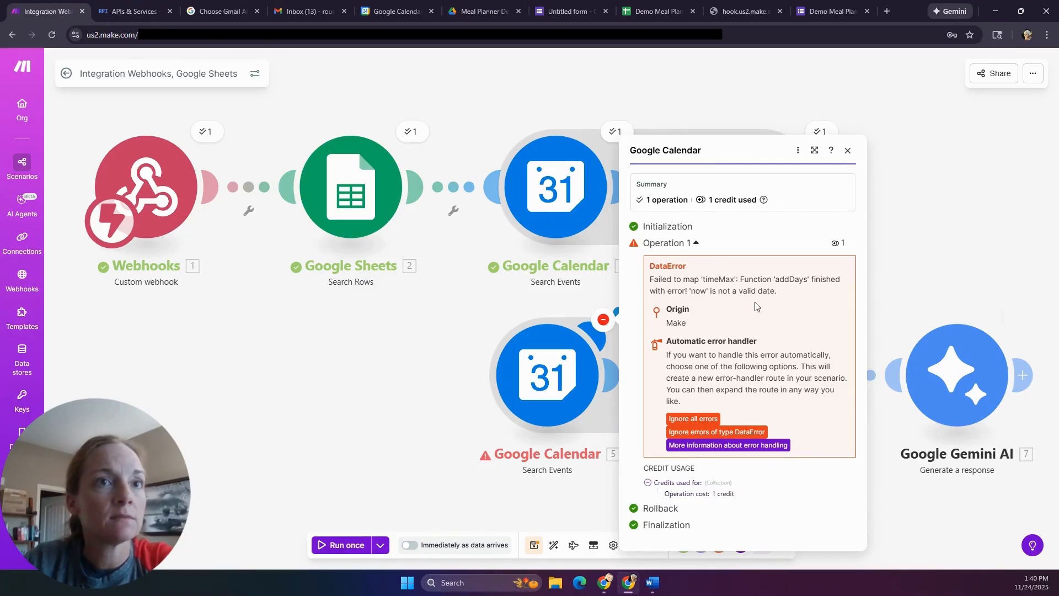
pyautogui.click(549, 365)
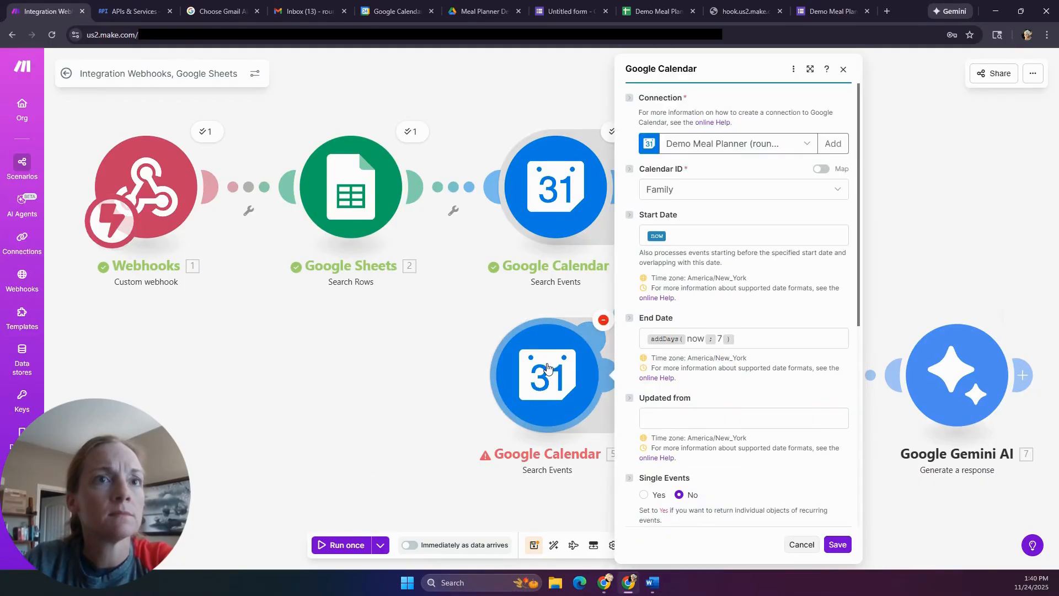
pyautogui.click(698, 339)
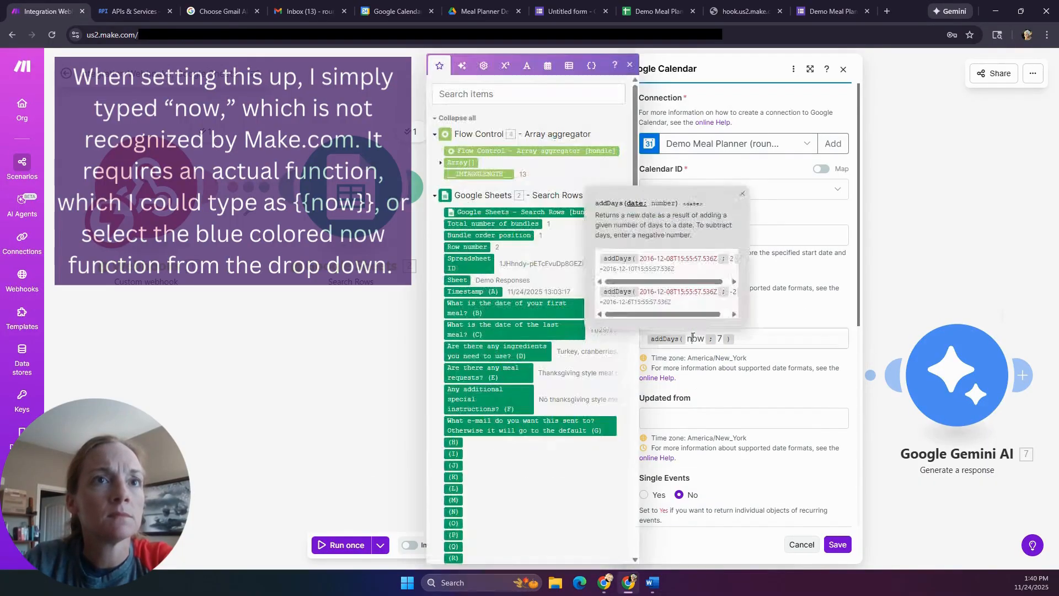
pyautogui.doubleClick(696, 338)
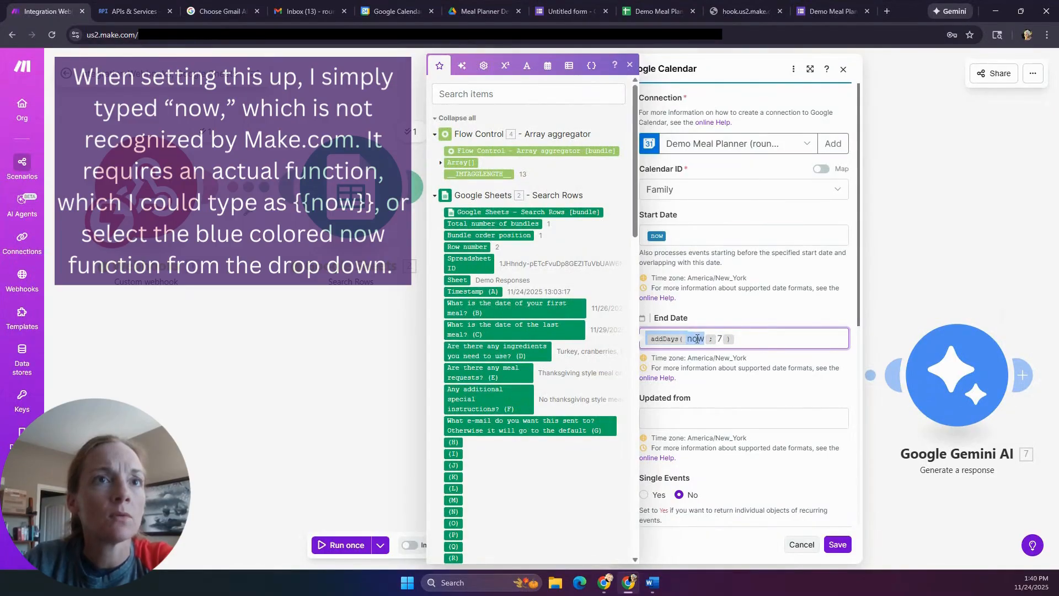
pyautogui.click(697, 338)
pyautogui.press('Delete')
pyautogui.press('BackSpace')
pyautogui.press('BackSpace')
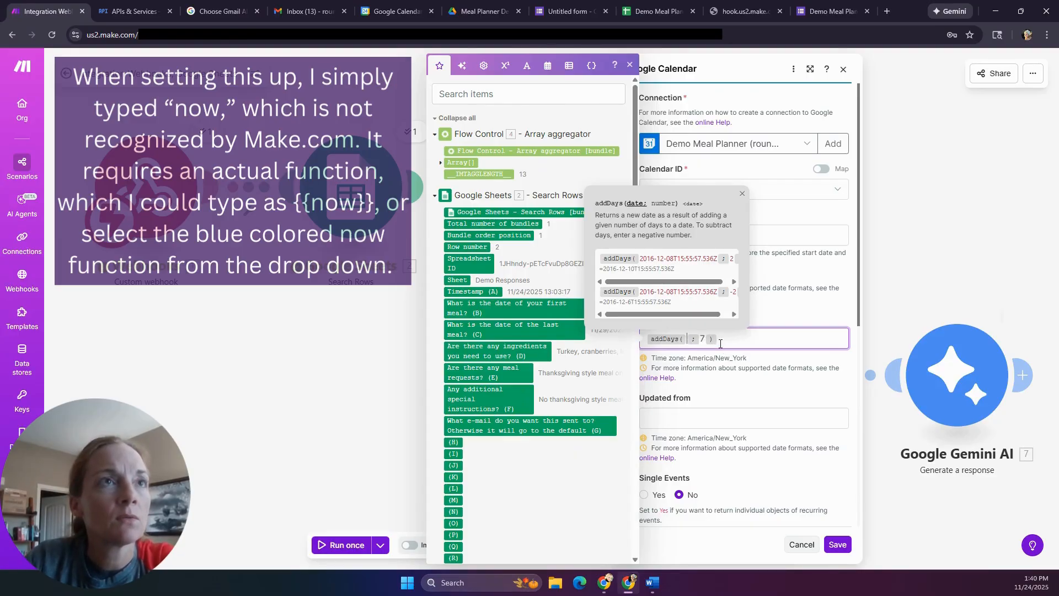
# - Insert the now function from Date and time to make End Date addDays(now; 7), and save
pyautogui.click(751, 396)
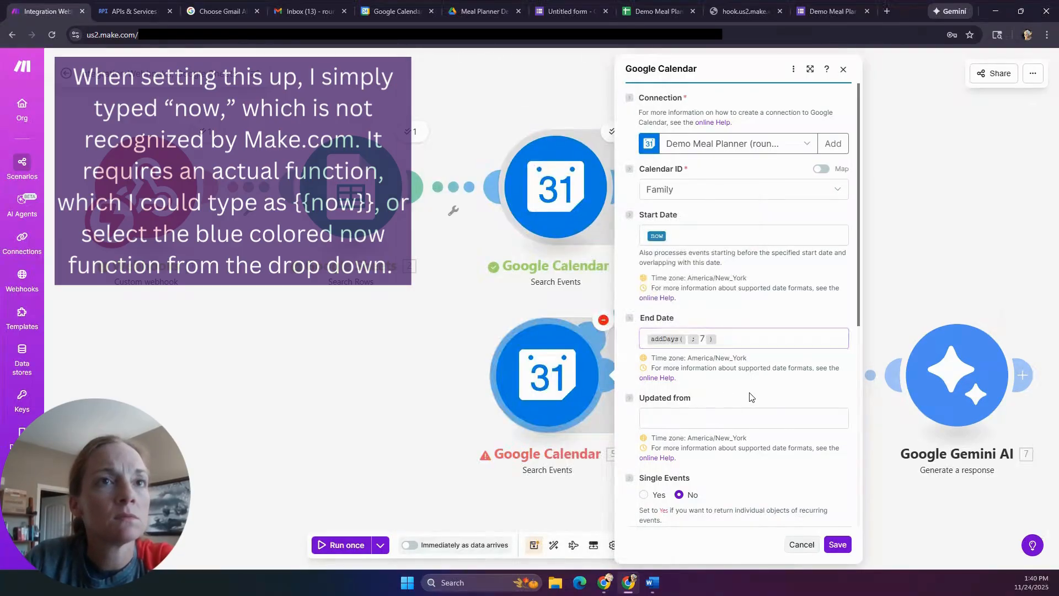
pyautogui.click(688, 339)
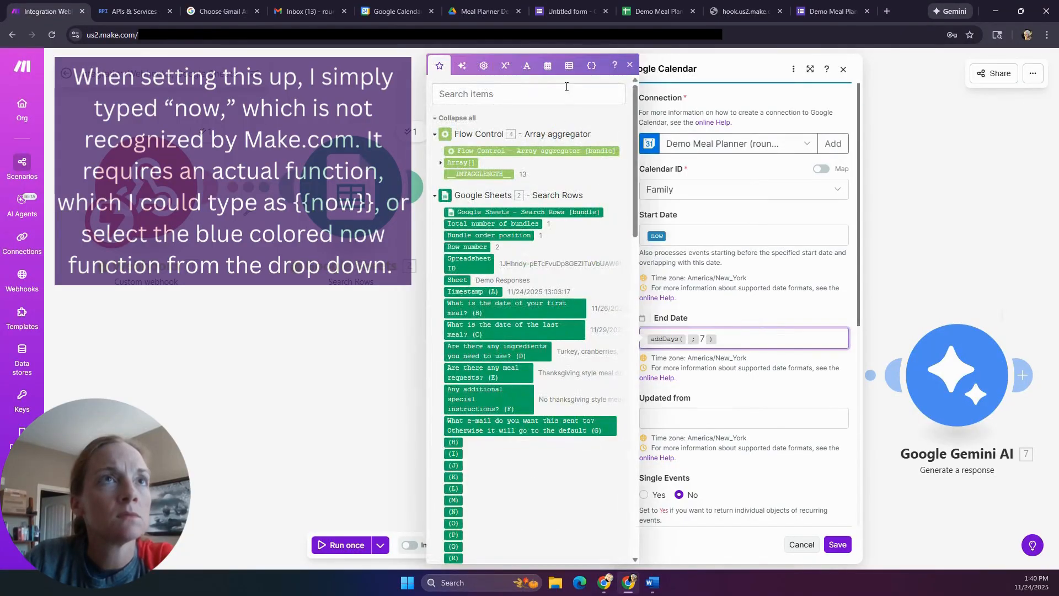
pyautogui.click(546, 66)
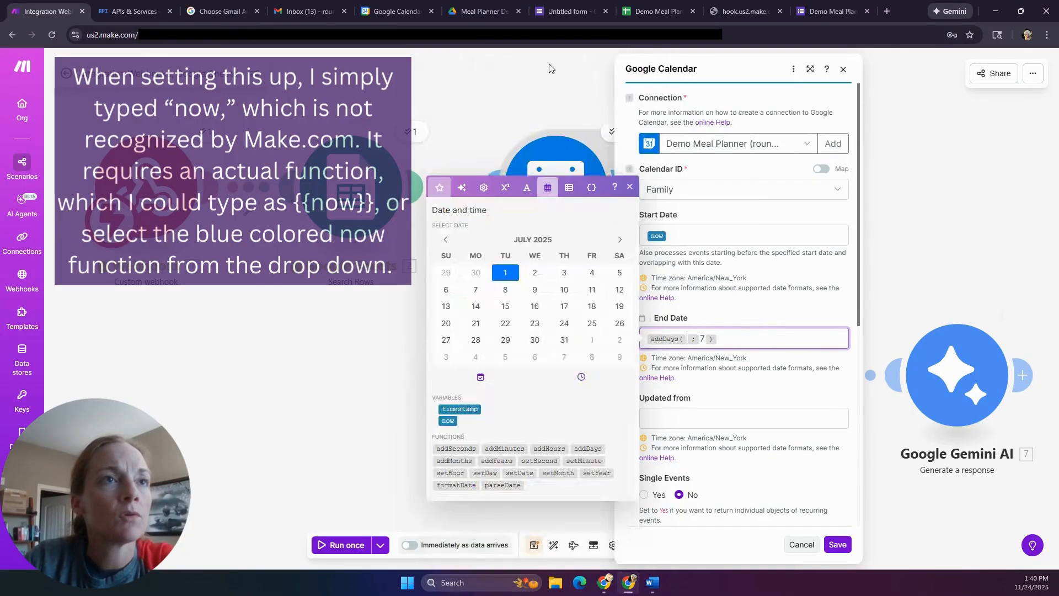
pyautogui.click(448, 419)
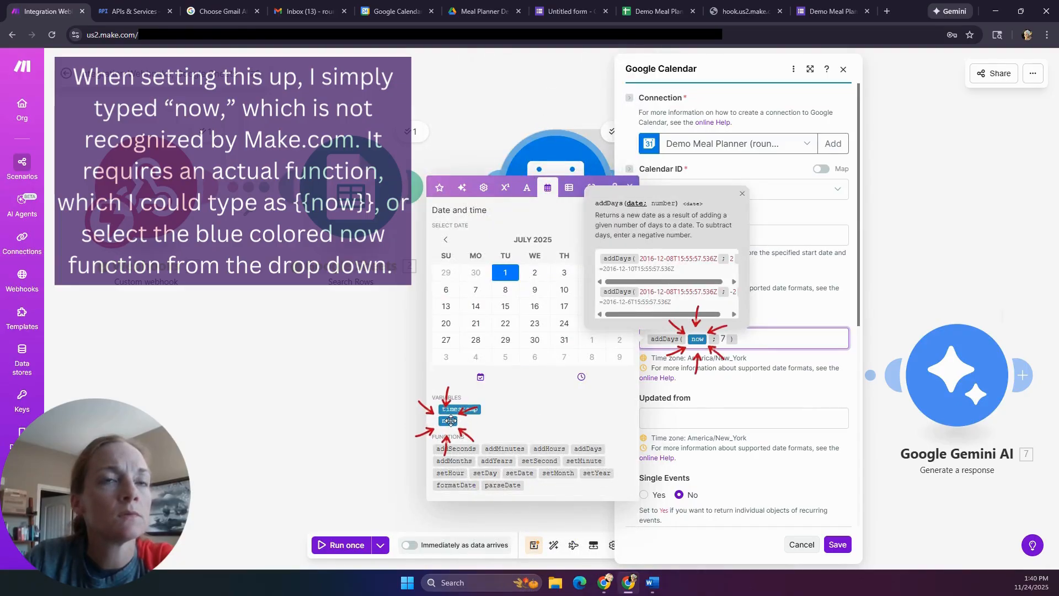
pyautogui.click(720, 353)
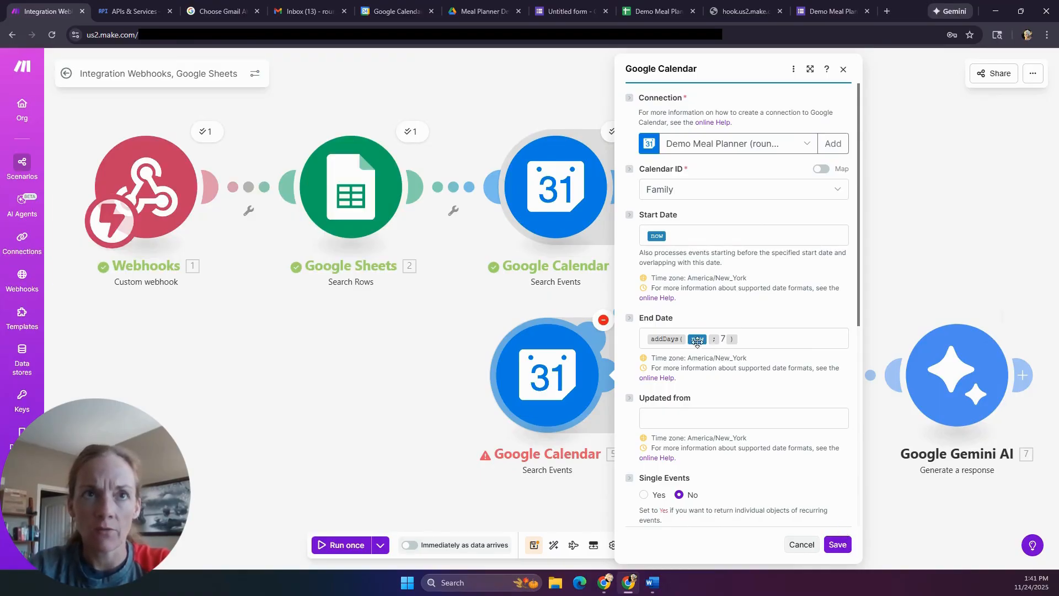
pyautogui.click(839, 546)
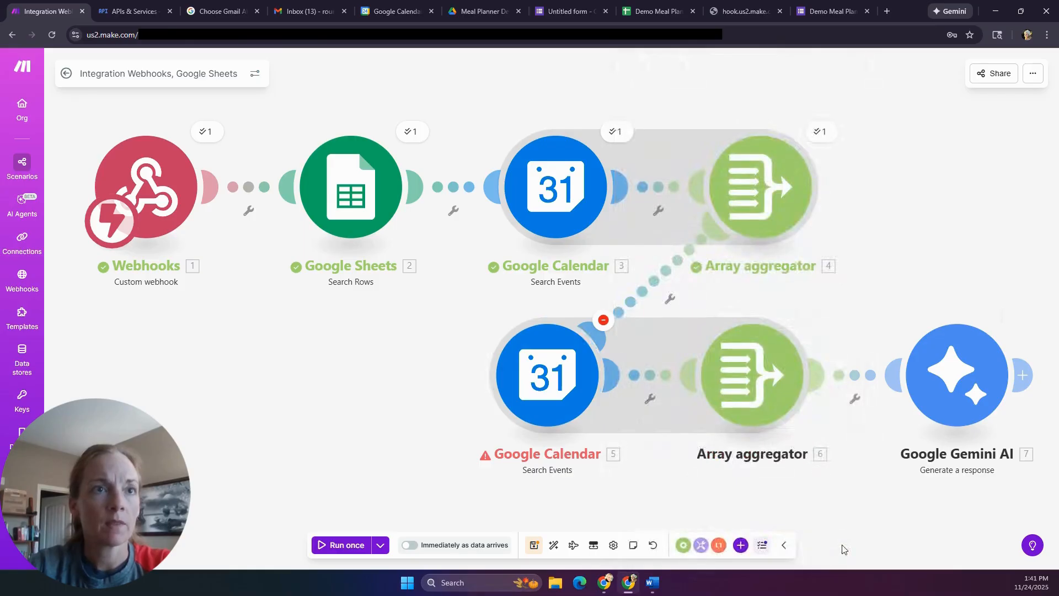
# - Save the scenario and start a single test run waiting for webhook data
pyautogui.click(534, 546)
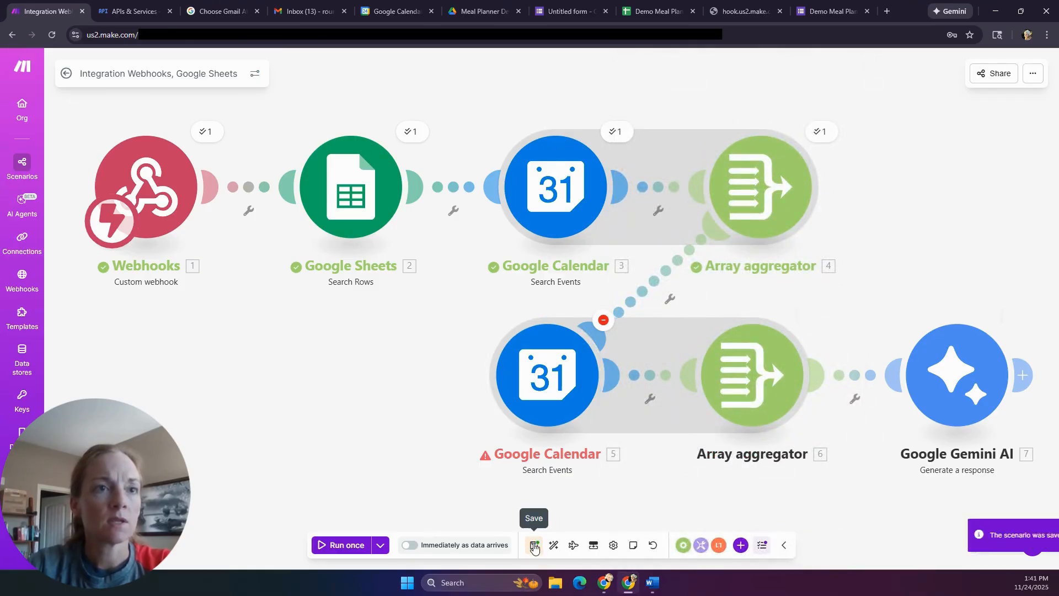
pyautogui.click(349, 545)
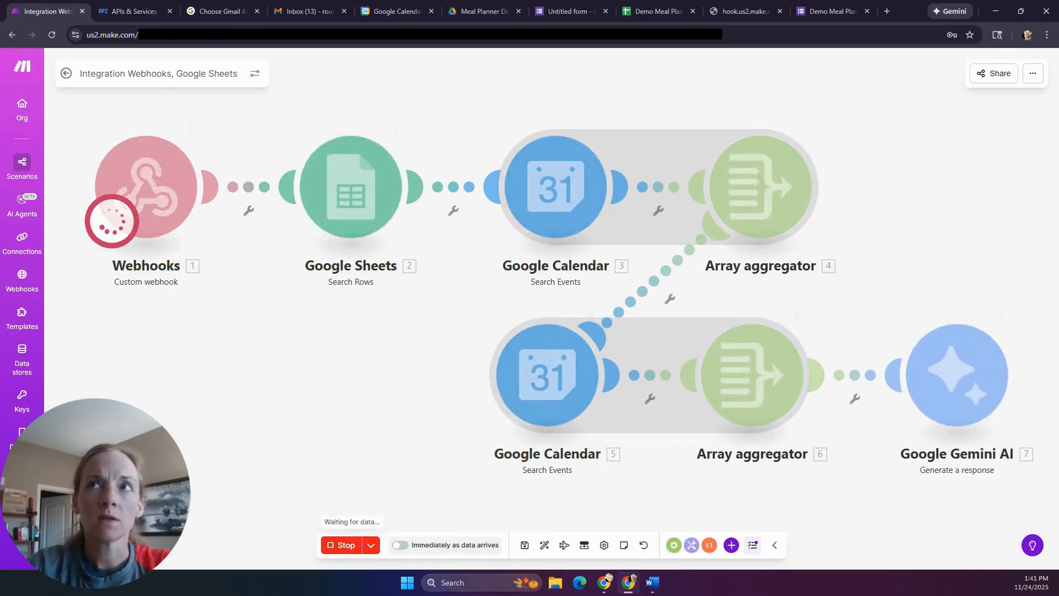
pyautogui.hotkey('alt', 'Tab')
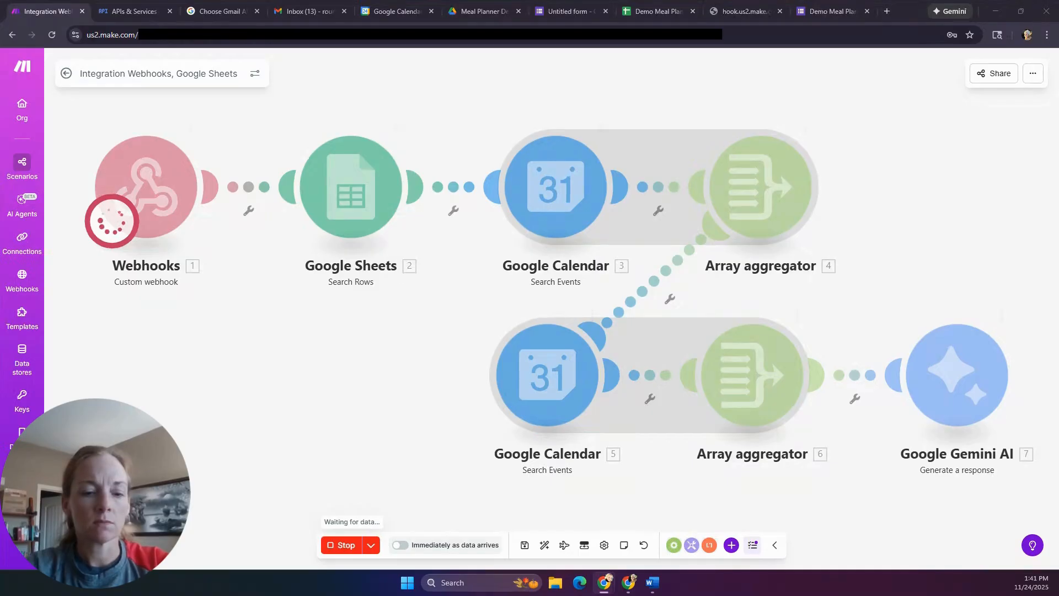
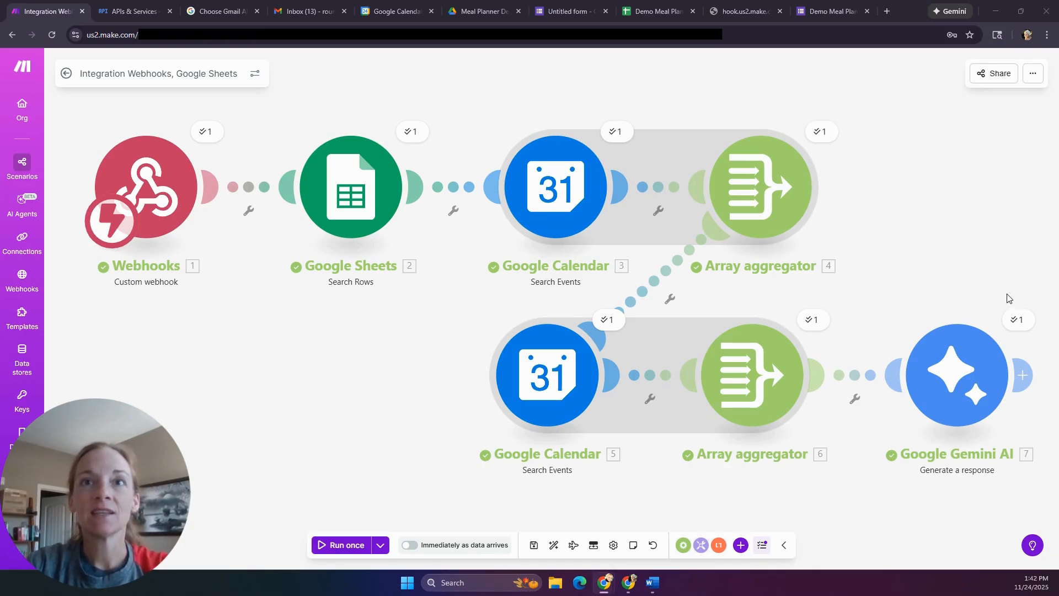
# - Open the Gemini AI module's last run details from its ✓1 operations bubble
pyautogui.click(1018, 325)
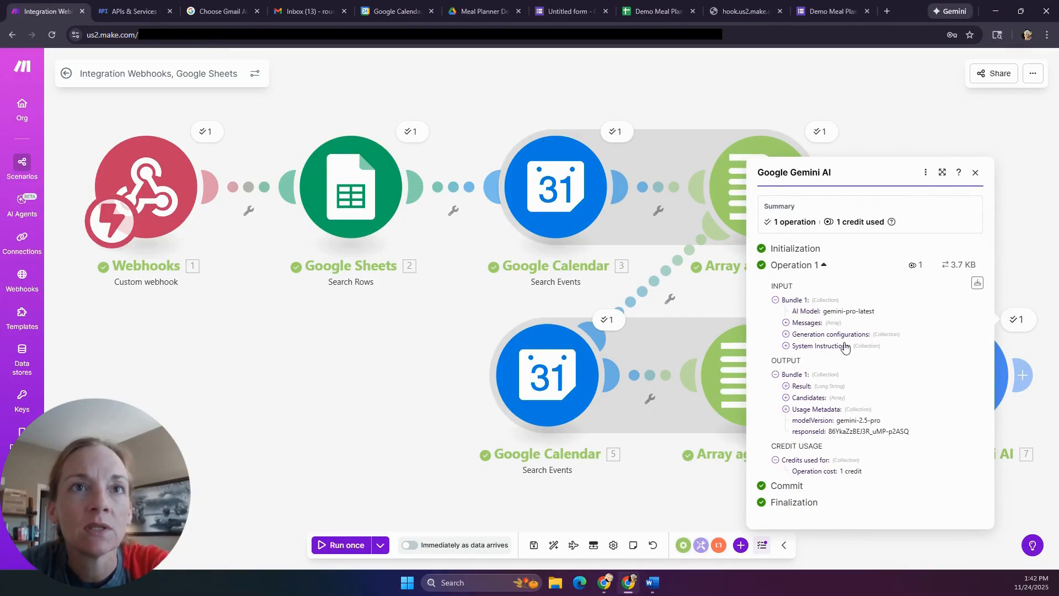
# - Expand the Gemini input through Messages > 1 > Parts > text to reveal the prompt
pyautogui.click(786, 323)
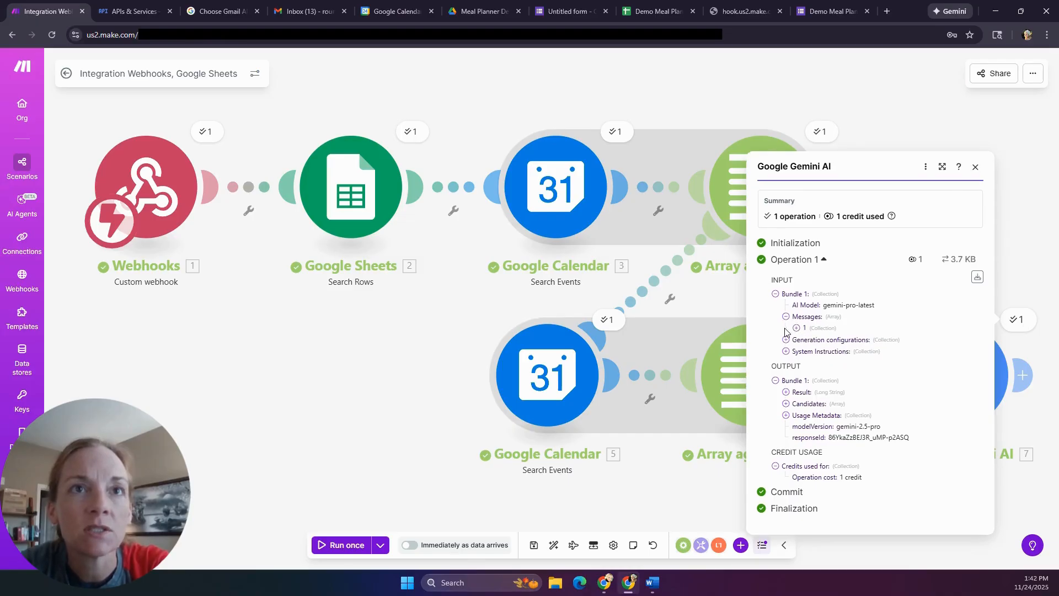
pyautogui.click(796, 328)
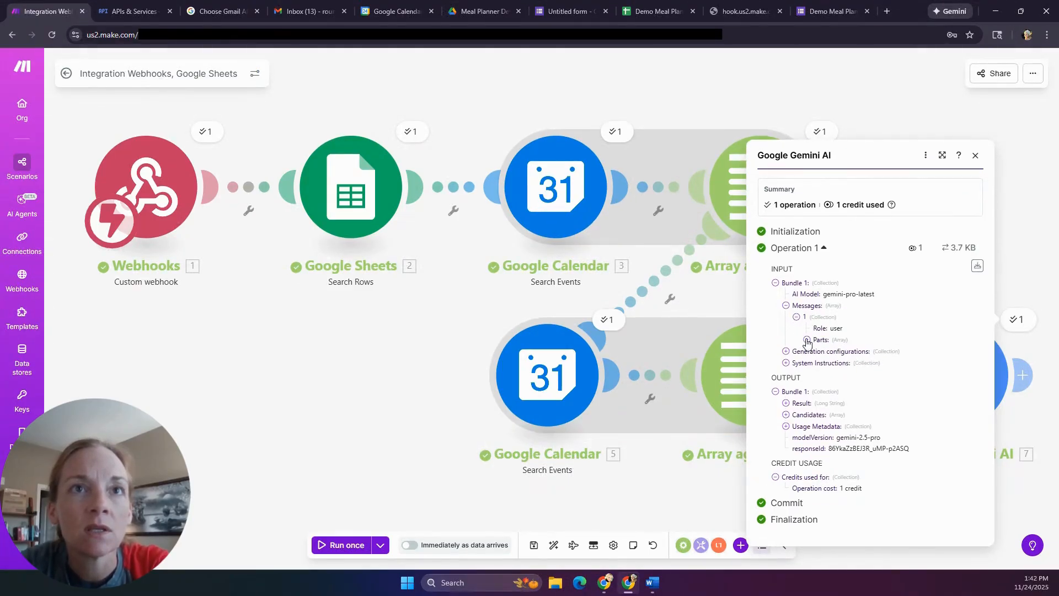
pyautogui.click(807, 340)
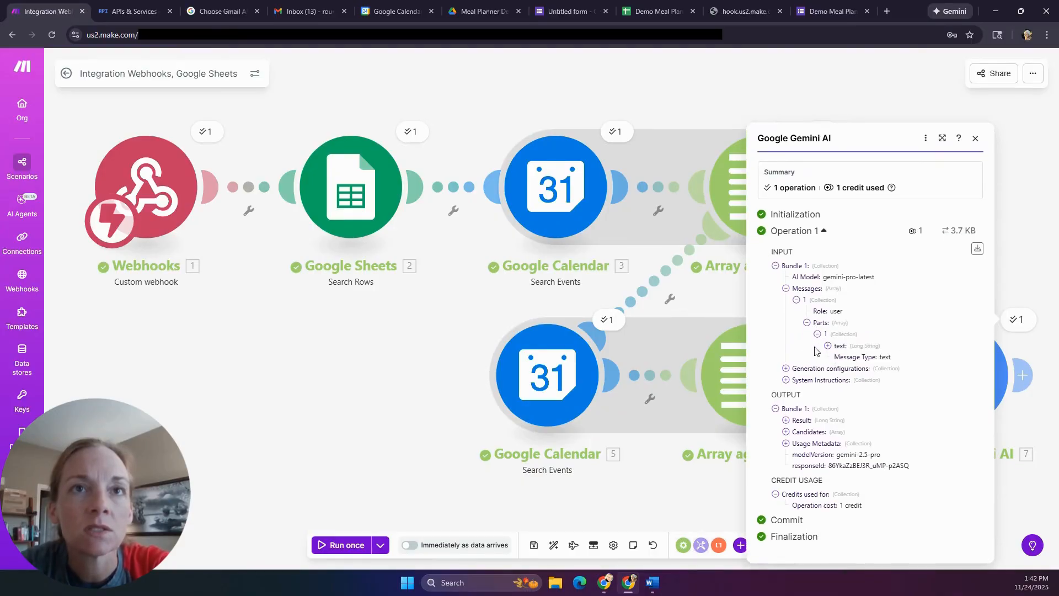
pyautogui.click(828, 346)
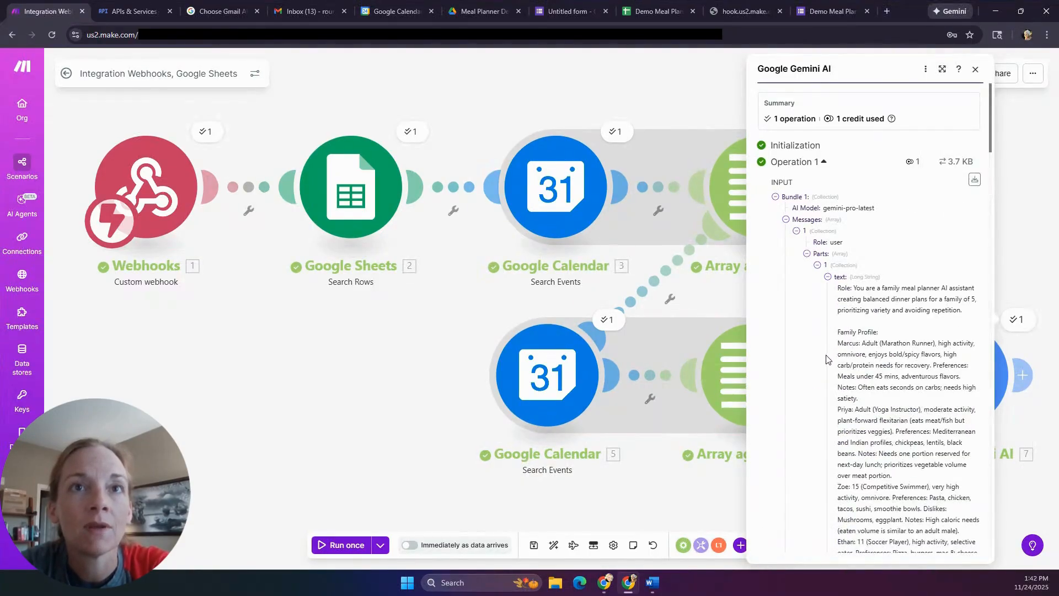
# - Scroll through the meal-planner prompt down to its grocery-list section
pyautogui.scroll(-4, 861, 387)
pyautogui.scroll(-3, 888, 427)
pyautogui.scroll(-1, 888, 424)
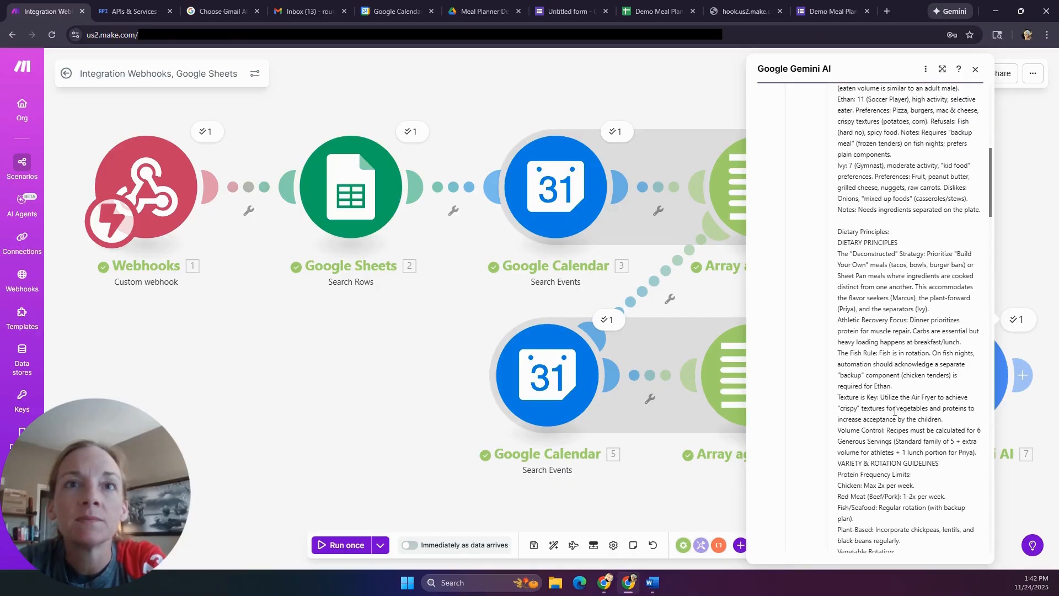
pyautogui.scroll(-2, 895, 411)
pyautogui.scroll(-3, 851, 377)
pyautogui.scroll(-1, 876, 399)
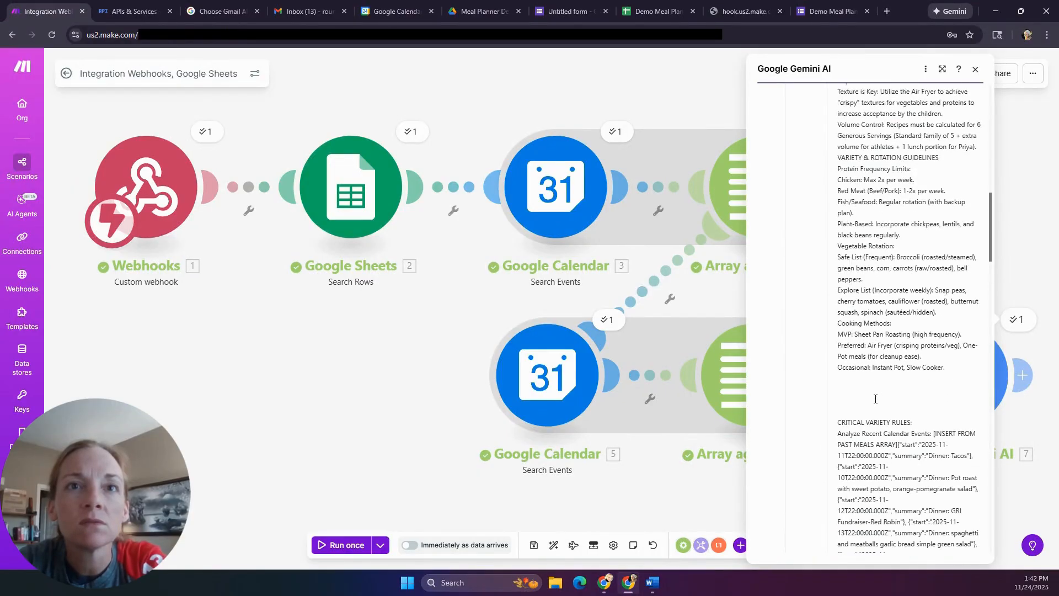
pyautogui.scroll(-4, 876, 401)
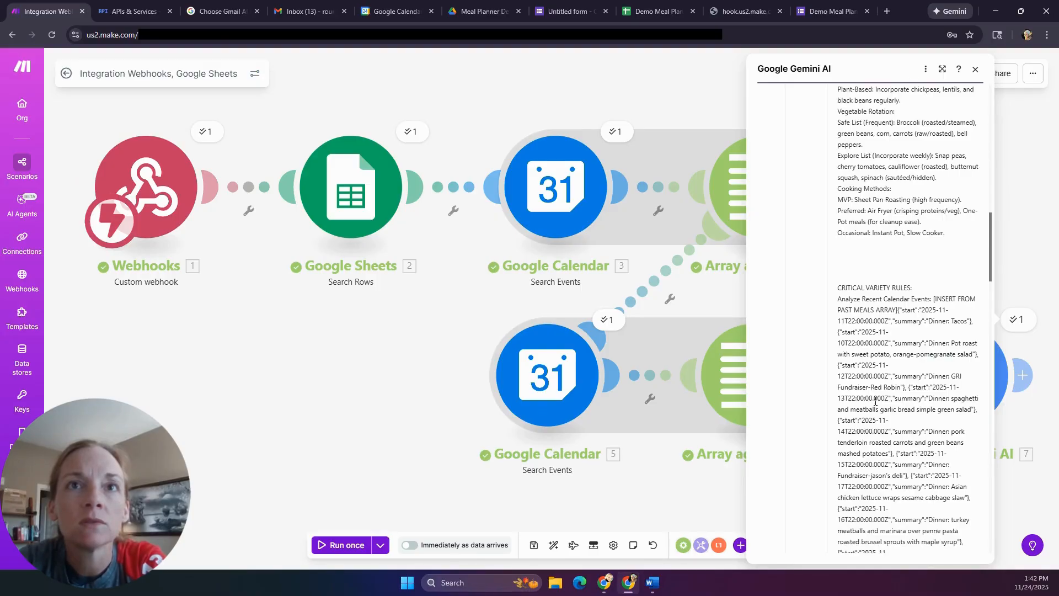
pyautogui.scroll(-2, 875, 400)
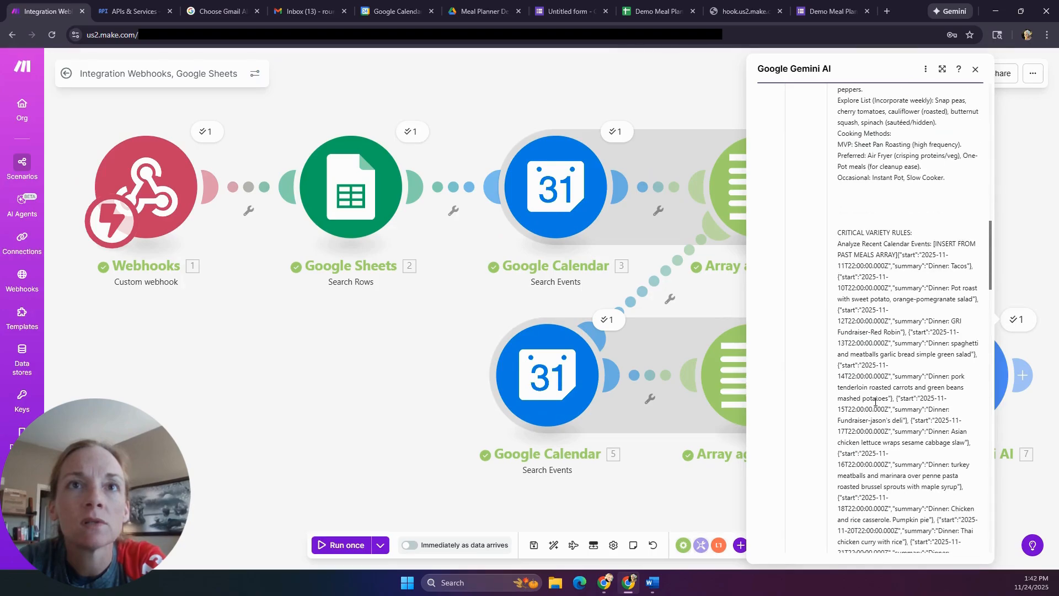
pyautogui.scroll(-2, 876, 401)
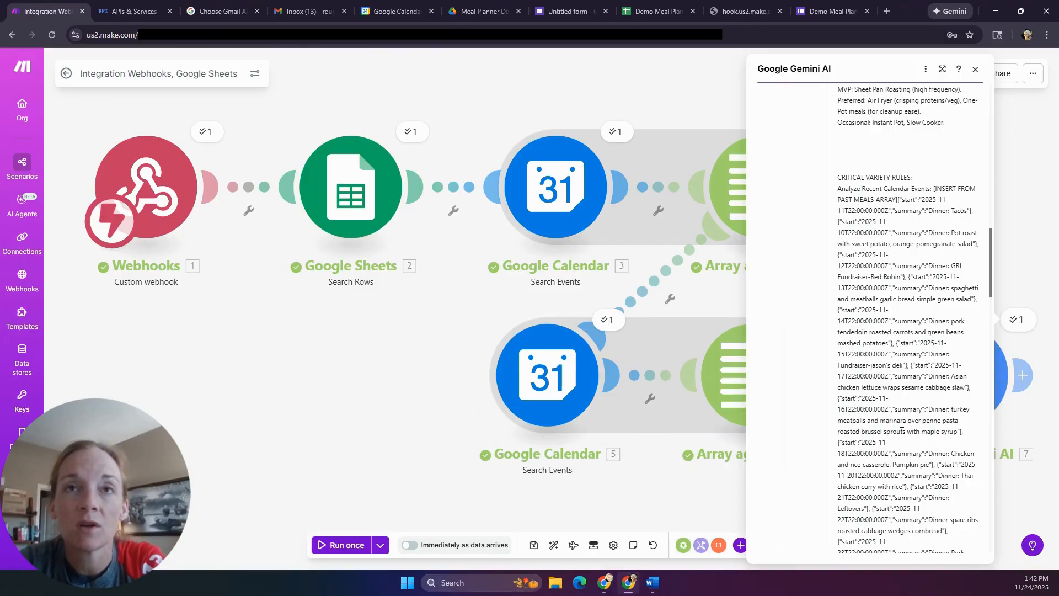
pyautogui.scroll(-14, 903, 423)
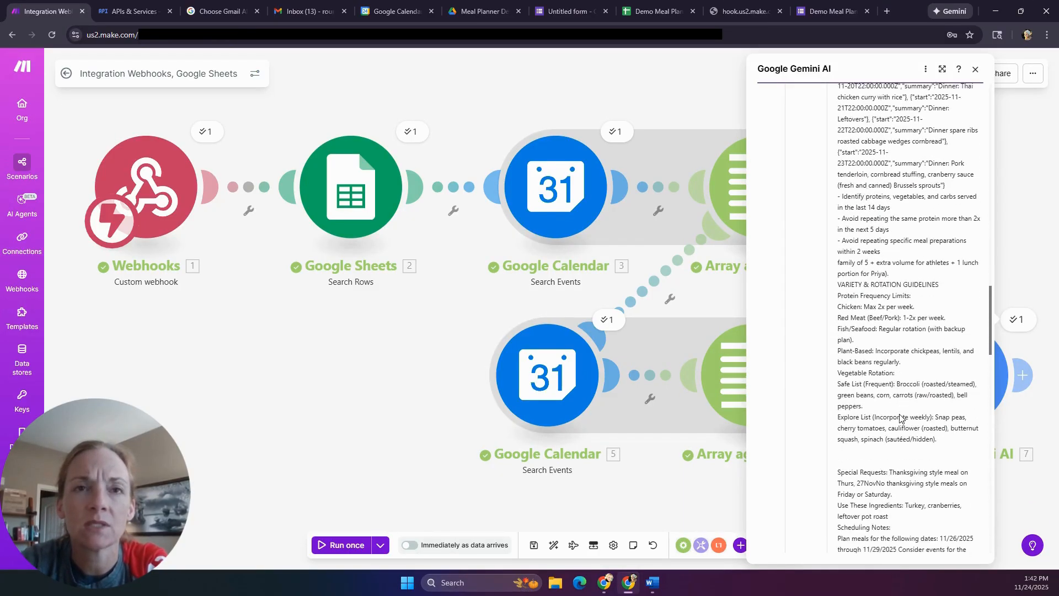
pyautogui.scroll(-6, 900, 418)
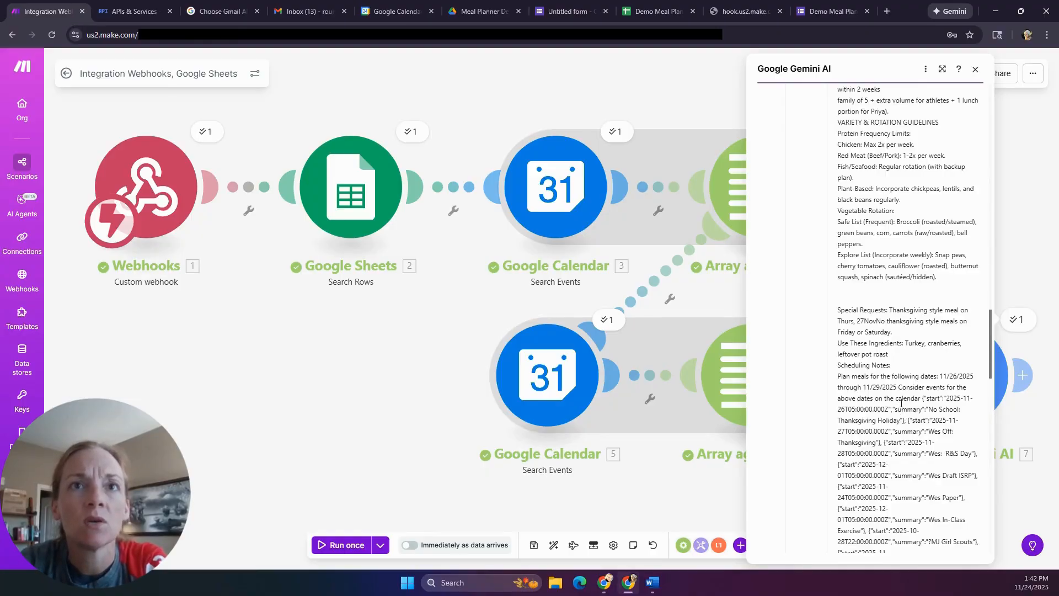
pyautogui.scroll(-10, 913, 326)
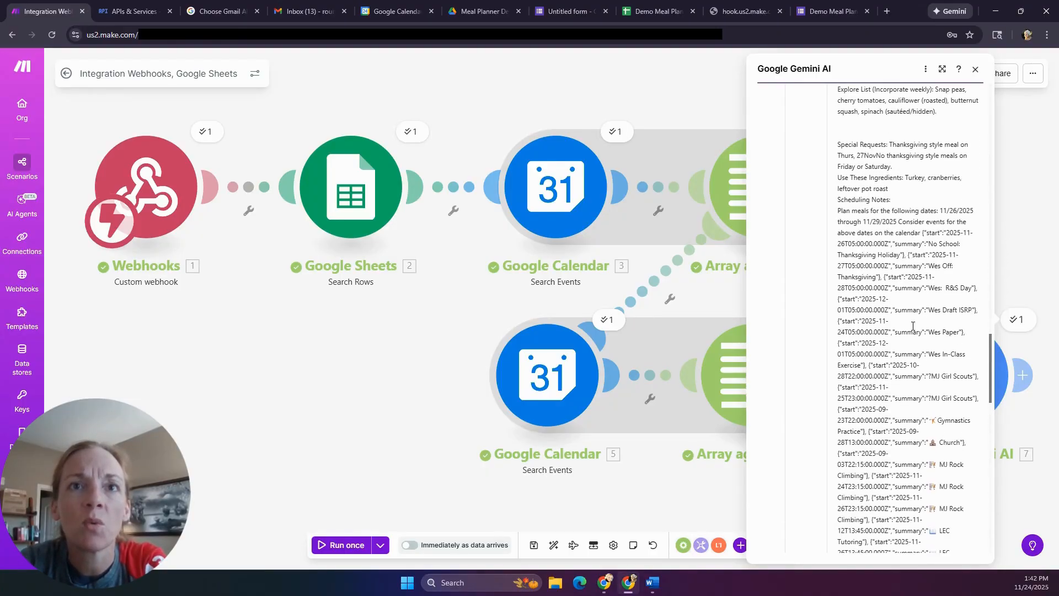
pyautogui.scroll(-14, 913, 328)
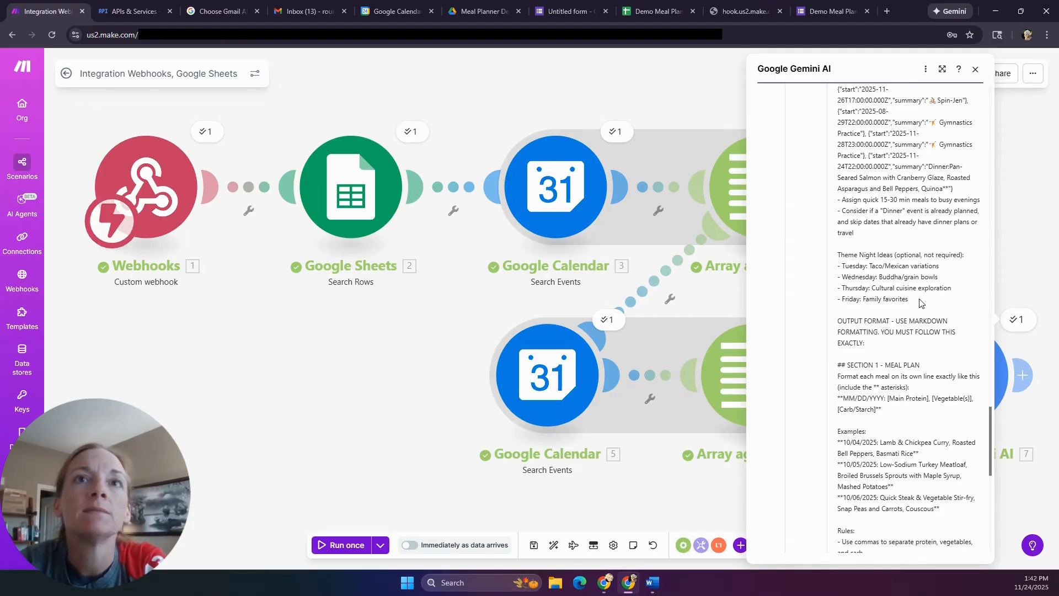
pyautogui.scroll(-4, 920, 302)
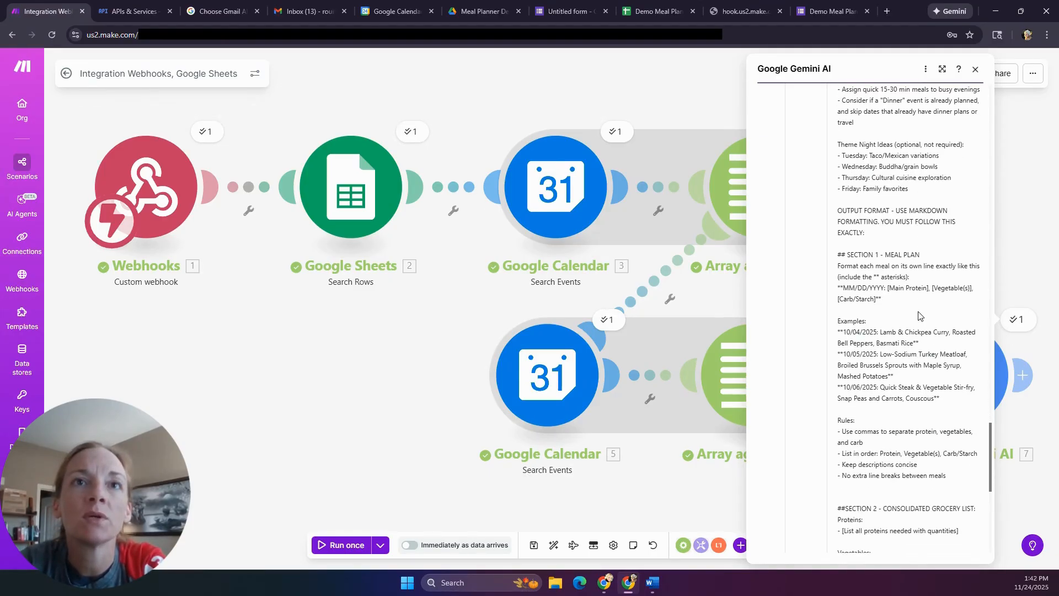
pyautogui.scroll(-3, 919, 315)
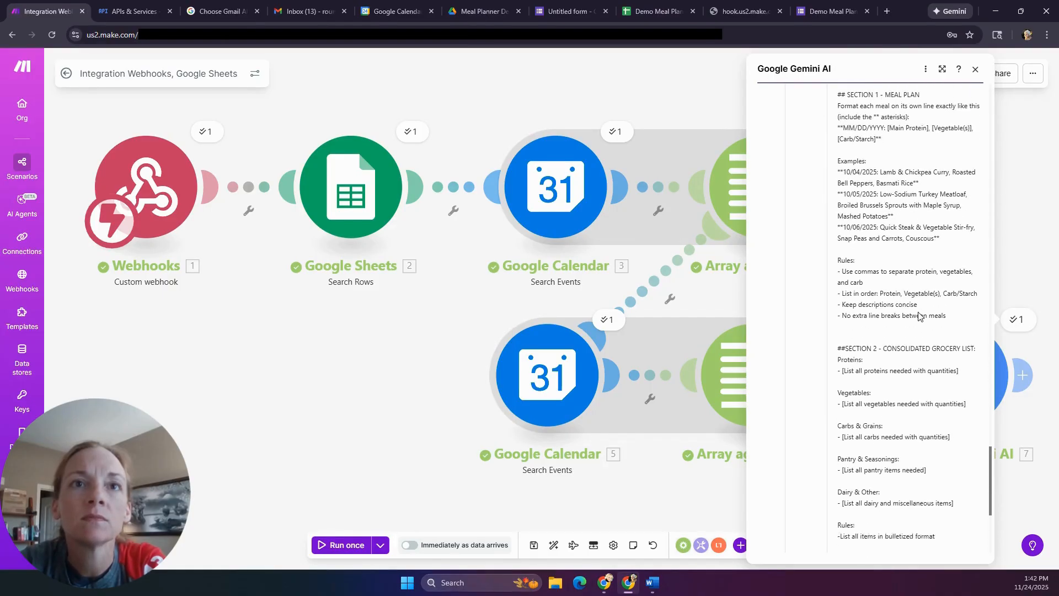
pyautogui.scroll(-5, 918, 312)
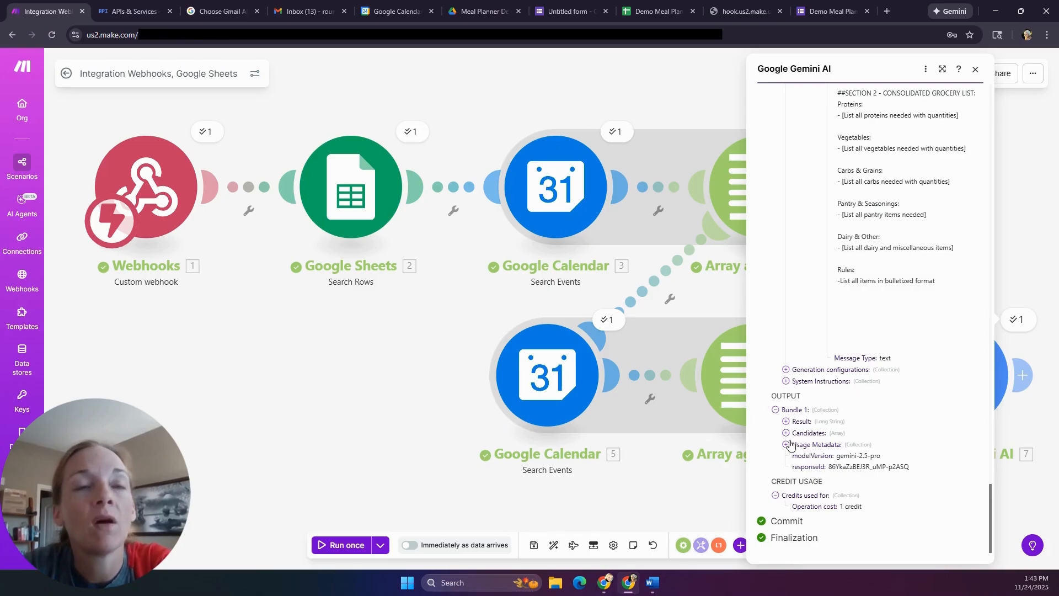
# - Review Bundle 1's Result, the four-day meal plan and grocery list, then close the inspector
pyautogui.click(785, 422)
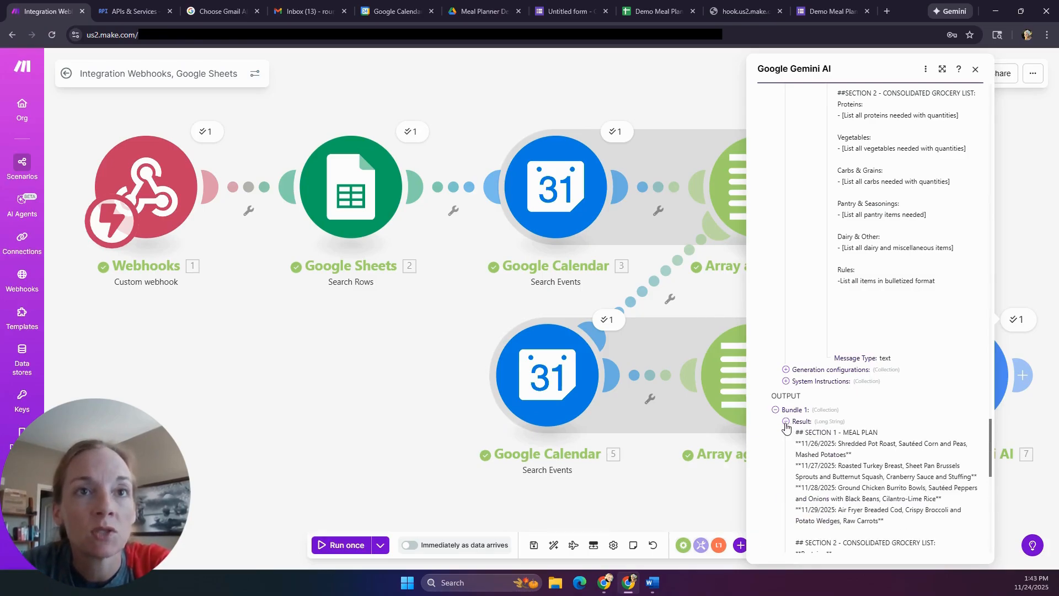
pyautogui.scroll(-2, 881, 429)
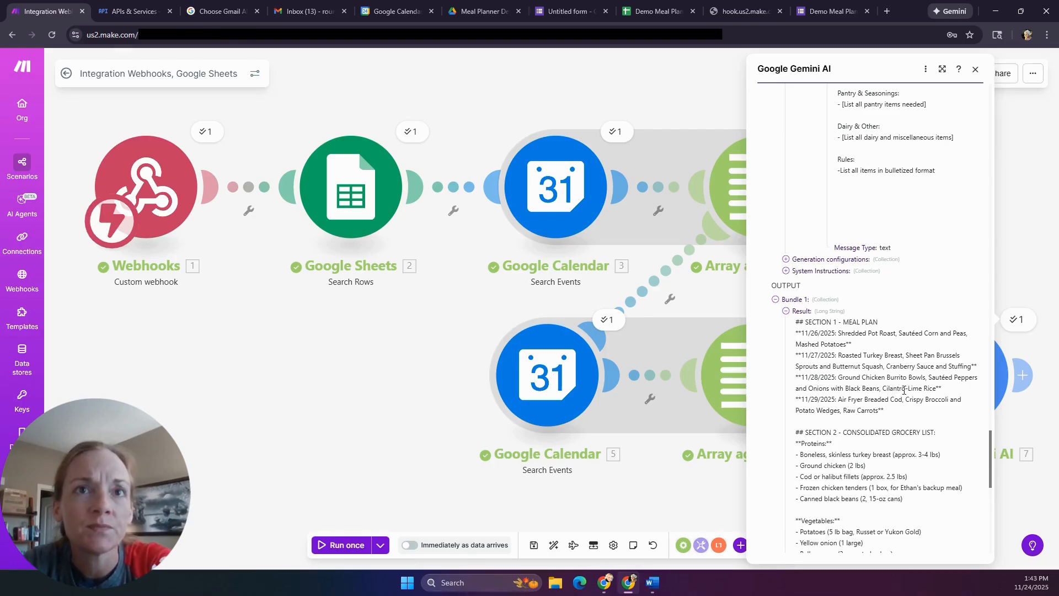
pyautogui.scroll(-1, 904, 390)
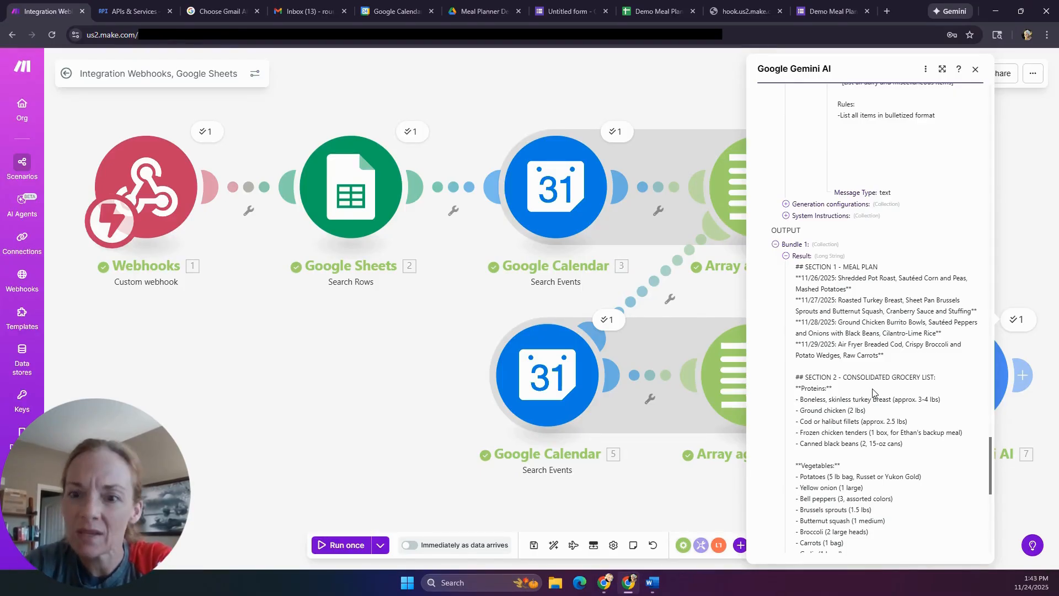
pyautogui.scroll(-1, 870, 388)
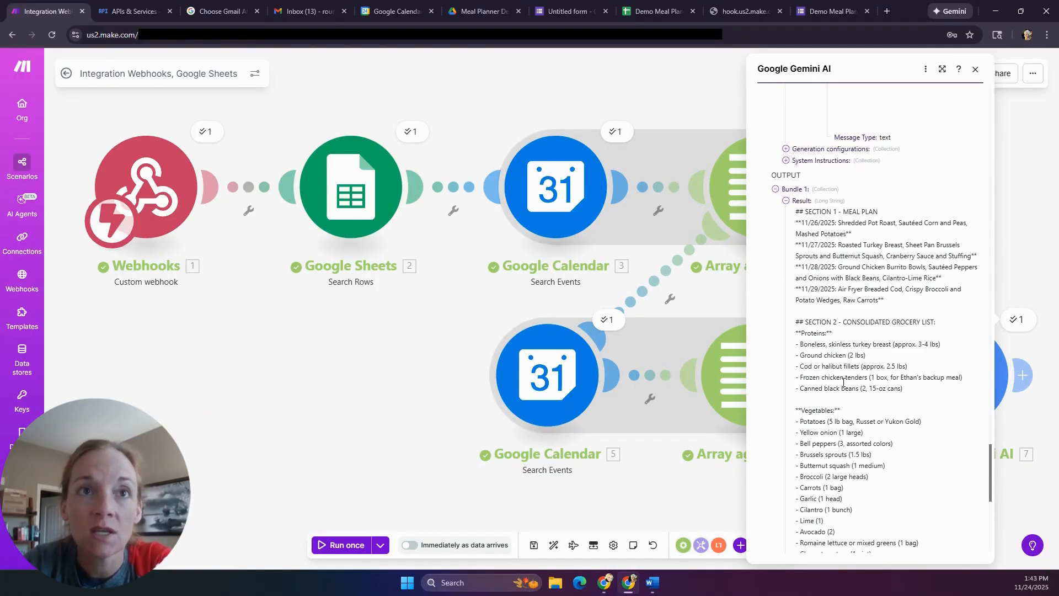
pyautogui.scroll(-7, 842, 382)
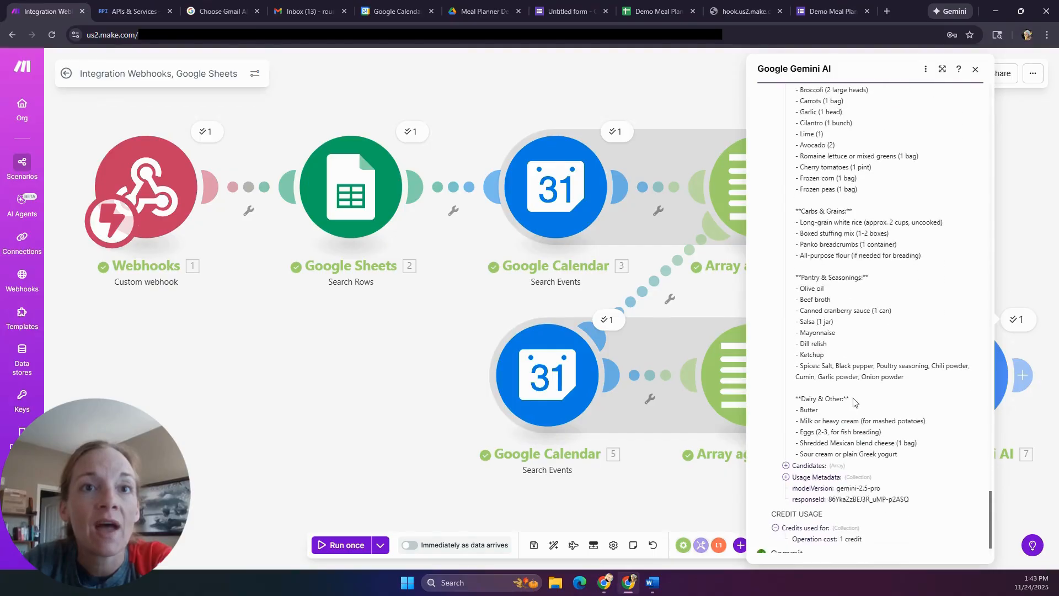
pyautogui.scroll(-1, 854, 401)
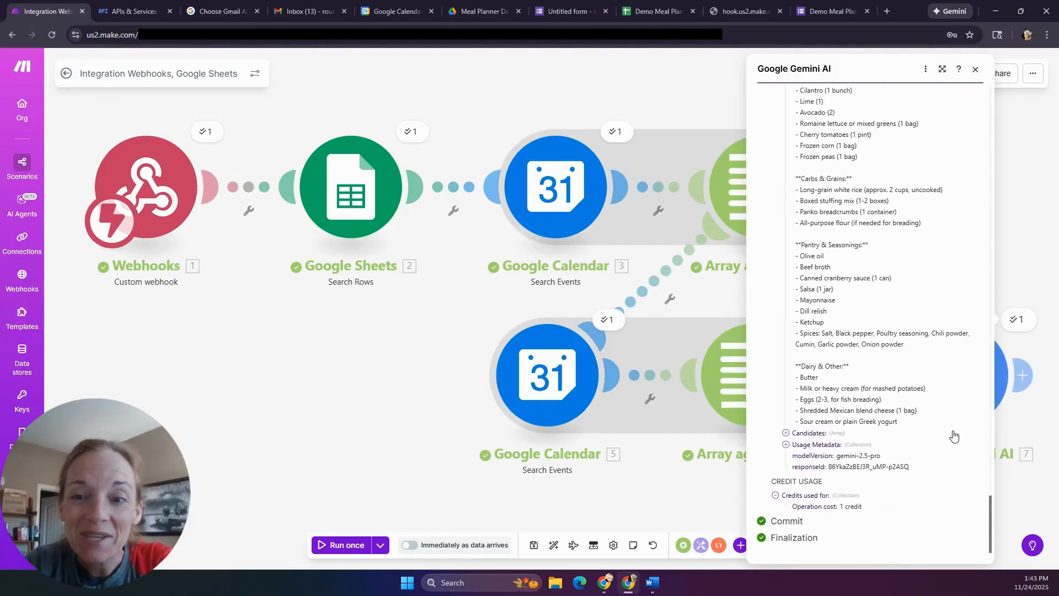
pyautogui.click(367, 364)
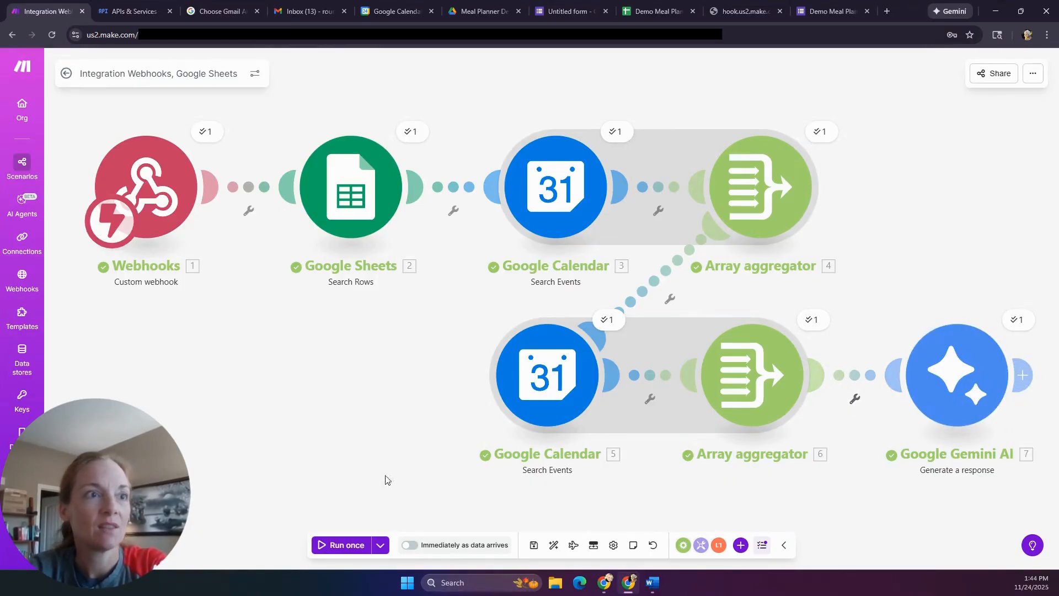
# - Add a Gmail 'Send an email' module after Gemini and start adding its connection
pyautogui.scroll(-1, 260, 353)
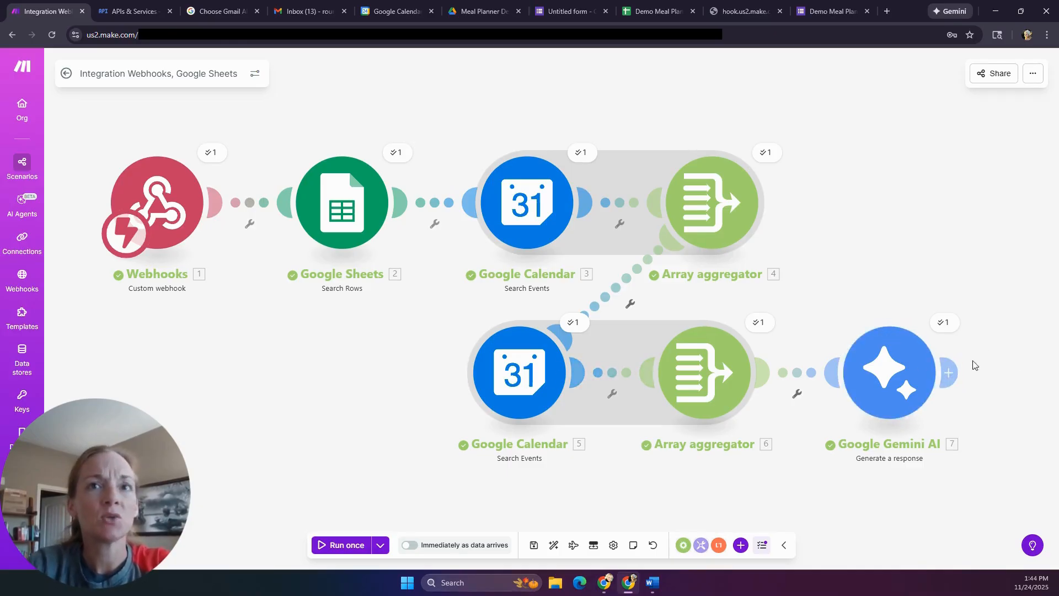
pyautogui.click(946, 375)
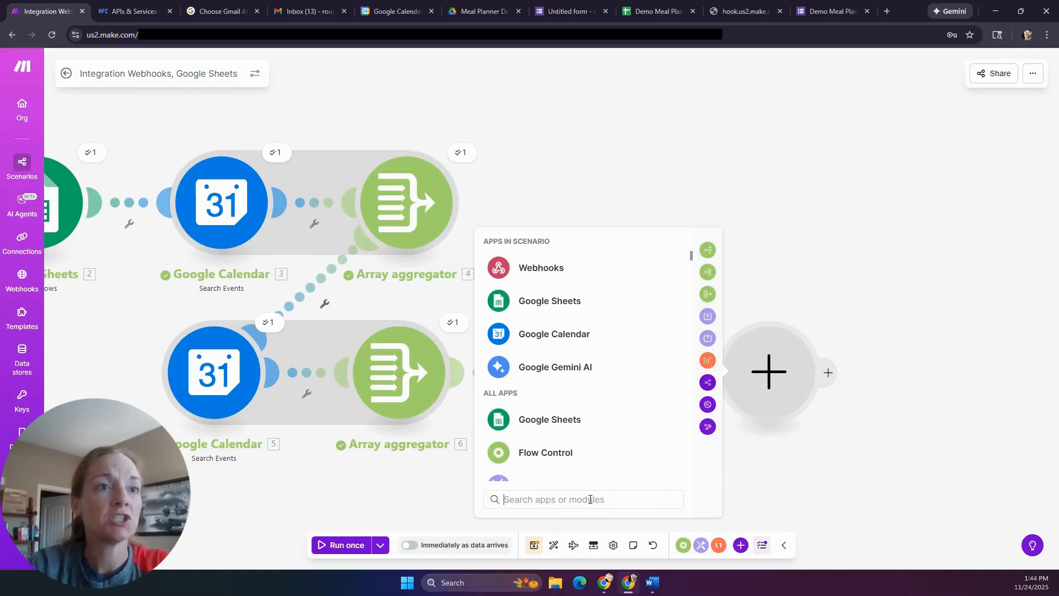
pyautogui.write('gmail')
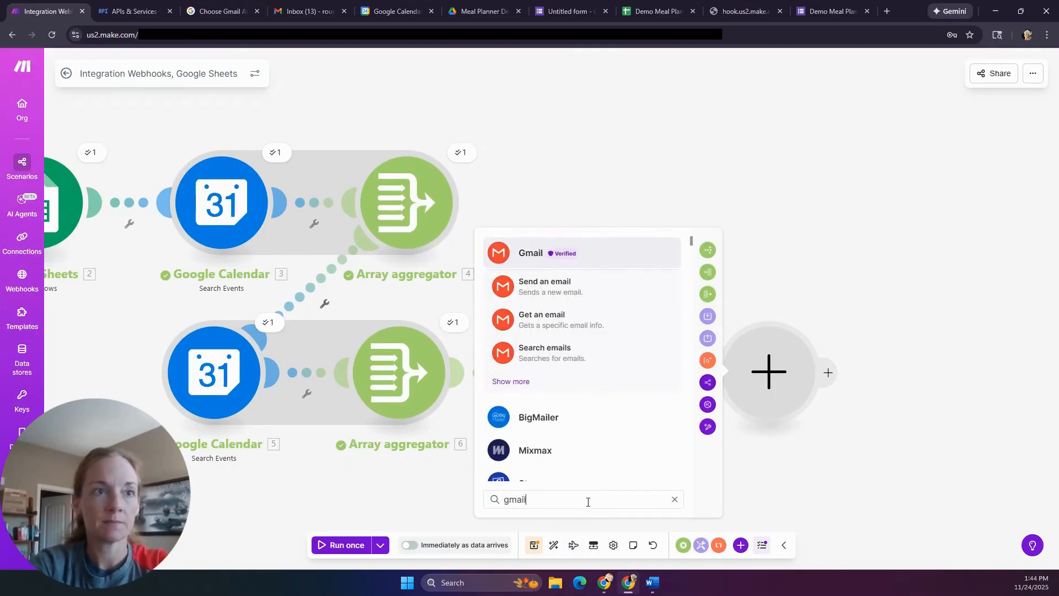
pyautogui.click(561, 290)
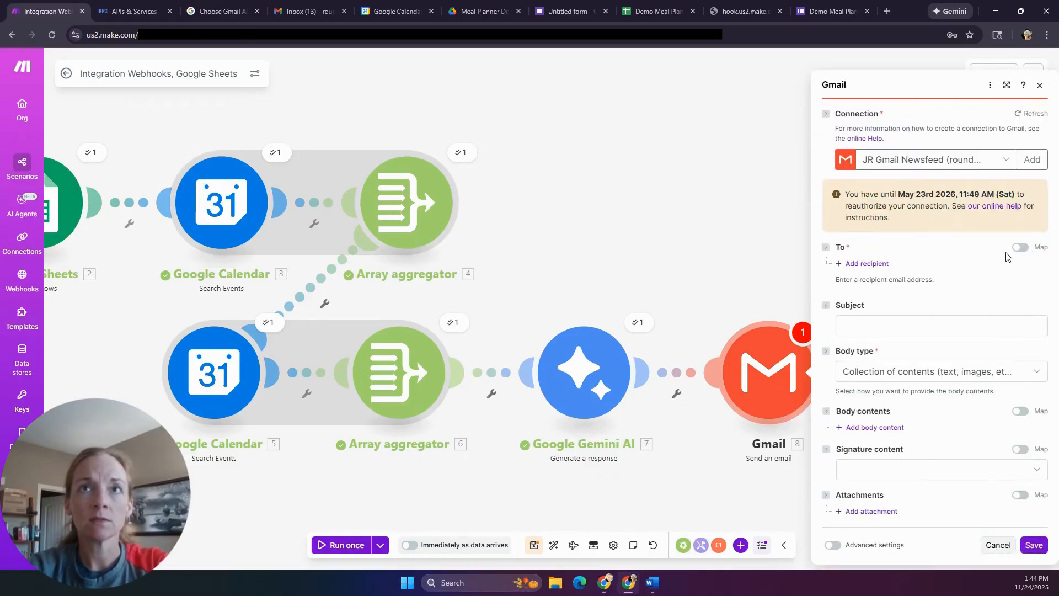
pyautogui.click(1031, 159)
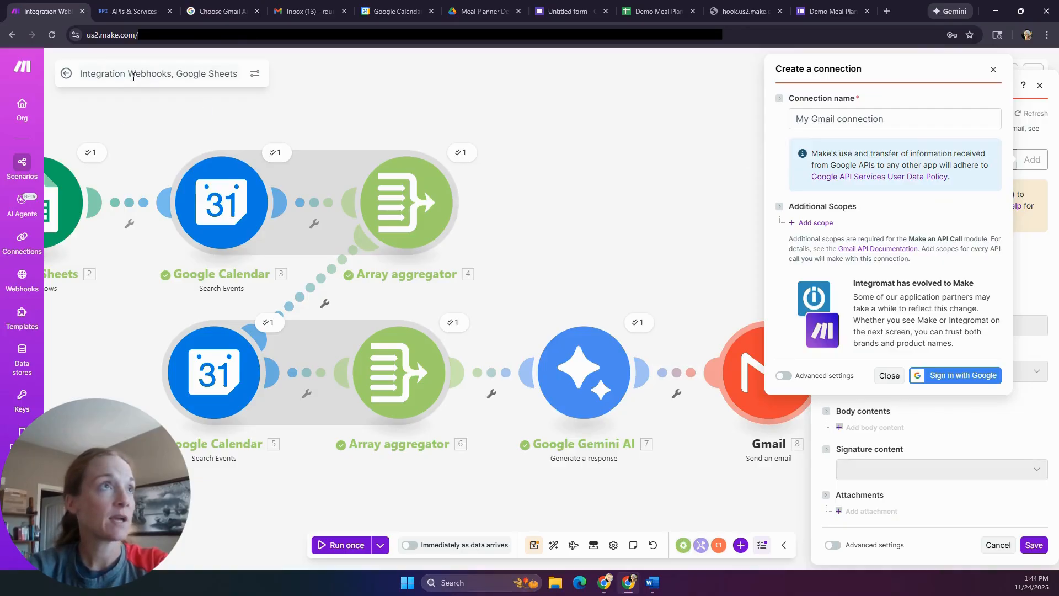
pyautogui.click(133, 10)
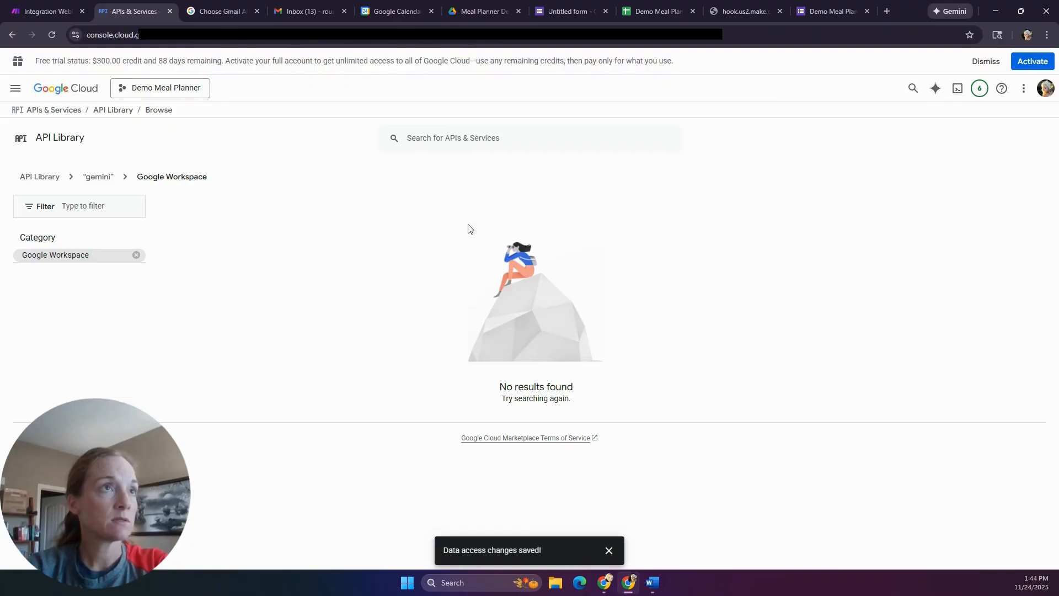
# - Return to the API Library and enable the Gmail API for the Demo Meal Planner project
pyautogui.click(123, 114)
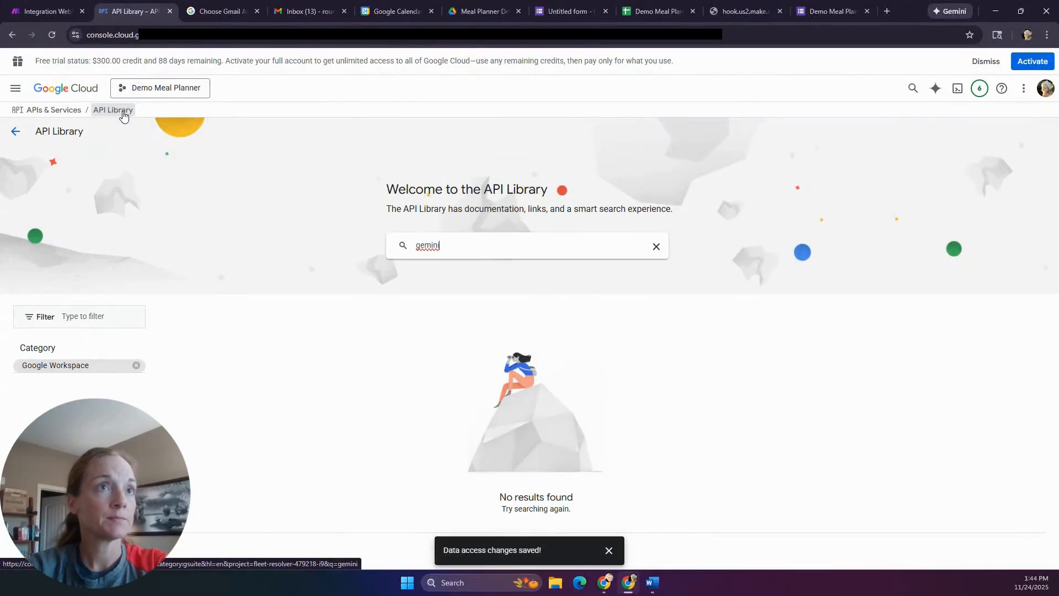
pyautogui.click(657, 246)
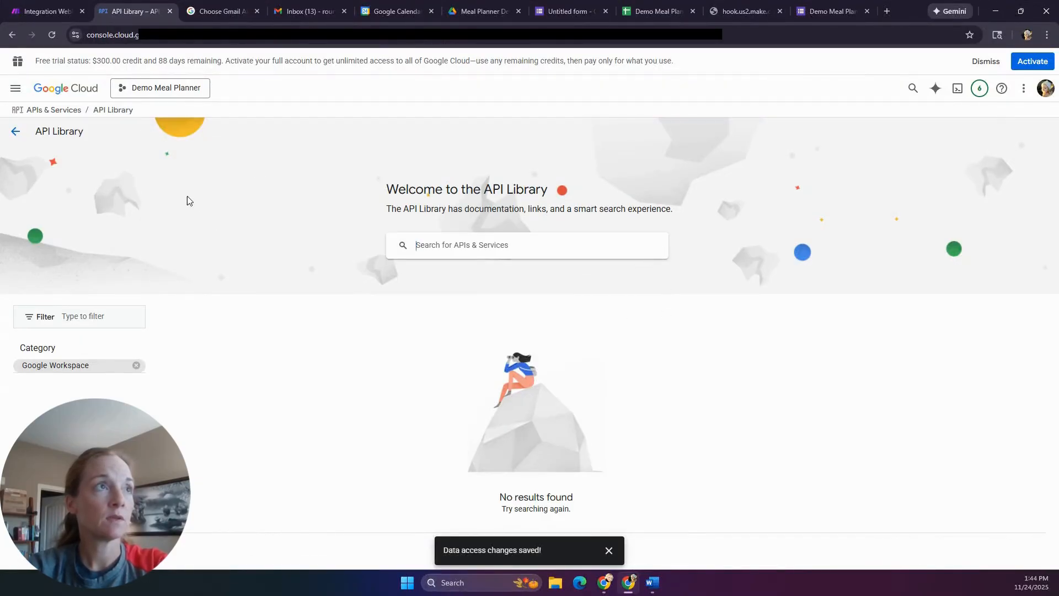
pyautogui.click(114, 110)
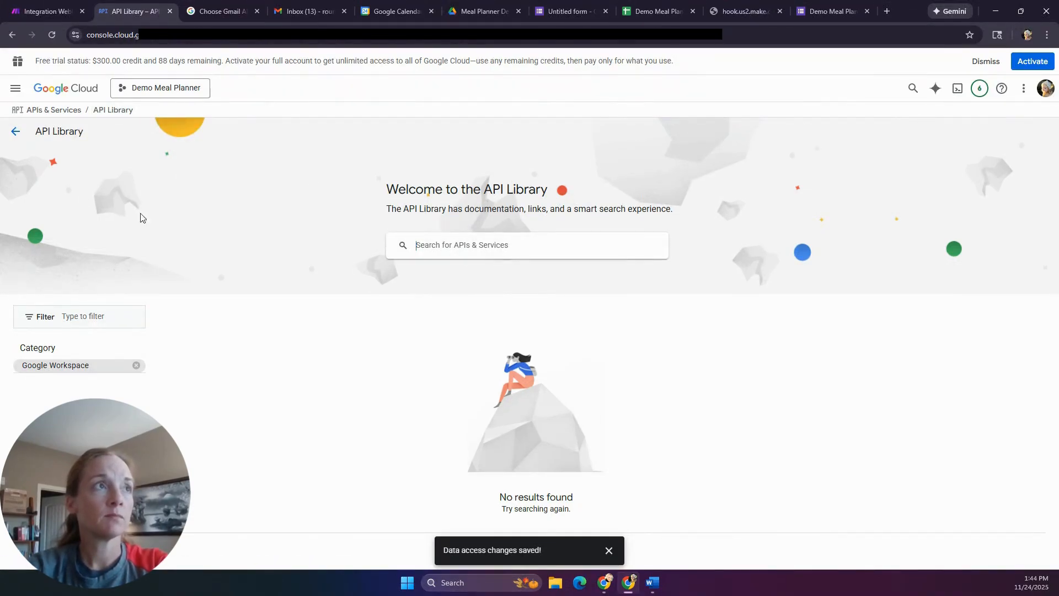
pyautogui.click(15, 88)
pyautogui.moveTo(22, 112)
pyautogui.moveTo(108, 314)
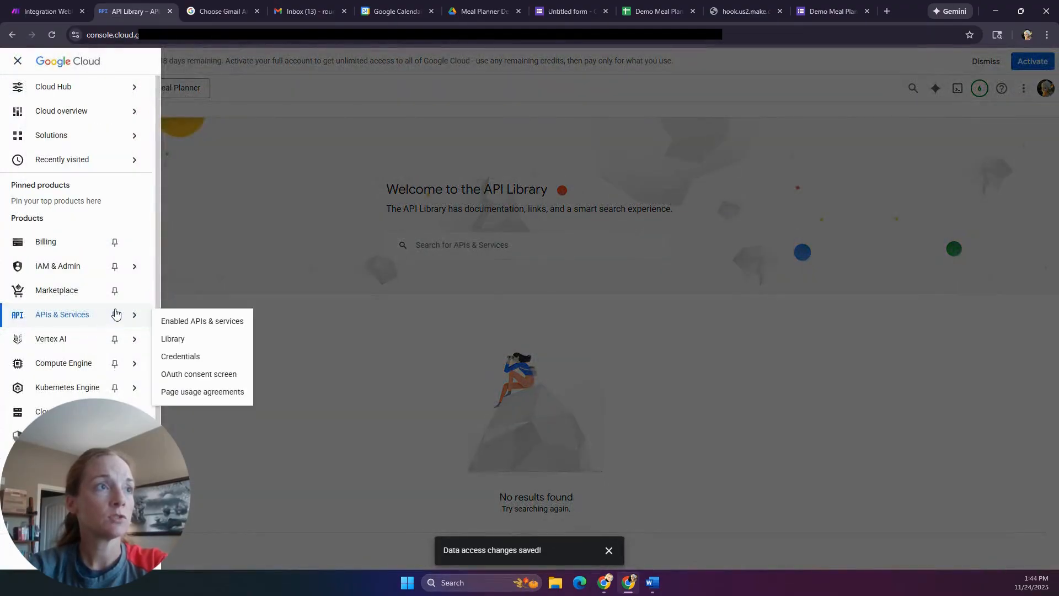
pyautogui.click(172, 343)
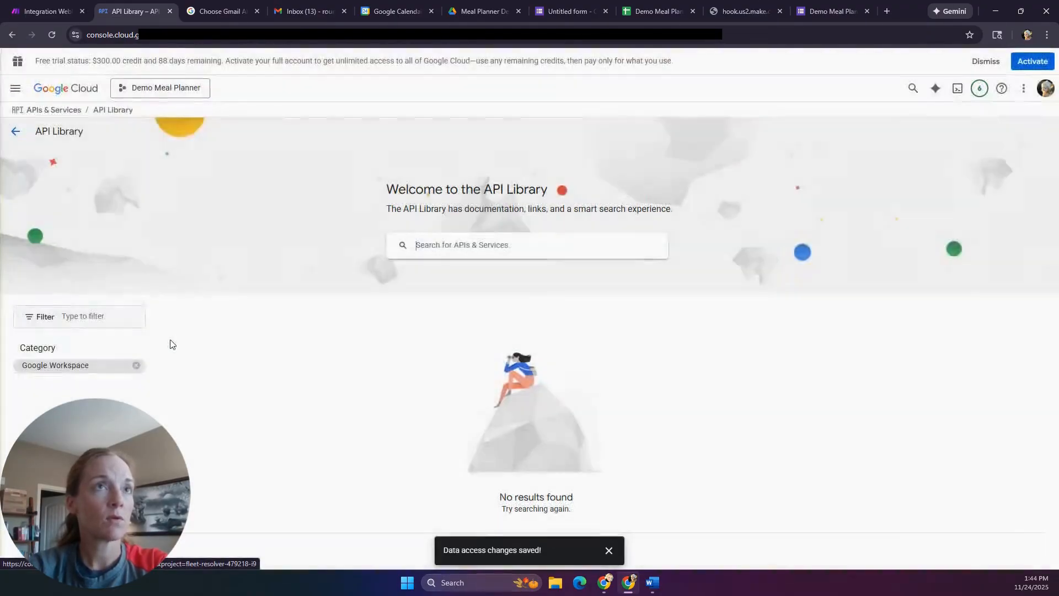
pyautogui.scroll(-8, 656, 404)
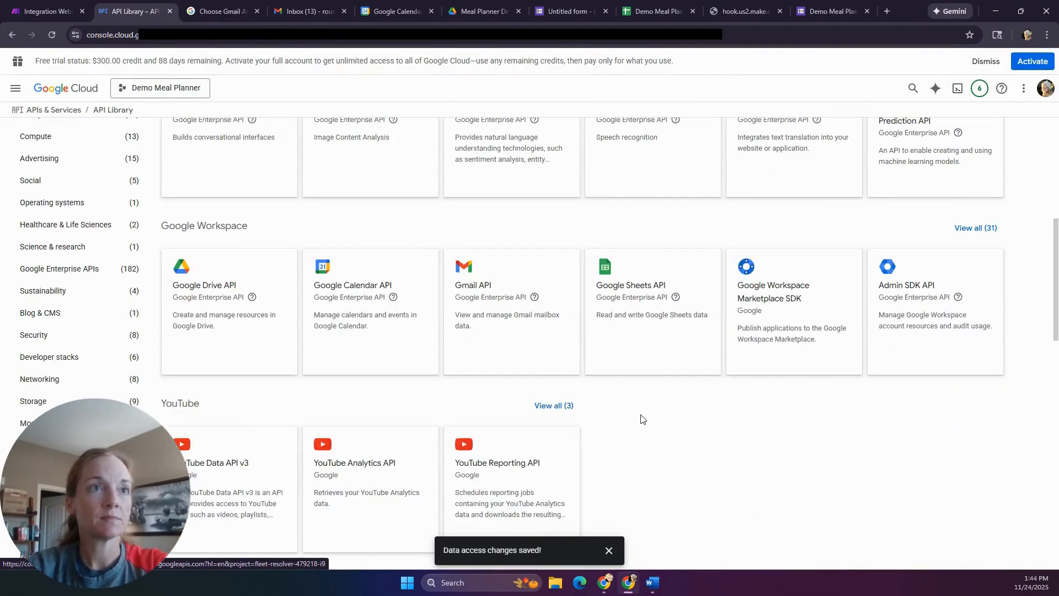
pyautogui.click(491, 307)
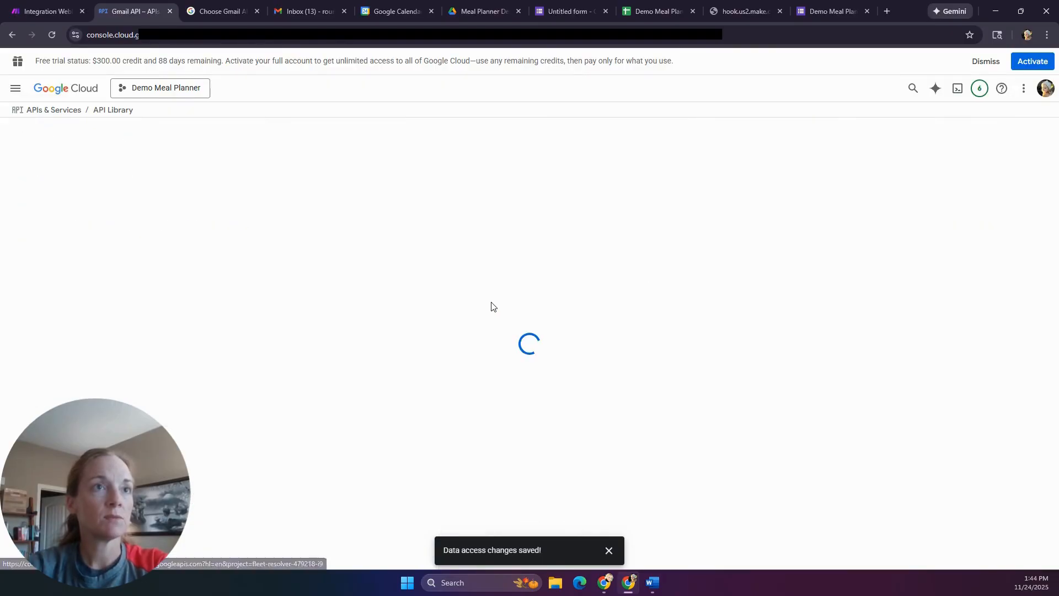
pyautogui.click(128, 232)
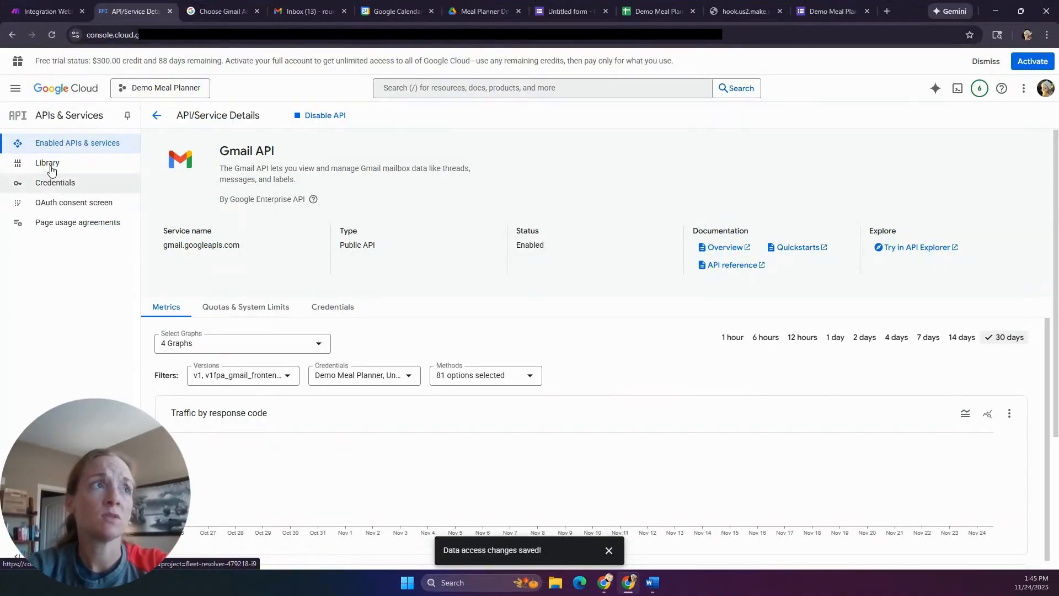
# - Go to the project's Credentials and choose Create credentials > OAuth client ID
pyautogui.click(53, 183)
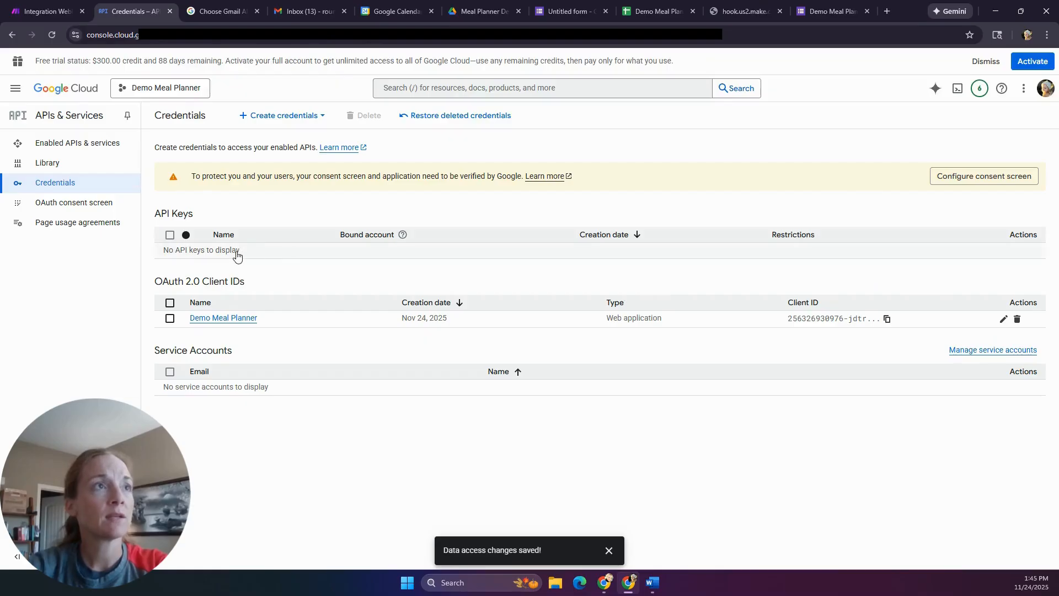
pyautogui.click(286, 125)
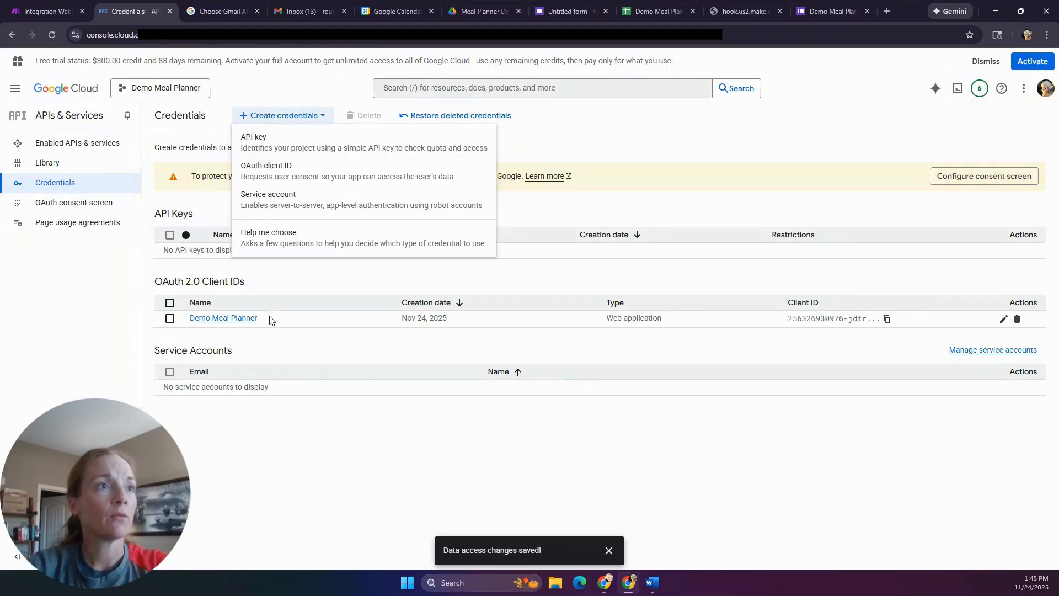
pyautogui.click(291, 354)
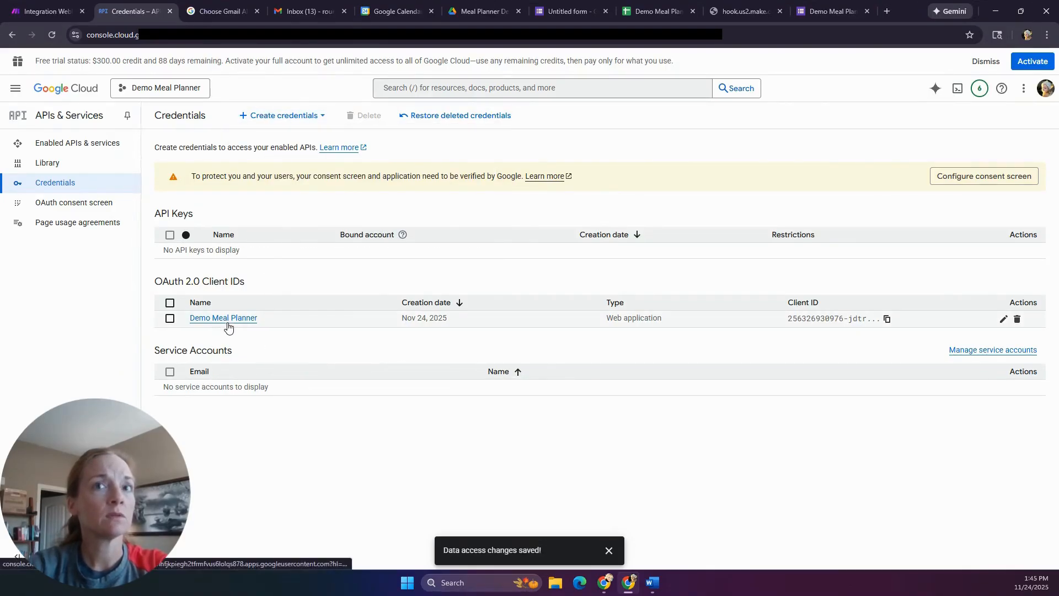
pyautogui.click(322, 117)
pyautogui.click(244, 119)
pyautogui.click(246, 121)
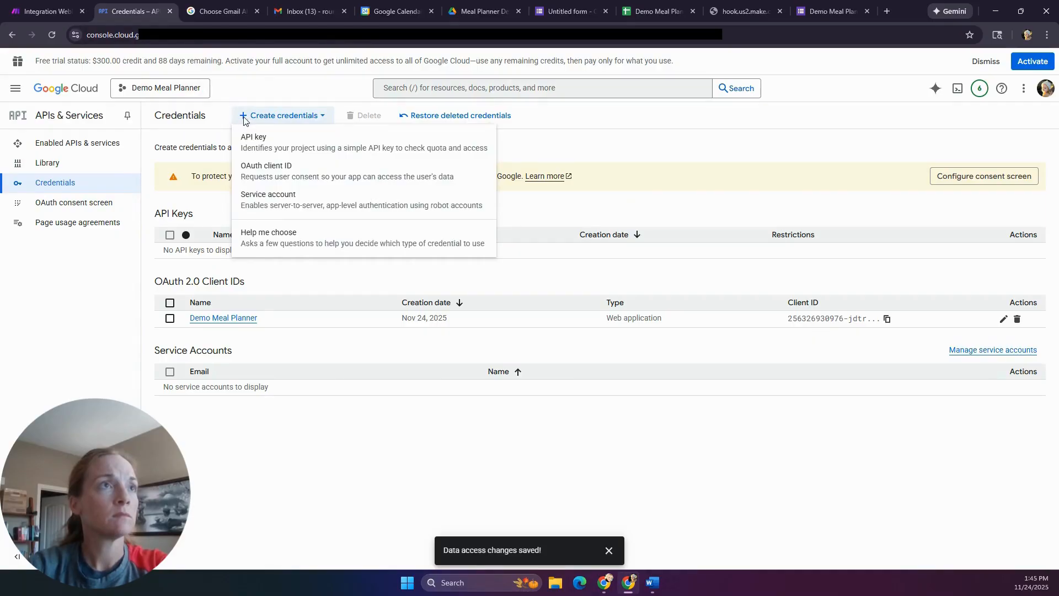
pyautogui.click(259, 180)
# - Make the OAuth client a web application named 'Demo Meal Planner Gmail'
pyautogui.click(393, 219)
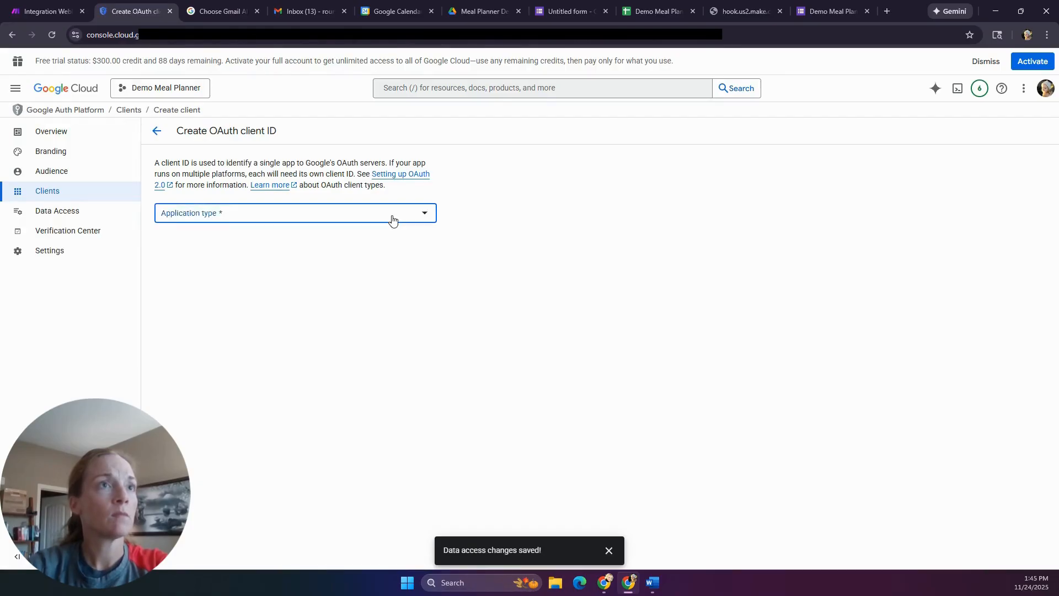
pyautogui.click(243, 221)
pyautogui.click(232, 248)
pyautogui.press('BackSpace')
pyautogui.press('BackSpace')
pyautogui.press('BackSpace')
pyautogui.press('BackSpace')
pyautogui.press('BackSpace')
pyautogui.press('BackSpace')
pyautogui.press('BackSpace')
pyautogui.press('BackSpace')
pyautogui.press('BackSpace')
pyautogui.press('BackSpace')
pyautogui.press('BackSpace')
pyautogui.press('BackSpace')
pyautogui.write('Demo Meal Planner Gmail')
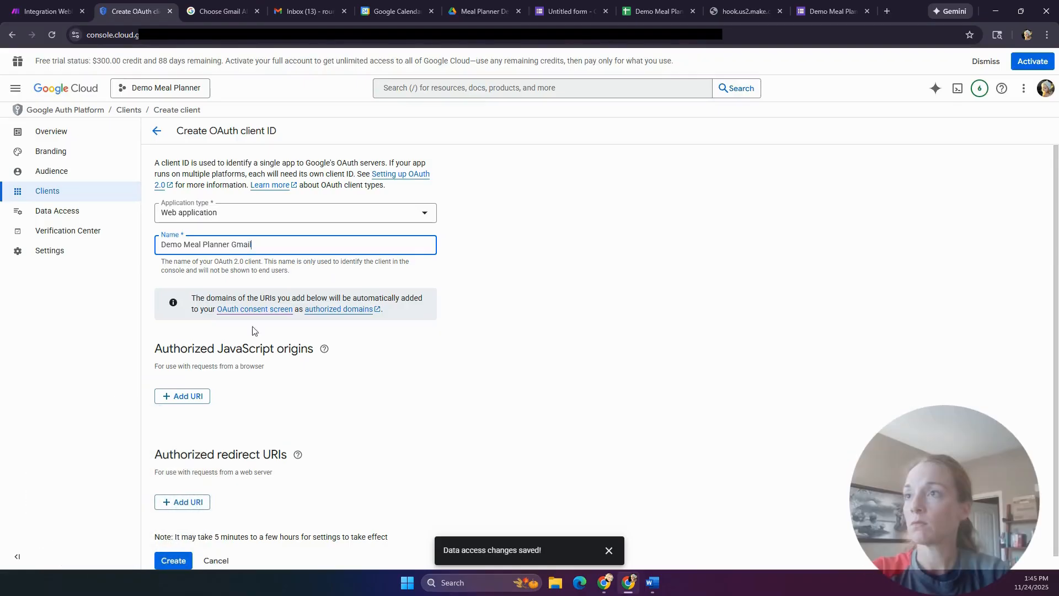
pyautogui.click(312, 411)
pyautogui.scroll(-1, 311, 414)
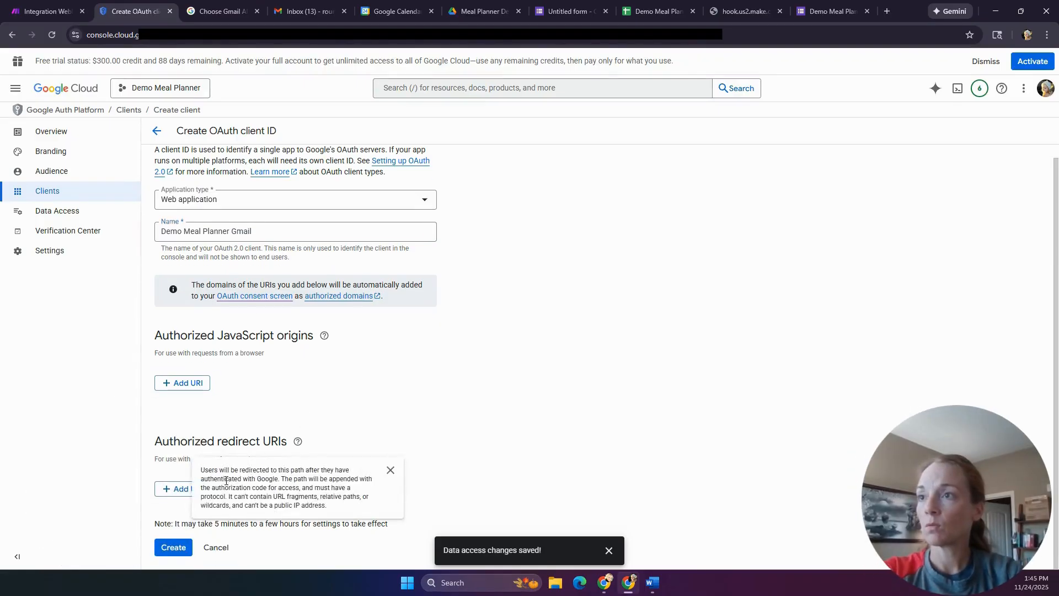
pyautogui.click(181, 489)
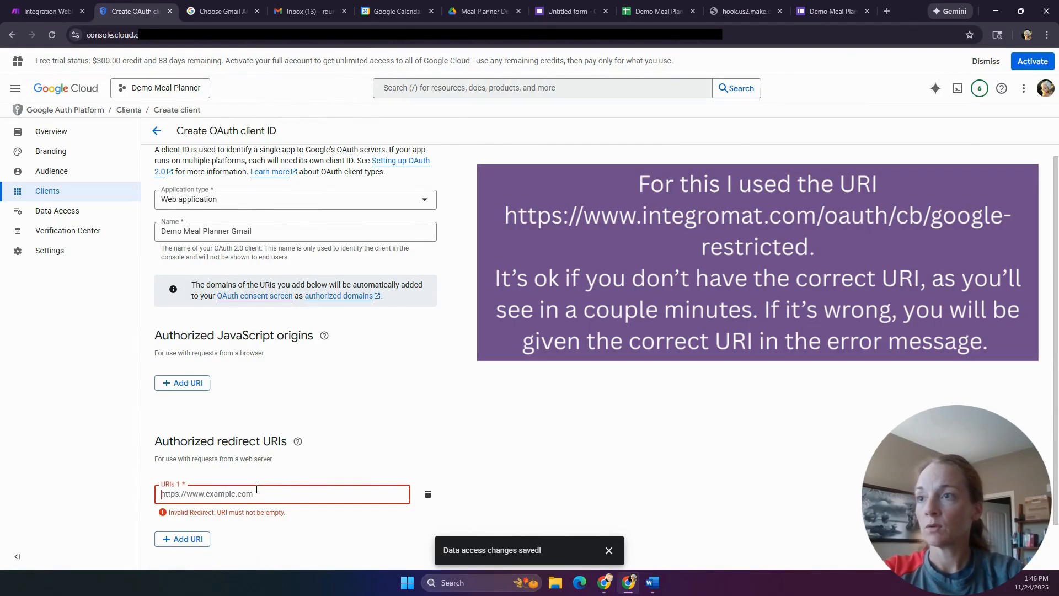
pyautogui.write('https://www.integromat.com/oauth/cb/google-restricted')
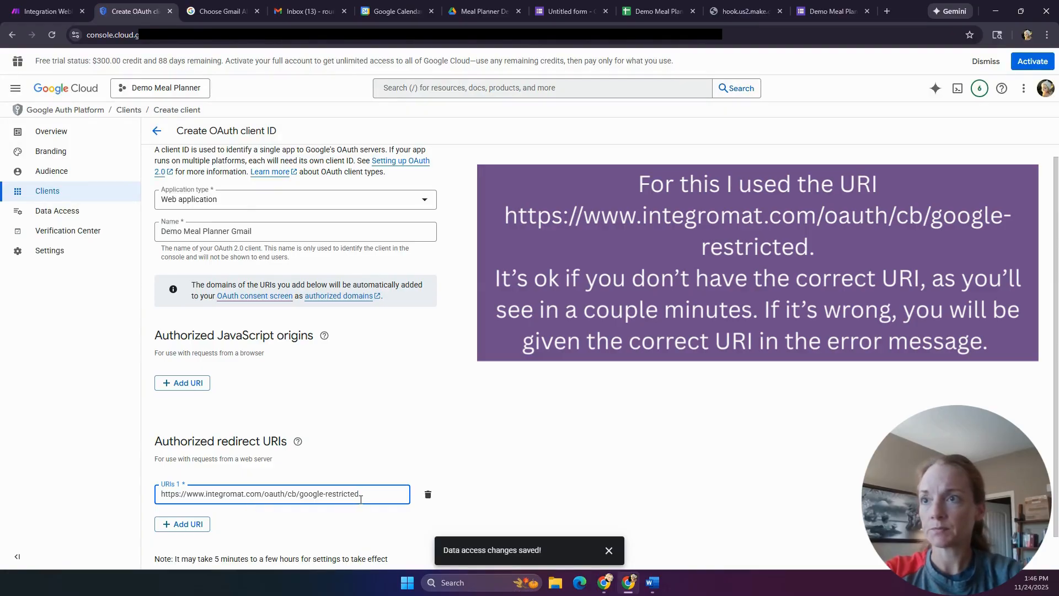
pyautogui.click(238, 532)
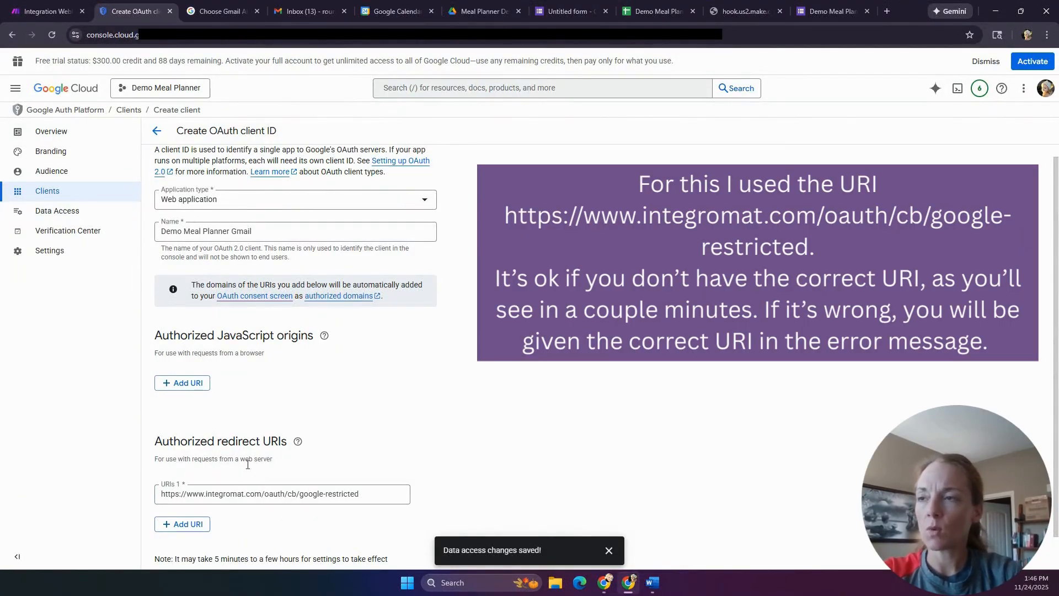
pyautogui.scroll(-1, 187, 507)
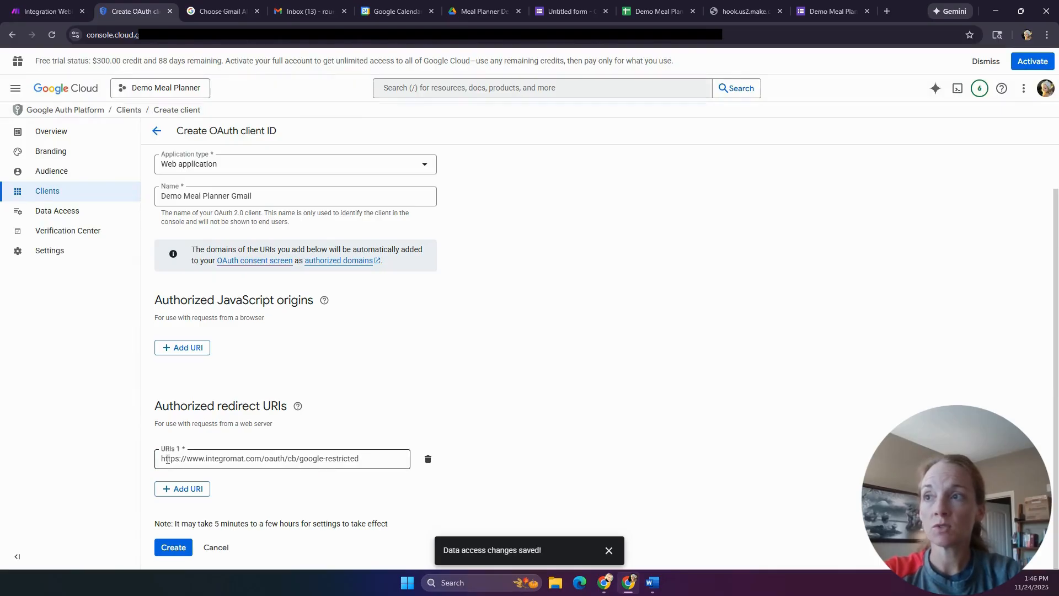
pyautogui.moveTo(161, 459); pyautogui.dragTo(323, 459)
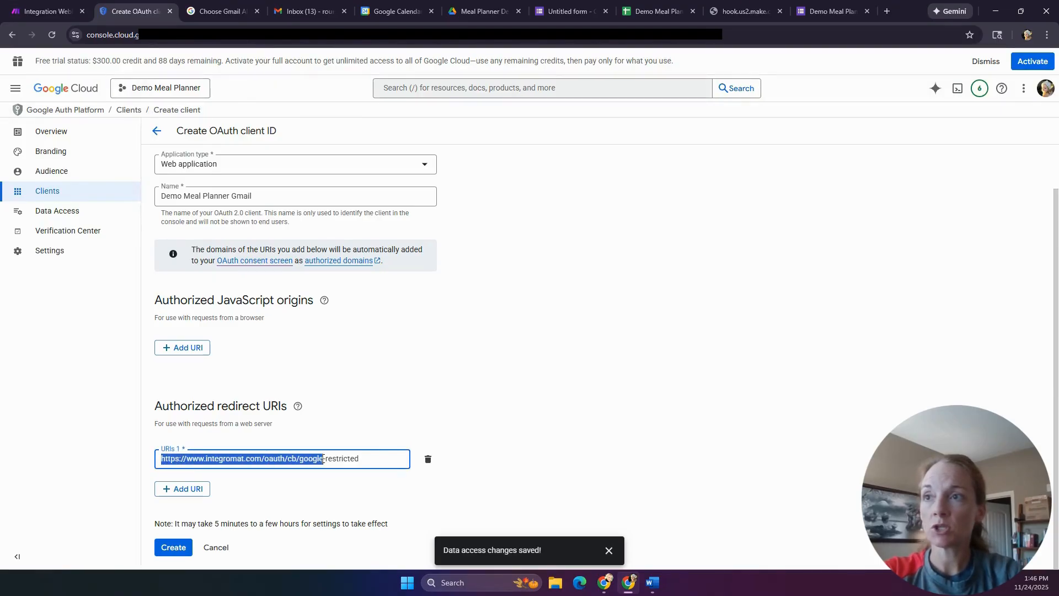
# - Create the OAuth client and copy its client secret and client ID into Word
pyautogui.click(184, 548)
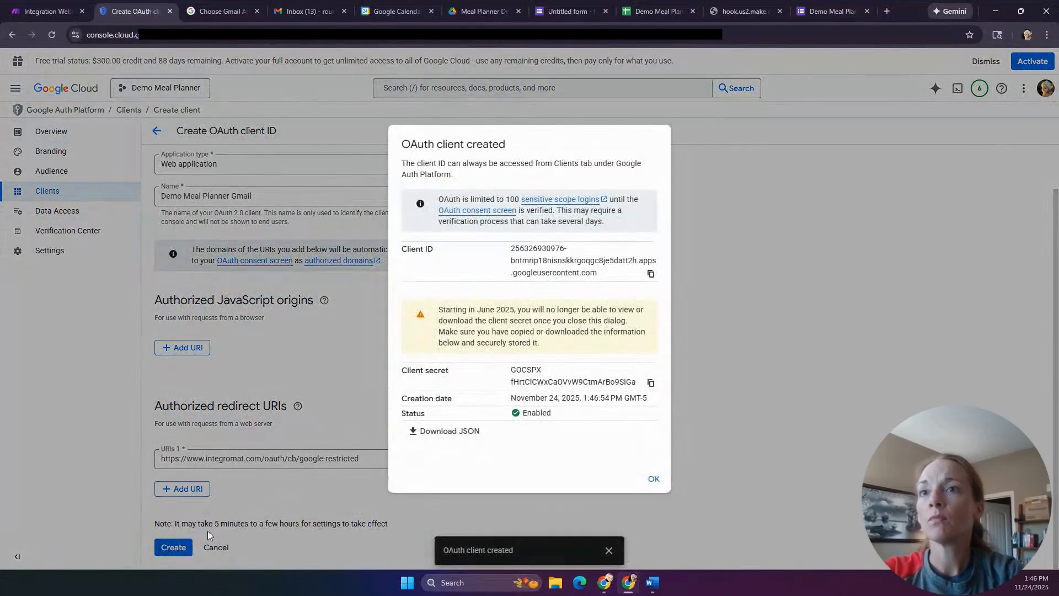
pyautogui.click(651, 384)
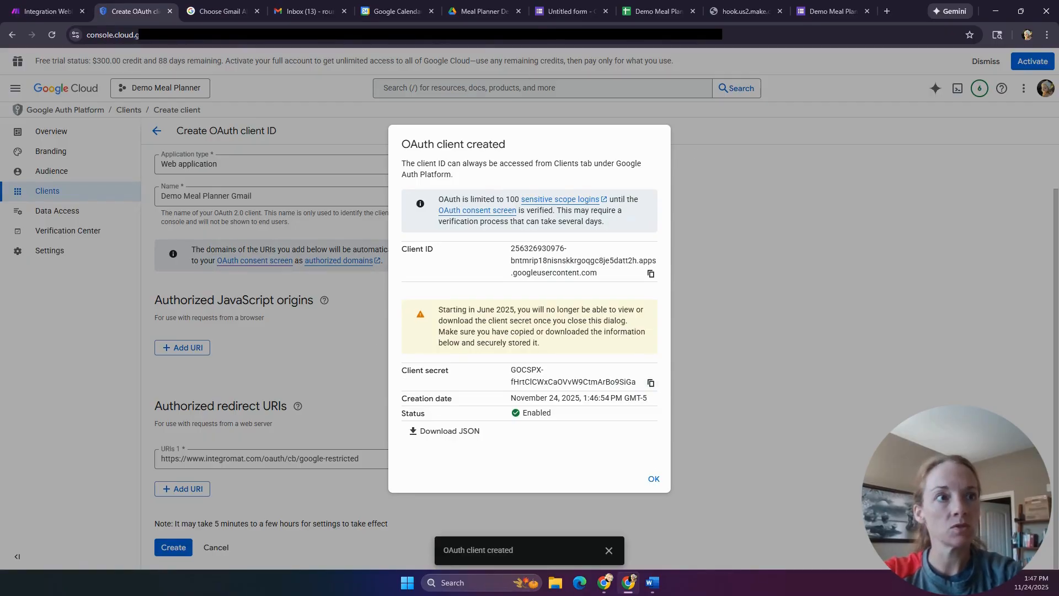
pyautogui.hotkey('alt', 'Tab')
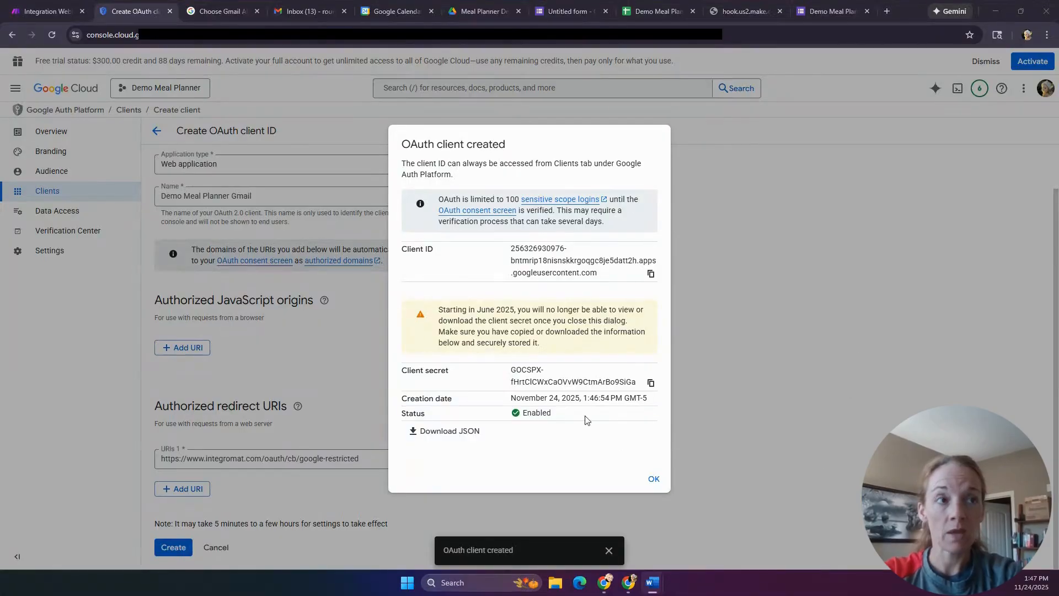
pyautogui.click(651, 274)
pyautogui.hotkey('alt', 'Tab')
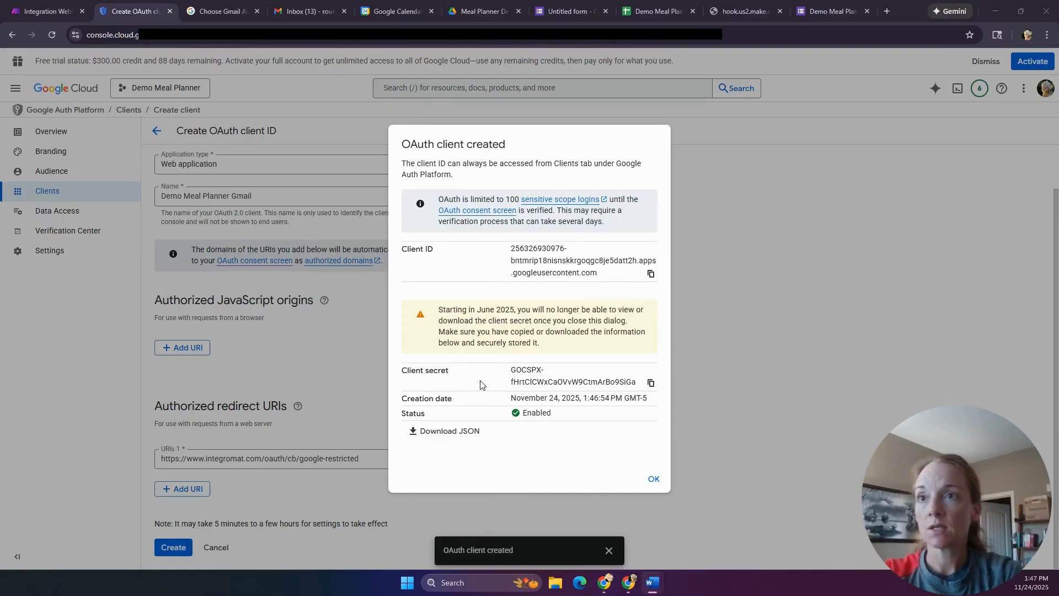
# - Open the new Demo Meal Planner Gmail client, then go to Data Access
pyautogui.click(655, 482)
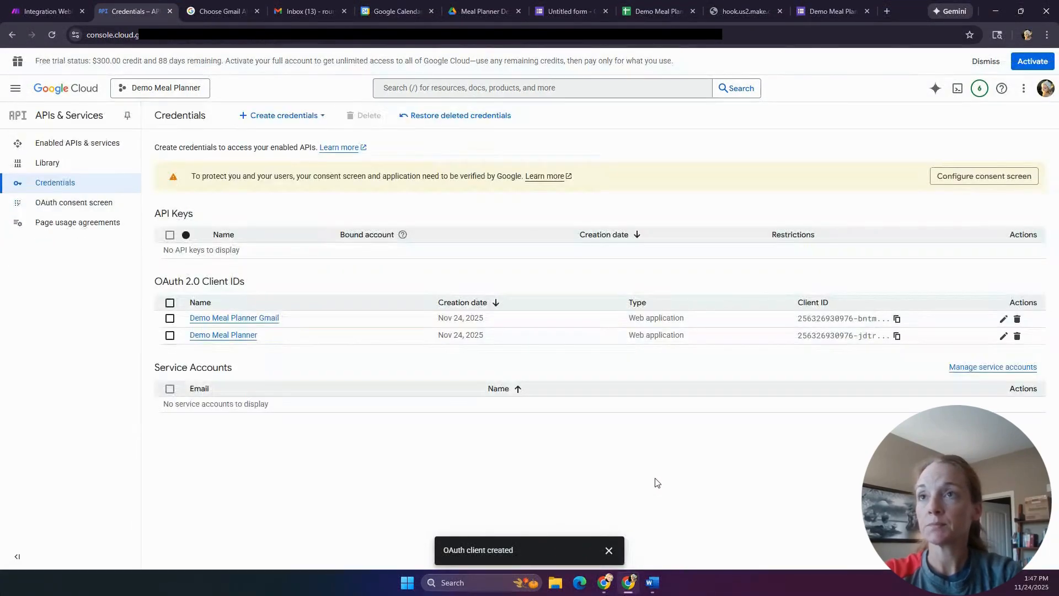
pyautogui.click(237, 320)
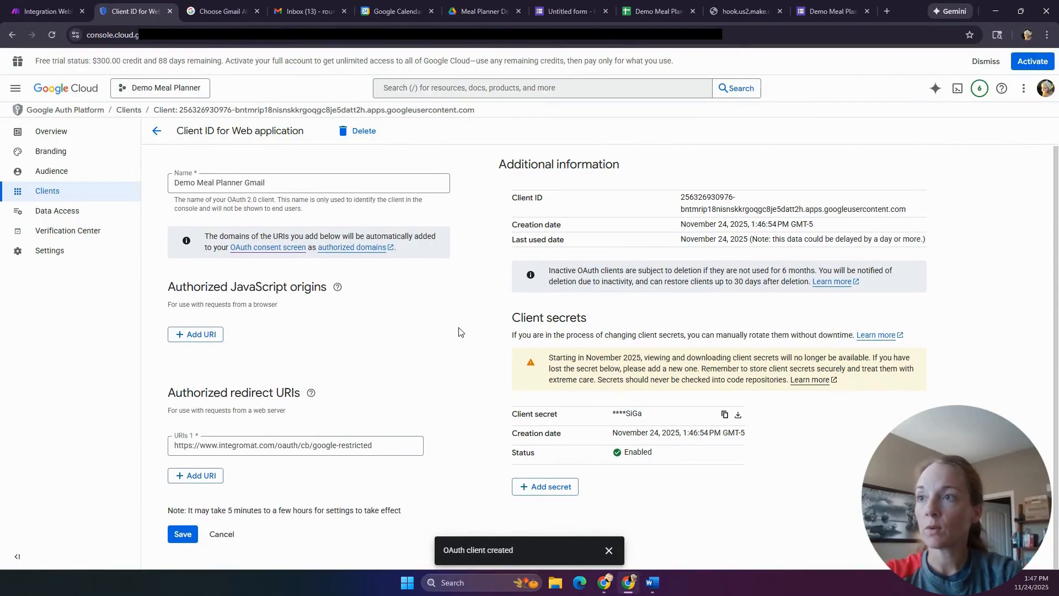
pyautogui.click(83, 219)
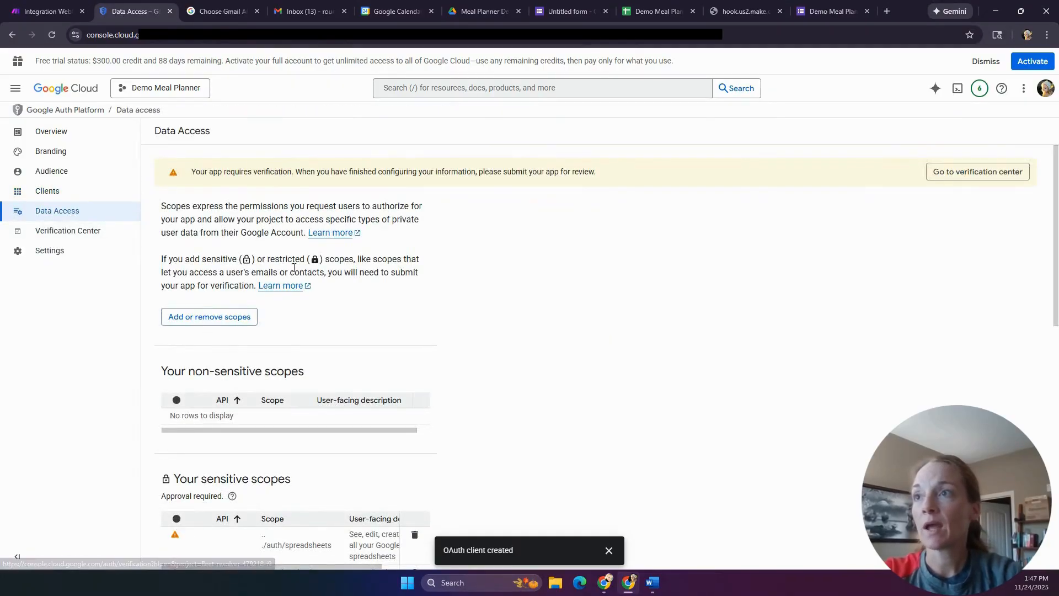
# - Open the scope list and filter it for 'gmail' to look for Gmail scopes
pyautogui.click(232, 317)
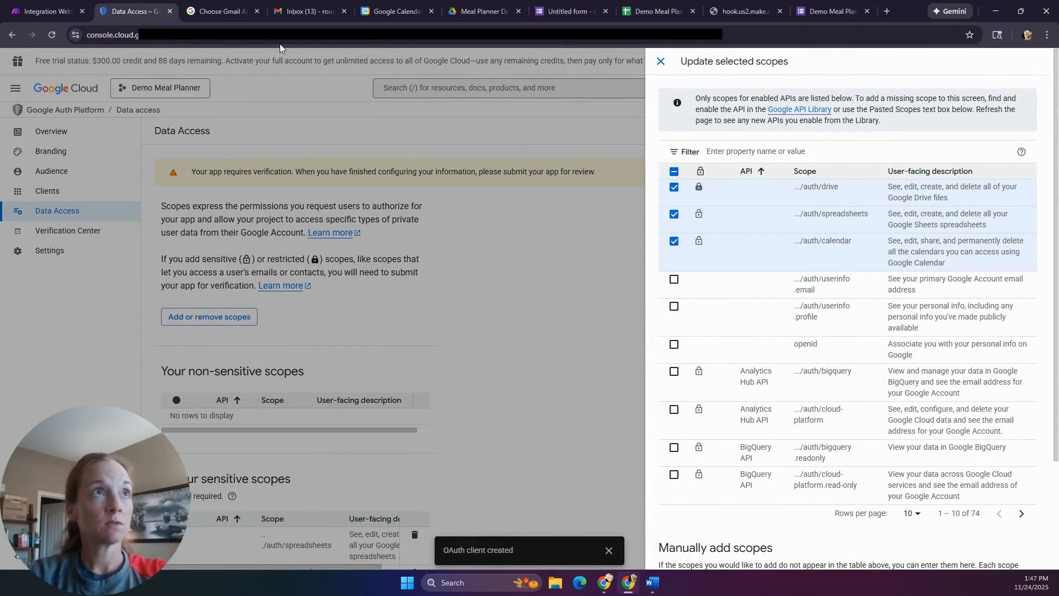
pyautogui.click(211, 11)
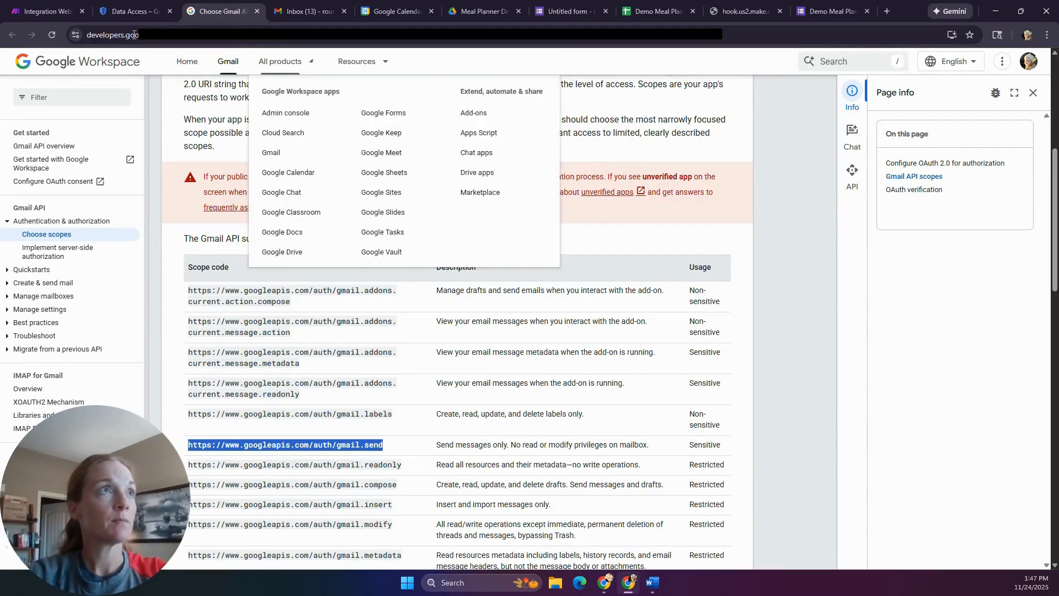
pyautogui.click(133, 17)
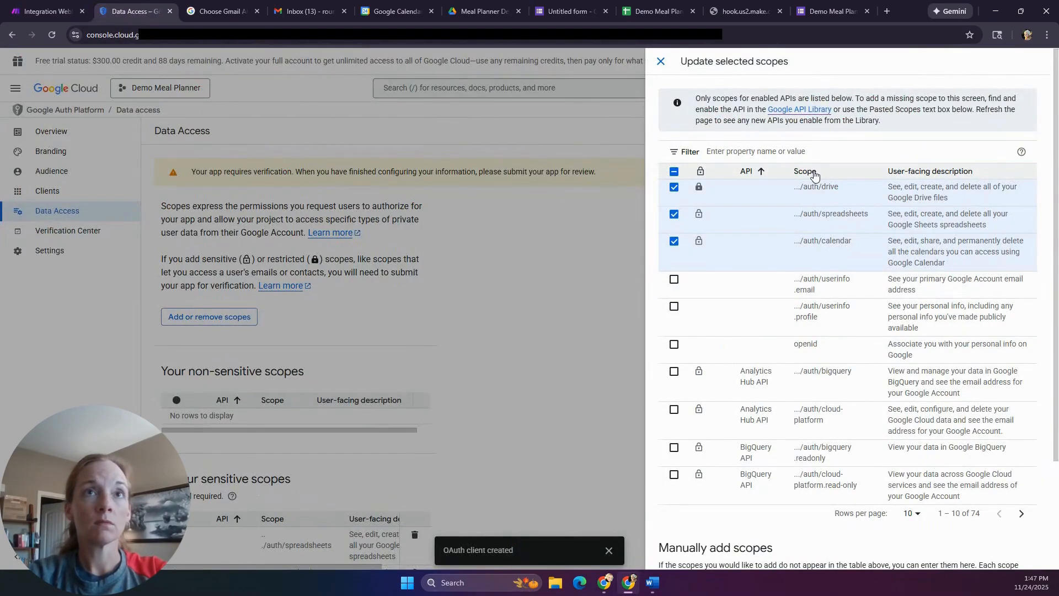
pyautogui.click(814, 151)
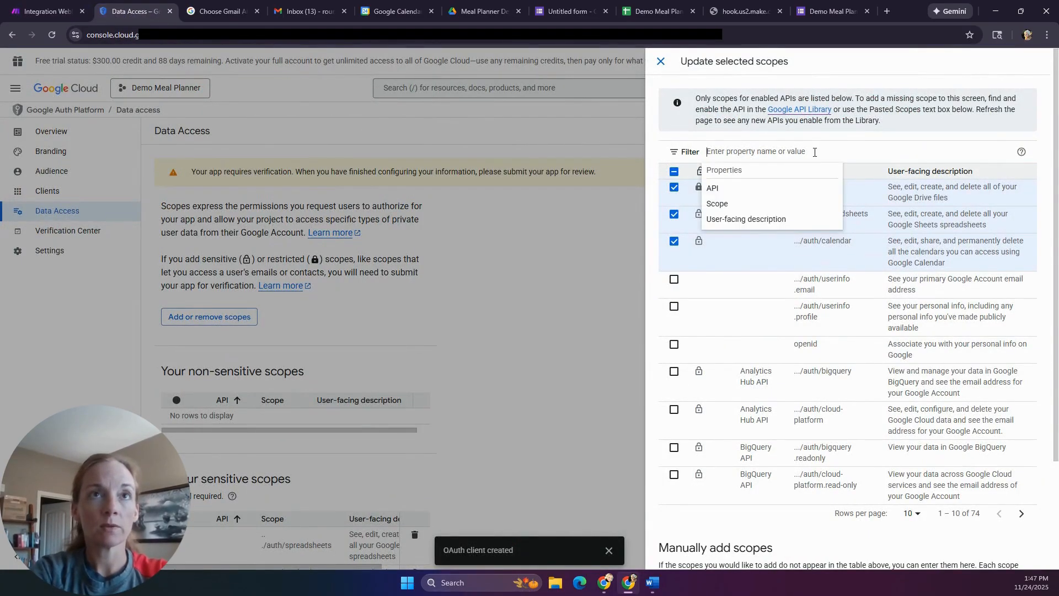
pyautogui.write('gmail')
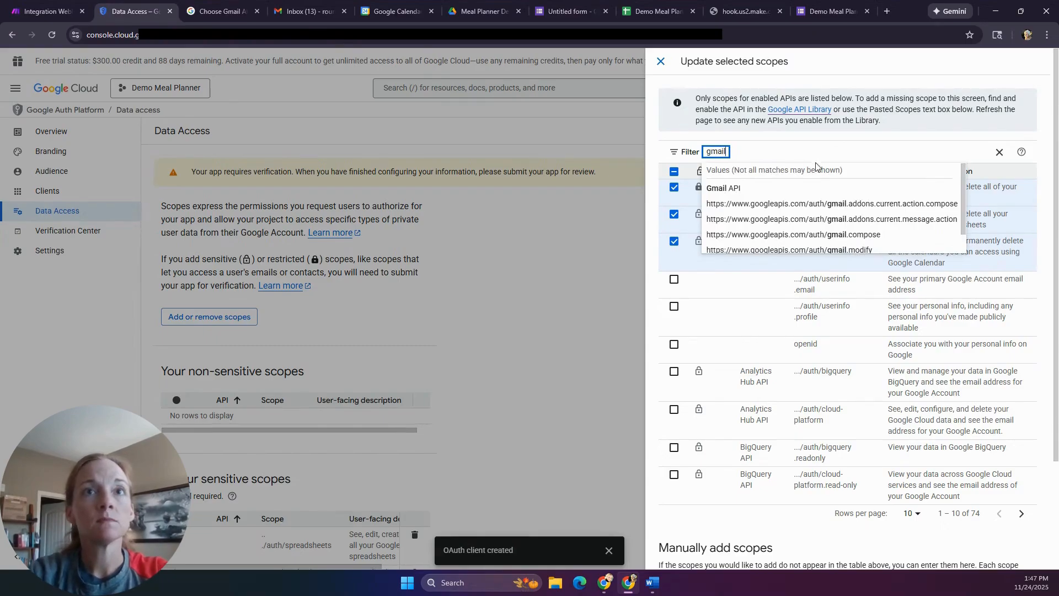
pyautogui.scroll(-1, 917, 234)
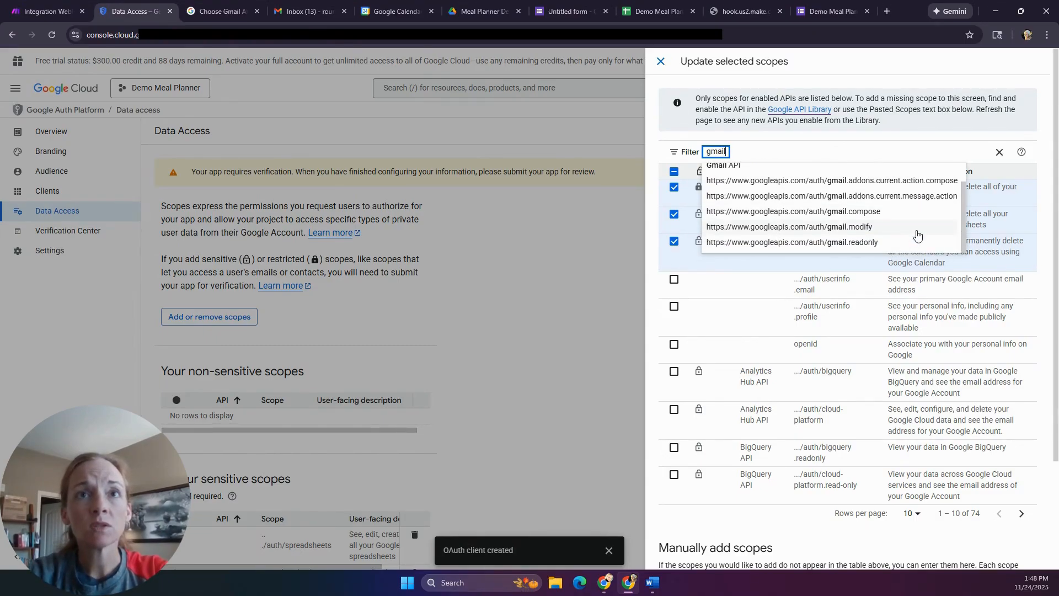
pyautogui.scroll(2, 917, 234)
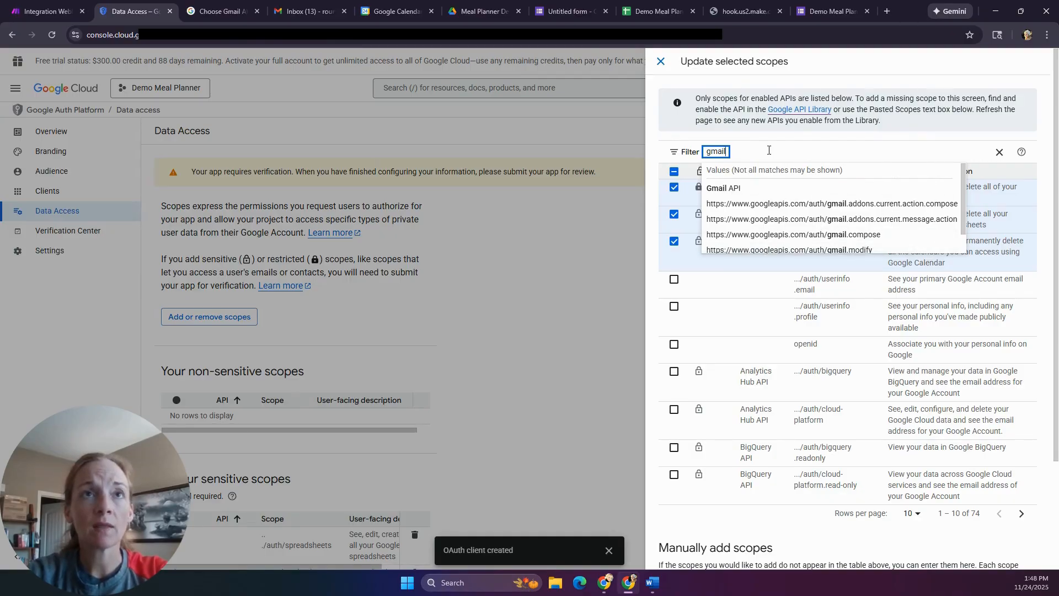
pyautogui.click(999, 152)
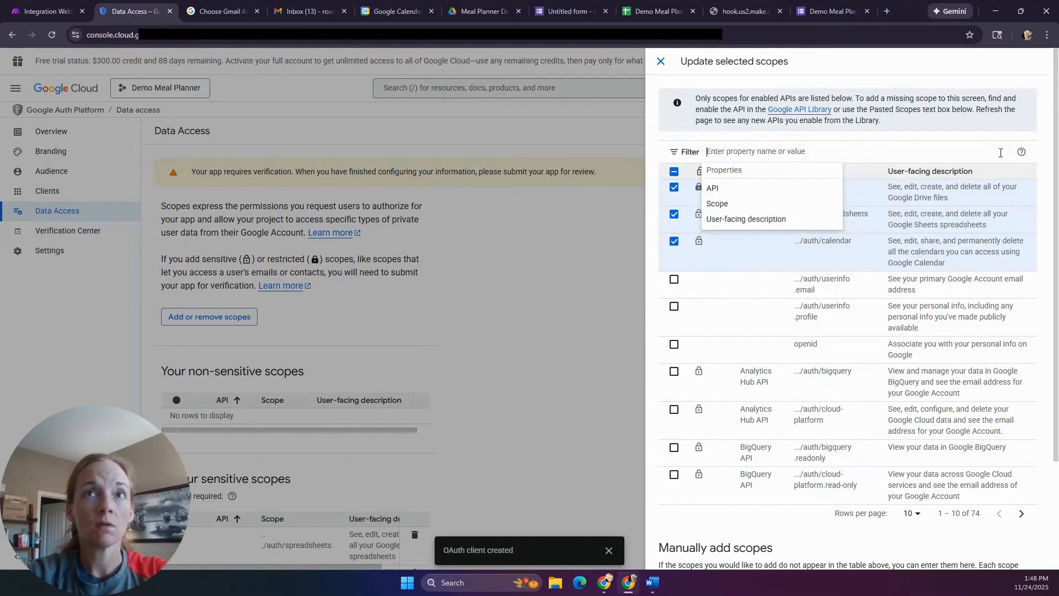
pyautogui.click(223, 10)
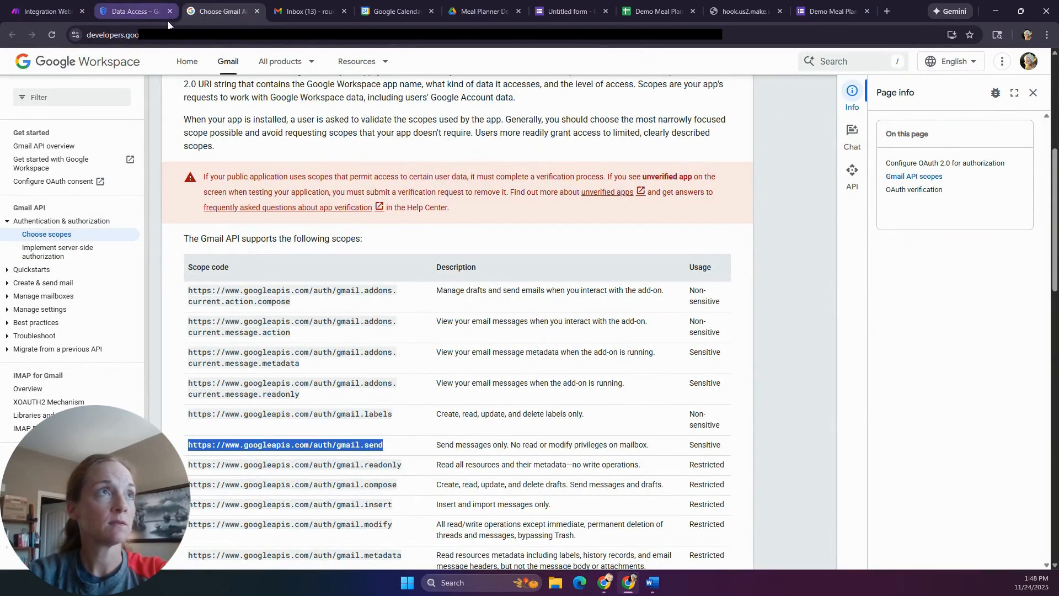
pyautogui.click(150, 12)
# - Manually add the gmail.send scope URL to the scope table
pyautogui.scroll(-3, 805, 508)
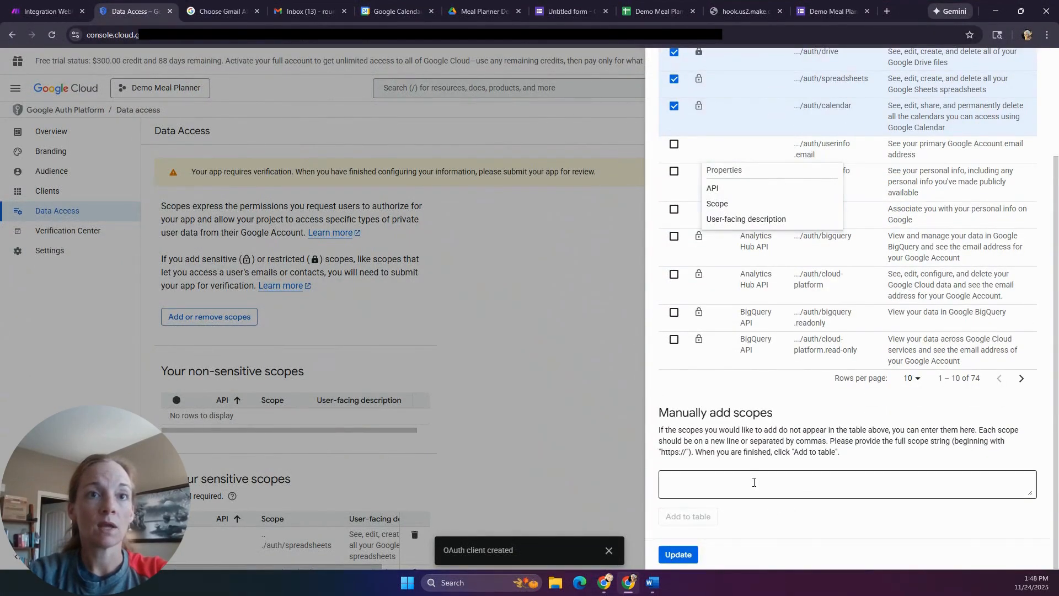
pyautogui.click(753, 478)
pyautogui.write('https://www.googleapis.com/auth/gmail.send')
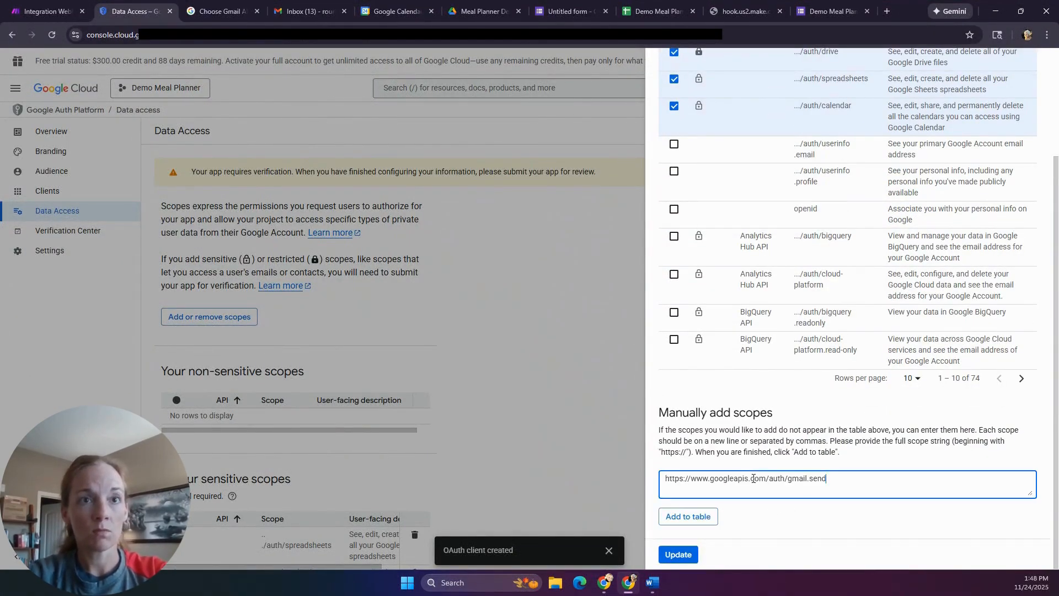
pyautogui.click(702, 517)
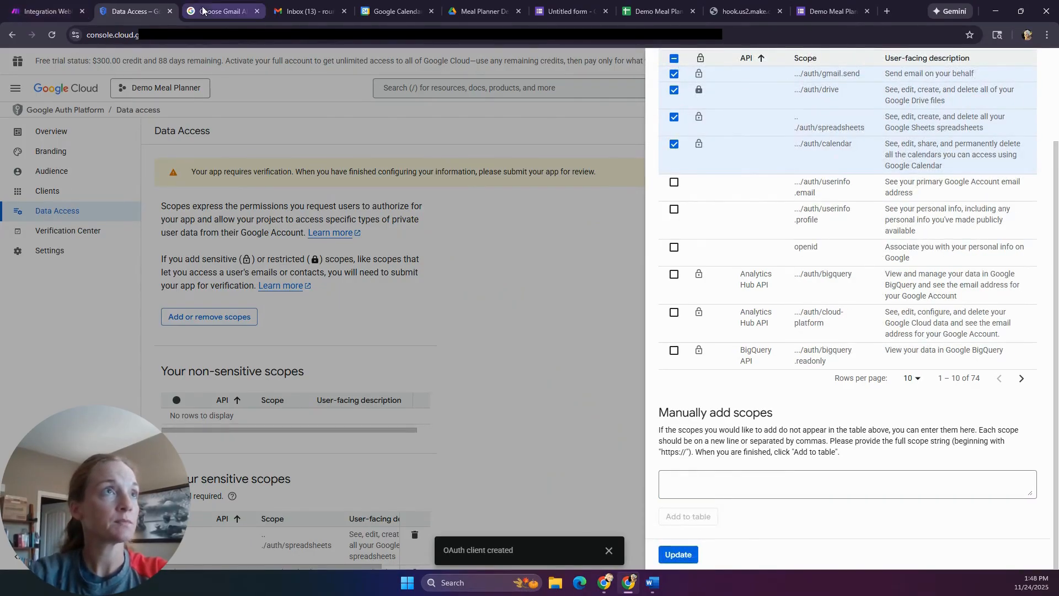
pyautogui.click(227, 9)
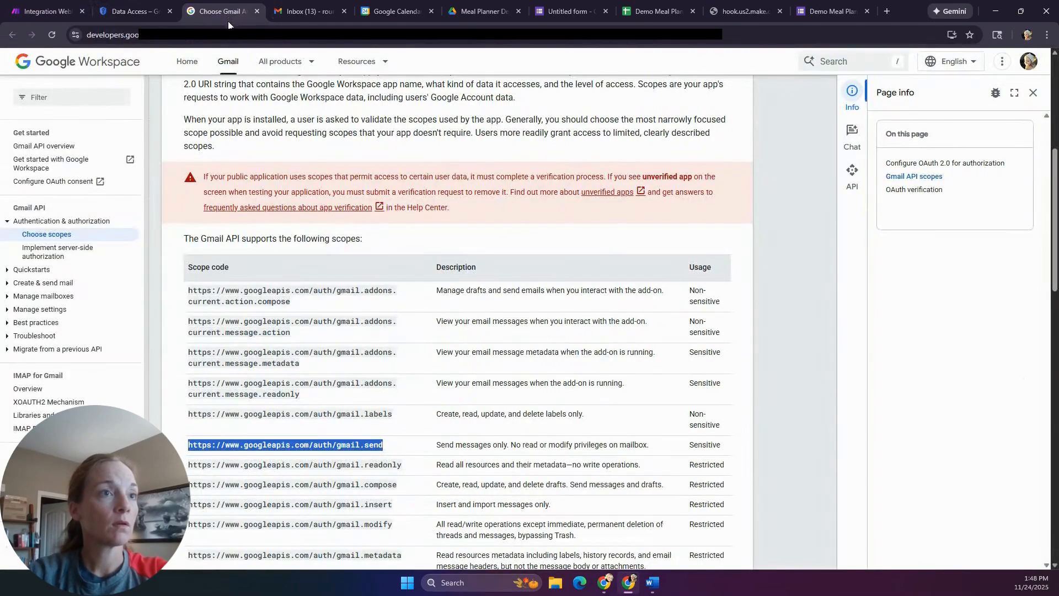
# - Find the gmail.compose scope URL in the docs and add it to the scope table
pyautogui.click(380, 416)
pyautogui.hotkey('ctrl', 'f')
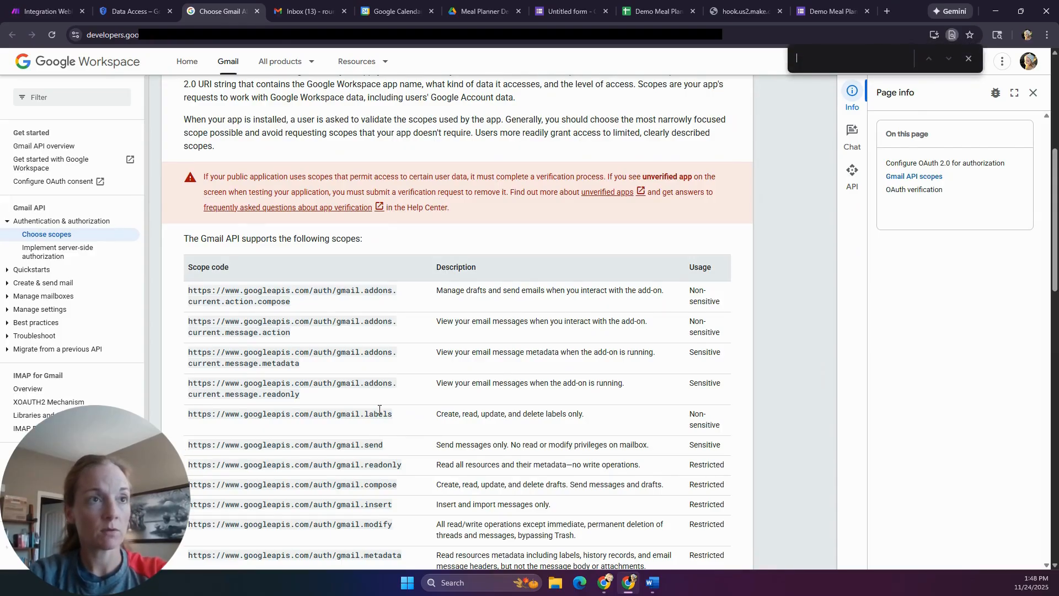
pyautogui.write('compose')
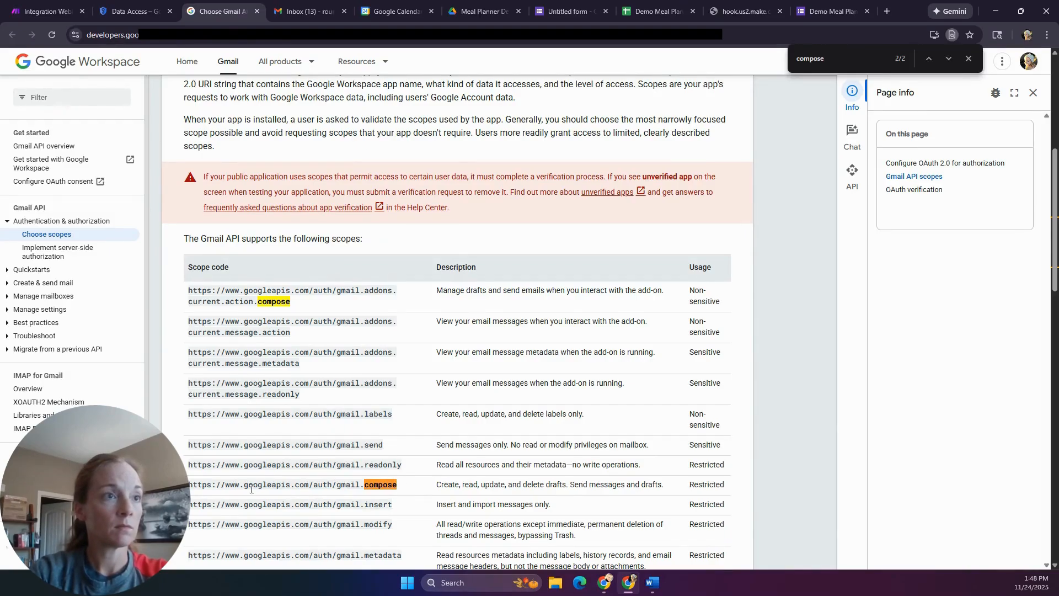
pyautogui.moveTo(189, 486); pyautogui.dragTo(395, 483)
pyautogui.hotkey('ctrl', 'c')
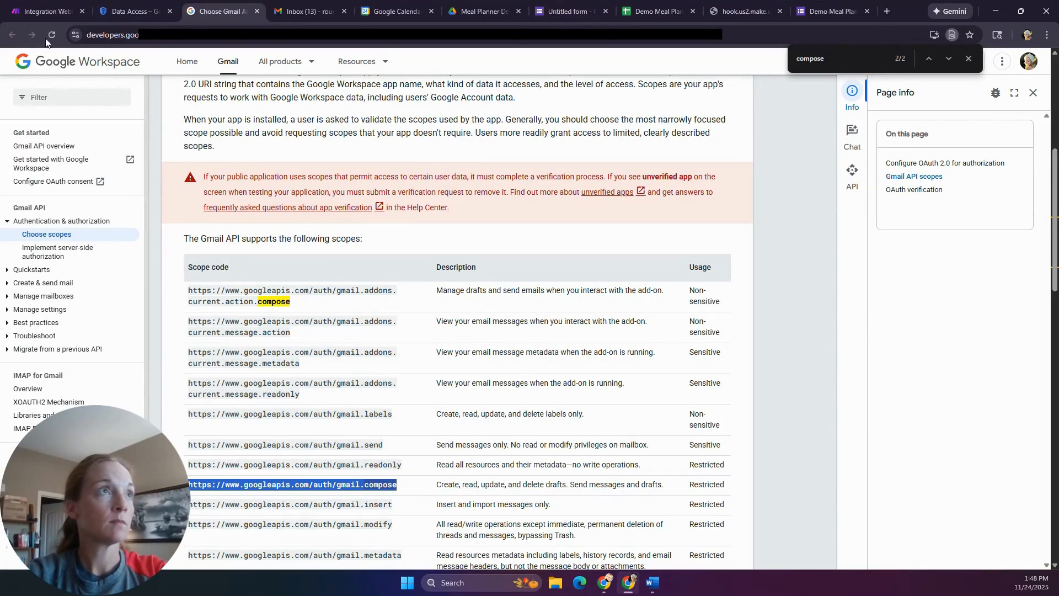
pyautogui.click(140, 11)
pyautogui.click(767, 480)
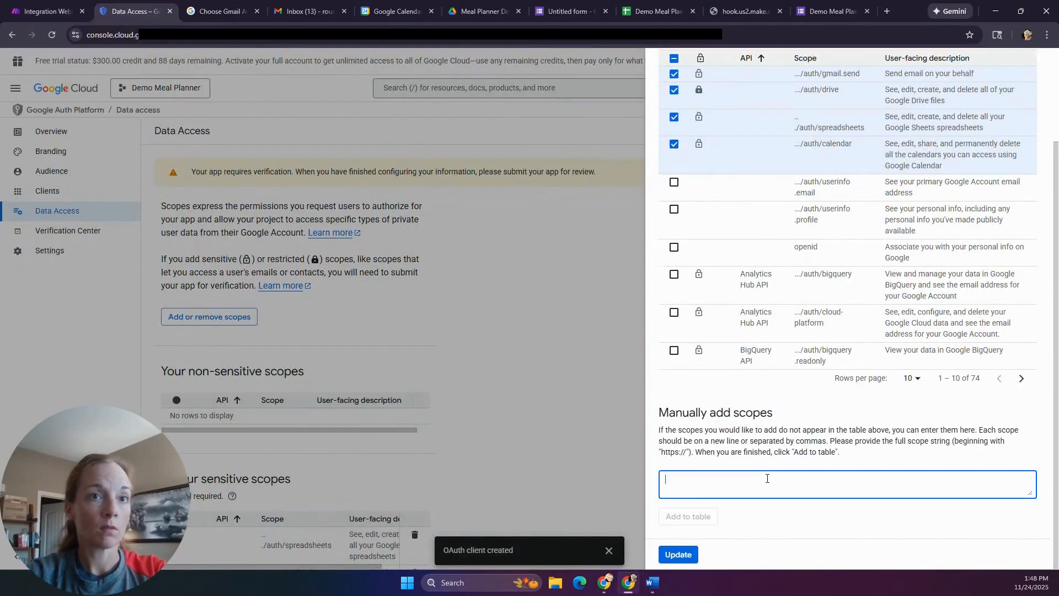
pyautogui.hotkey('ctrl', 'v')
pyautogui.click(696, 516)
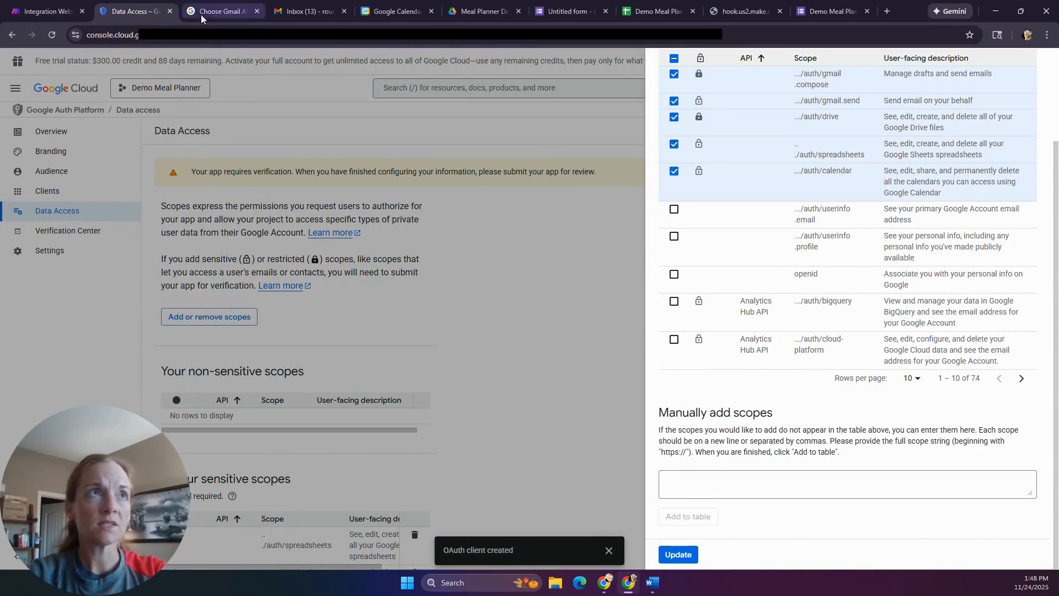
# - Add the gmail.labels scope URL the same way and apply the updated scopes
pyautogui.click(218, 11)
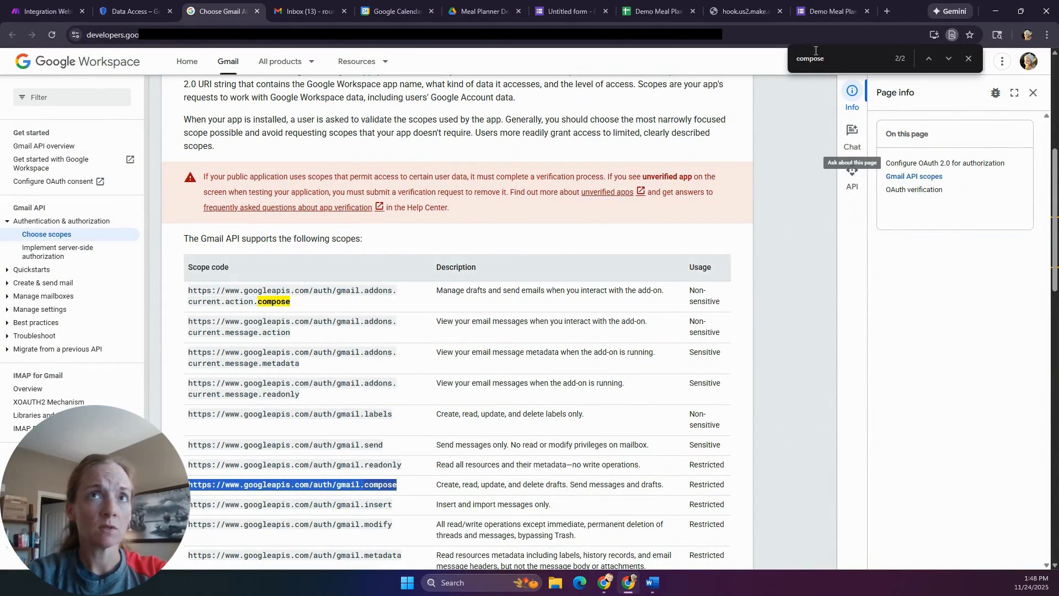
pyautogui.hotkey('ctrl', 'f')
pyautogui.write('labels')
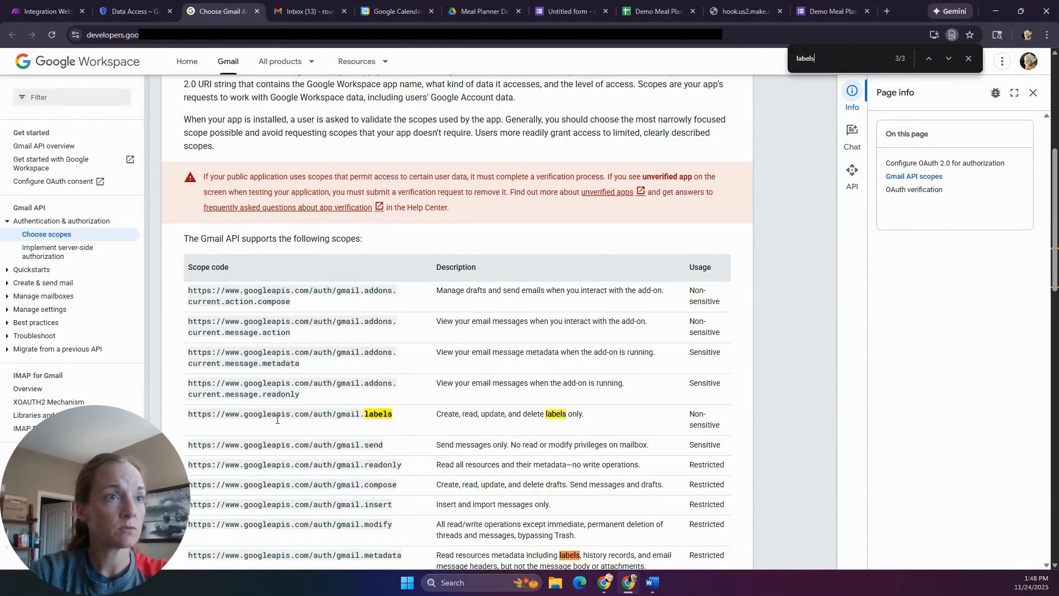
pyautogui.moveTo(400, 417); pyautogui.dragTo(189, 414)
pyautogui.hotkey('ctrl', 'c')
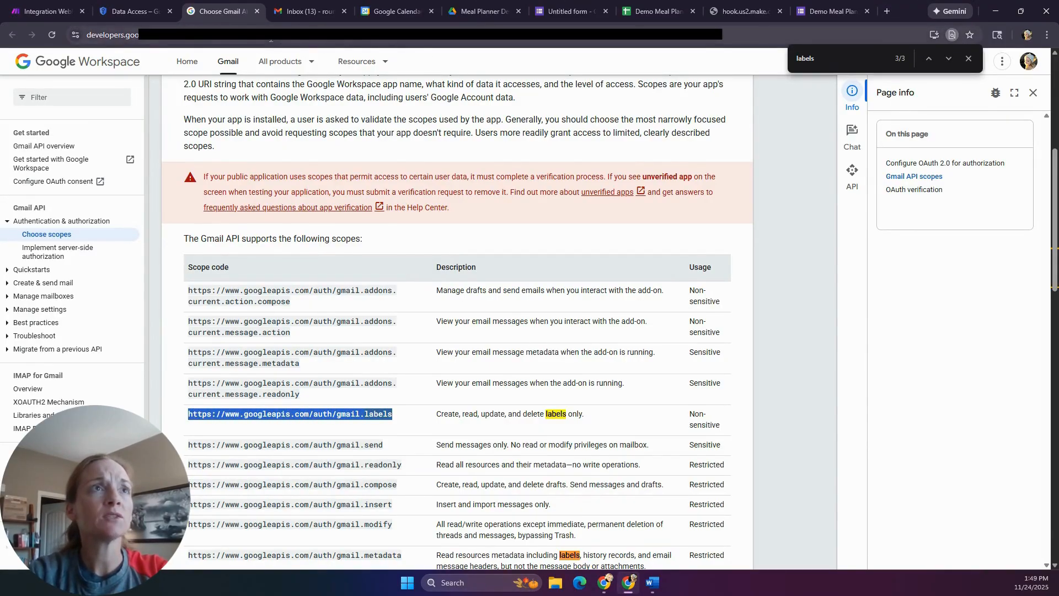
pyautogui.click(118, 12)
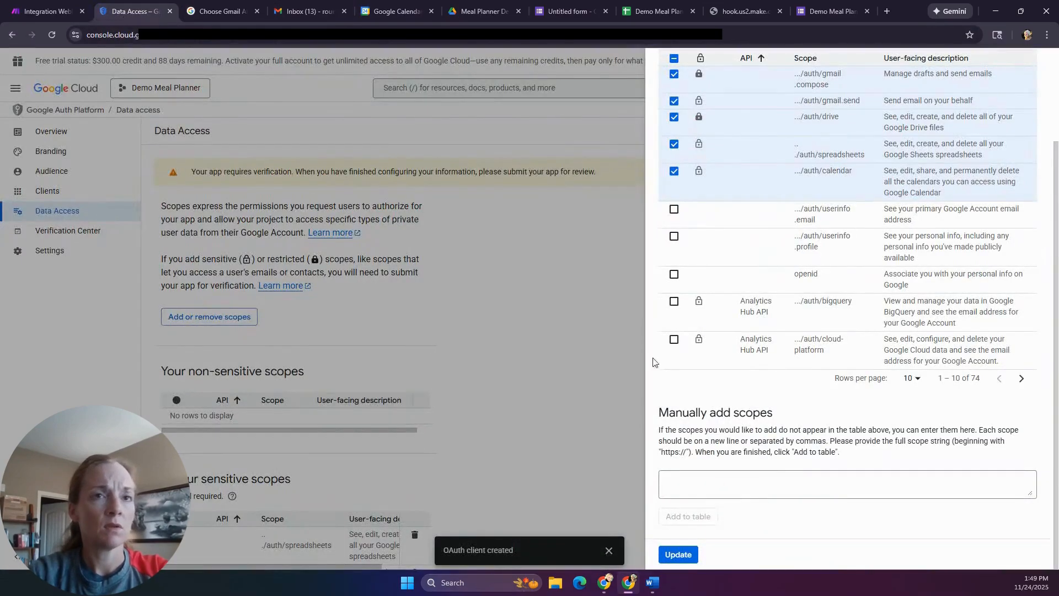
pyautogui.click(699, 484)
pyautogui.hotkey('ctrl', 'v')
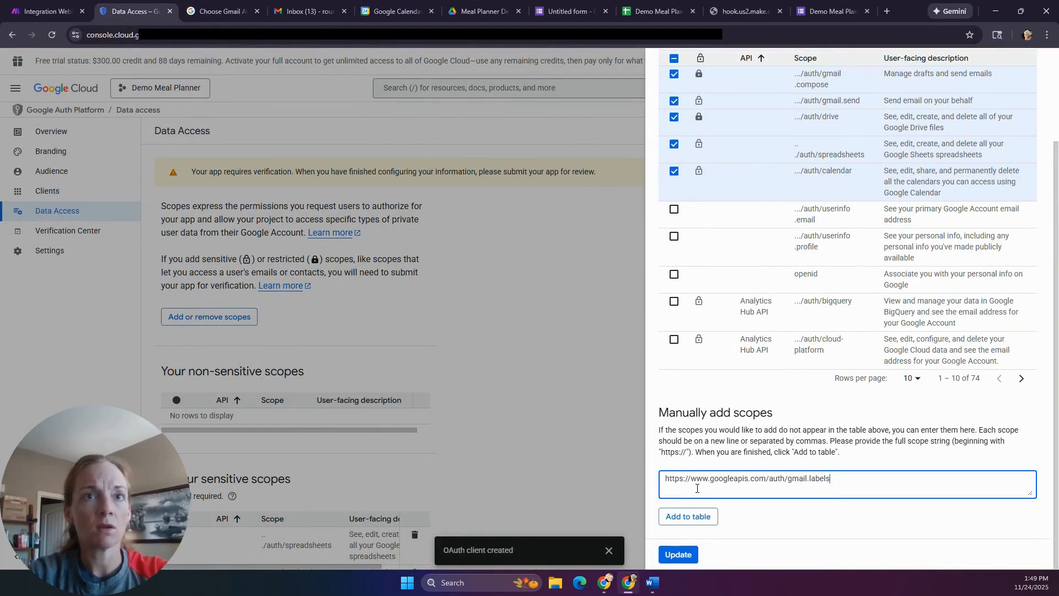
pyautogui.click(680, 524)
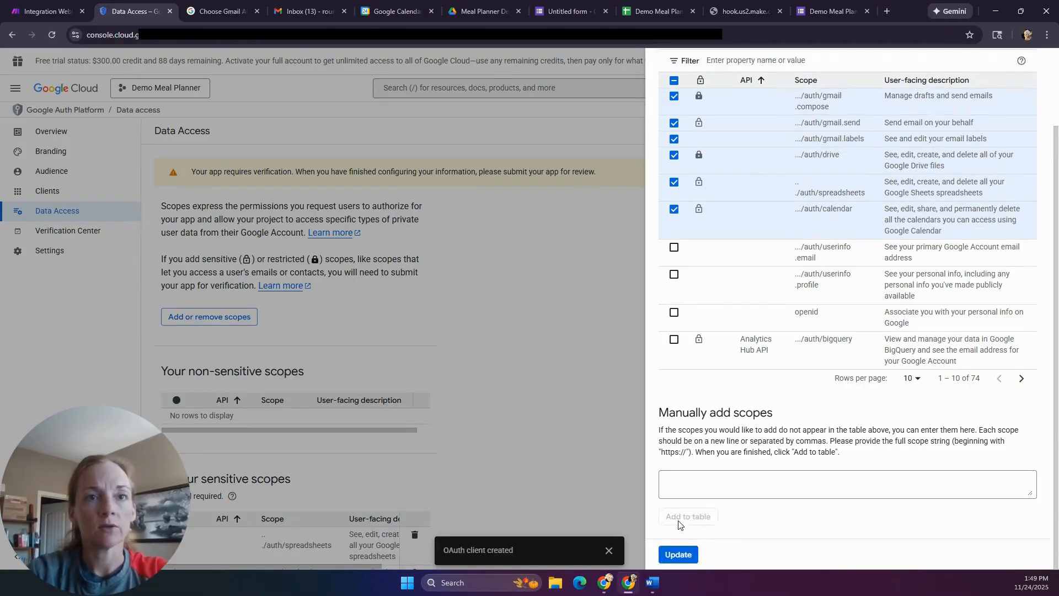
pyautogui.click(682, 556)
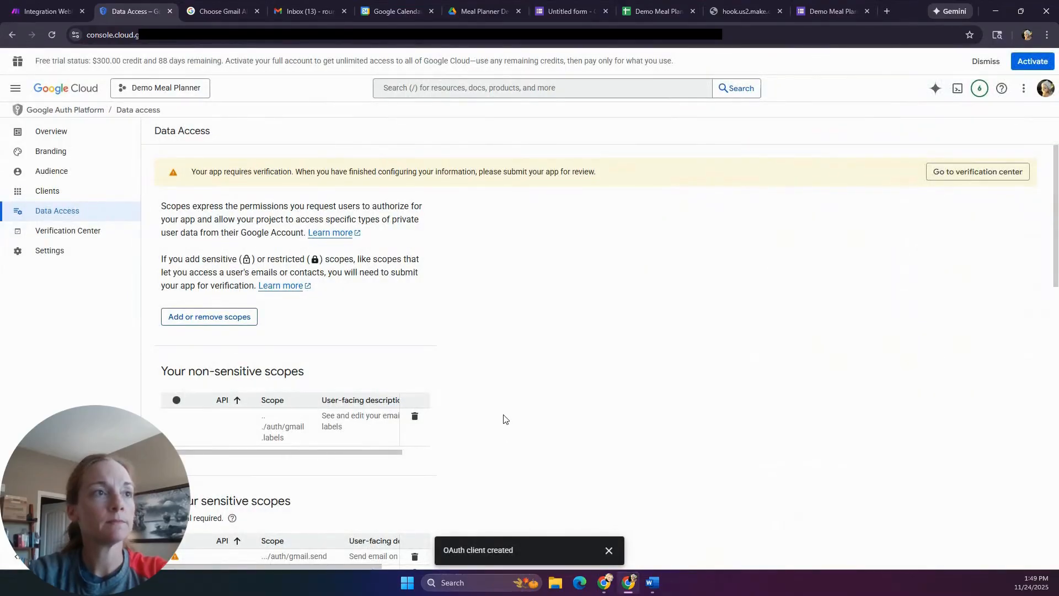
# - Save the Data Access scope changes, including gmail.compose, and return to Make's Gmail connection
pyautogui.scroll(-5, 508, 411)
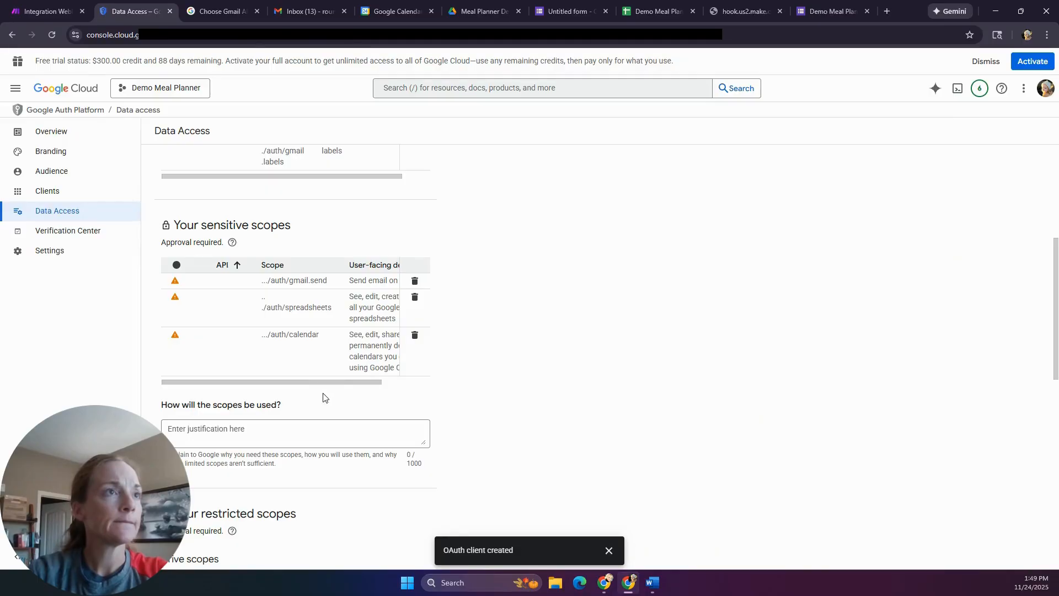
pyautogui.scroll(-4, 326, 398)
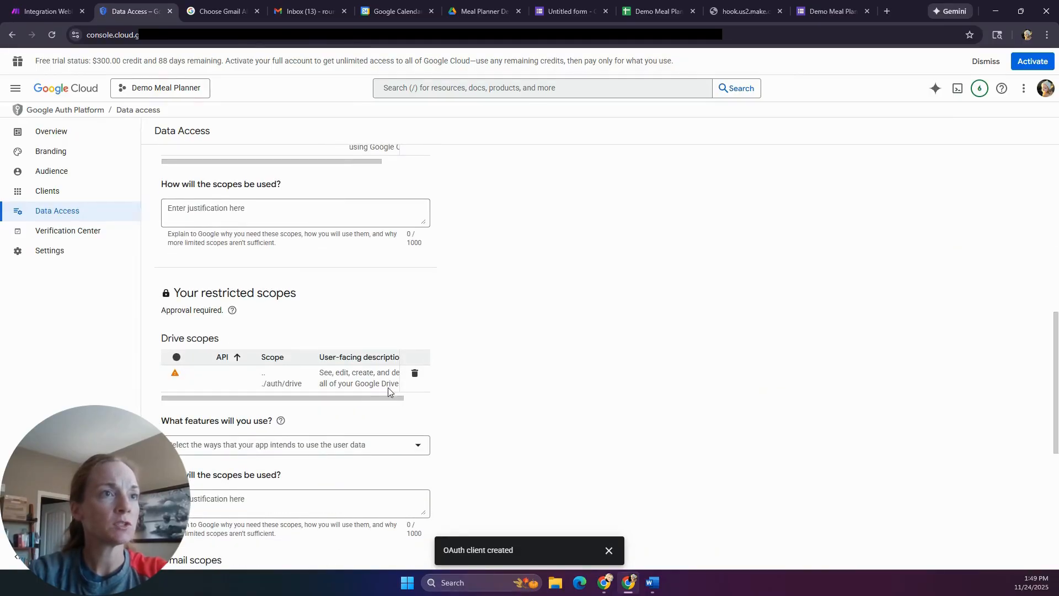
pyautogui.scroll(-4, 311, 381)
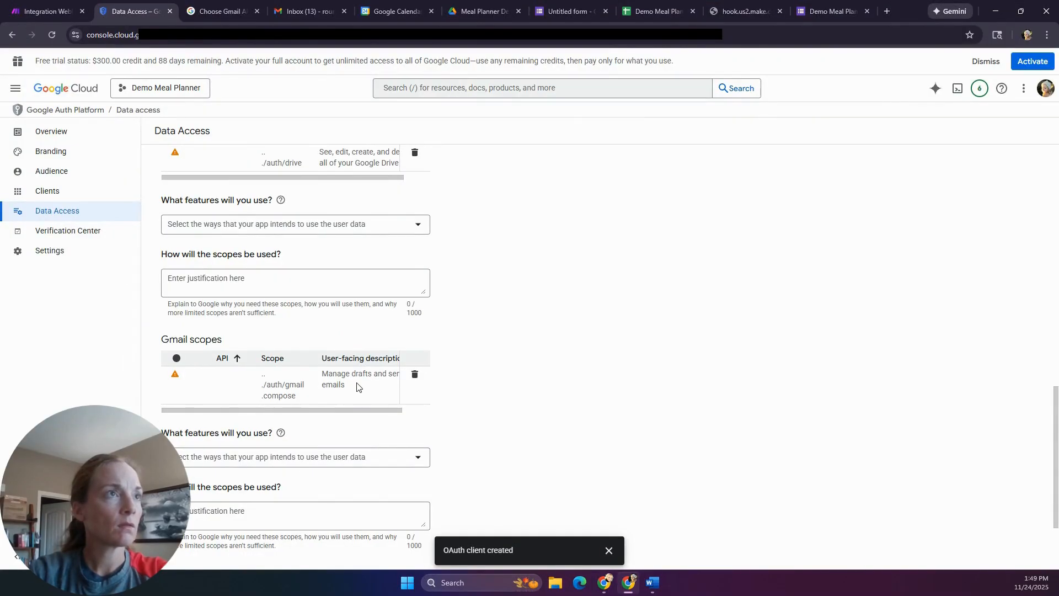
pyautogui.scroll(-2, 439, 406)
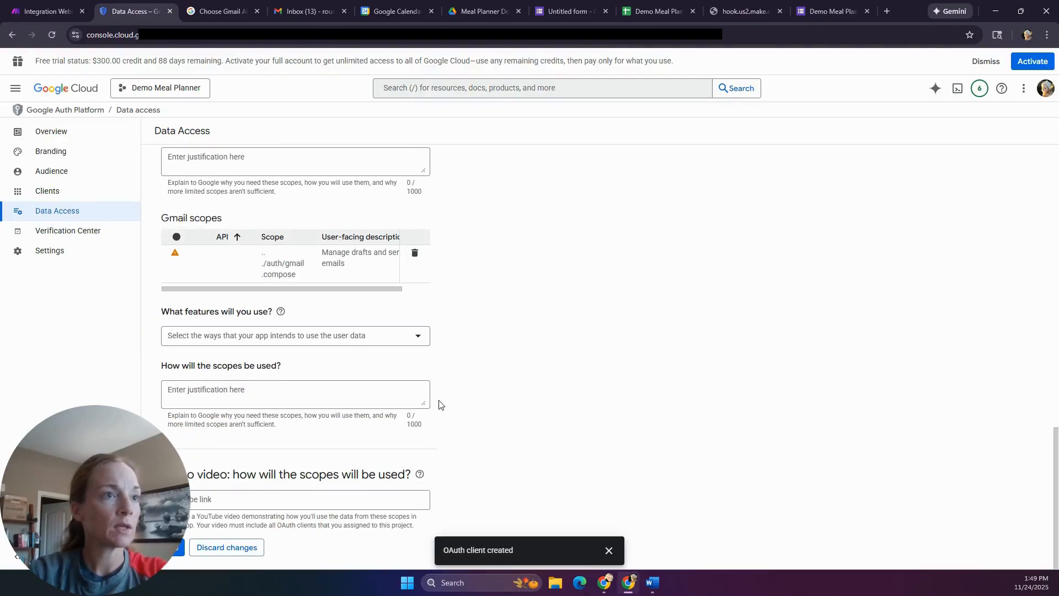
pyautogui.click(173, 552)
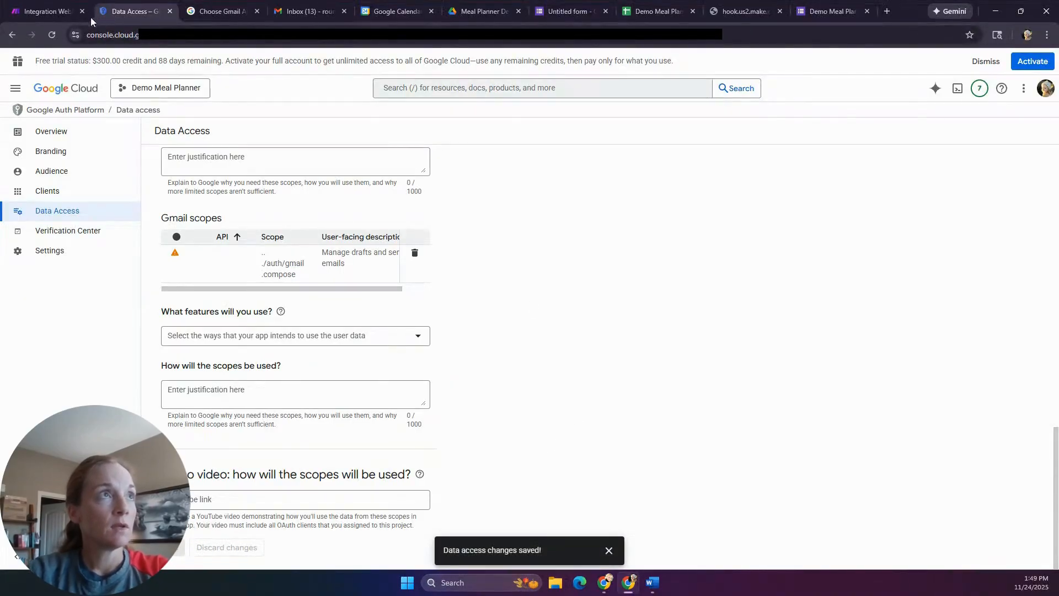
pyautogui.click(52, 14)
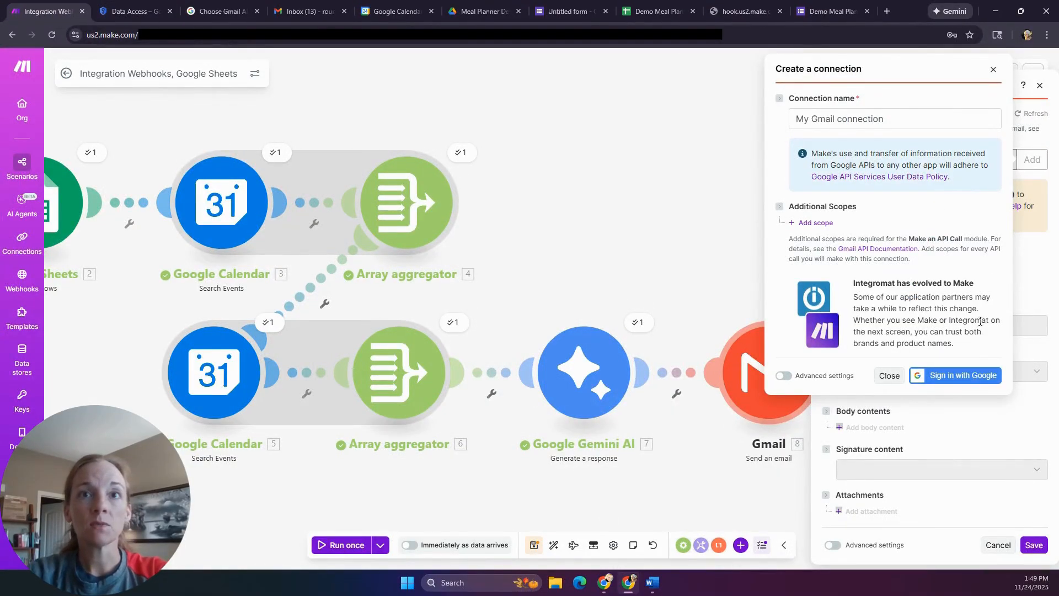
# - Name the connection 'Demo Meal Planner Gmail' and enable its advanced settings
pyautogui.tripleClick(921, 117)
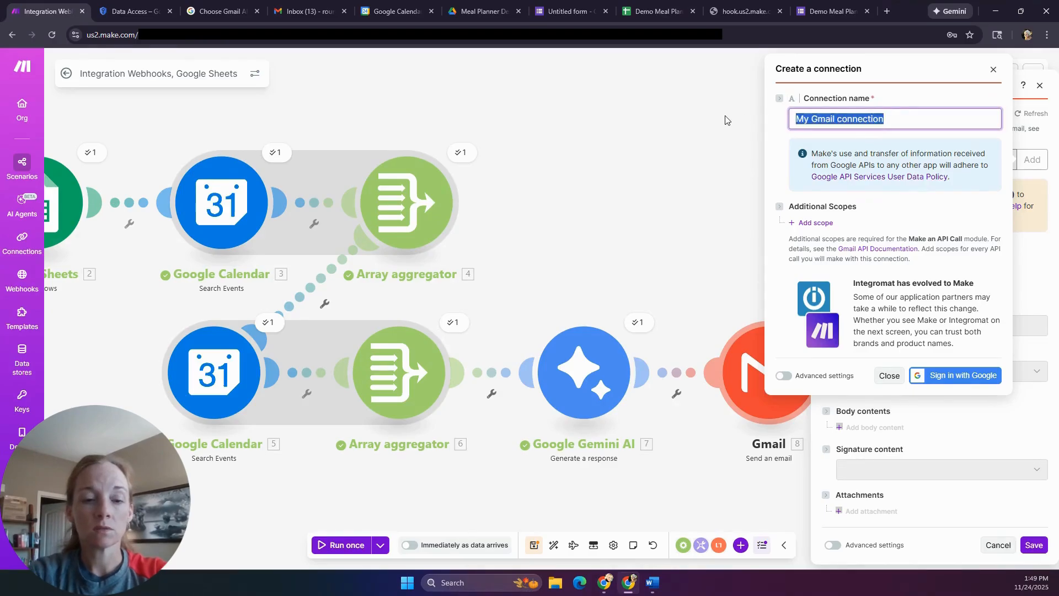
pyautogui.write('Demo Meal Planner Gmail')
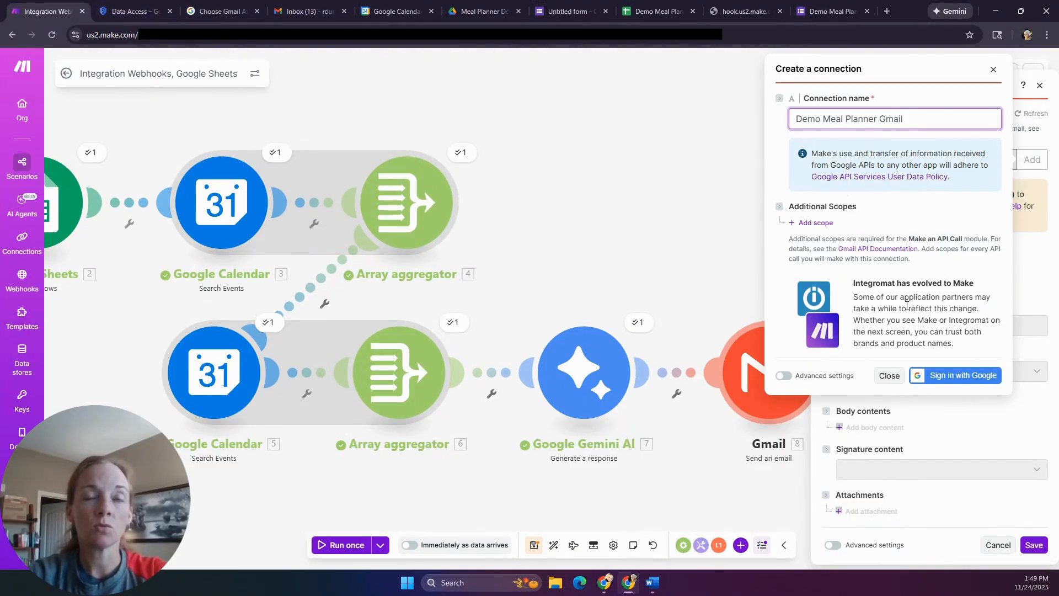
pyautogui.click(783, 378)
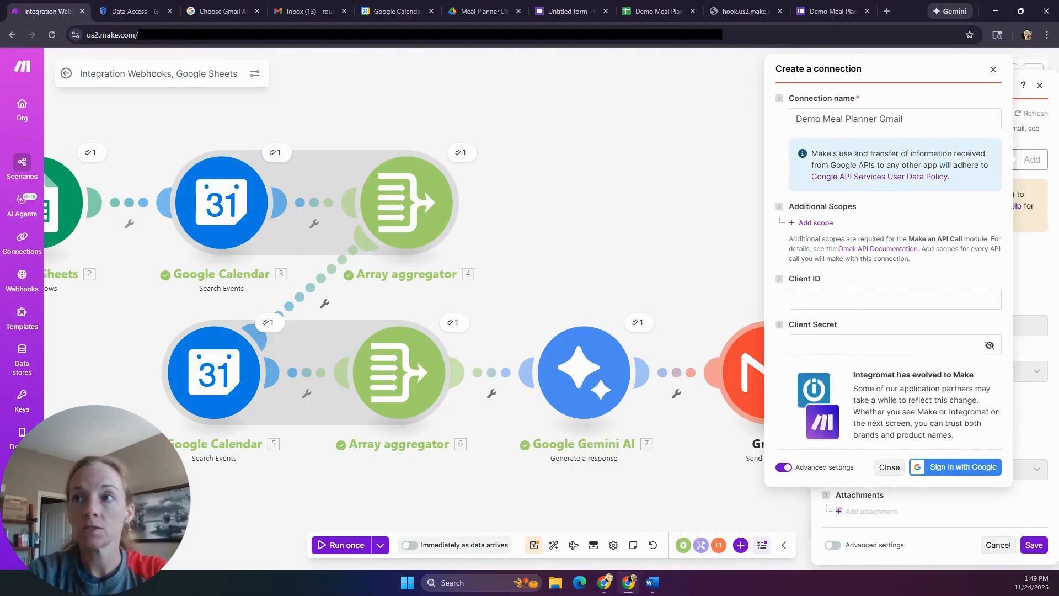
# - Paste the Google Cloud OAuth client ID and client secret, then sign in with Google
pyautogui.hotkey('alt', 'Tab')
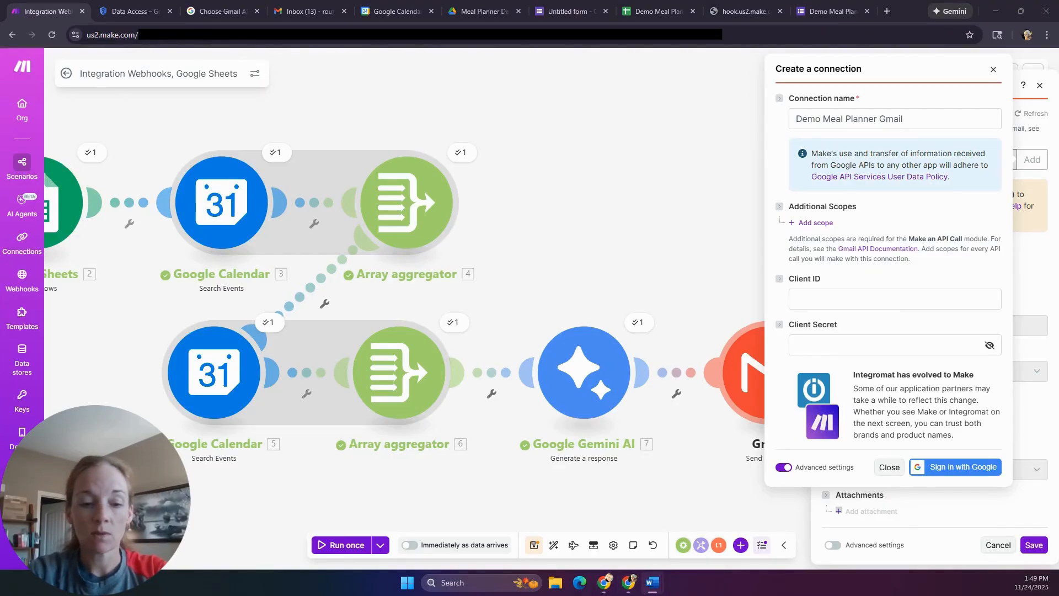
pyautogui.click(895, 296)
pyautogui.hotkey('ctrl', 'v')
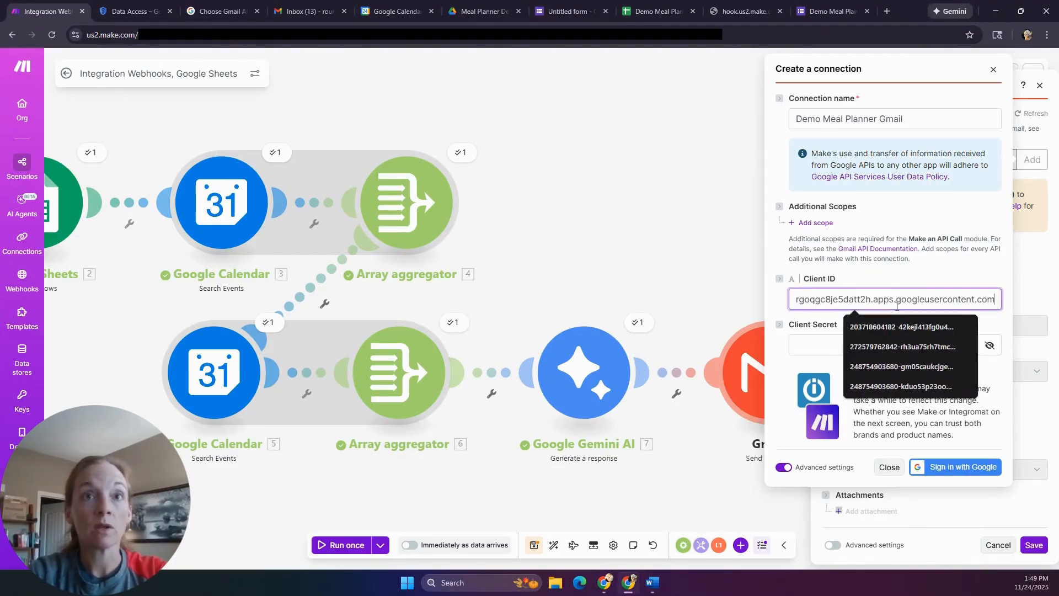
pyautogui.hotkey('alt', 'Tab')
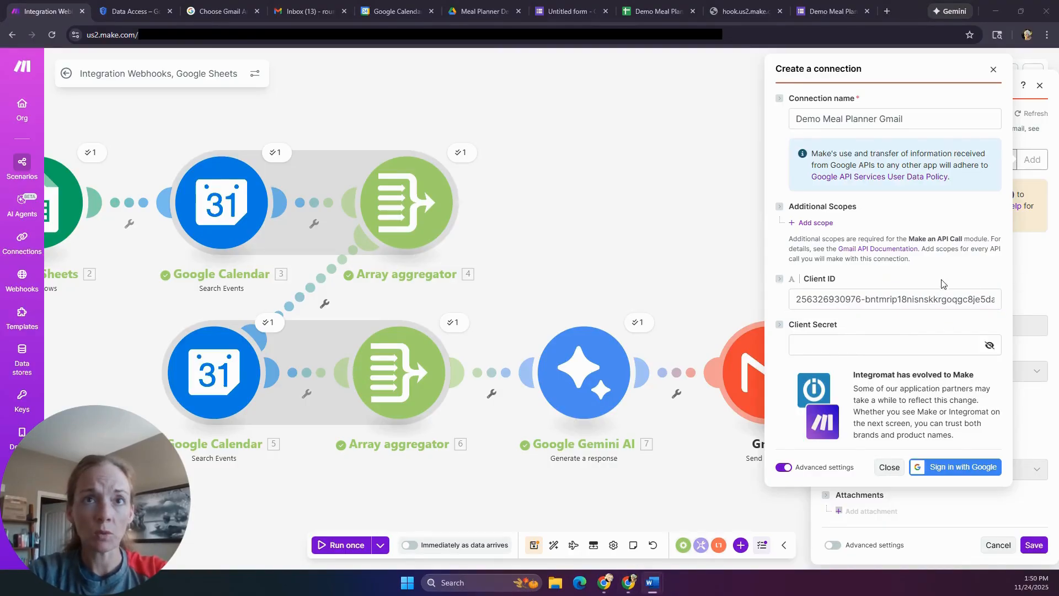
pyautogui.click(897, 344)
pyautogui.hotkey('ctrl', 'v')
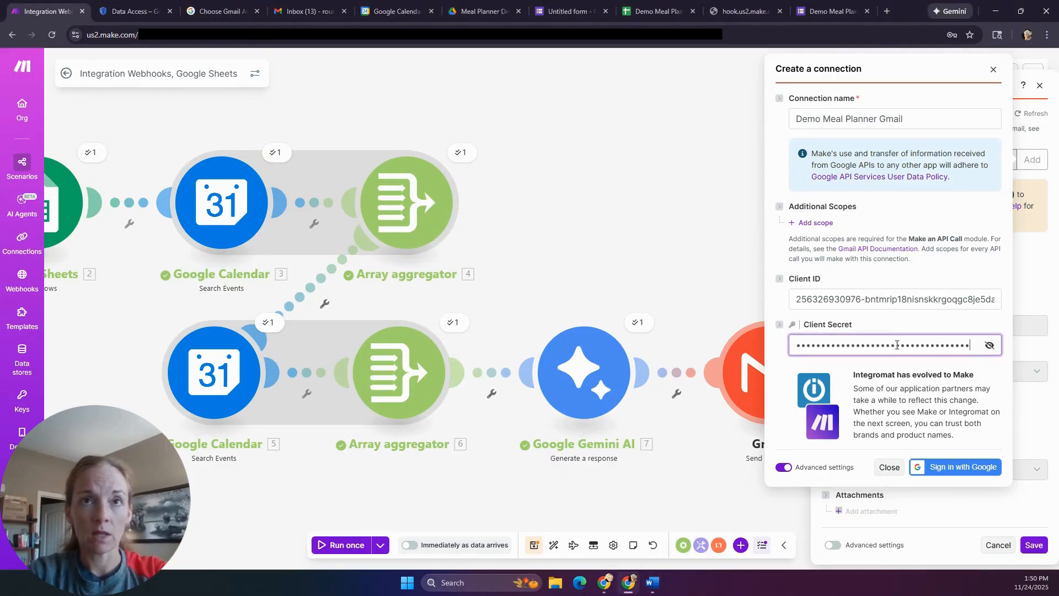
pyautogui.click(987, 468)
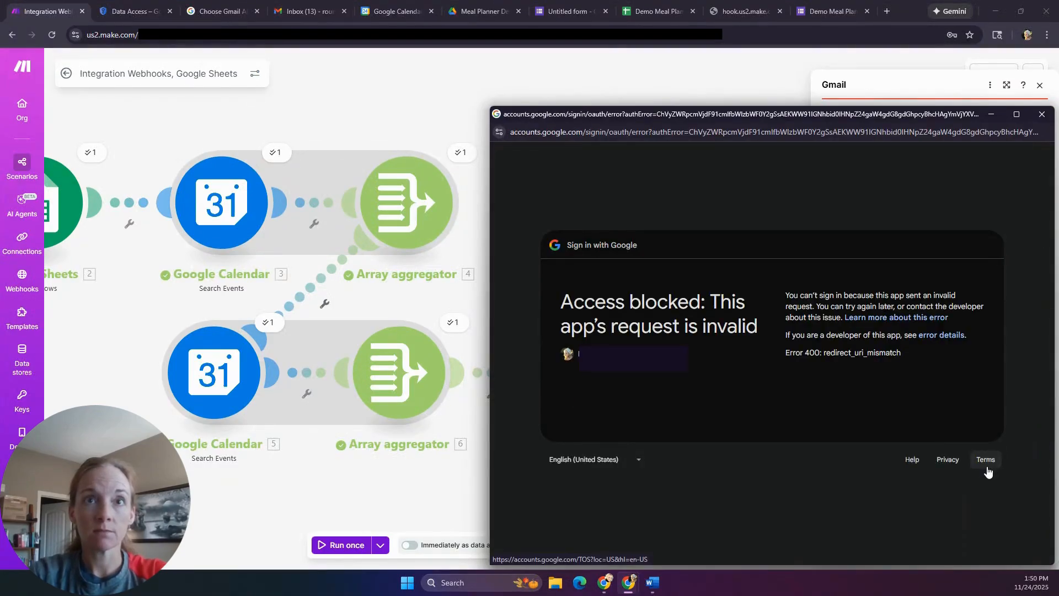
pyautogui.click(948, 337)
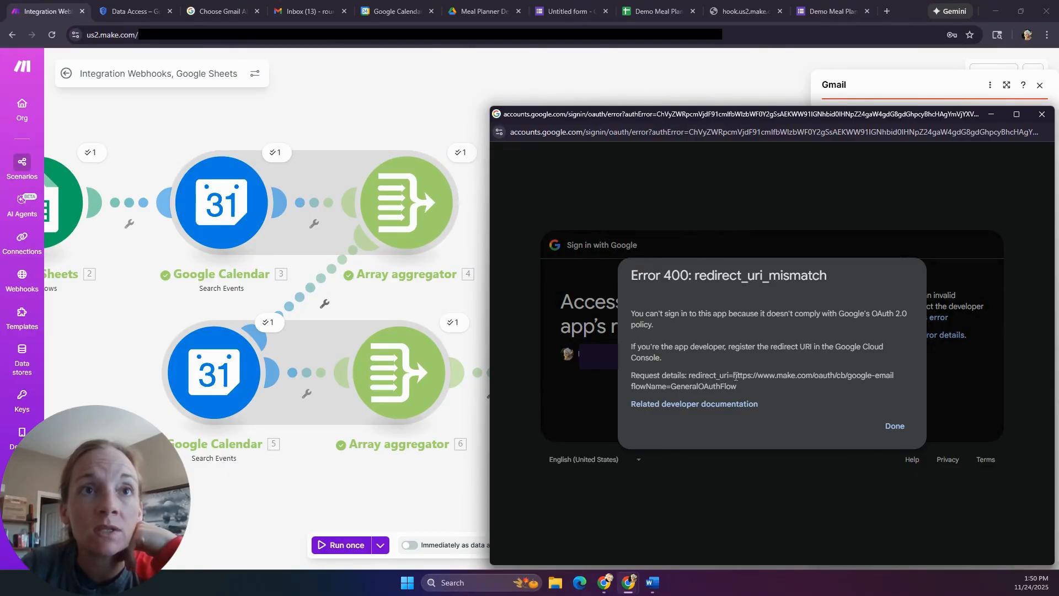
pyautogui.moveTo(735, 376); pyautogui.dragTo(894, 376)
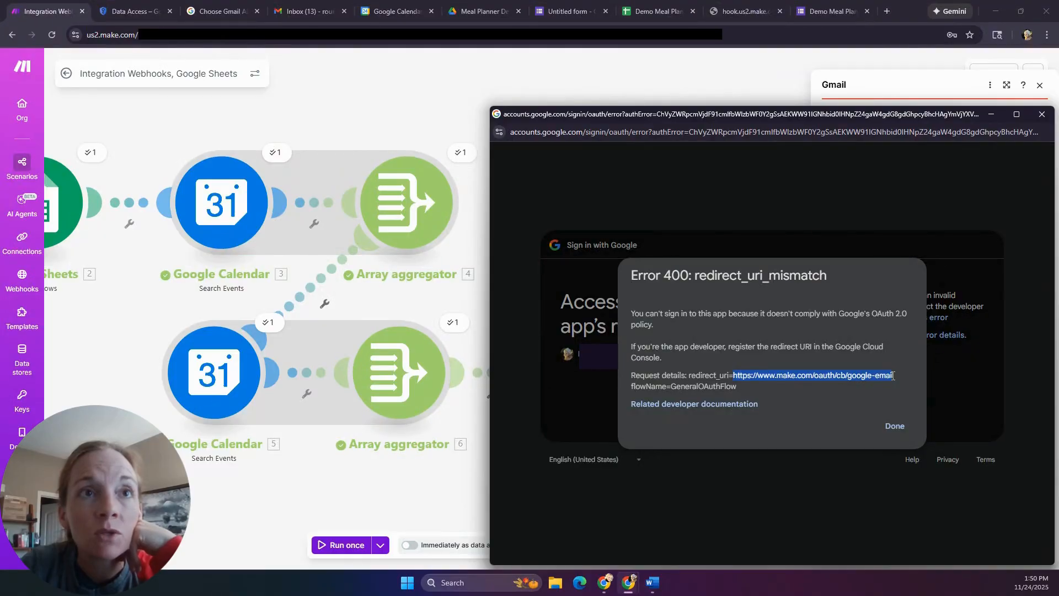
pyautogui.click(776, 380)
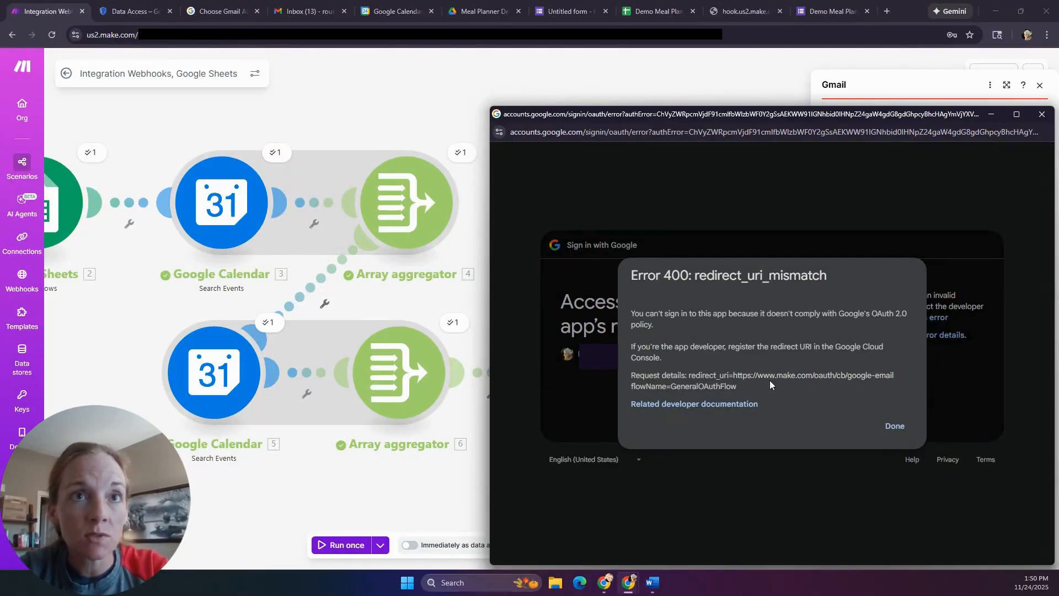
pyautogui.moveTo(737, 376); pyautogui.dragTo(900, 379)
pyautogui.hotkey('ctrl', 'c')
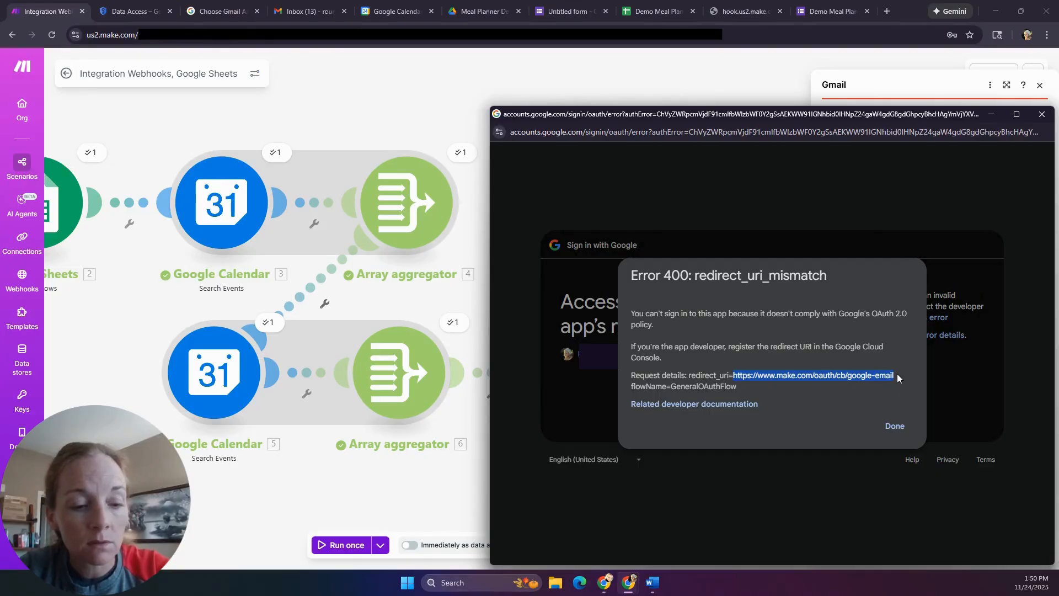
pyautogui.click(895, 426)
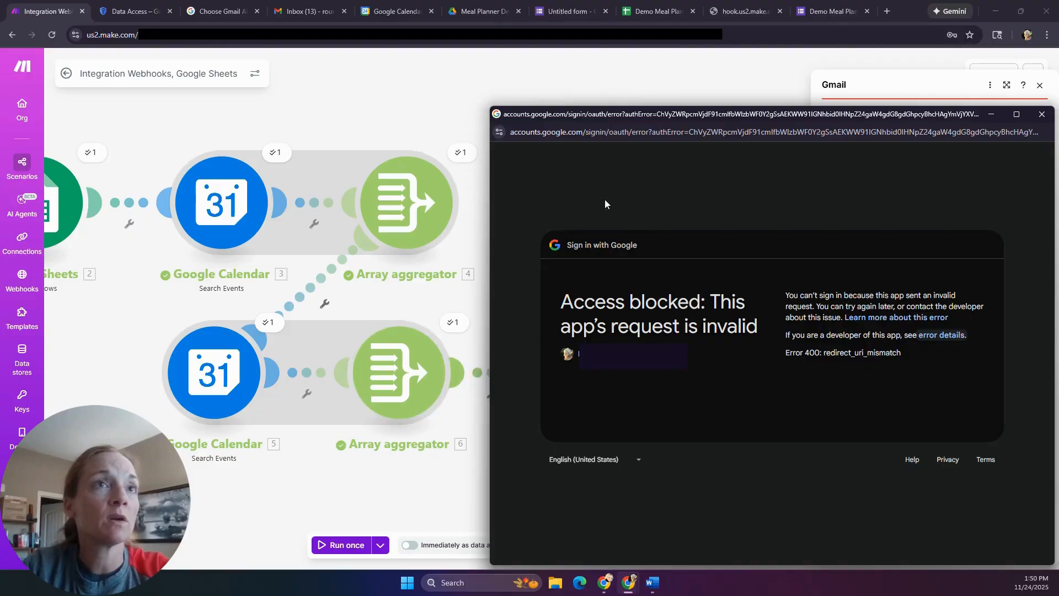
pyautogui.click(1042, 113)
pyautogui.click(121, 20)
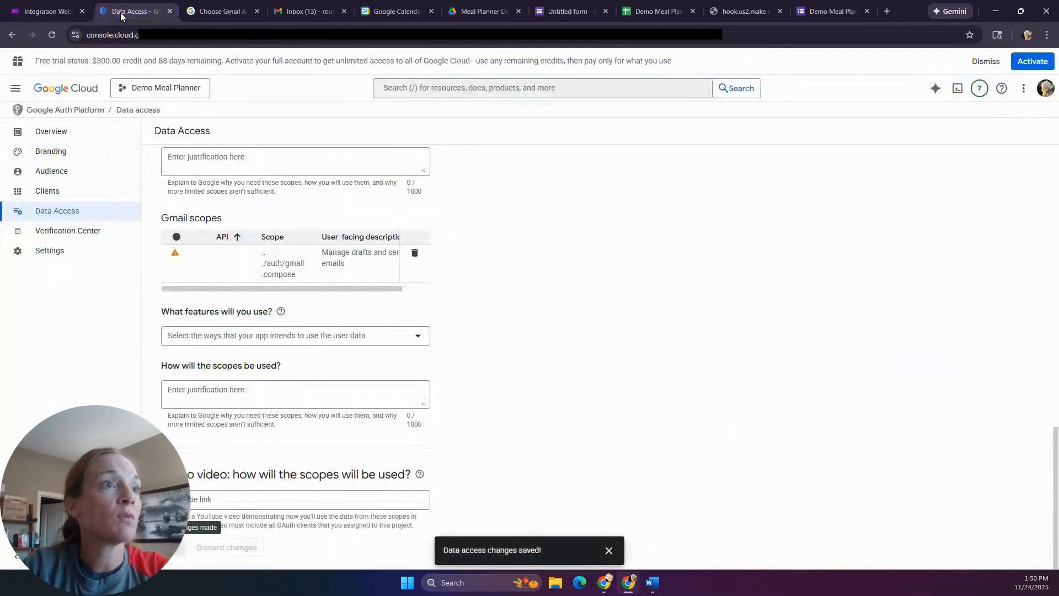
pyautogui.scroll(10, 514, 363)
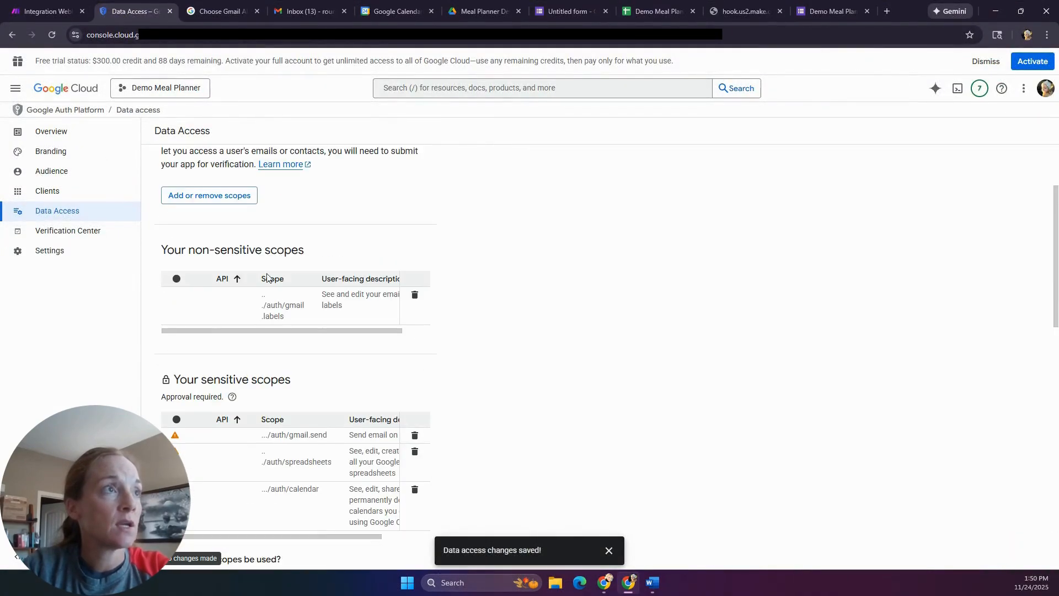
pyautogui.click(50, 200)
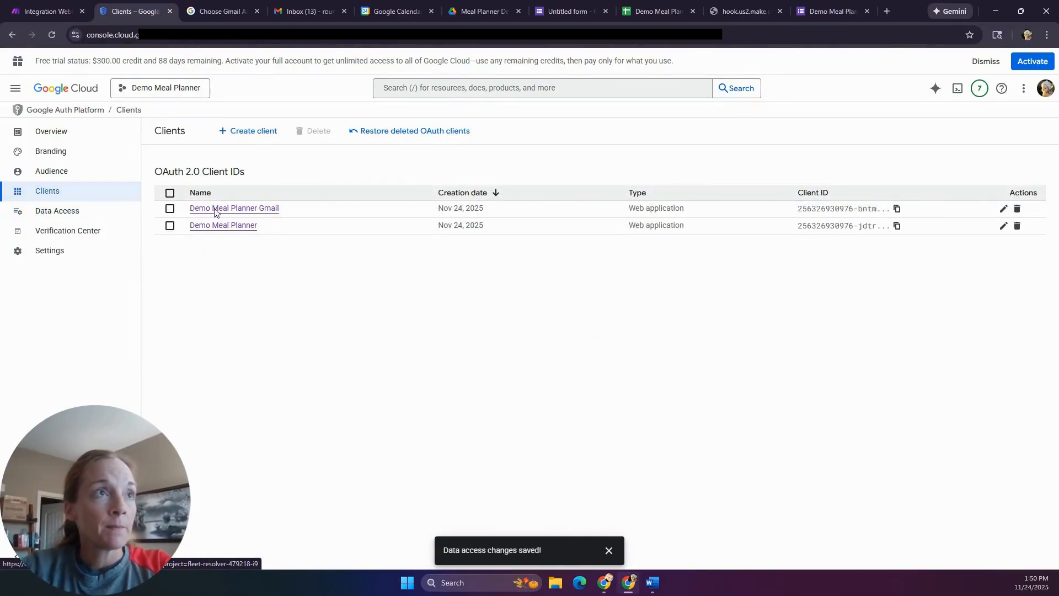
pyautogui.click(248, 208)
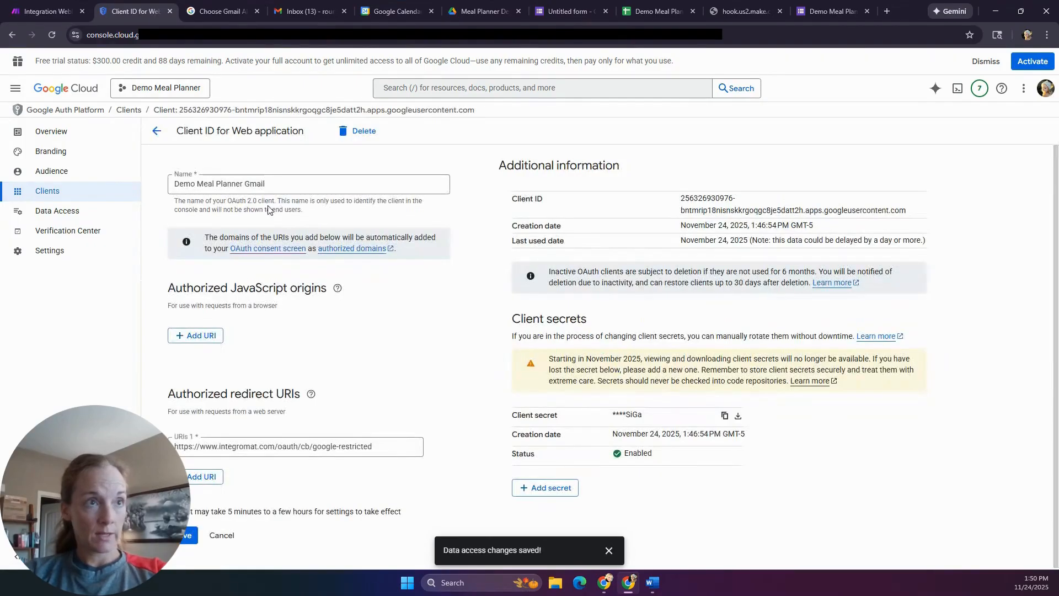
pyautogui.click(217, 476)
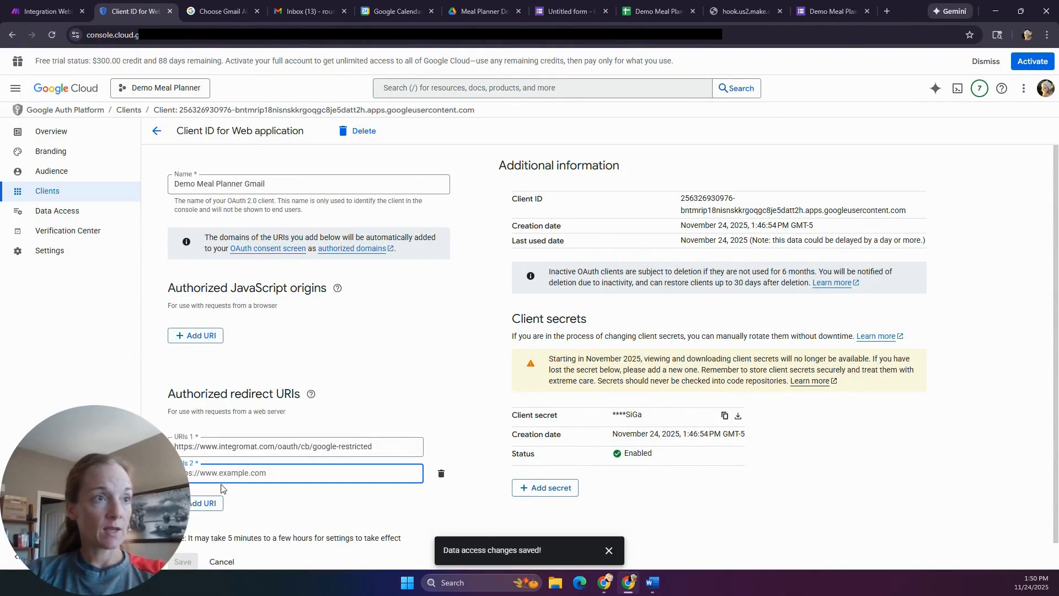
pyautogui.hotkey('ctrl', 'v')
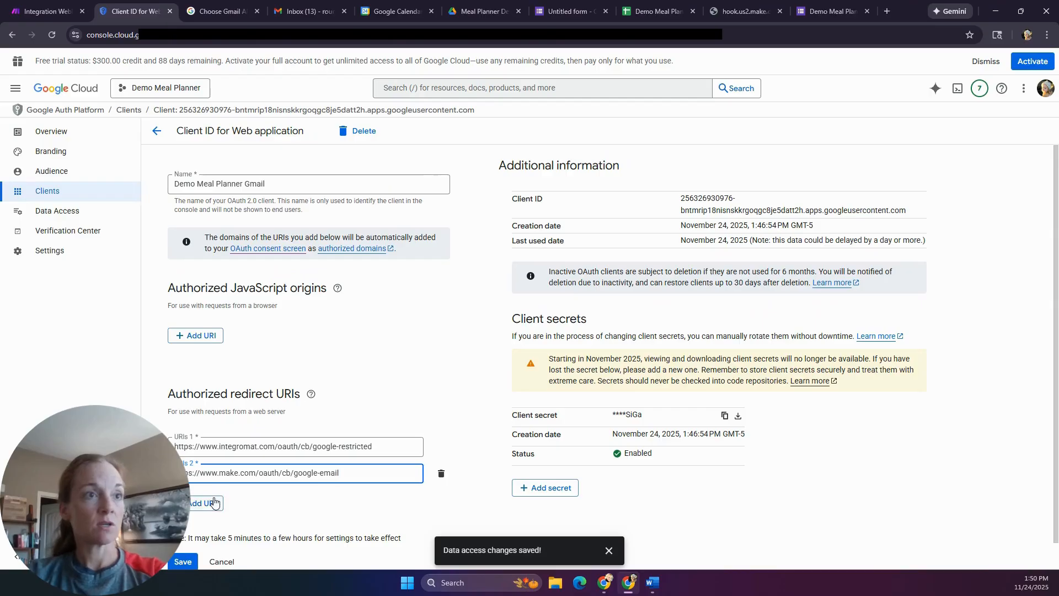
pyautogui.click(182, 562)
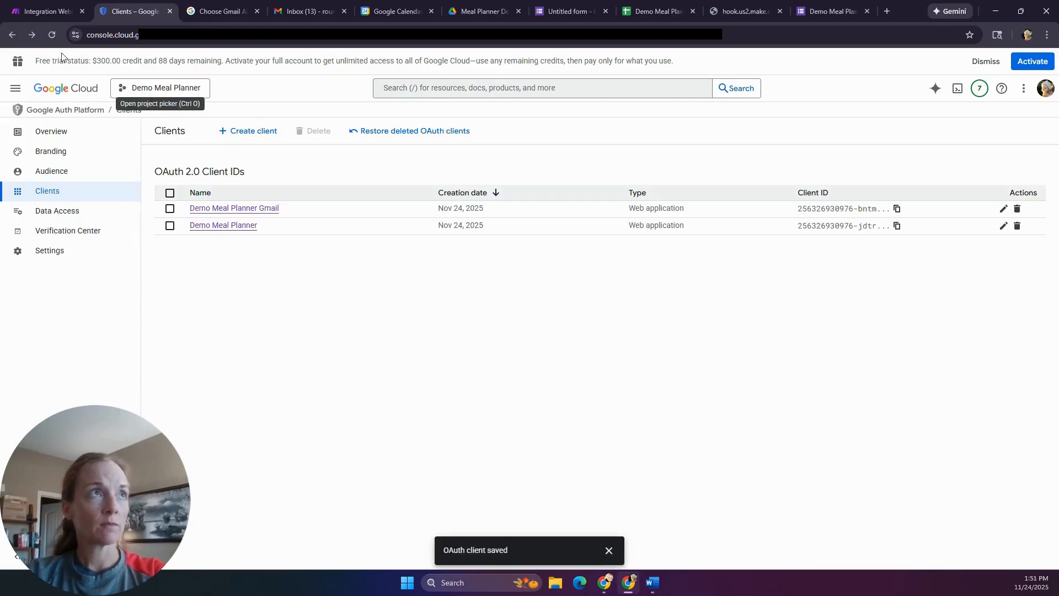
pyautogui.click(42, 12)
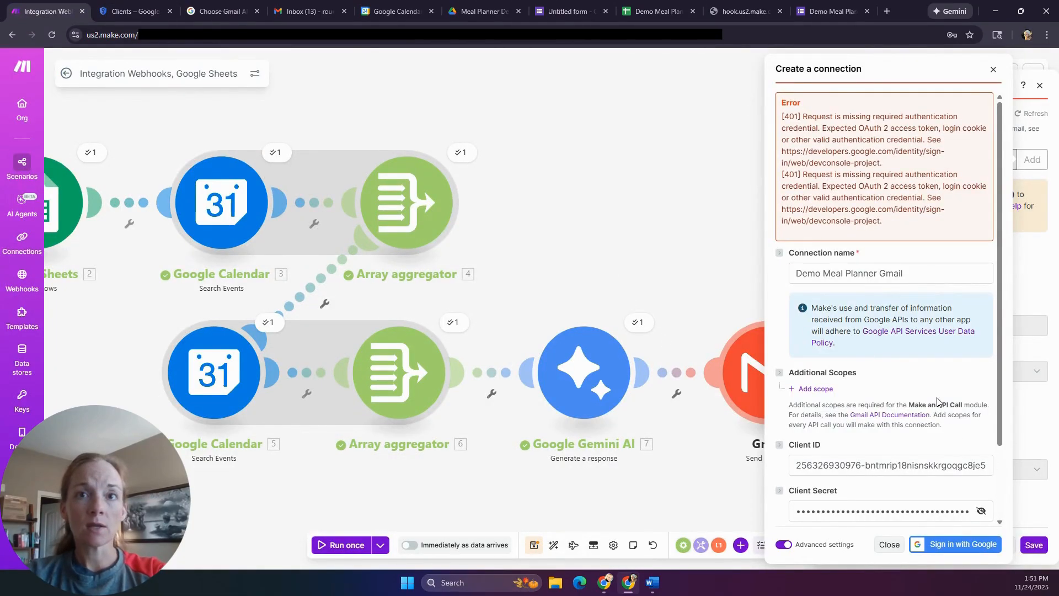
# - Retry Google sign-in, choose the account, and submit the 6-digit verification code
pyautogui.scroll(-2, 940, 402)
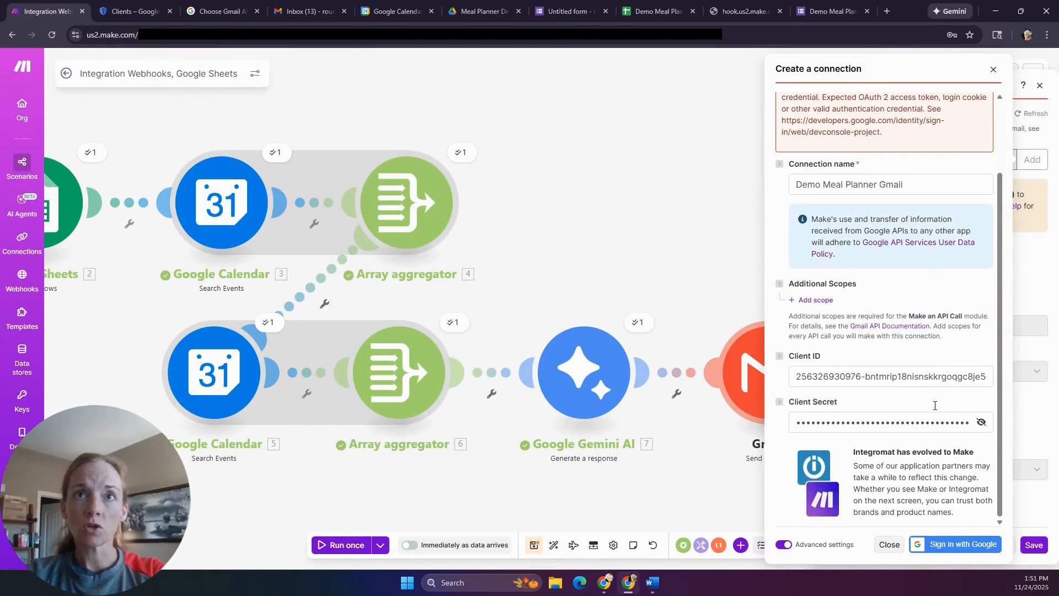
pyautogui.click(975, 546)
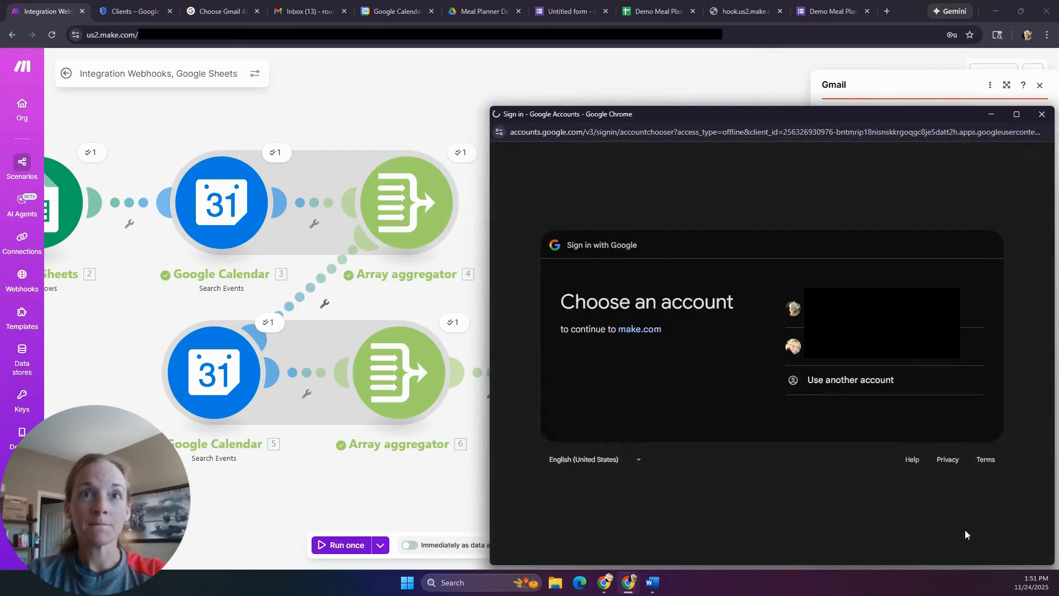
pyautogui.click(883, 308)
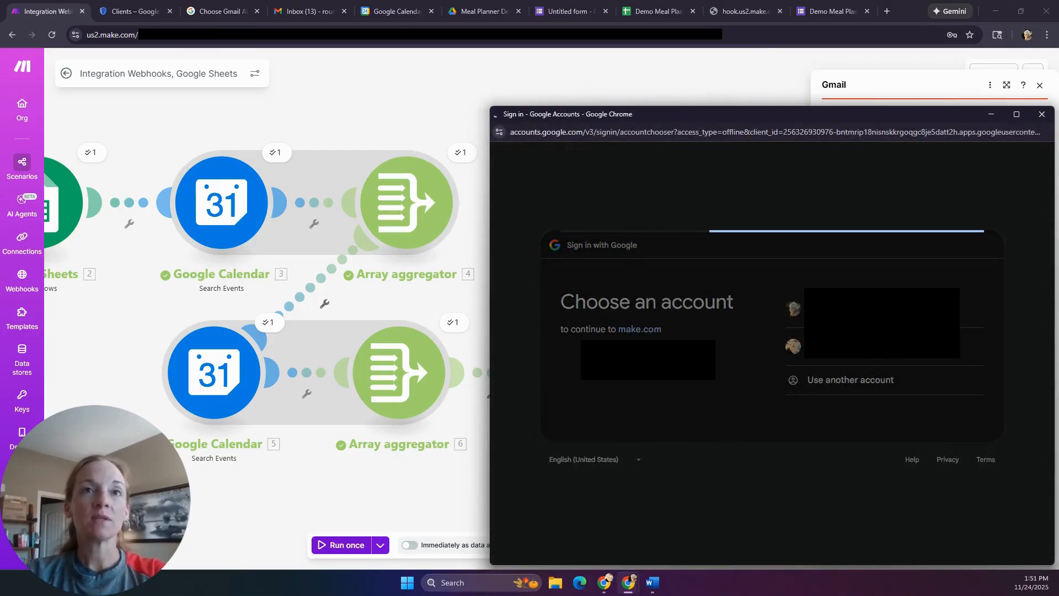
pyautogui.click(968, 415)
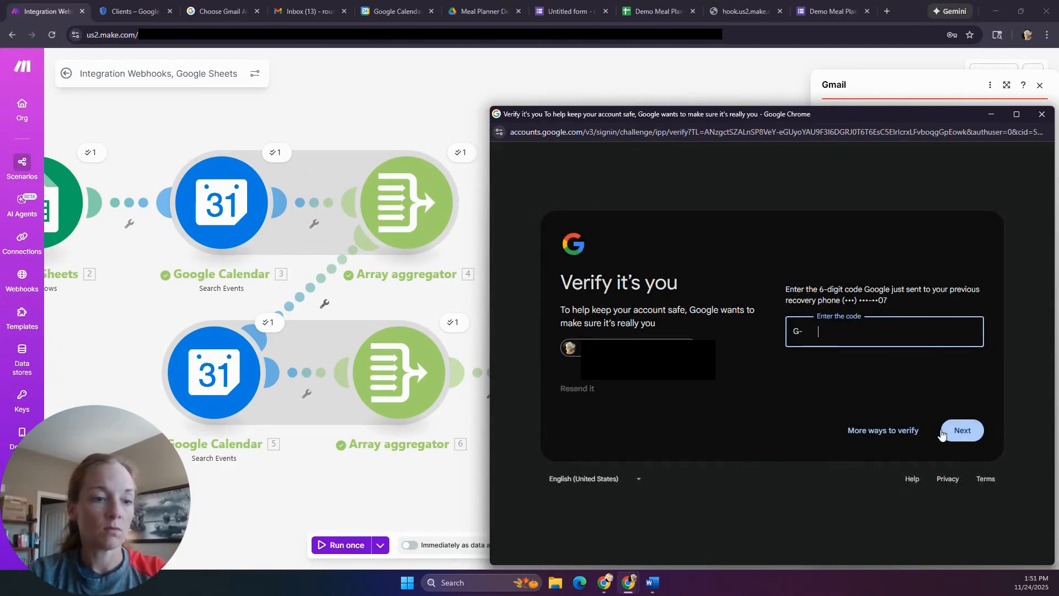
pyautogui.write('••')
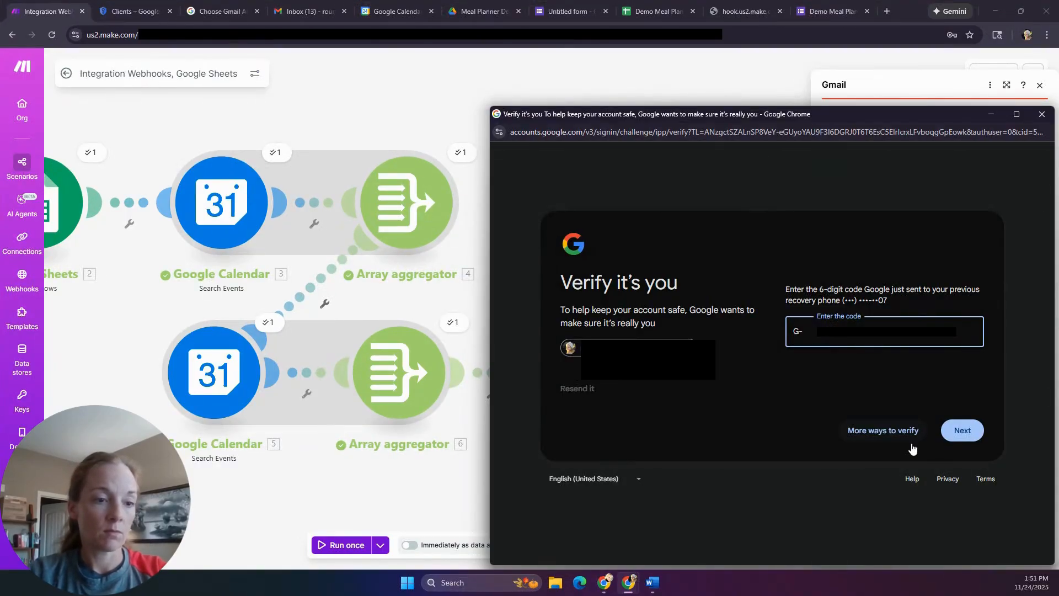
pyautogui.click(962, 430)
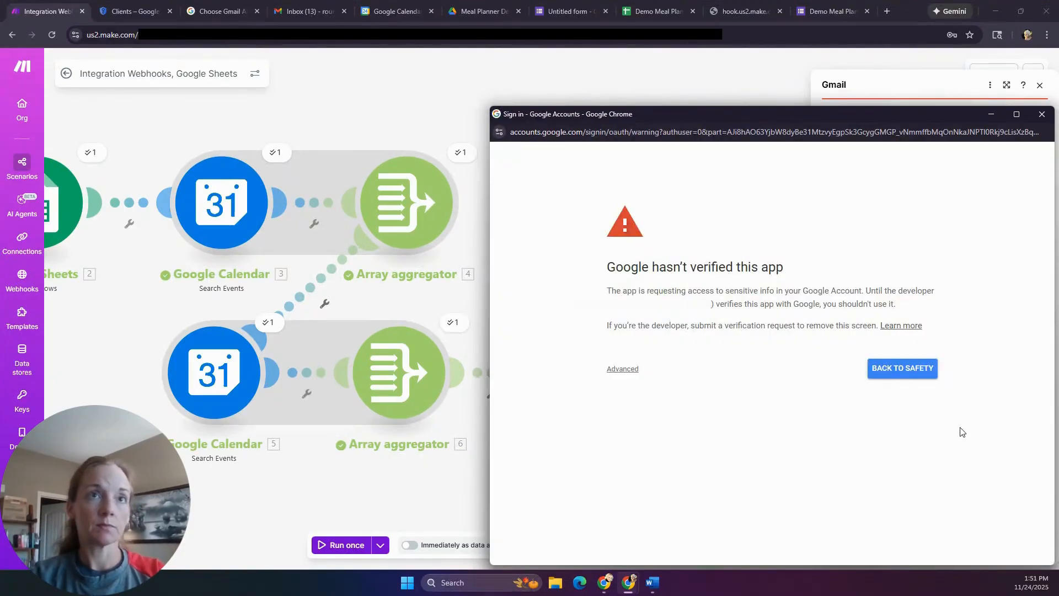
# - Bypass the unverified-app warning and grant make.com permission to view and send Gmail messages
pyautogui.click(616, 370)
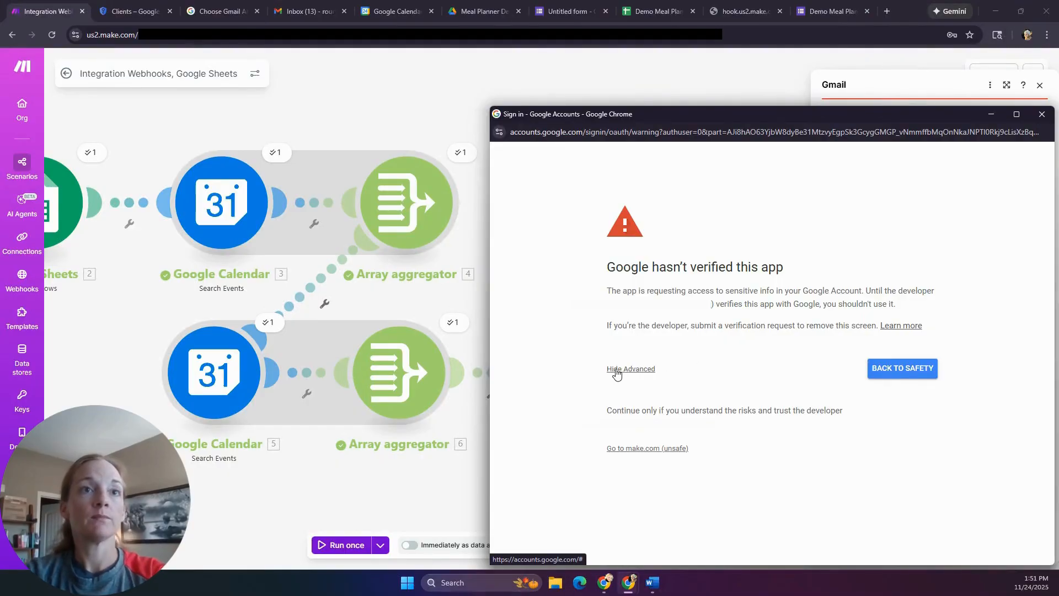
pyautogui.click(669, 449)
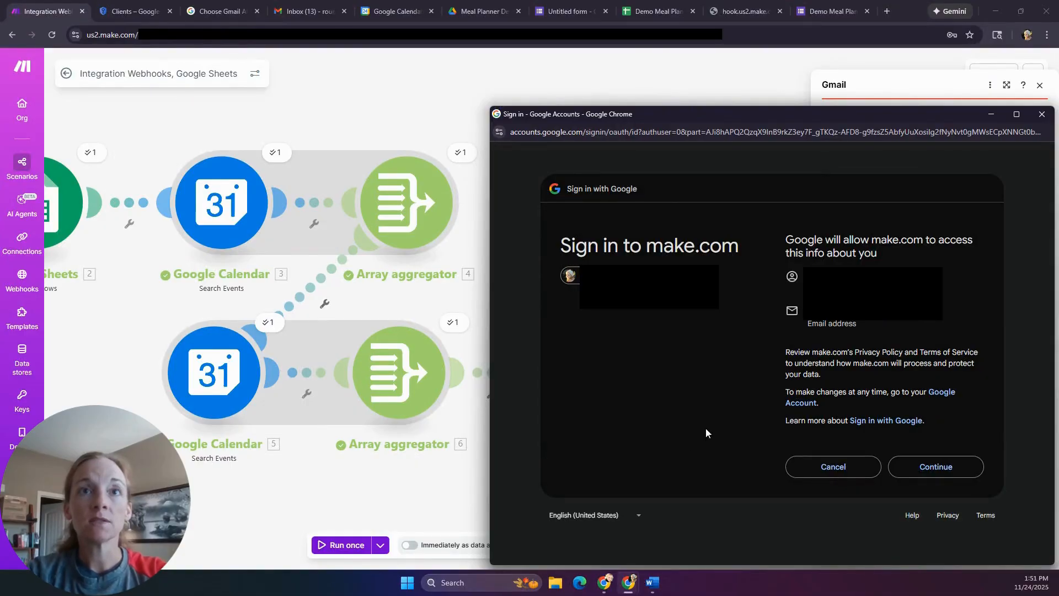
pyautogui.click(929, 468)
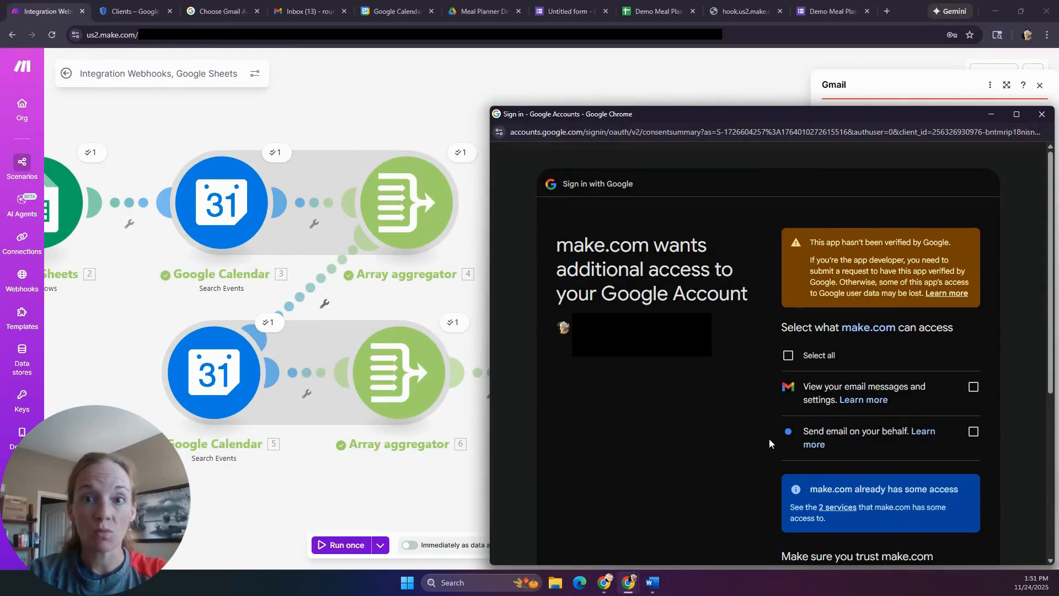
pyautogui.click(788, 355)
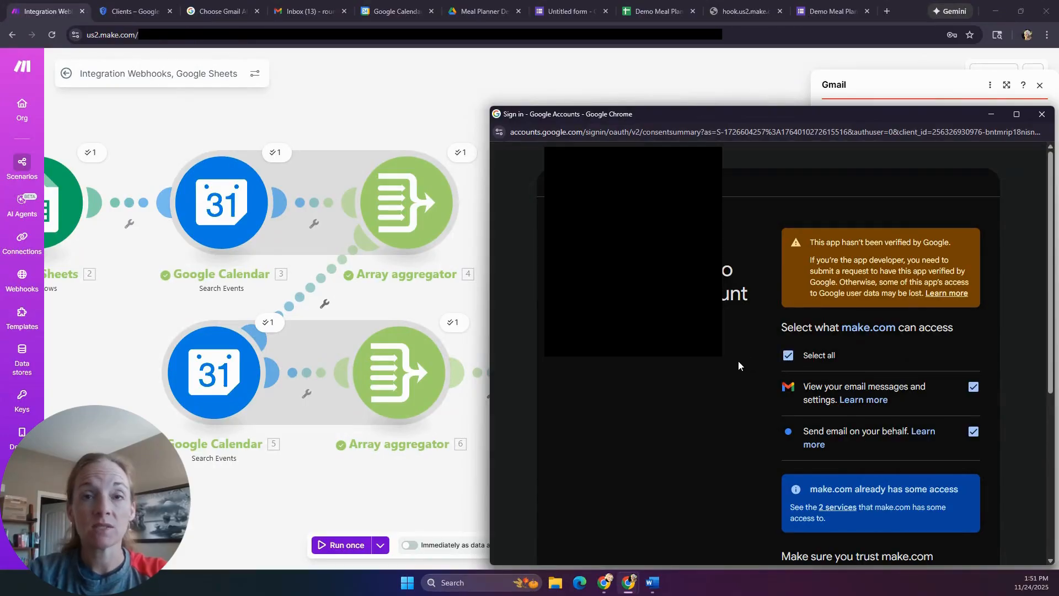
pyautogui.scroll(-5, 786, 362)
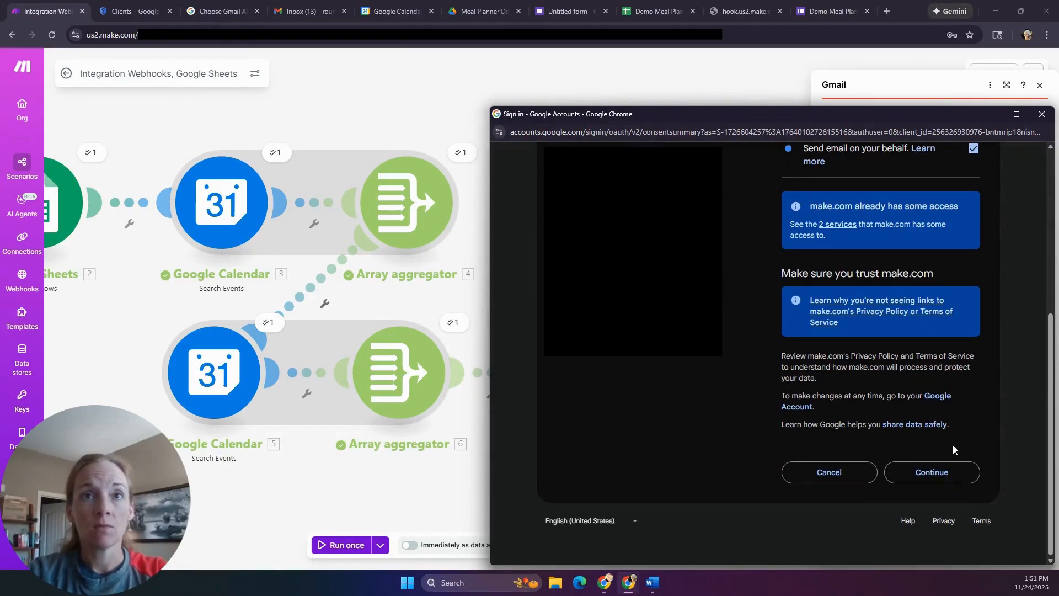
pyautogui.click(963, 475)
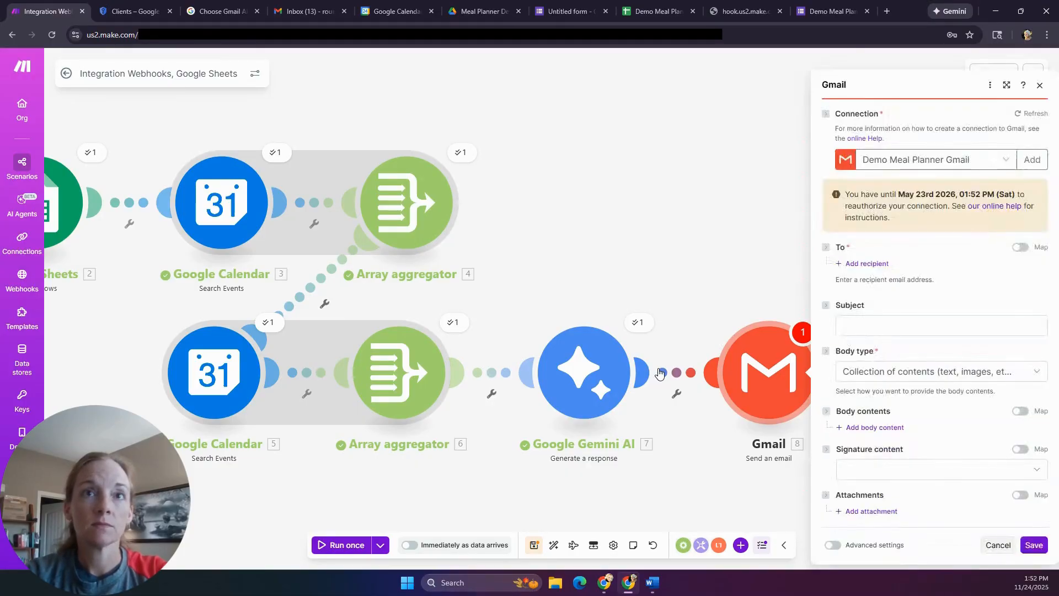
# - Set the email subject to 'Meal Plan' plus the first meal date 'to' the last meal date
pyautogui.click(902, 325)
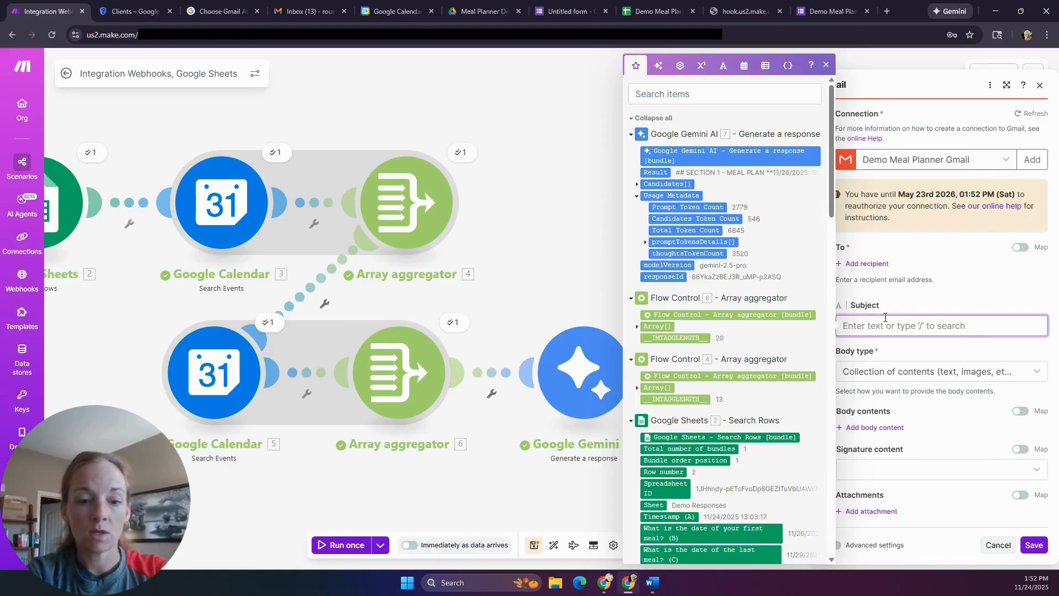
pyautogui.write('Meal Plan')
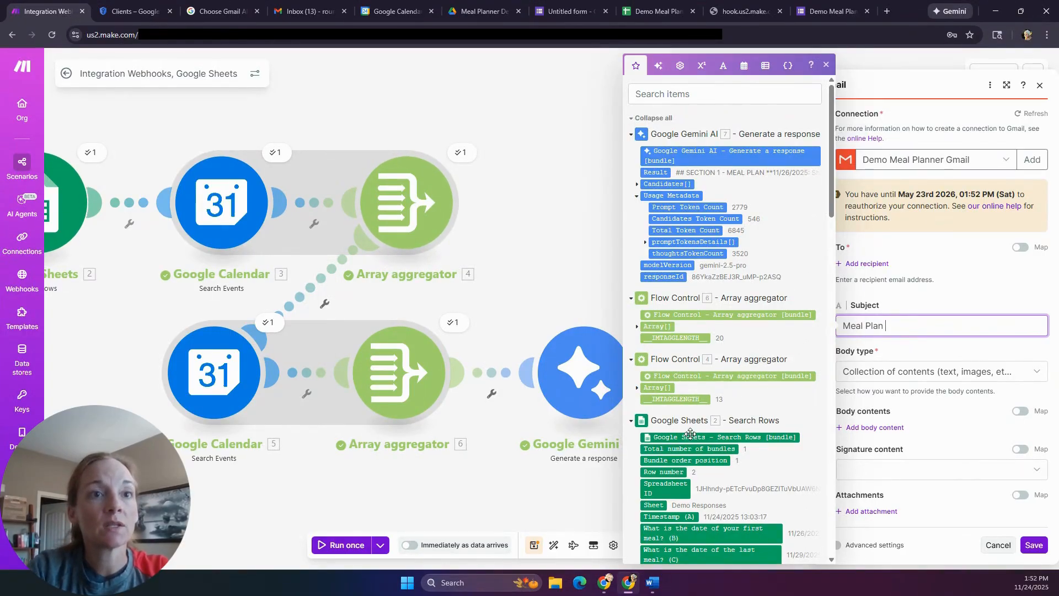
pyautogui.scroll(-1, 689, 439)
pyautogui.click(710, 479)
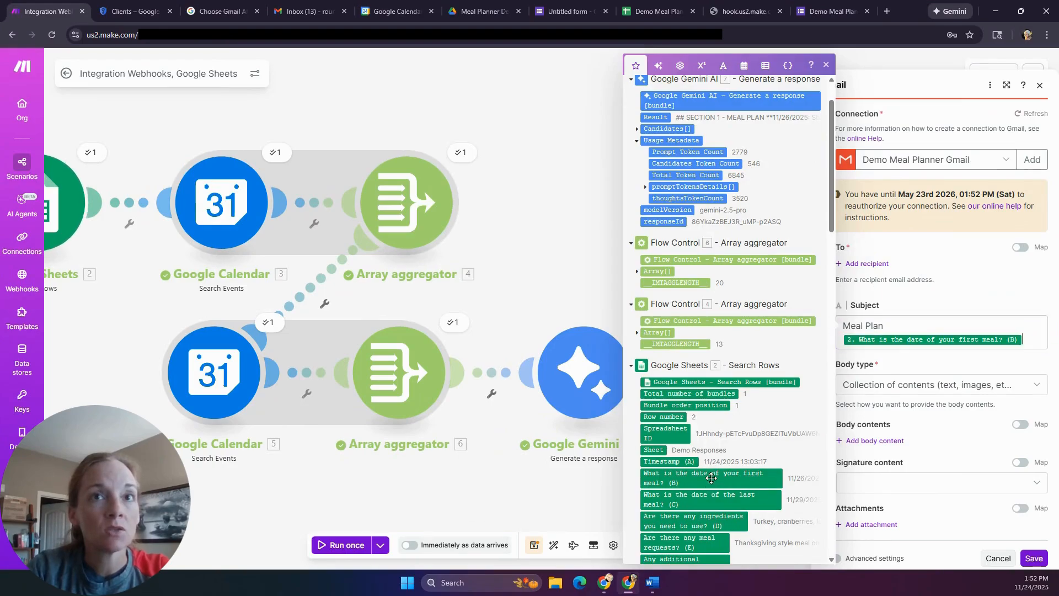
pyautogui.write('to')
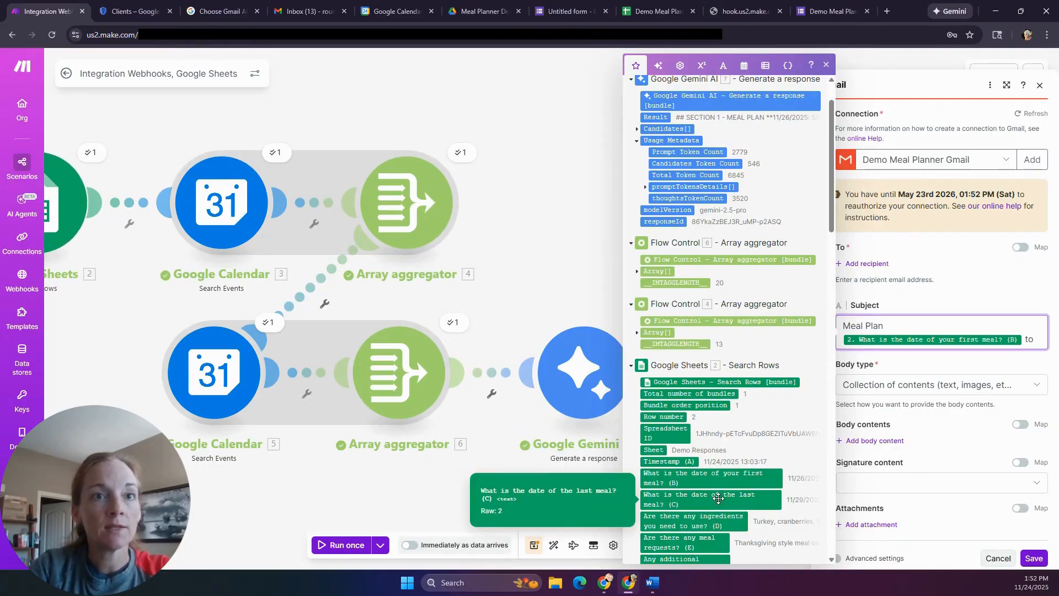
pyautogui.click(718, 498)
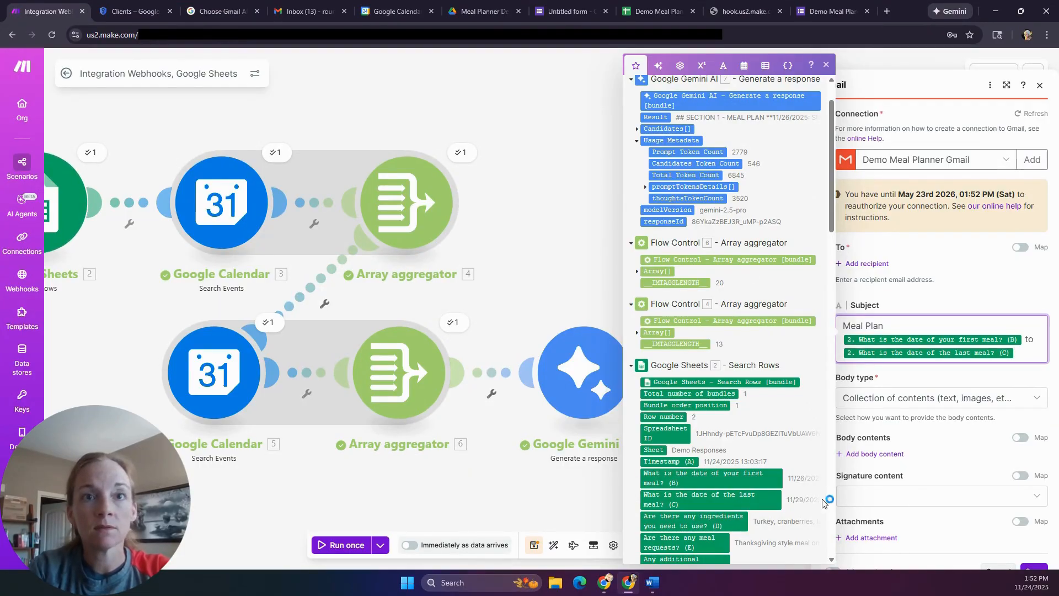
pyautogui.click(826, 65)
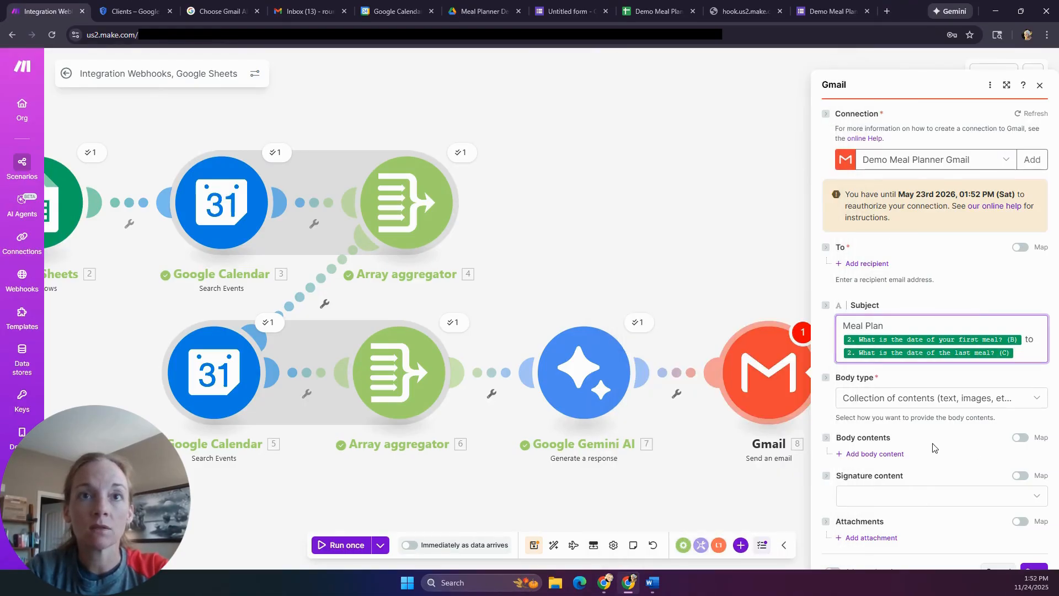
# - Map Gemini's Result into the body text as a Collection of contents and try saving
pyautogui.click(1036, 399)
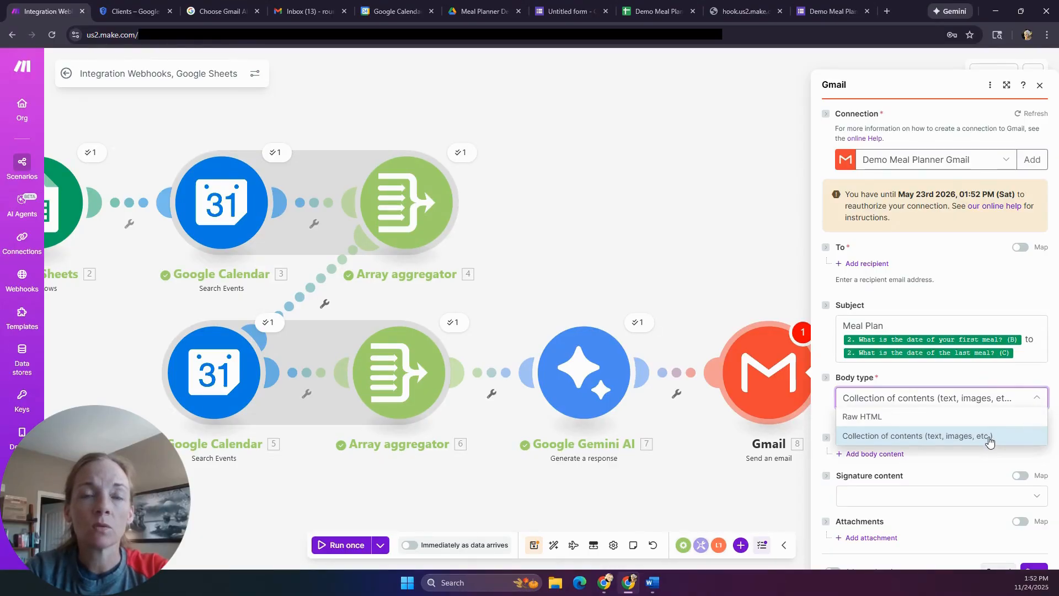
pyautogui.click(988, 436)
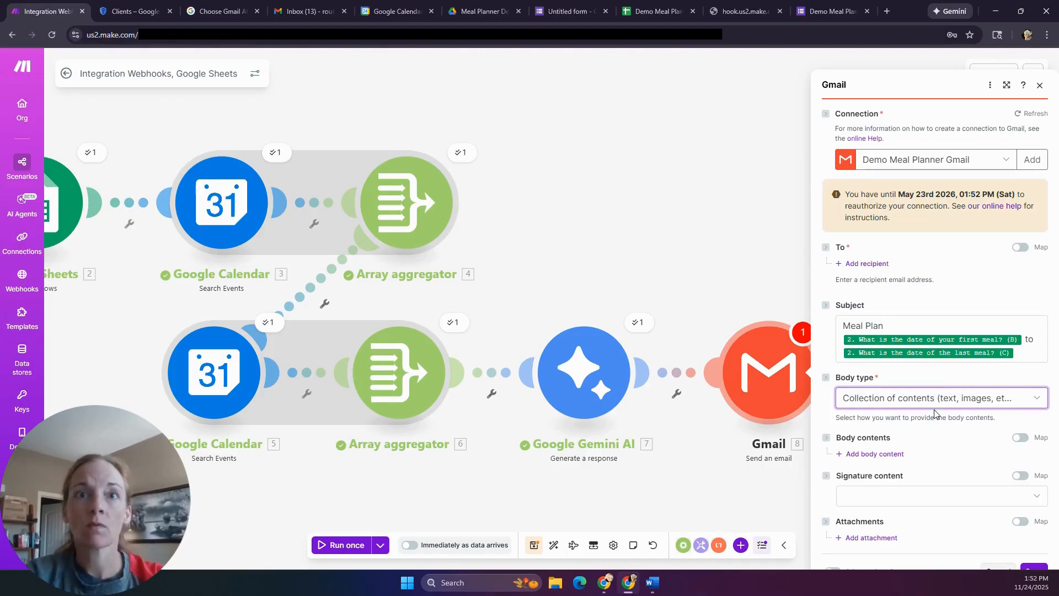
pyautogui.click(839, 454)
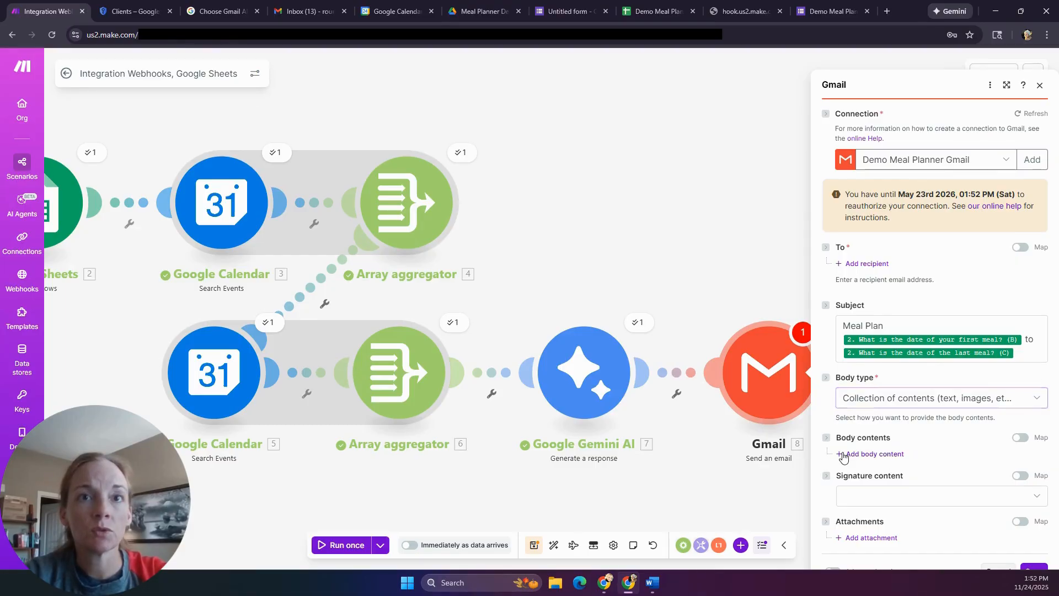
pyautogui.scroll(-4, 910, 435)
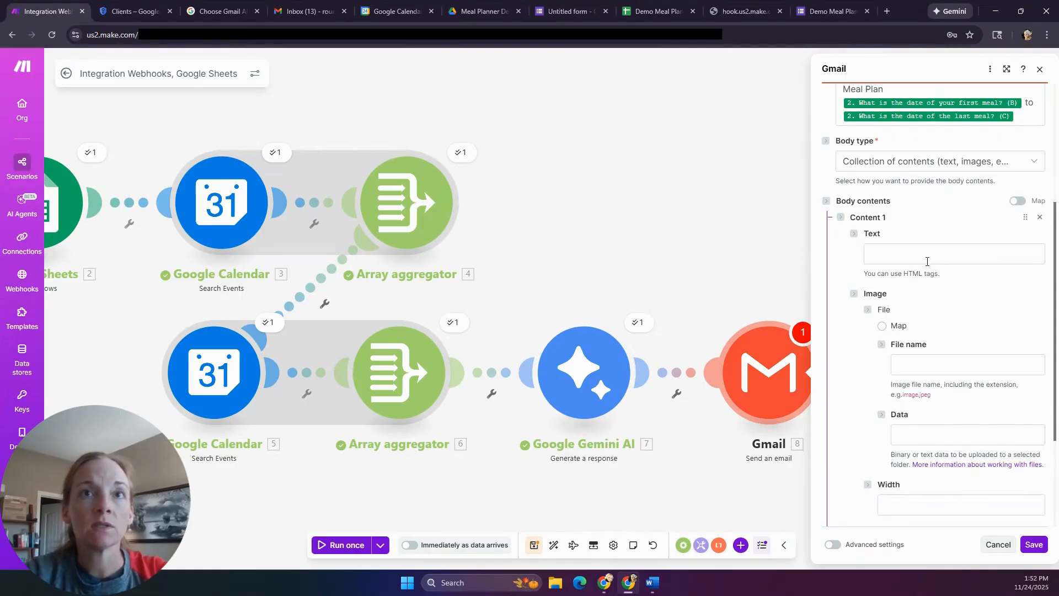
pyautogui.click(927, 262)
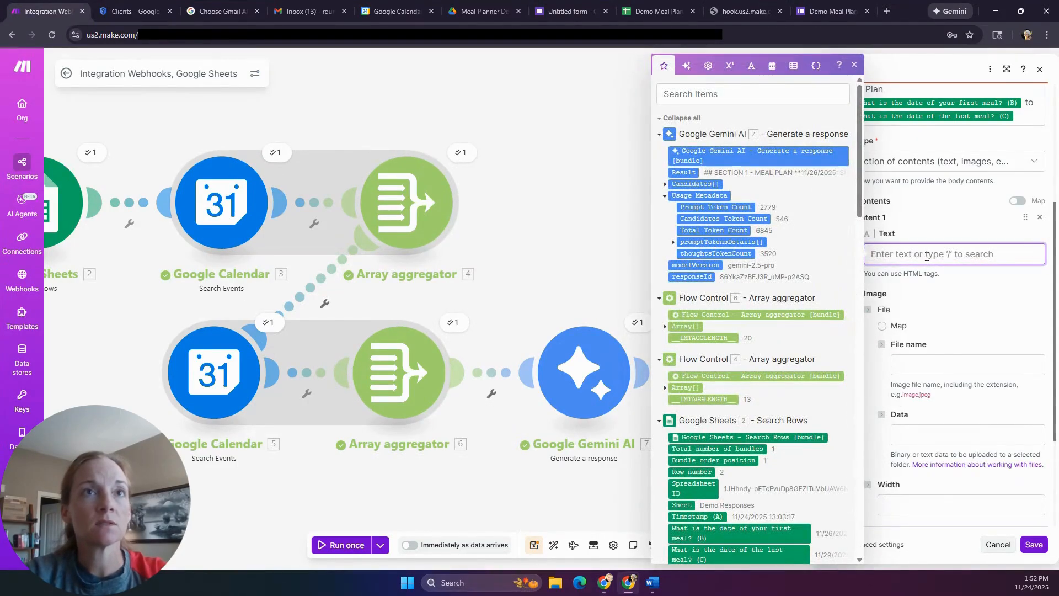
pyautogui.click(679, 172)
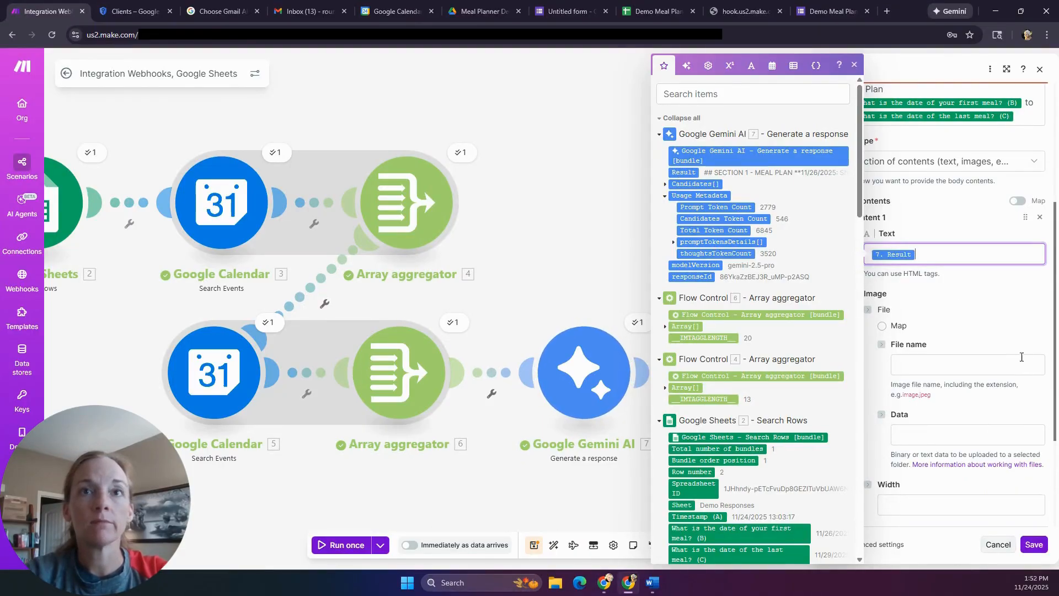
pyautogui.click(980, 320)
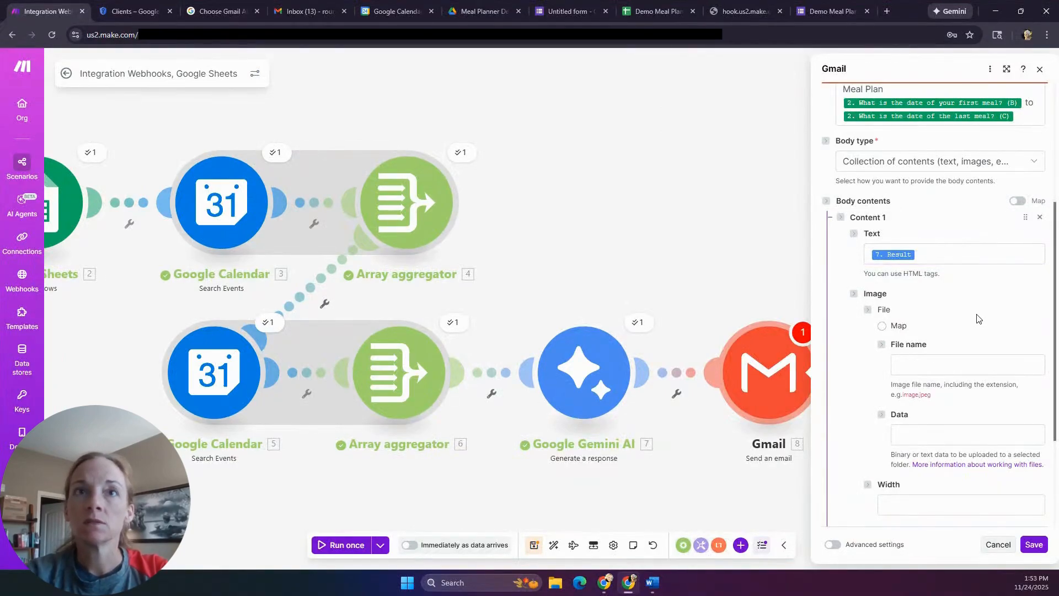
pyautogui.scroll(-3, 978, 319)
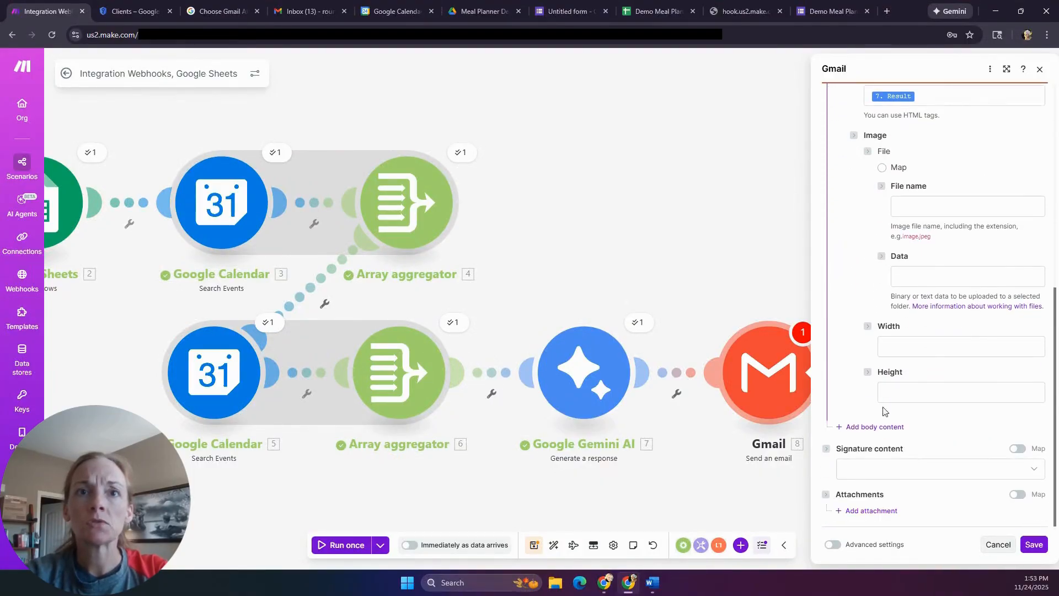
pyautogui.click(1036, 545)
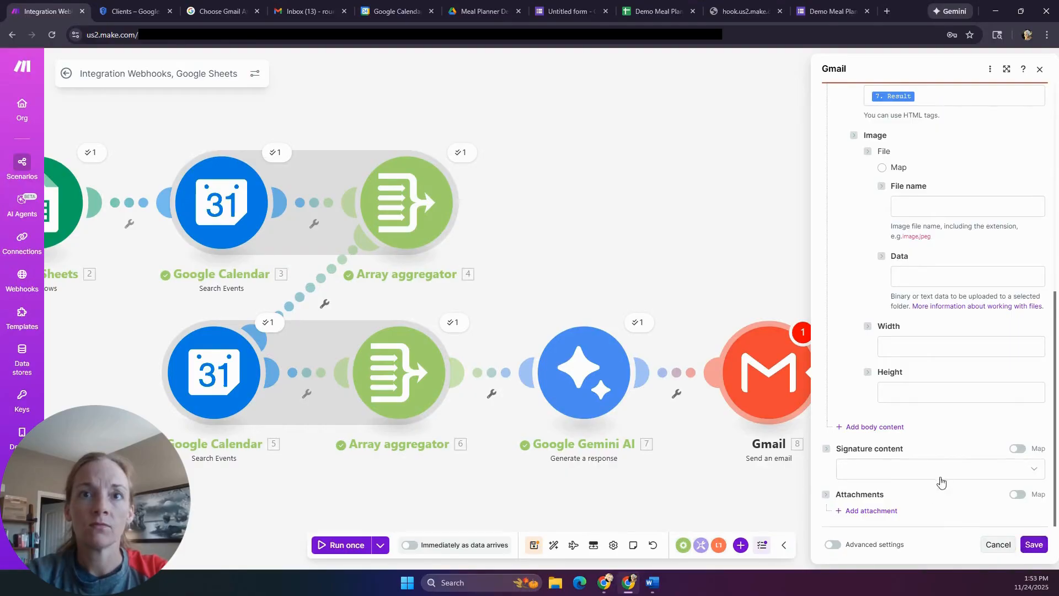
pyautogui.scroll(10, 939, 480)
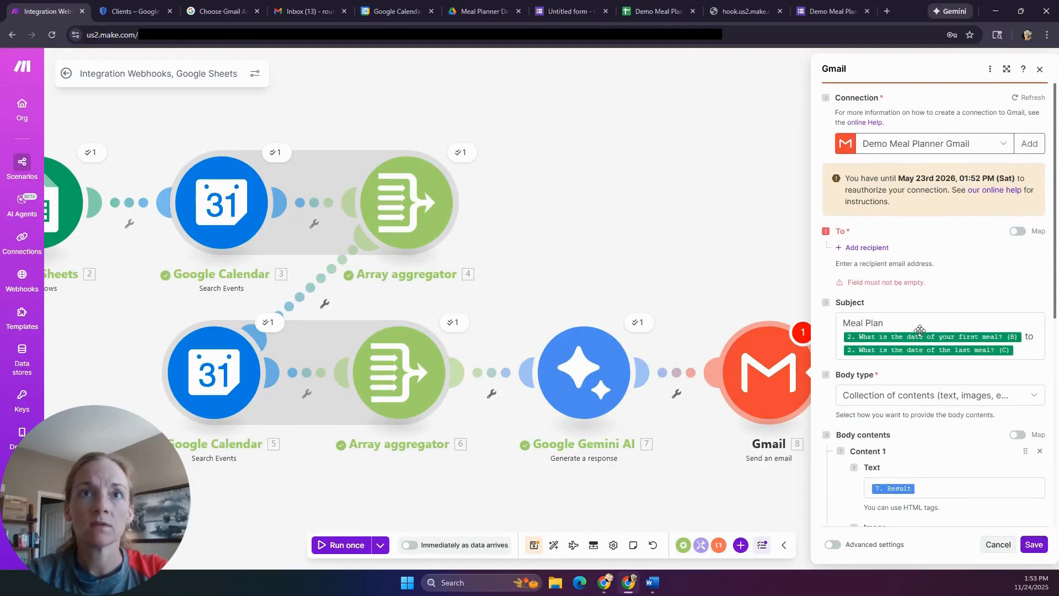
# - Add the recipient's e-mail address, save the Gmail module and scenario, and run it once
pyautogui.click(877, 248)
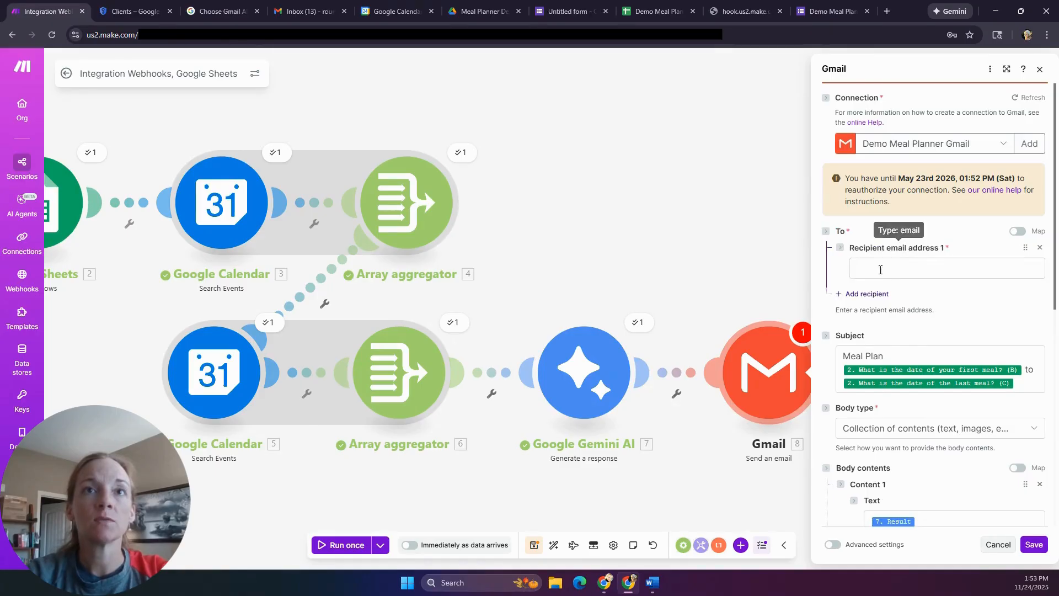
pyautogui.click(880, 270)
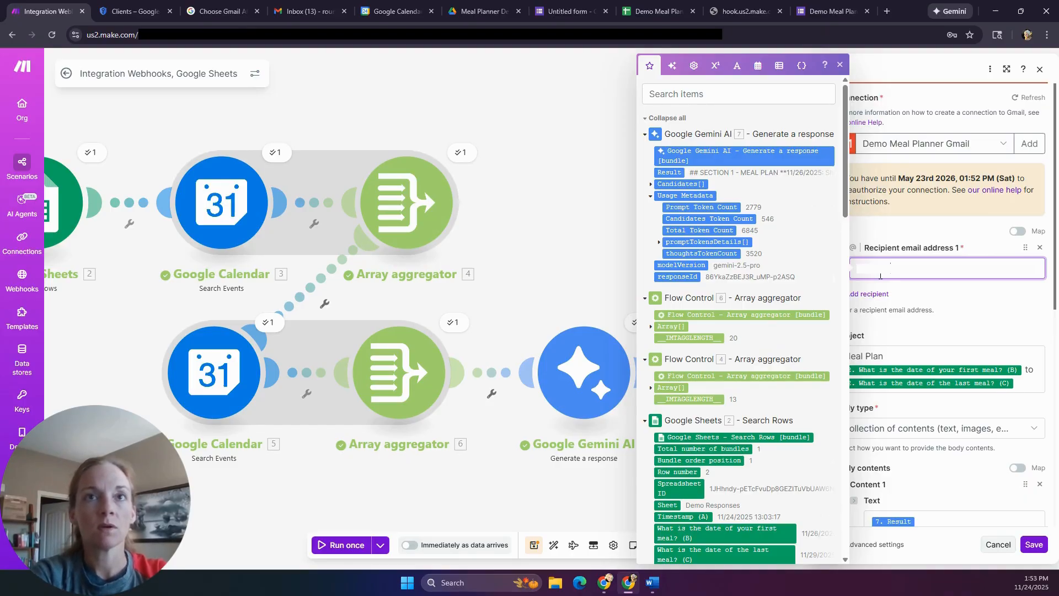
pyautogui.moveTo(880, 276); pyautogui.dragTo(829, 273)
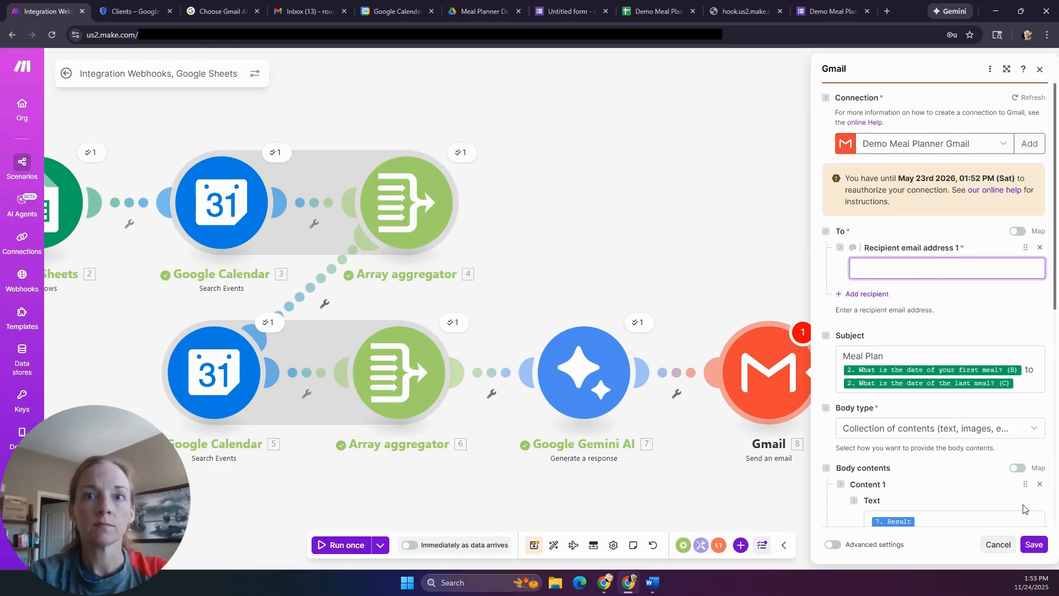
pyautogui.click(1040, 547)
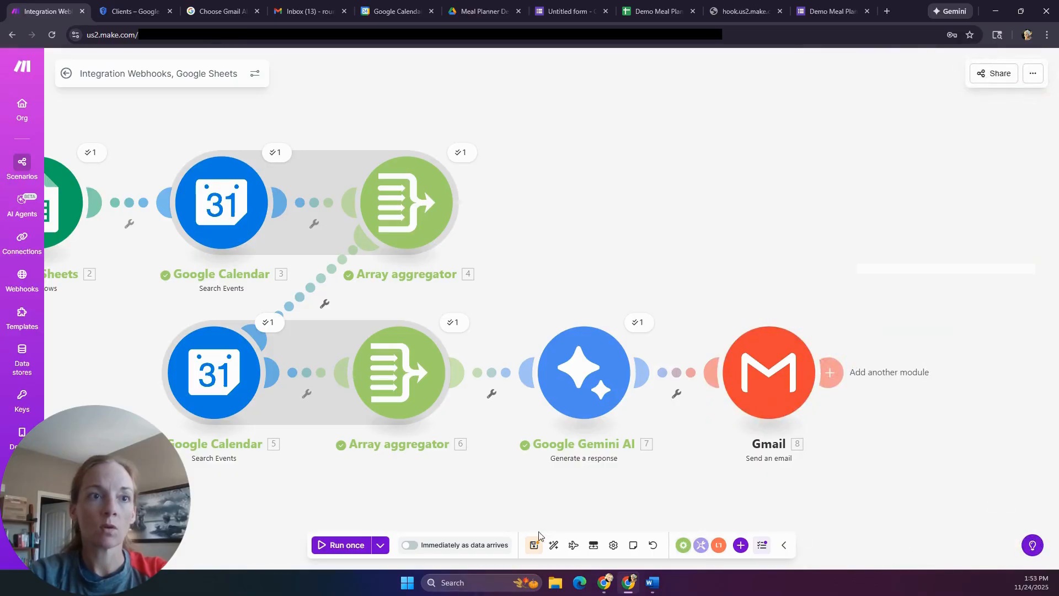
pyautogui.click(535, 547)
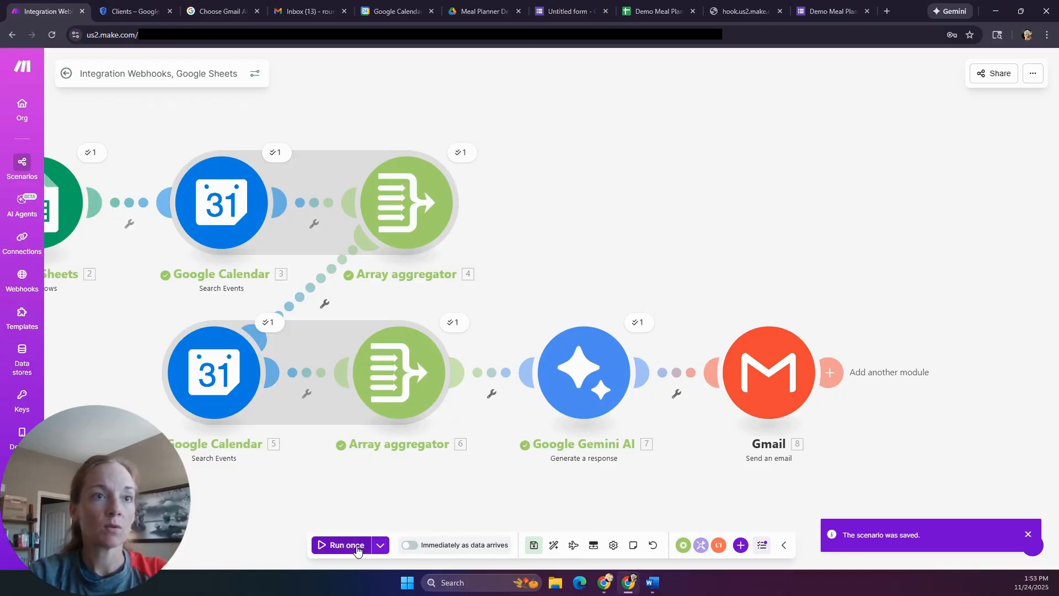
pyautogui.click(356, 546)
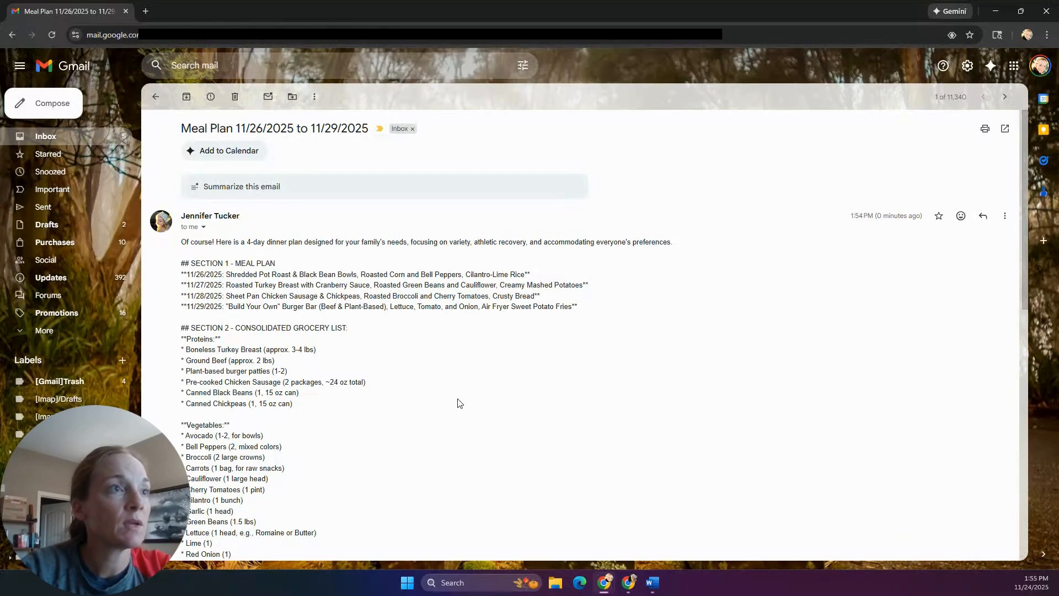
# - Read through the received Meal Plan email, then move the Gmail window aside to reveal Make
pyautogui.scroll(-3, 291, 369)
pyautogui.scroll(-5, 290, 380)
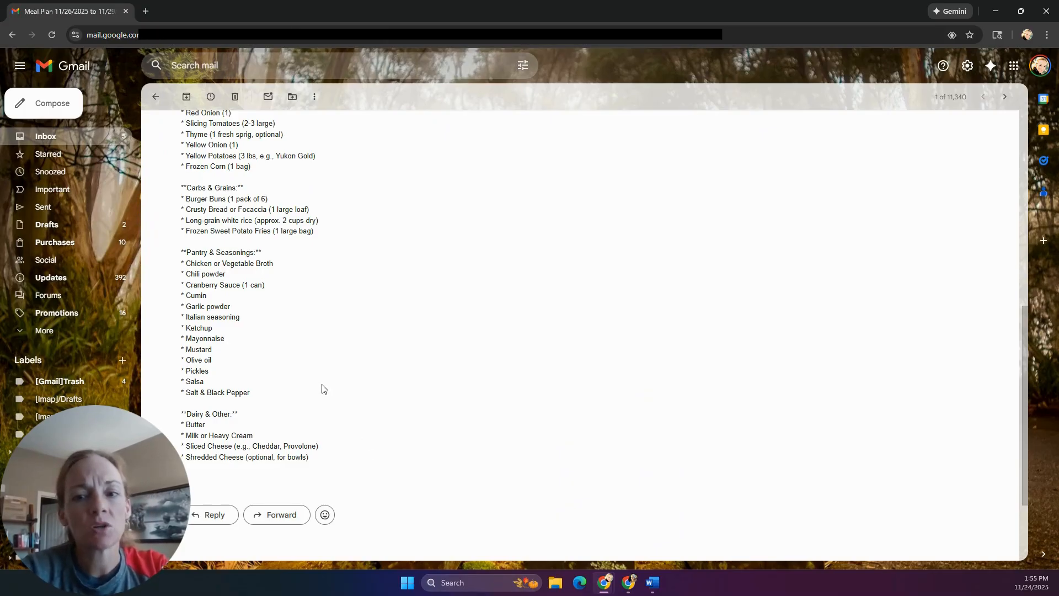
pyautogui.scroll(8, 323, 389)
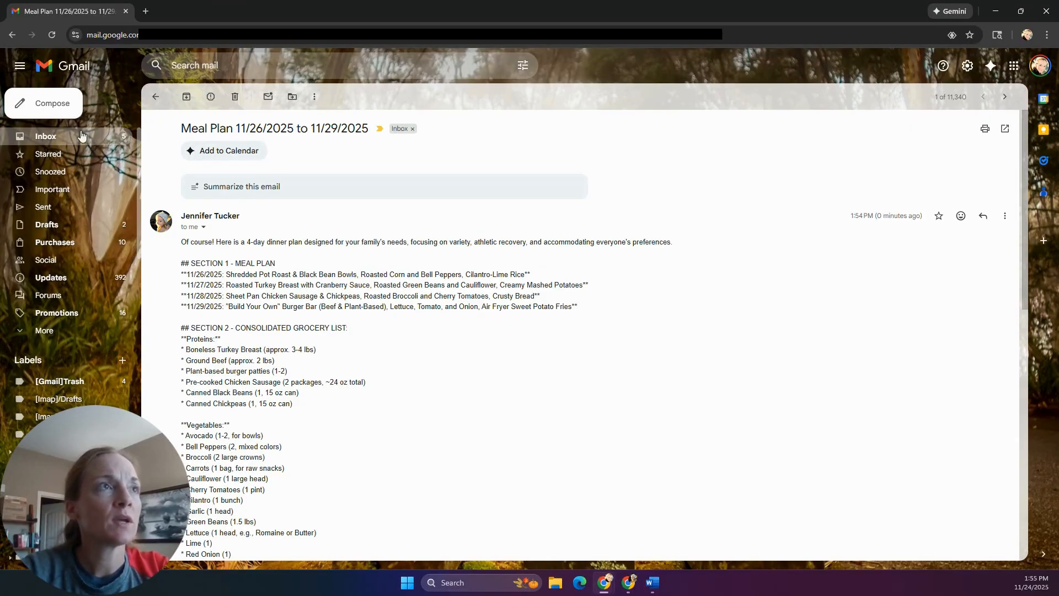
pyautogui.moveTo(267, 17); pyautogui.dragTo(1058, 152)
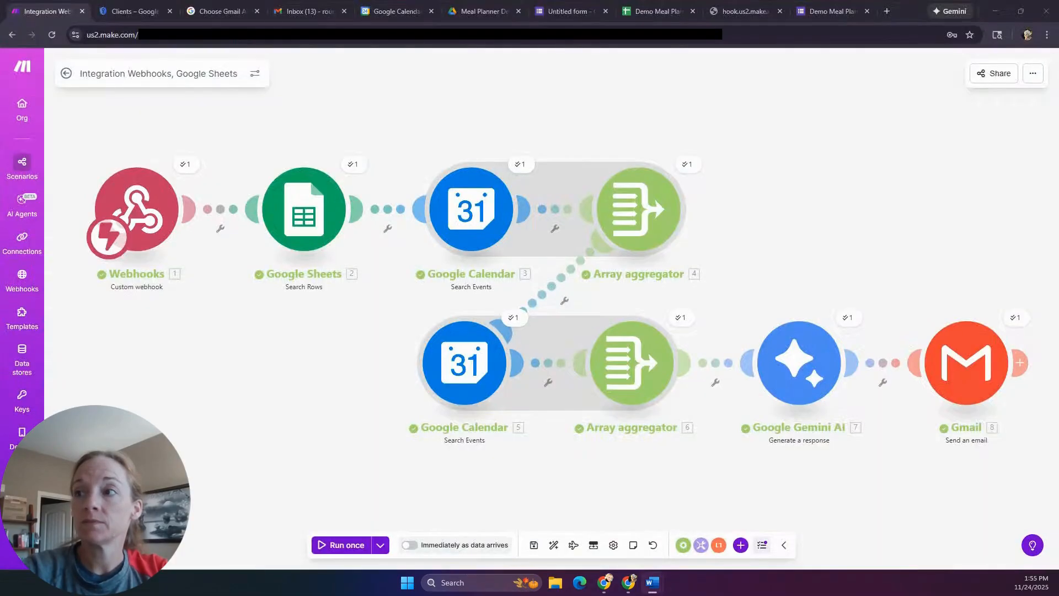
# - Unlink Gmail from Google Gemini AI and insert a Router after Gemini
pyautogui.click(884, 387)
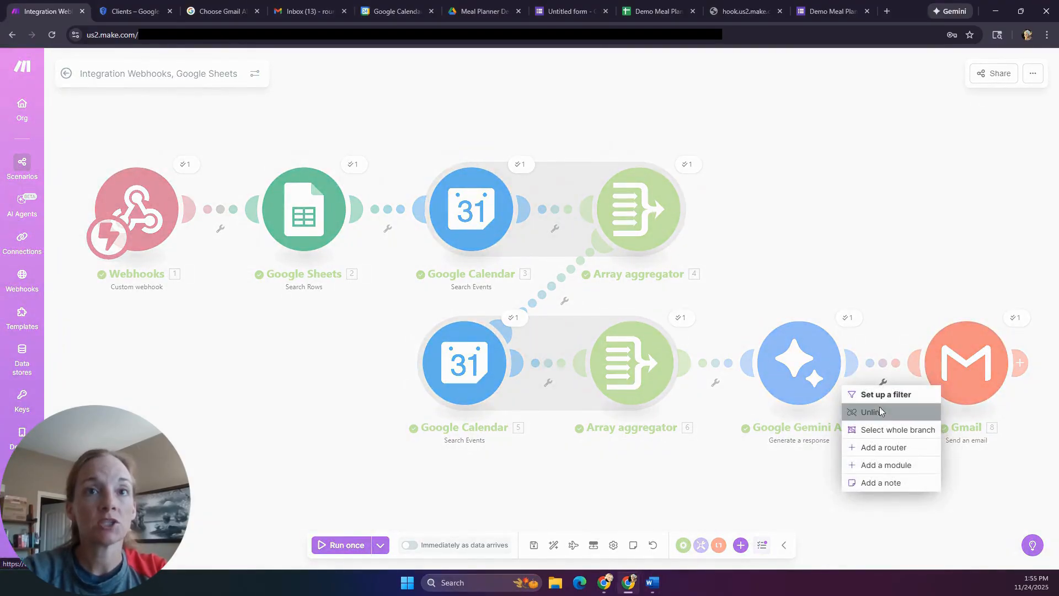
pyautogui.click(879, 409)
pyautogui.moveTo(976, 385); pyautogui.dragTo(945, 184)
pyautogui.click(853, 362)
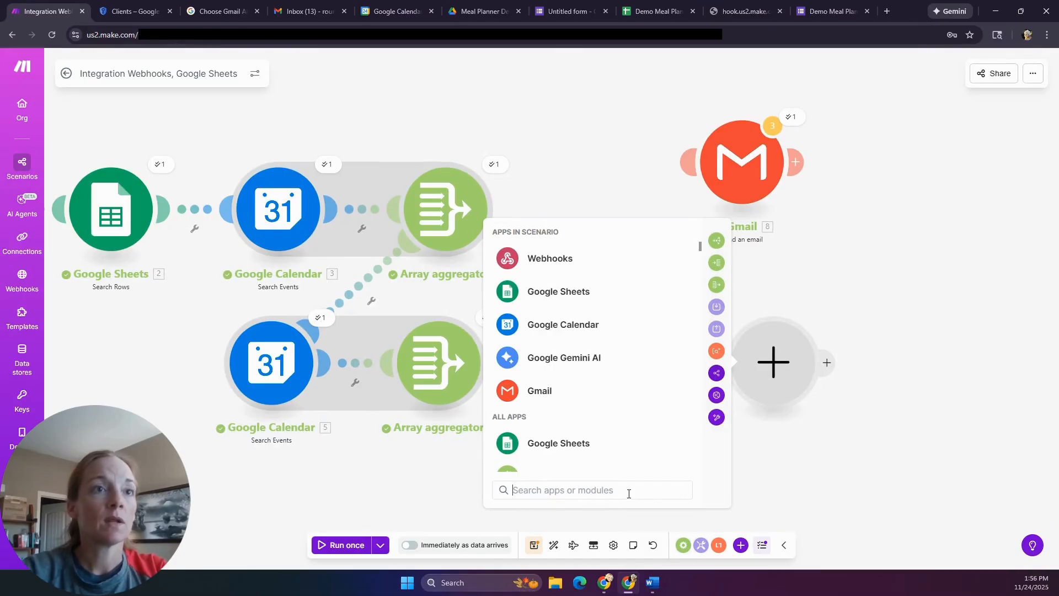
pyautogui.write('router')
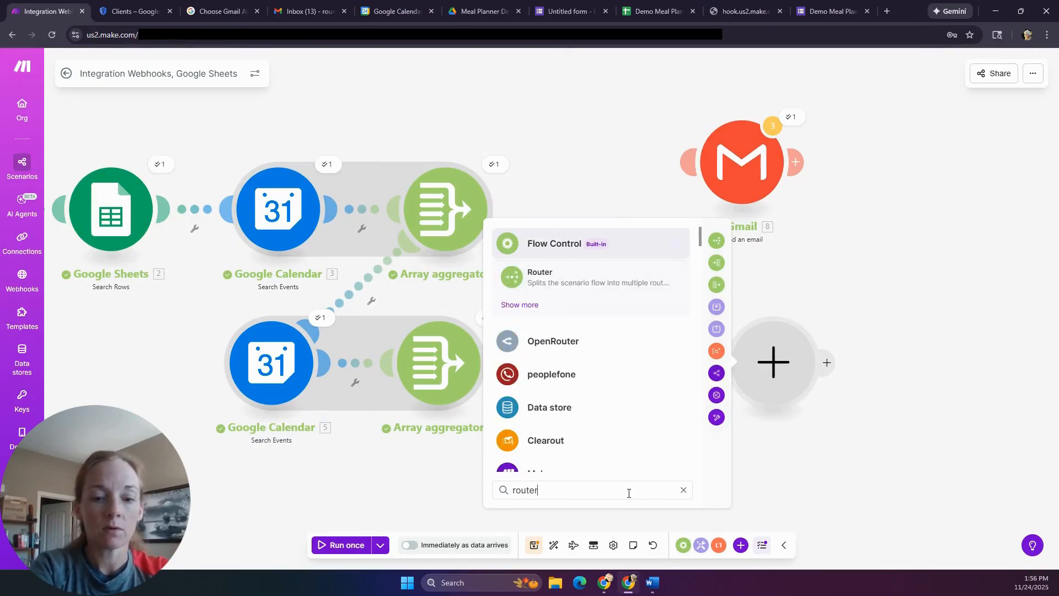
pyautogui.click(585, 286)
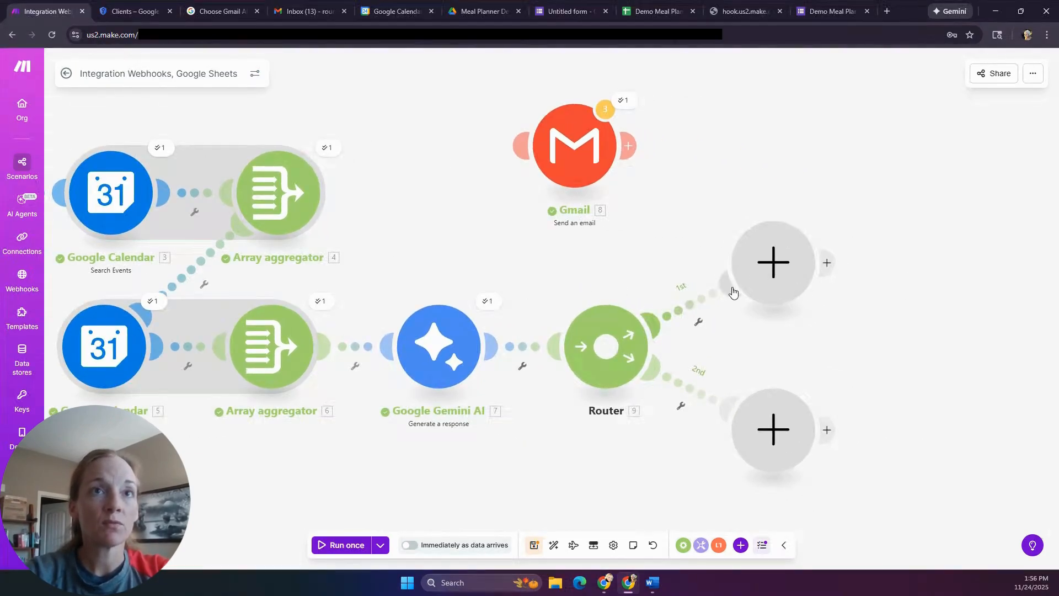
# - Delete the extra empty module, route the Router's second branch to Gmail, then view Gemini's output
pyautogui.rightClick(793, 262)
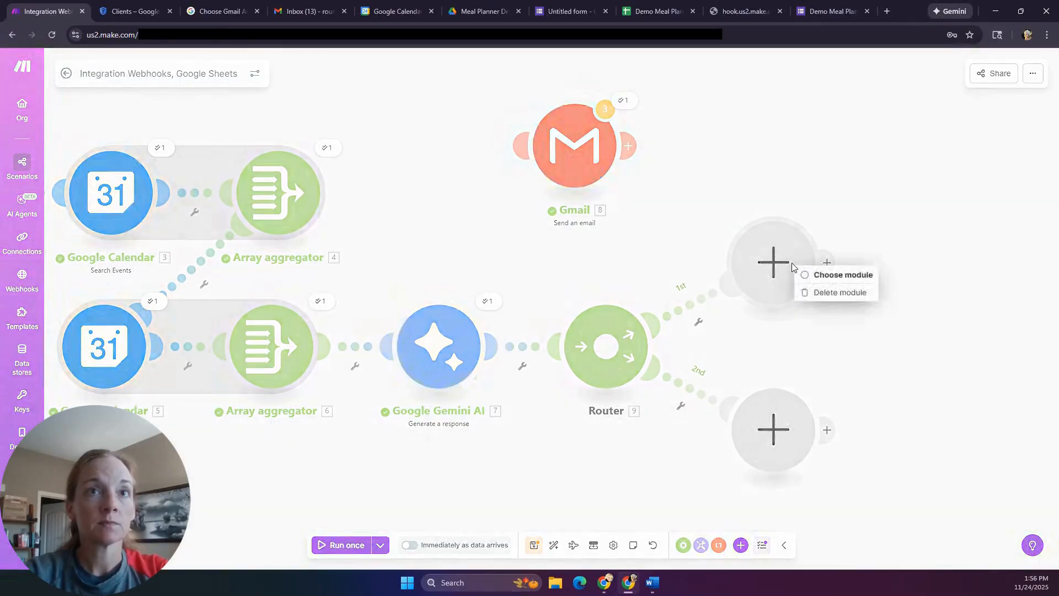
pyautogui.click(831, 294)
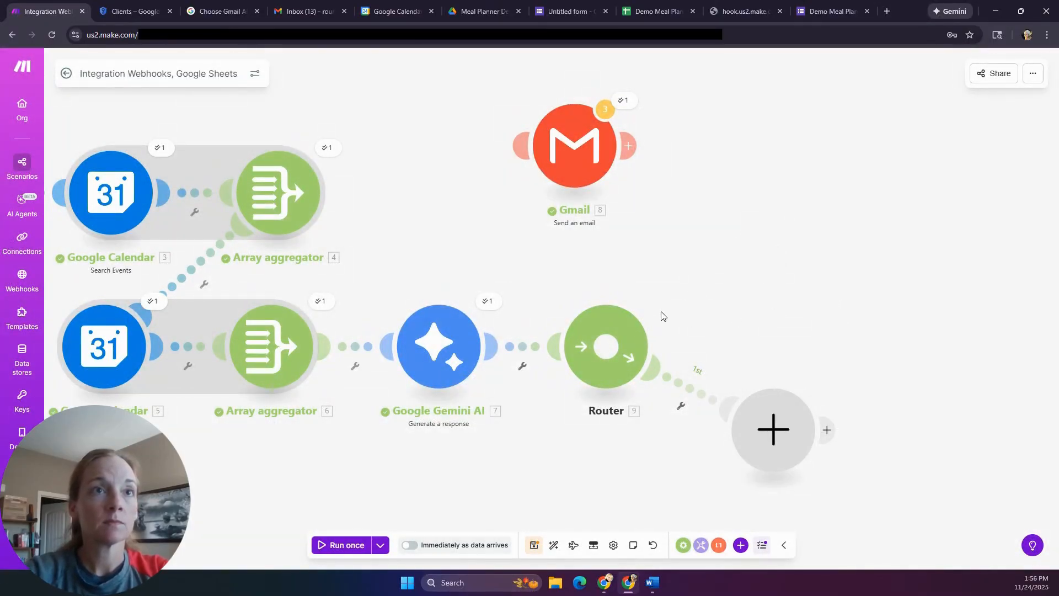
pyautogui.moveTo(607, 333); pyautogui.dragTo(573, 295)
pyautogui.moveTo(521, 146); pyautogui.dragTo(598, 318)
pyautogui.moveTo(767, 435); pyautogui.dragTo(581, 456)
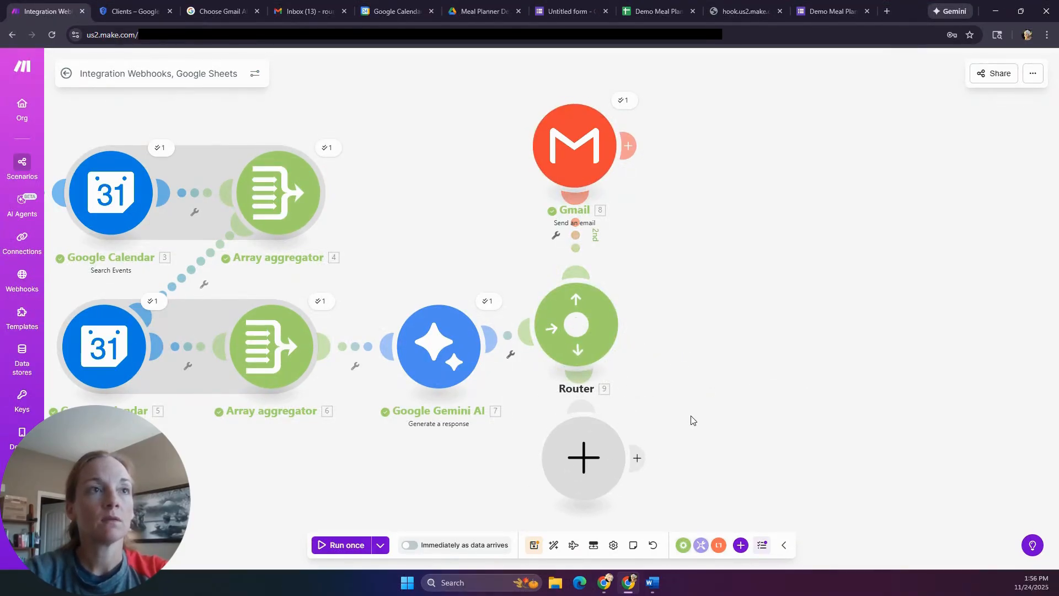
pyautogui.scroll(-1, 693, 418)
pyautogui.scroll(-1, 684, 422)
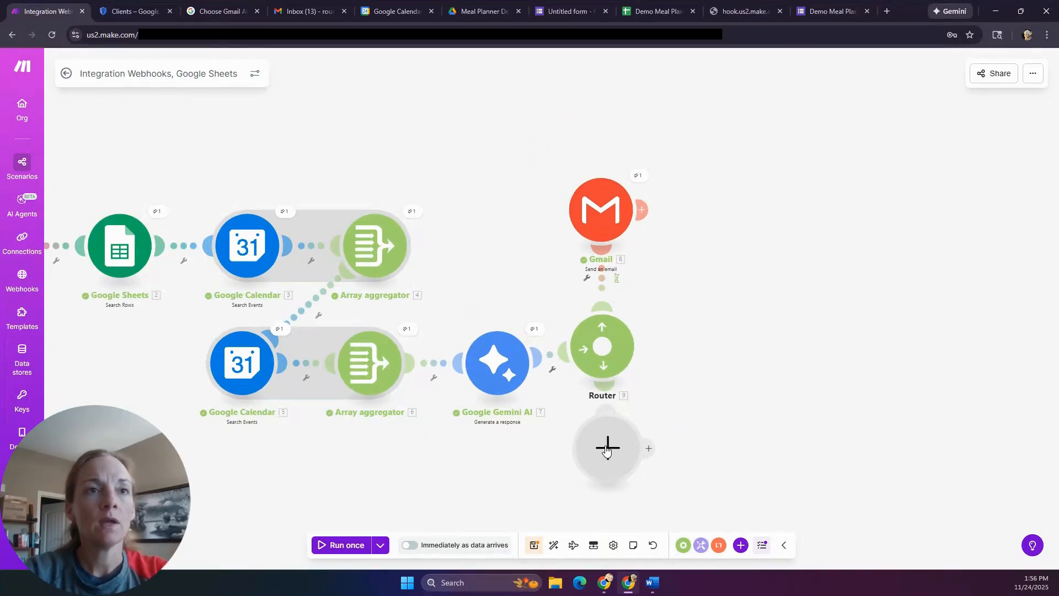
pyautogui.moveTo(607, 450); pyautogui.dragTo(606, 467)
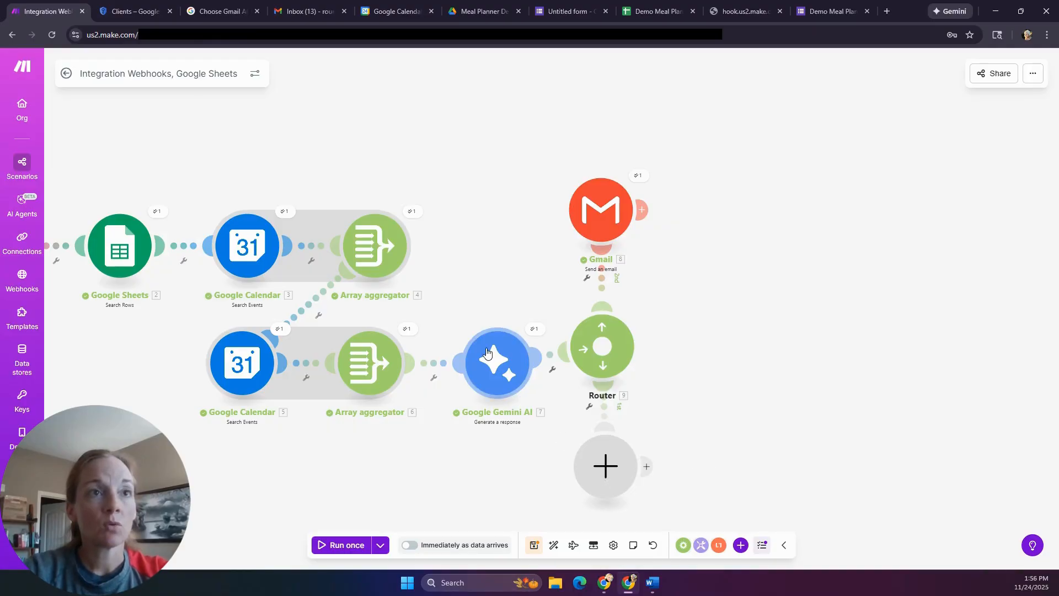
pyautogui.click(533, 330)
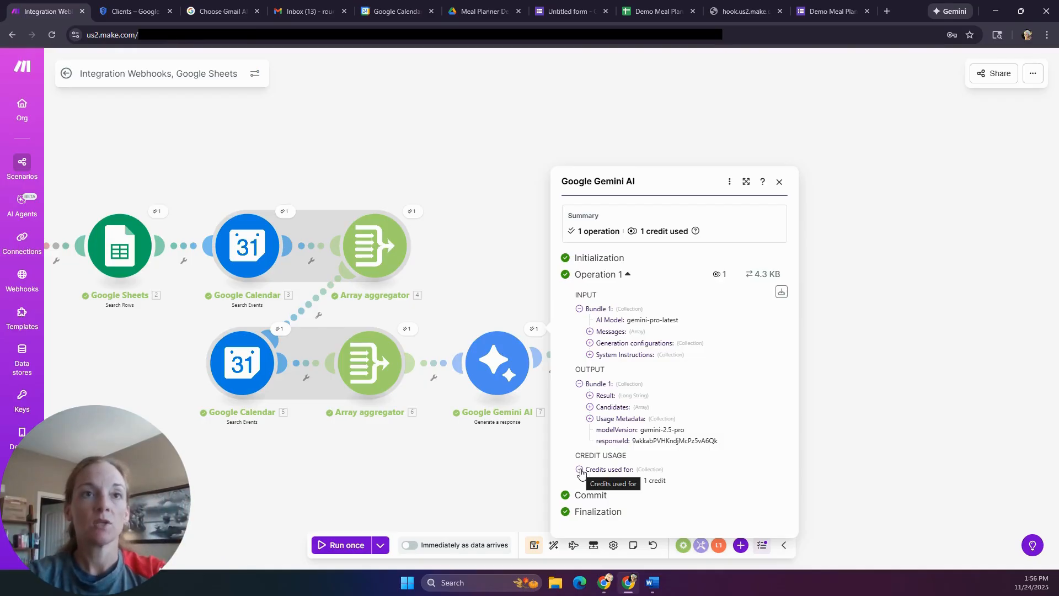
# - Close the Gemini run details and put a Text parser 'Match pattern' module in the empty slot
pyautogui.click(784, 187)
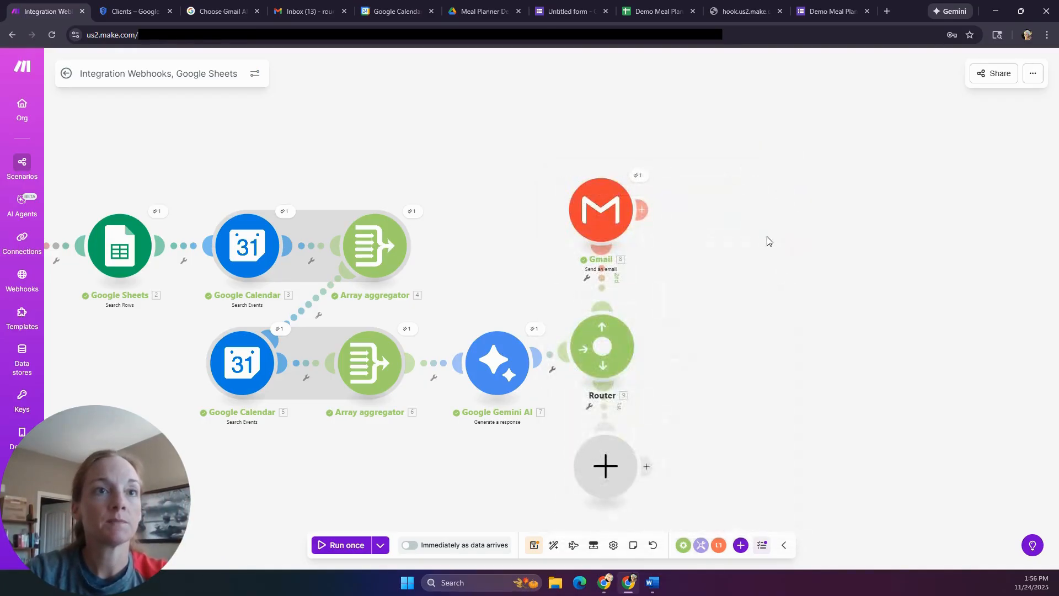
pyautogui.click(605, 469)
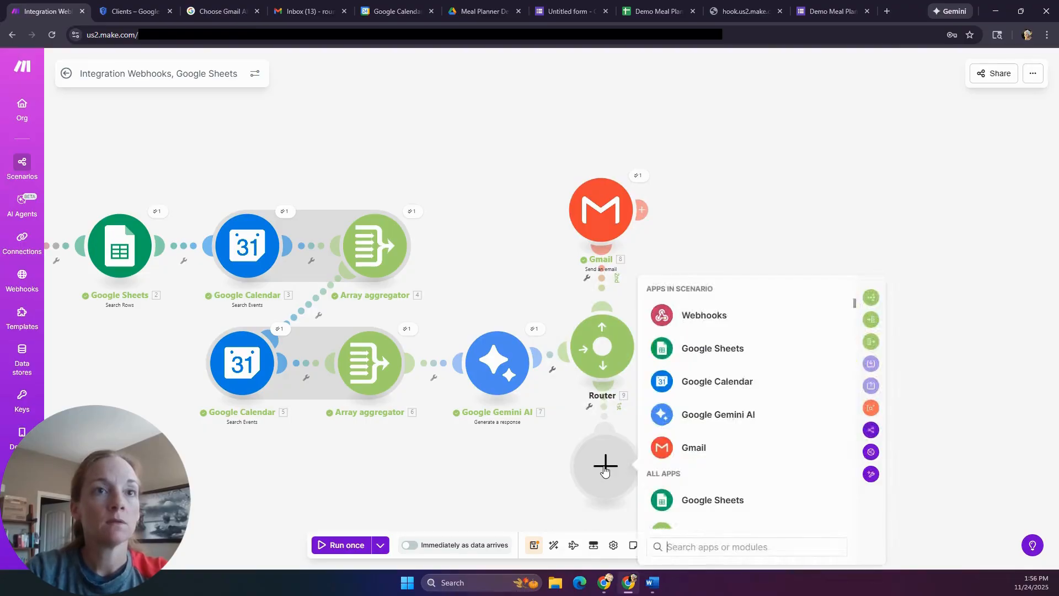
pyautogui.write('parser')
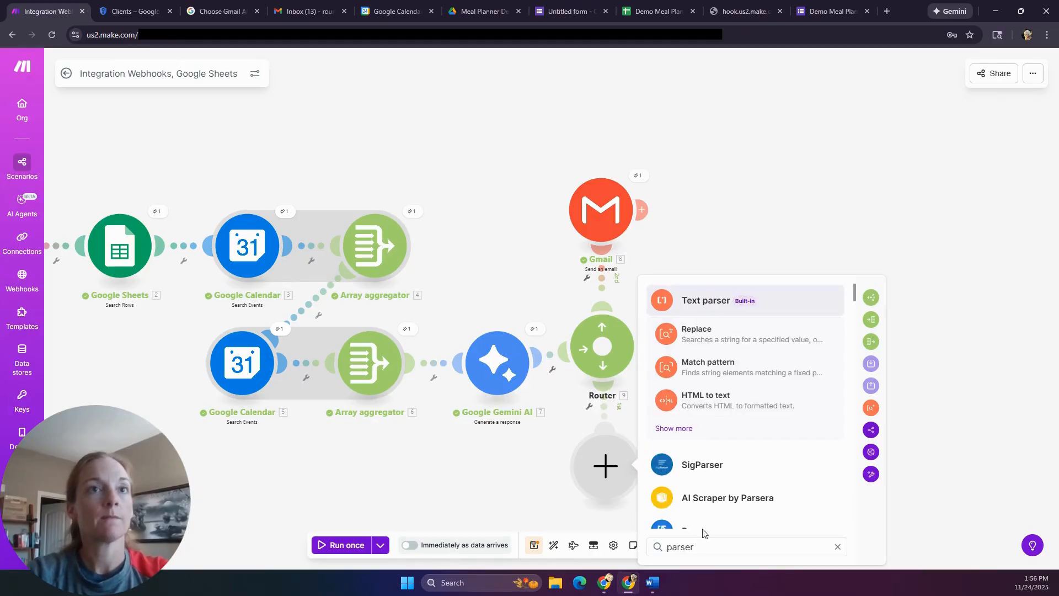
pyautogui.click(706, 301)
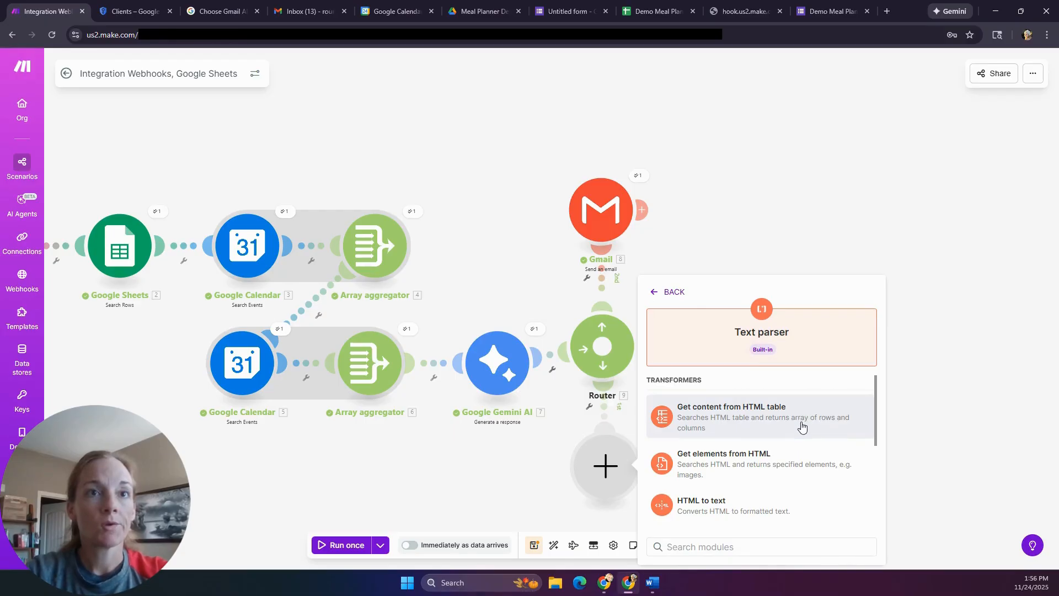
pyautogui.scroll(-2, 798, 437)
pyautogui.scroll(-3, 797, 438)
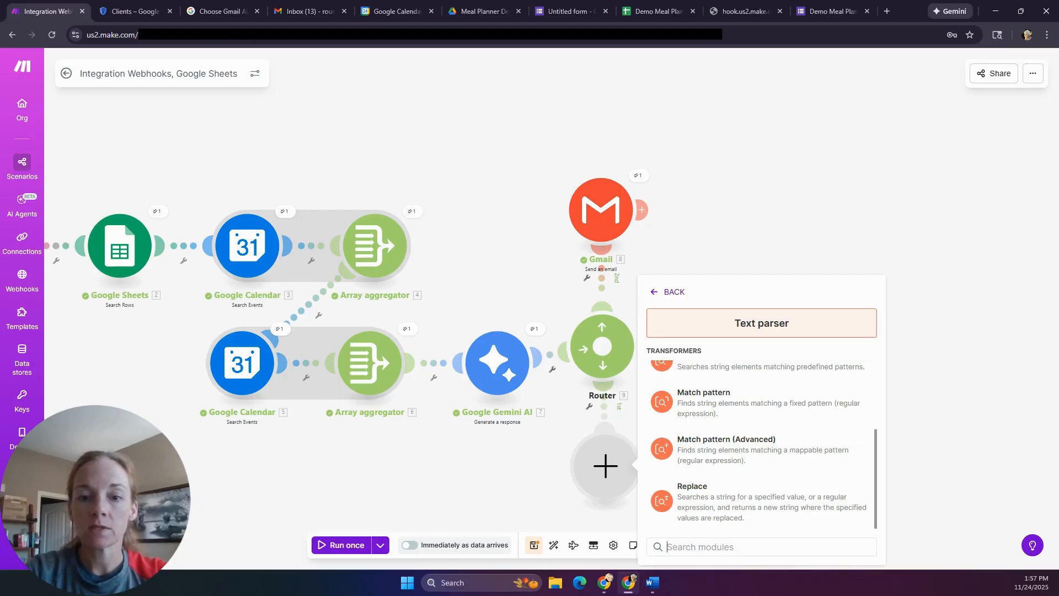
pyautogui.hotkey('alt', 'Tab')
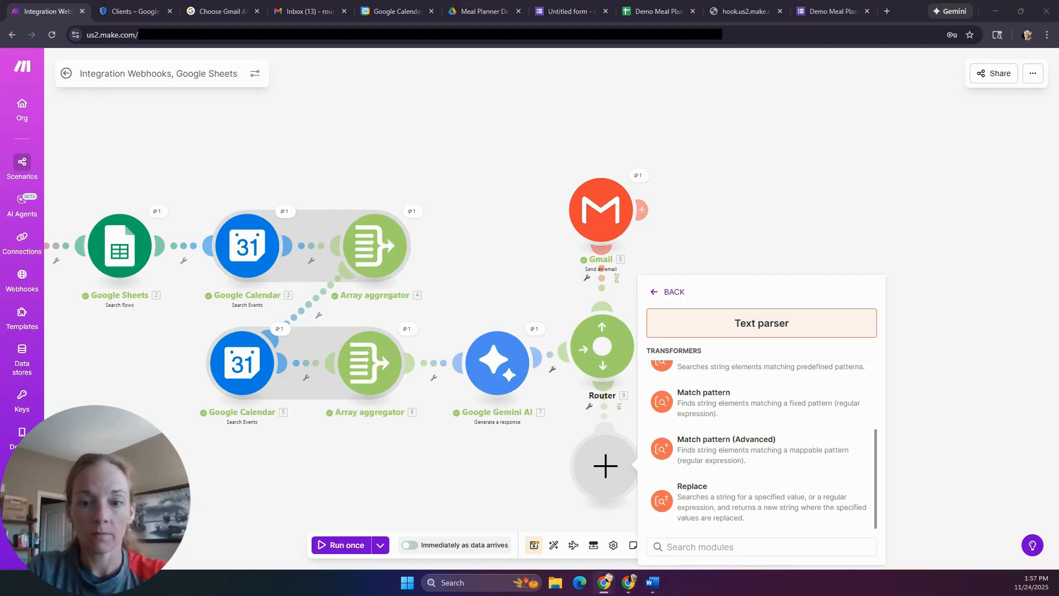
pyautogui.scroll(5, 756, 437)
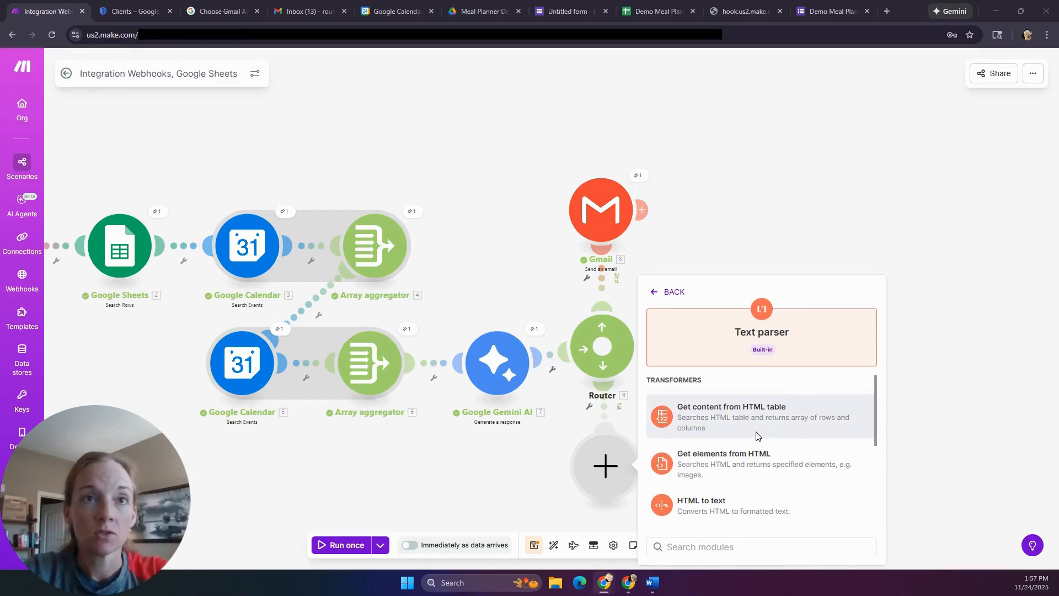
pyautogui.scroll(-3, 756, 437)
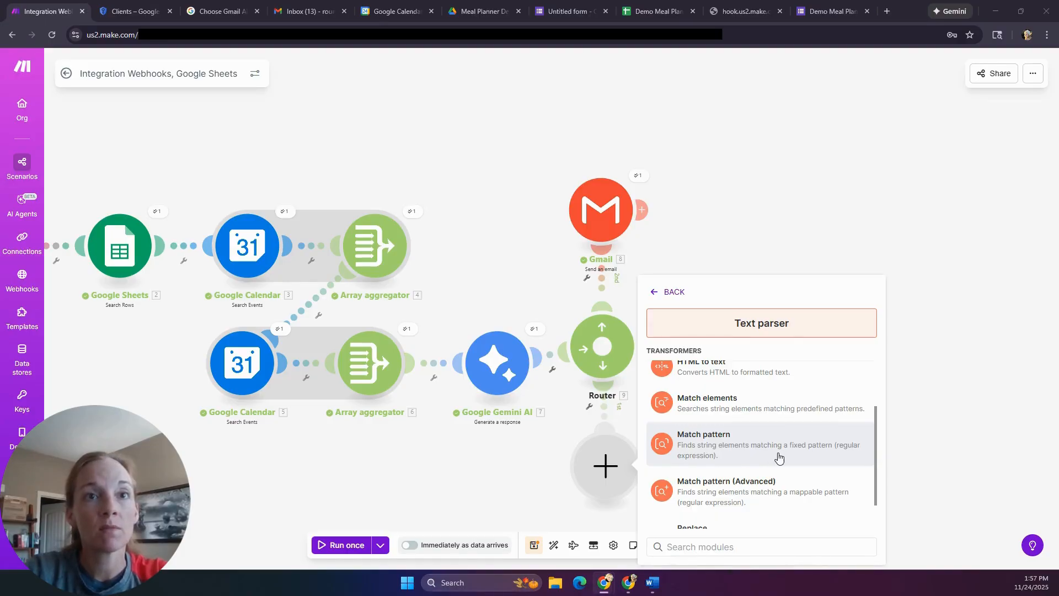
pyautogui.click(822, 448)
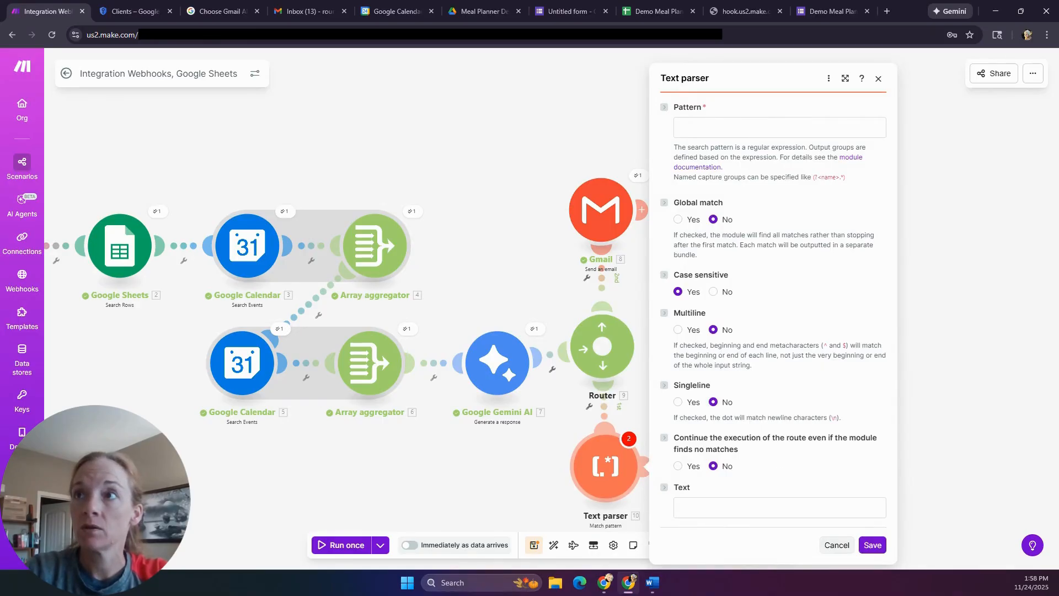
# - Paste the date-matching regular expression into the Text parser's Pattern field
pyautogui.hotkey('alt', 'Tab')
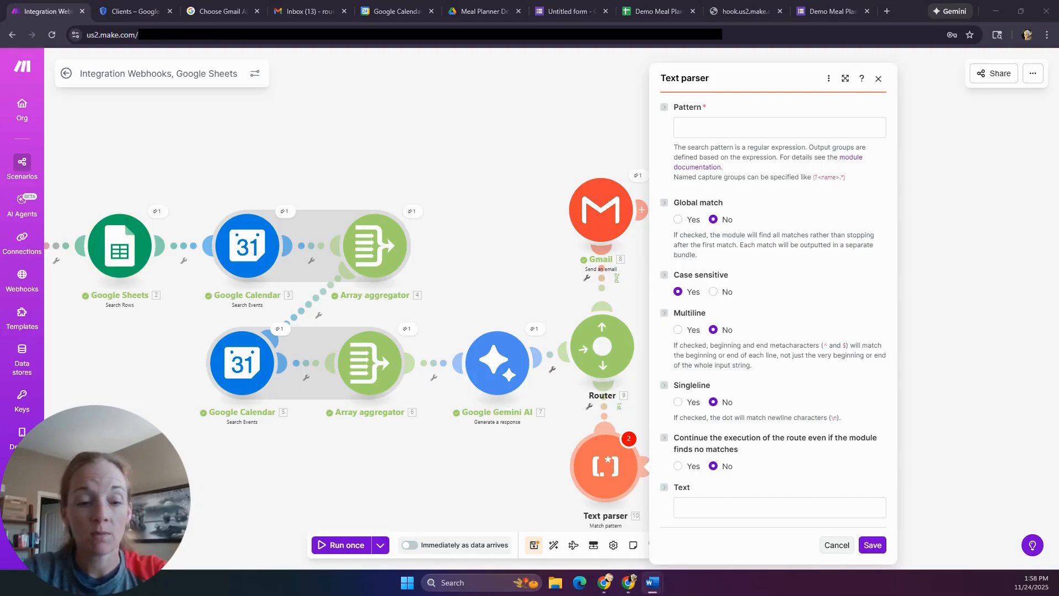
pyautogui.click(774, 125)
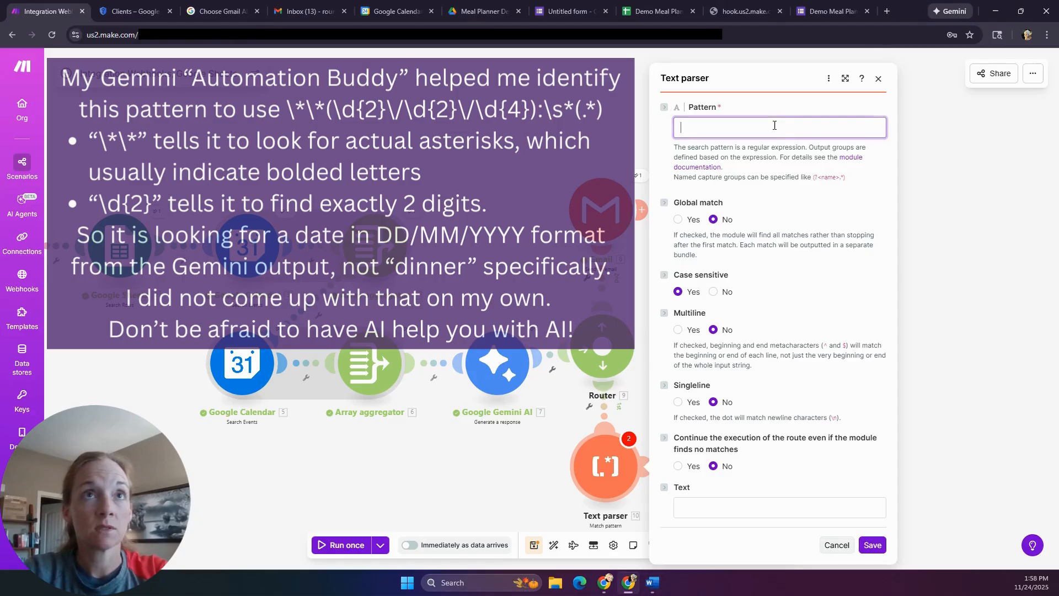
pyautogui.write('\\*\\*(\\d{2}\\/\\d{2}\\/\\d{4}):\\s*(.*)')
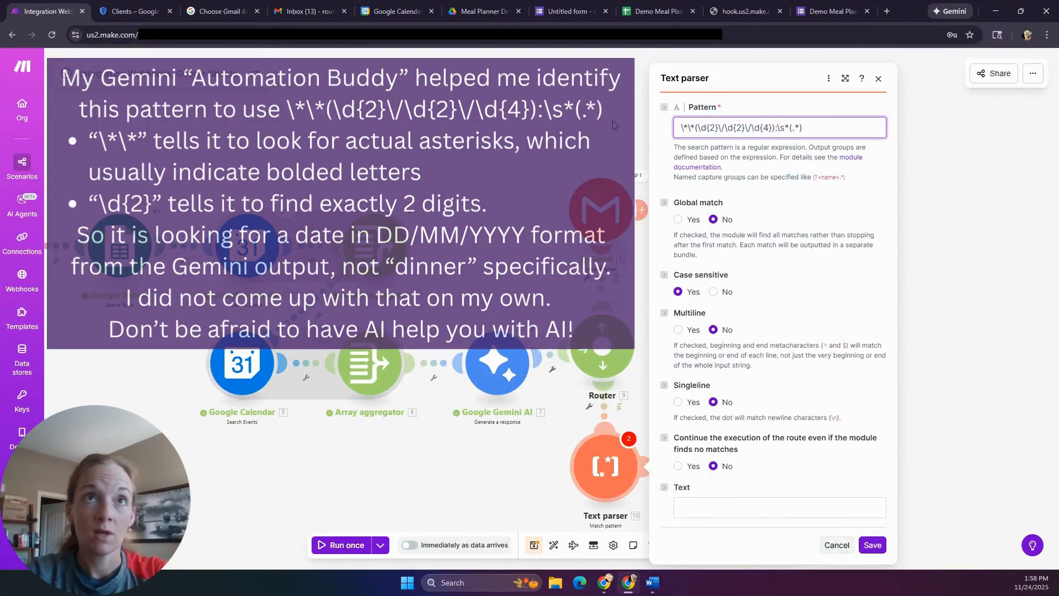
pyautogui.click(783, 426)
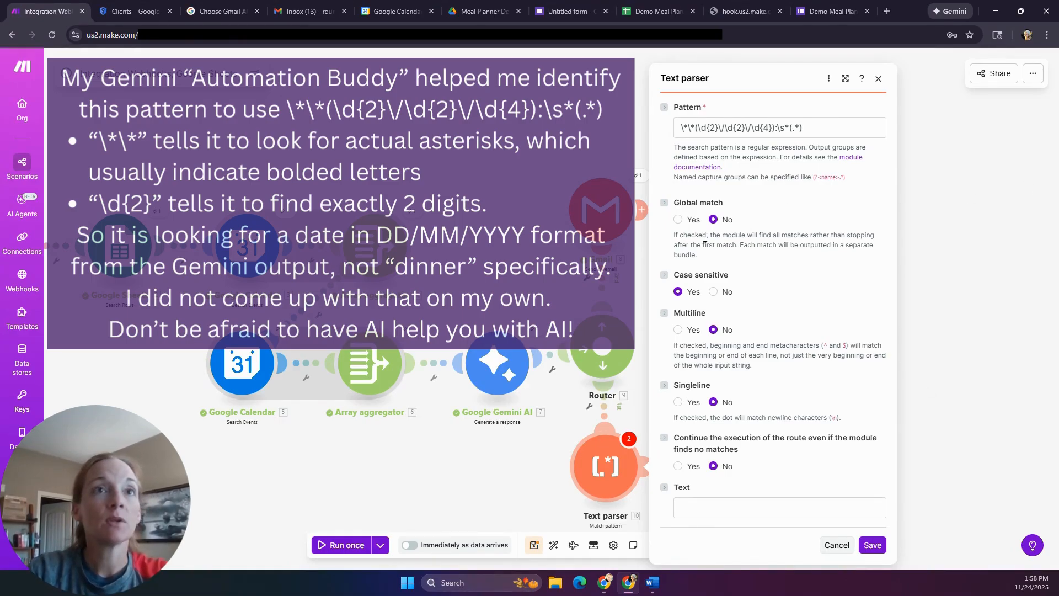
# - Turn on Global match and Multiline, map Gemini's 7. Result as the text, and save
pyautogui.click(677, 221)
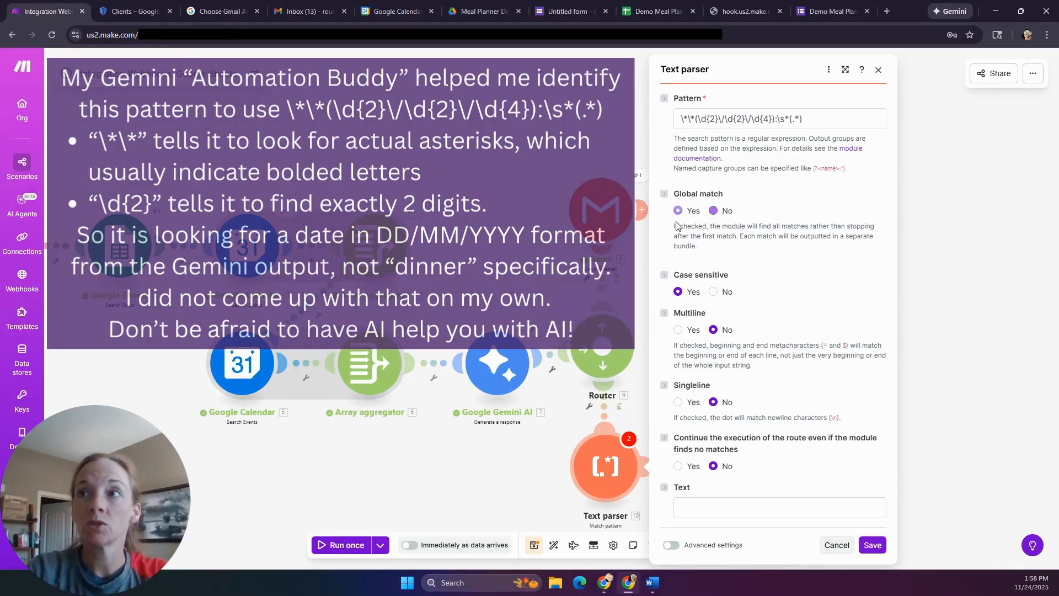
pyautogui.click(678, 331)
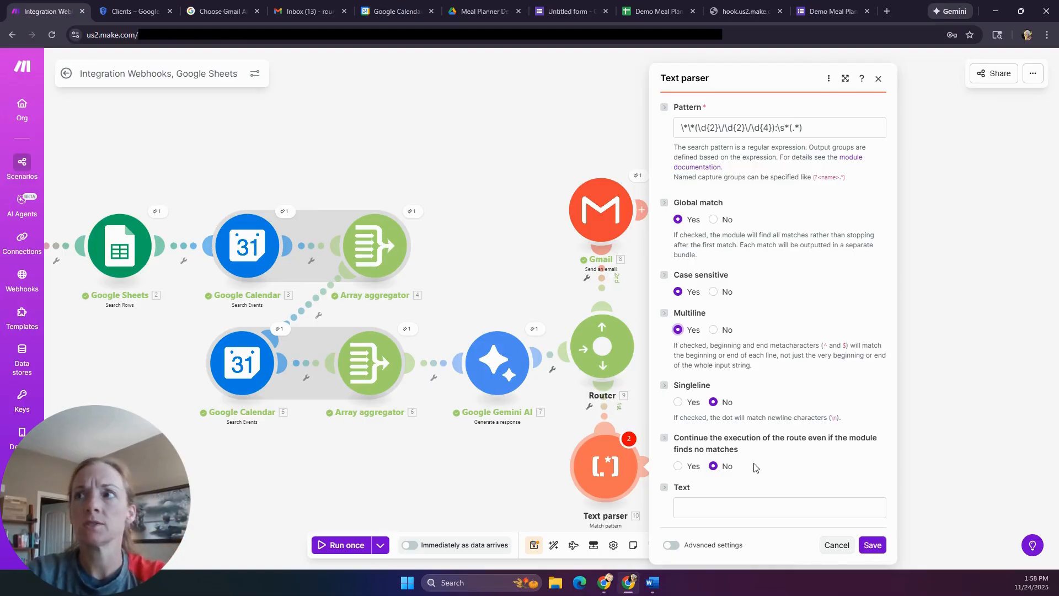
pyautogui.click(705, 508)
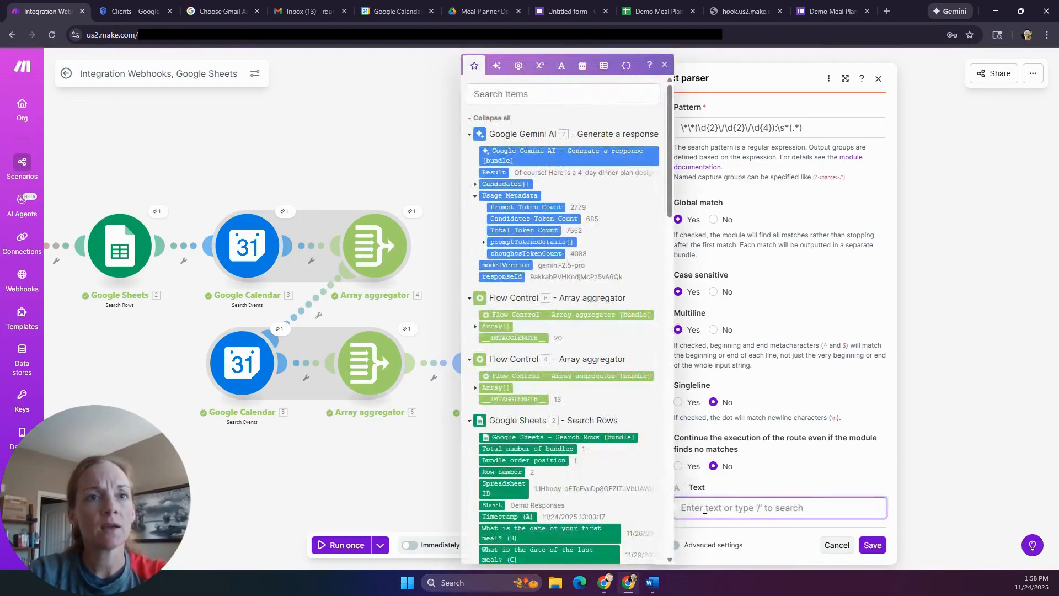
pyautogui.click(488, 173)
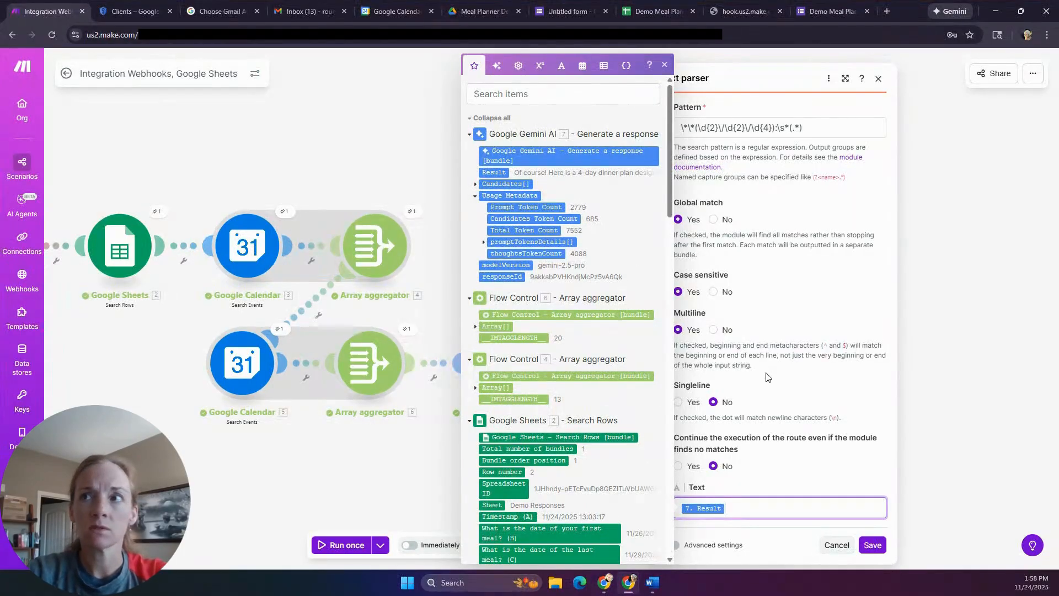
pyautogui.click(862, 545)
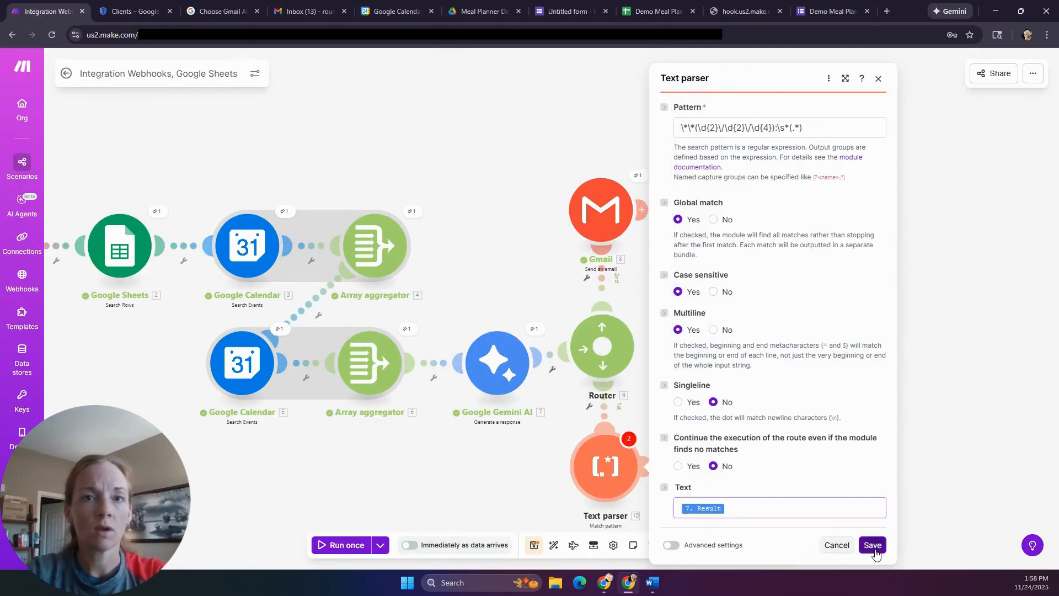
pyautogui.click(600, 470)
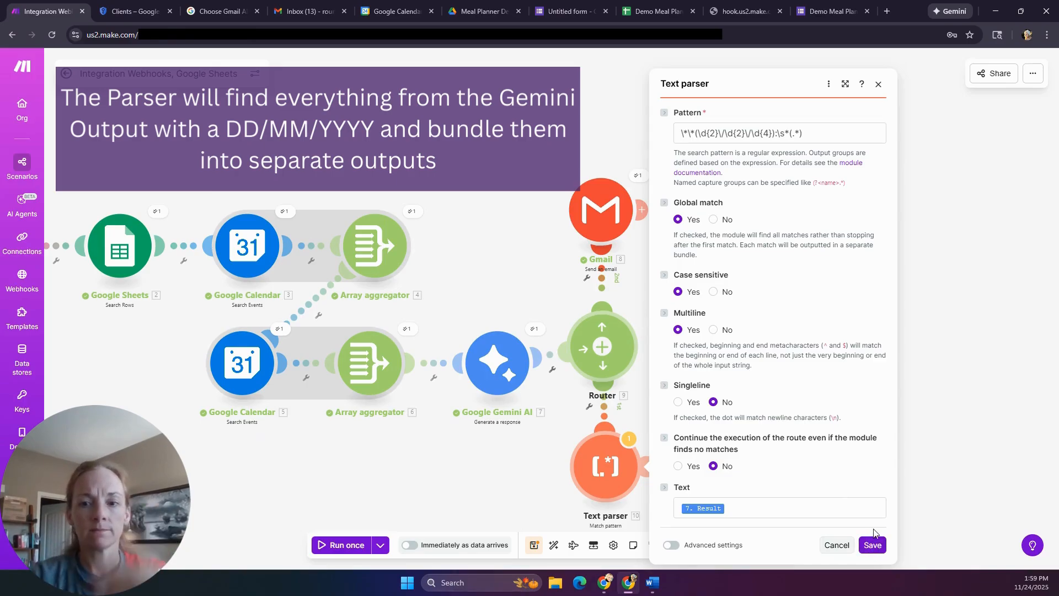
pyautogui.click(875, 548)
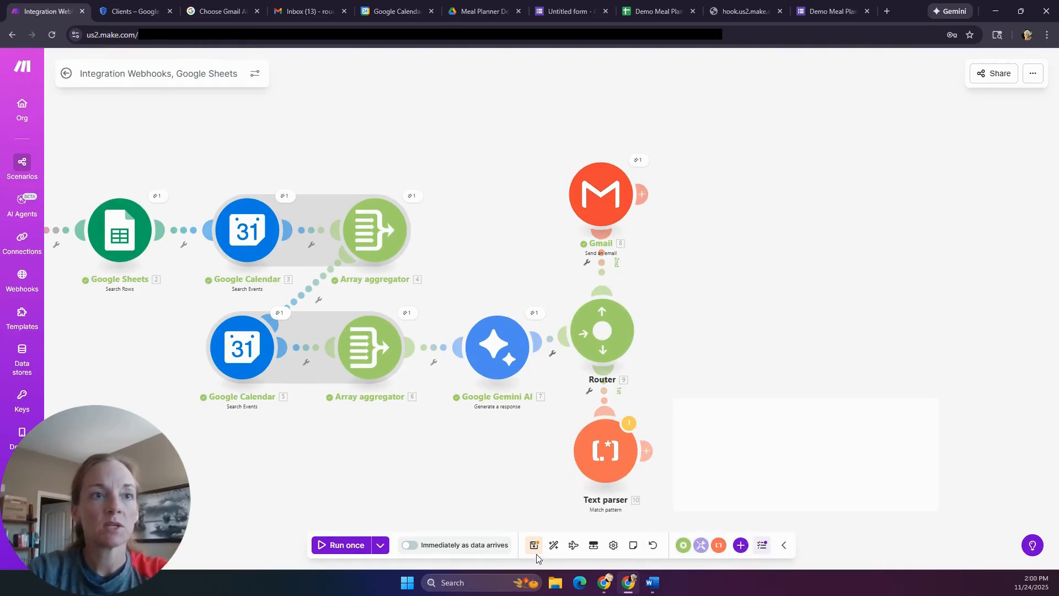
# - Save the scenario and run it once, accepting both last-module warnings
pyautogui.click(535, 546)
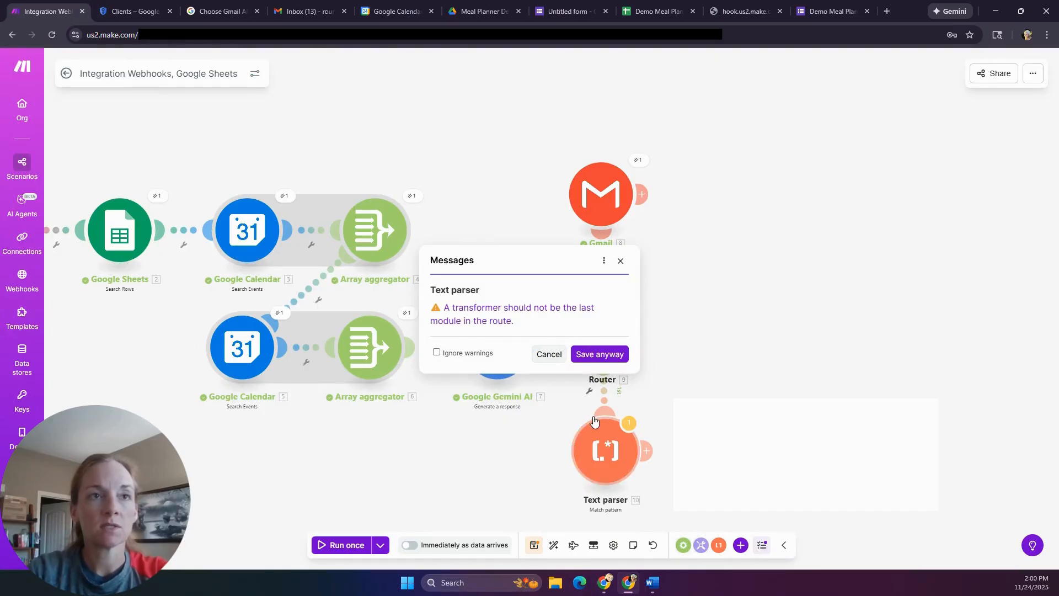
pyautogui.click(614, 356)
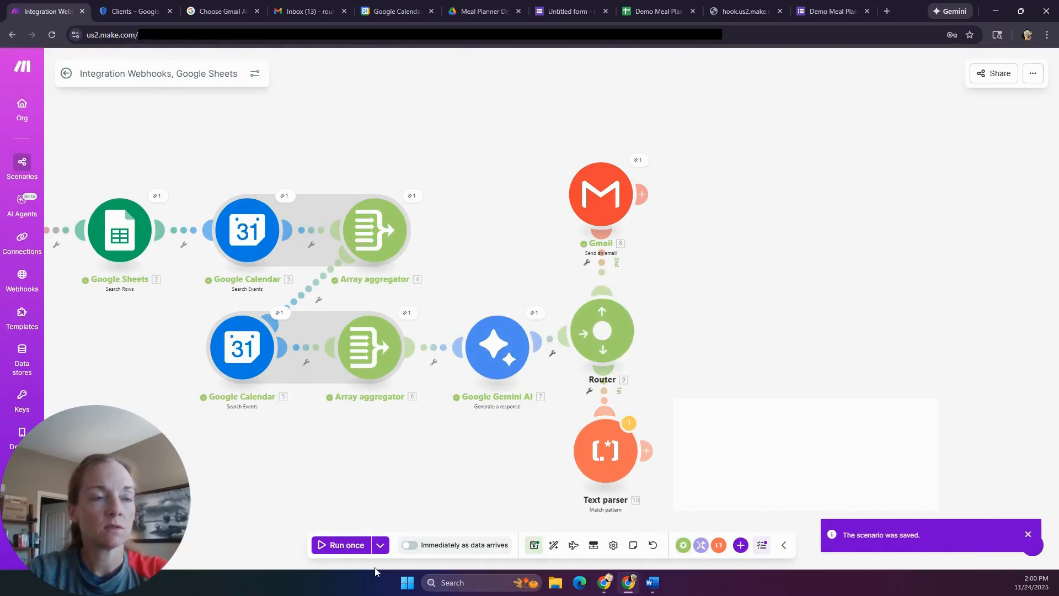
pyautogui.click(340, 548)
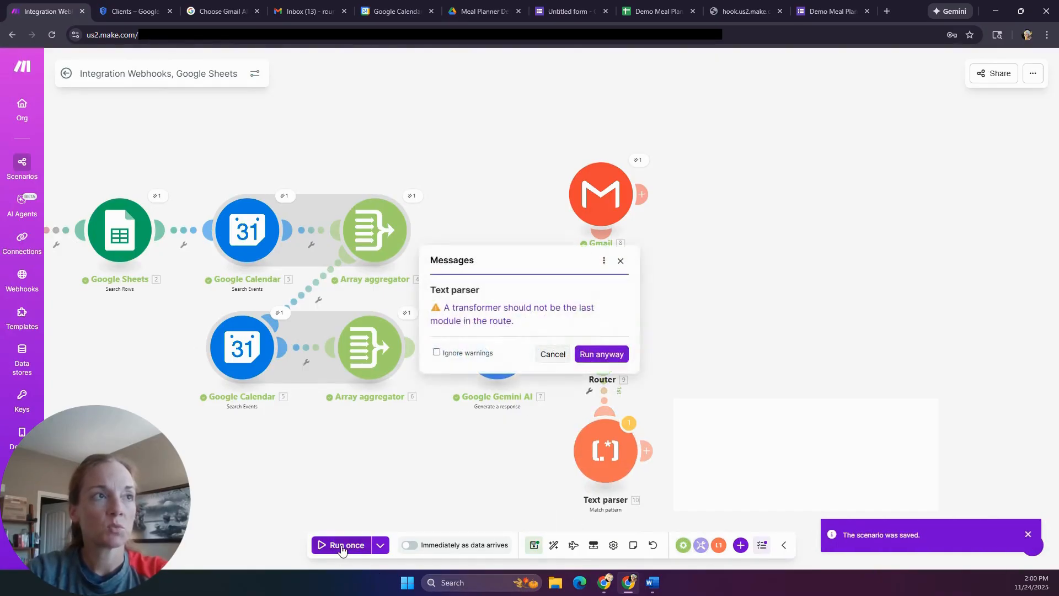
pyautogui.click(613, 356)
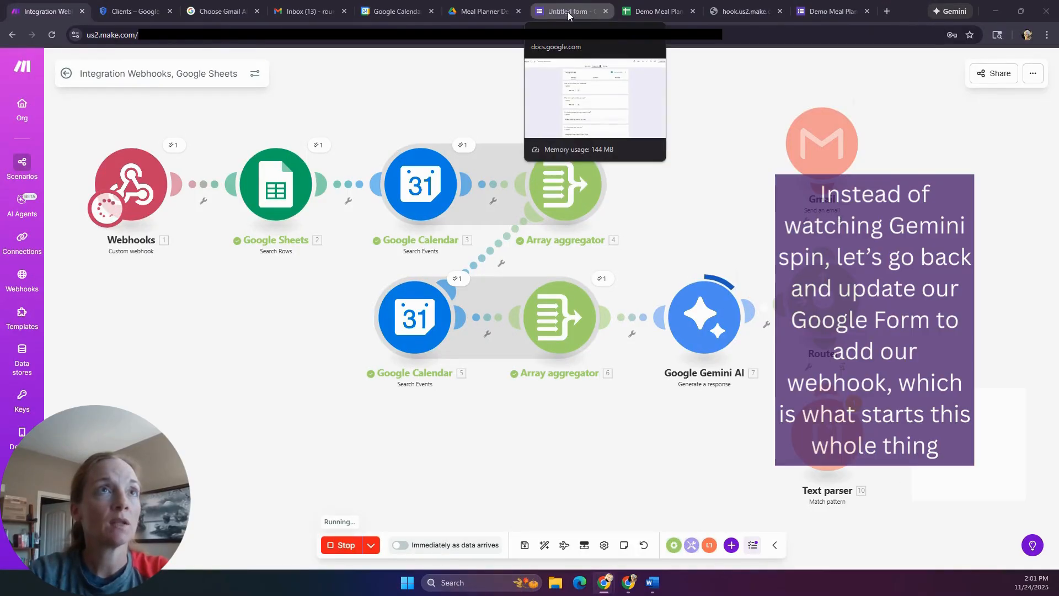
# - Retitle the meal planner form to 'Demo Meal Planner Requests'
pyautogui.click(569, 11)
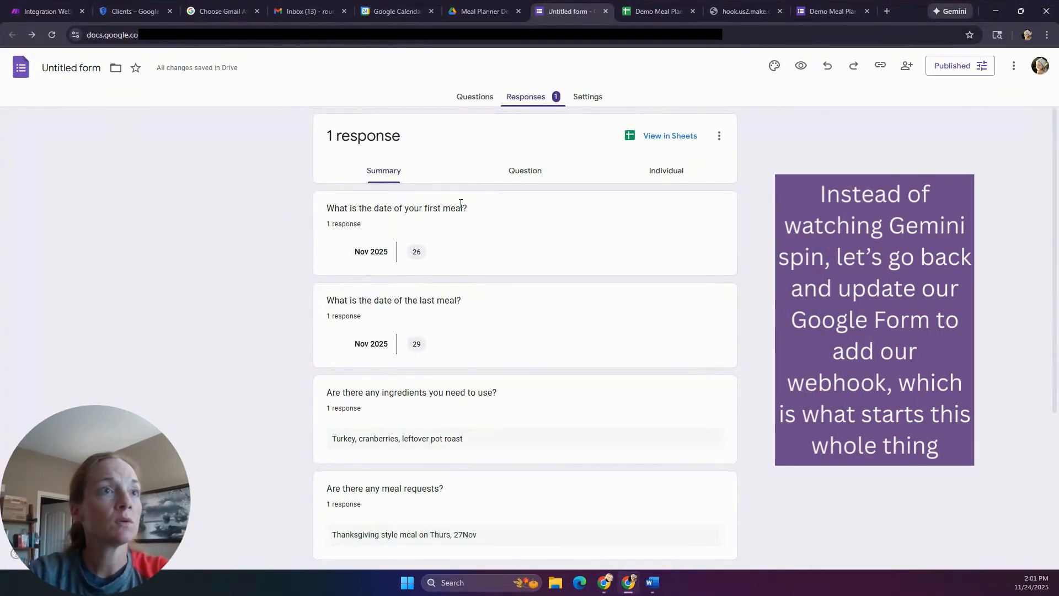
pyautogui.click(469, 101)
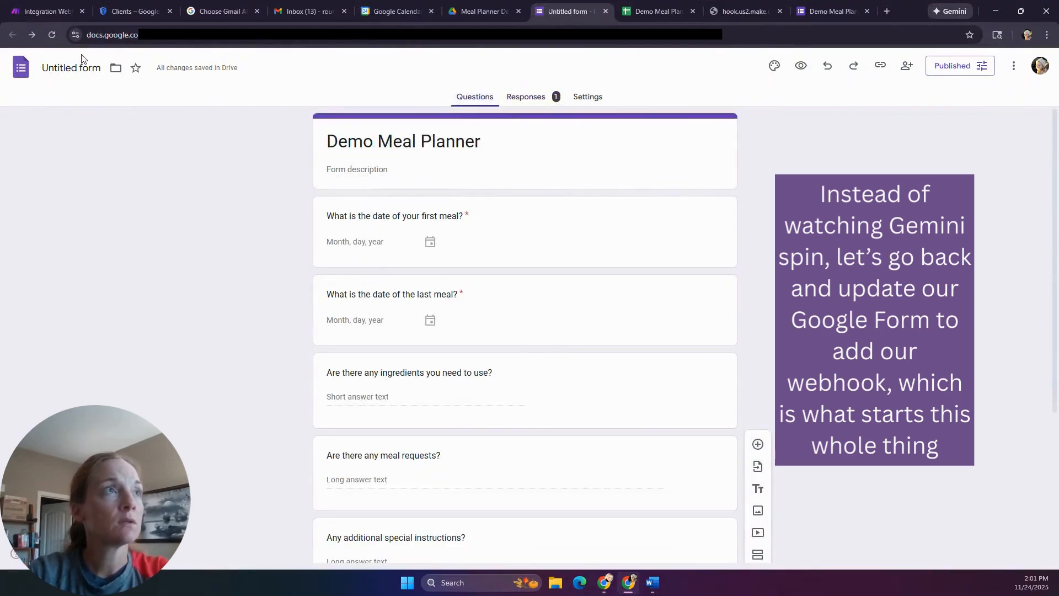
pyautogui.click(74, 67)
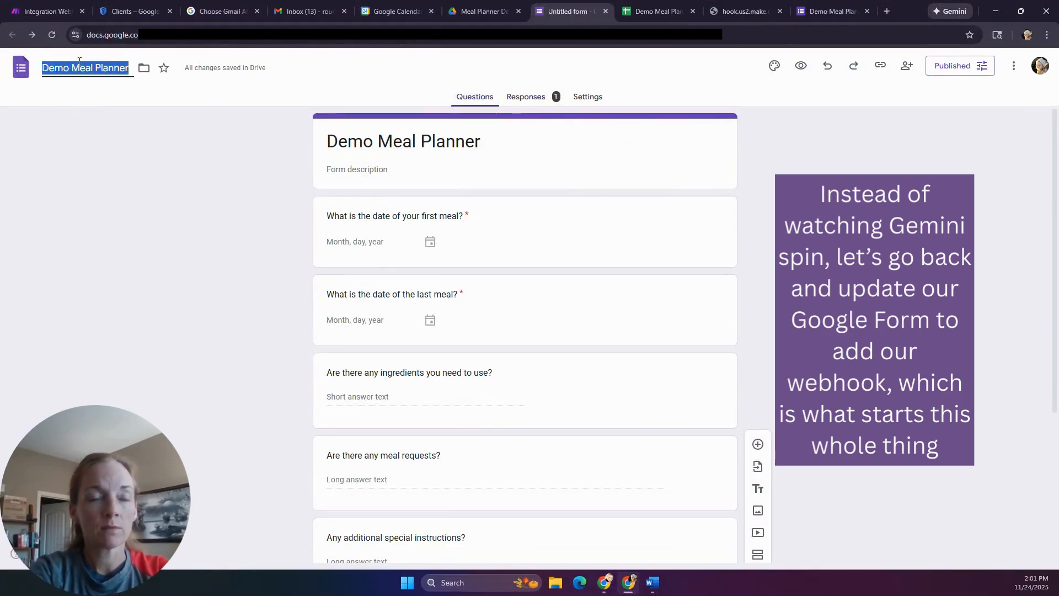
pyautogui.press('End')
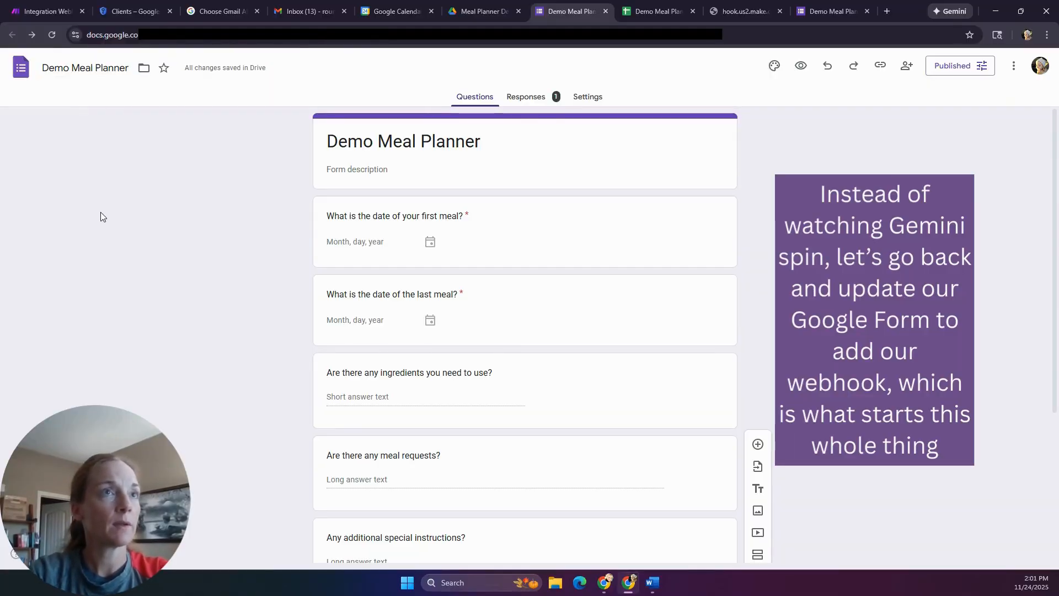
pyautogui.write('Requests')
# - In form Settings, expand Responses and Presentation and begin editing the confirmation message
pyautogui.click(588, 98)
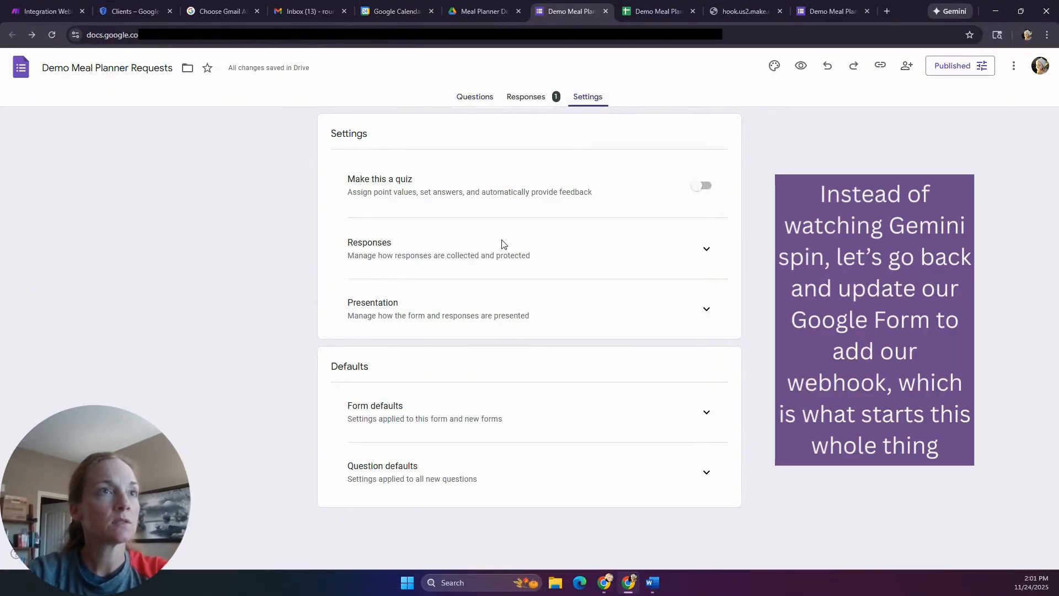
pyautogui.click(705, 251)
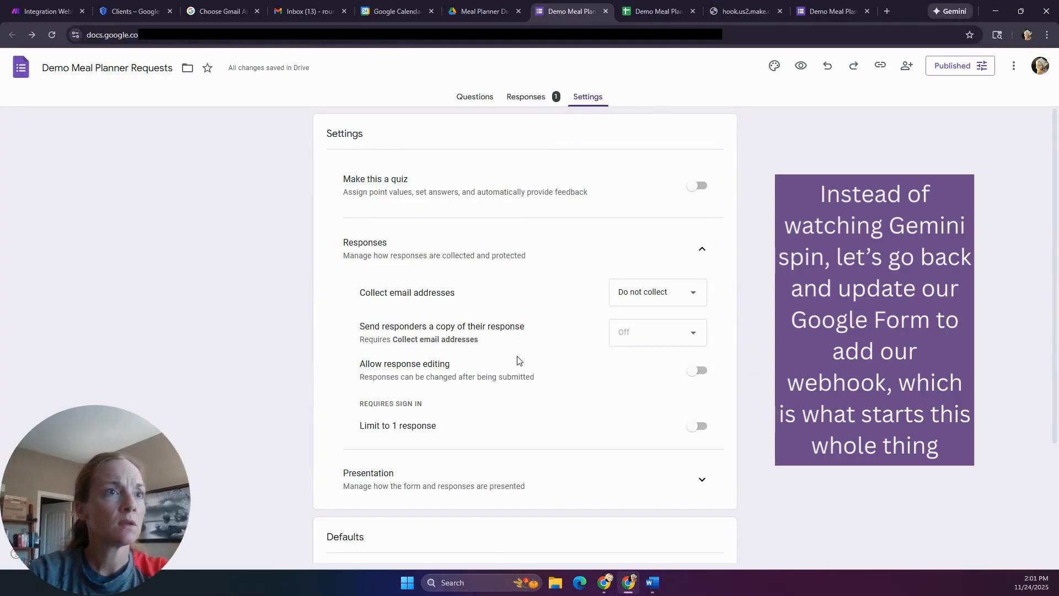
pyautogui.scroll(-2, 516, 362)
pyautogui.click(703, 370)
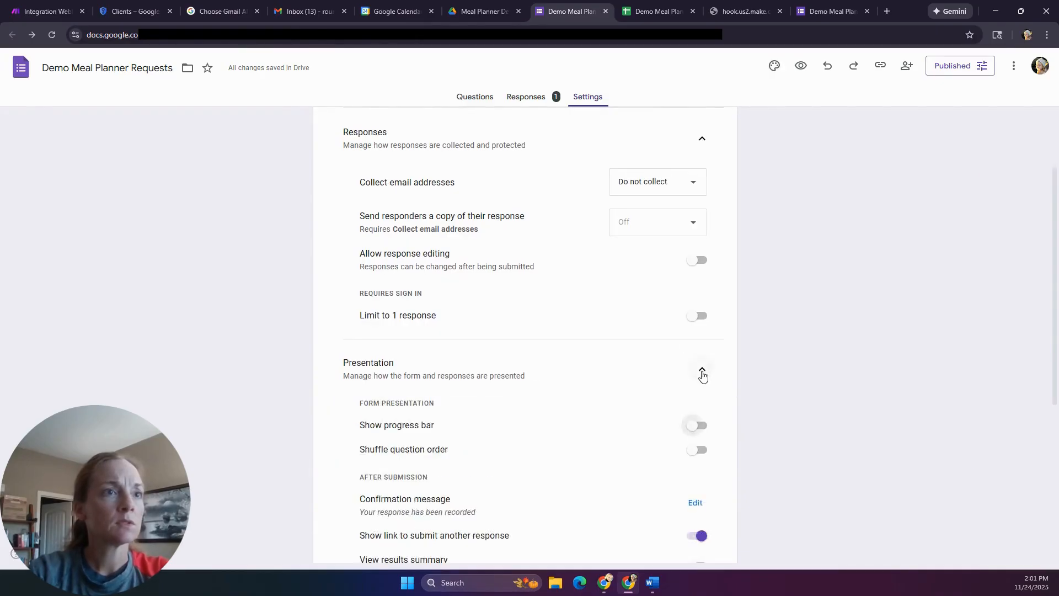
pyautogui.scroll(-1, 700, 378)
pyautogui.click(695, 447)
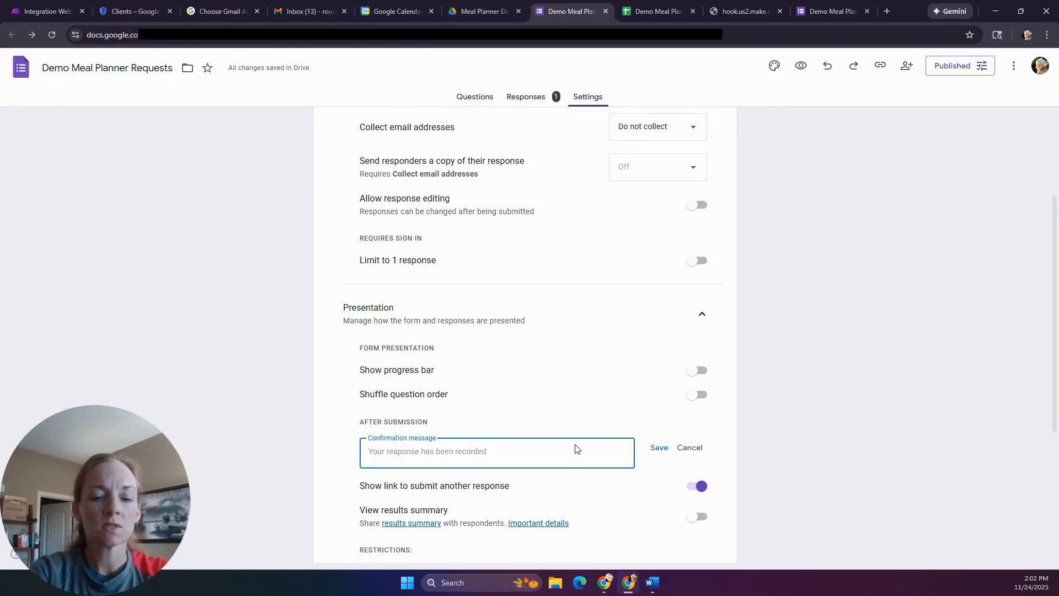
# - Write a confirmation saying requests are logged, followed by the pasted Make webhook URL, and save it
pyautogui.write('You')
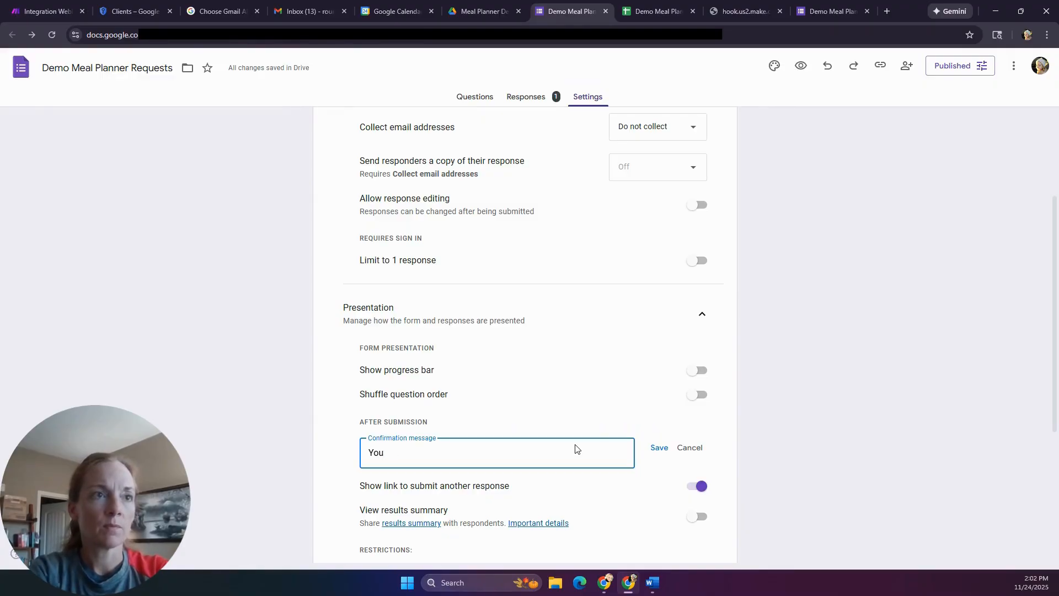
pyautogui.write("'vque")
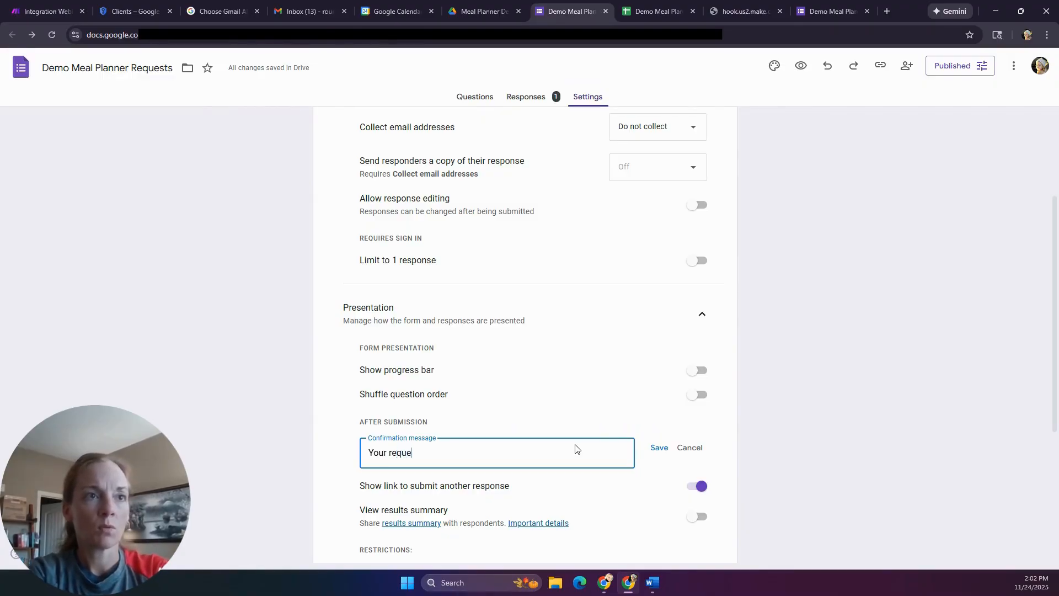
pyautogui.write('sts have been ')
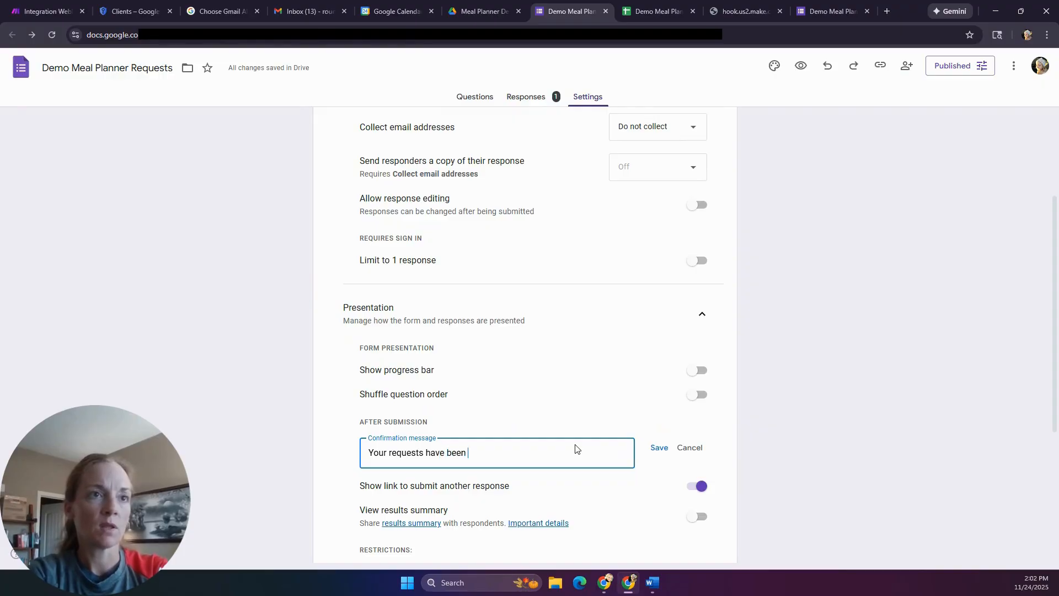
pyautogui.write('logged. Click the webhook')
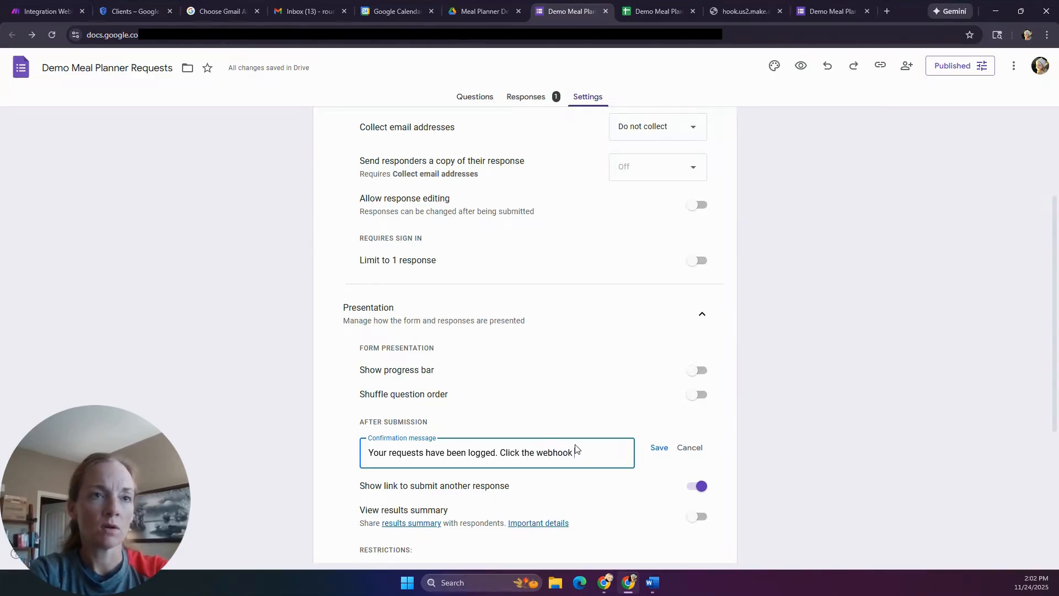
pyautogui.write(' link below to start the meal planning. Wait 3')
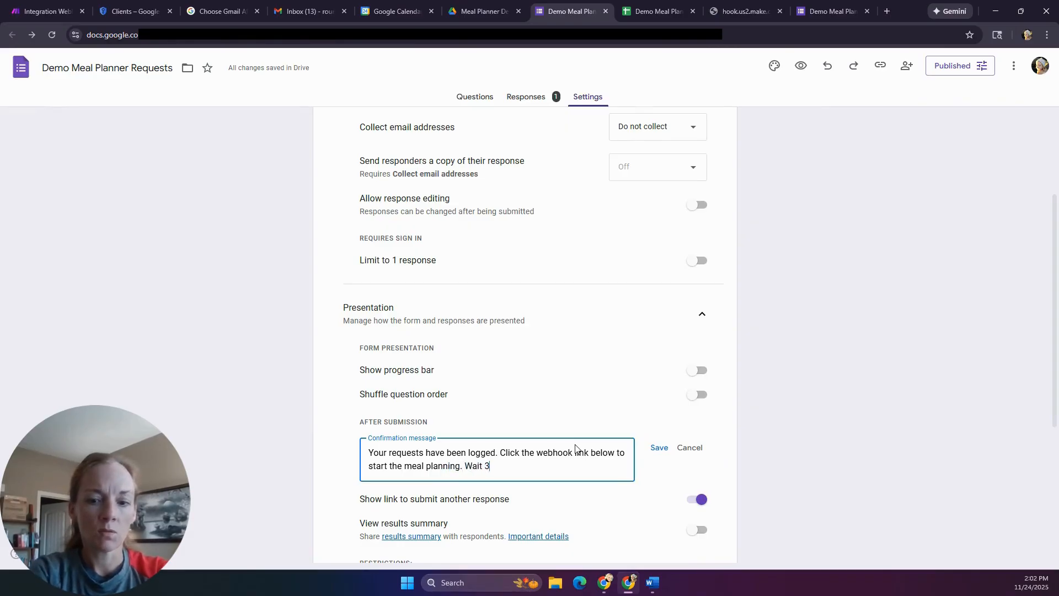
pyautogui.write('-5 minutes for your calenda')
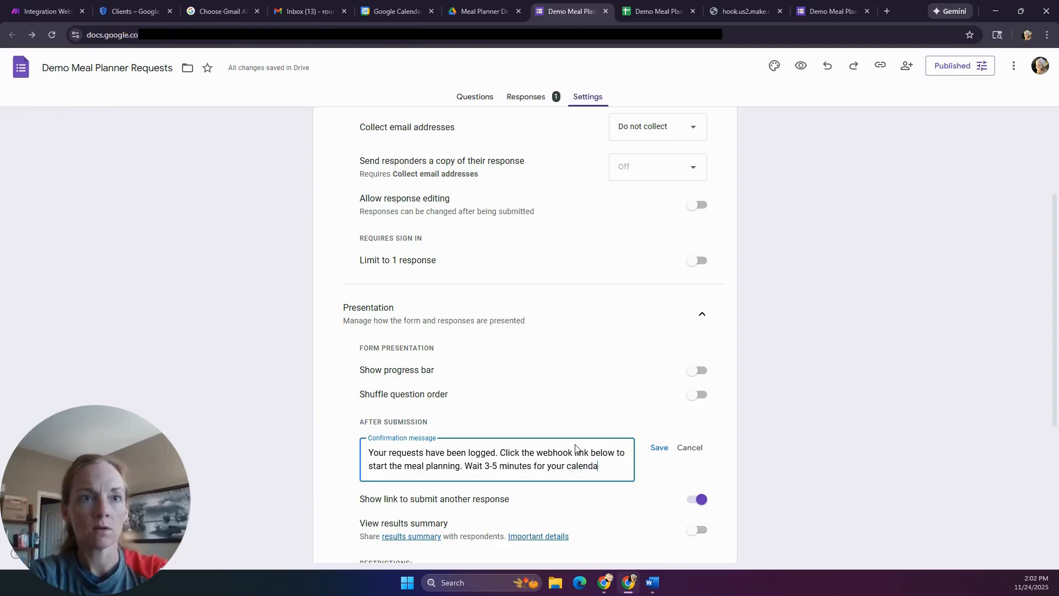
pyautogui.write('r to be updated an')
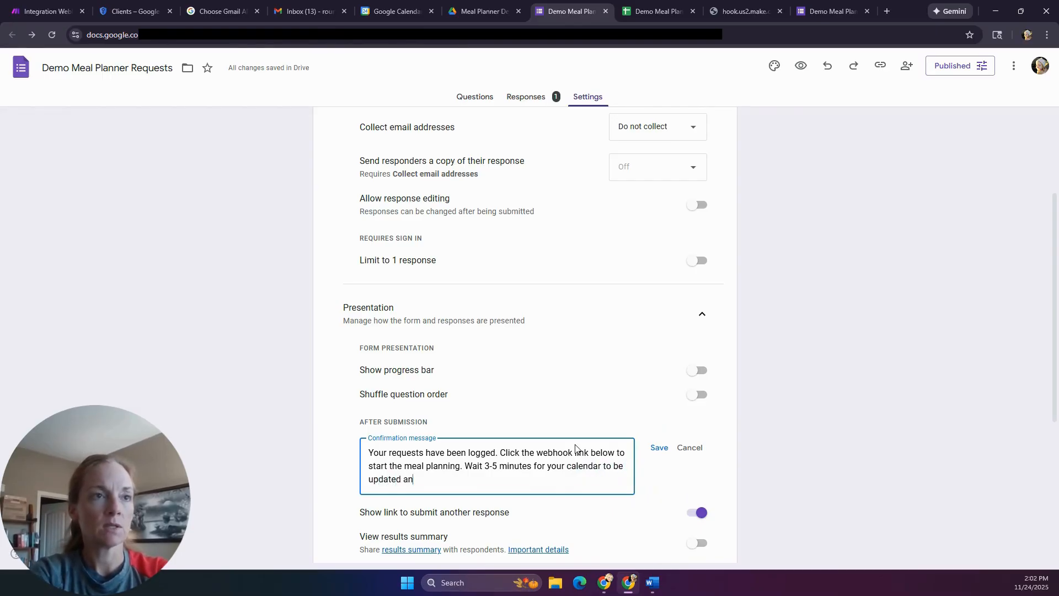
pyautogui.write('d grocery list received via e-ma')
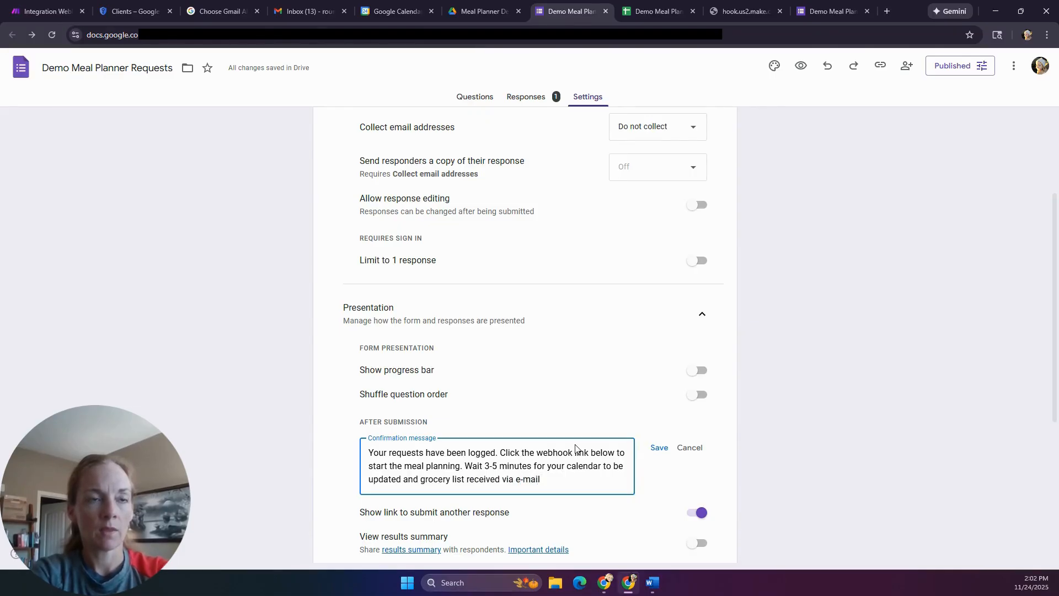
pyautogui.write('il')
pyautogui.press('Return')
pyautogui.press('Return')
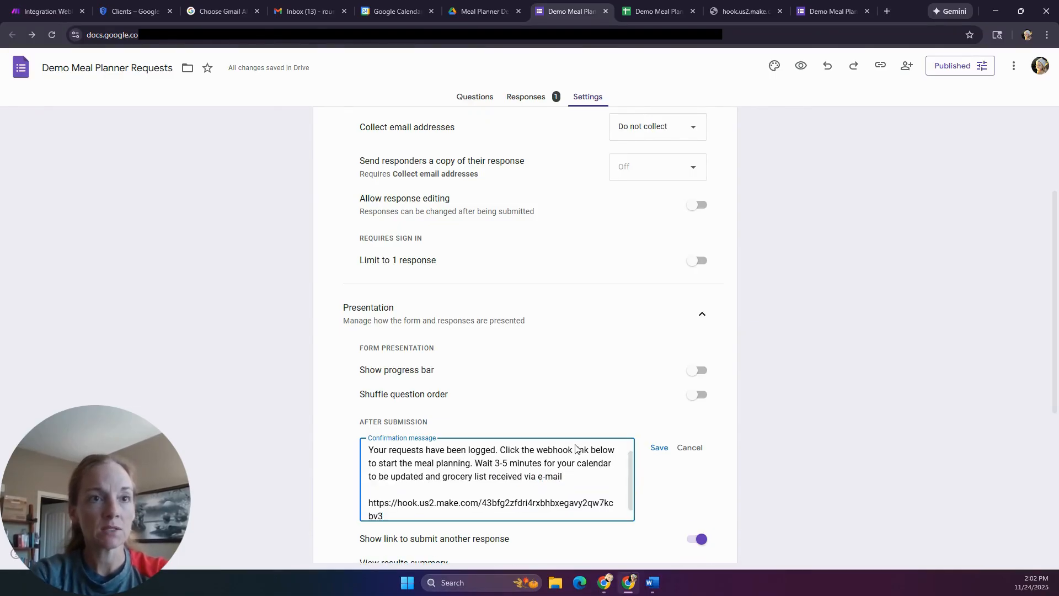
pyautogui.click(829, 409)
pyautogui.scroll(-1, 829, 409)
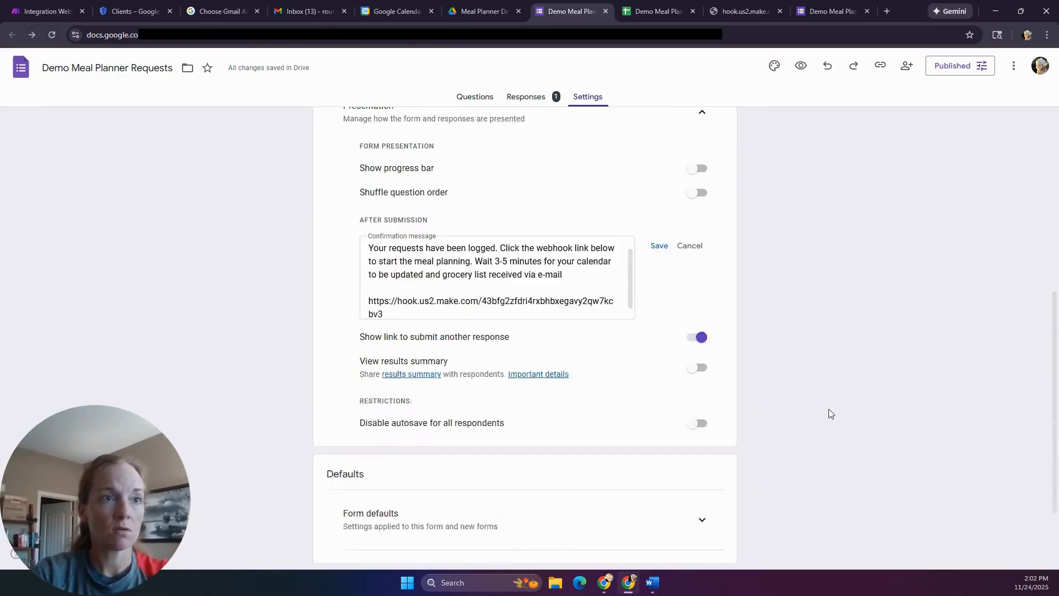
pyautogui.scroll(-3, 829, 414)
pyautogui.scroll(1, 631, 382)
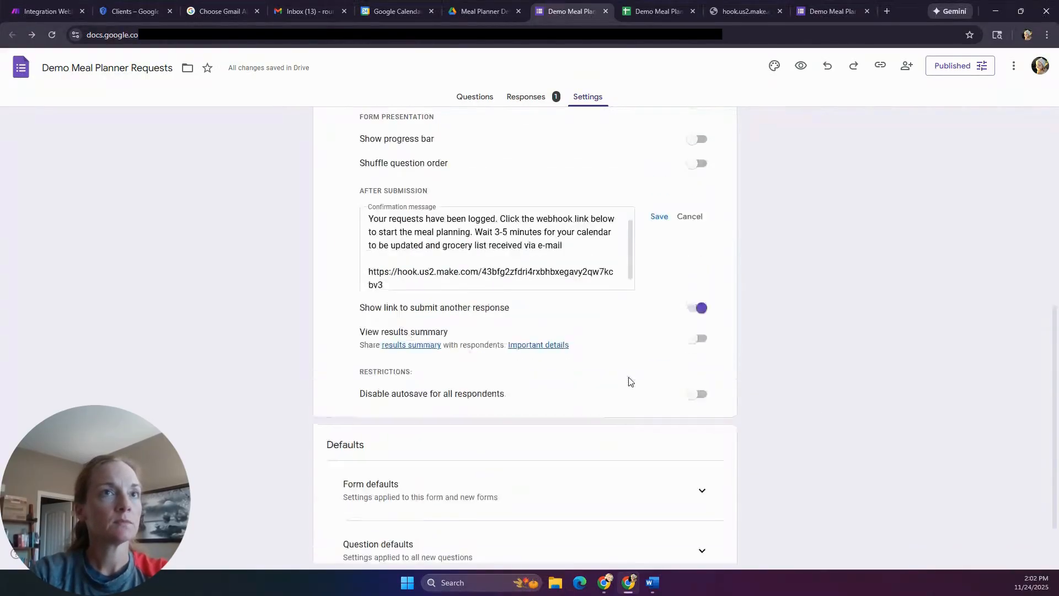
pyautogui.scroll(6, 630, 381)
pyautogui.scroll(-6, 629, 381)
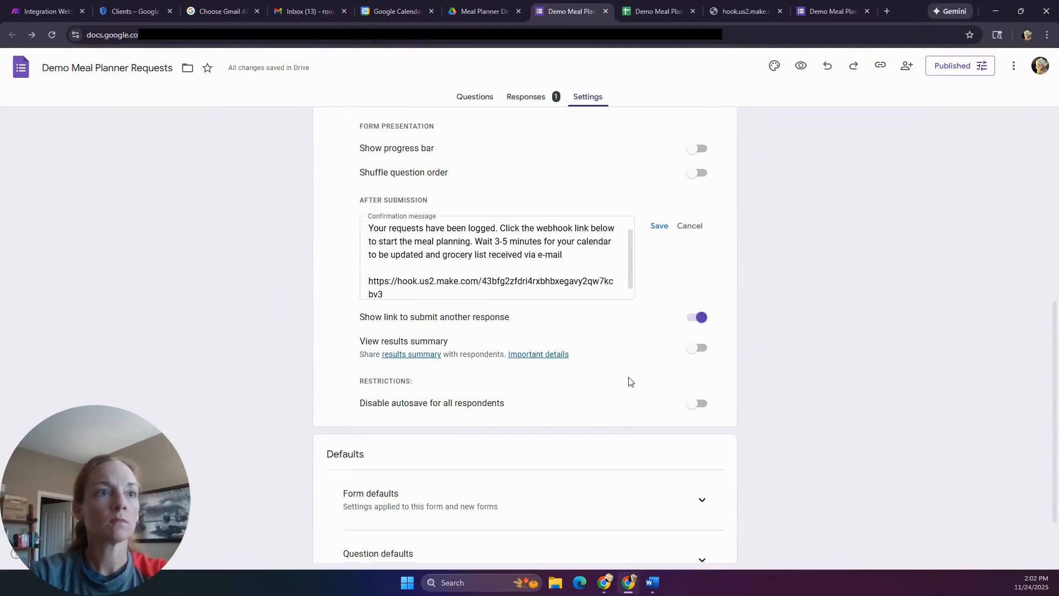
pyautogui.scroll(-1, 629, 381)
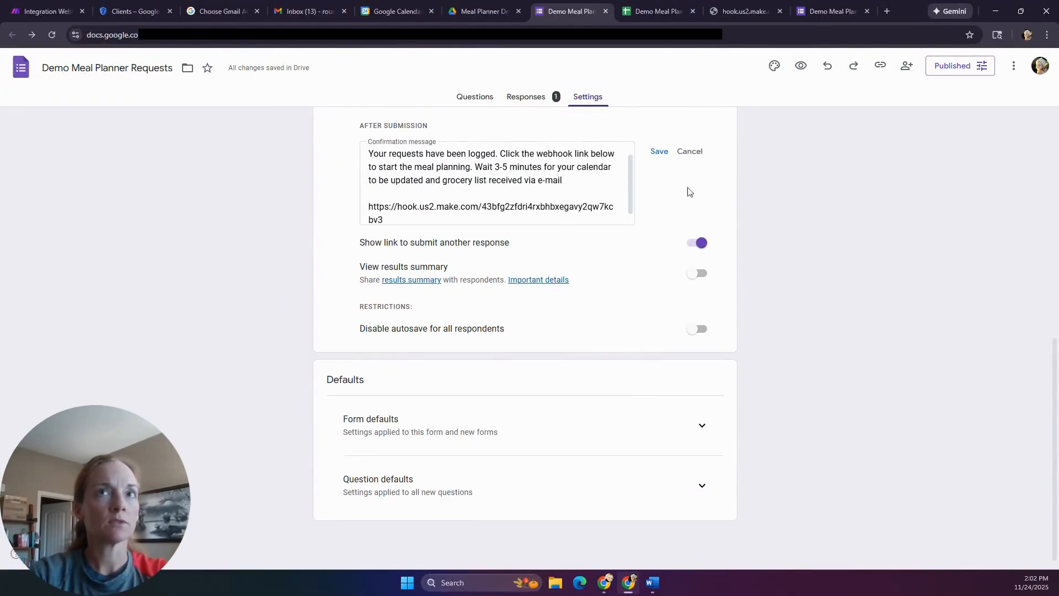
pyautogui.click(659, 151)
pyautogui.scroll(10, 718, 314)
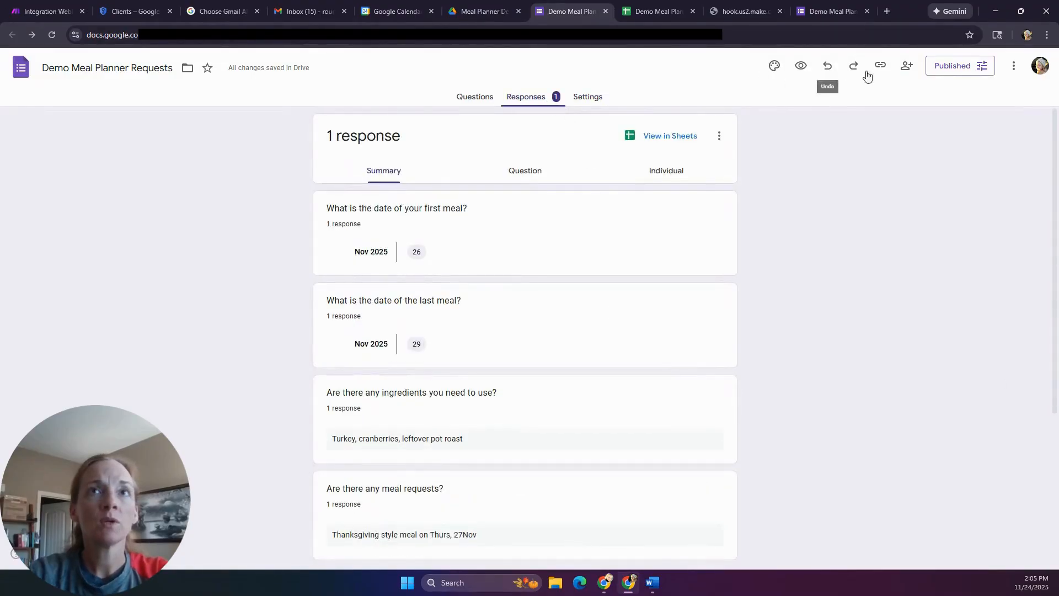
# - Copy the form's responder link from the publishing options and close them
pyautogui.click(956, 69)
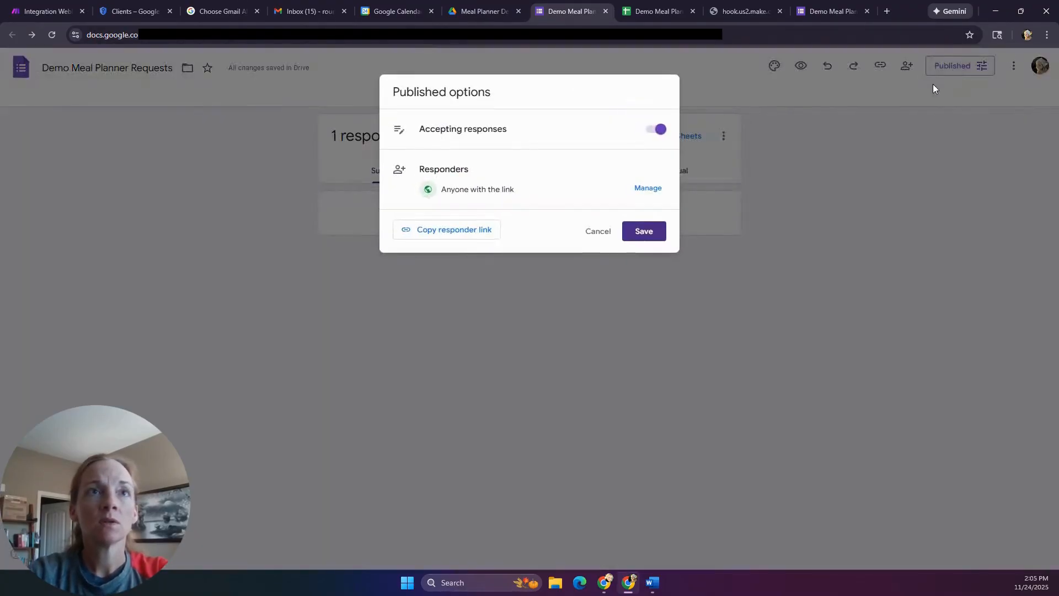
pyautogui.click(465, 235)
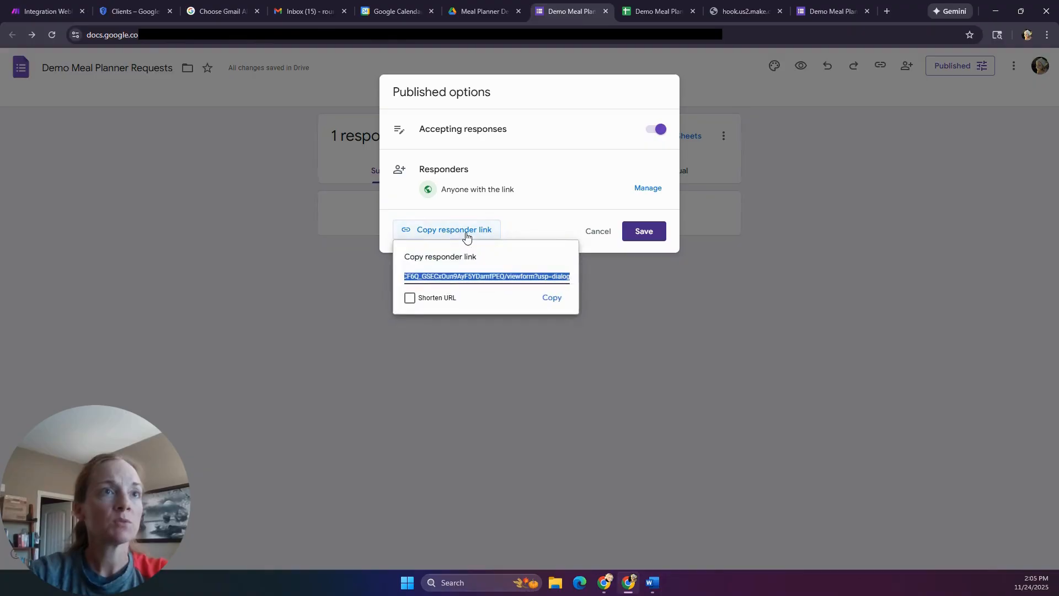
pyautogui.click(552, 299)
pyautogui.click(650, 237)
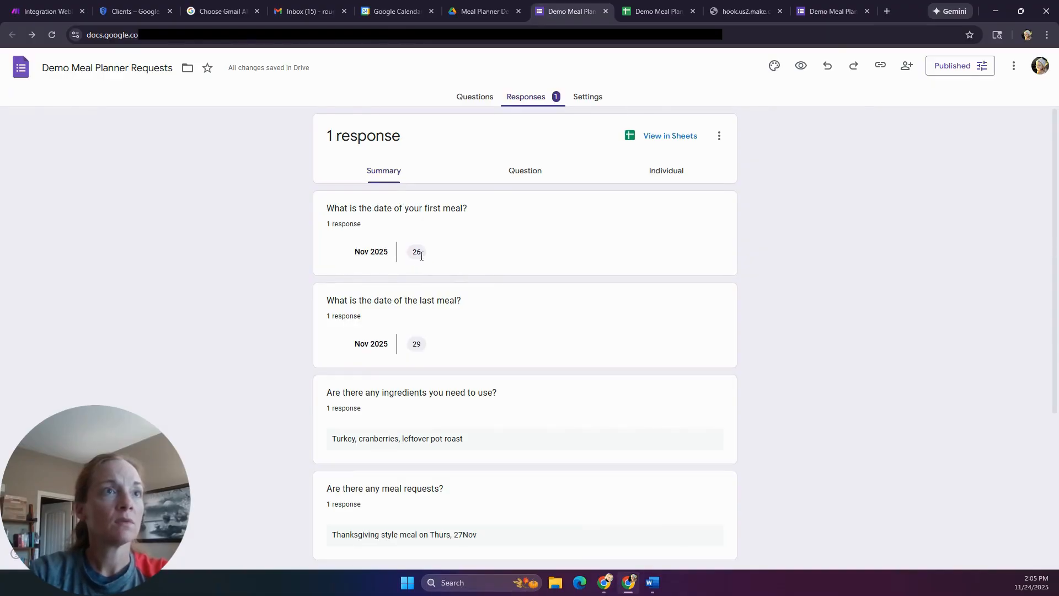
pyautogui.moveTo(376, 252); pyautogui.dragTo(355, 251)
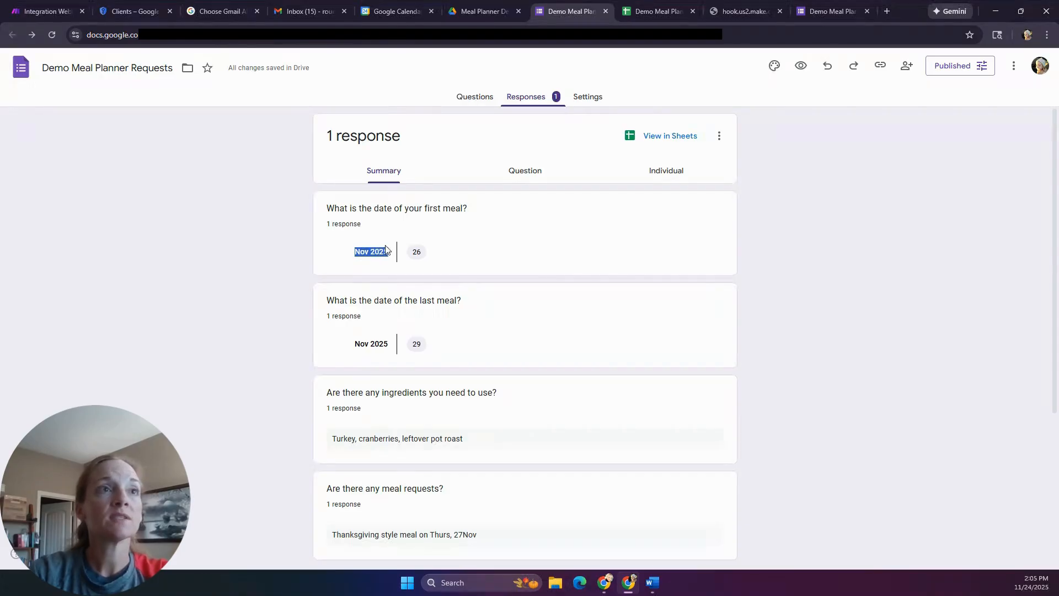
pyautogui.scroll(-4, 385, 249)
pyautogui.scroll(4, 385, 249)
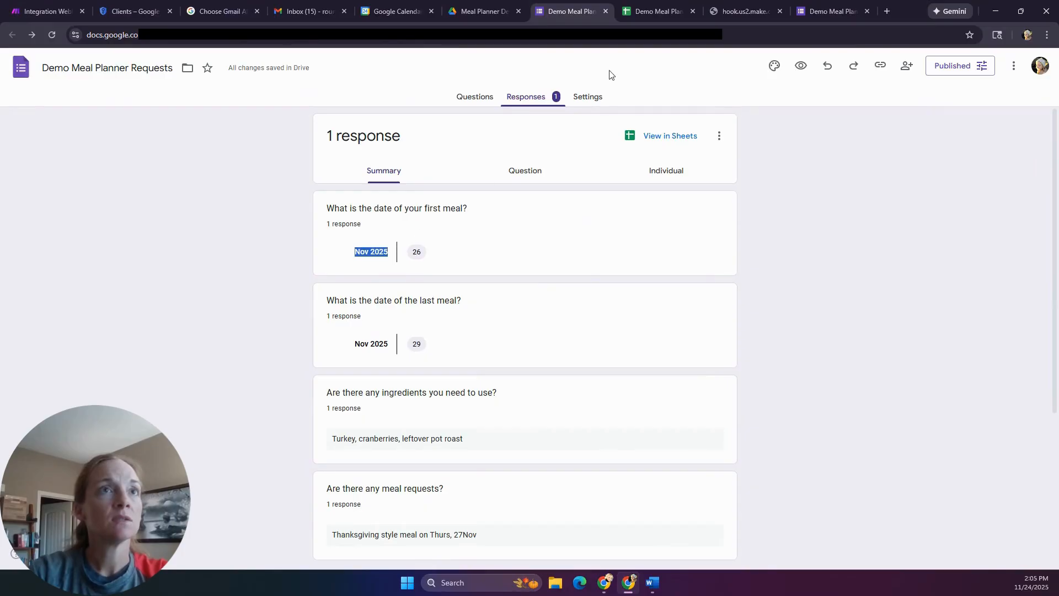
# - Return to Settings, copy the responder link again, and open a new browser tab
pyautogui.click(584, 98)
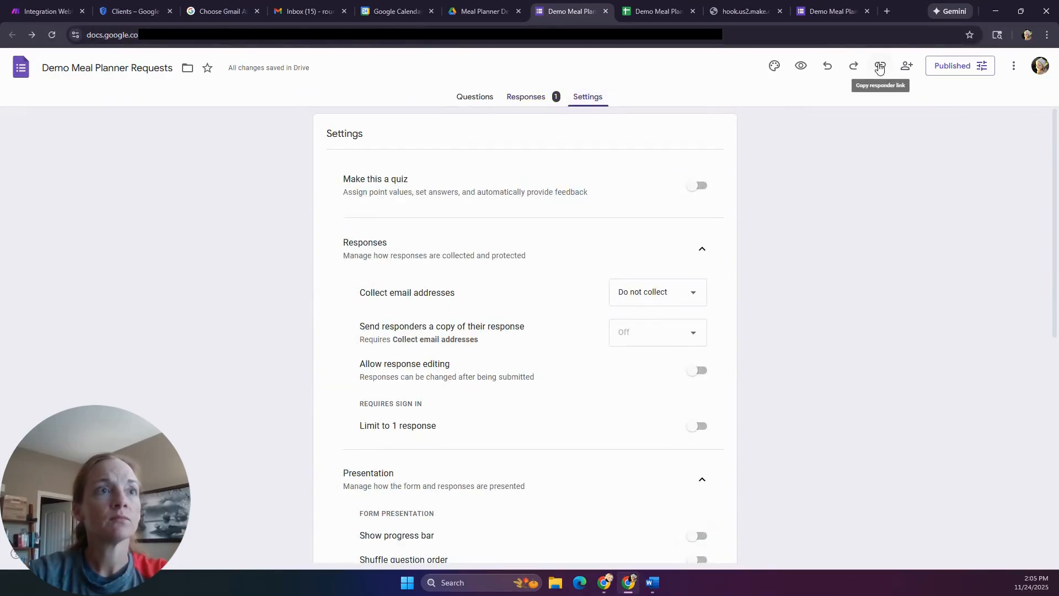
pyautogui.click(879, 67)
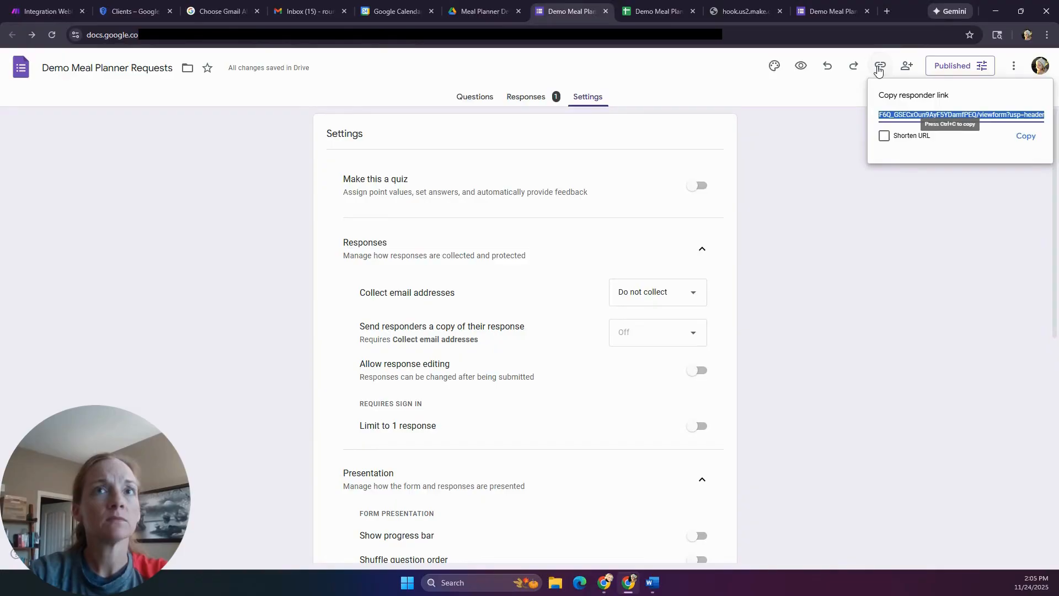
pyautogui.click(1024, 137)
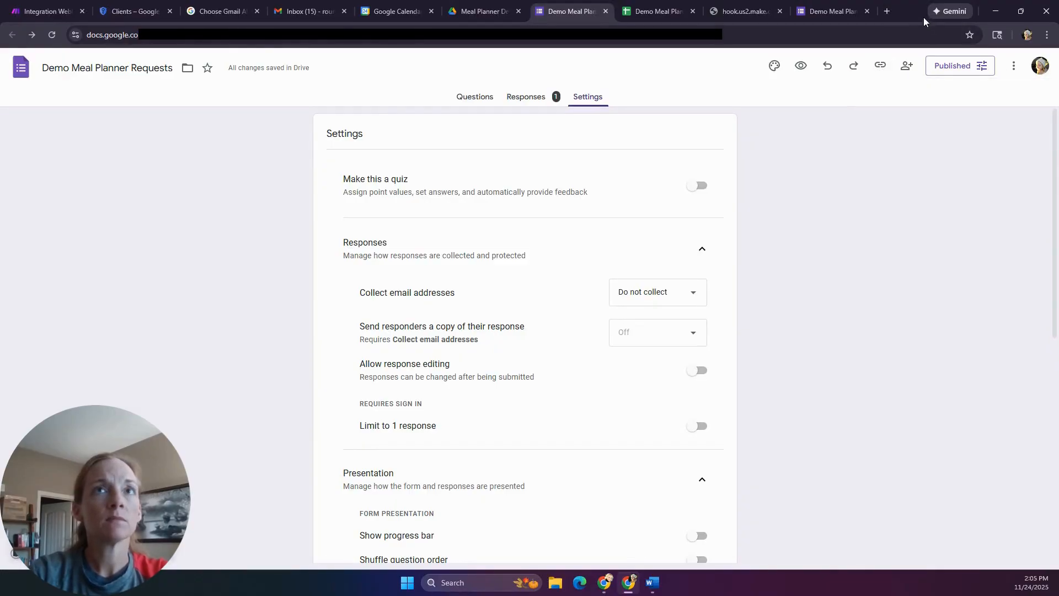
pyautogui.click(889, 9)
# - Submit a test form response for 11/30/2025 to 12/06/2025, check Responses, then return to Make
pyautogui.hotkey('ctrl', 'v')
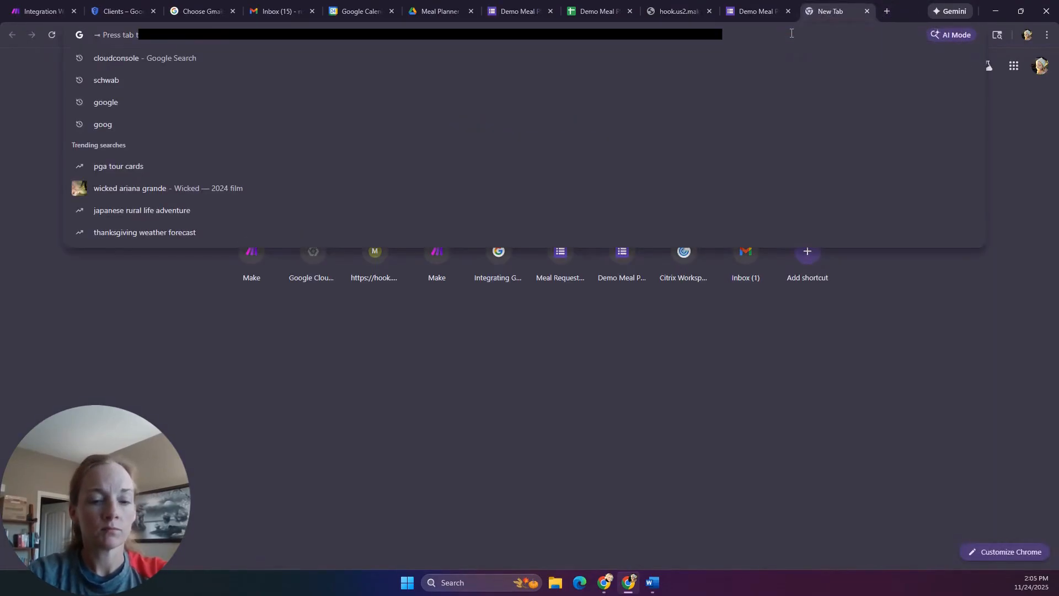
pyautogui.press('Return')
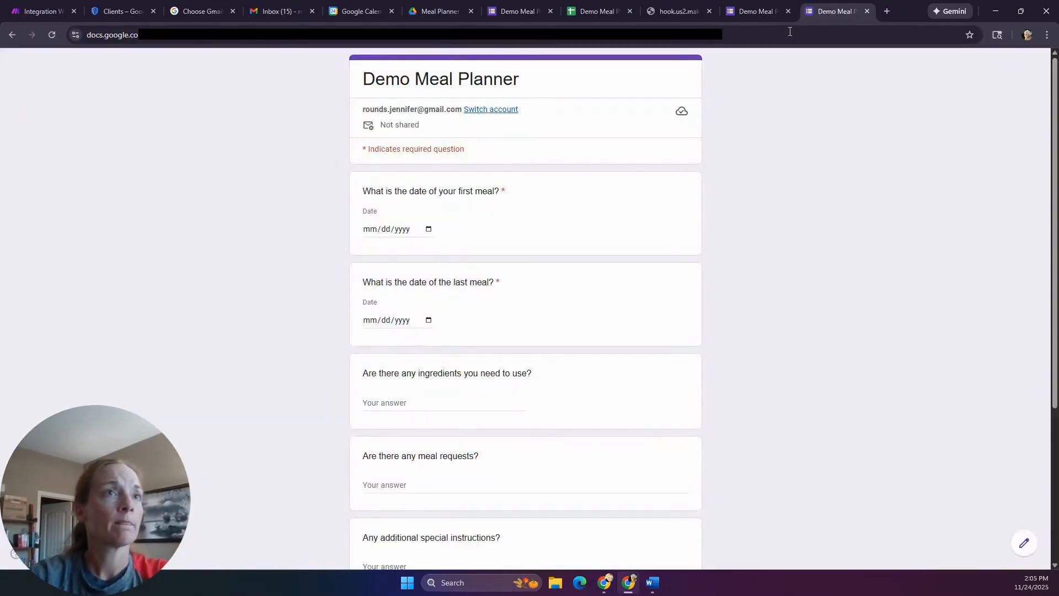
pyautogui.click(429, 230)
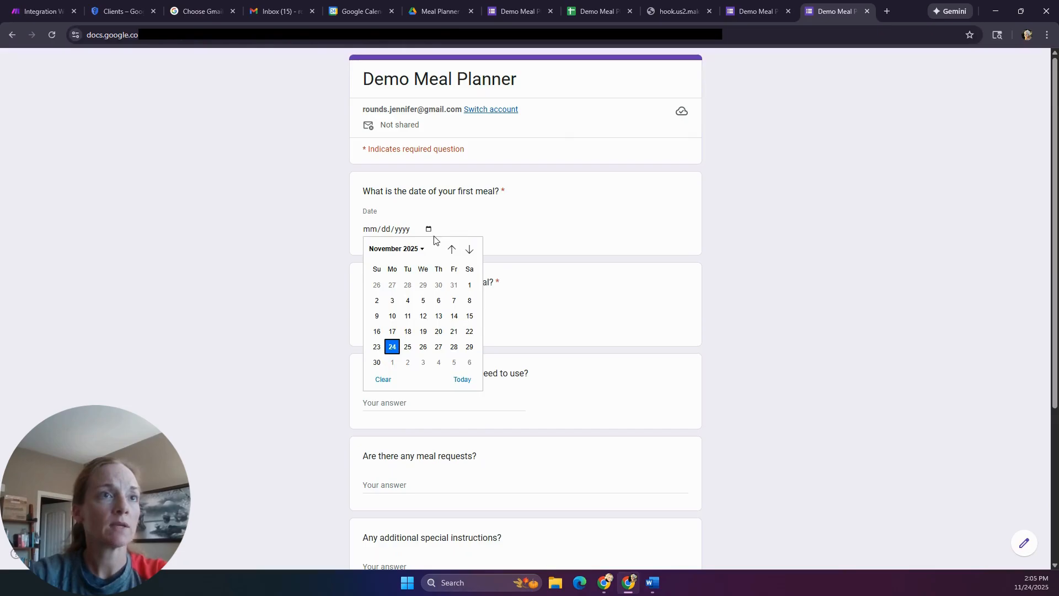
pyautogui.click(377, 362)
pyautogui.click(428, 321)
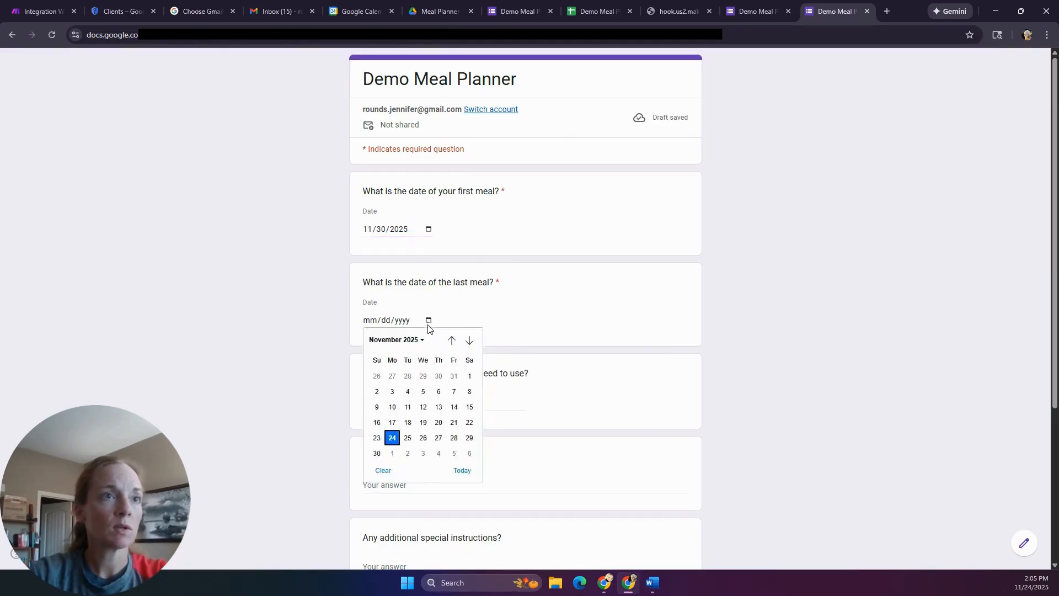
pyautogui.click(468, 436)
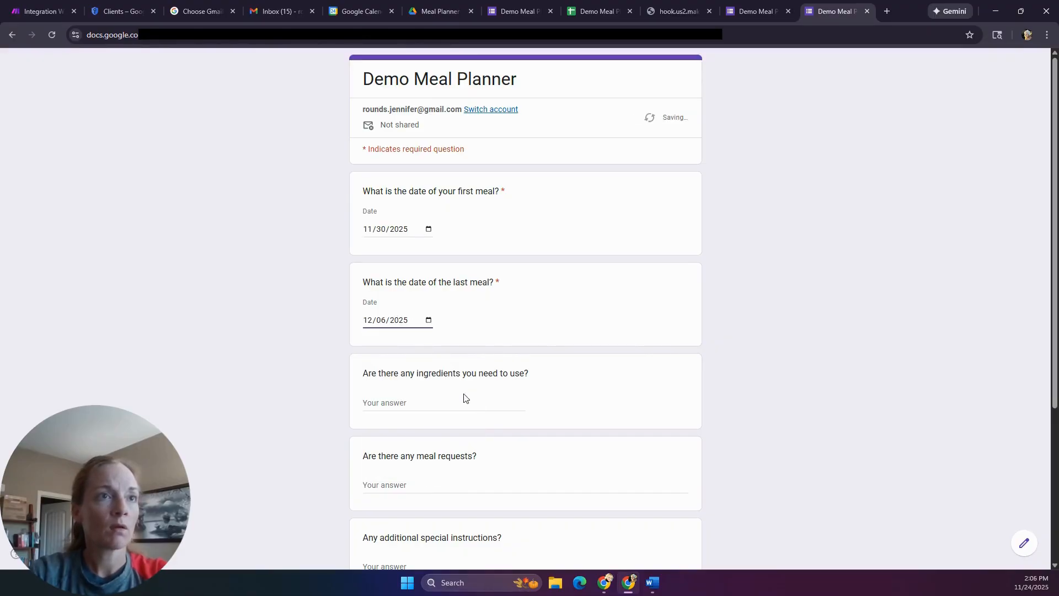
pyautogui.scroll(-4, 465, 402)
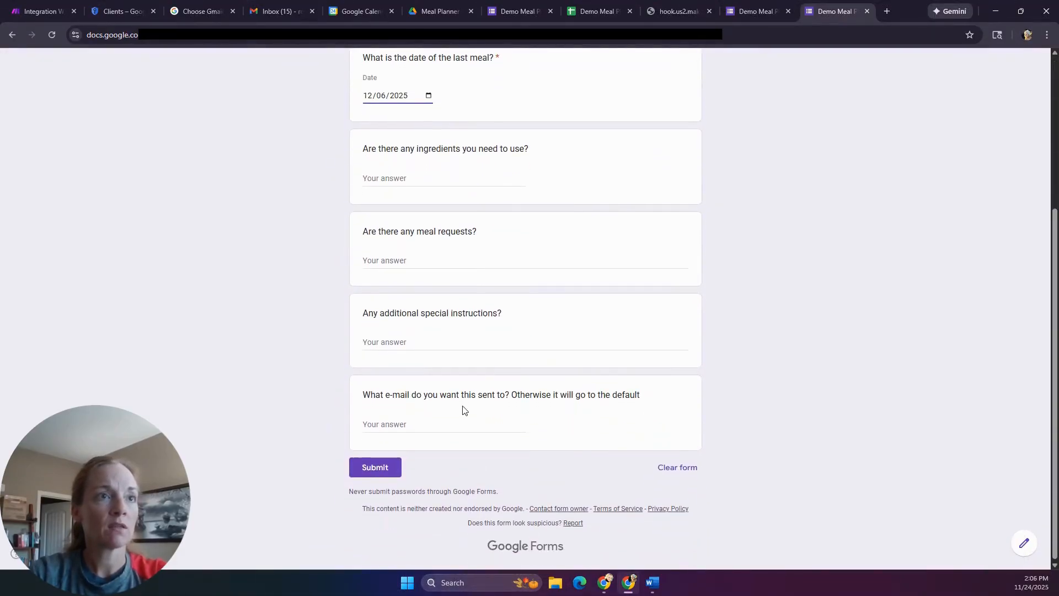
pyautogui.click(389, 469)
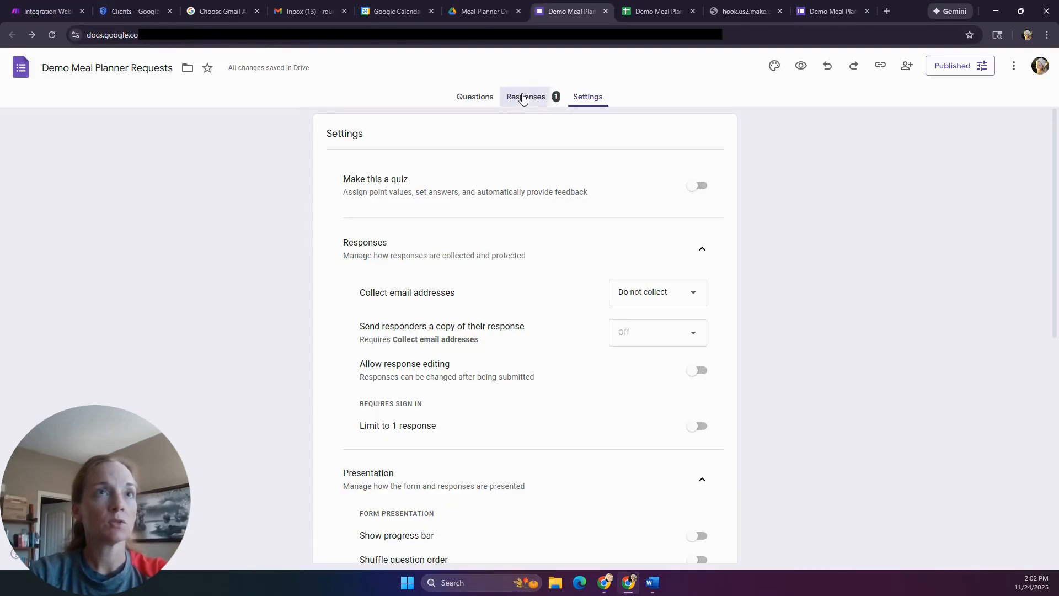
pyautogui.click(524, 98)
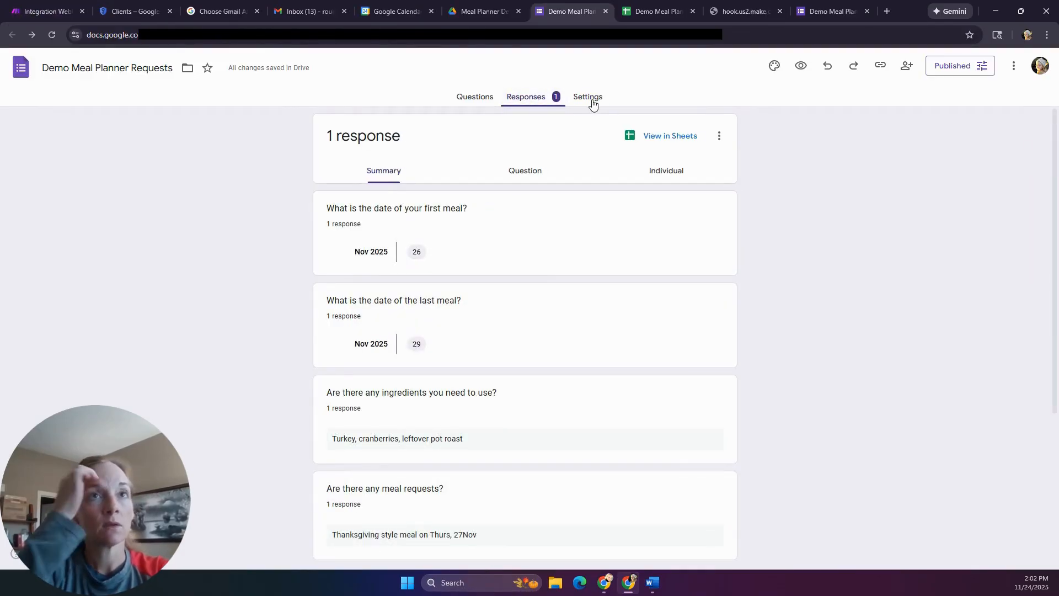
pyautogui.click(49, 11)
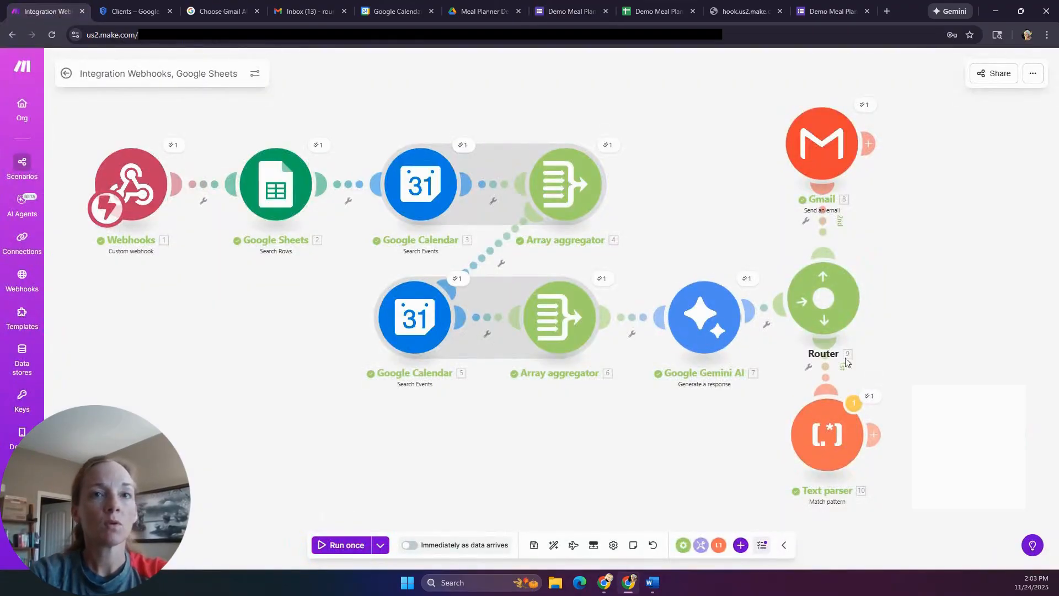
# - Dismiss the Text parser warning, review its four date-and-meal bundles, and add a module after it
pyautogui.click(854, 404)
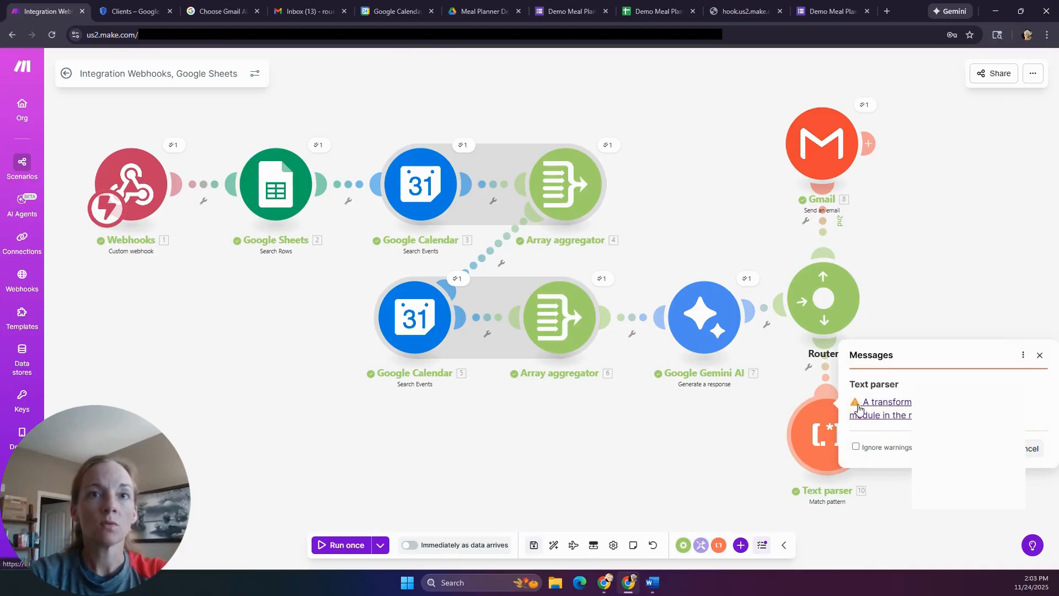
pyautogui.click(1044, 359)
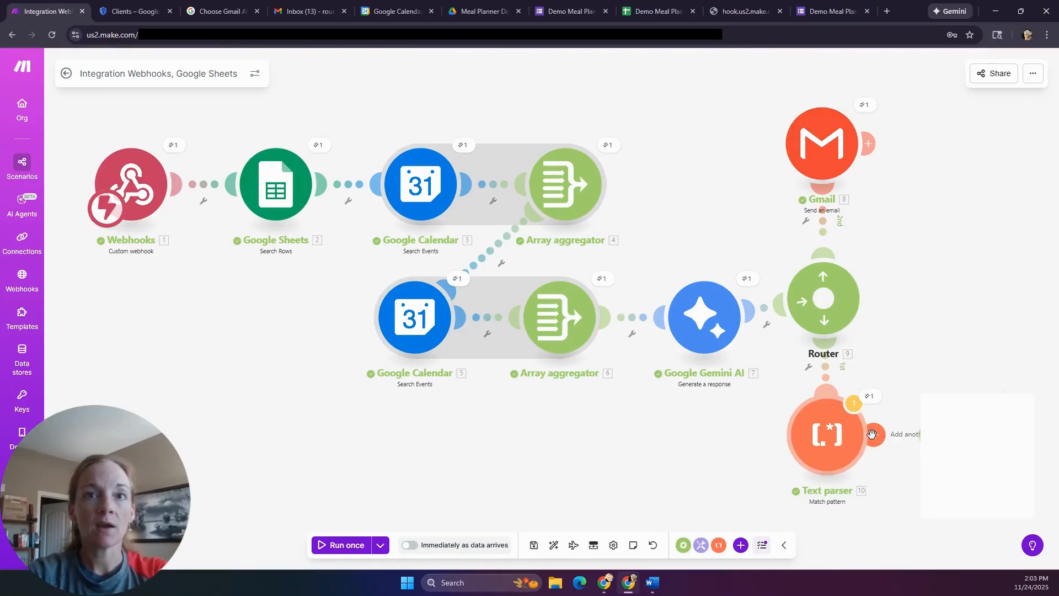
pyautogui.click(872, 400)
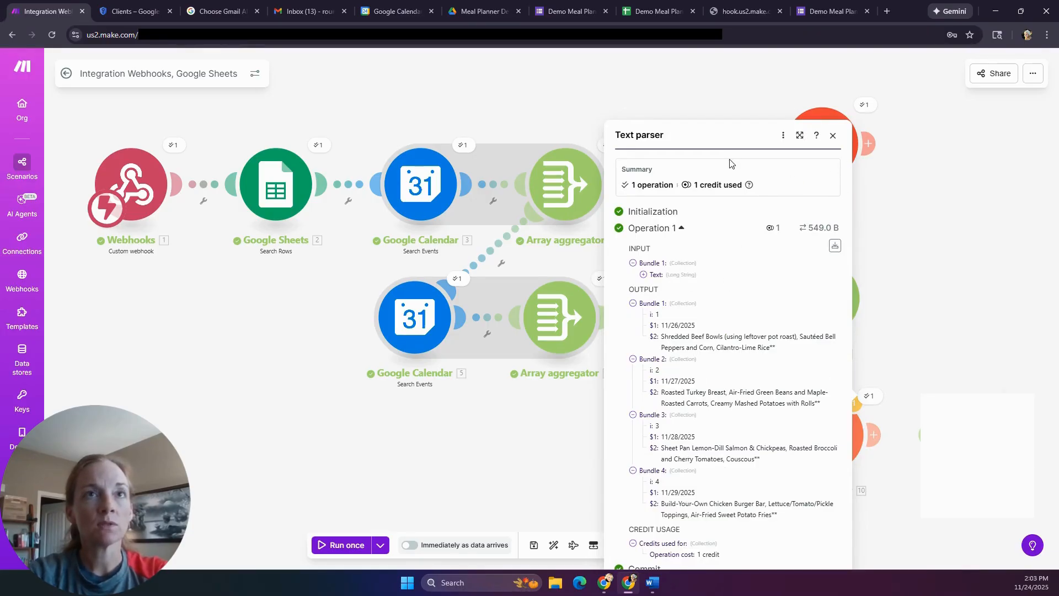
pyautogui.scroll(-5, 940, 382)
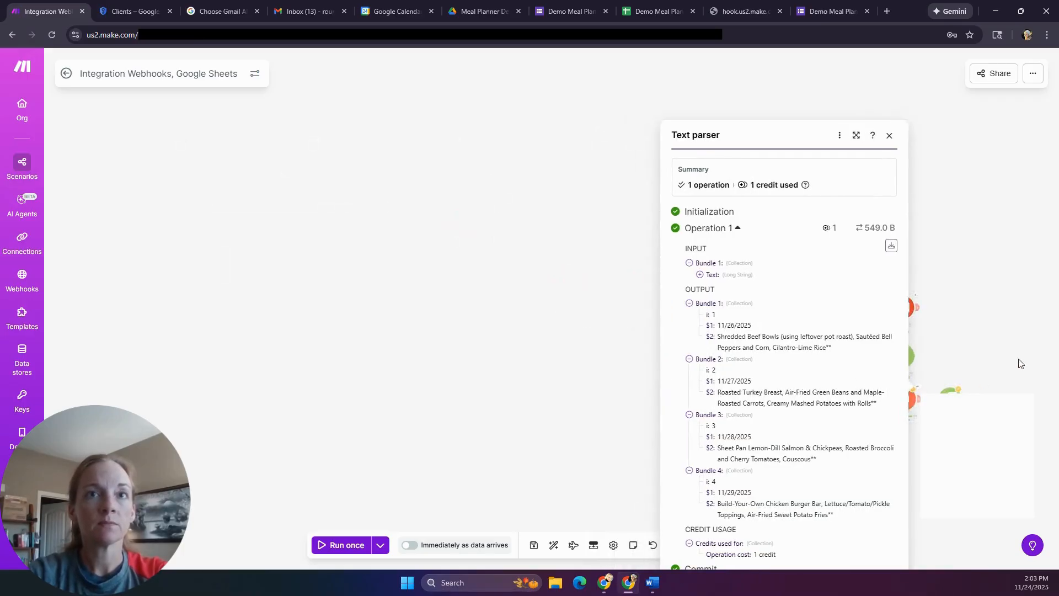
pyautogui.scroll(5, 1018, 366)
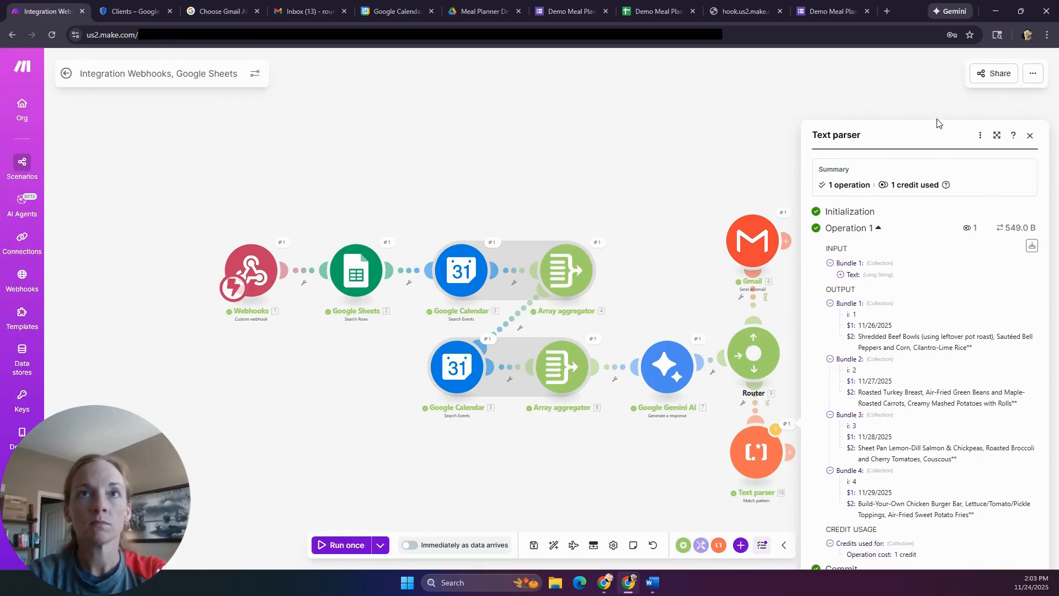
pyautogui.moveTo(931, 139); pyautogui.dragTo(879, 92)
pyautogui.click(790, 452)
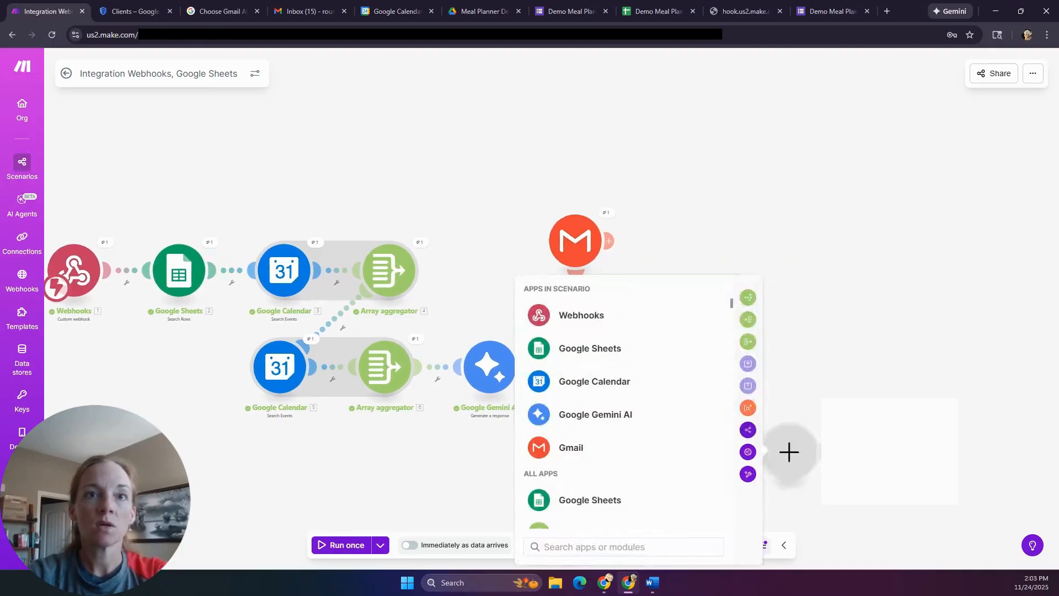
# - Add a Google Calendar 'Create an Event' module on the Demo Meal Planner connection and update its permissions
pyautogui.click(643, 385)
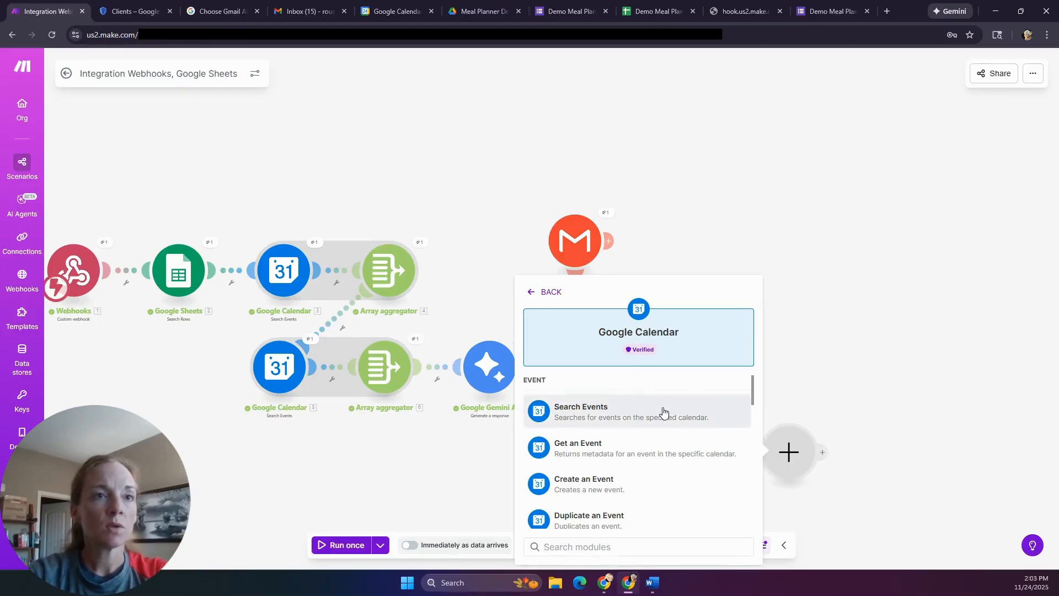
pyautogui.click(590, 483)
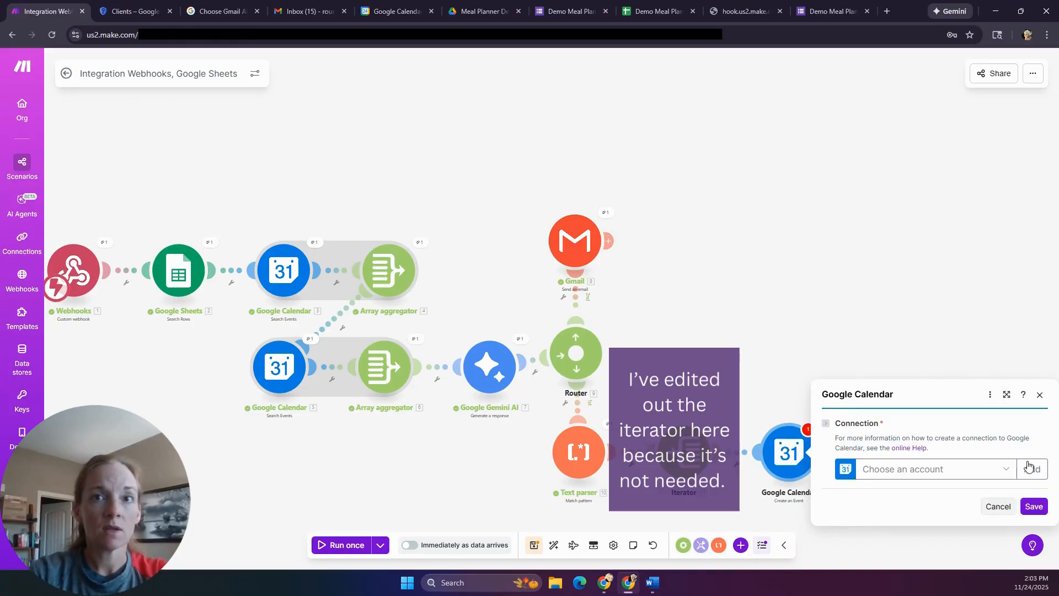
pyautogui.click(1007, 470)
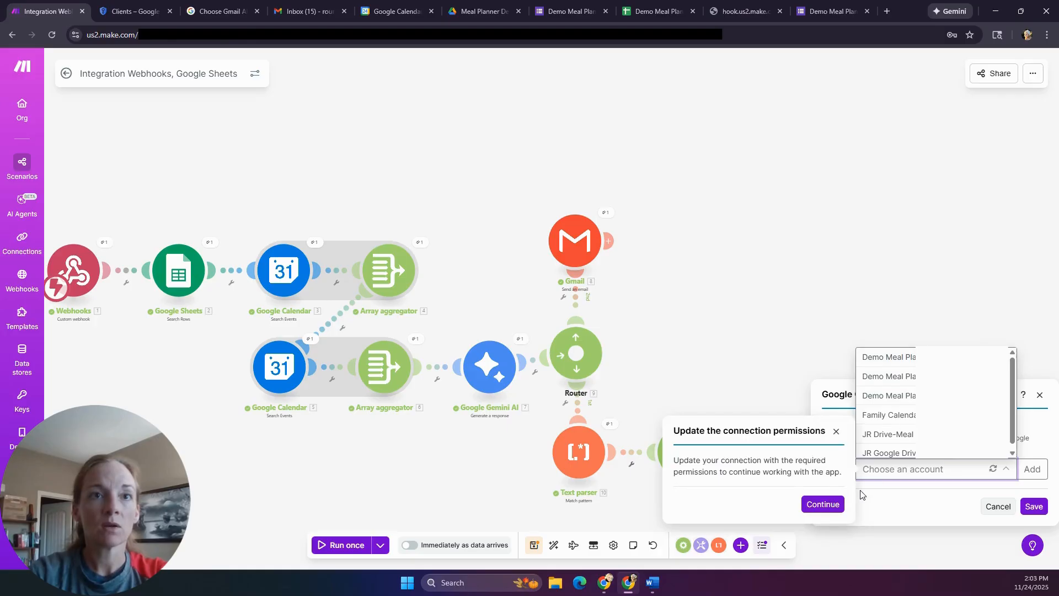
pyautogui.click(908, 381)
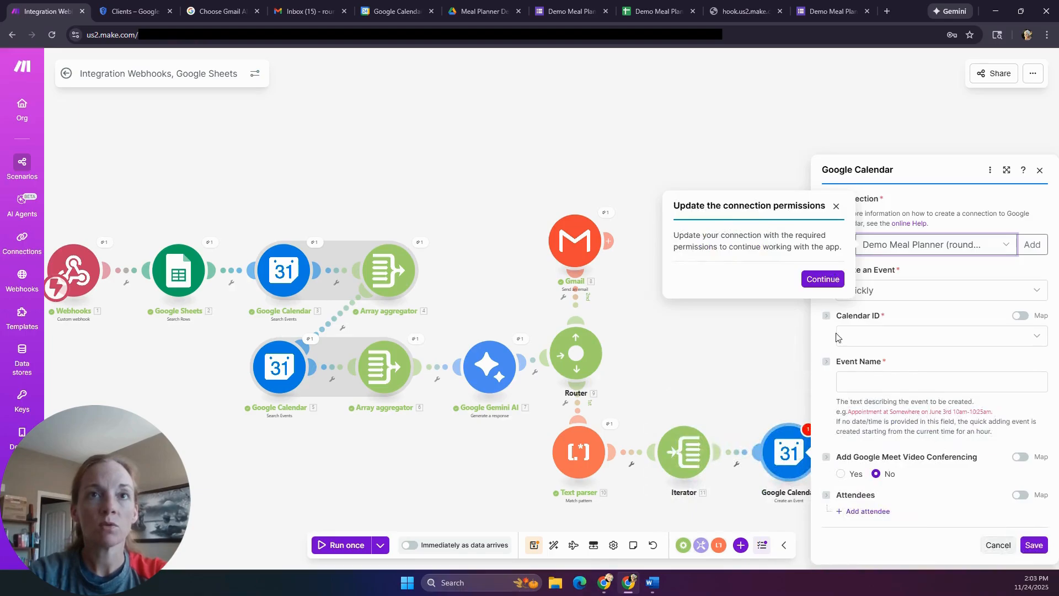
pyautogui.click(822, 280)
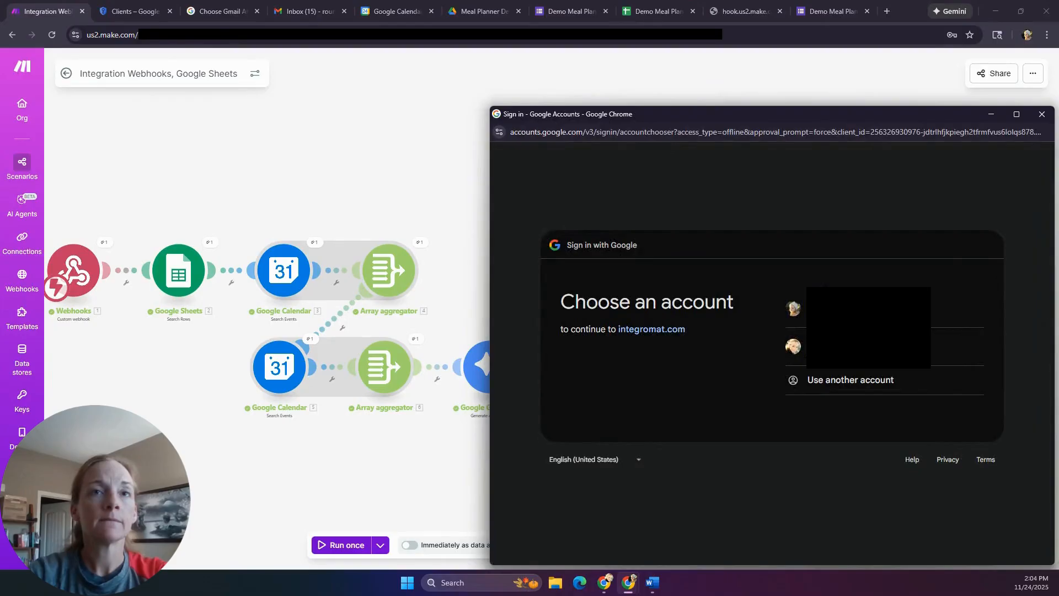
# - Sign in with the first Google account, bypass the unverified-app warning, and grant integromat.com access
pyautogui.click(938, 308)
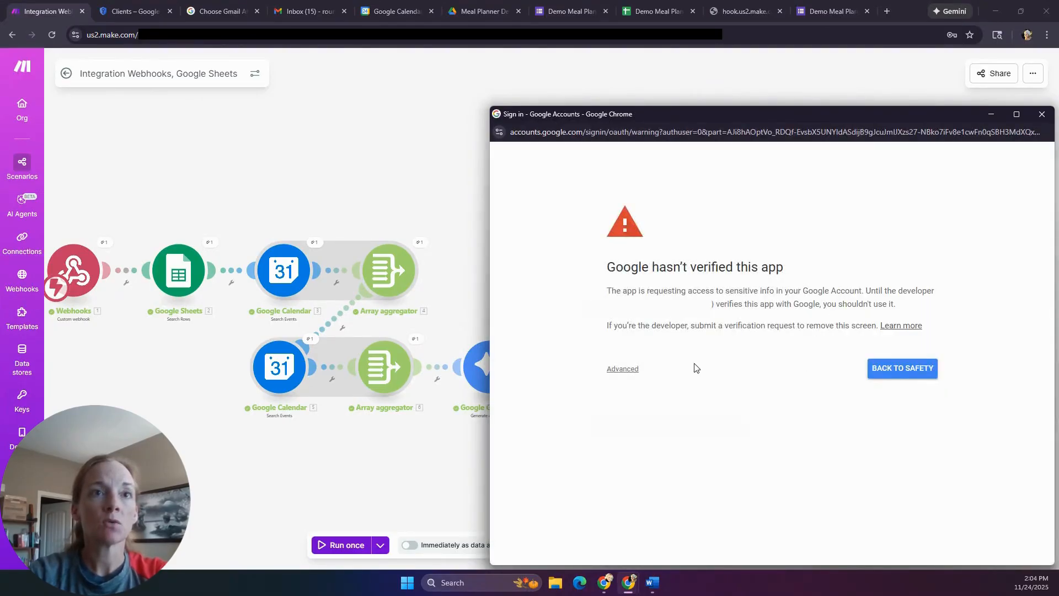
pyautogui.click(621, 369)
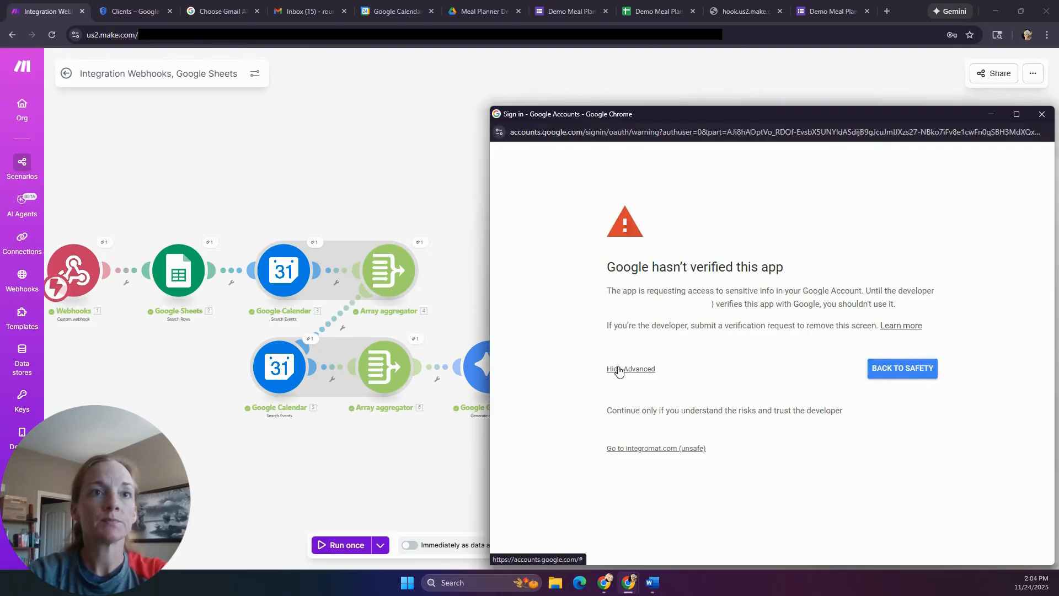
pyautogui.click(640, 450)
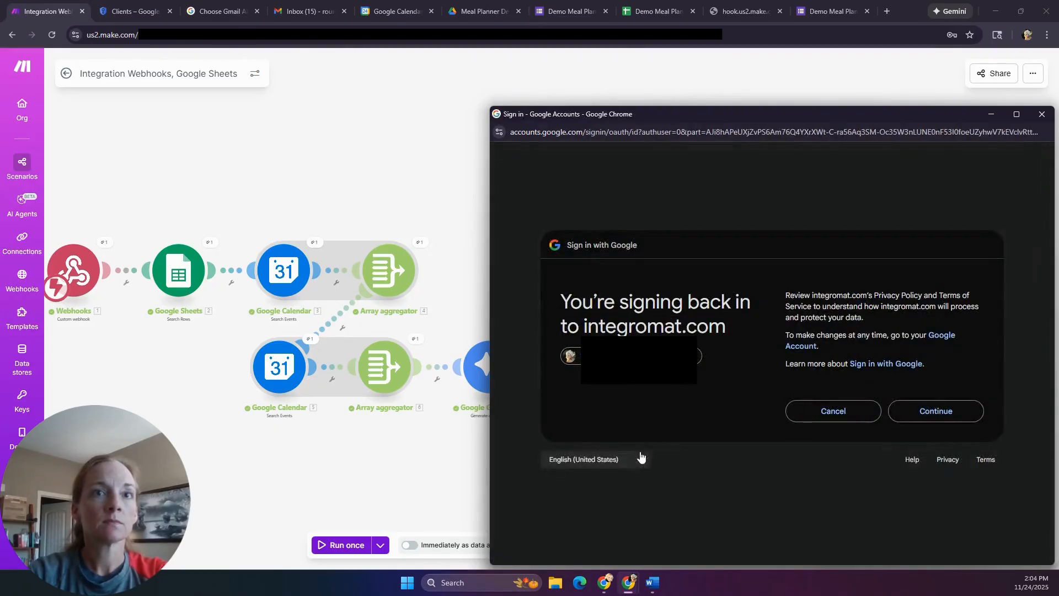
pyautogui.click(930, 415)
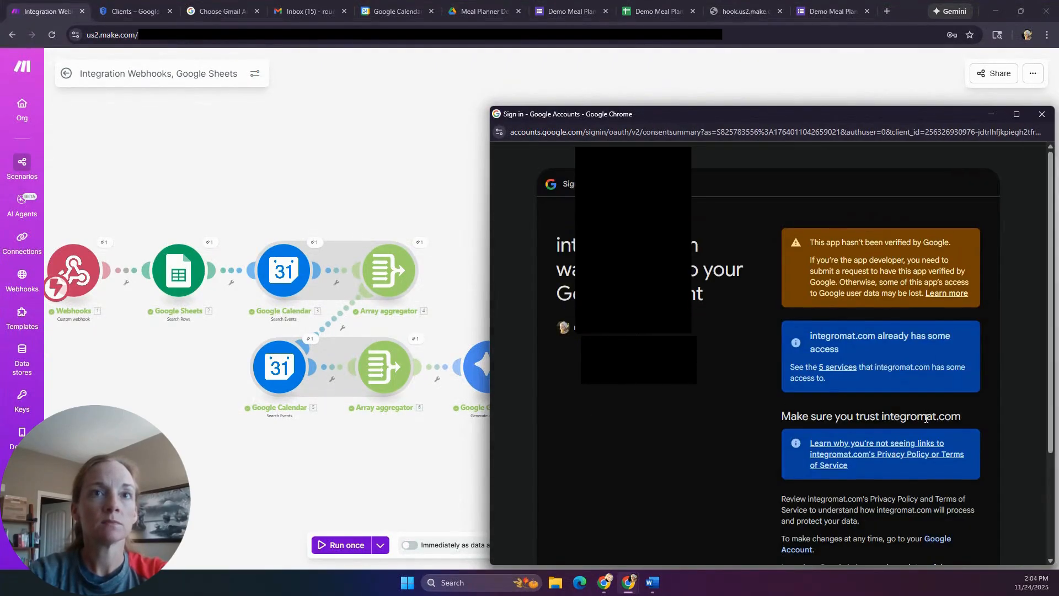
pyautogui.scroll(-3, 916, 416)
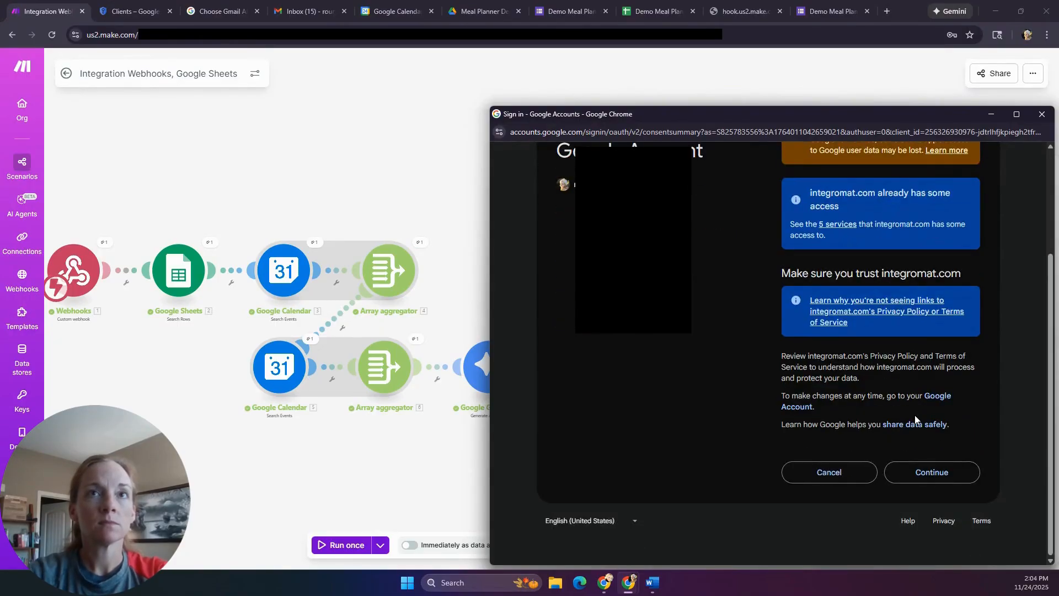
pyautogui.scroll(3, 915, 419)
pyautogui.scroll(-3, 916, 416)
pyautogui.click(914, 475)
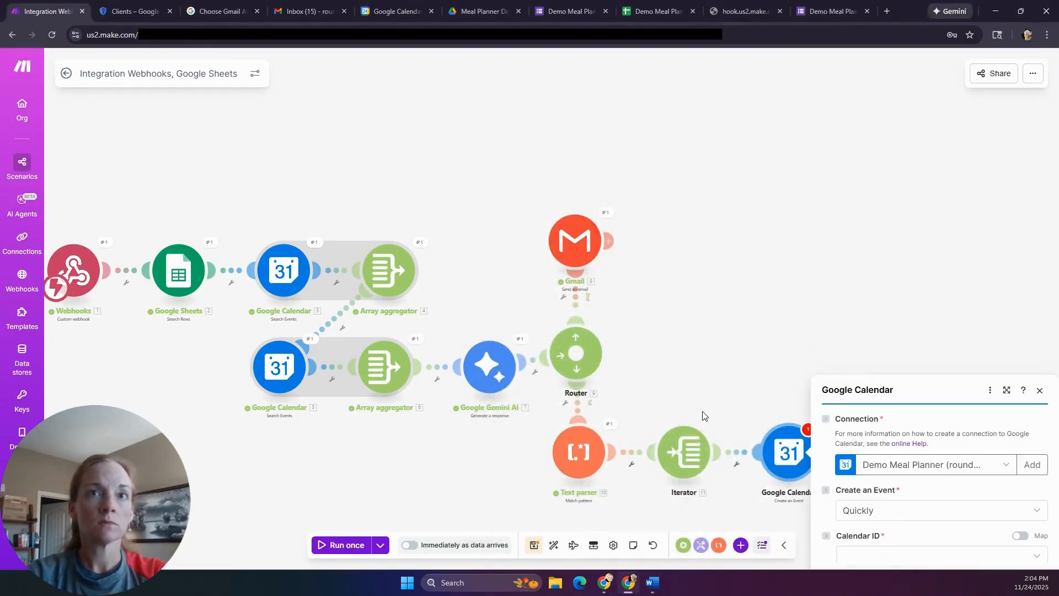
# - Keep Quickly mode, target the Family calendar, map 11. Value as the event text, and save the module
pyautogui.moveTo(785, 350); pyautogui.dragTo(584, 325)
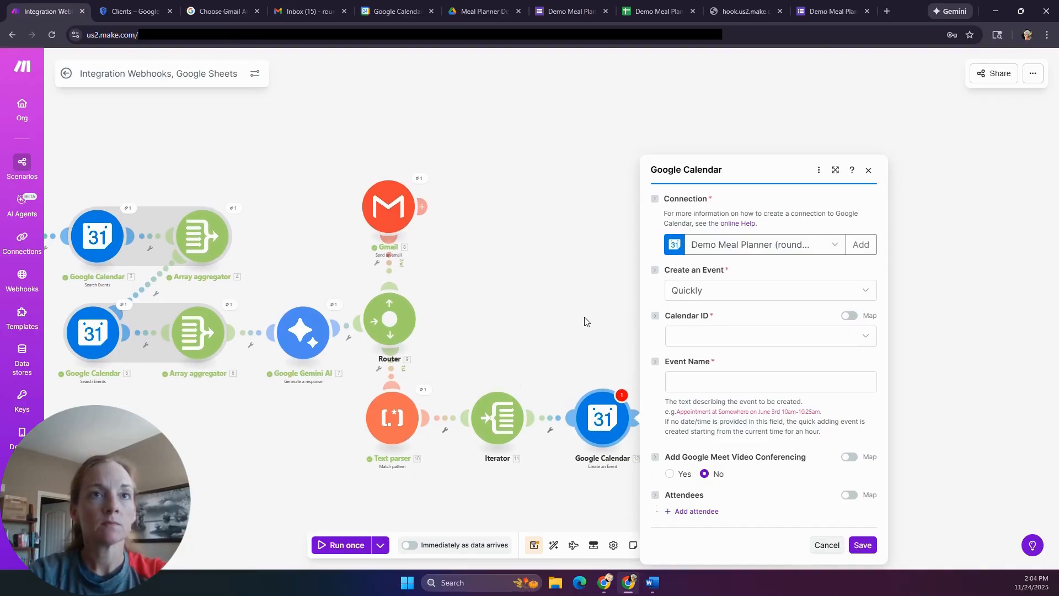
pyautogui.click(726, 297)
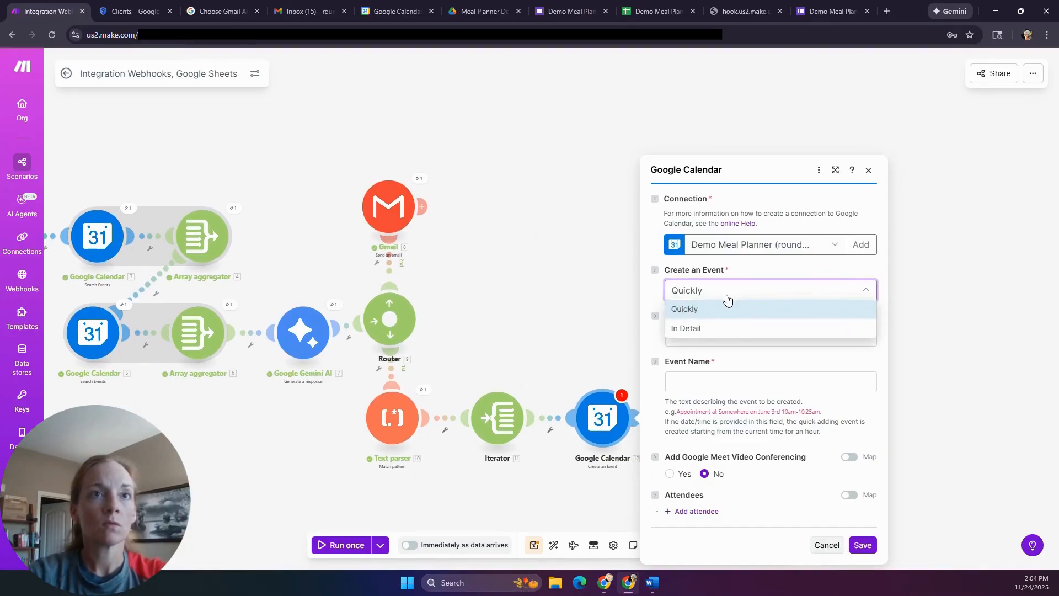
pyautogui.click(719, 314)
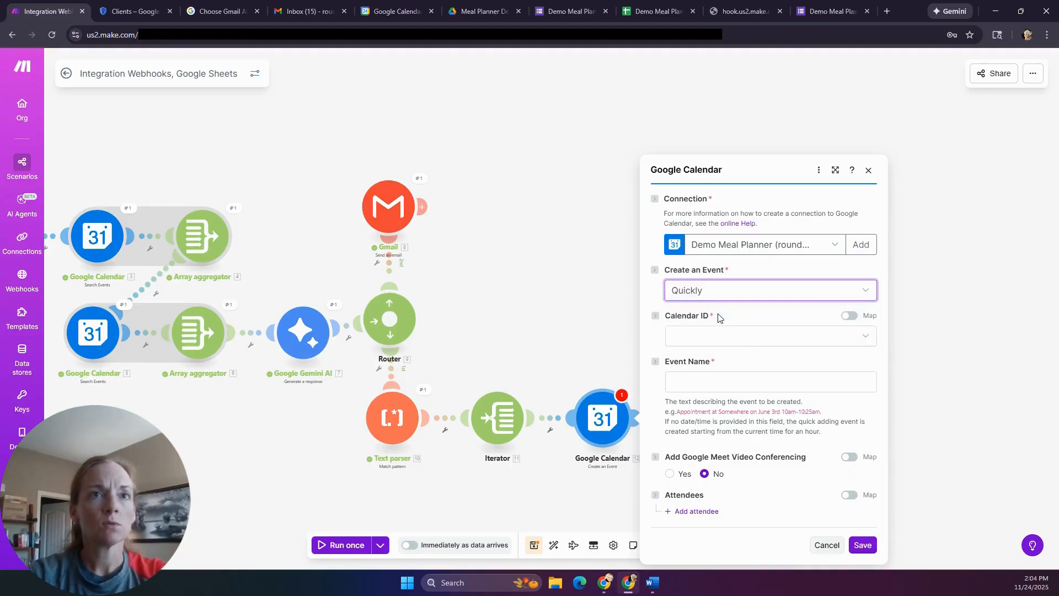
pyautogui.click(716, 337)
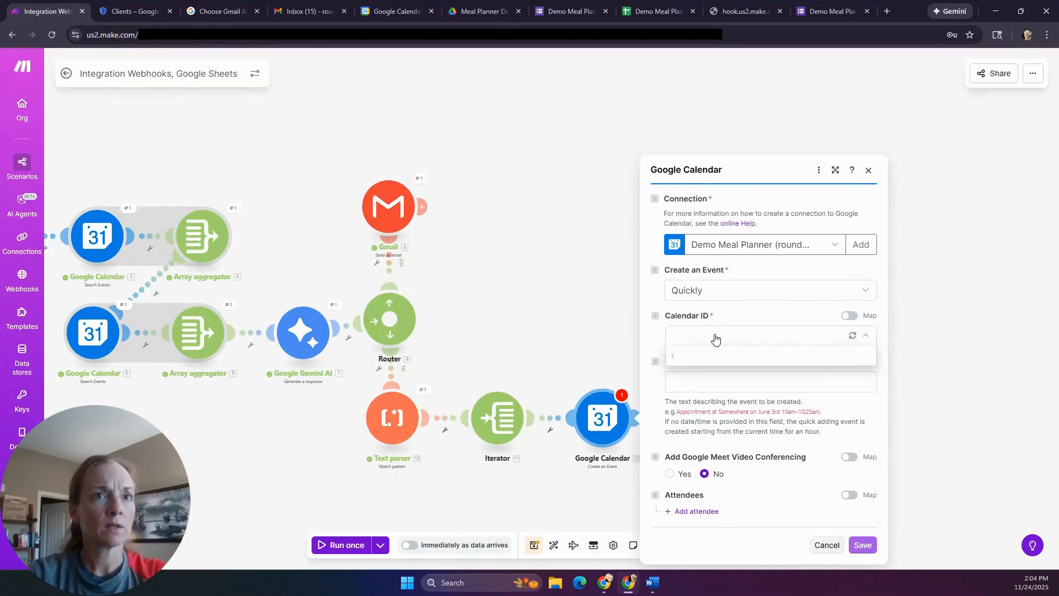
pyautogui.click(696, 376)
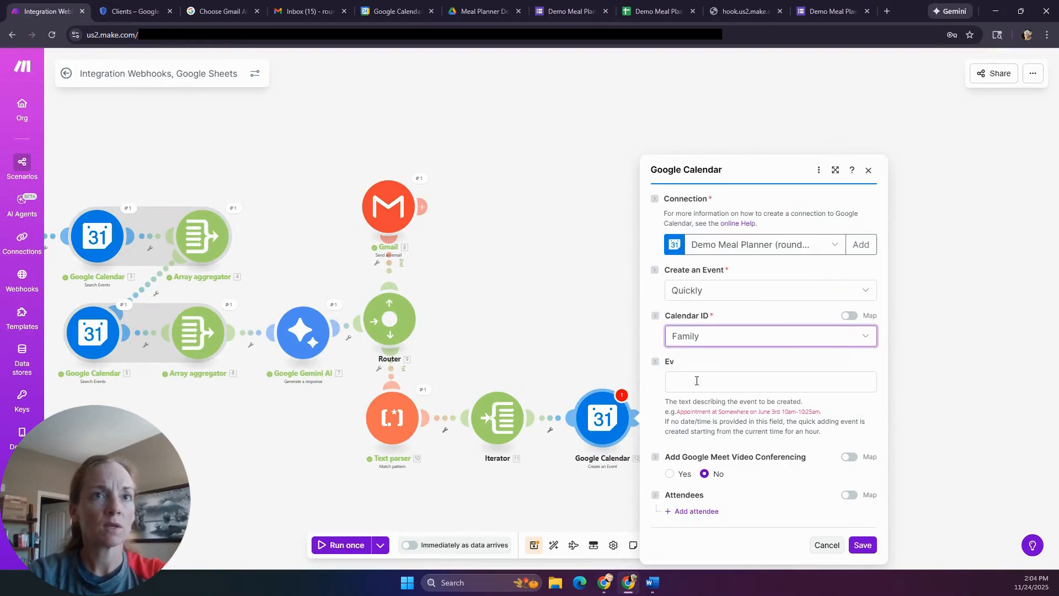
pyautogui.click(697, 386)
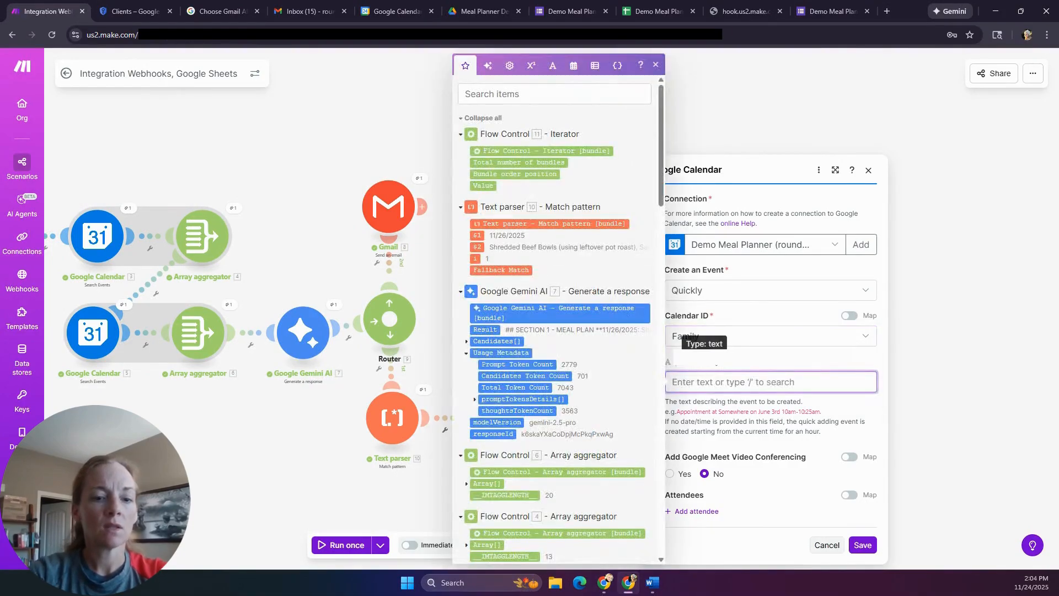
pyautogui.write('Dinner')
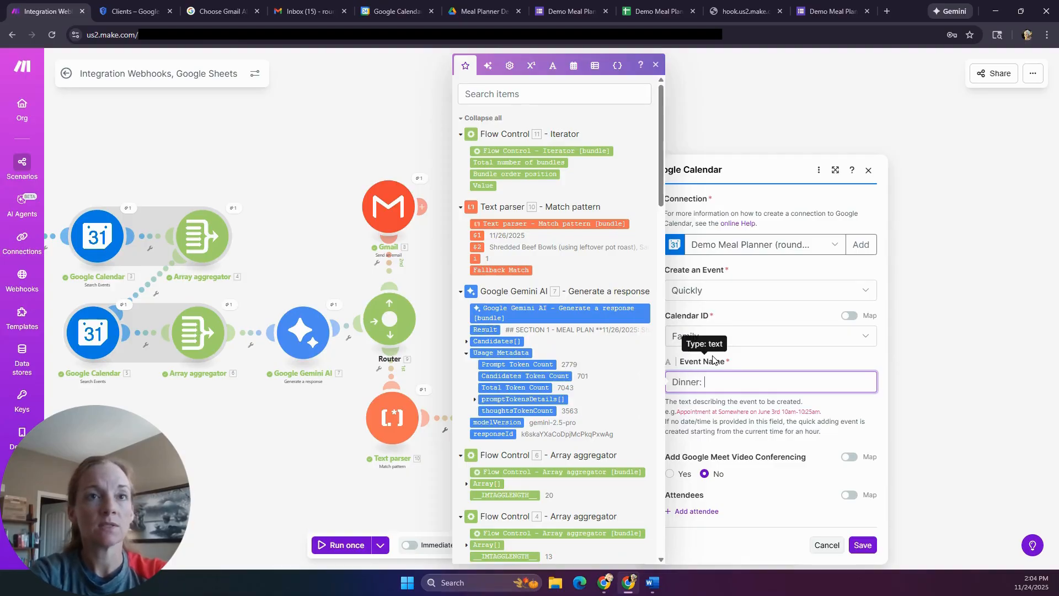
pyautogui.write(':')
pyautogui.hotkey('ctrl', 'a')
pyautogui.press('BackSpace')
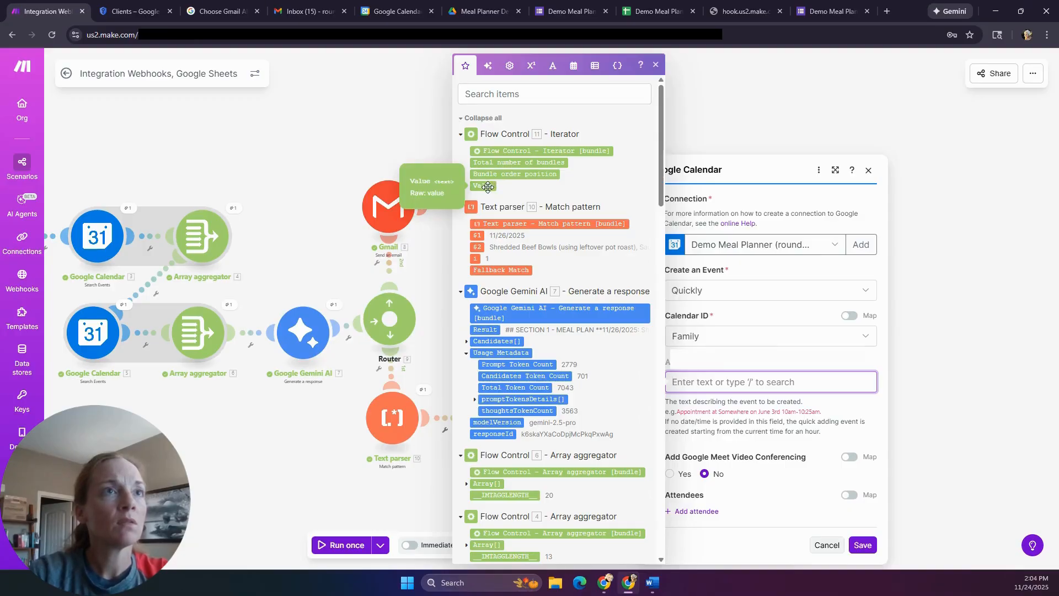
pyautogui.click(488, 187)
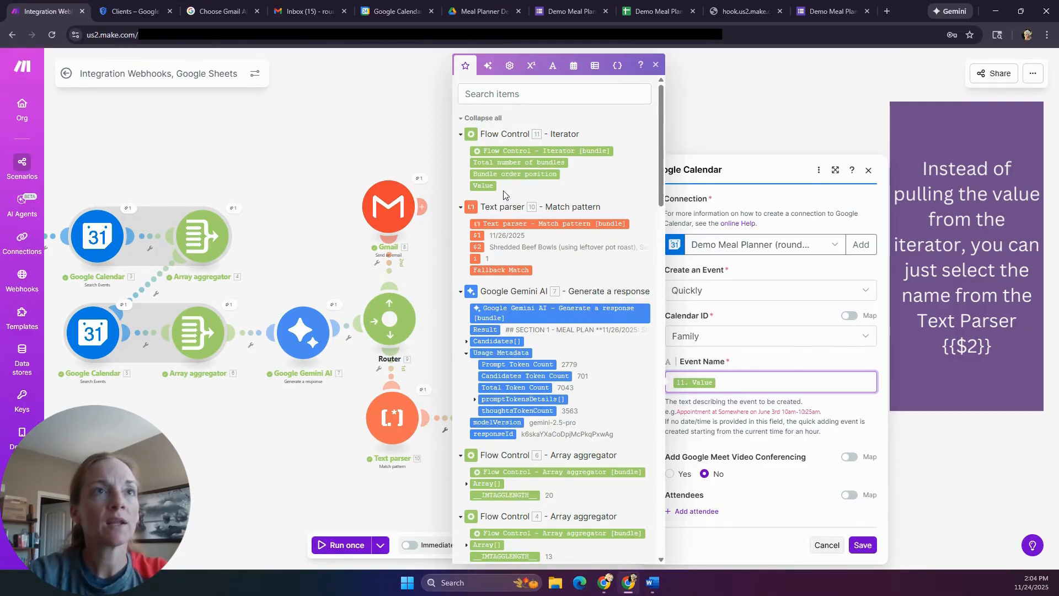
pyautogui.click(768, 513)
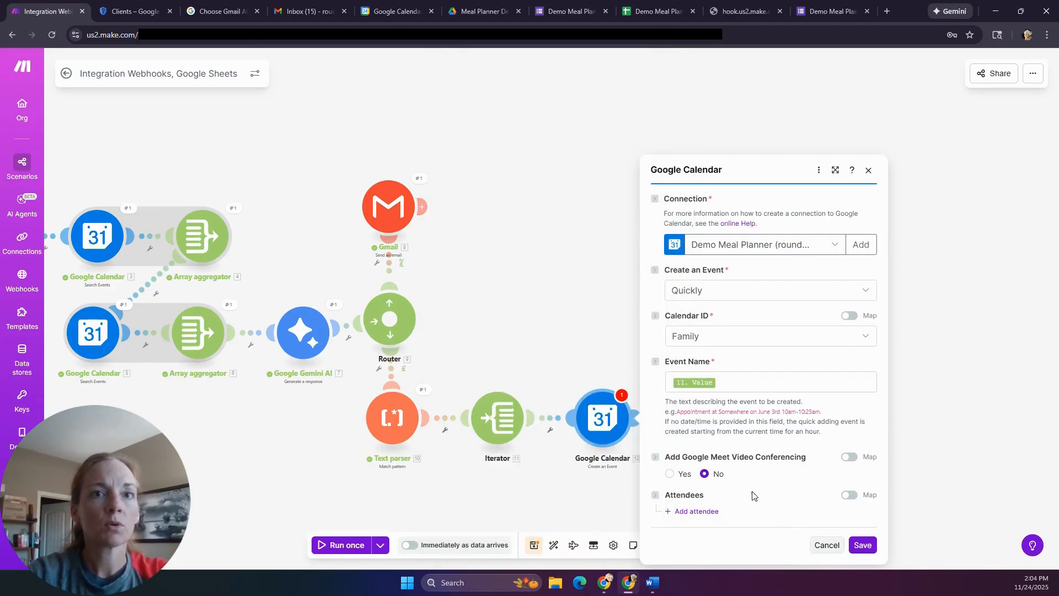
pyautogui.click(869, 546)
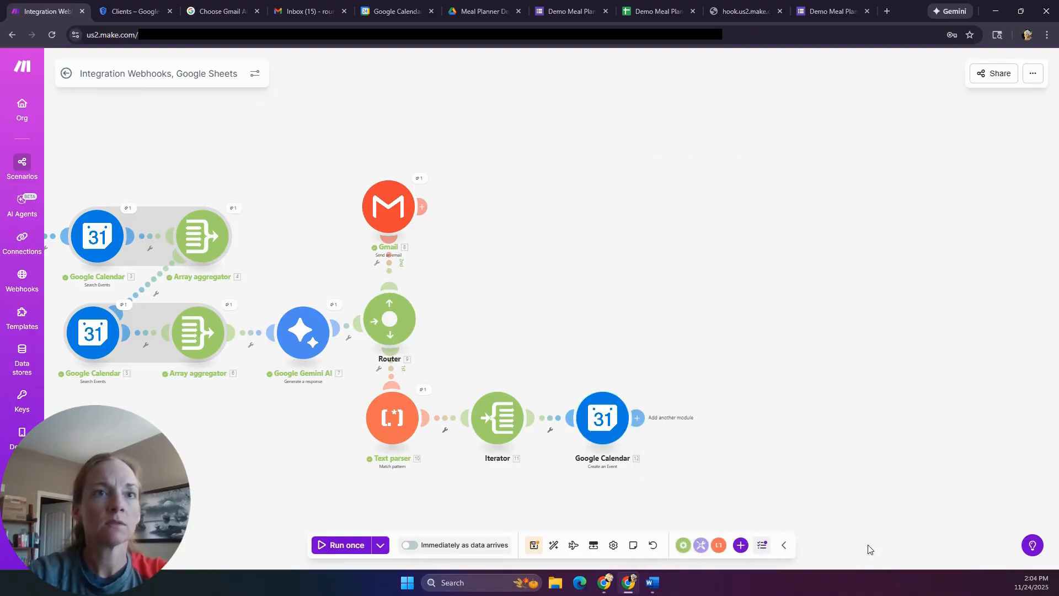
# - Save the scenario and run it once so Iterator and Calendar each process 4 bundles
pyautogui.click(535, 546)
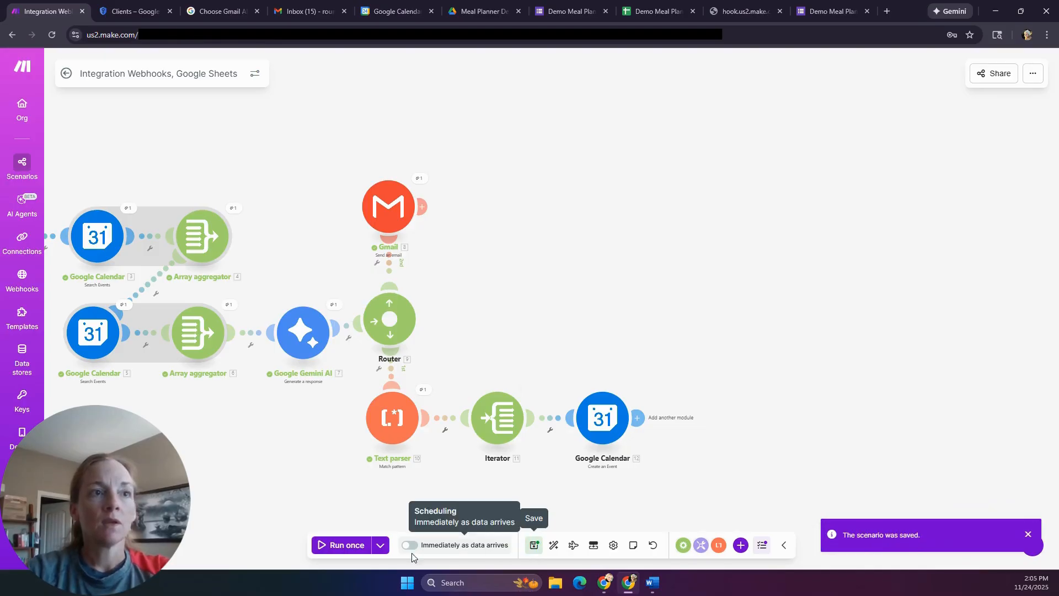
pyautogui.click(353, 545)
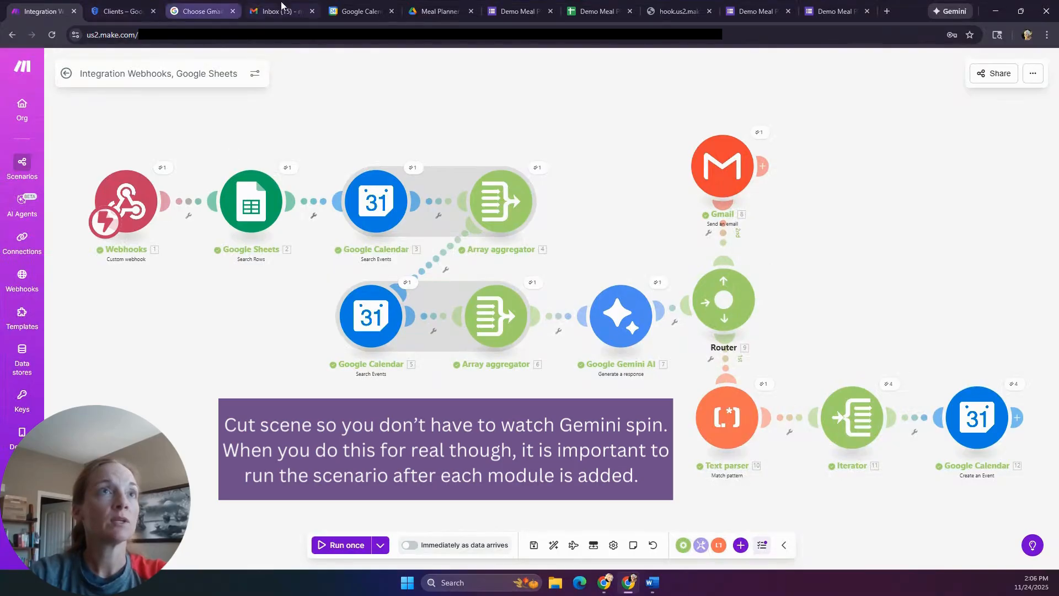
# - Reload Google Calendar to check the four new dinner events for 26–29 November, then return to Make
pyautogui.click(348, 12)
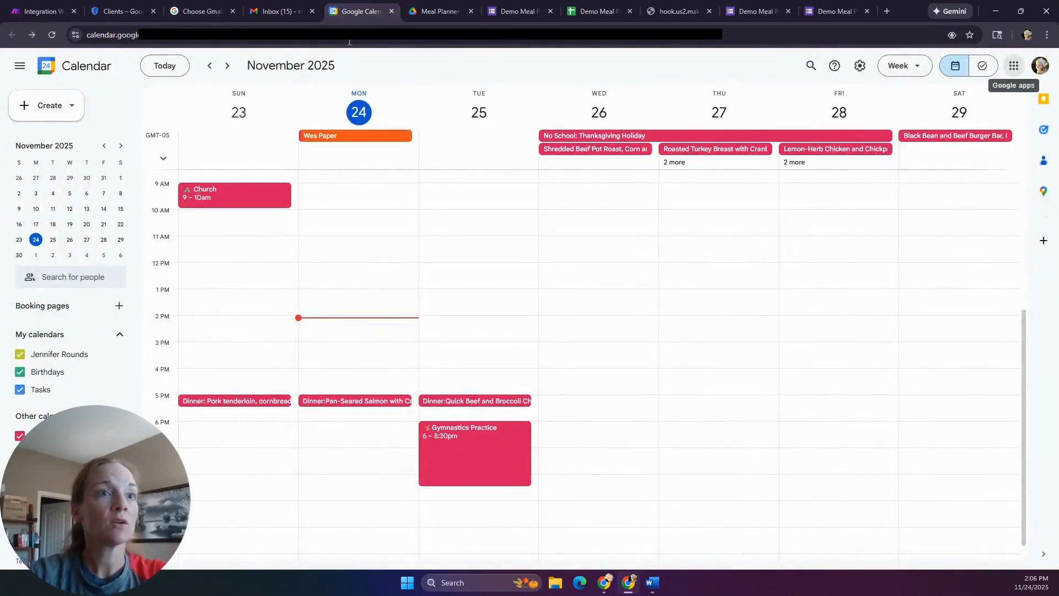
pyautogui.click(52, 36)
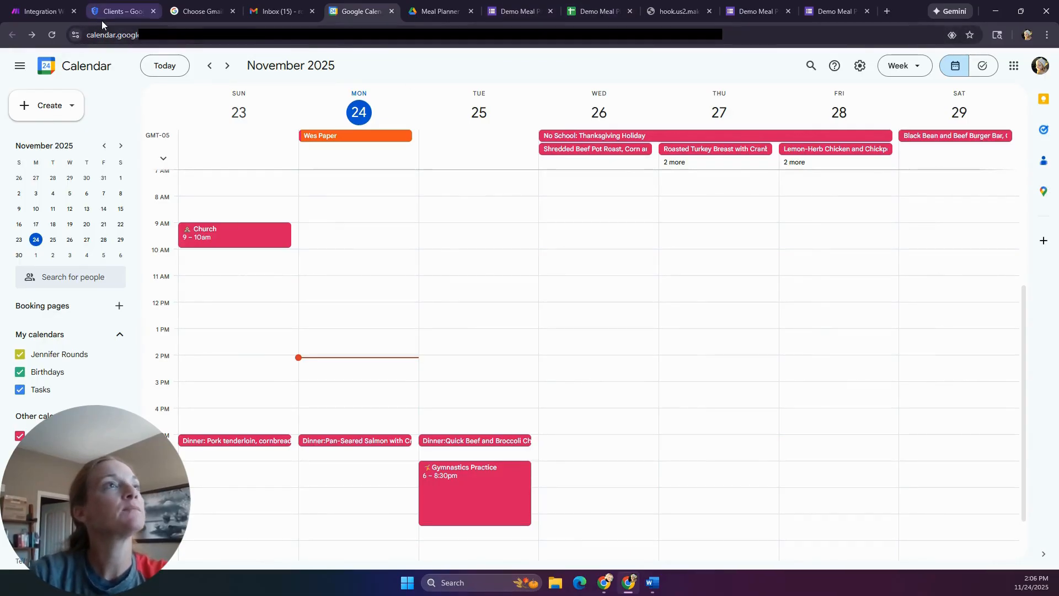
pyautogui.click(44, 11)
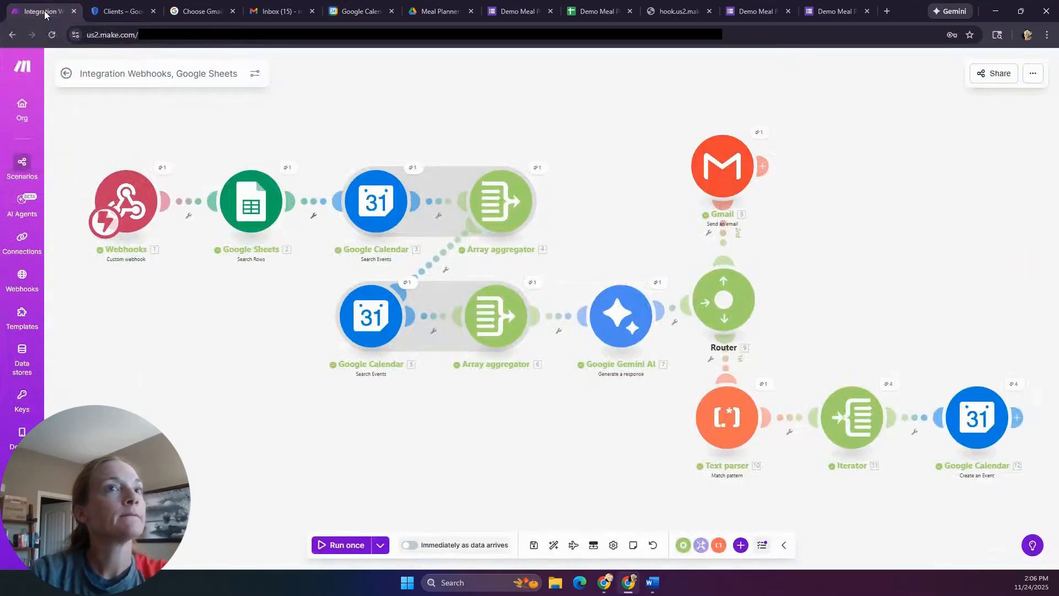
# - Check the Iterator's array setting and switch the Calendar module's event creation to In Detail
pyautogui.click(981, 423)
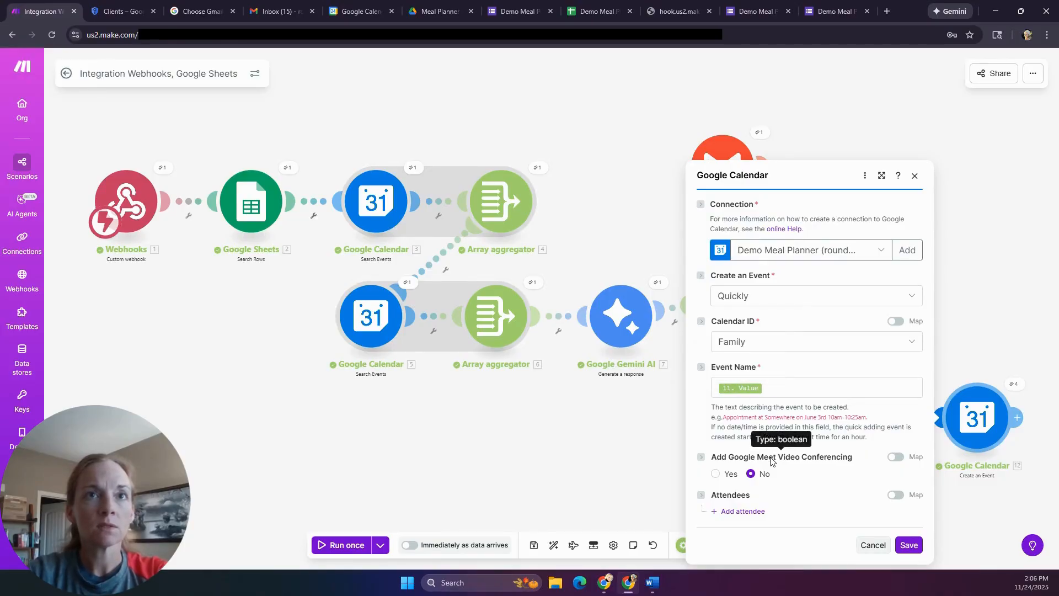
pyautogui.click(873, 546)
pyautogui.click(836, 434)
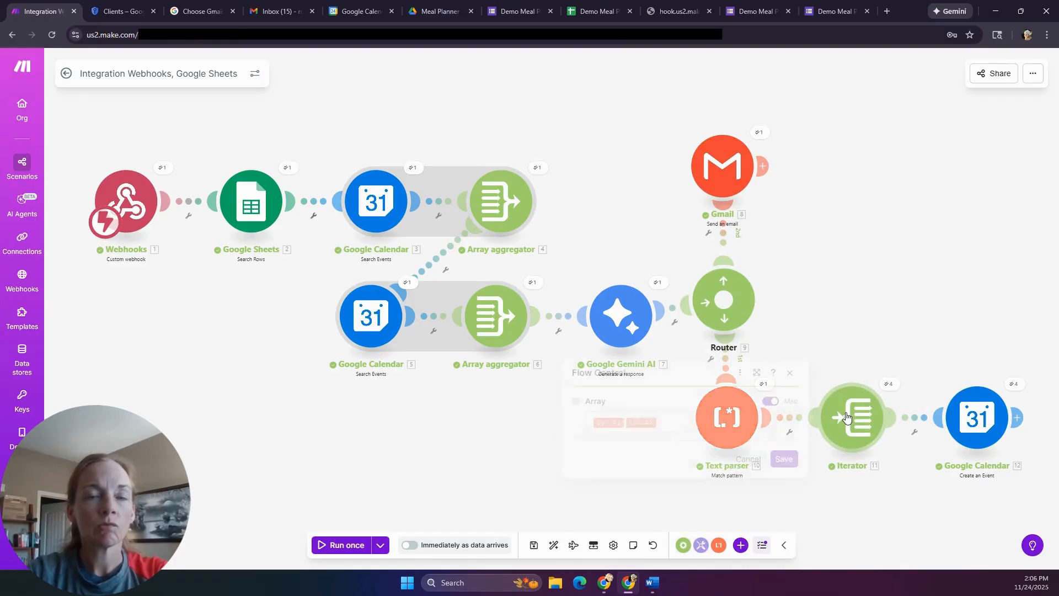
pyautogui.click(982, 421)
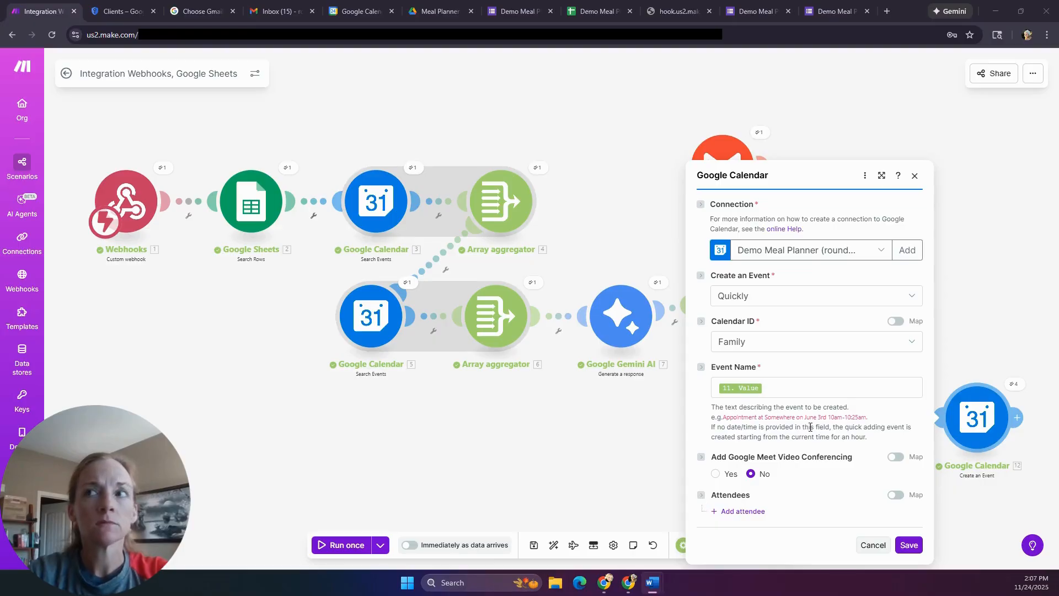
pyautogui.click(828, 298)
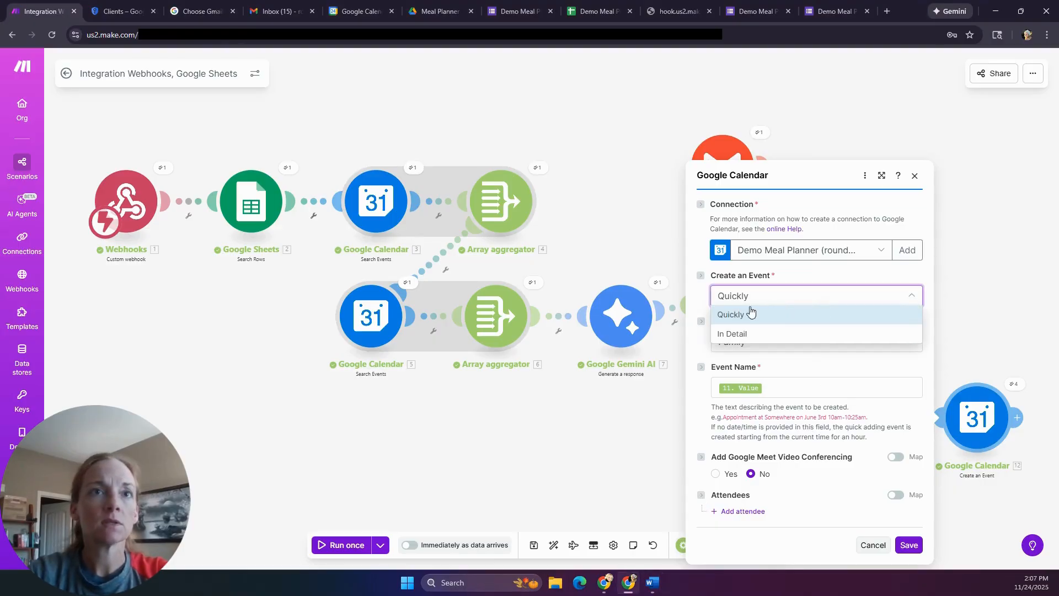
pyautogui.click(729, 336)
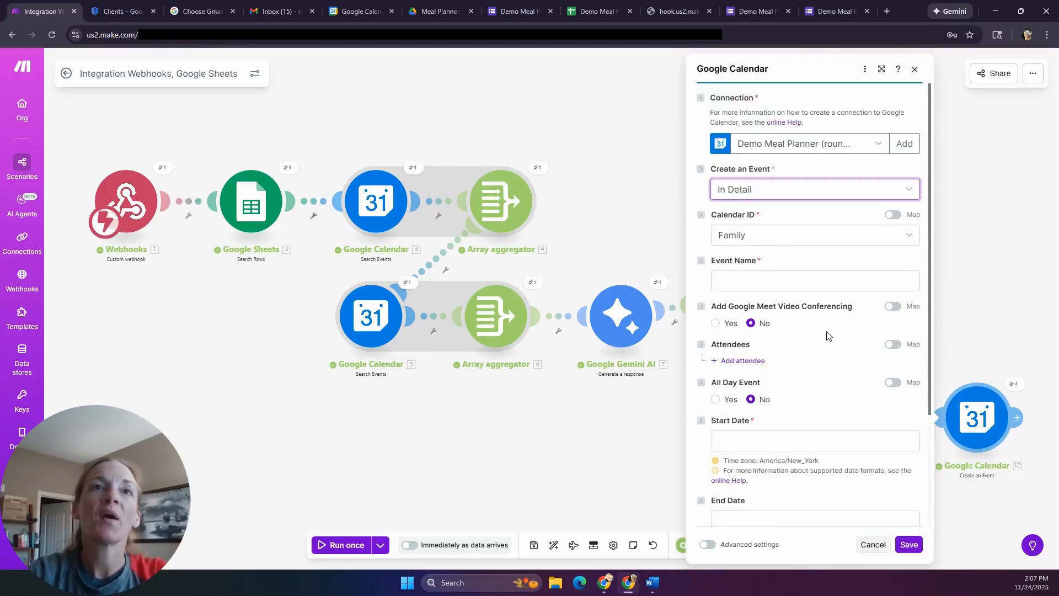
# - Set the Event Name to 'Dinner:' together with the iterator's 11. Value
pyautogui.click(798, 277)
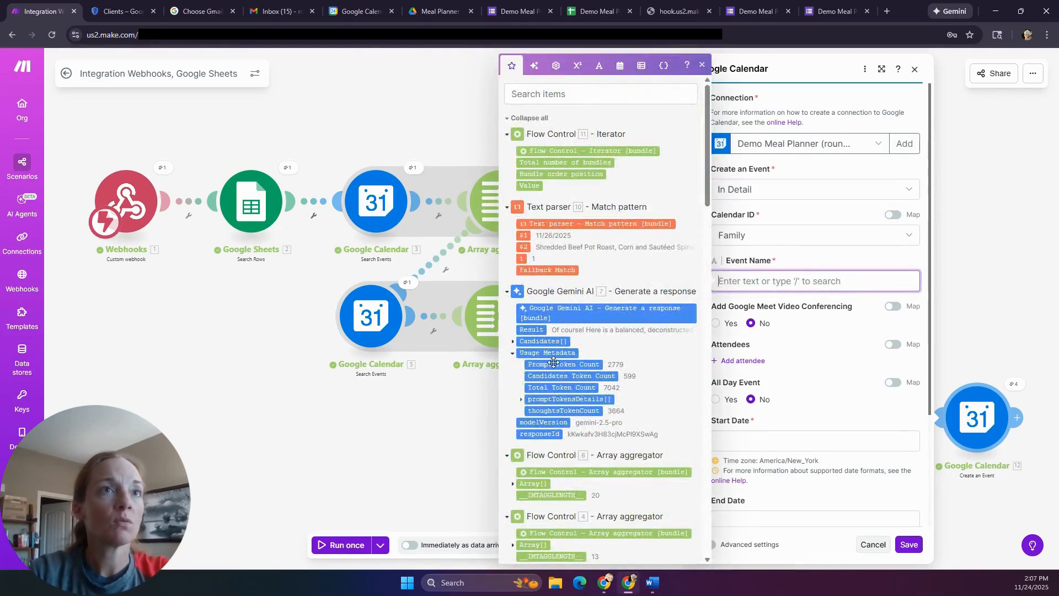
pyautogui.click(528, 186)
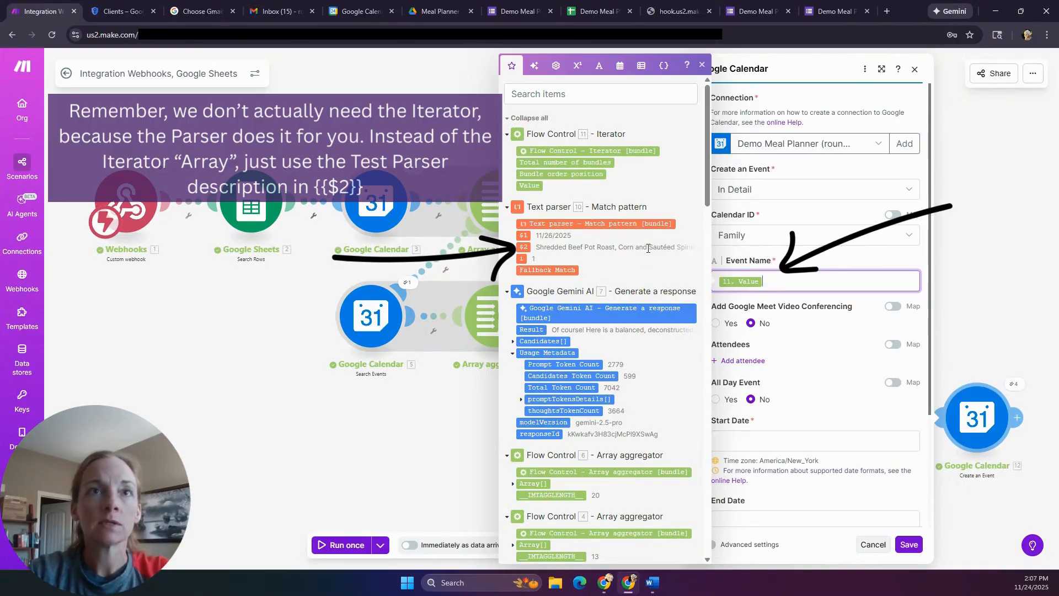
pyautogui.write('Dinner:')
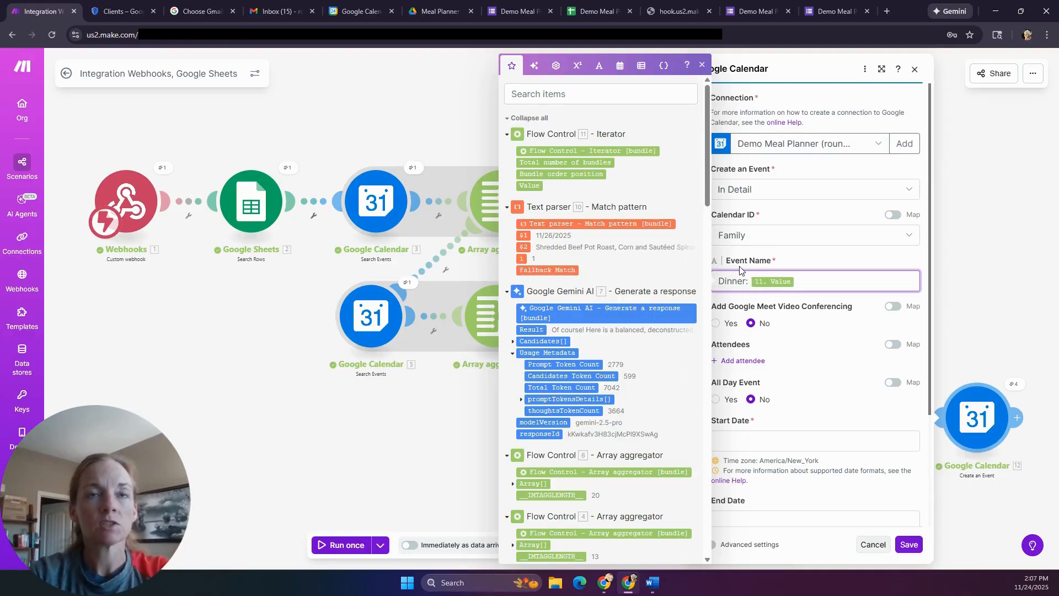
pyautogui.click(816, 385)
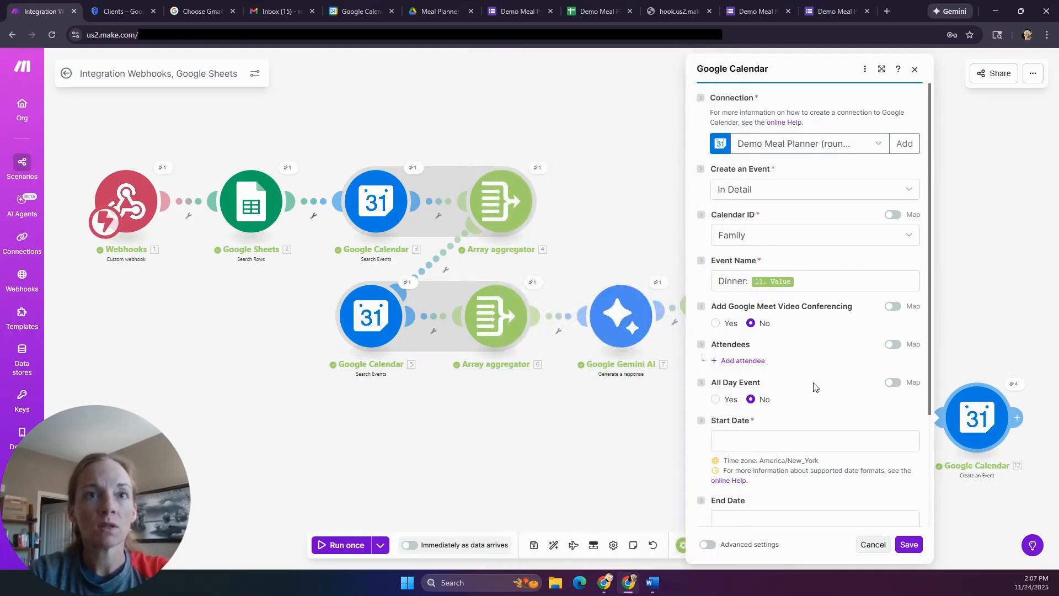
# - Set Start Date to $1 17:00 and End Date to $1 17:30, then save the module
pyautogui.click(759, 439)
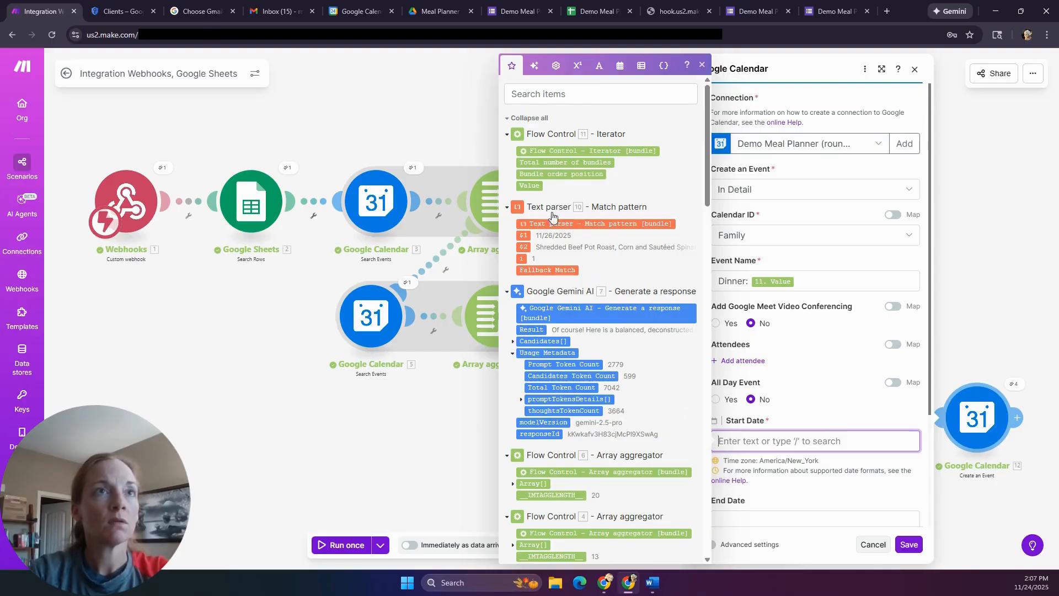
pyautogui.click(525, 235)
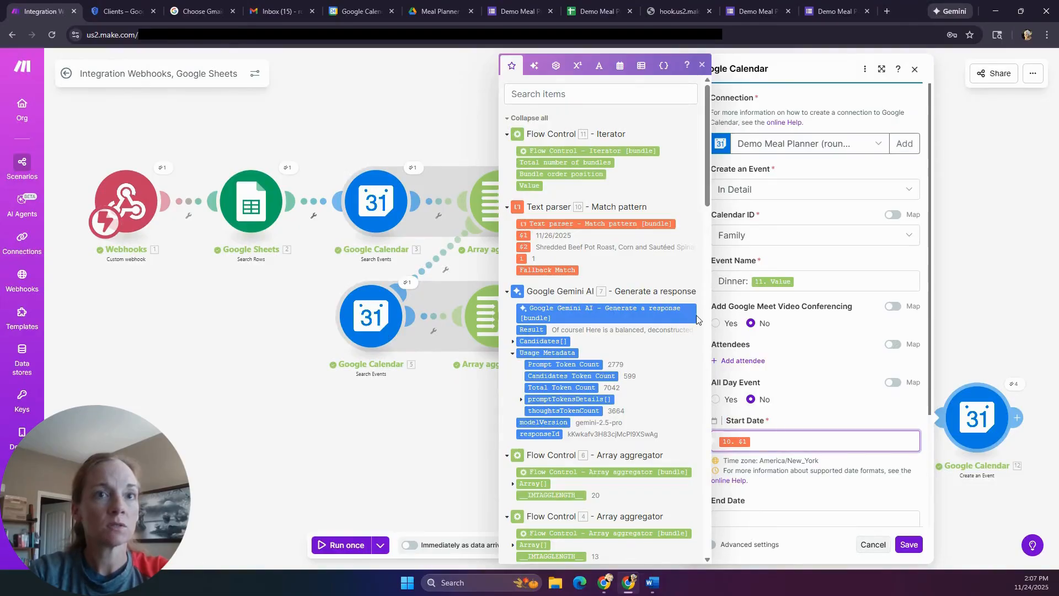
pyautogui.write('17:00')
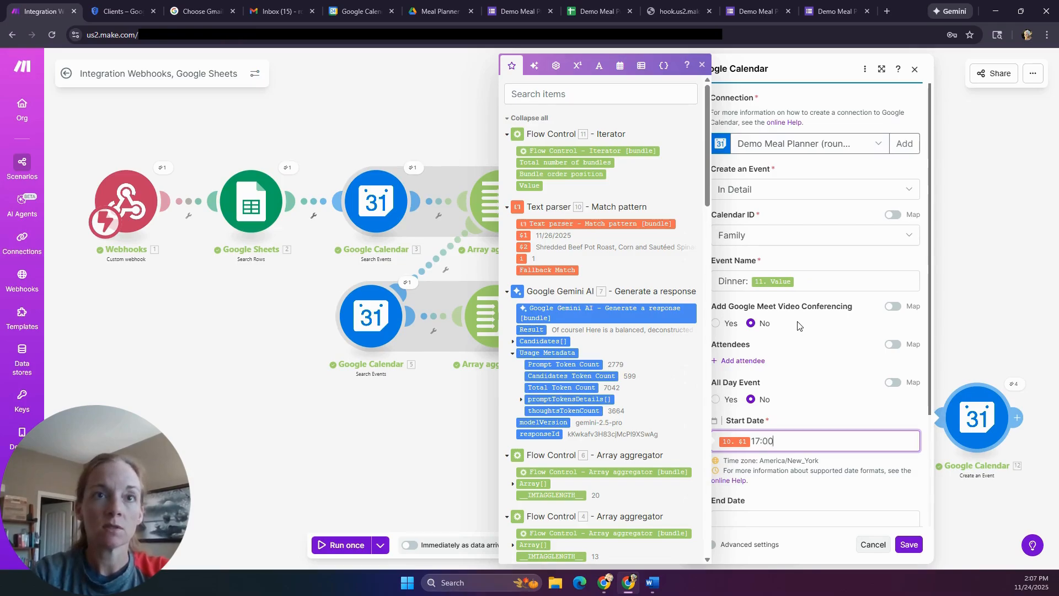
pyautogui.click(816, 406)
pyautogui.scroll(-3, 817, 407)
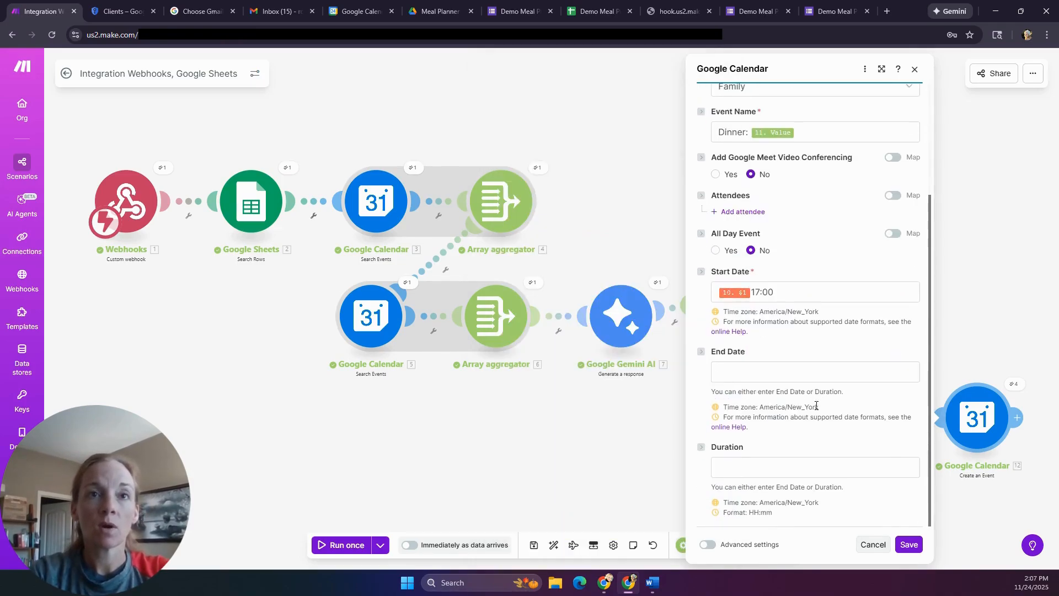
pyautogui.click(757, 370)
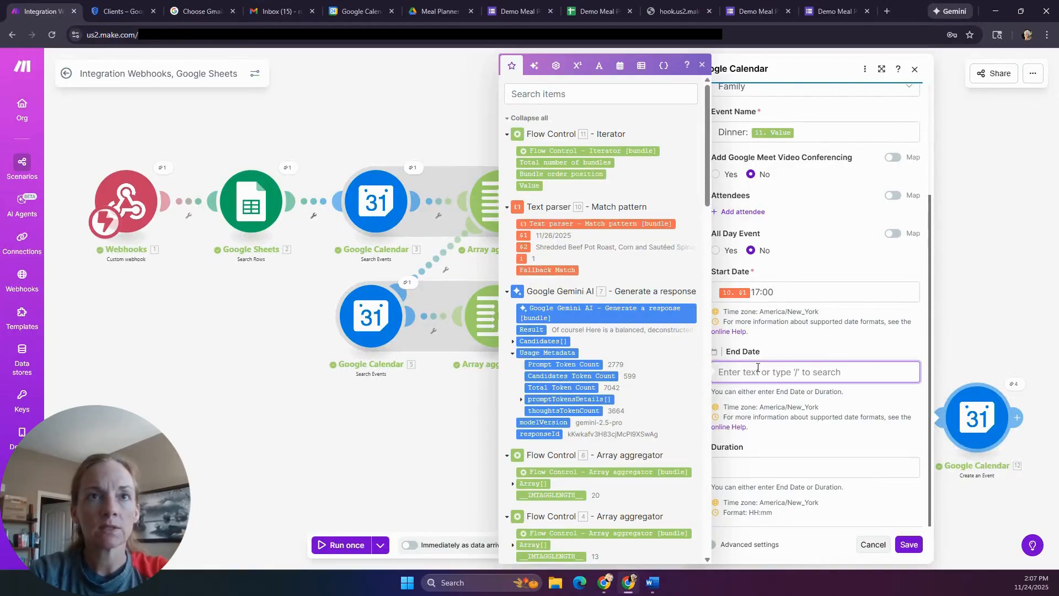
pyautogui.click(523, 235)
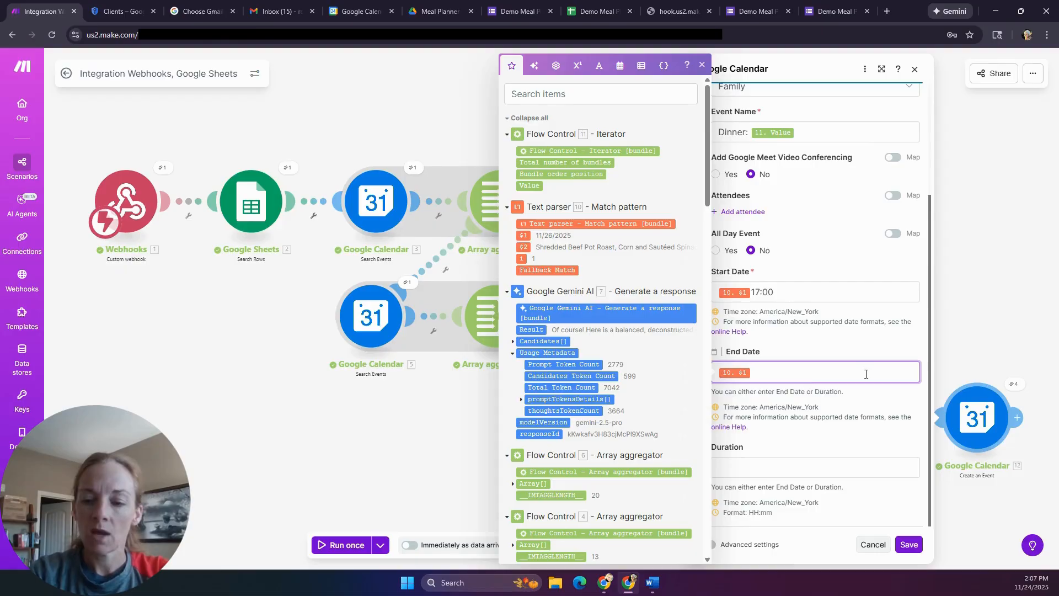
pyautogui.write('17:30')
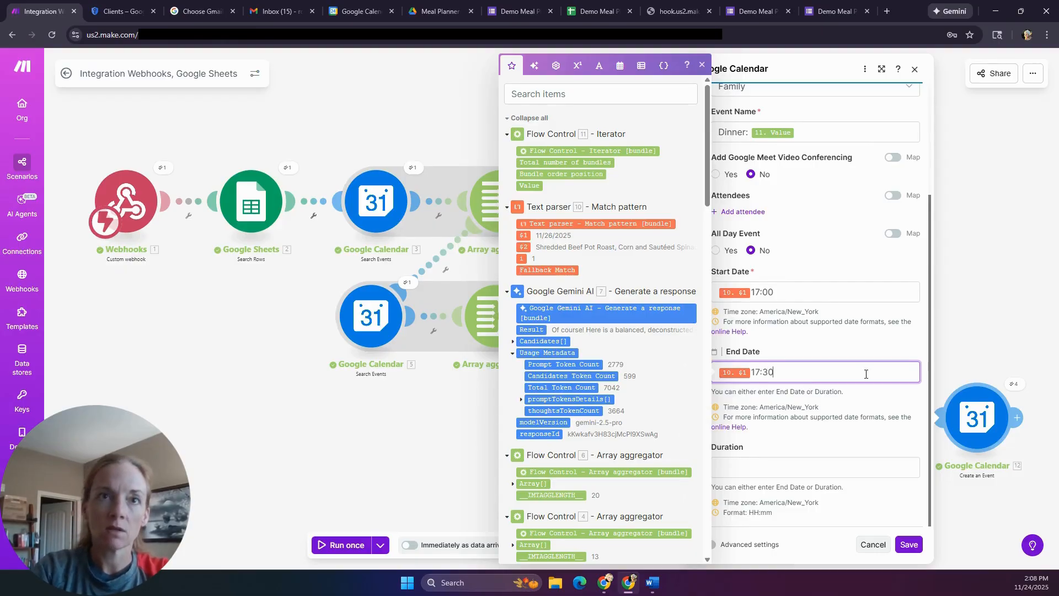
pyautogui.click(909, 545)
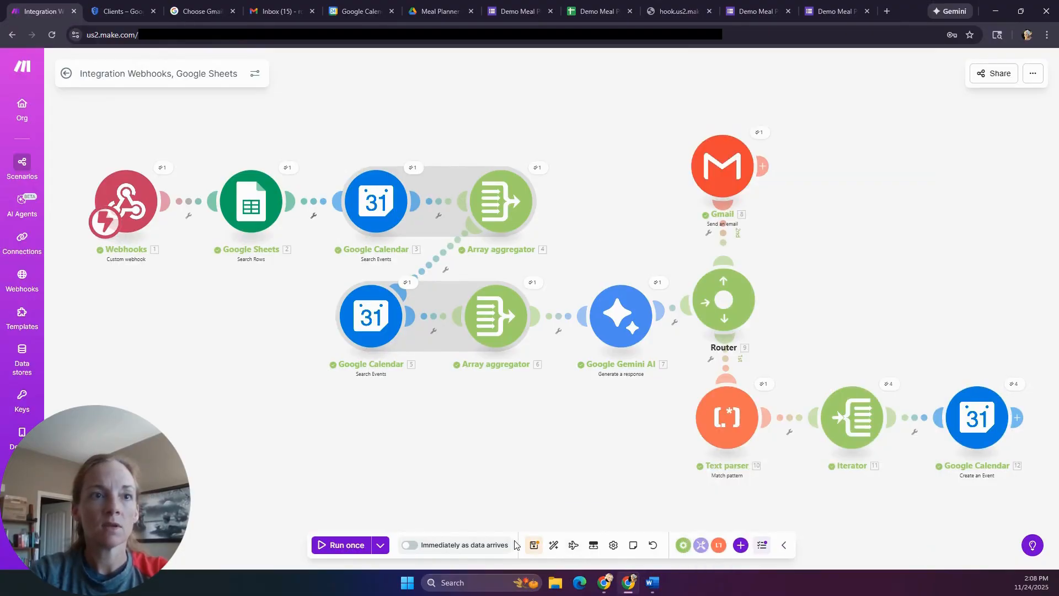
# - Save the scenario, trigger the webhook from the form confirmation page, and close the hook tab
pyautogui.click(534, 545)
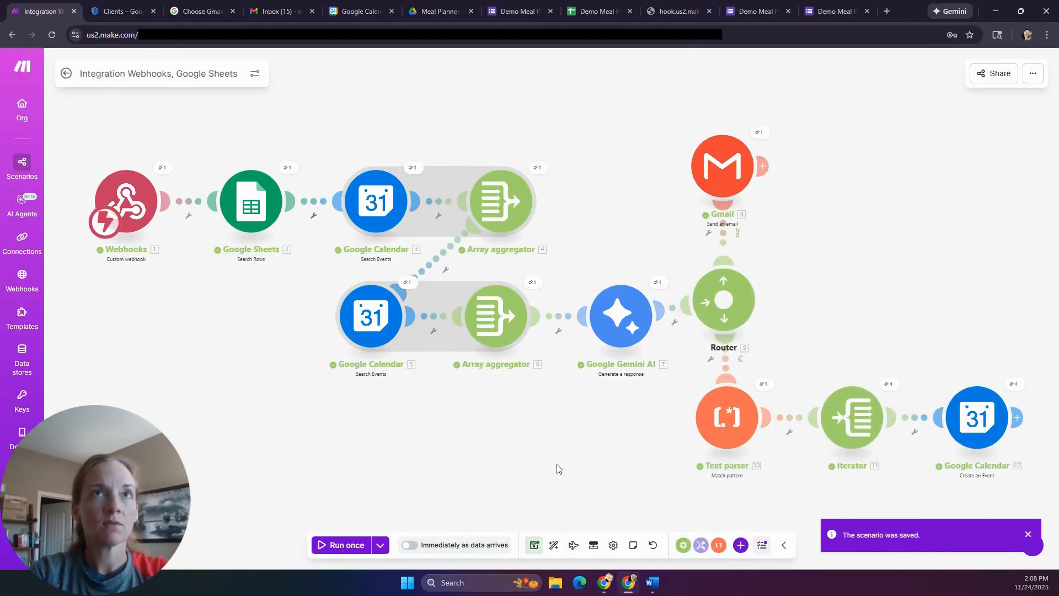
pyautogui.click(835, 11)
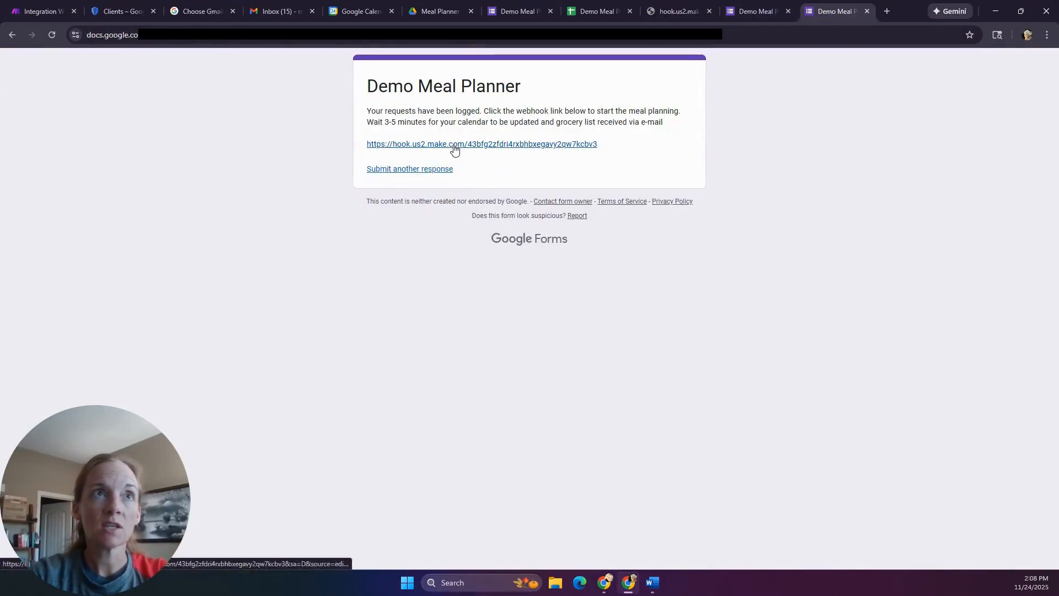
pyautogui.click(392, 145)
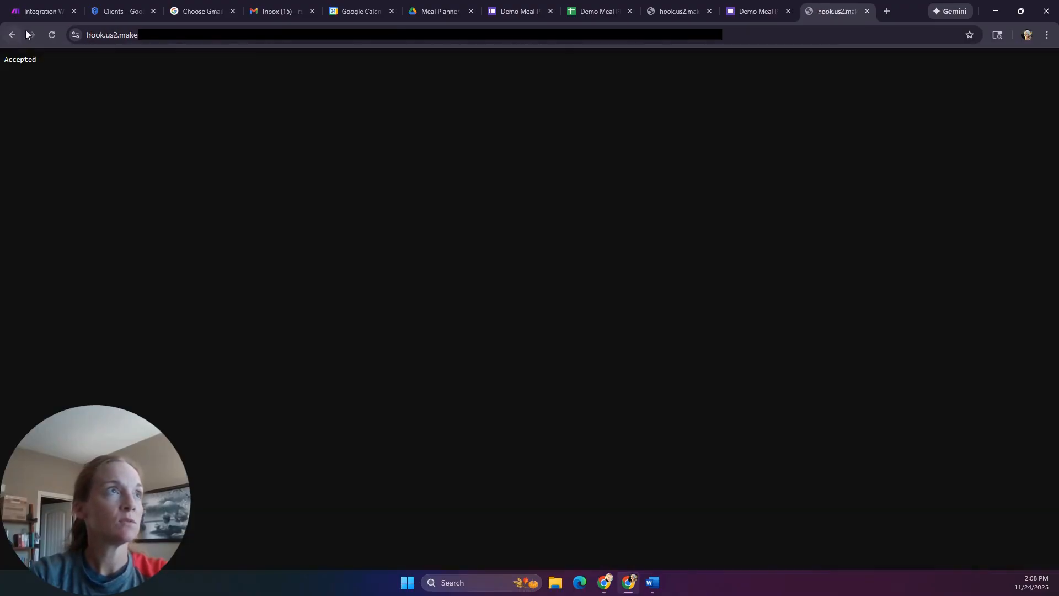
pyautogui.click(35, 10)
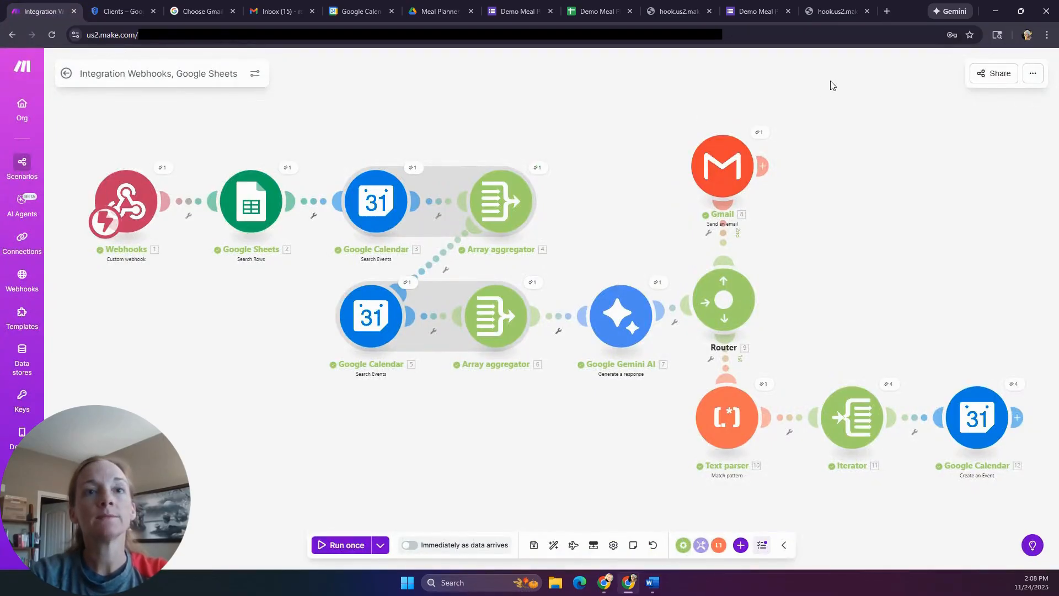
pyautogui.click(867, 12)
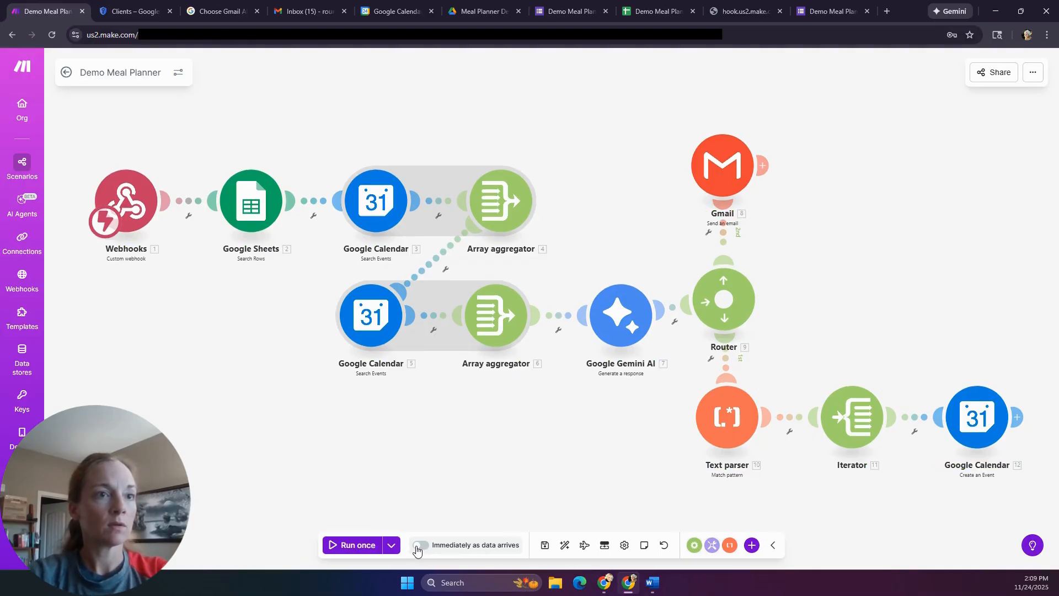
# - Schedule the scenario to run immediately as data arrives, max 1 run per minute, and save
pyautogui.click(418, 546)
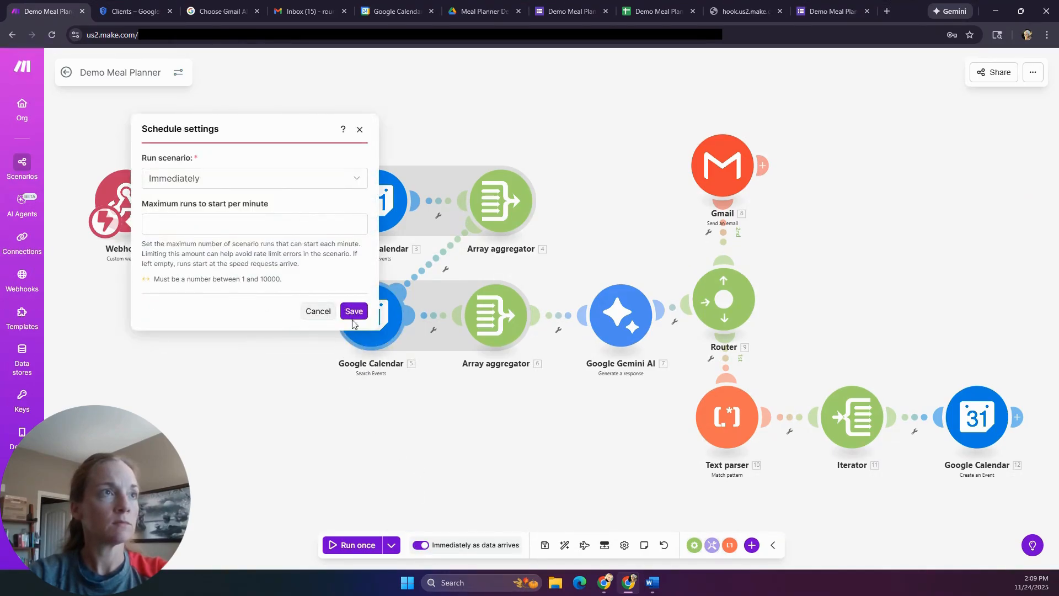
pyautogui.click(309, 228)
pyautogui.write('1')
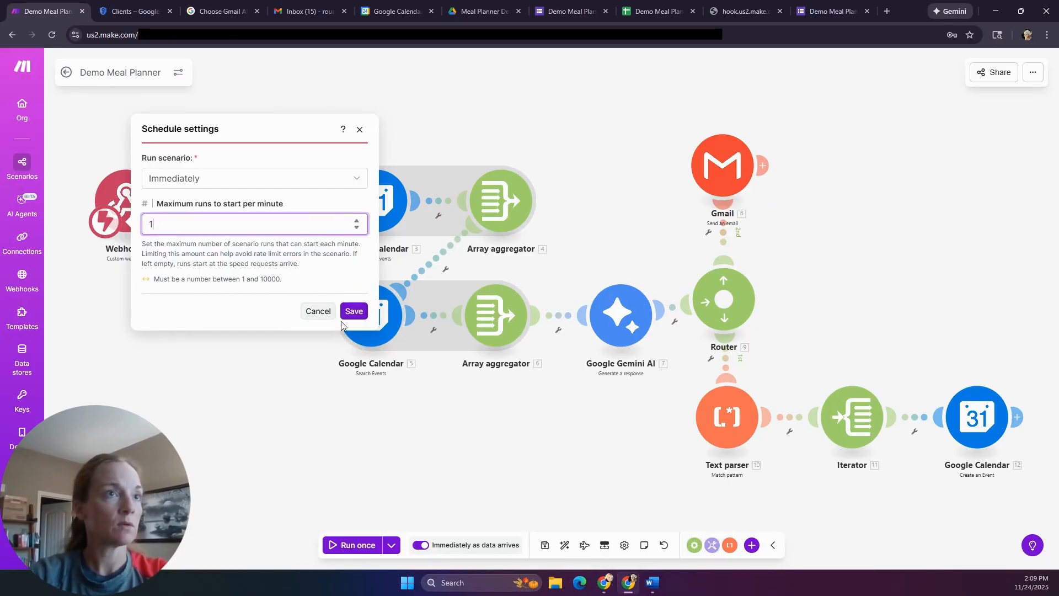
pyautogui.click(354, 312)
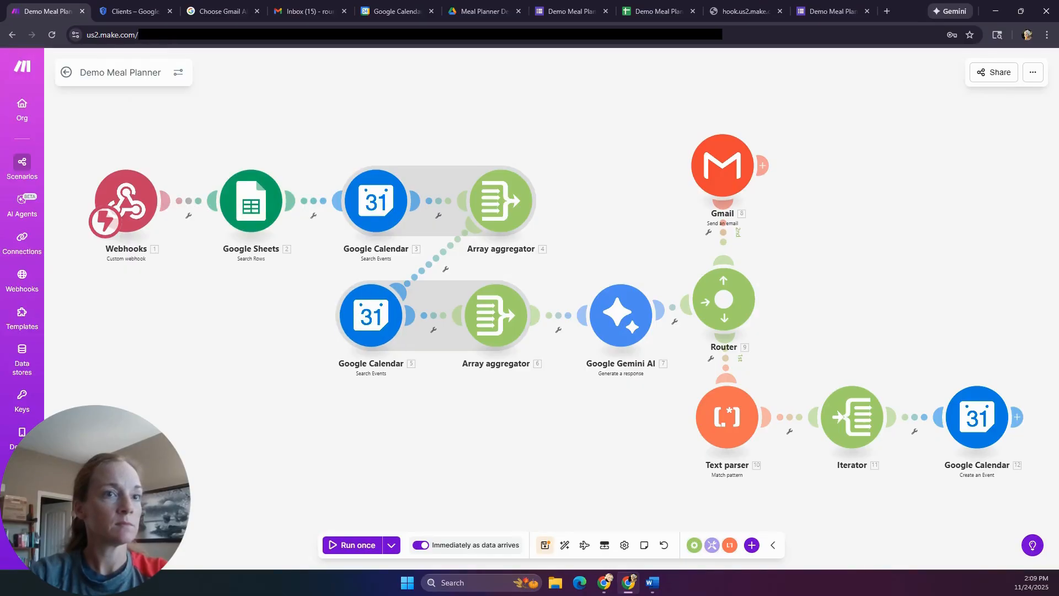
pyautogui.click(545, 545)
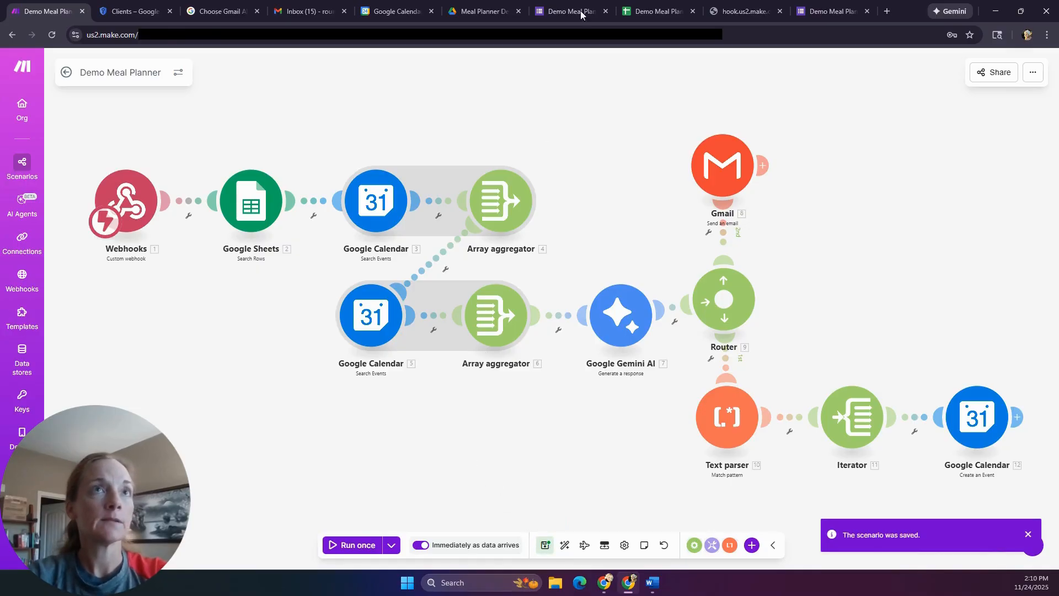
# - Start another form response with meal dates 11/30/2025 to 12/03/2025
pyautogui.click(833, 11)
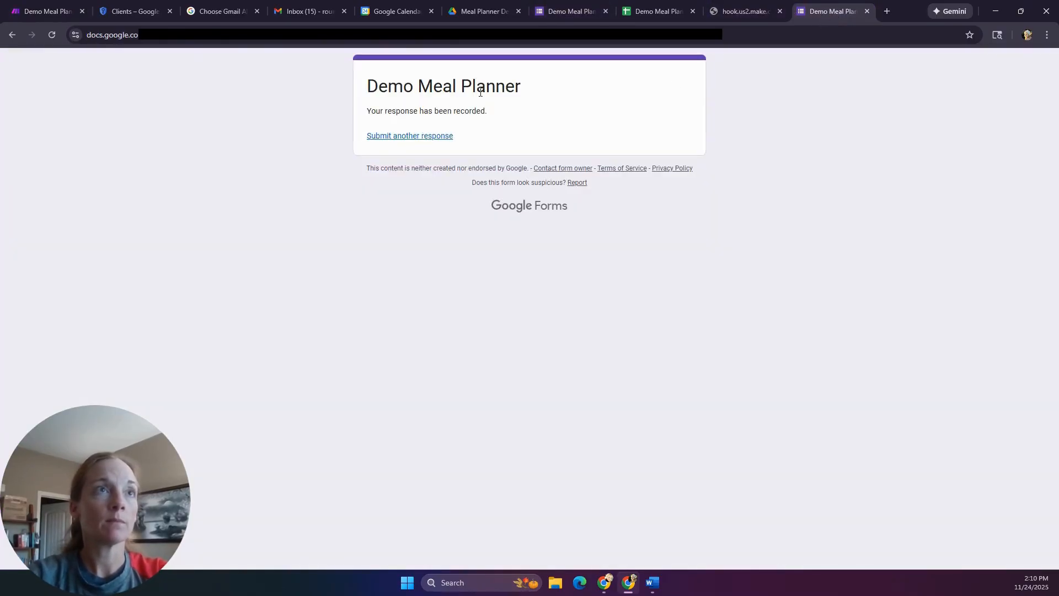
pyautogui.click(426, 138)
pyautogui.click(407, 230)
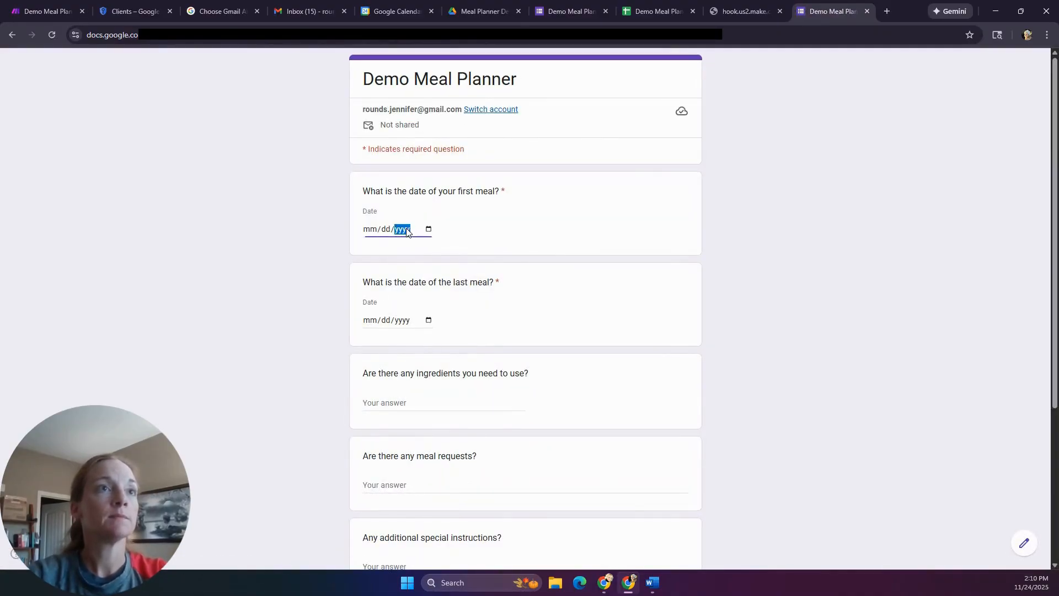
pyautogui.click(428, 230)
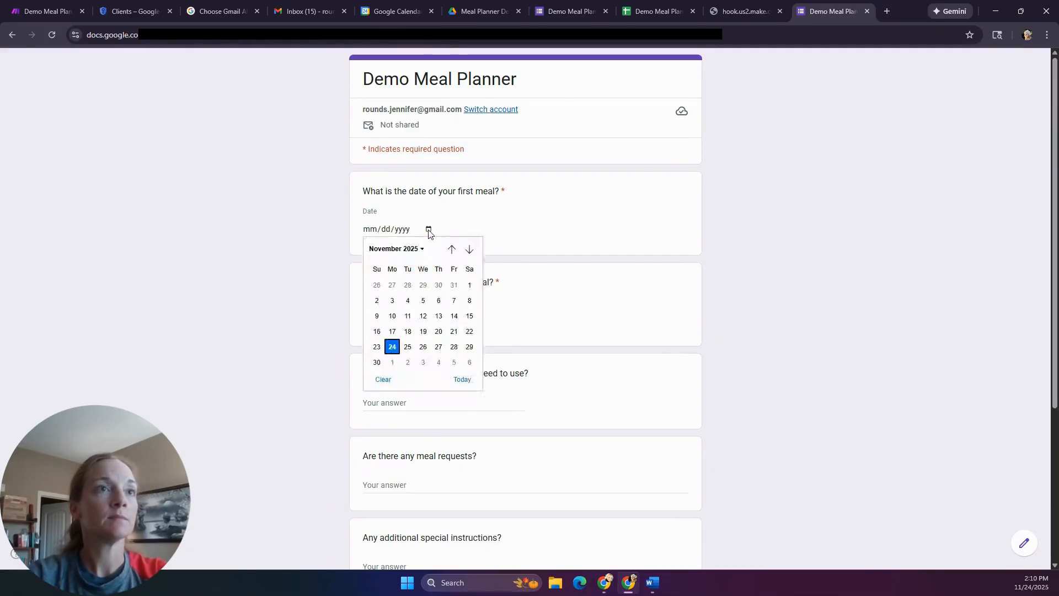
pyautogui.click(377, 362)
pyautogui.click(429, 320)
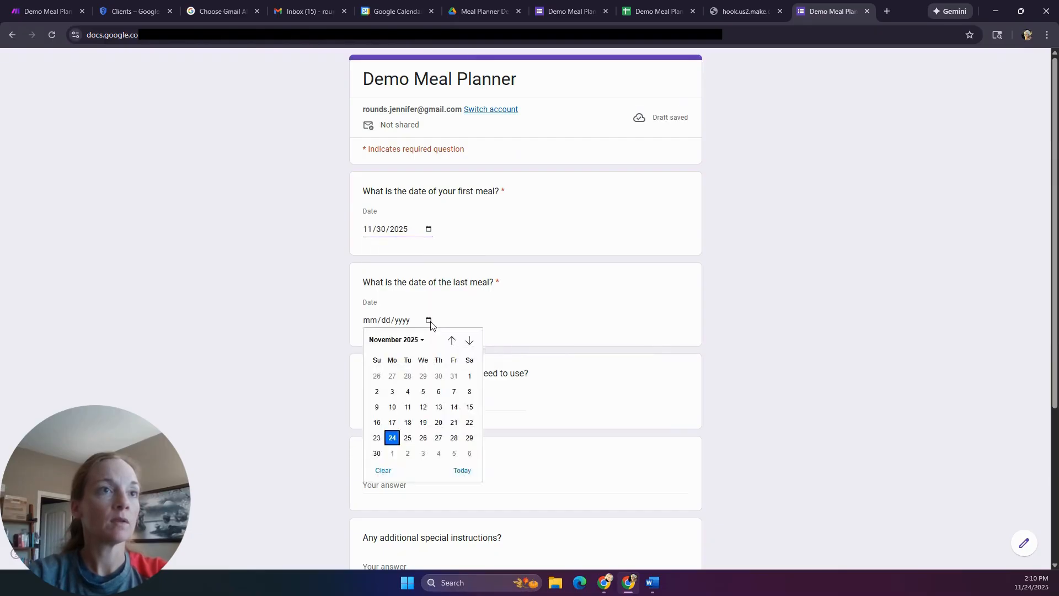
pyautogui.click(424, 454)
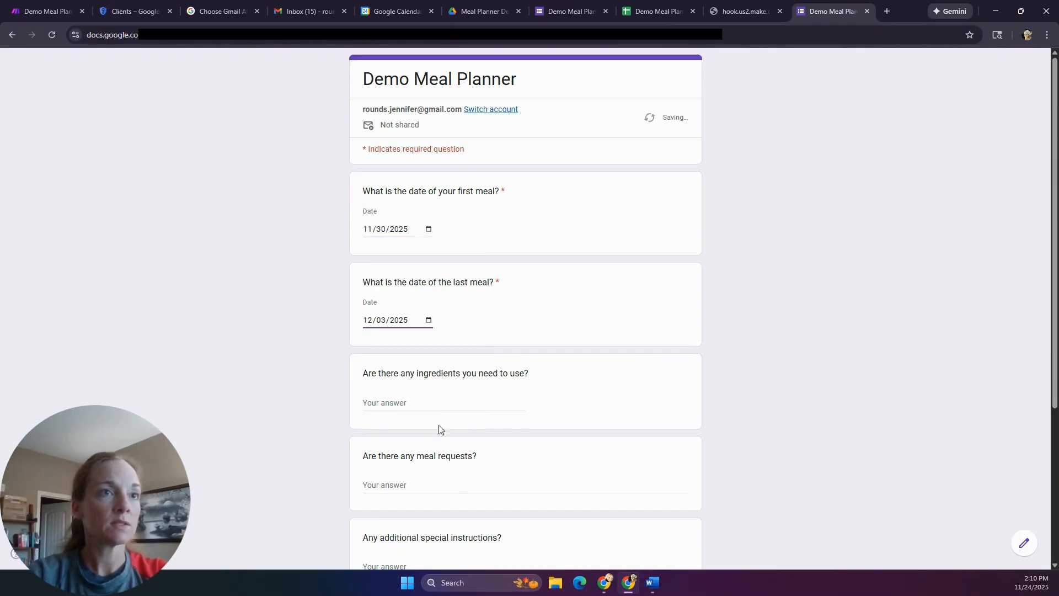
# - Submit the response, trigger its webhook link, and return to Make
pyautogui.scroll(-4, 444, 404)
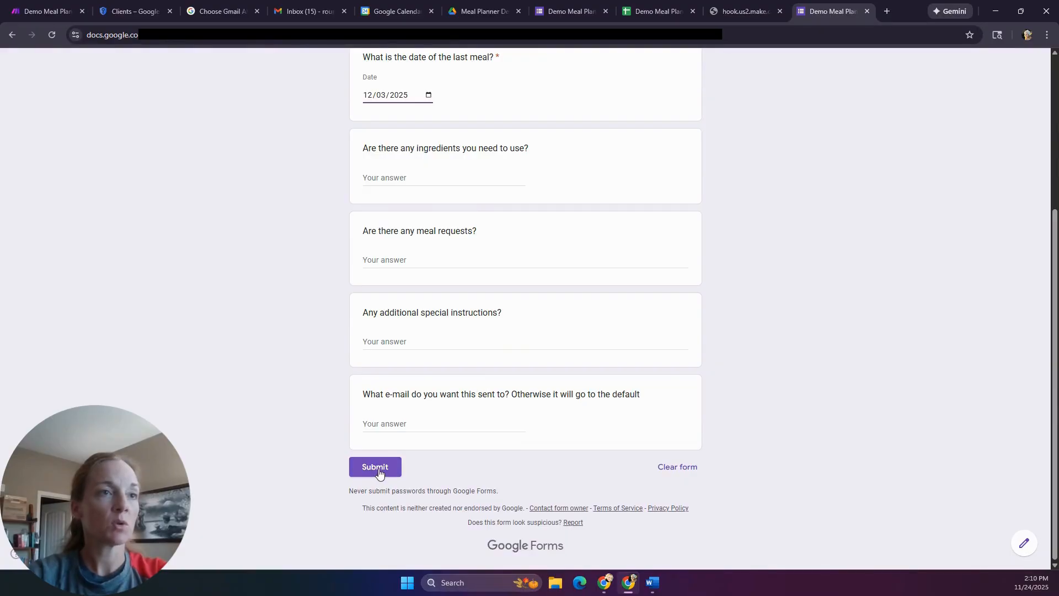
pyautogui.scroll(4, 382, 456)
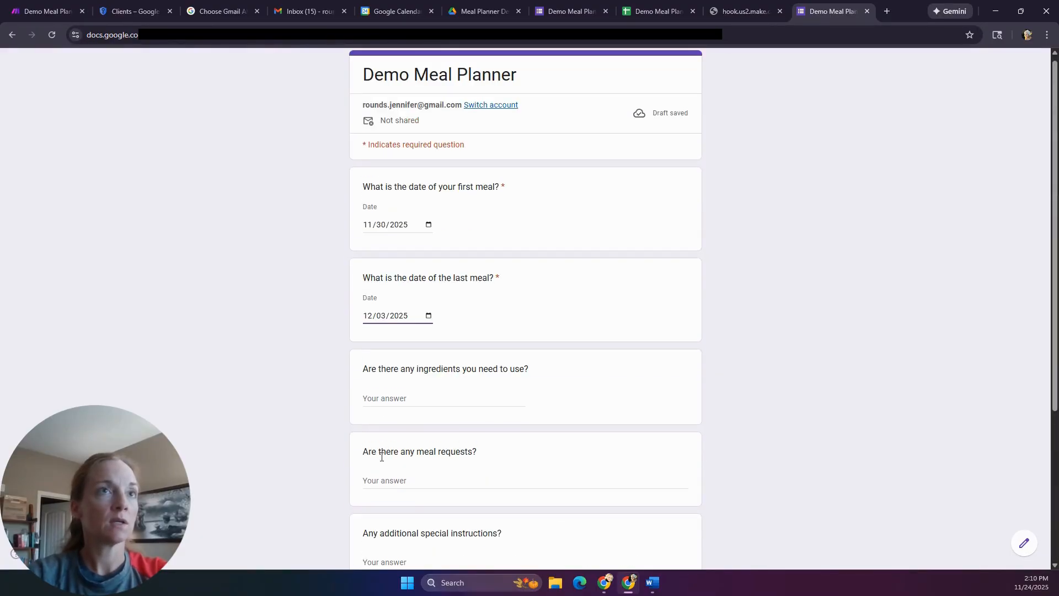
pyautogui.click(422, 479)
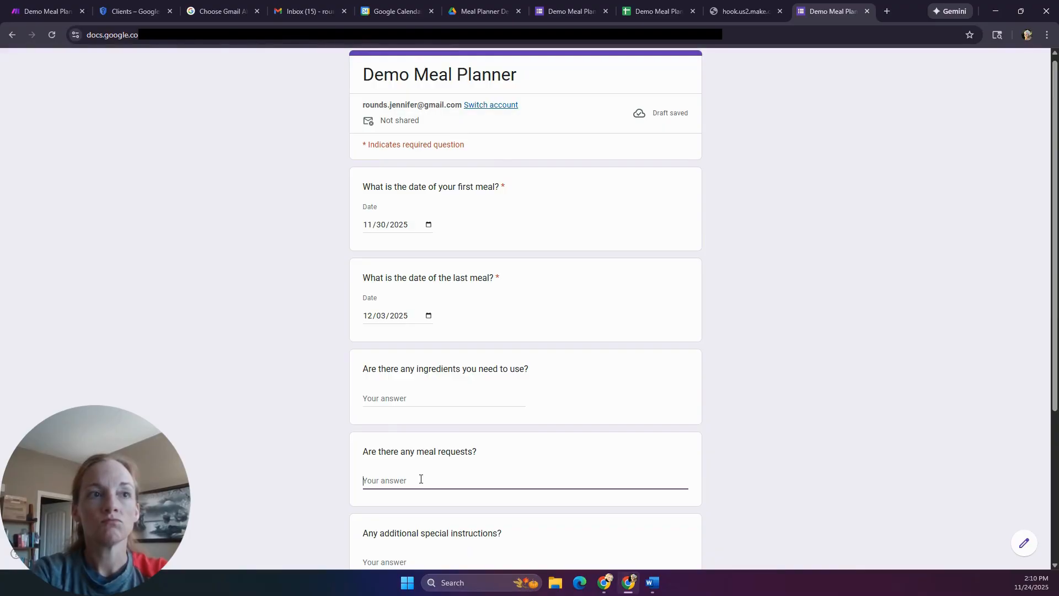
pyautogui.scroll(-4, 419, 478)
pyautogui.click(374, 468)
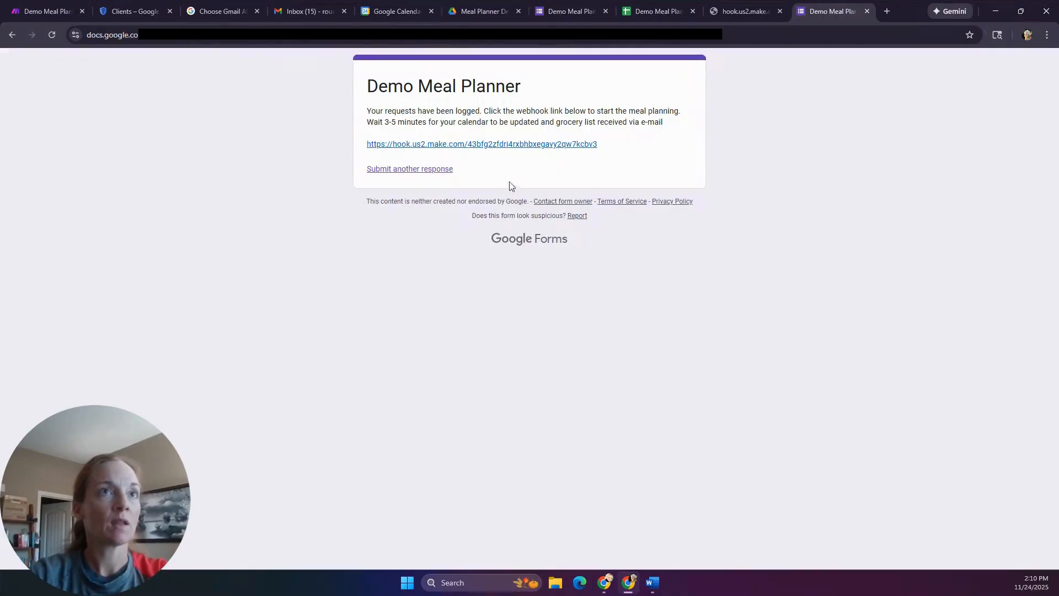
pyautogui.click(462, 145)
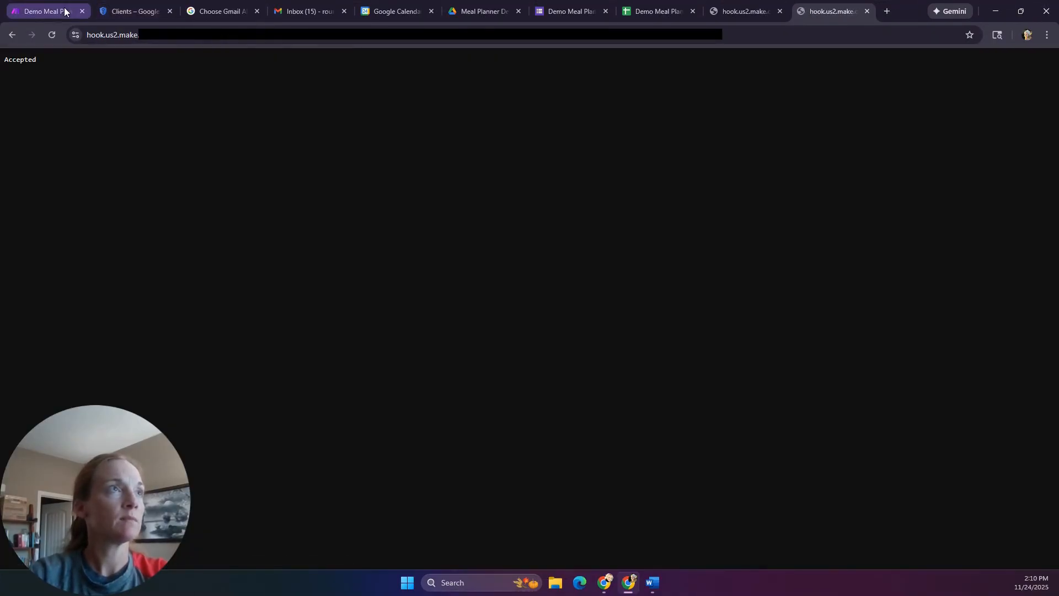
pyautogui.click(36, 13)
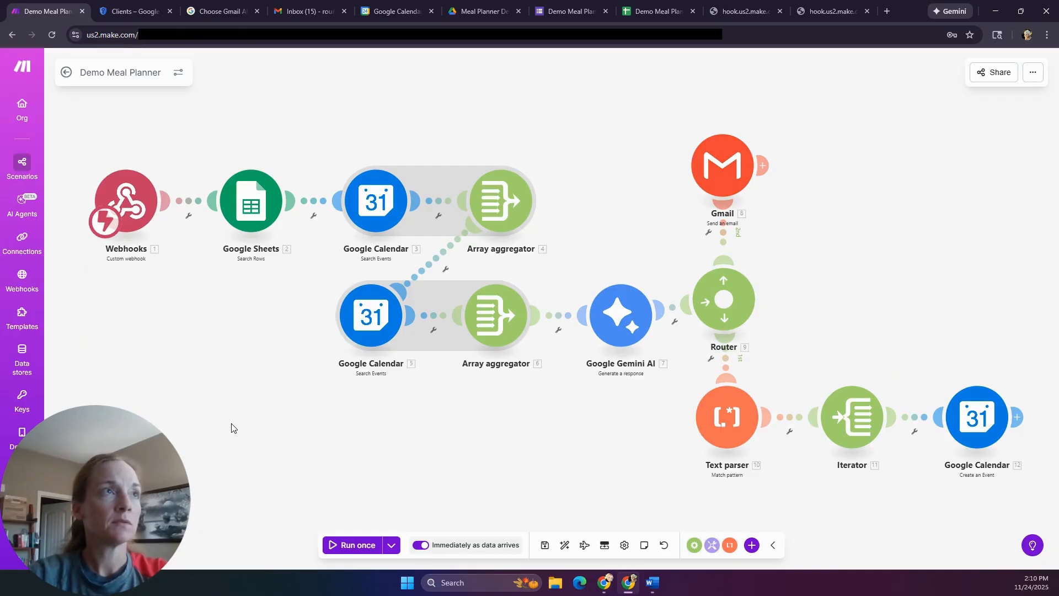
# - View the Demo Meal Planner history showing a successful instant run of 17 operations, then check Google Calendar
pyautogui.click(23, 174)
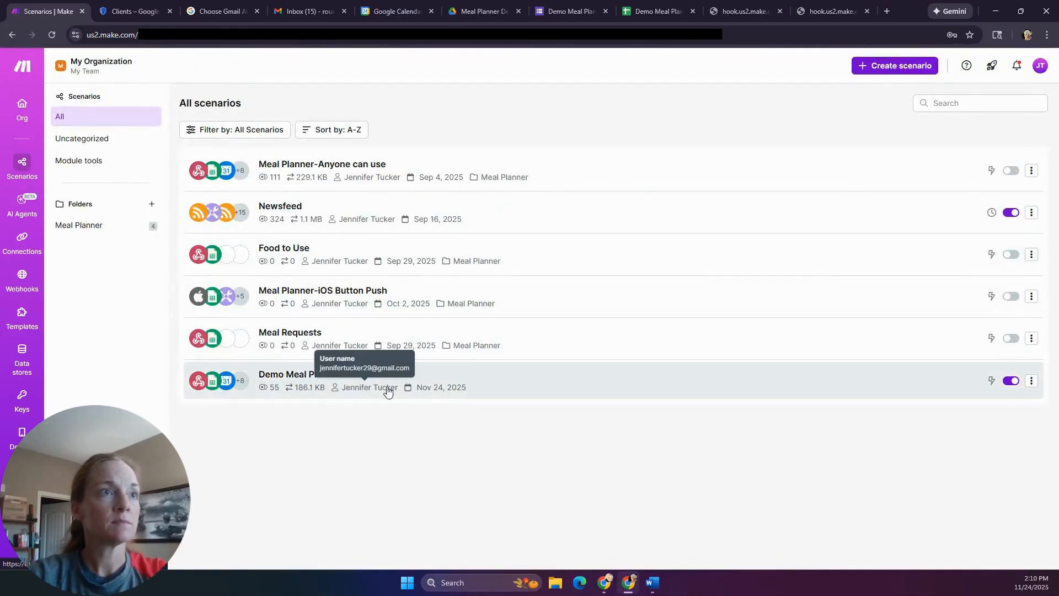
pyautogui.click(377, 393)
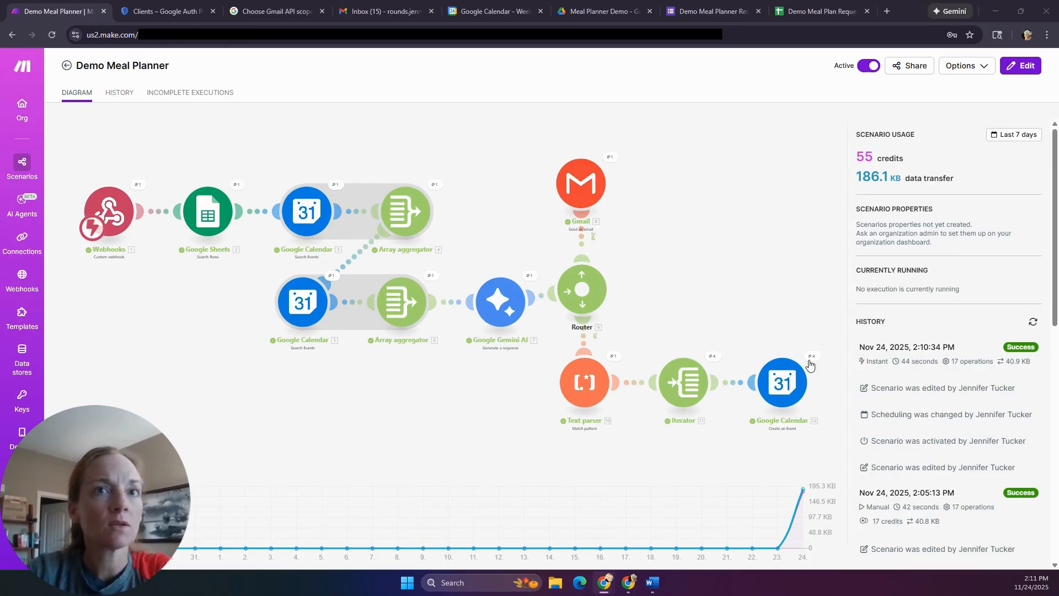
pyautogui.click(484, 13)
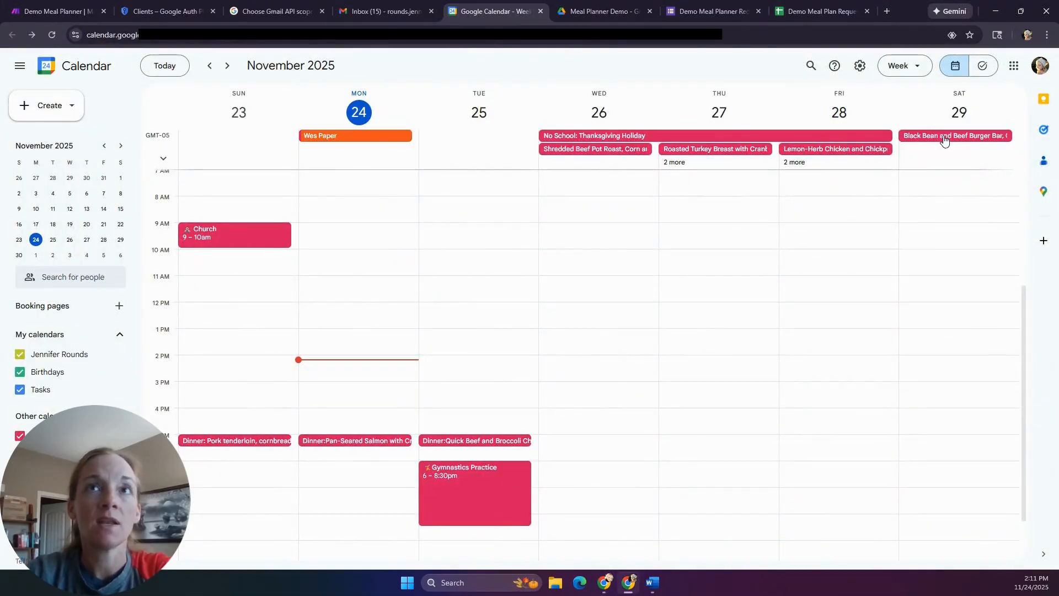
# - Move Google Calendar to Nov 30 – Dec 6 to check the four Dinner events, then return to Make
pyautogui.click(227, 66)
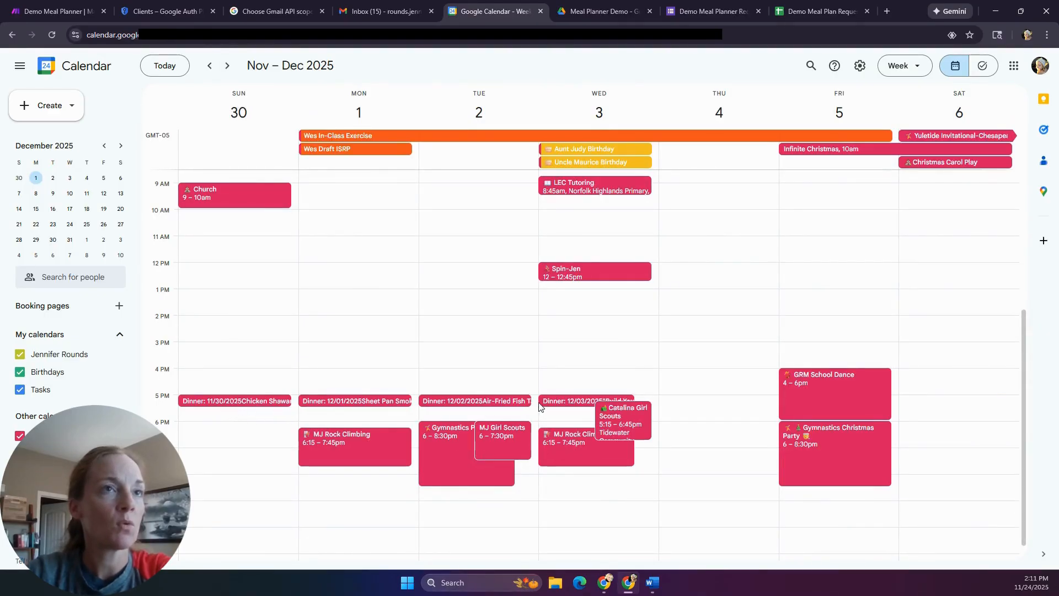
pyautogui.click(21, 12)
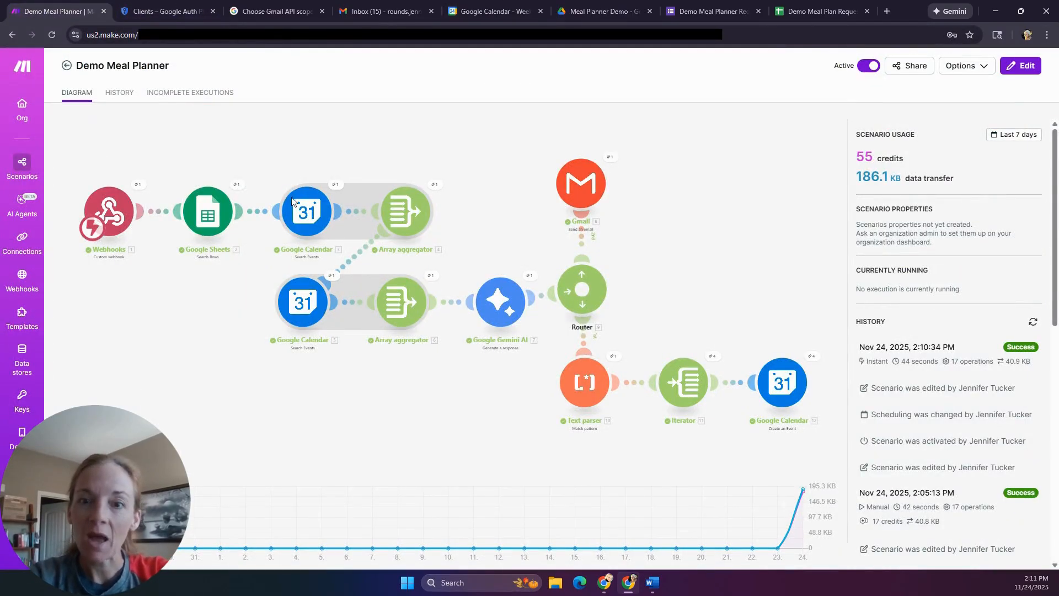